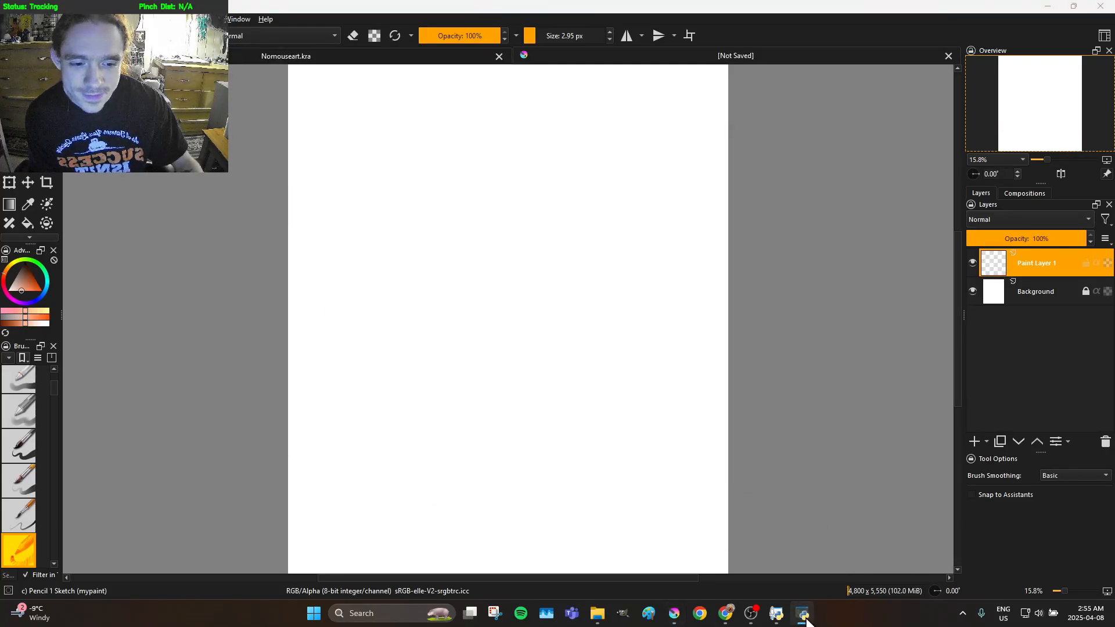
Bring up the hand-tracking script's console window, read its listed controls, and minimize it
click(781, 620)
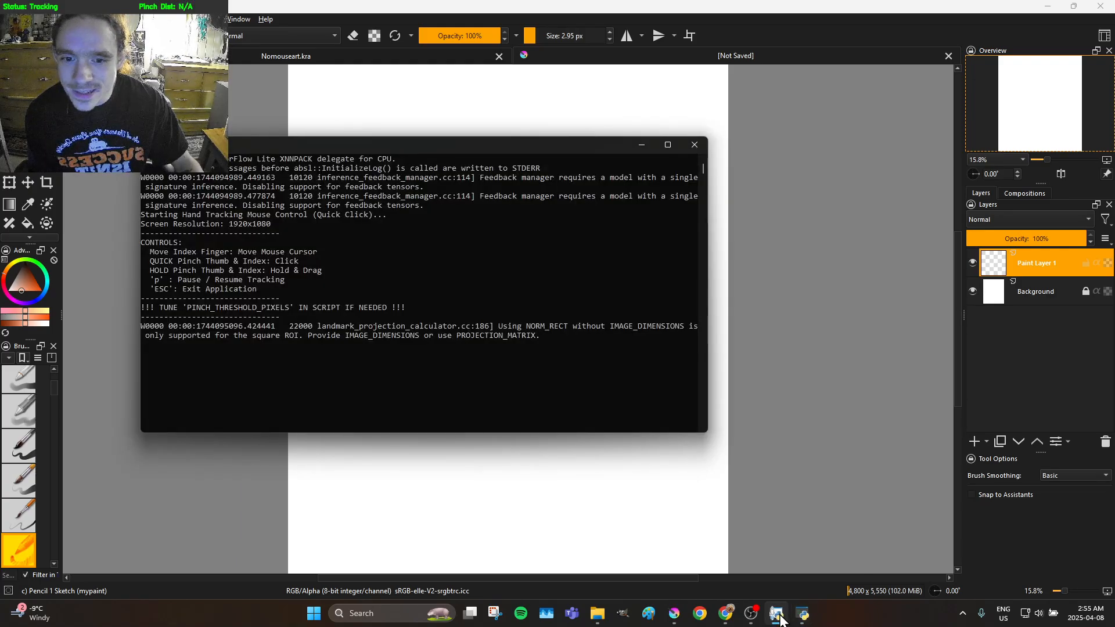
click(779, 619)
click(781, 620)
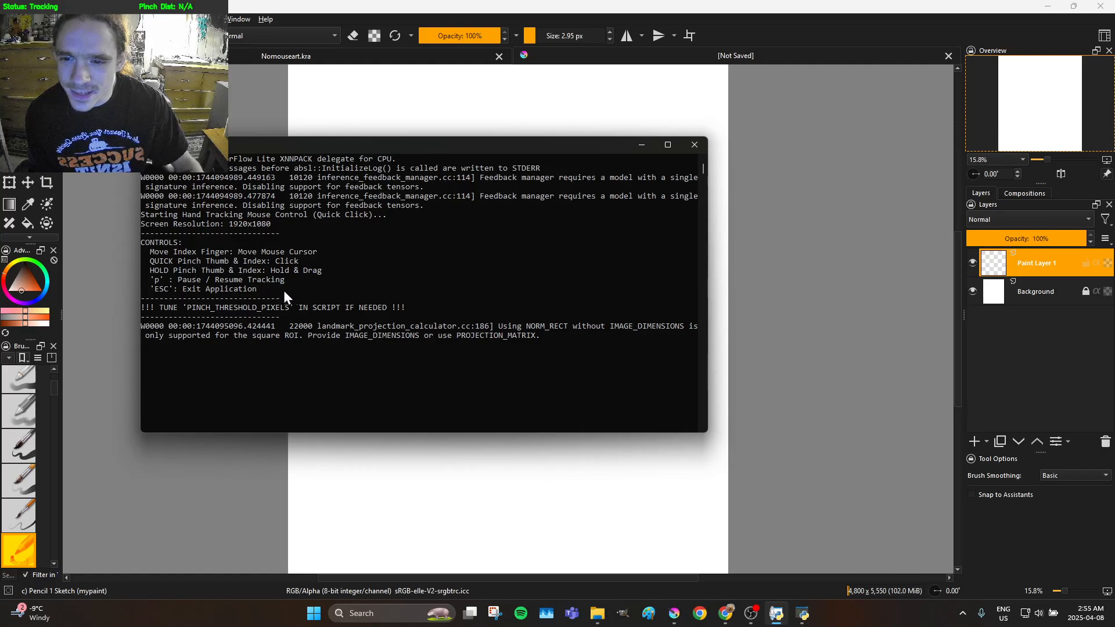
click(648, 146)
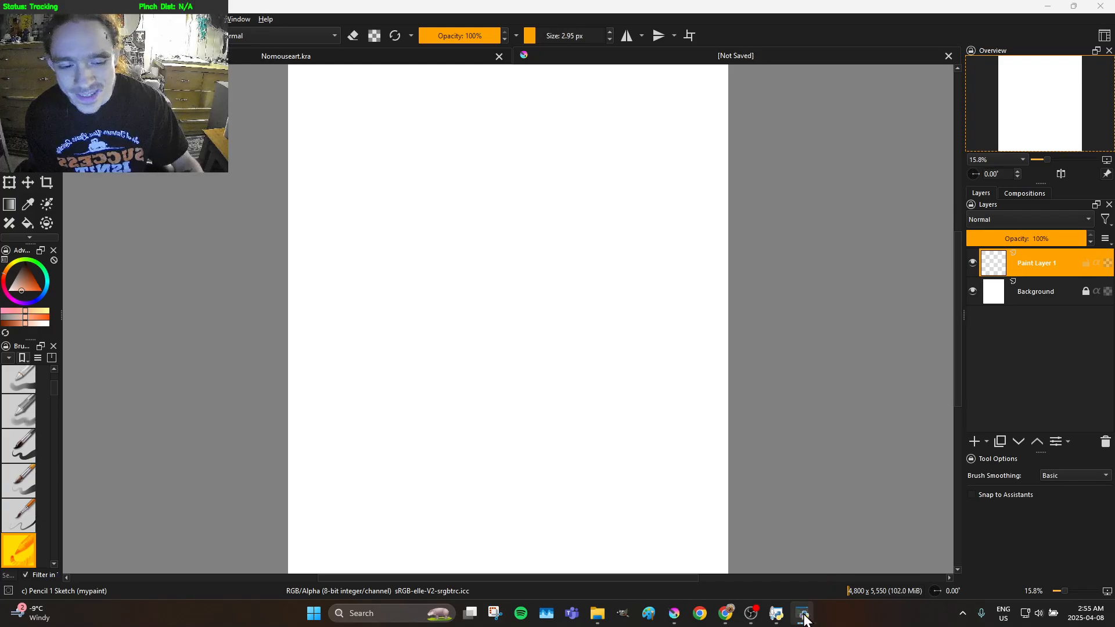
mouse_move(788, 613)
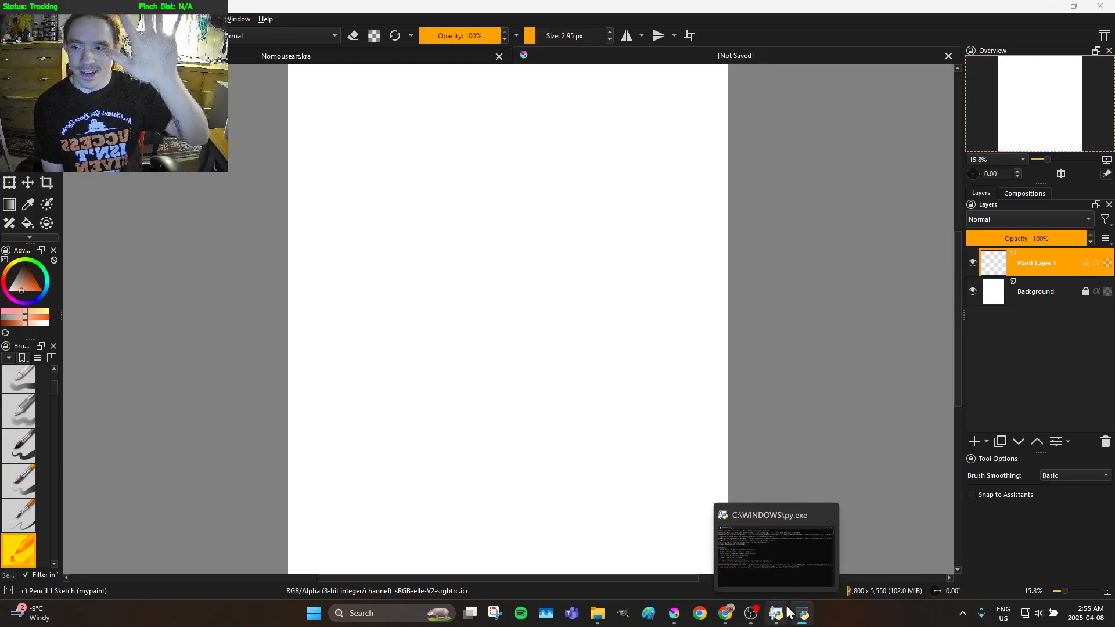
Draw thin freehand loops and angled lines around the centre of the blank canvas on Paint Layer 1
click(677, 269)
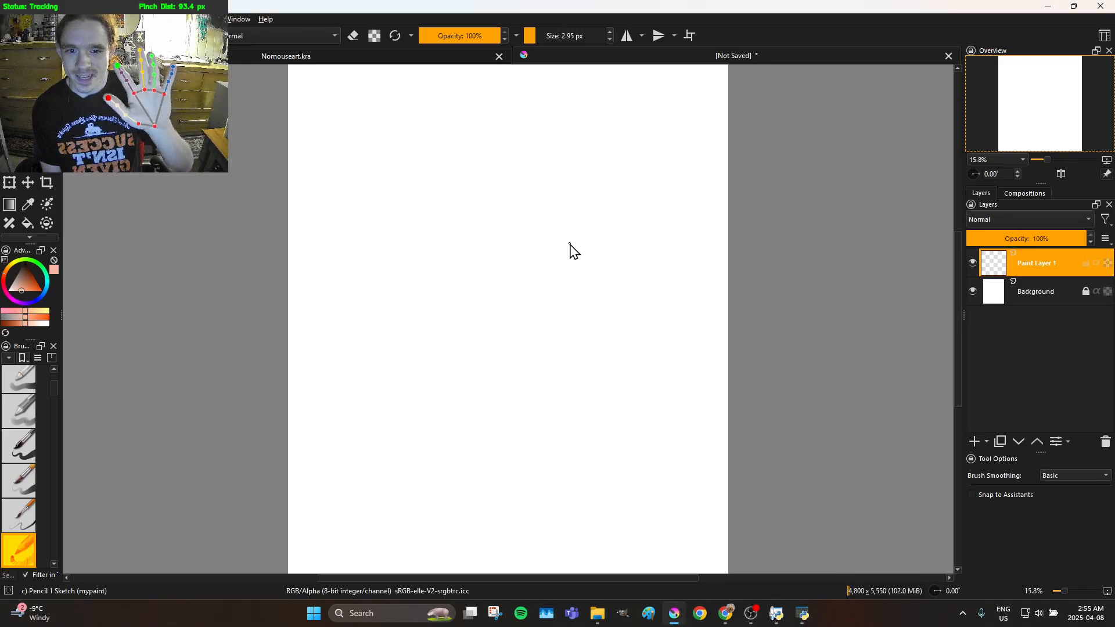
mouse_move(465, 291)
mouse_down()
mouse_move(538, 294)
mouse_move(687, 267)
mouse_move(623, 175)
mouse_move(634, 286)
mouse_move(612, 320)
mouse_move(549, 351)
mouse_move(486, 343)
mouse_move(476, 313)
mouse_move(509, 260)
mouse_move(581, 238)
mouse_move(618, 282)
mouse_move(611, 306)
mouse_move(572, 331)
mouse_move(527, 337)
mouse_move(566, 308)
mouse_move(558, 318)
mouse_move(592, 374)
mouse_move(515, 256)
mouse_move(443, 177)
mouse_move(433, 115)
mouse_up()
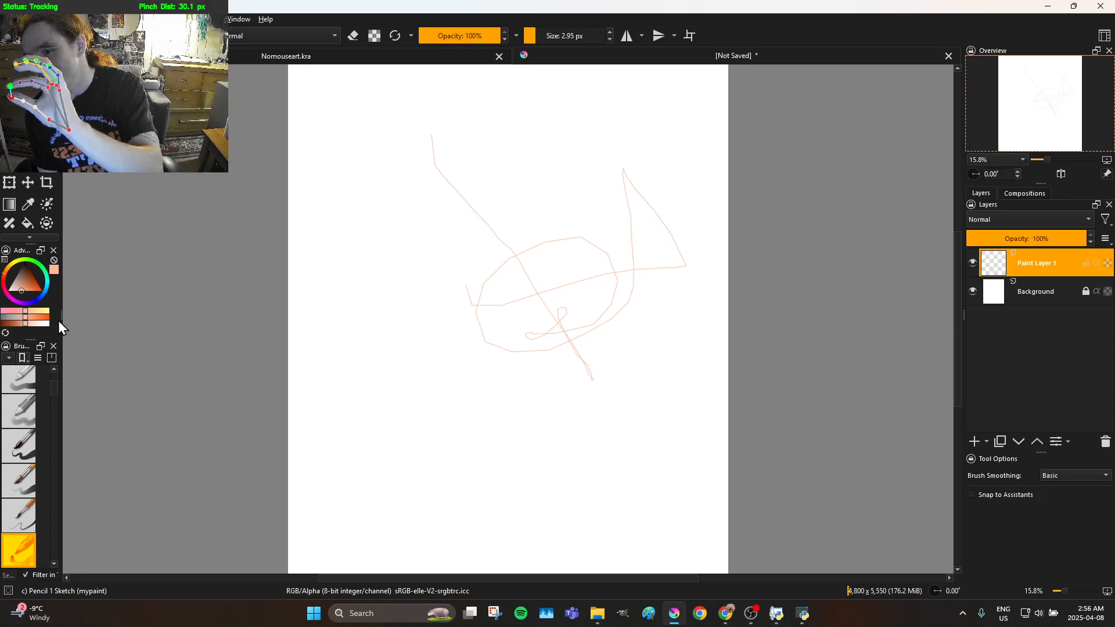
Widen the docker column holding the brush presets and enlarge the Advanced Color Selector within it
mouse_move(60, 321)
mouse_down()
mouse_move(145, 385)
mouse_move(131, 357)
mouse_move(97, 340)
mouse_move(108, 335)
mouse_up()
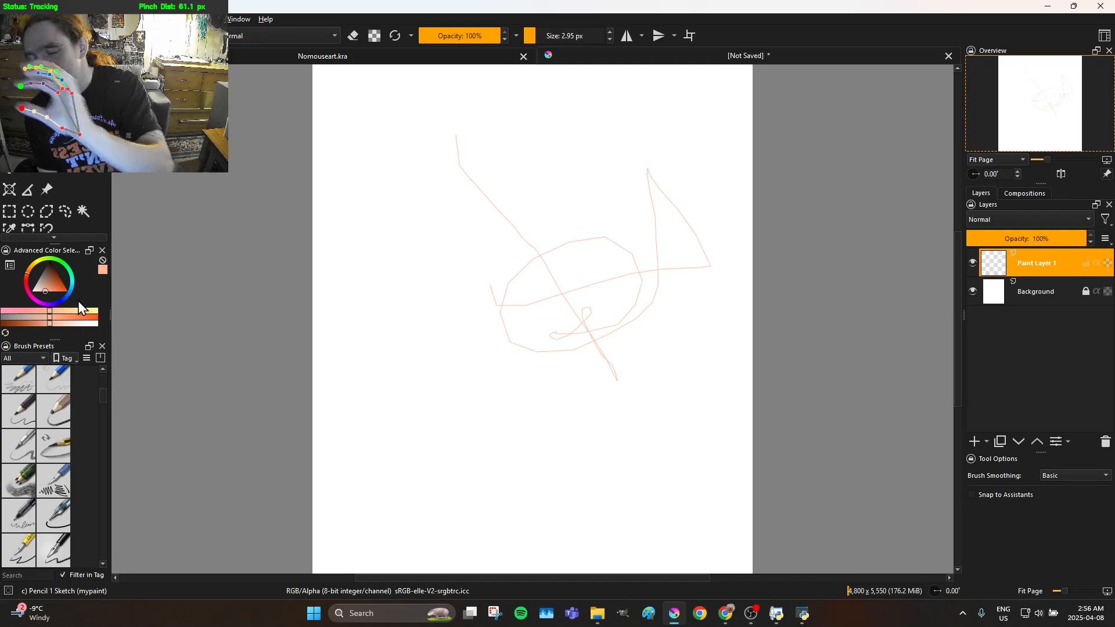
click(22, 260)
drag(54, 243, 63, 177)
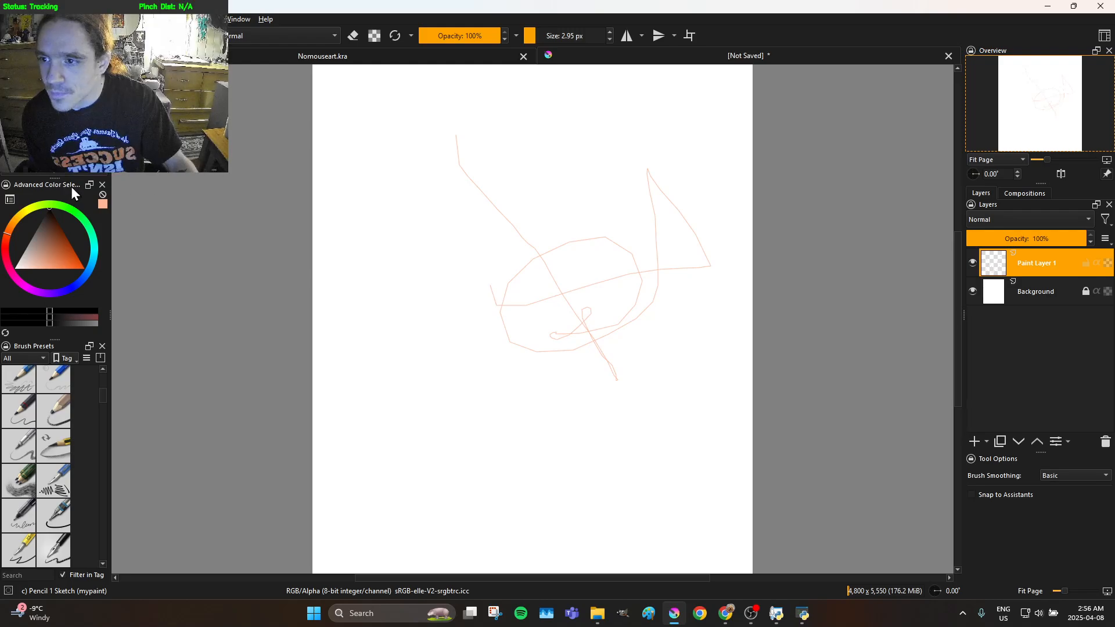
Show the Palette docker and place it as a floating window beside the Advanced Color Selector
click(52, 19)
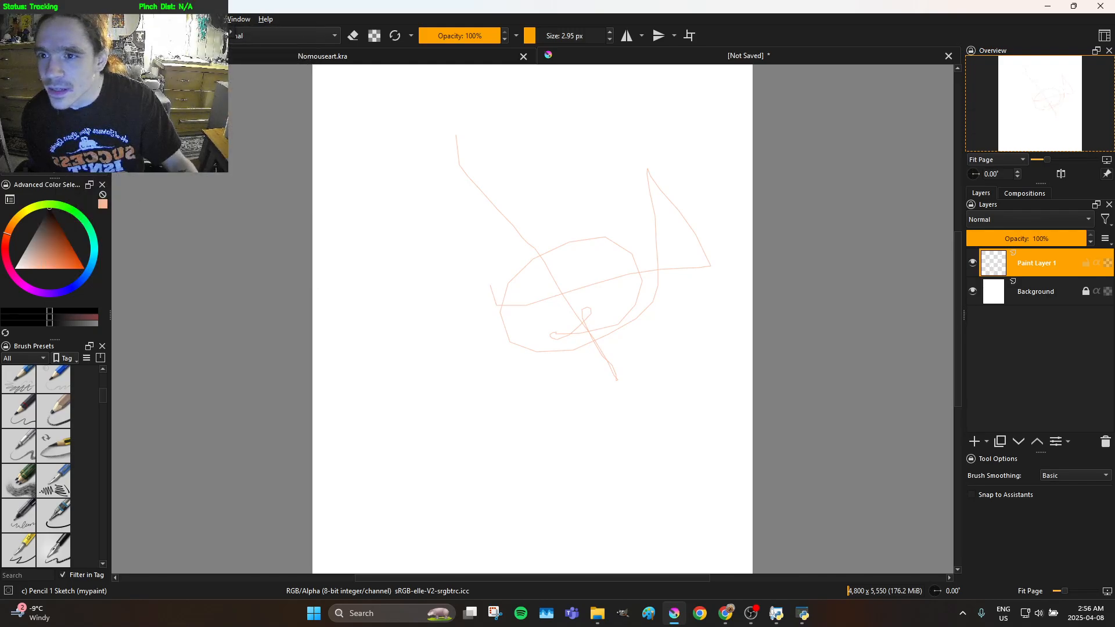
mouse_move(205, 19)
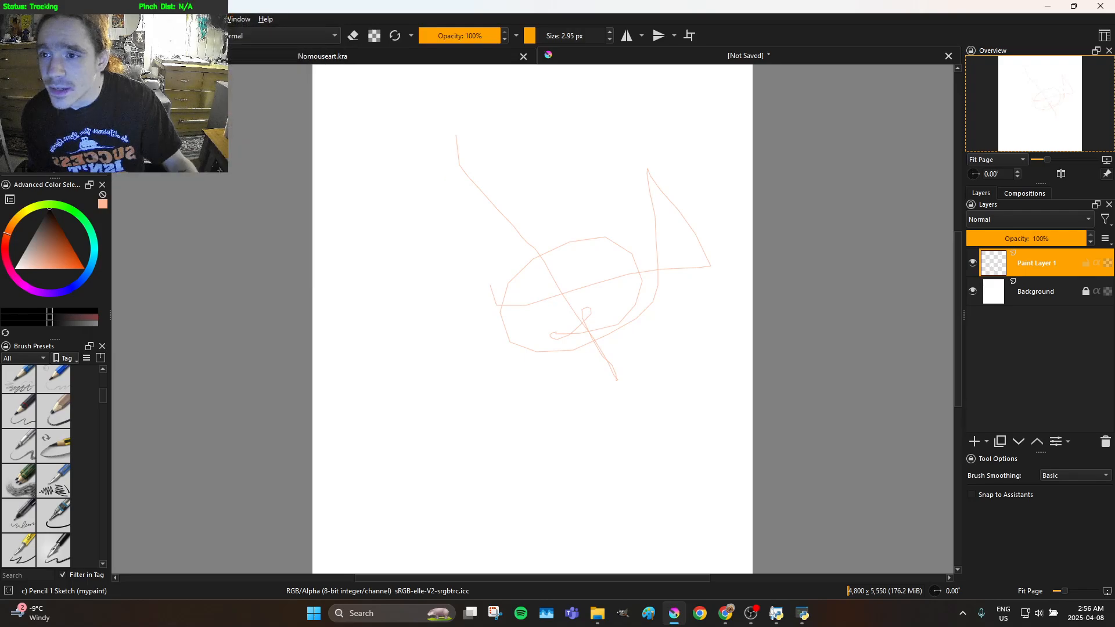
mouse_move(76, 19)
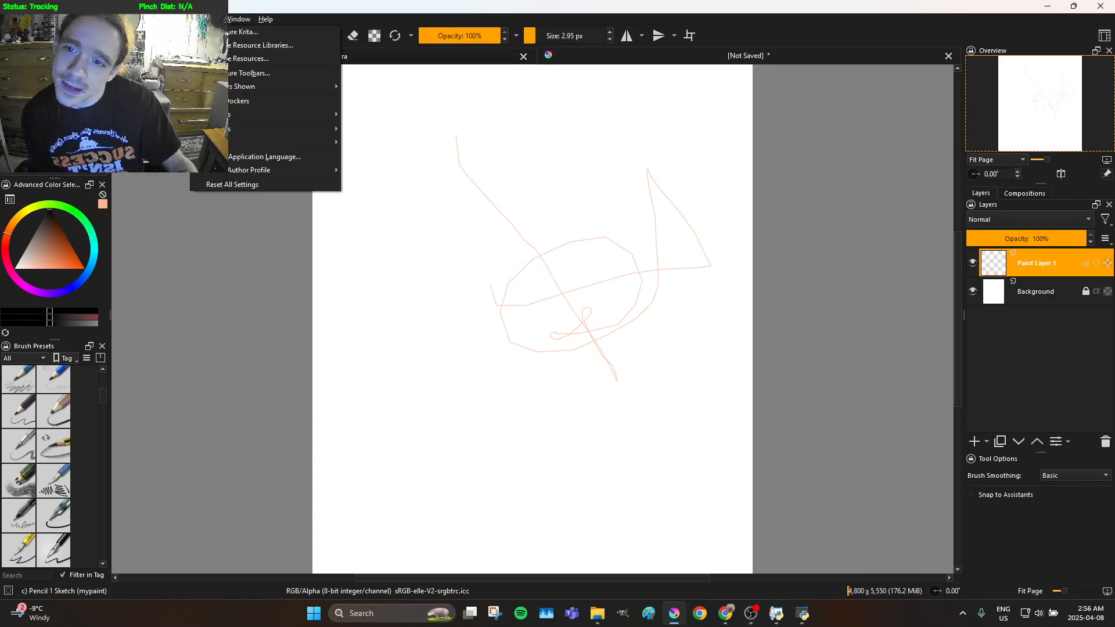
mouse_move(254, 119)
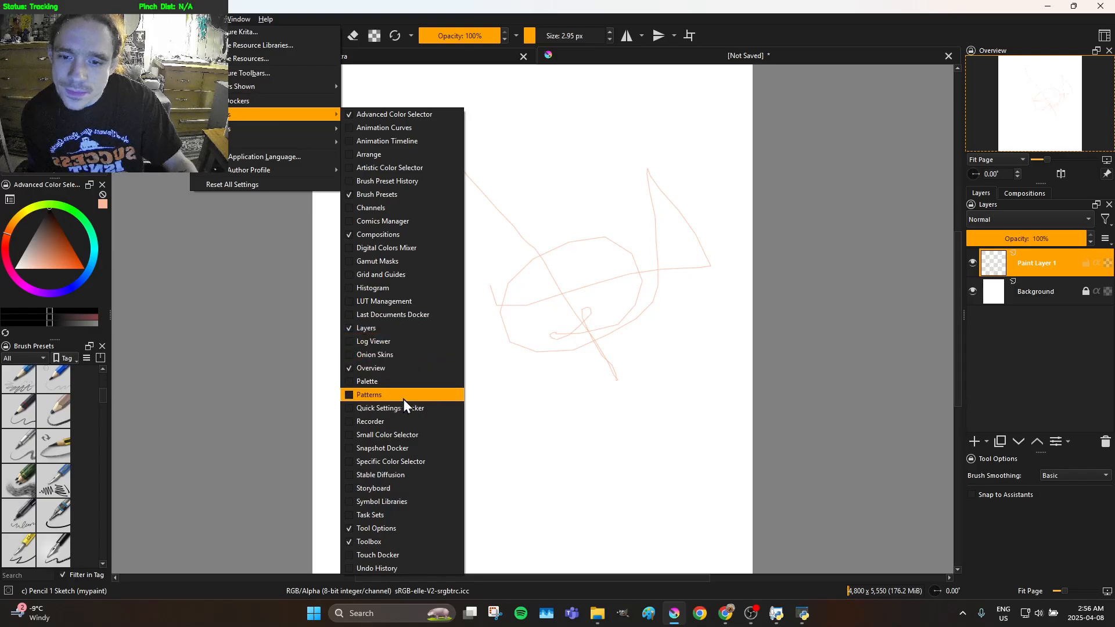
click(354, 383)
mouse_move(135, 255)
mouse_down()
mouse_move(229, 211)
mouse_move(245, 221)
mouse_move(226, 217)
mouse_move(219, 164)
mouse_move(218, 176)
mouse_up()
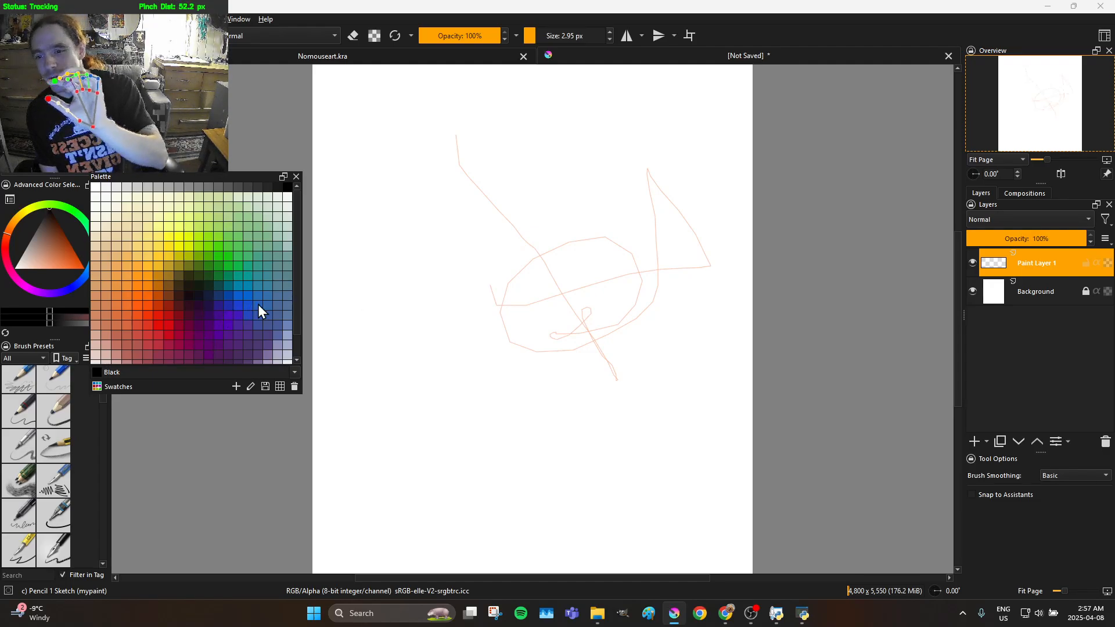
Choose a blue palette swatch and draw large freehand curves with a tangled spiral across the canvas's middle and lower area
click(248, 315)
mouse_move(469, 331)
mouse_down()
mouse_move(462, 374)
mouse_move(493, 432)
mouse_move(525, 451)
mouse_move(609, 429)
mouse_move(625, 403)
mouse_move(543, 422)
mouse_move(499, 387)
mouse_move(461, 236)
mouse_move(453, 350)
mouse_move(451, 276)
mouse_move(504, 269)
mouse_move(454, 244)
mouse_up()
mouse_move(375, 376)
mouse_down()
mouse_move(418, 344)
mouse_move(486, 318)
mouse_move(622, 325)
mouse_move(682, 373)
mouse_move(701, 368)
mouse_move(684, 407)
mouse_move(604, 445)
mouse_move(464, 427)
mouse_move(383, 388)
mouse_move(383, 366)
mouse_up()
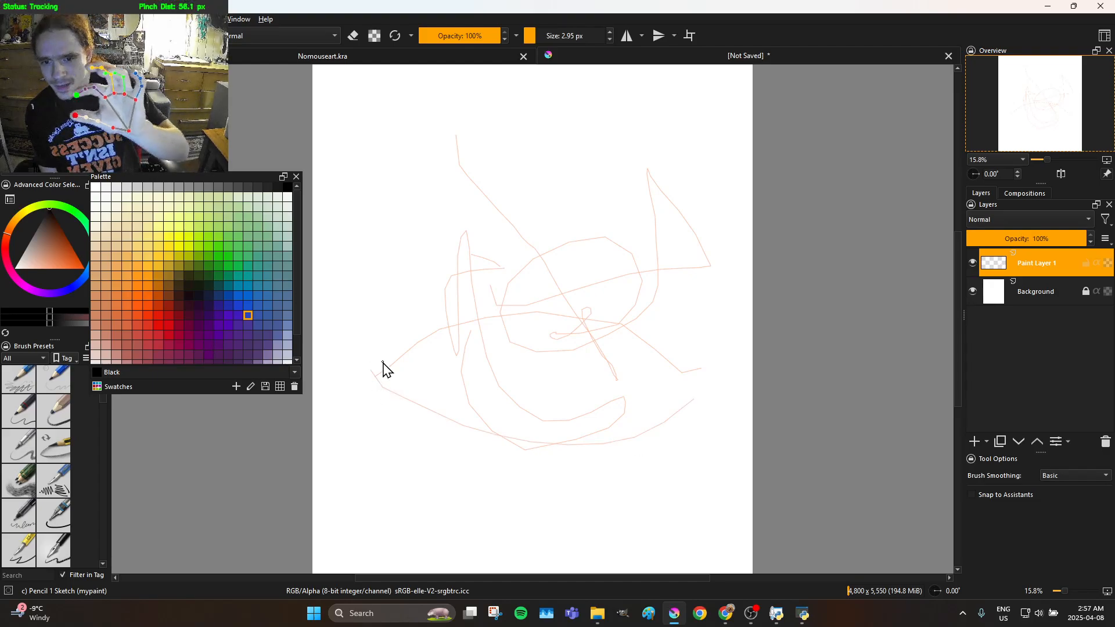
mouse_move(502, 417)
mouse_down()
mouse_move(519, 442)
mouse_move(493, 424)
mouse_move(503, 397)
mouse_move(556, 358)
mouse_move(616, 336)
mouse_move(617, 374)
mouse_move(602, 385)
mouse_move(557, 386)
mouse_move(537, 375)
mouse_move(544, 359)
mouse_move(552, 404)
mouse_move(535, 414)
mouse_move(497, 403)
mouse_move(489, 384)
mouse_move(499, 360)
mouse_move(550, 342)
mouse_move(565, 363)
mouse_move(561, 402)
mouse_move(527, 397)
mouse_move(524, 376)
mouse_move(559, 337)
mouse_move(611, 353)
mouse_move(599, 385)
mouse_move(569, 407)
mouse_move(539, 371)
mouse_move(572, 362)
mouse_move(559, 427)
mouse_move(510, 432)
mouse_move(498, 386)
mouse_move(533, 354)
mouse_move(555, 356)
mouse_move(570, 395)
mouse_up()
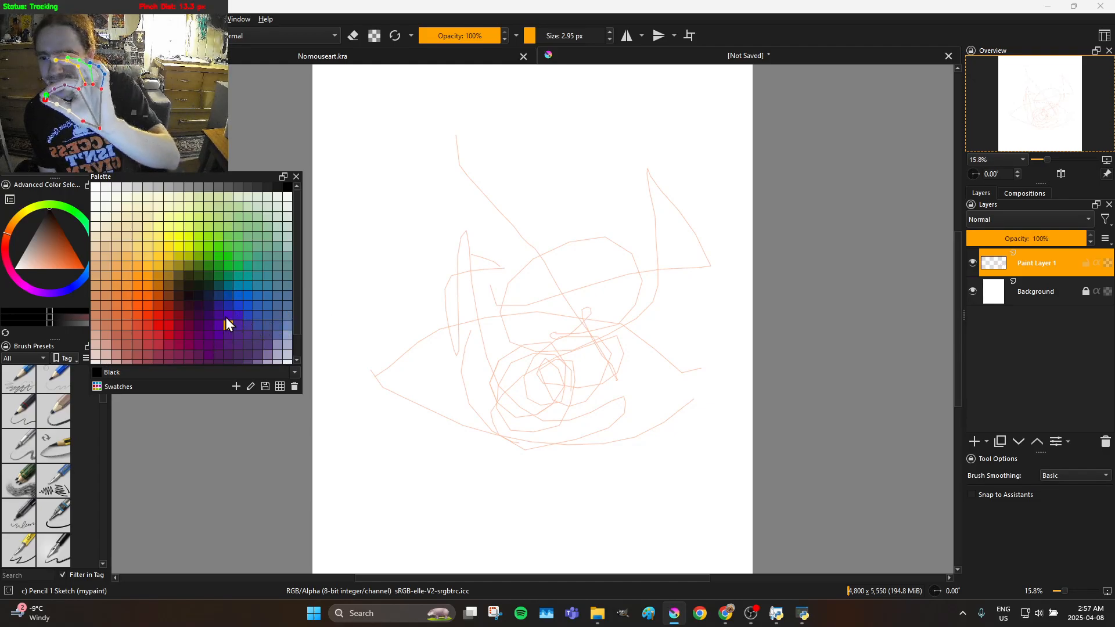
Choose a purple palette swatch and draw another freehand loop around the spiral in the lower centre of the canvas
click(216, 302)
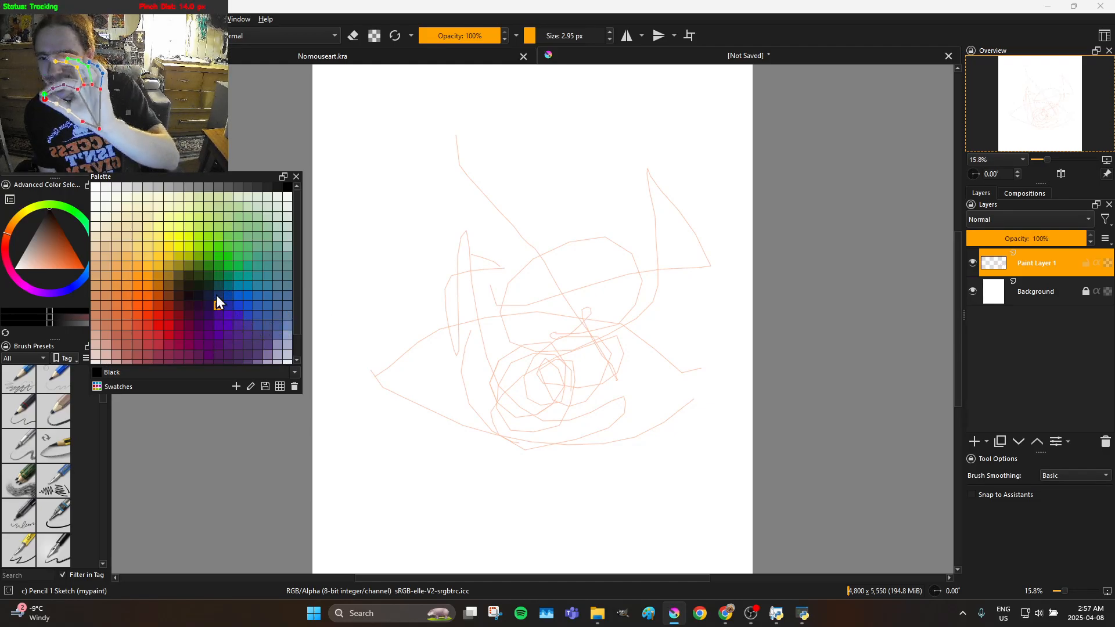
click(229, 326)
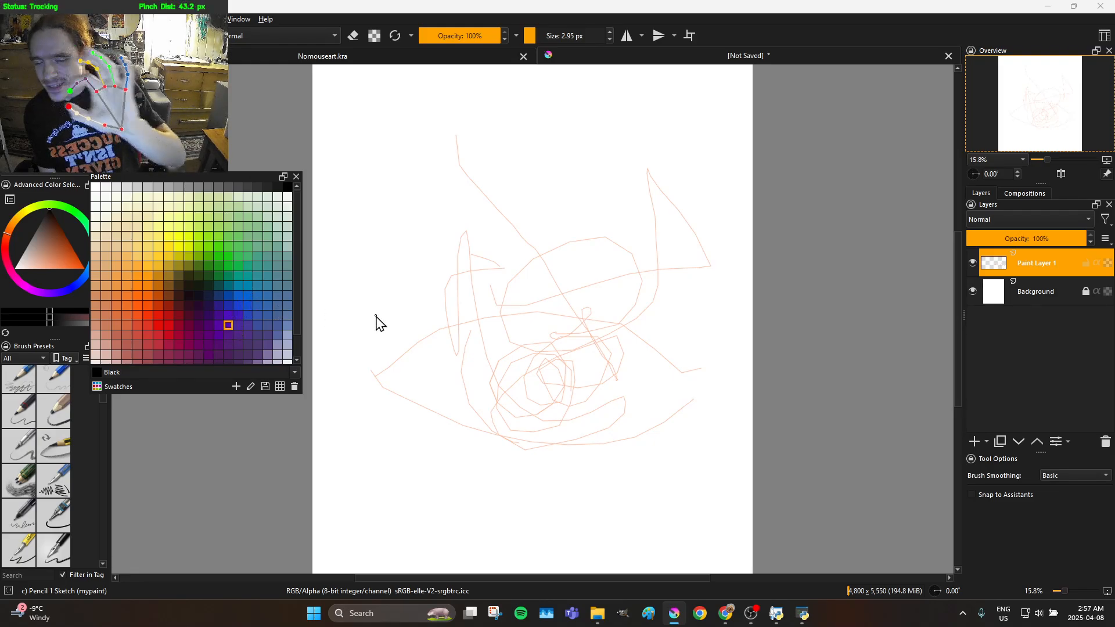
mouse_move(478, 359)
mouse_down()
mouse_move(544, 451)
mouse_move(611, 449)
mouse_move(639, 422)
mouse_move(586, 411)
mouse_up()
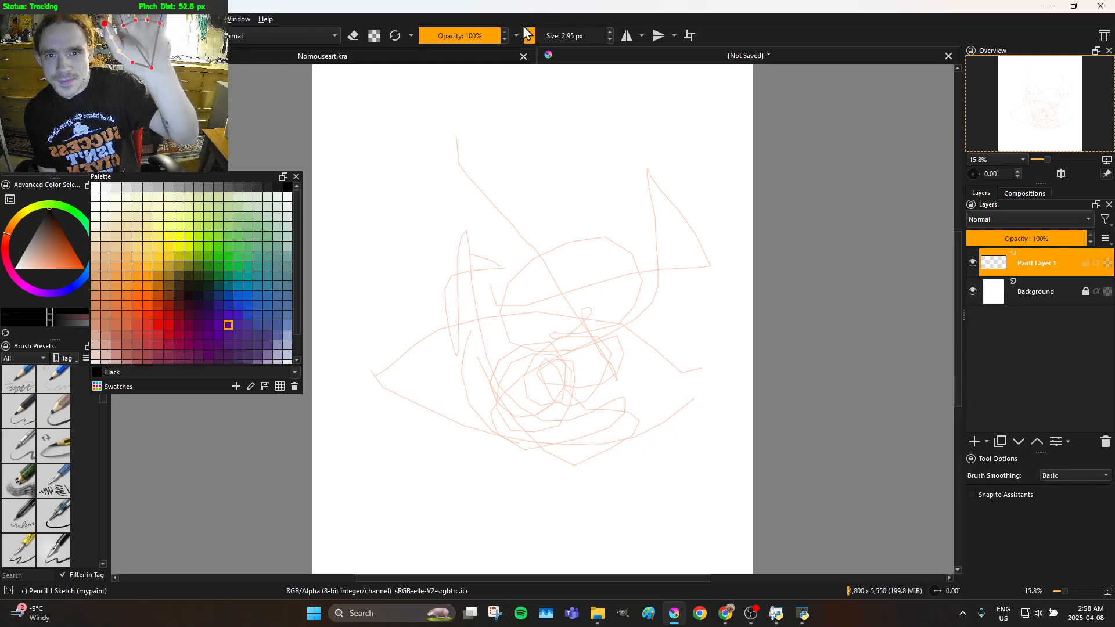
Set the brush size to 412.97 px and paint broad soft loops over the existing line drawing
mouse_move(533, 28)
mouse_down()
mouse_move(572, 36)
mouse_move(585, 64)
mouse_up()
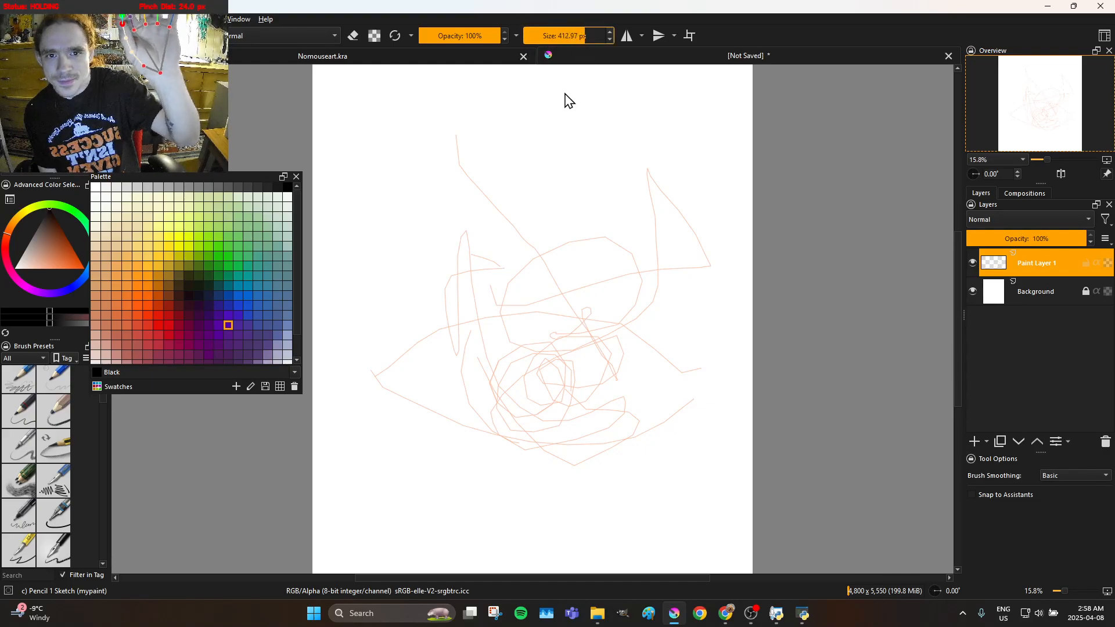
mouse_move(529, 231)
mouse_down()
mouse_move(523, 319)
mouse_move(549, 473)
mouse_move(619, 406)
mouse_up()
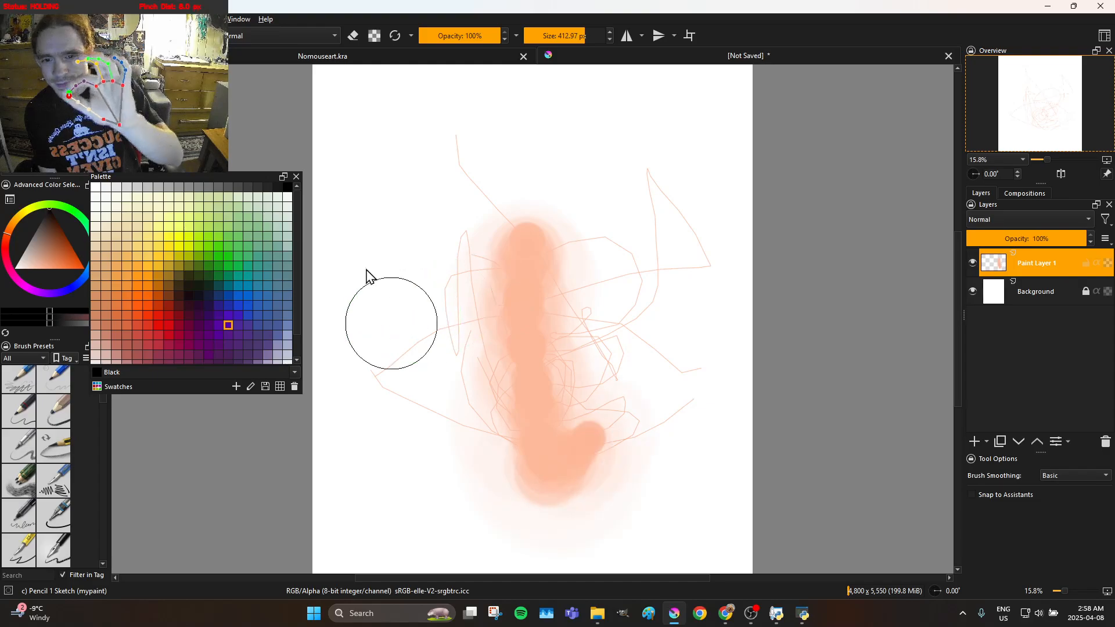
mouse_move(434, 290)
mouse_down()
mouse_move(485, 316)
mouse_move(613, 309)
mouse_move(581, 308)
mouse_move(605, 301)
mouse_up()
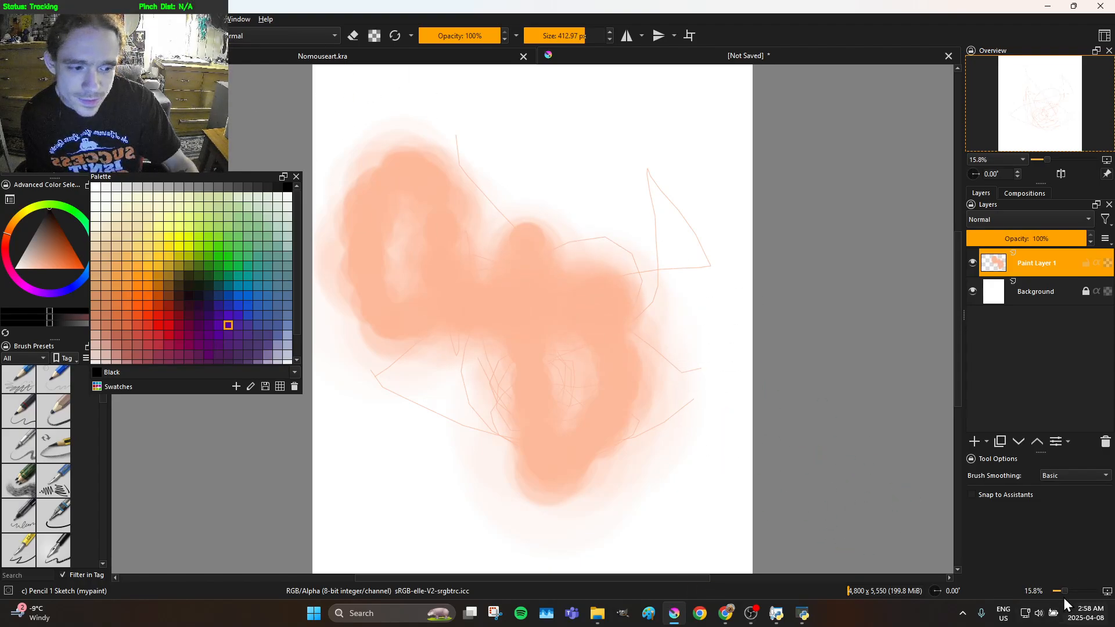
Crop the canvas to a 1981 × 1366 px area over the middle of the broad painted strokes
drag(1064, 591, 1072, 591)
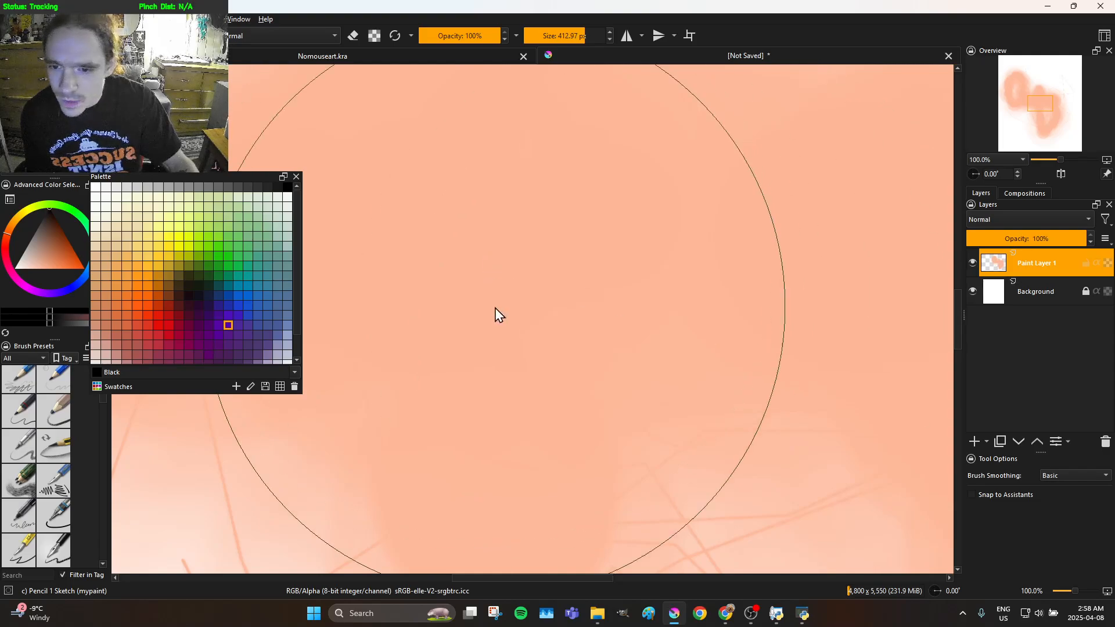
scroll(787, 413, down, 1)
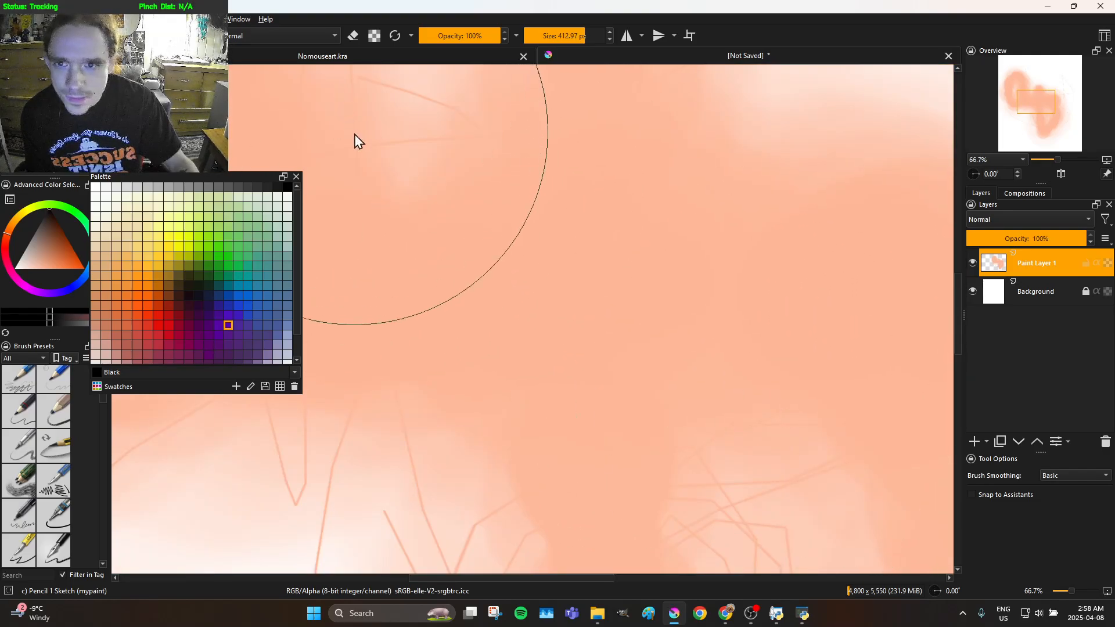
key(c)
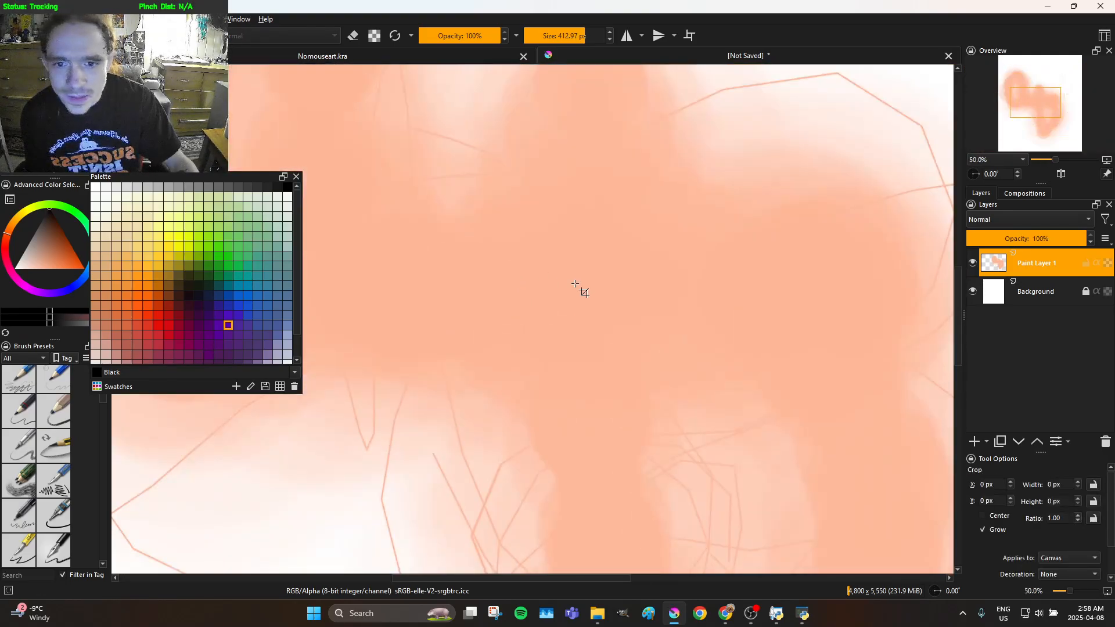
drag(144, 78, 912, 513)
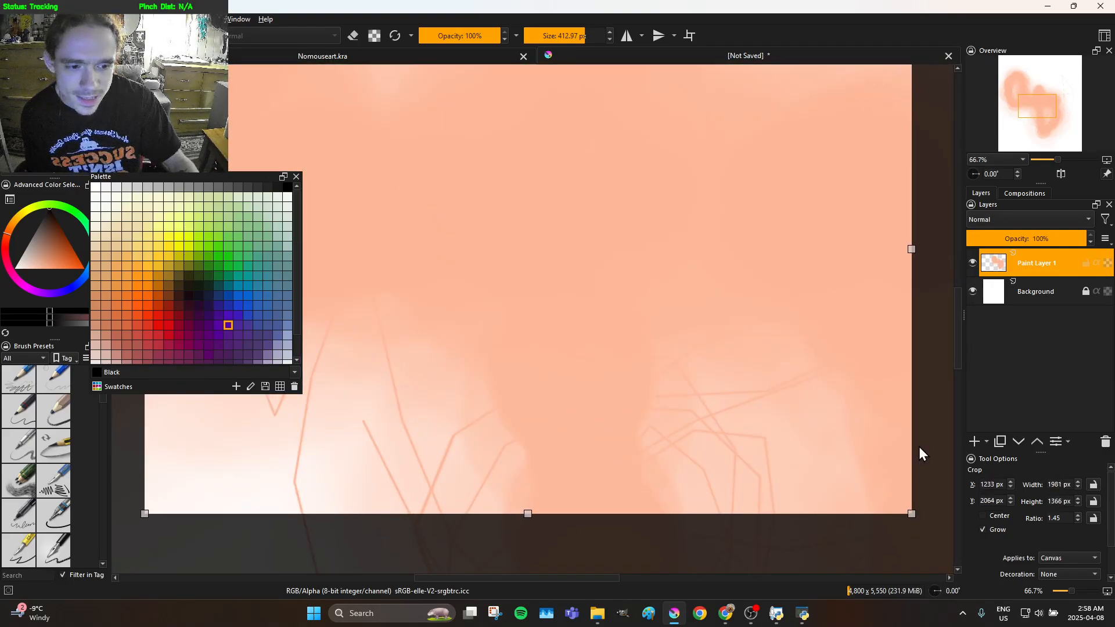
key(Return)
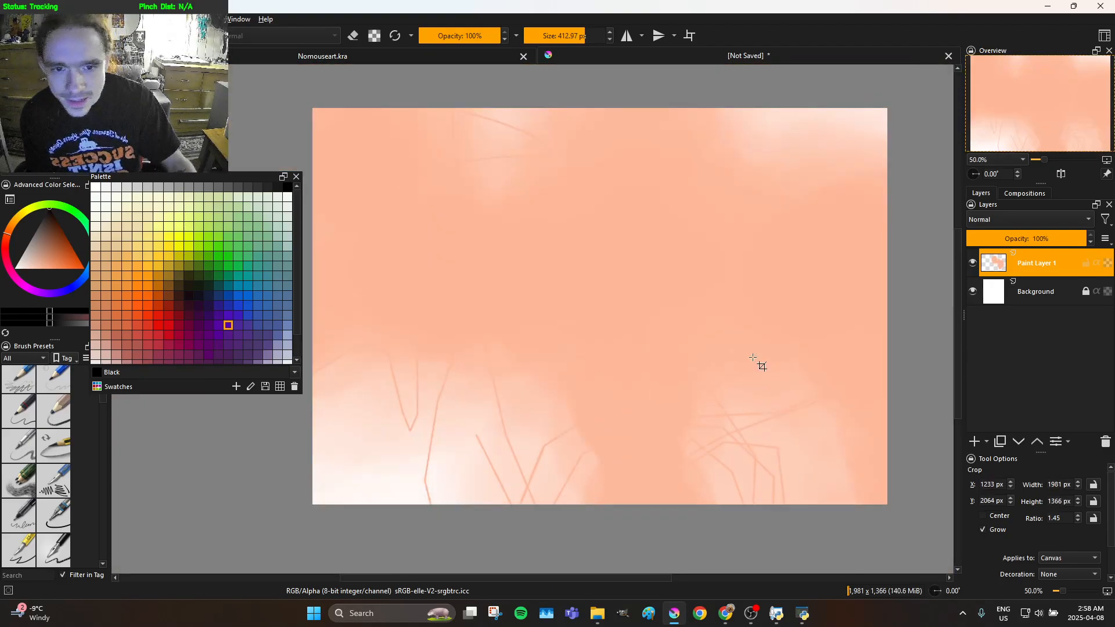
scroll(616, 311, down, 1)
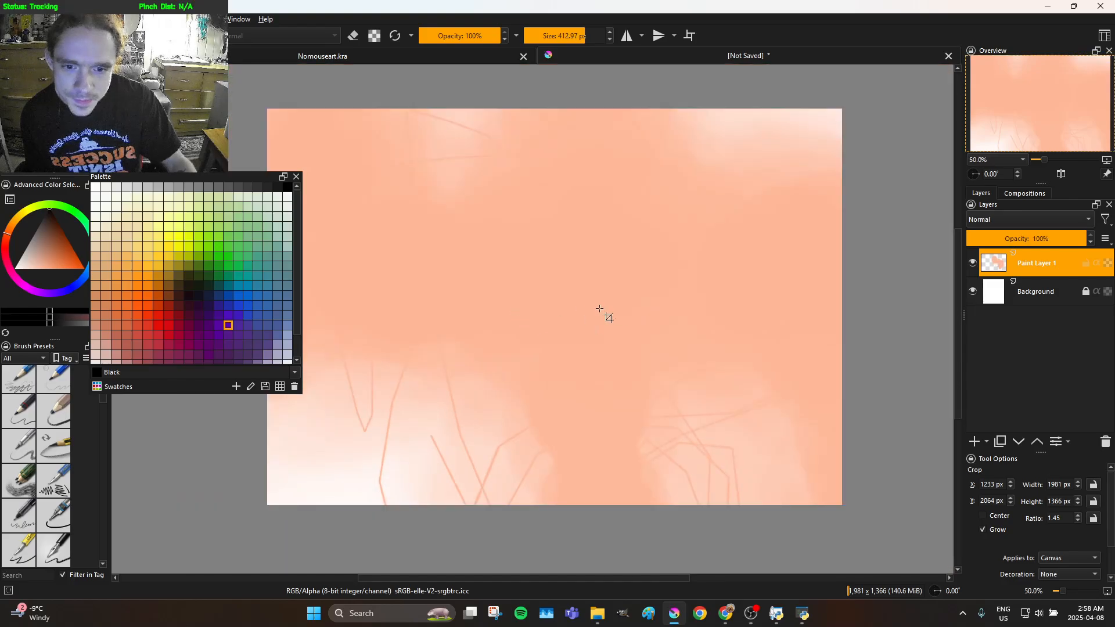
scroll(661, 319, up, 1)
scroll(619, 165, down, 1)
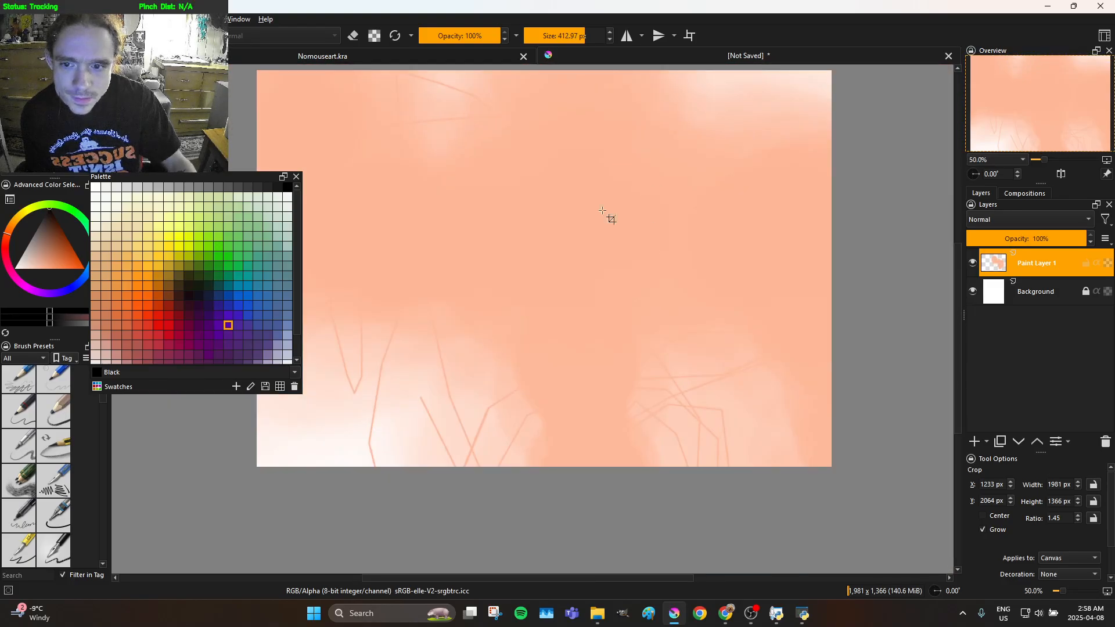
scroll(543, 287, down, 1)
scroll(512, 212, up, 1)
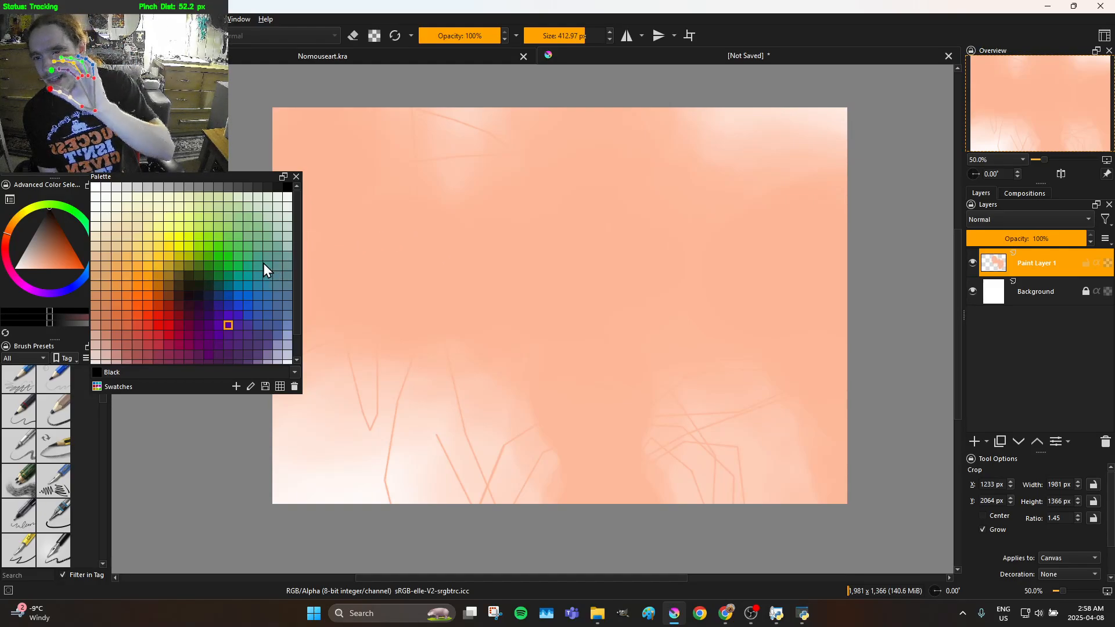
Set the painting colour to the blue palette swatch and discard the small crop frame drawn on the canvas
click(248, 316)
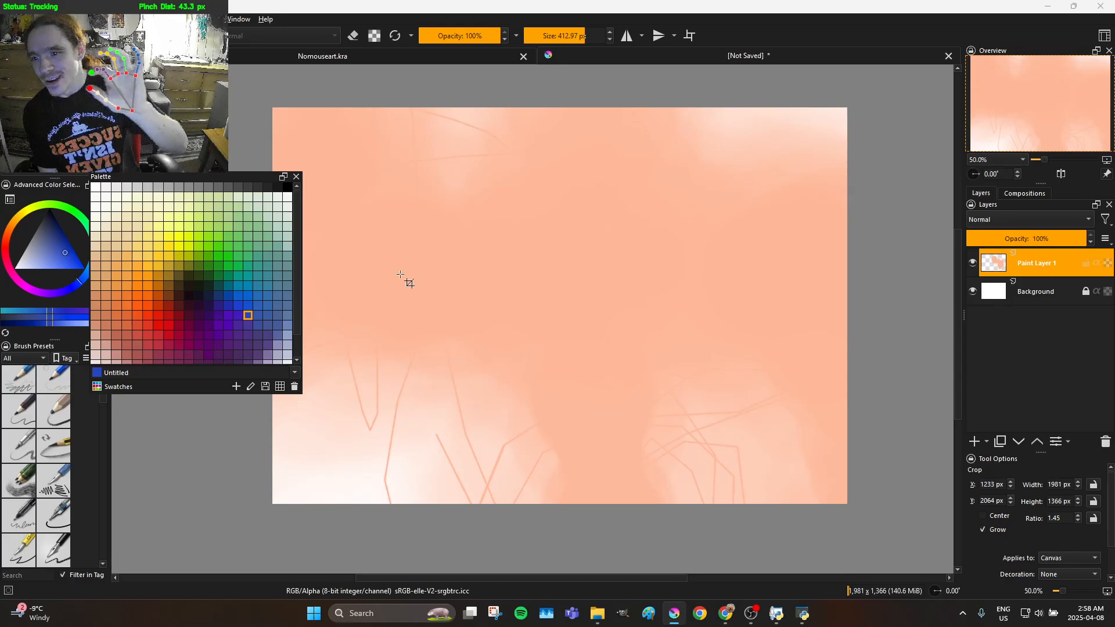
drag(480, 298, 521, 325)
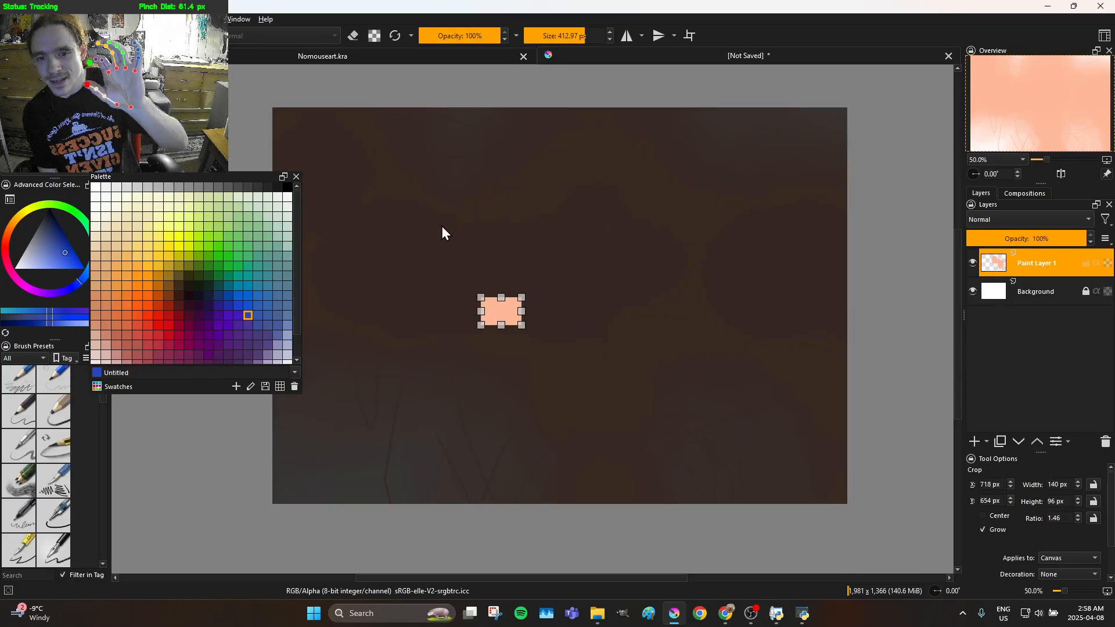
click(468, 254)
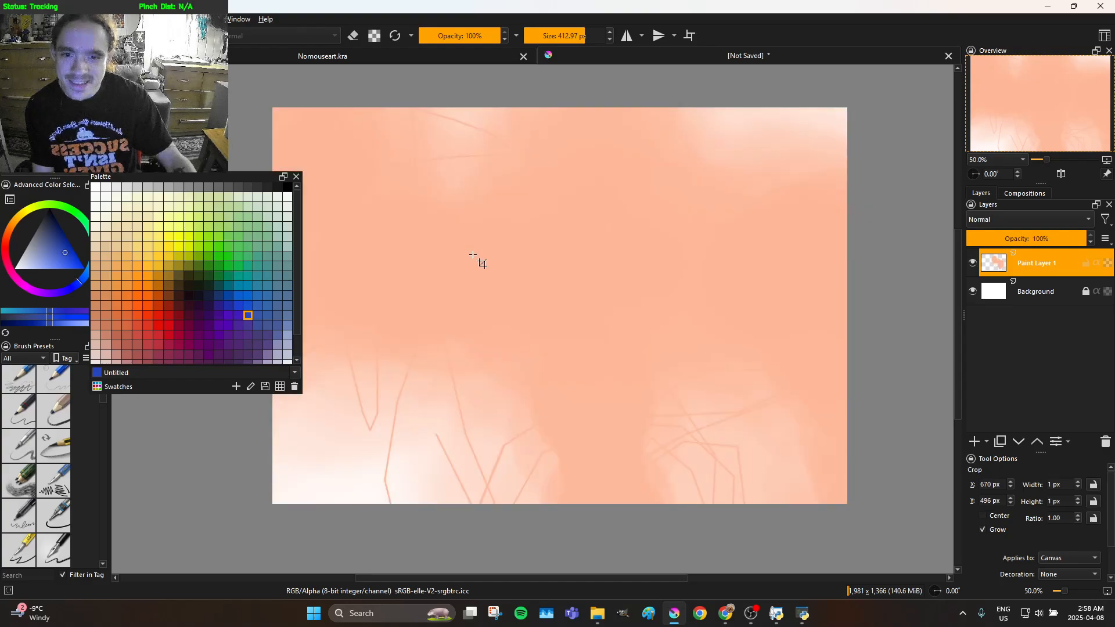
Return to the freehand brush, set its size to 44.60 px and paint a thick blue diagonal stroke across the canvas's upper-left area
key(b)
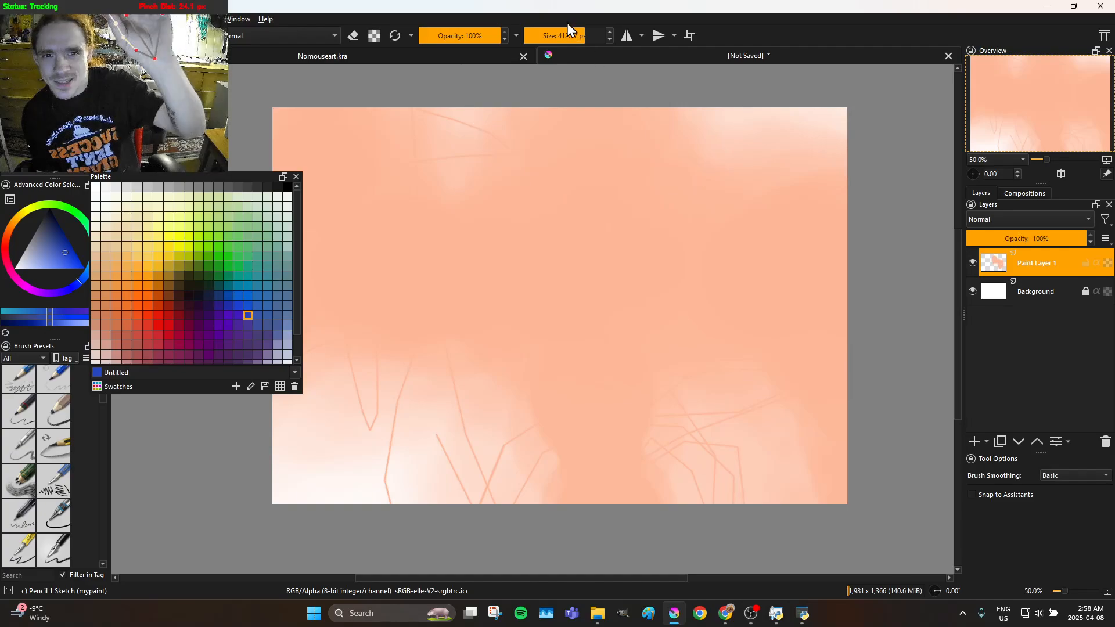
click(529, 29)
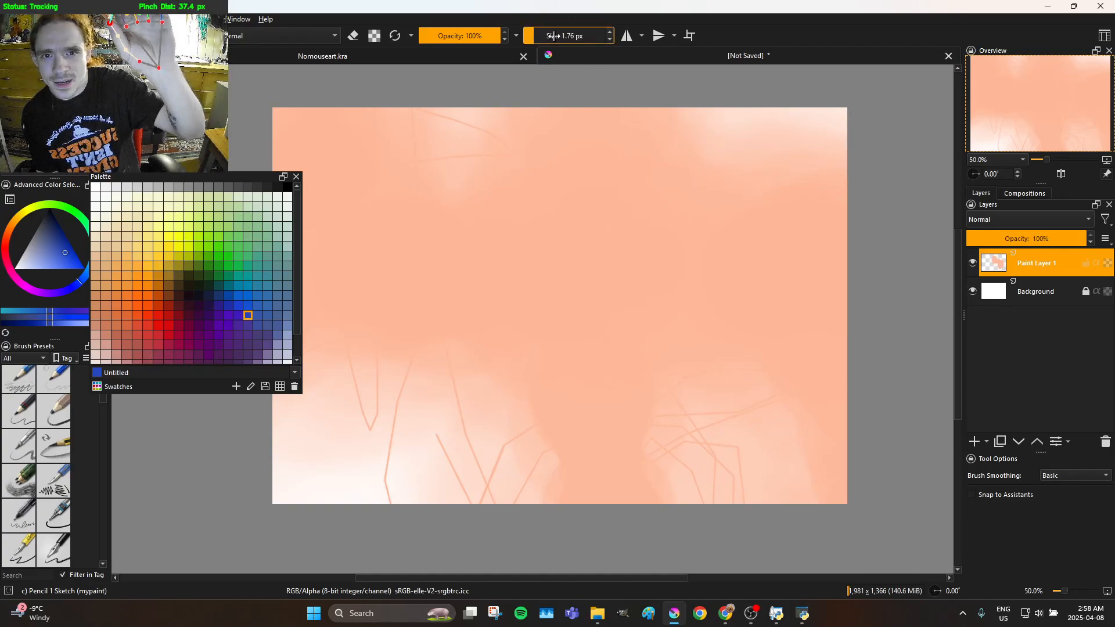
mouse_move(548, 36)
mouse_down()
mouse_move(536, 41)
mouse_move(572, 35)
mouse_move(555, 38)
mouse_up()
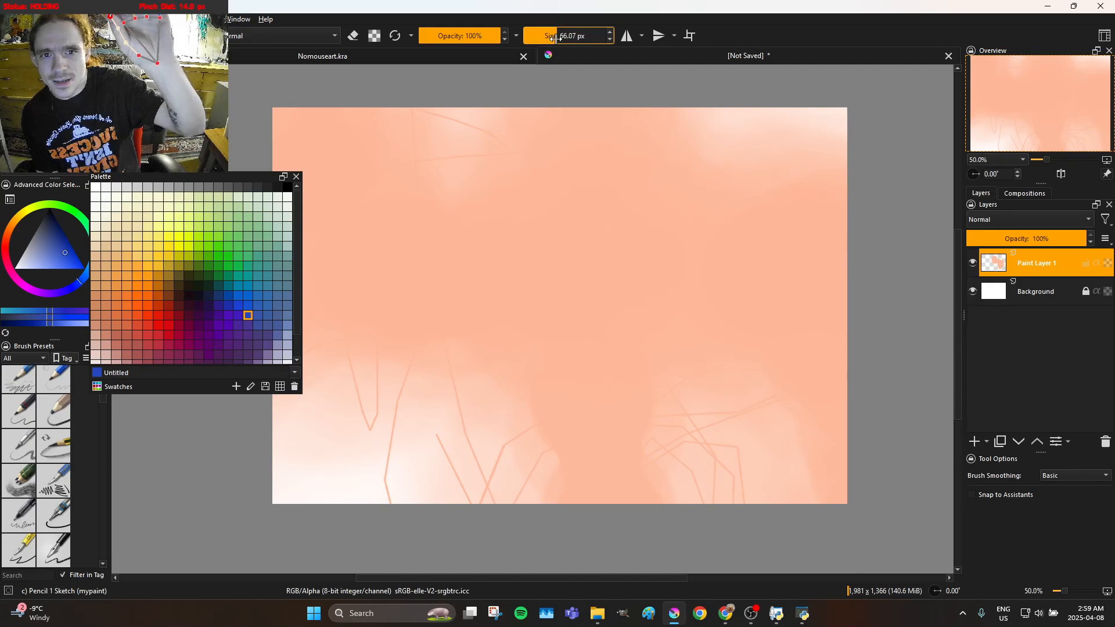
drag(443, 165, 219, 405)
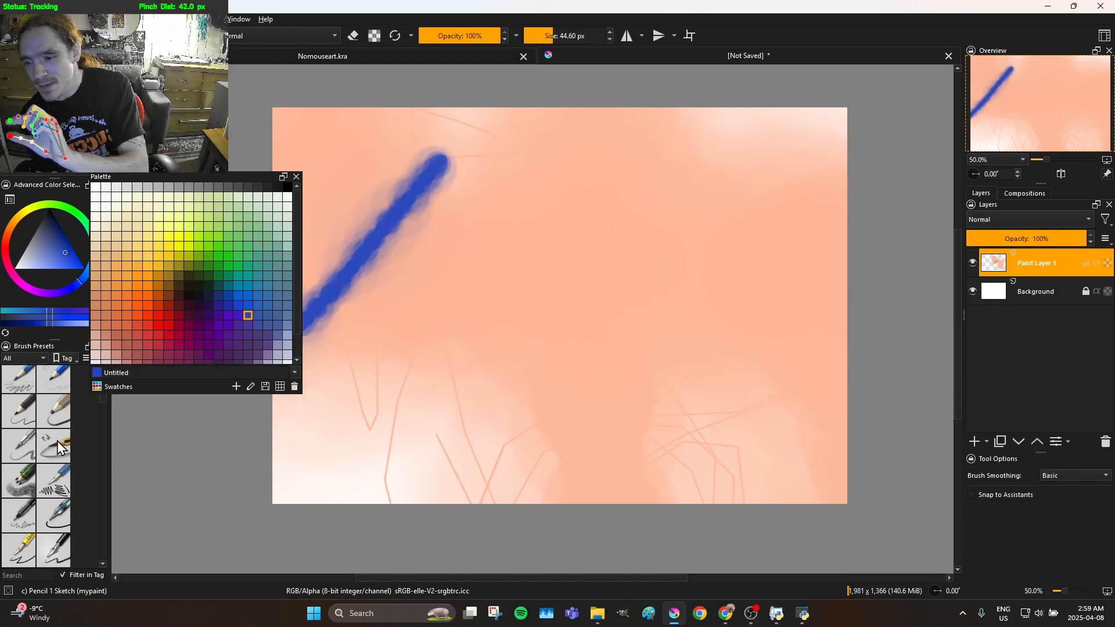
Select the Pencil-3 Large 4B preset and draw a blue eye-shaped outline with a scribbled pupil and loose lines around it
click(58, 400)
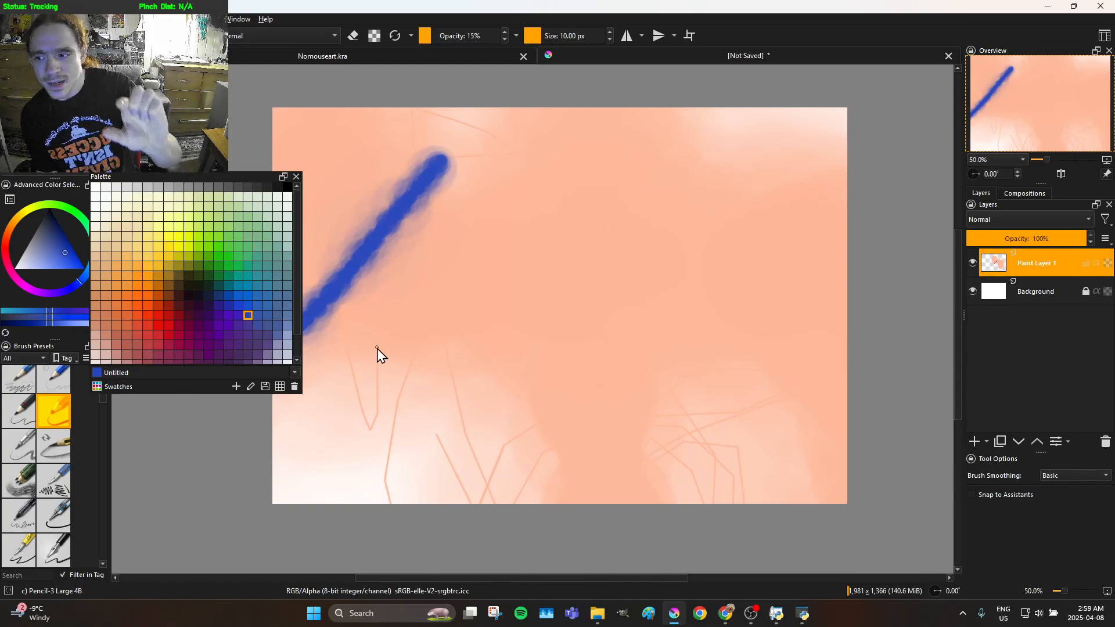
drag(595, 326, 560, 368)
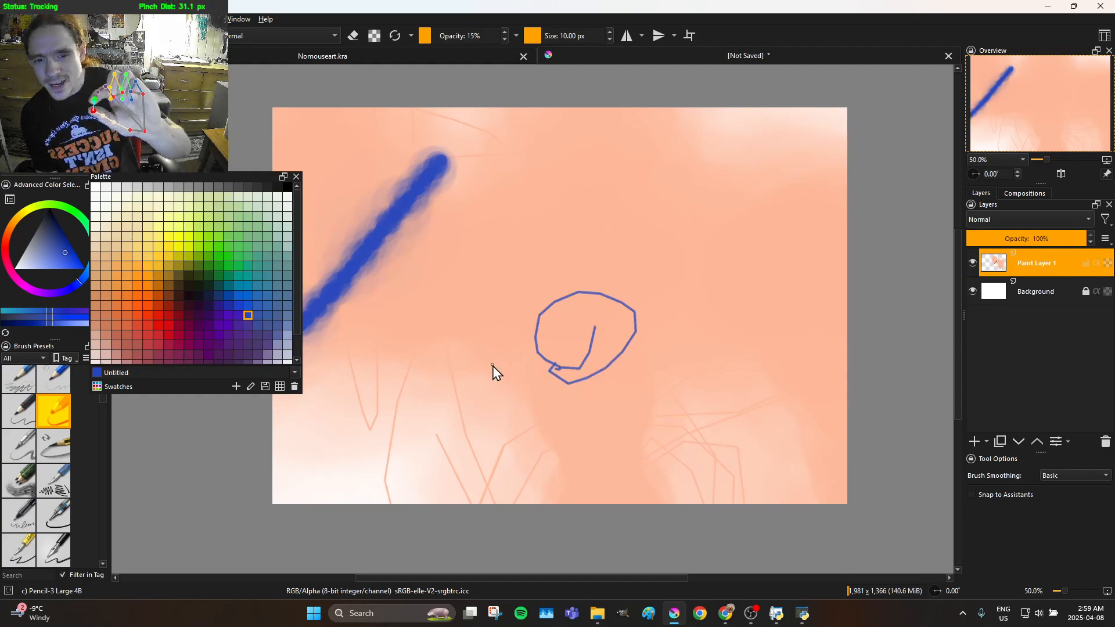
mouse_move(470, 365)
mouse_down()
mouse_move(555, 320)
mouse_move(646, 300)
mouse_move(689, 334)
mouse_move(708, 400)
mouse_move(732, 409)
mouse_move(719, 386)
mouse_move(692, 403)
mouse_move(611, 403)
mouse_move(468, 372)
mouse_move(444, 332)
mouse_up()
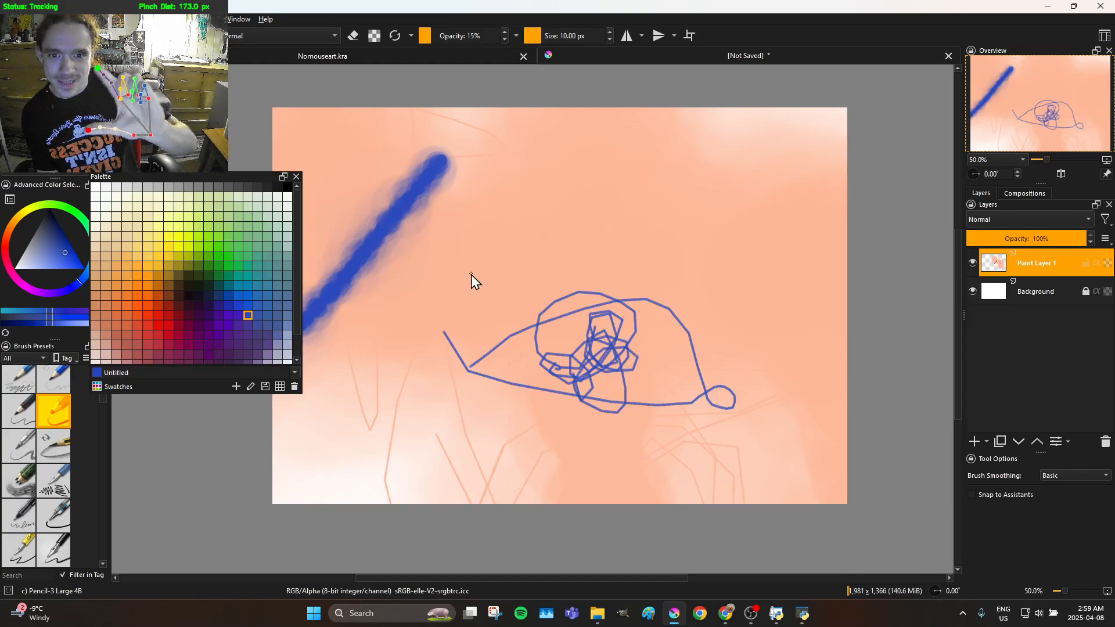
drag(384, 464, 559, 292)
mouse_move(704, 270)
mouse_down()
mouse_move(705, 365)
mouse_move(637, 351)
mouse_move(605, 321)
mouse_up()
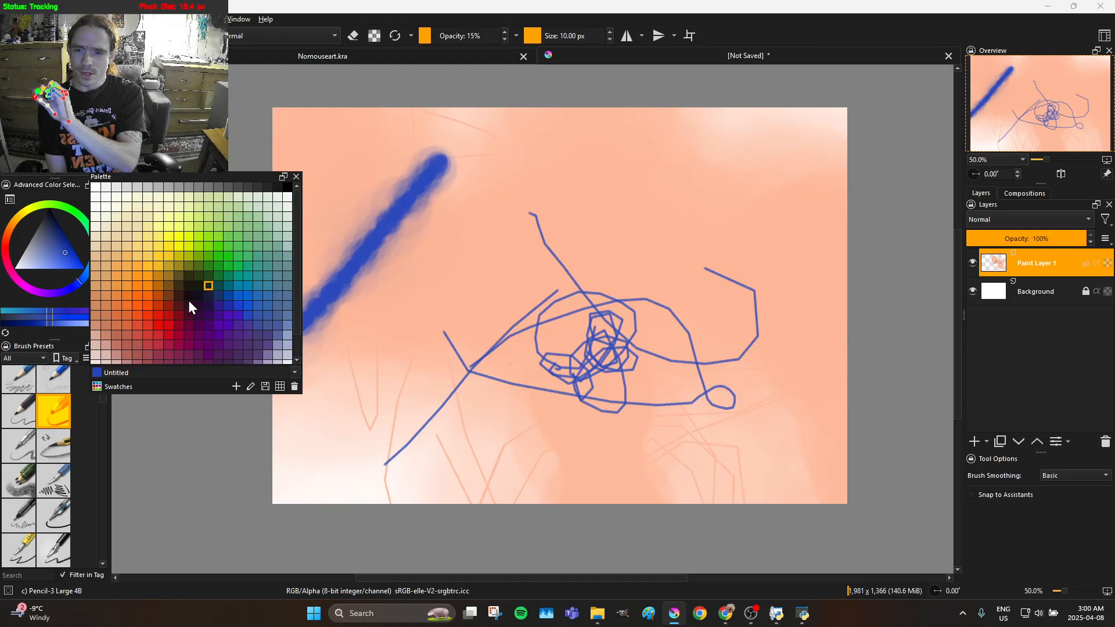
Choose a dark maroon palette swatch and draw a thin line below the thick blue stroke to the canvas's left edge
click(188, 315)
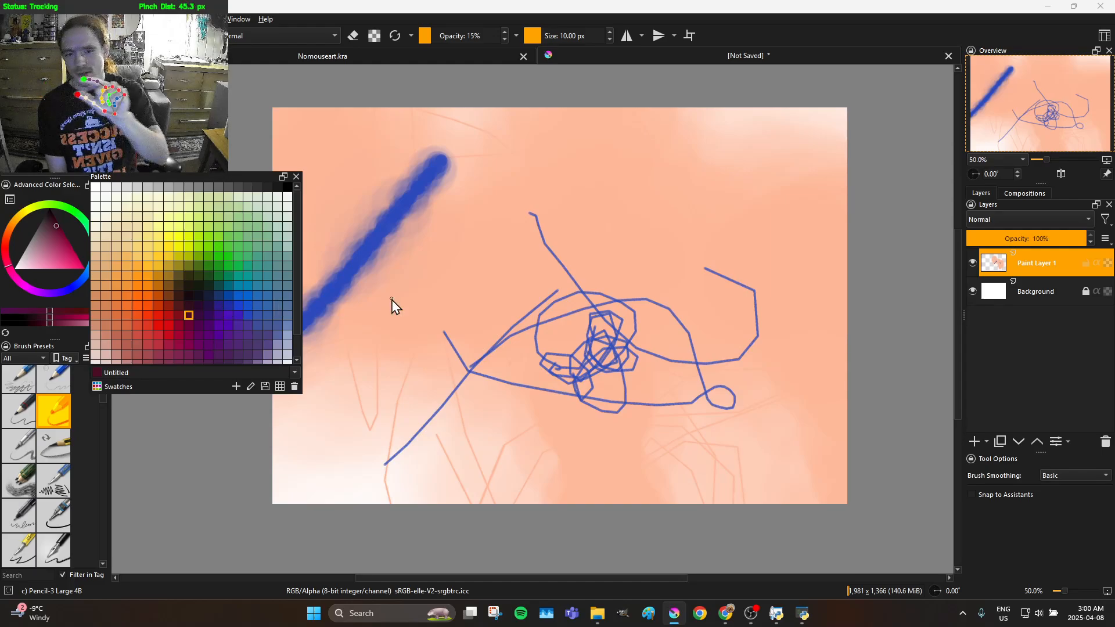
drag(376, 349, 227, 372)
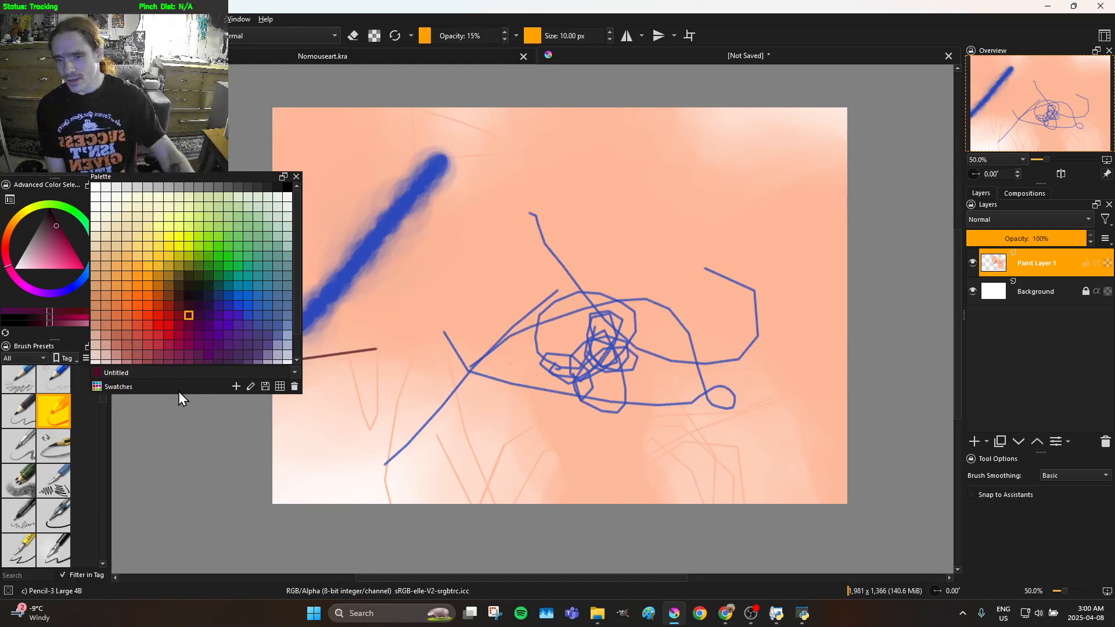
Dock the palette above the colour selector and resize the stacked dockers so palette, colour selector and brush presets are all usable
drag(110, 518, 194, 523)
drag(70, 342, 83, 390)
mouse_move(138, 173)
mouse_down()
mouse_move(110, 186)
mouse_move(197, 246)
mouse_move(70, 192)
mouse_up()
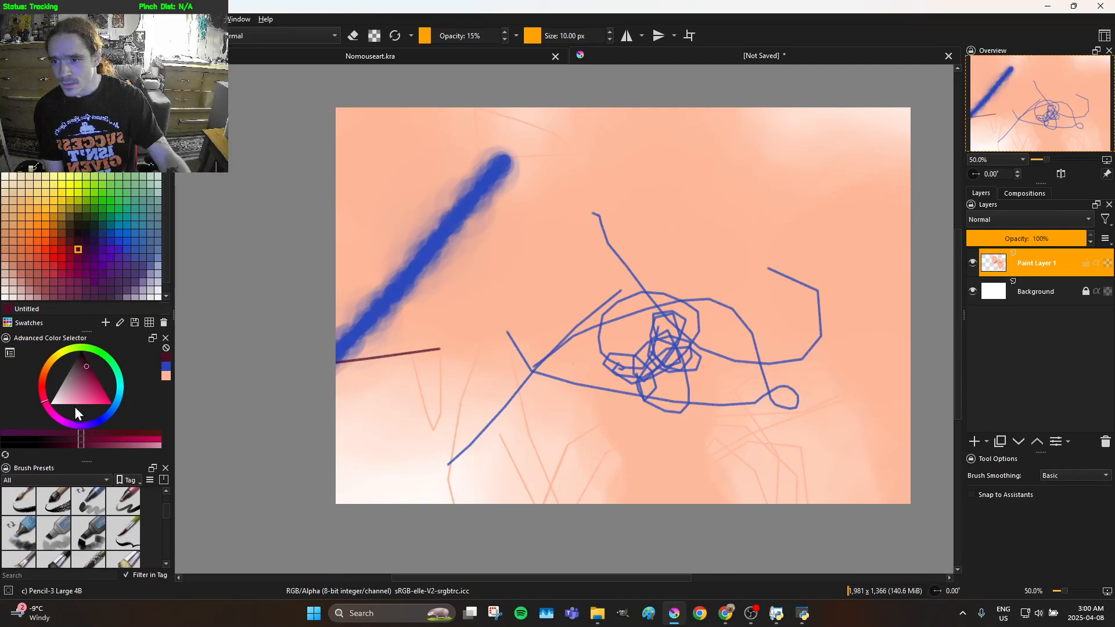
drag(85, 460, 96, 356)
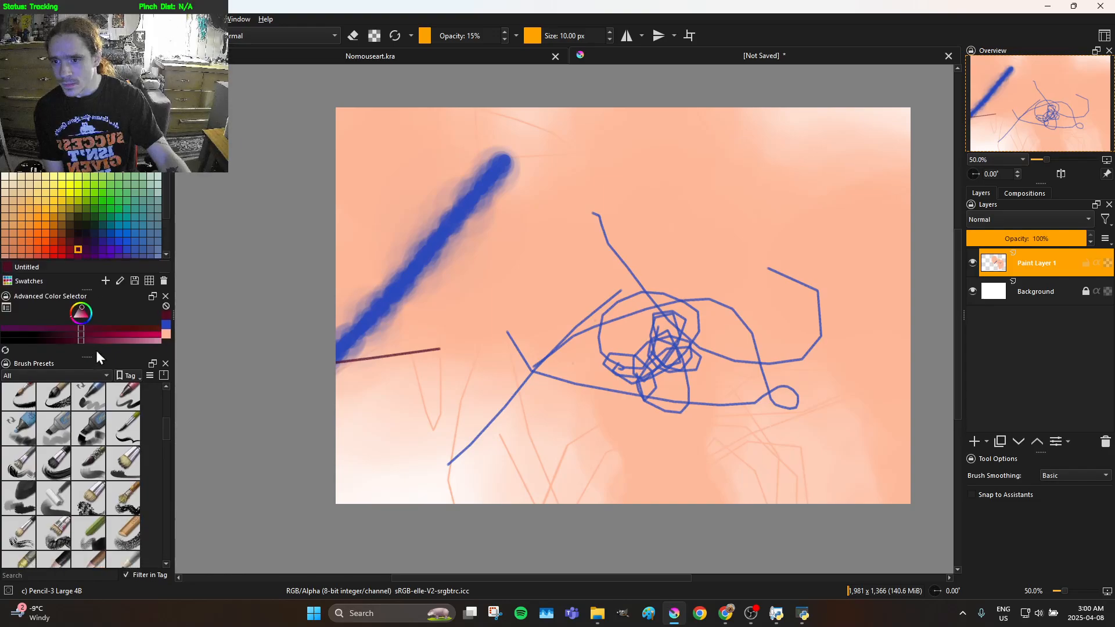
scroll(82, 168, up, 3)
scroll(82, 168, down, 2)
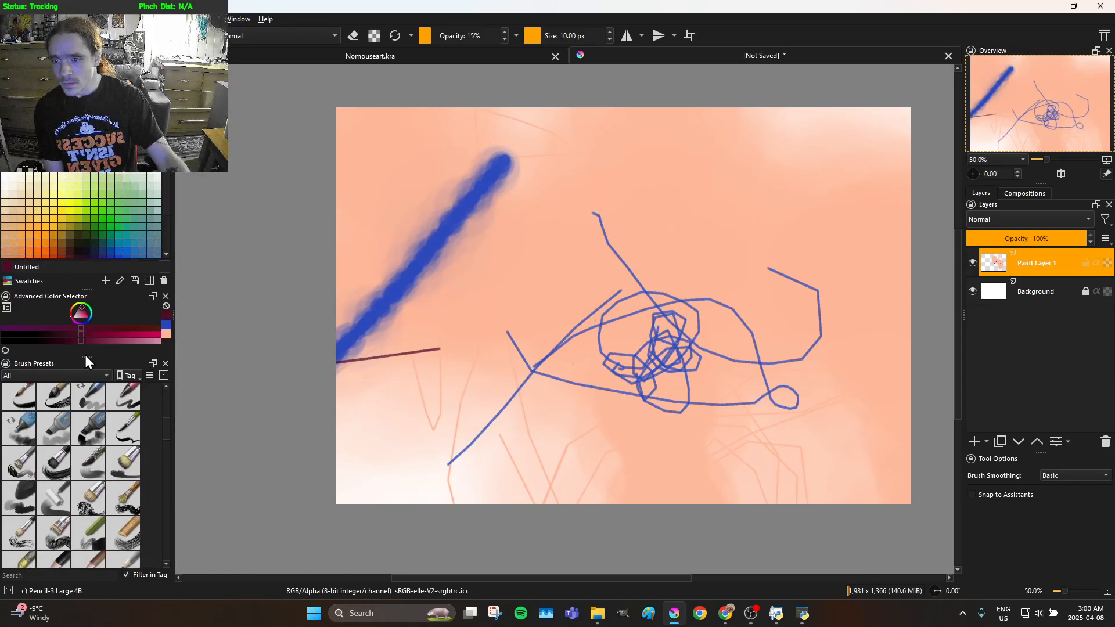
drag(86, 357, 86, 403)
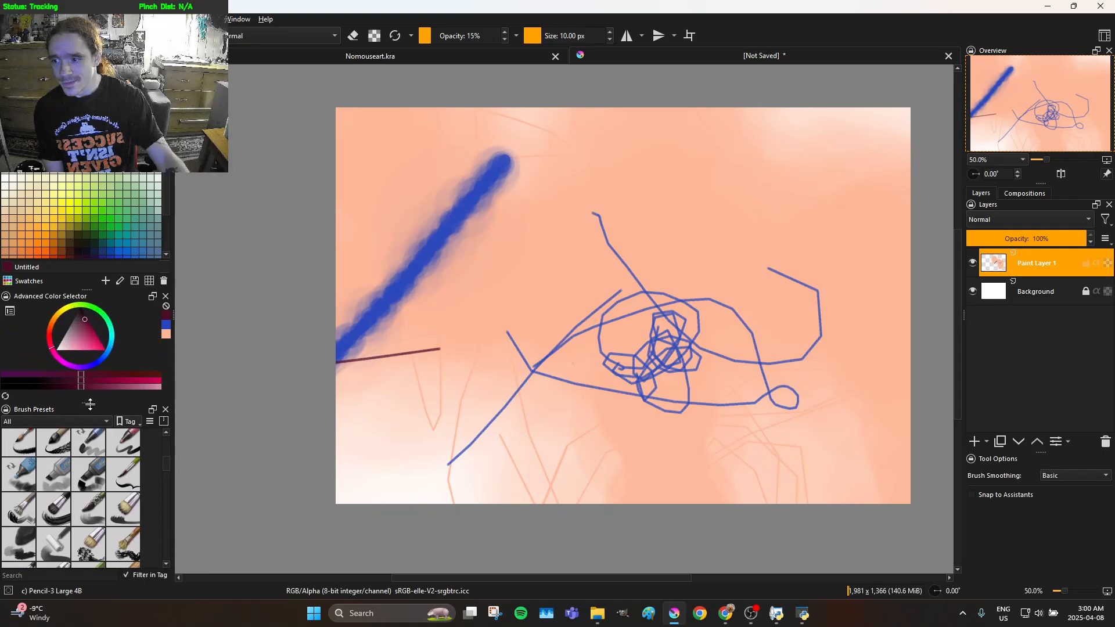
scroll(103, 206, up, 2)
scroll(82, 215, down, 3)
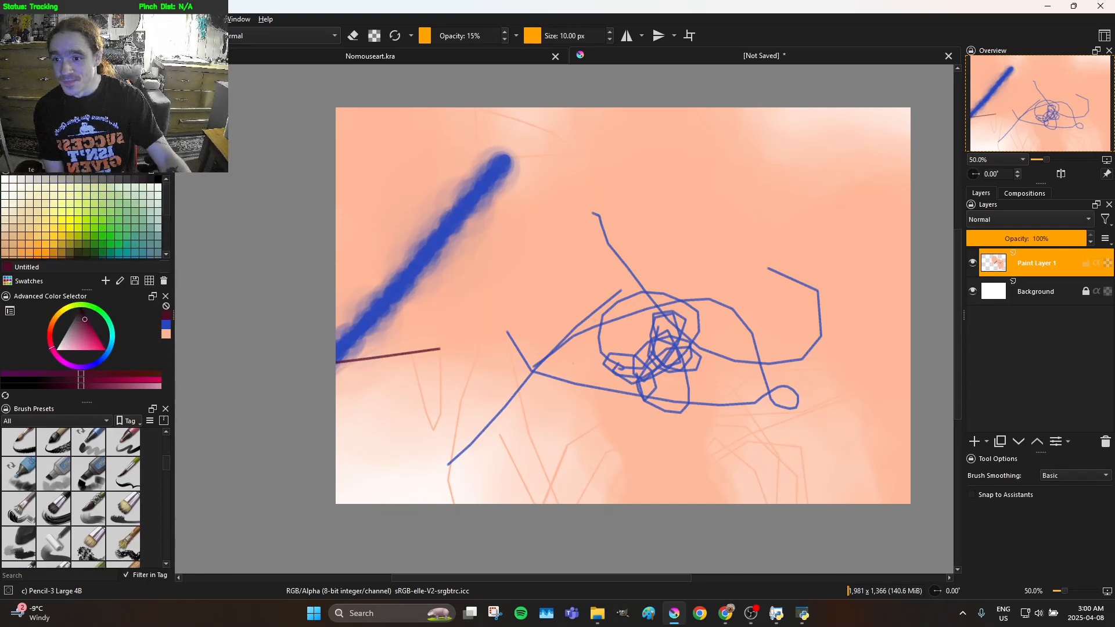
scroll(82, 215, down, 4)
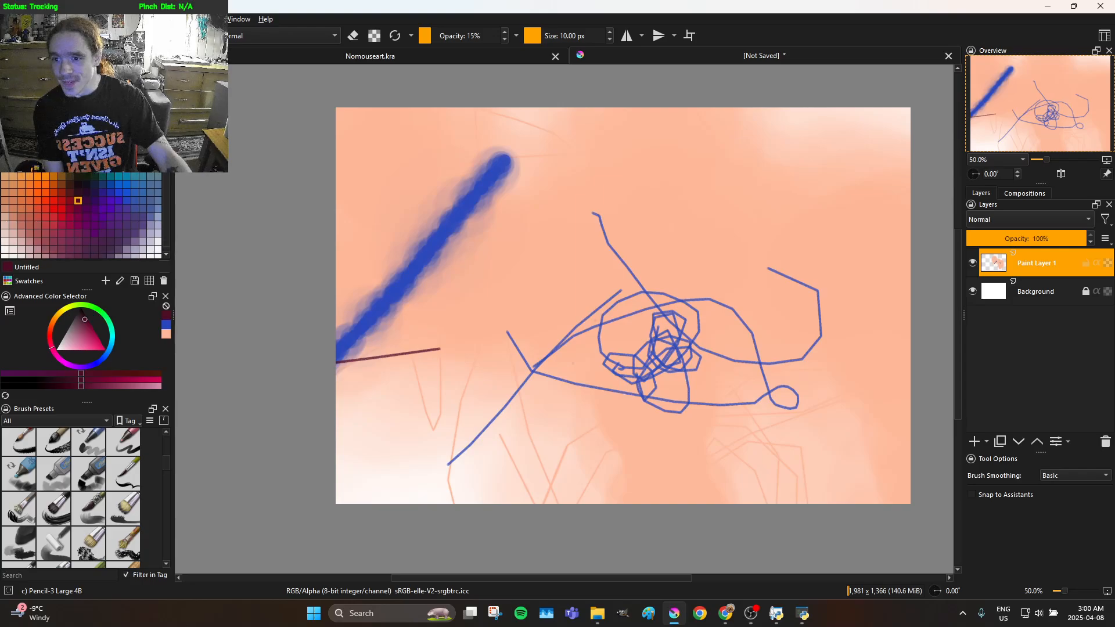
Select the Airbrush Soft preset and spray maroon patches over the scribbled pupil, the canvas's upper-left corner and its top edge
scroll(81, 215, up, 1)
scroll(116, 478, up, 5)
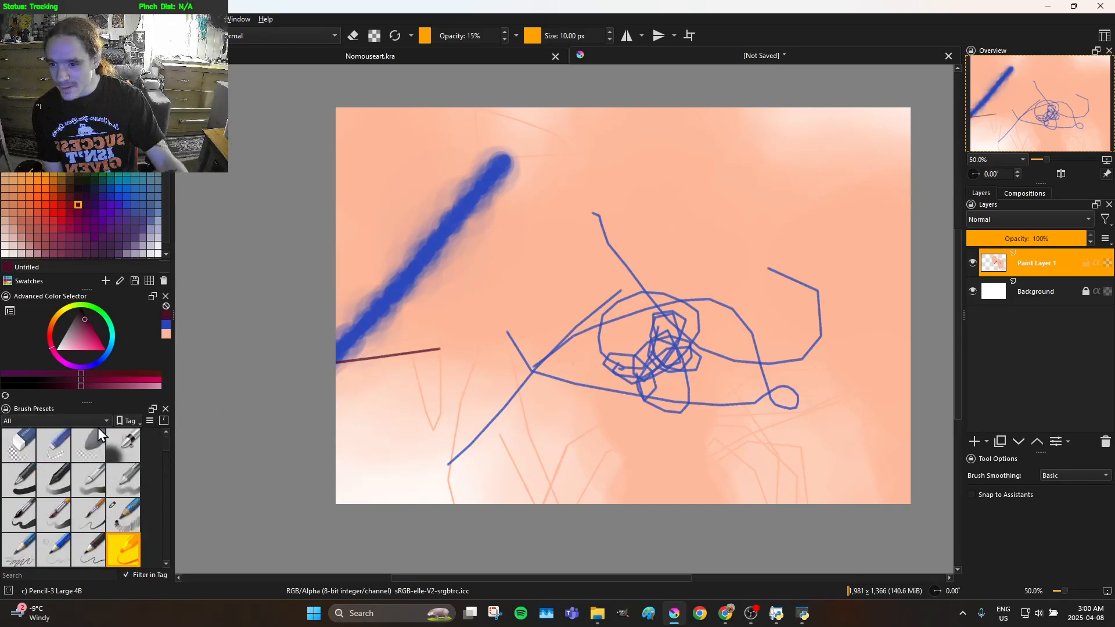
click(128, 449)
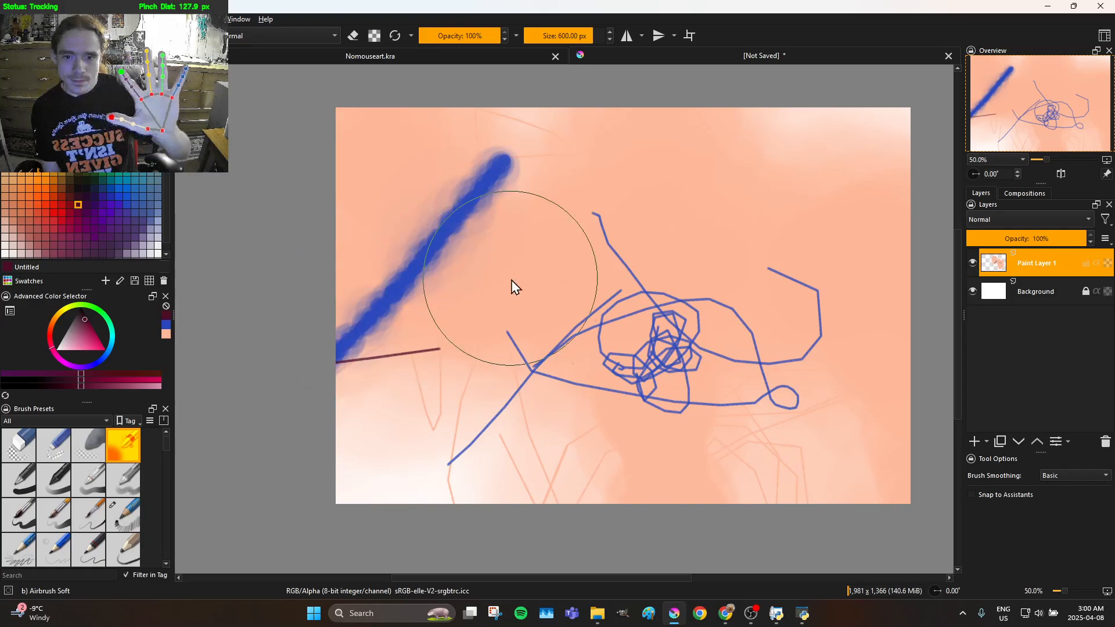
mouse_move(656, 365)
mouse_down()
mouse_move(699, 364)
mouse_move(666, 350)
mouse_up()
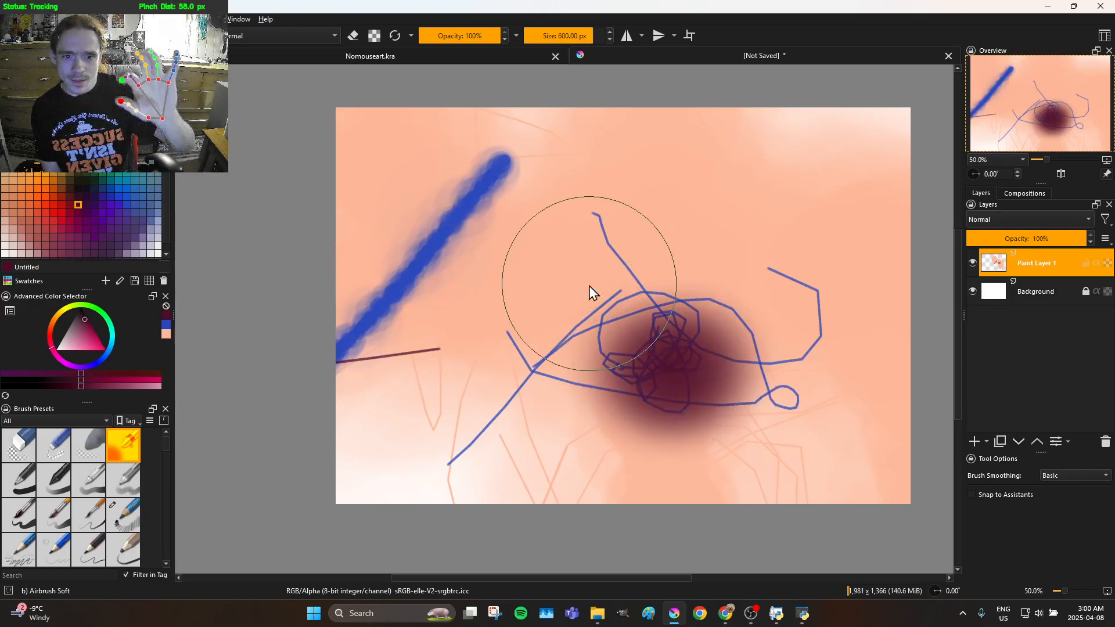
mouse_move(354, 237)
mouse_down()
mouse_move(407, 168)
mouse_move(488, 129)
mouse_move(634, 97)
mouse_up()
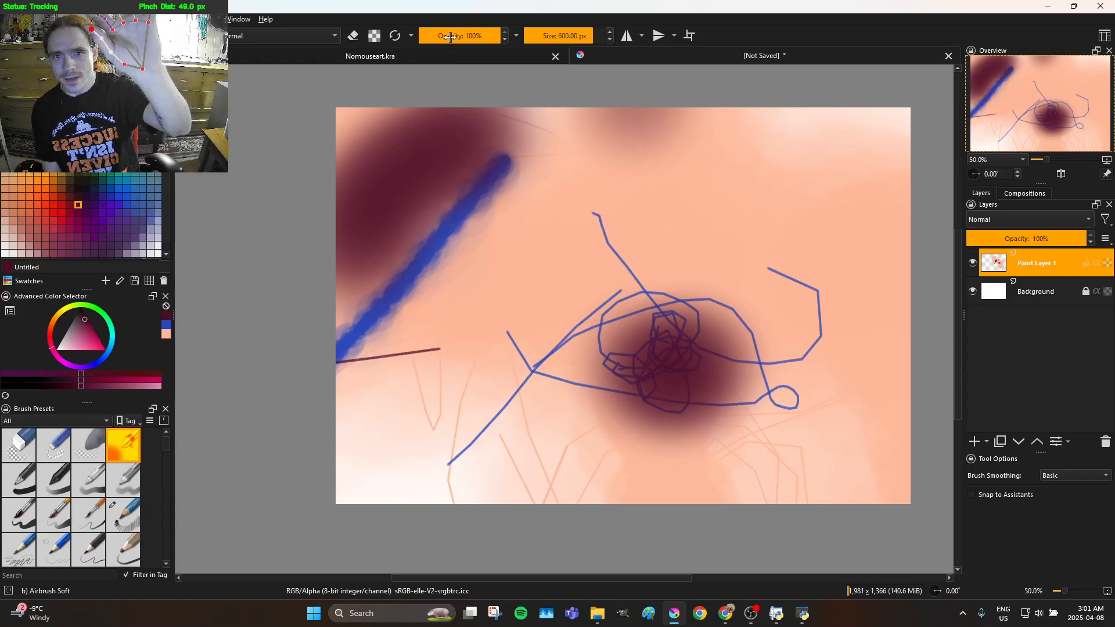
Lower the brush opacity to 43% and spray translucent maroon over the canvas's lower-left area and up beside the blue stroke
drag(462, 42, 453, 42)
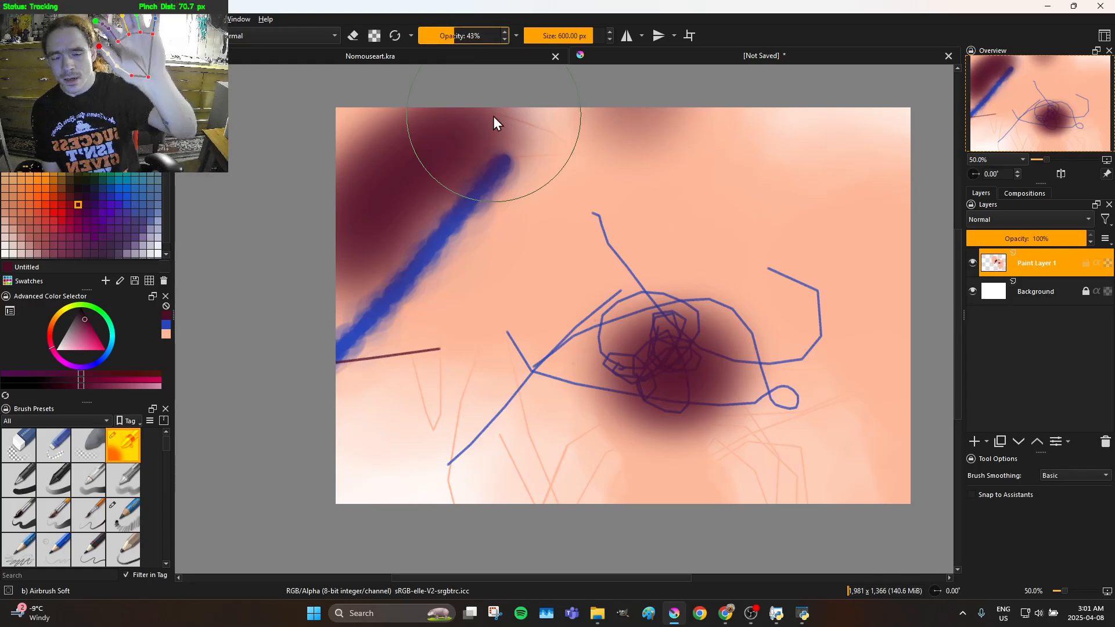
mouse_move(480, 443)
mouse_down()
mouse_move(579, 468)
mouse_move(516, 501)
mouse_move(451, 469)
mouse_move(408, 216)
mouse_move(545, 224)
mouse_up()
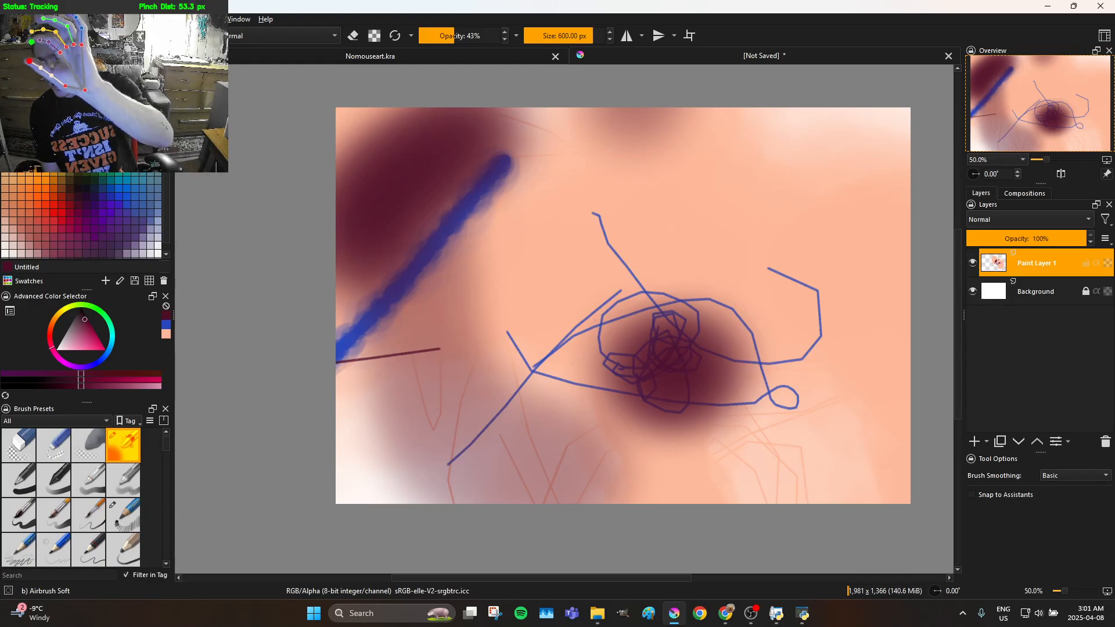
Choose a teal-blue palette swatch and spray soft patches in the canvas's upper-right corner and from the top middle down above the eye
click(143, 180)
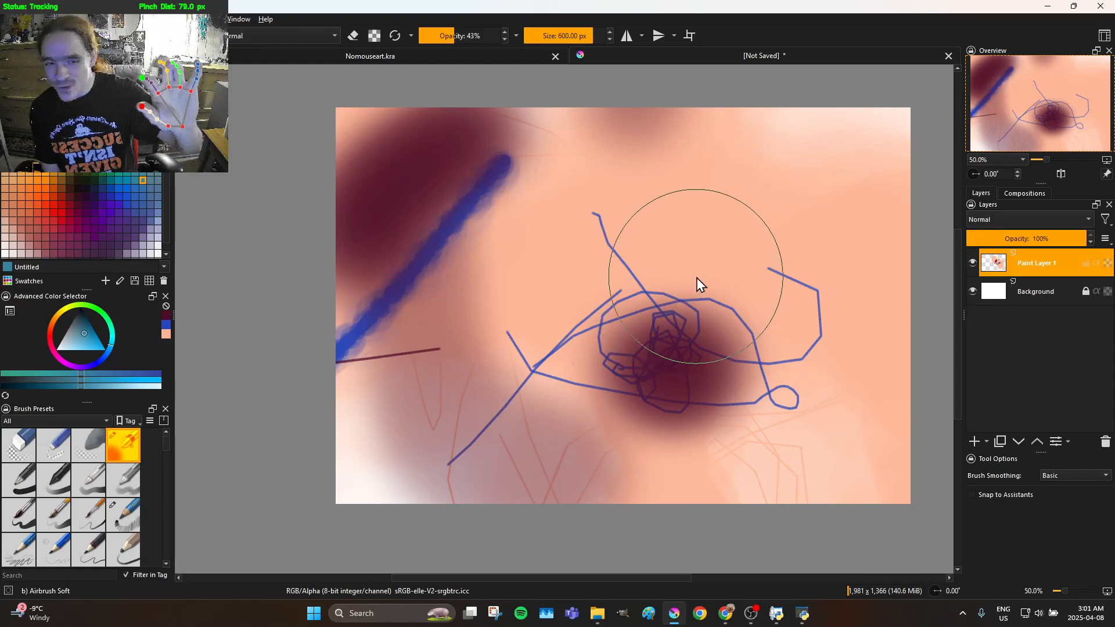
drag(893, 197, 813, 119)
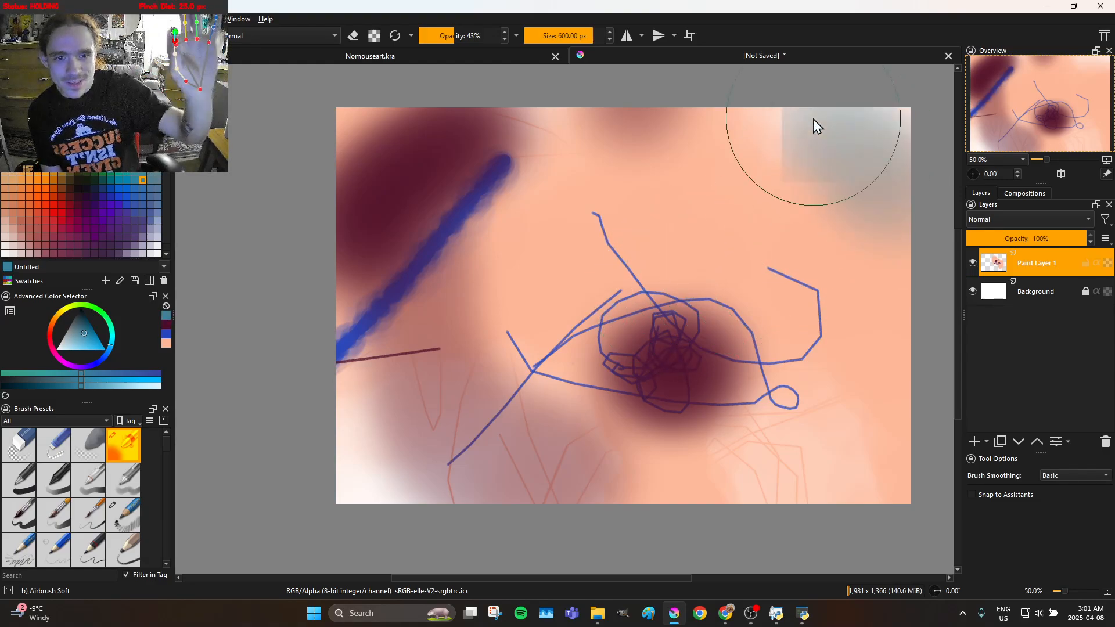
mouse_move(610, 127)
mouse_down()
mouse_move(698, 109)
mouse_move(766, 124)
mouse_move(816, 146)
mouse_move(862, 193)
mouse_up()
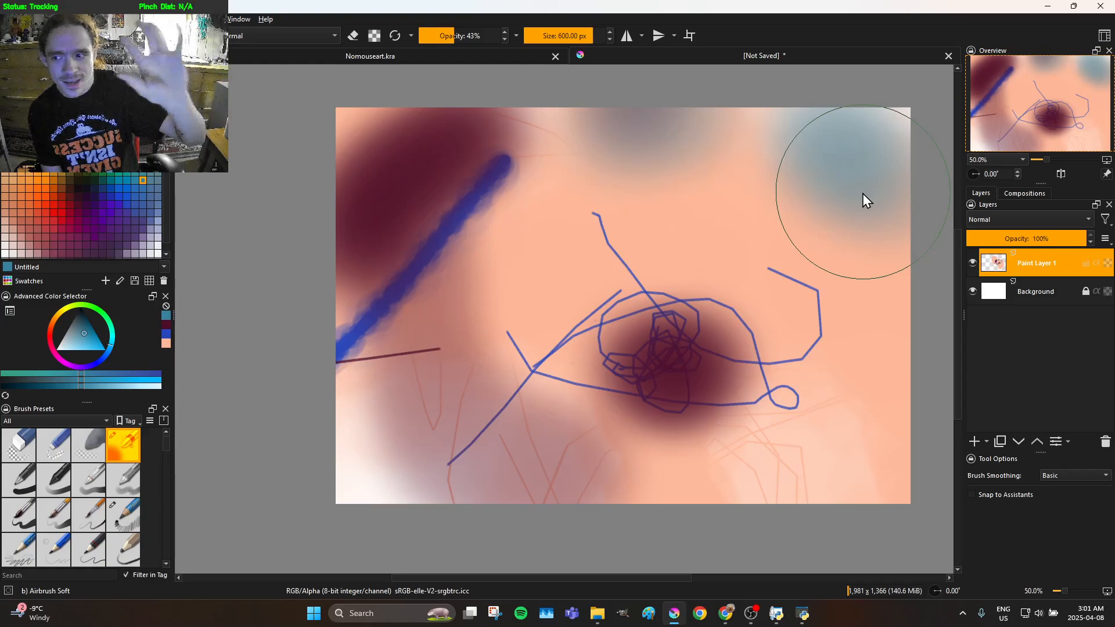
mouse_move(646, 211)
mouse_down()
mouse_move(592, 225)
mouse_move(652, 249)
mouse_move(640, 242)
mouse_up()
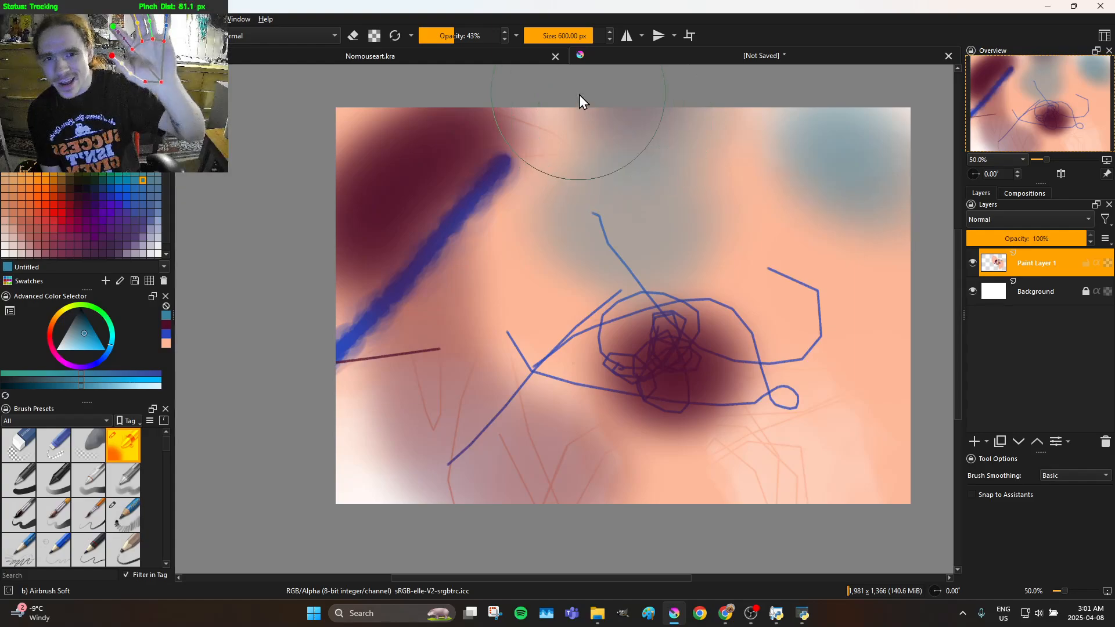
Set the brush size to 56.18 px and paint teal strokes along the eye outline and over its pupil
drag(574, 41, 556, 45)
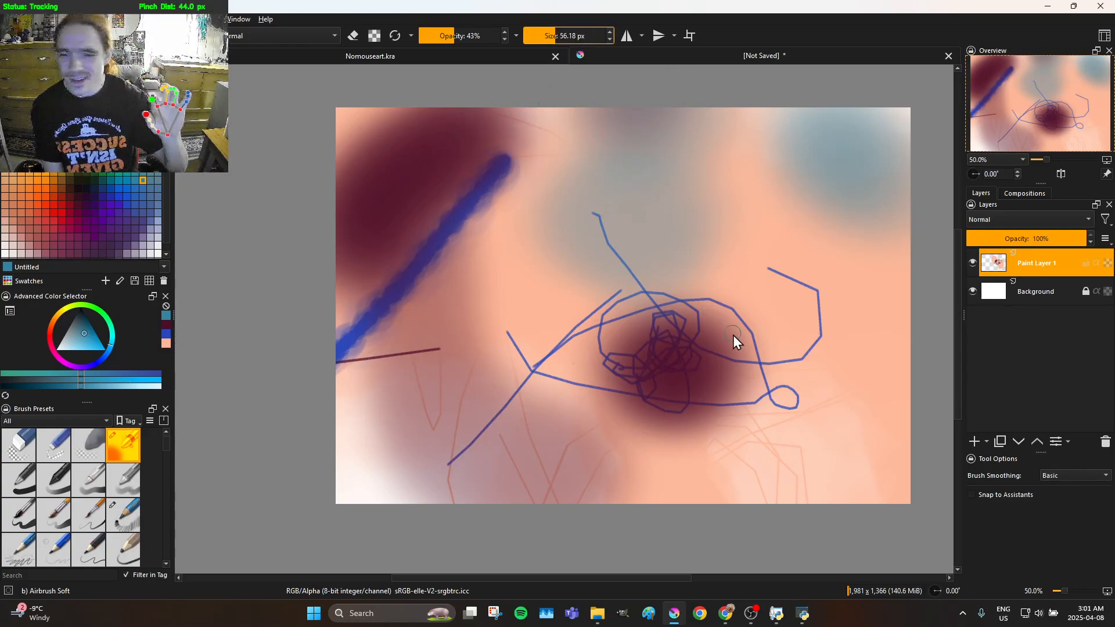
mouse_move(696, 292)
mouse_down()
mouse_move(625, 258)
mouse_move(504, 353)
mouse_move(578, 317)
mouse_move(642, 309)
mouse_move(719, 331)
mouse_move(756, 408)
mouse_move(713, 369)
mouse_move(662, 368)
mouse_move(645, 391)
mouse_move(666, 387)
mouse_move(649, 353)
mouse_move(595, 353)
mouse_move(592, 326)
mouse_move(565, 362)
mouse_move(604, 364)
mouse_move(615, 340)
mouse_move(679, 370)
mouse_move(677, 408)
mouse_move(666, 352)
mouse_move(695, 302)
mouse_move(512, 344)
mouse_move(485, 371)
mouse_move(555, 420)
mouse_move(619, 415)
mouse_up()
drag(730, 397, 757, 401)
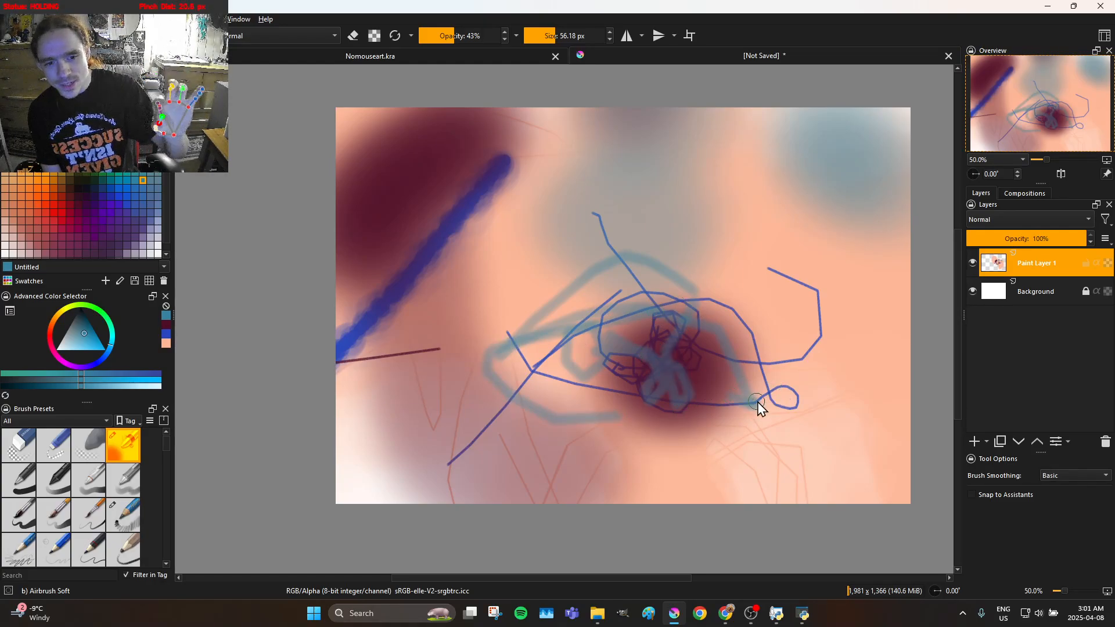
mouse_move(695, 424)
mouse_down()
mouse_move(585, 427)
mouse_move(731, 391)
mouse_up()
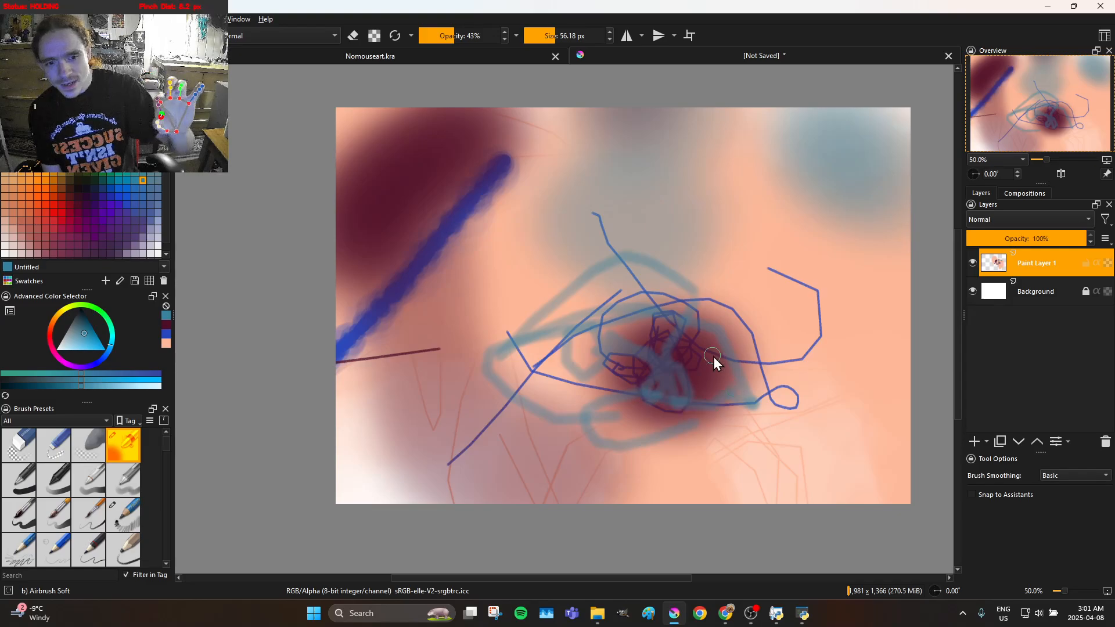
drag(674, 335, 572, 313)
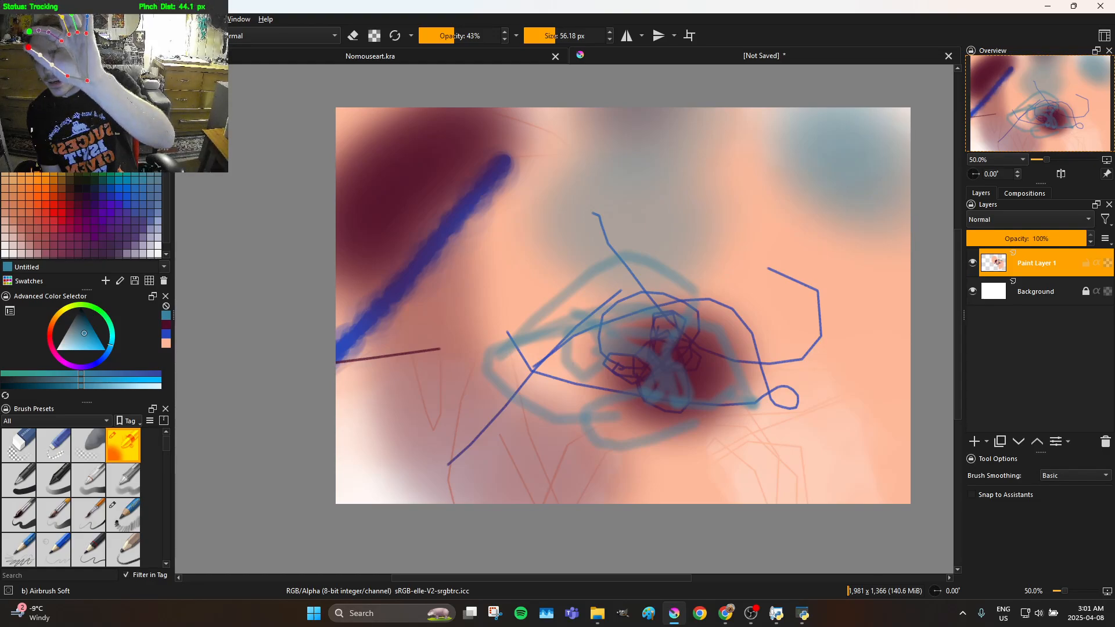
Change the painting colour to white and paint highlights over the eye's pupil, a small dab above its left corner and a streak across its upper lid
click(121, 343)
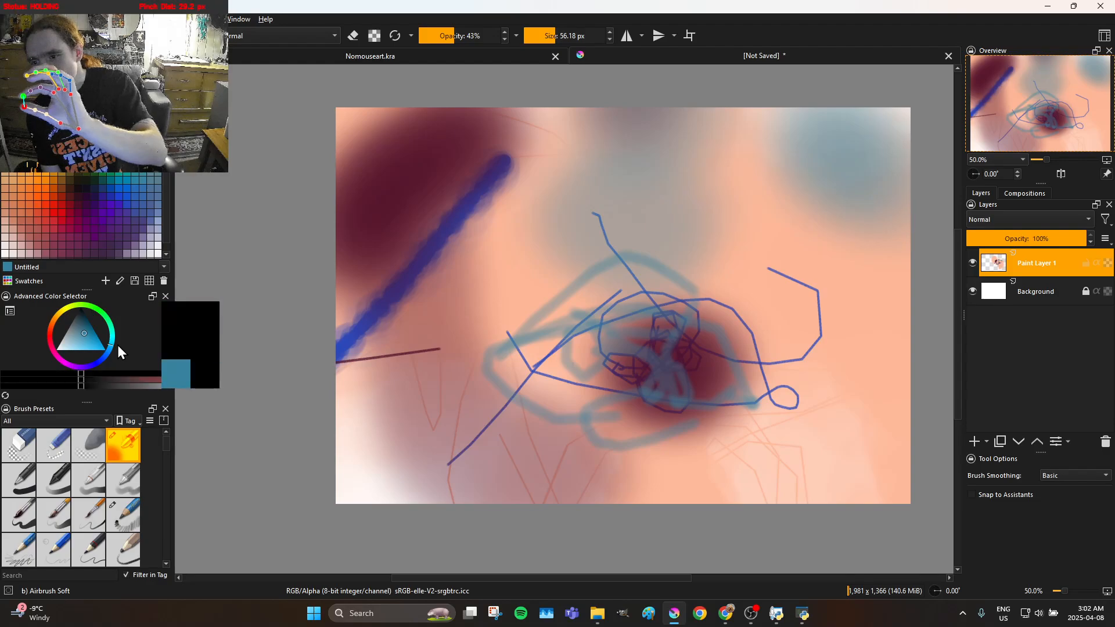
drag(92, 339, 54, 350)
mouse_move(636, 372)
mouse_down()
mouse_move(679, 367)
mouse_move(650, 363)
mouse_move(654, 350)
mouse_move(666, 372)
mouse_move(639, 382)
mouse_move(635, 369)
mouse_move(659, 369)
mouse_move(640, 379)
mouse_move(630, 354)
mouse_move(655, 327)
mouse_move(643, 360)
mouse_move(629, 362)
mouse_move(673, 377)
mouse_move(645, 365)
mouse_move(688, 344)
mouse_move(661, 330)
mouse_move(643, 351)
mouse_move(673, 379)
mouse_move(677, 364)
mouse_move(655, 356)
mouse_move(632, 377)
mouse_move(666, 375)
mouse_move(672, 356)
mouse_move(653, 349)
mouse_move(628, 363)
mouse_move(674, 386)
mouse_move(692, 368)
mouse_move(652, 363)
mouse_move(666, 395)
mouse_move(680, 366)
mouse_move(659, 350)
mouse_move(627, 357)
mouse_move(655, 383)
mouse_move(687, 339)
mouse_move(644, 332)
mouse_move(639, 378)
mouse_move(682, 378)
mouse_move(683, 367)
mouse_move(647, 353)
mouse_move(632, 373)
mouse_move(674, 353)
mouse_move(642, 369)
mouse_move(661, 379)
mouse_move(677, 378)
mouse_move(663, 351)
mouse_move(608, 318)
mouse_up()
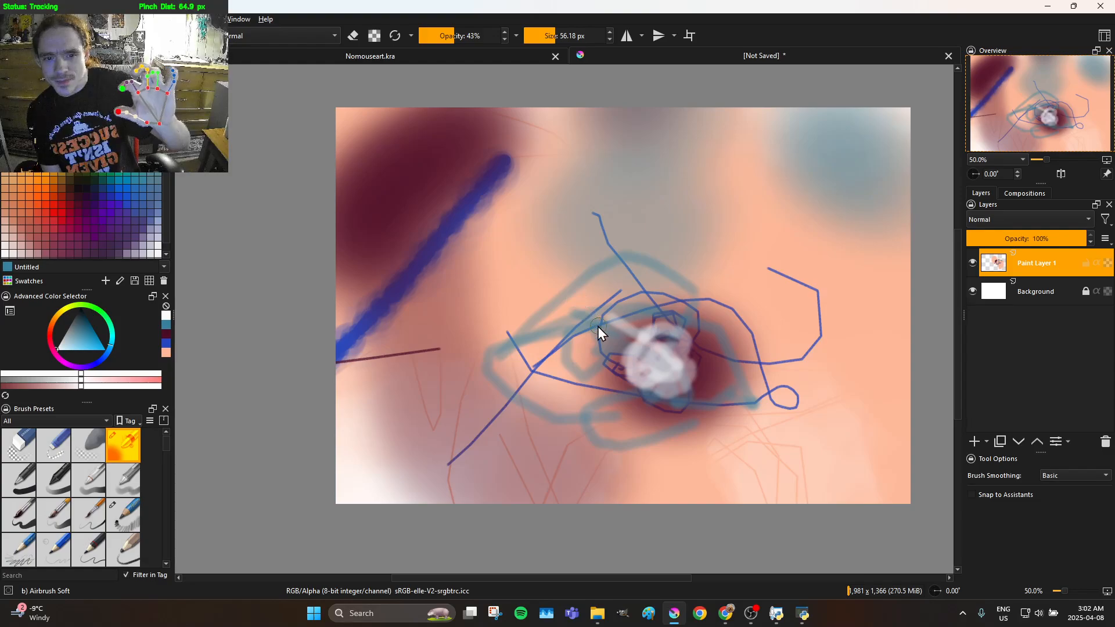
mouse_move(668, 368)
mouse_down()
mouse_move(613, 350)
mouse_move(634, 357)
mouse_move(660, 339)
mouse_move(647, 351)
mouse_move(670, 382)
mouse_move(646, 350)
mouse_move(670, 381)
mouse_move(711, 367)
mouse_move(657, 350)
mouse_move(655, 365)
mouse_move(678, 354)
mouse_move(636, 322)
mouse_up()
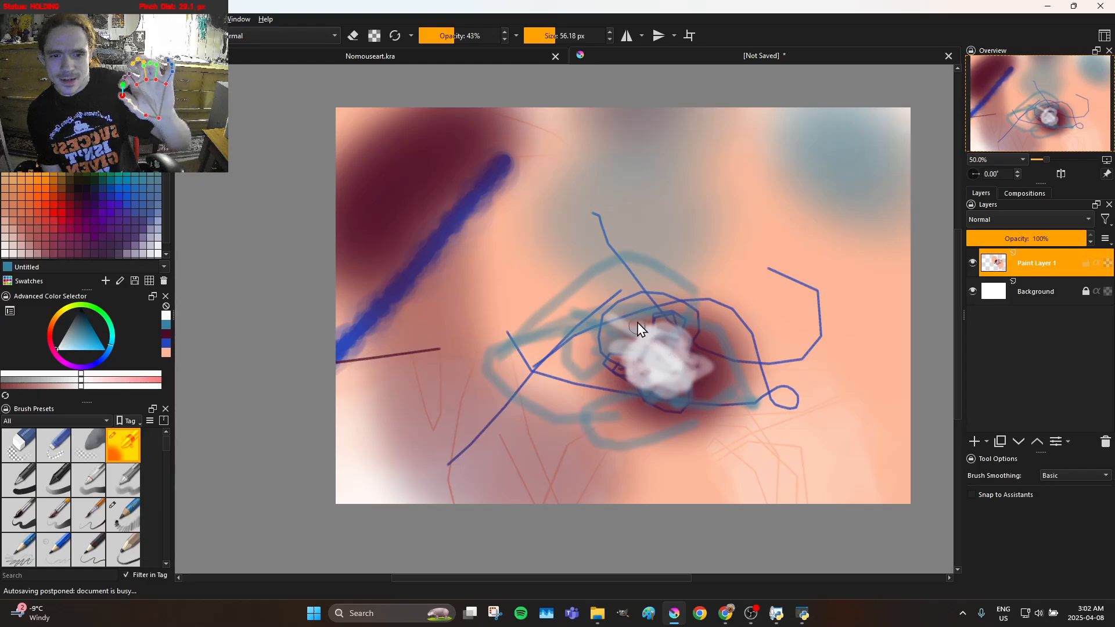
drag(506, 278, 469, 278)
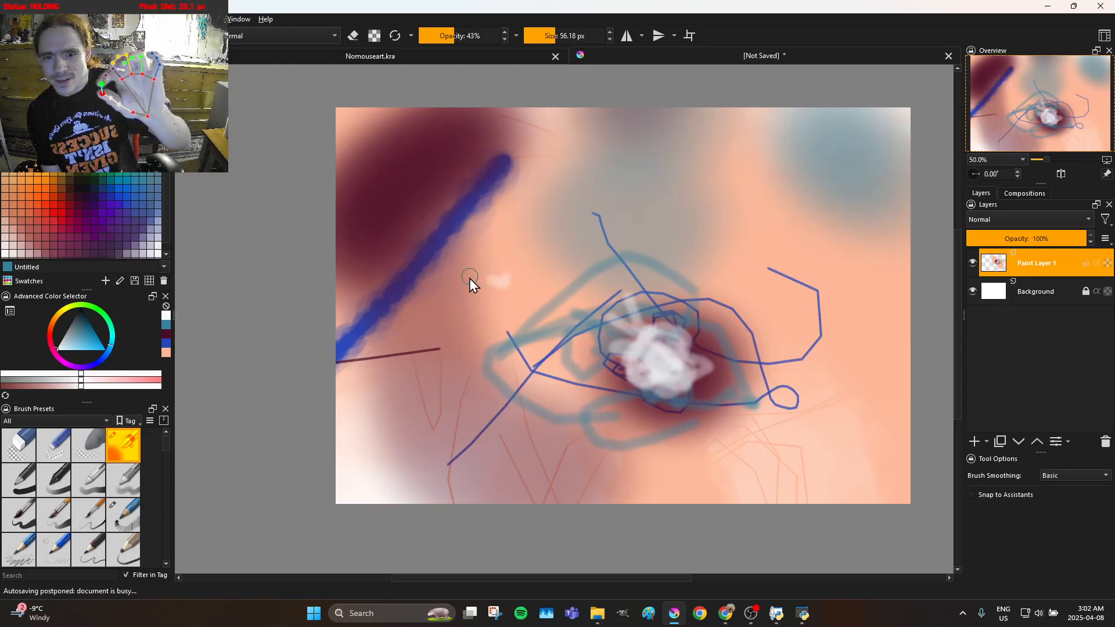
drag(514, 315, 590, 318)
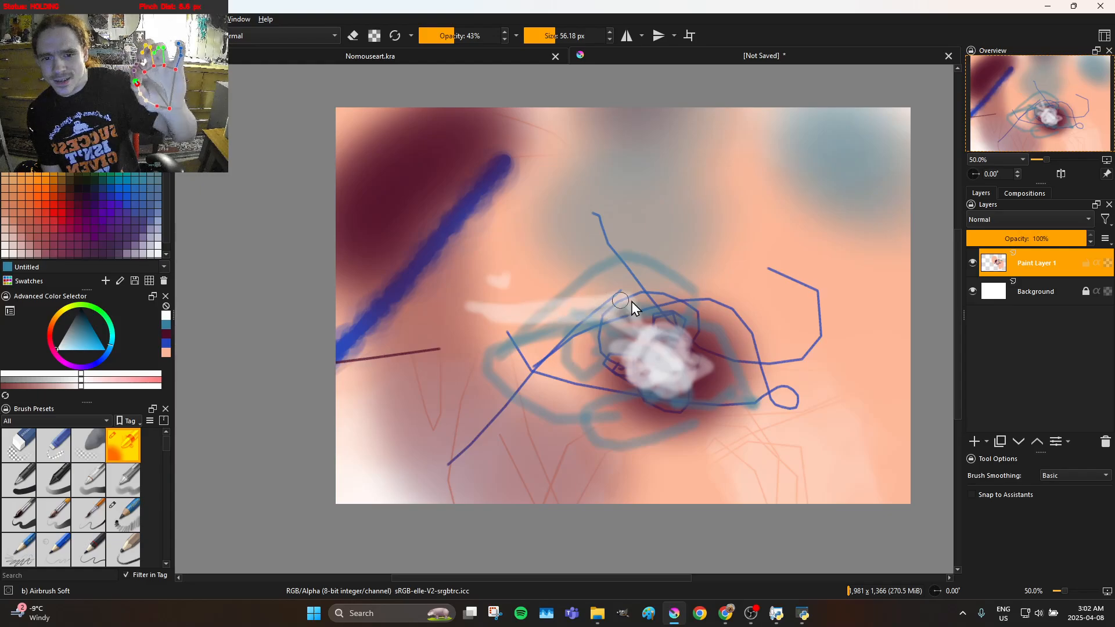
Paint white looping and upright strokes above the eye's left corner with the soft airbrush
mouse_move(502, 299)
mouse_down()
mouse_move(495, 259)
mouse_move(525, 231)
mouse_move(551, 241)
mouse_move(566, 270)
mouse_up()
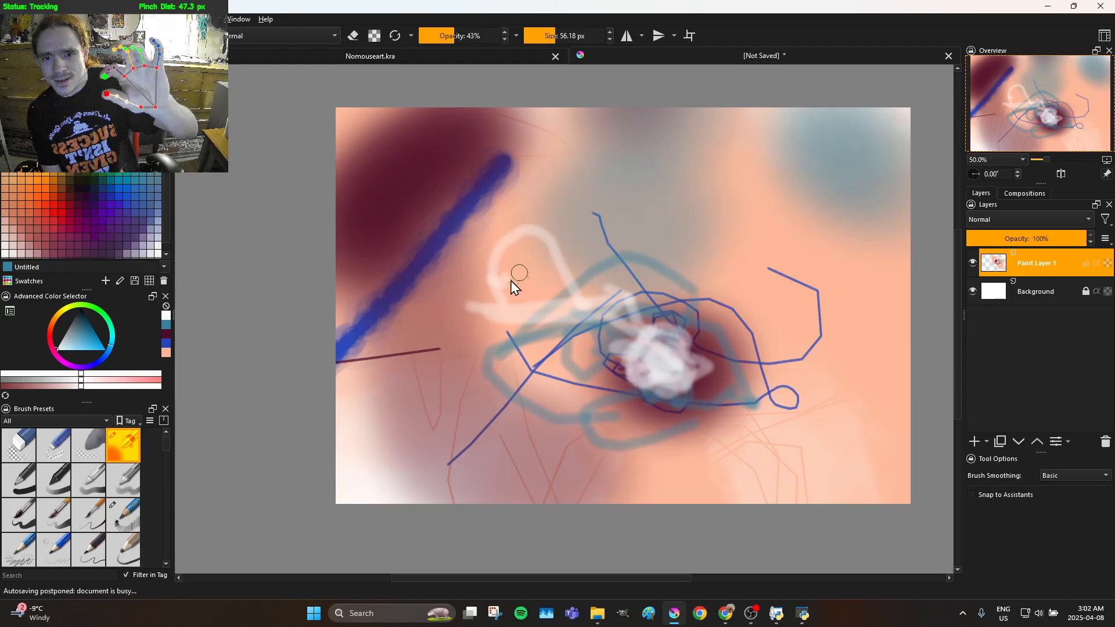
mouse_move(503, 307)
mouse_down()
mouse_move(487, 245)
mouse_move(499, 237)
mouse_move(597, 246)
mouse_move(478, 233)
mouse_move(563, 237)
mouse_move(598, 295)
mouse_move(590, 239)
mouse_move(521, 239)
mouse_up()
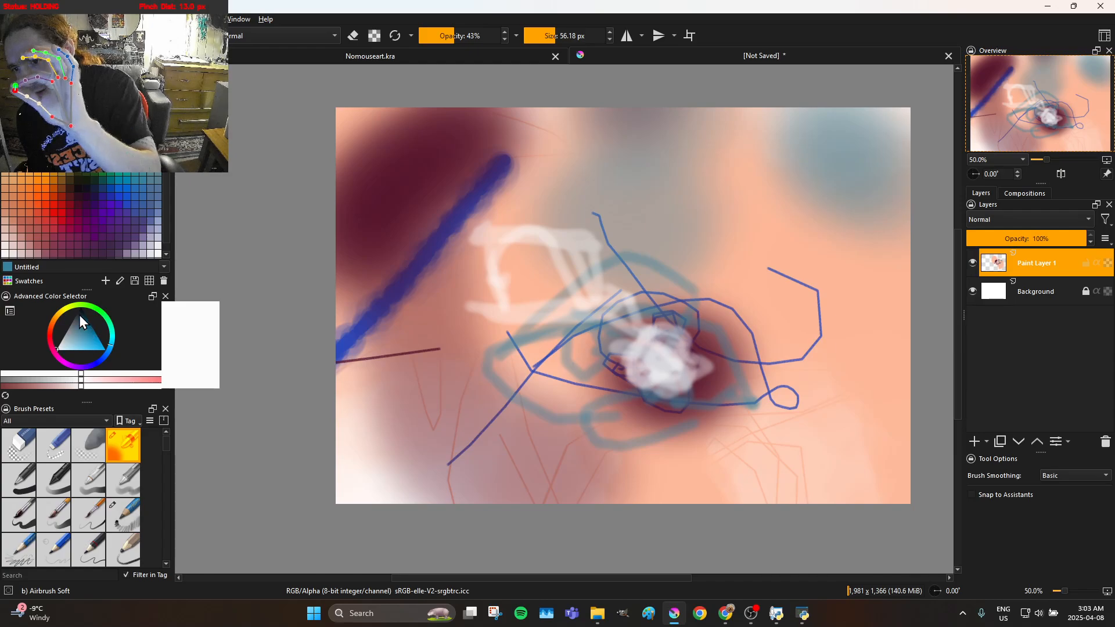
Change the painting colour to black and paint the eye's outline, a curve beneath it and a tall nose-like loop across the blue stroke
drag(78, 333, 81, 307)
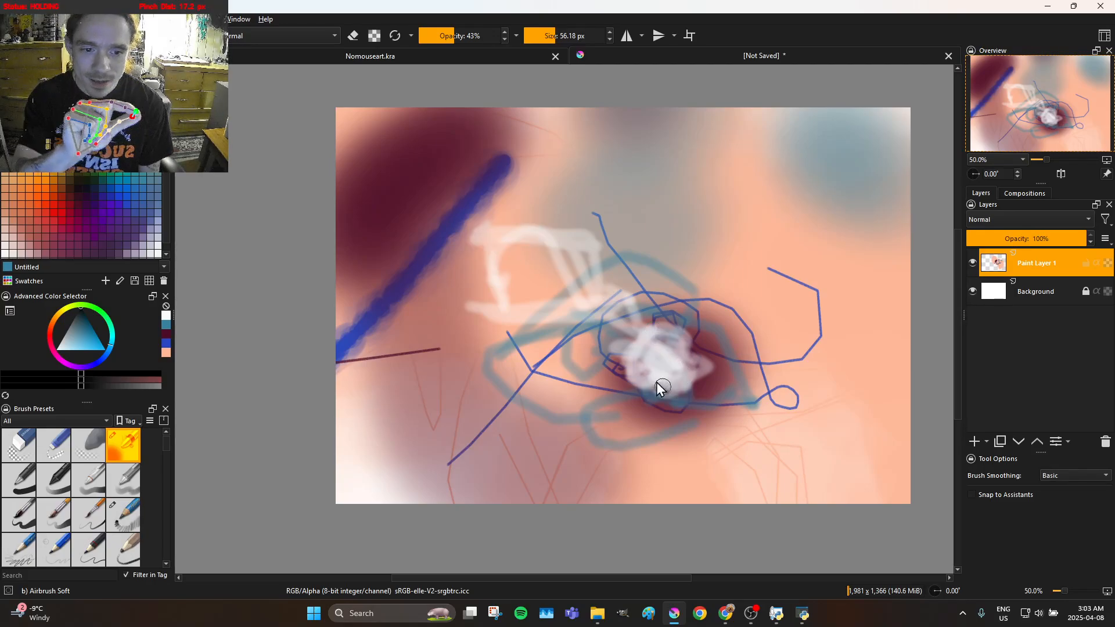
mouse_move(664, 372)
mouse_down()
mouse_move(672, 361)
mouse_move(629, 362)
mouse_move(562, 393)
mouse_move(584, 357)
mouse_up()
drag(689, 321, 734, 345)
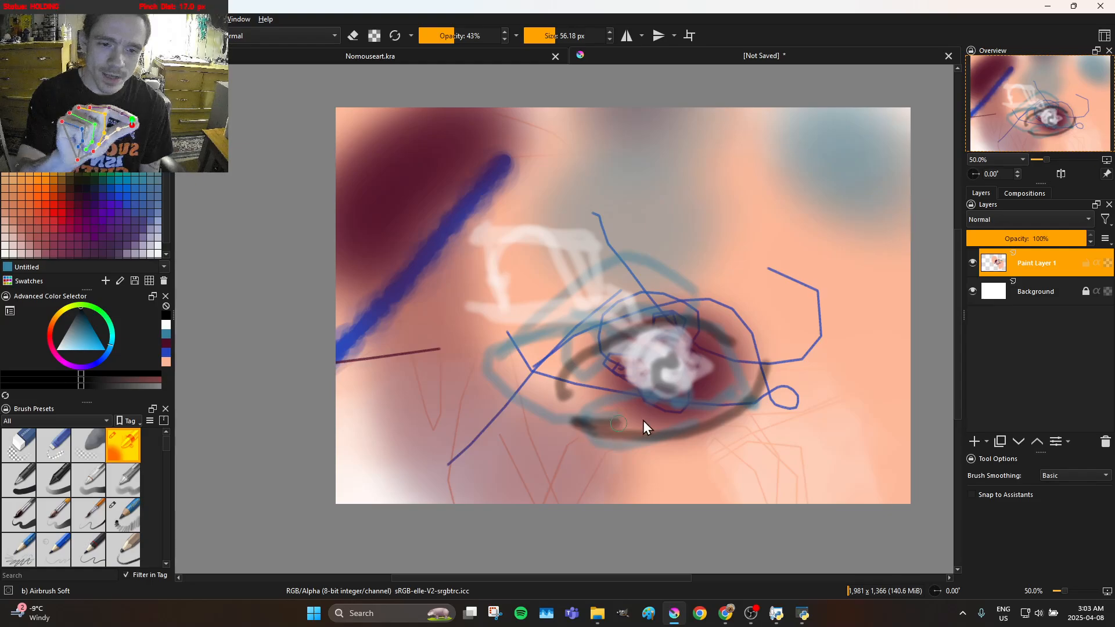
mouse_move(718, 396)
mouse_down()
mouse_move(739, 367)
mouse_move(659, 390)
mouse_move(567, 387)
mouse_move(567, 375)
mouse_move(571, 396)
mouse_move(640, 367)
mouse_up()
drag(744, 347, 746, 346)
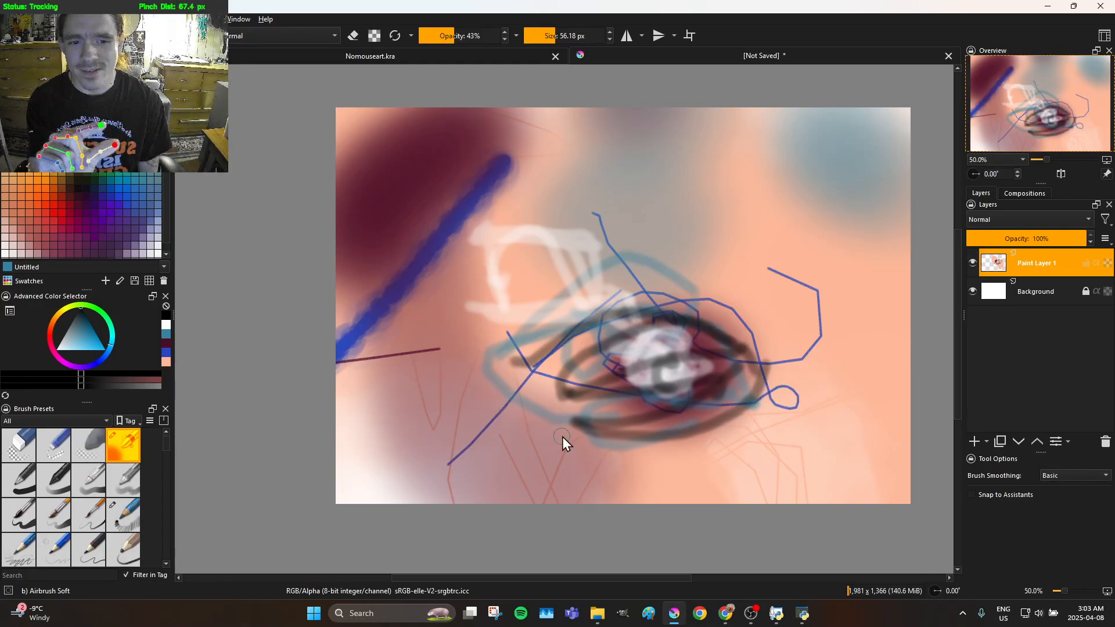
mouse_move(780, 407)
mouse_down()
mouse_move(731, 465)
mouse_move(664, 474)
mouse_move(552, 454)
mouse_move(538, 435)
mouse_up()
mouse_move(410, 375)
mouse_down()
mouse_move(459, 156)
mouse_move(406, 238)
mouse_move(385, 331)
mouse_move(403, 373)
mouse_up()
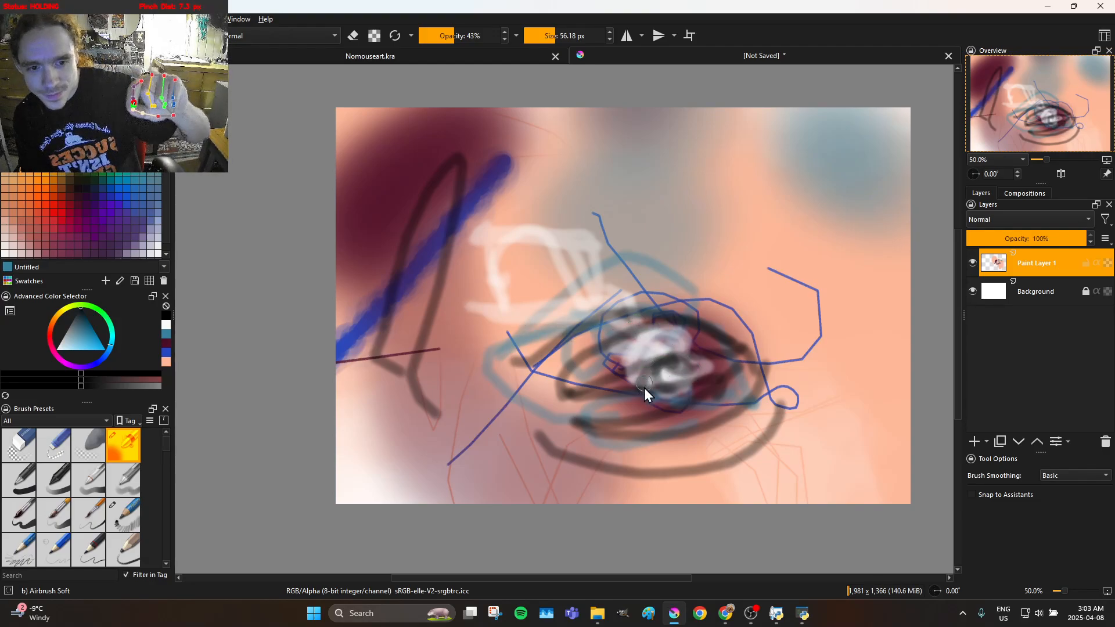
Darken the pupil and reinforce the upper and lower eyelids with more translucent black strokes
drag(665, 372, 678, 381)
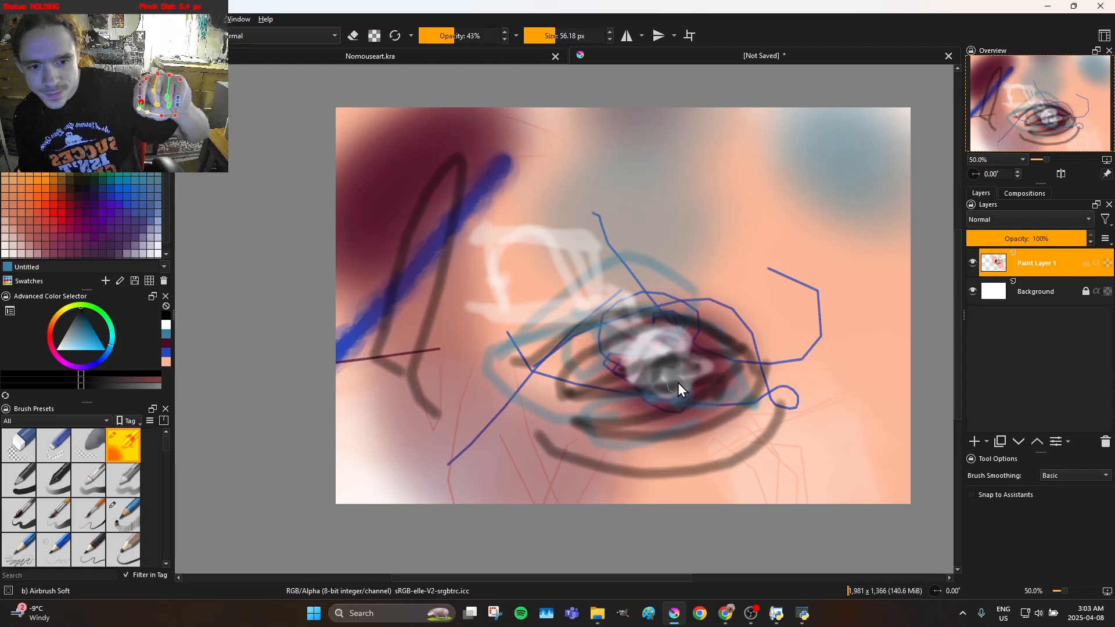
mouse_move(636, 346)
mouse_down()
mouse_move(664, 350)
mouse_move(665, 361)
mouse_up()
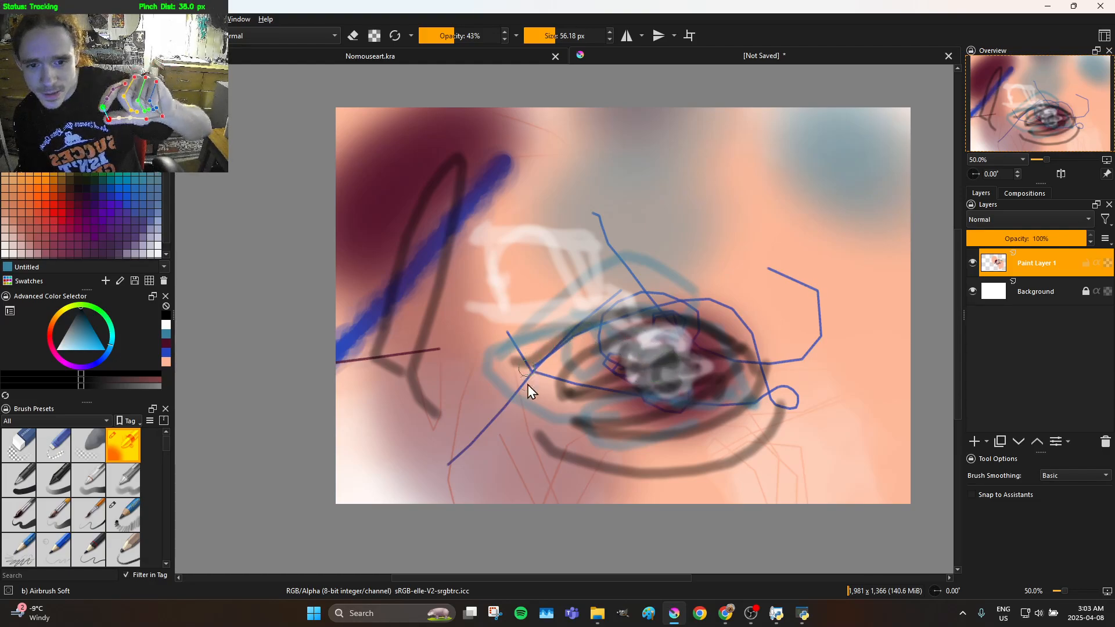
drag(531, 386, 618, 316)
mouse_move(706, 317)
mouse_down()
mouse_move(782, 379)
mouse_move(777, 364)
mouse_move(655, 315)
mouse_move(536, 374)
mouse_move(514, 365)
mouse_up()
mouse_move(672, 323)
mouse_down()
mouse_move(791, 373)
mouse_move(810, 369)
mouse_move(821, 380)
mouse_move(789, 406)
mouse_up()
mouse_move(743, 444)
mouse_down()
mouse_move(598, 434)
mouse_move(552, 403)
mouse_move(615, 445)
mouse_up()
drag(633, 379, 628, 376)
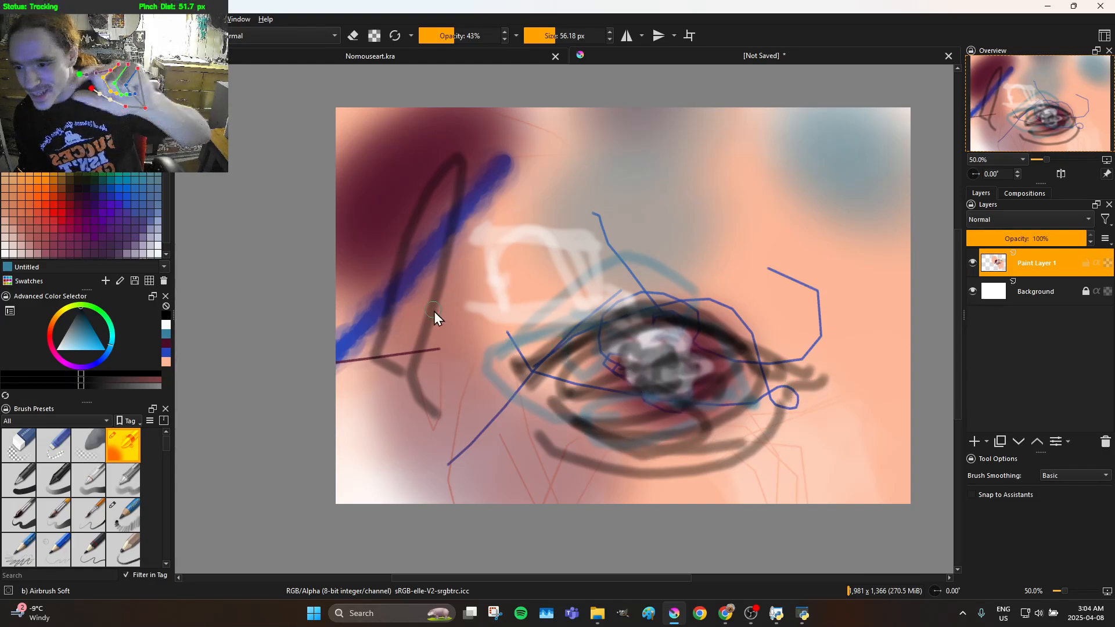
Paint a dark brow line above the eye that runs down towards its left corner, with a small dot below it
drag(75, 351, 235, 300)
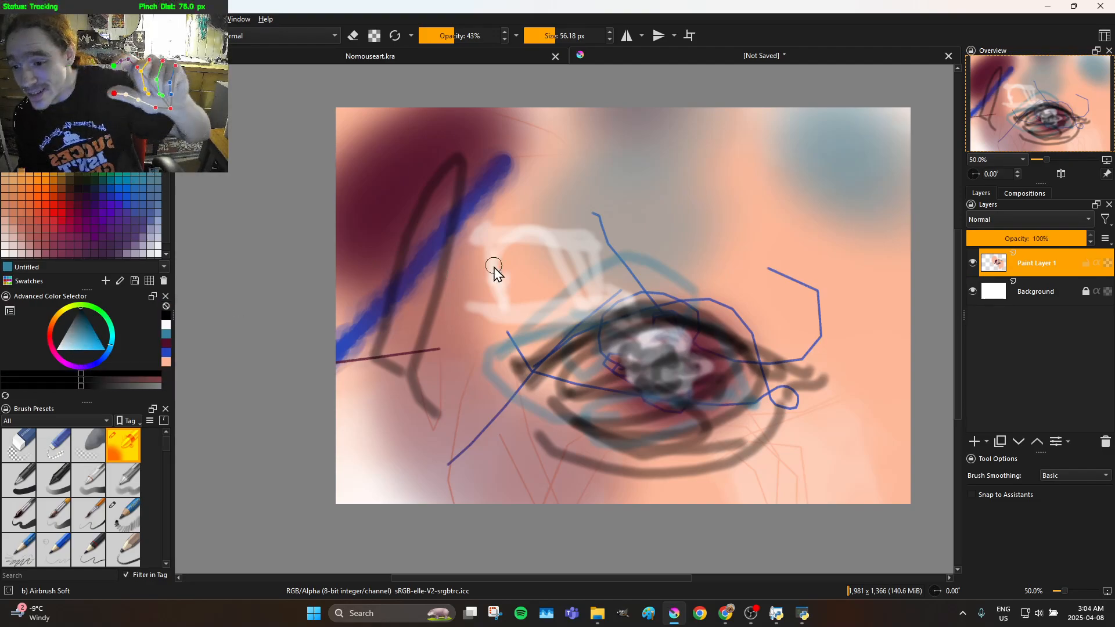
click(654, 232)
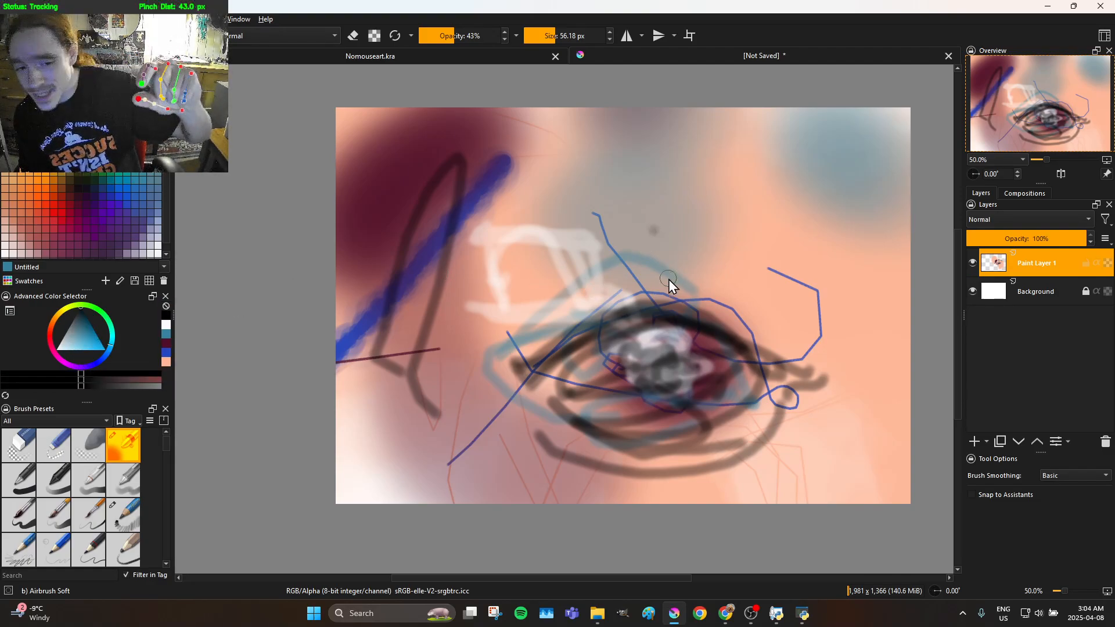
mouse_move(488, 336)
mouse_down()
mouse_move(454, 277)
mouse_move(452, 220)
mouse_move(660, 210)
mouse_move(806, 207)
mouse_up()
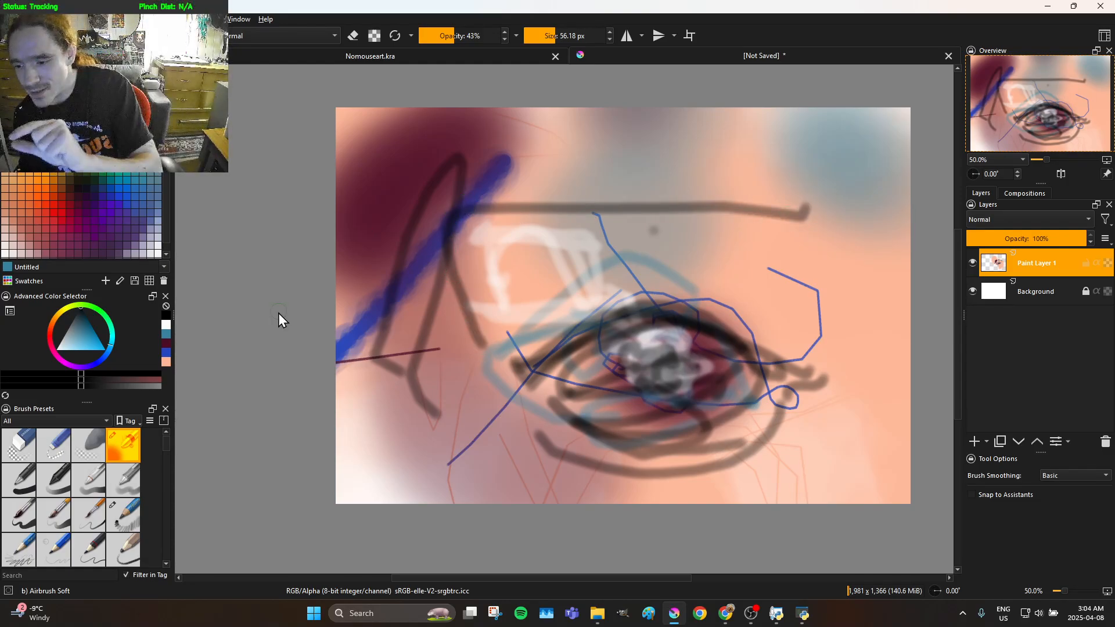
Choose the Basic-6 Details brush preset and a plum palette swatch, and draw thin lines around the eyelids and through the iris
click(96, 506)
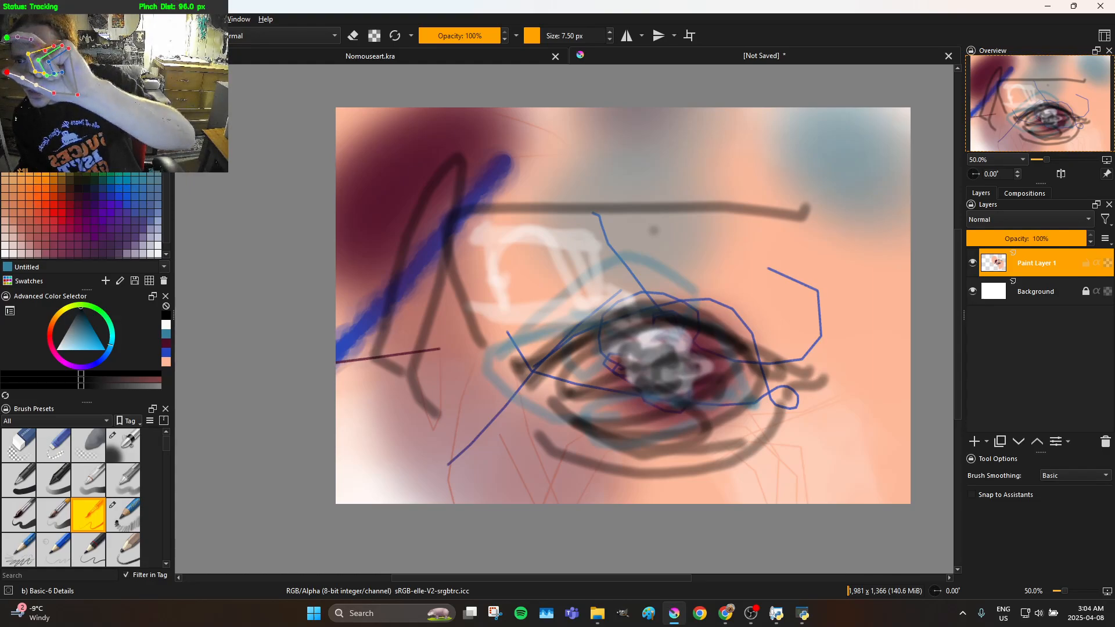
click(69, 246)
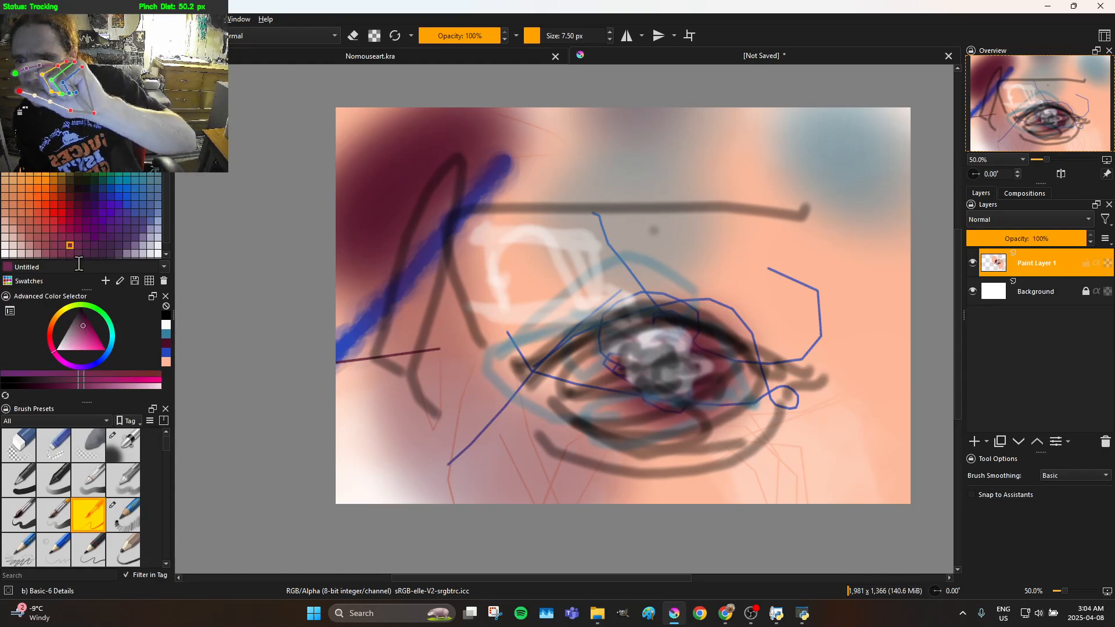
mouse_move(589, 410)
mouse_down()
mouse_move(659, 363)
mouse_move(720, 359)
mouse_up()
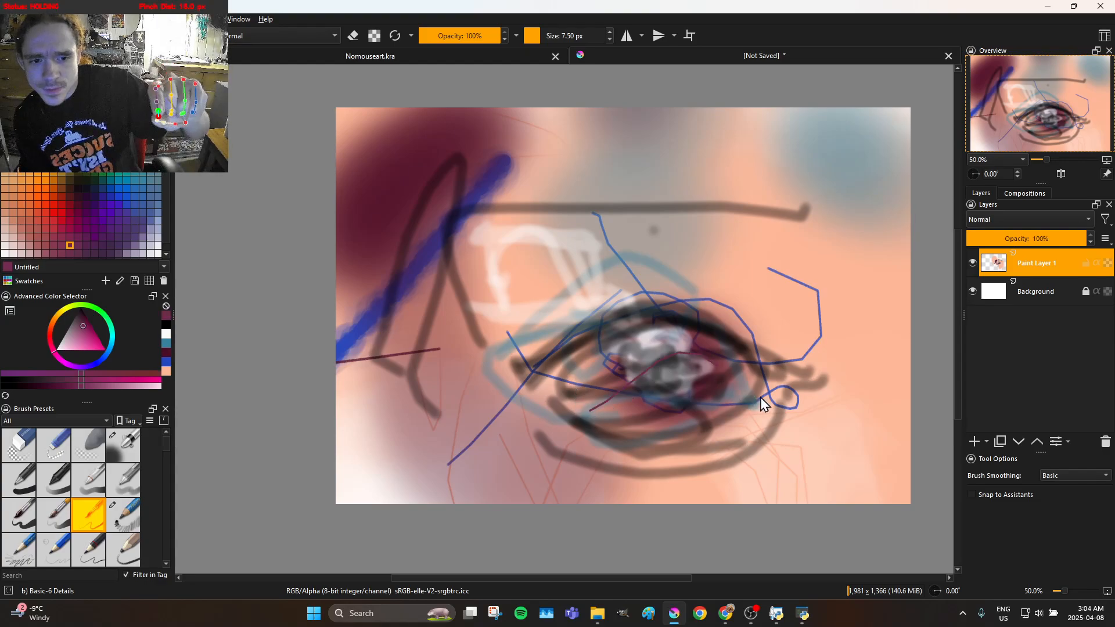
mouse_move(756, 400)
mouse_down()
mouse_move(726, 312)
mouse_move(534, 311)
mouse_move(490, 387)
mouse_move(626, 339)
mouse_move(702, 345)
mouse_move(752, 384)
mouse_move(680, 413)
mouse_move(597, 399)
mouse_move(582, 384)
mouse_up()
drag(655, 413, 732, 403)
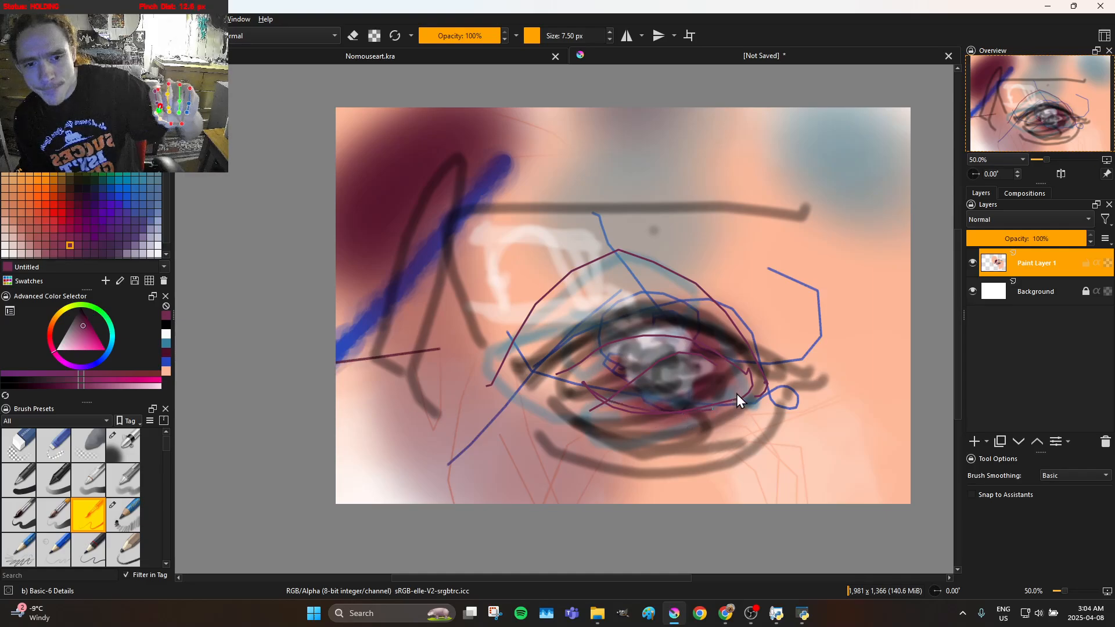
drag(710, 363, 681, 364)
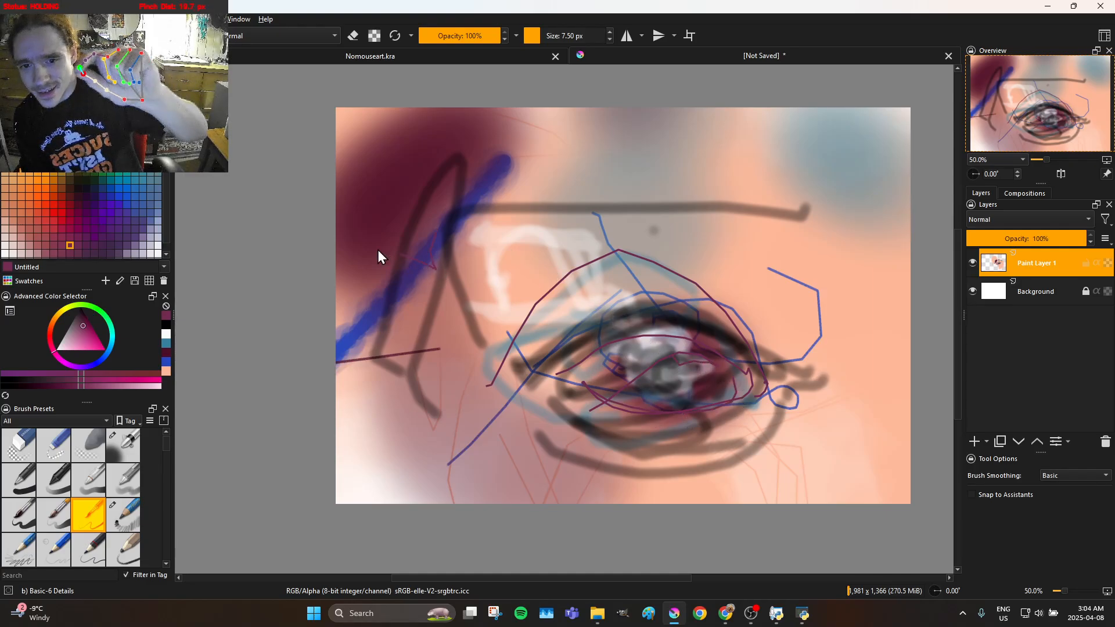
Draw thin plum lines over the nose area, down the eye's left side, around the iris and outward from both eye corners
mouse_move(413, 266)
mouse_down()
mouse_move(490, 286)
mouse_move(550, 158)
mouse_up()
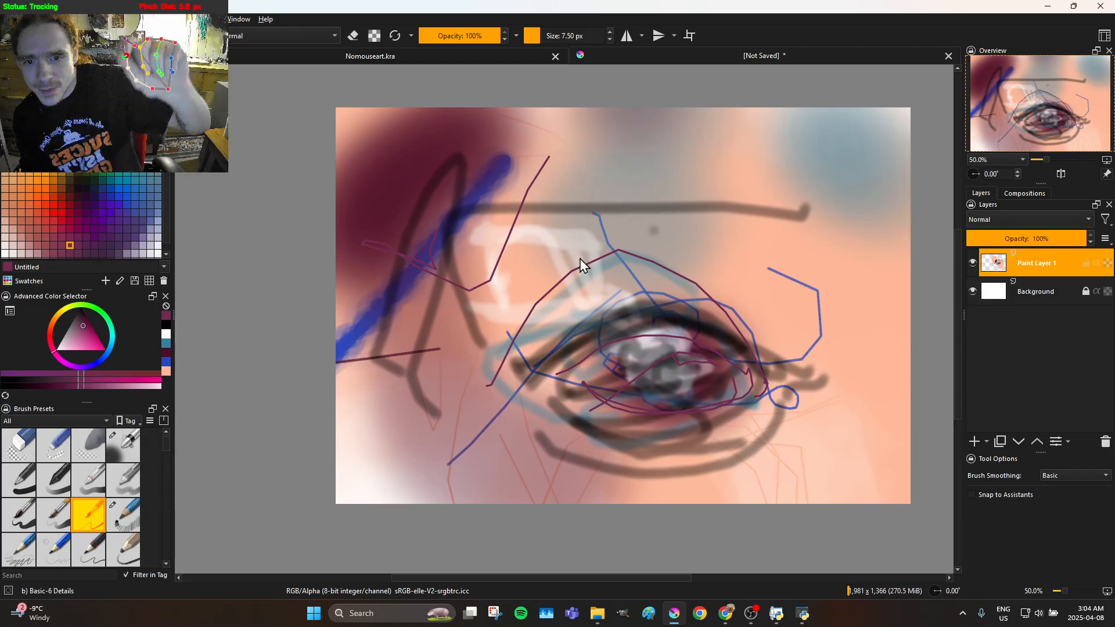
drag(580, 205, 562, 315)
drag(583, 402, 656, 444)
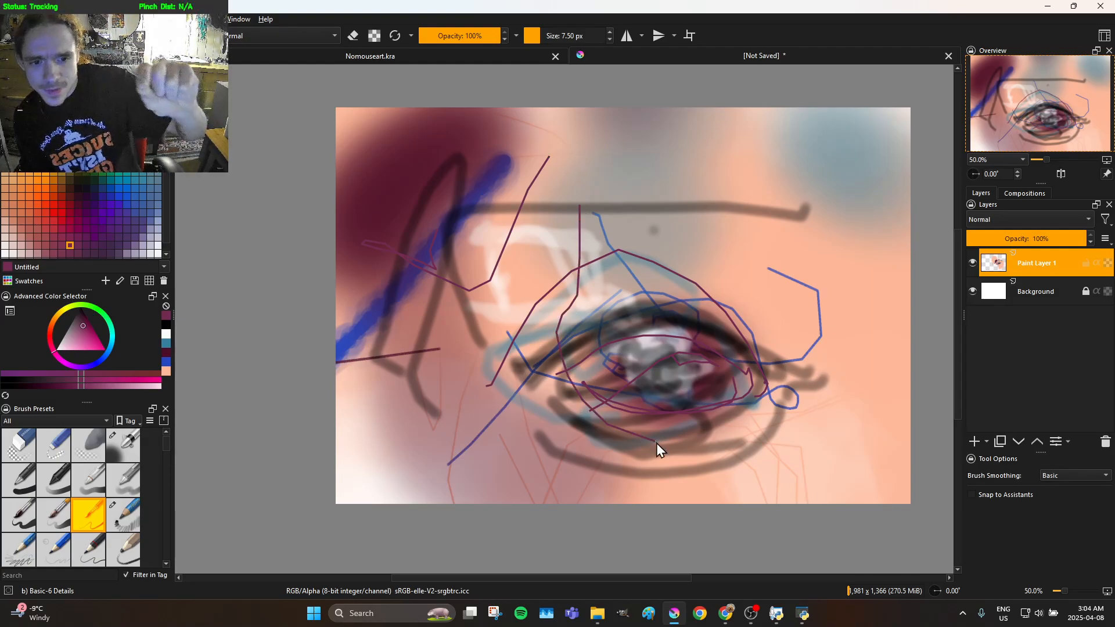
drag(708, 359, 679, 339)
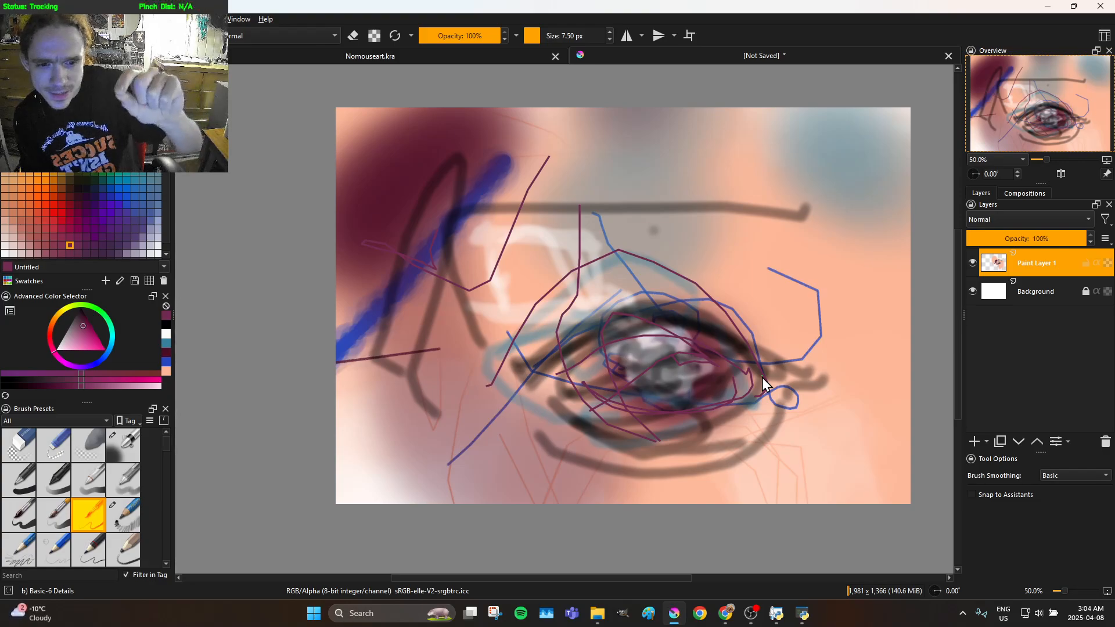
drag(712, 340, 752, 323)
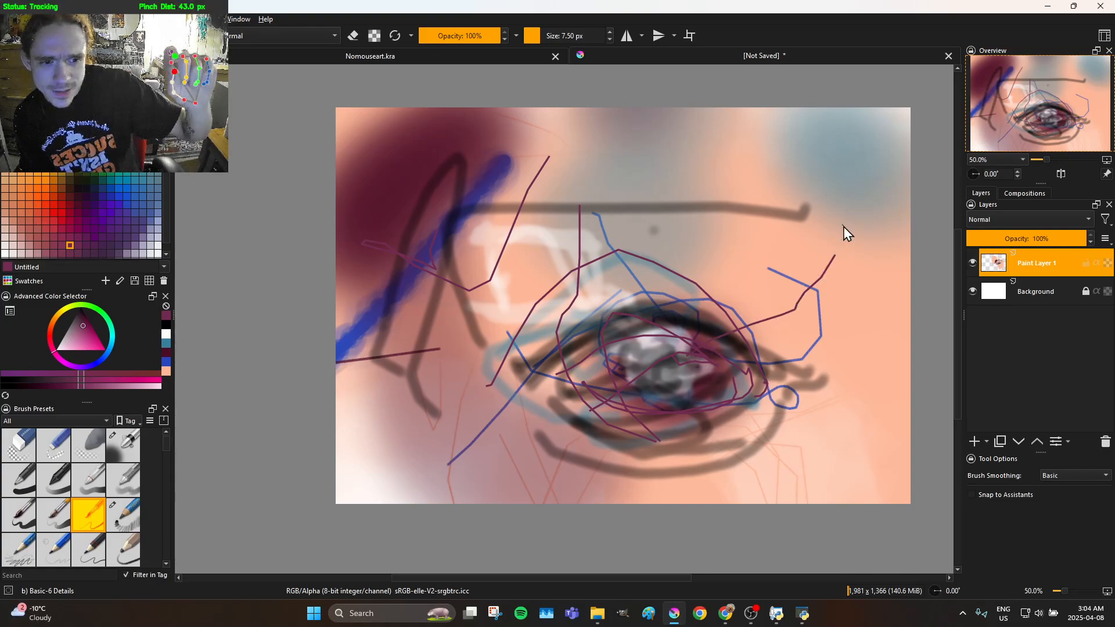
drag(495, 336, 281, 408)
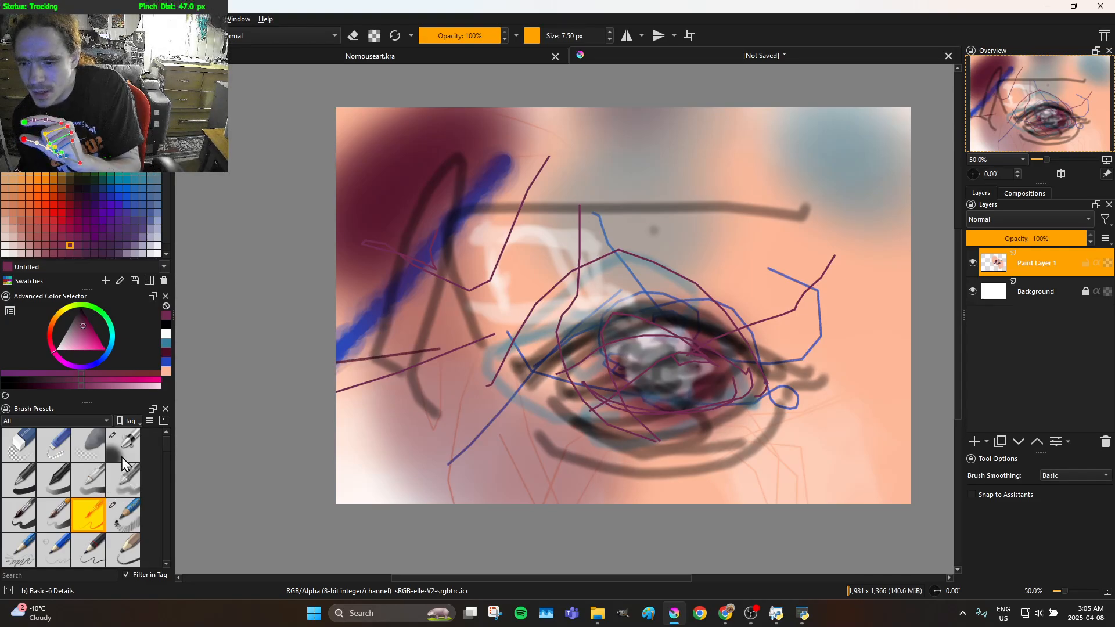
Choose the Bristles-4 Glaze brush preset and paint a looped stroke and a thick plum curve beneath the eye
click(124, 484)
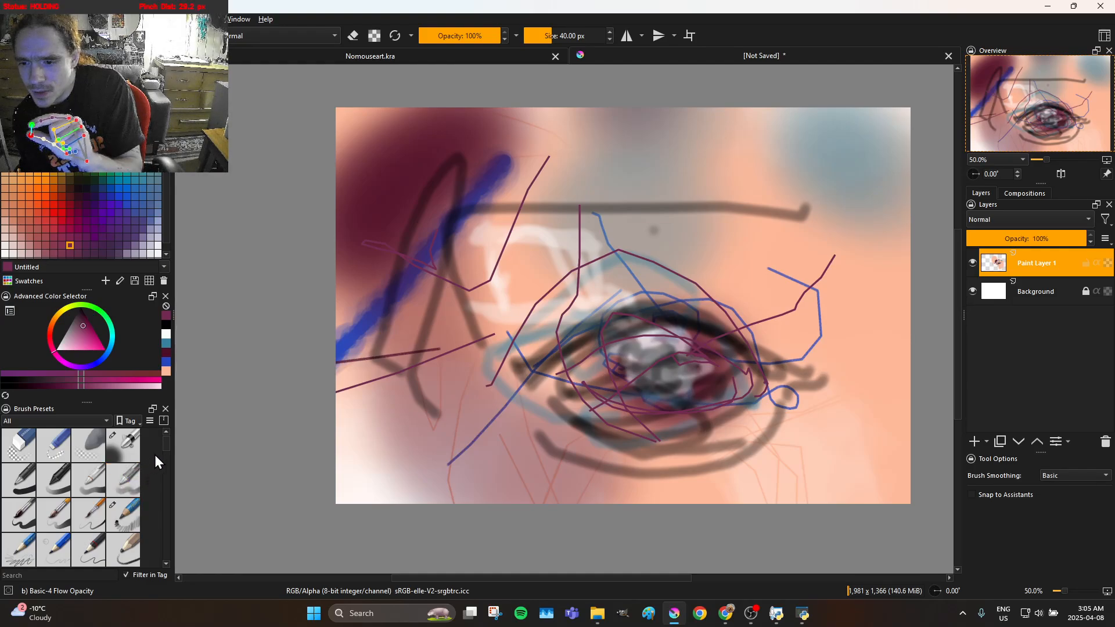
mouse_move(162, 453)
mouse_down()
mouse_move(165, 466)
mouse_move(96, 465)
mouse_move(98, 454)
mouse_up()
click(129, 460)
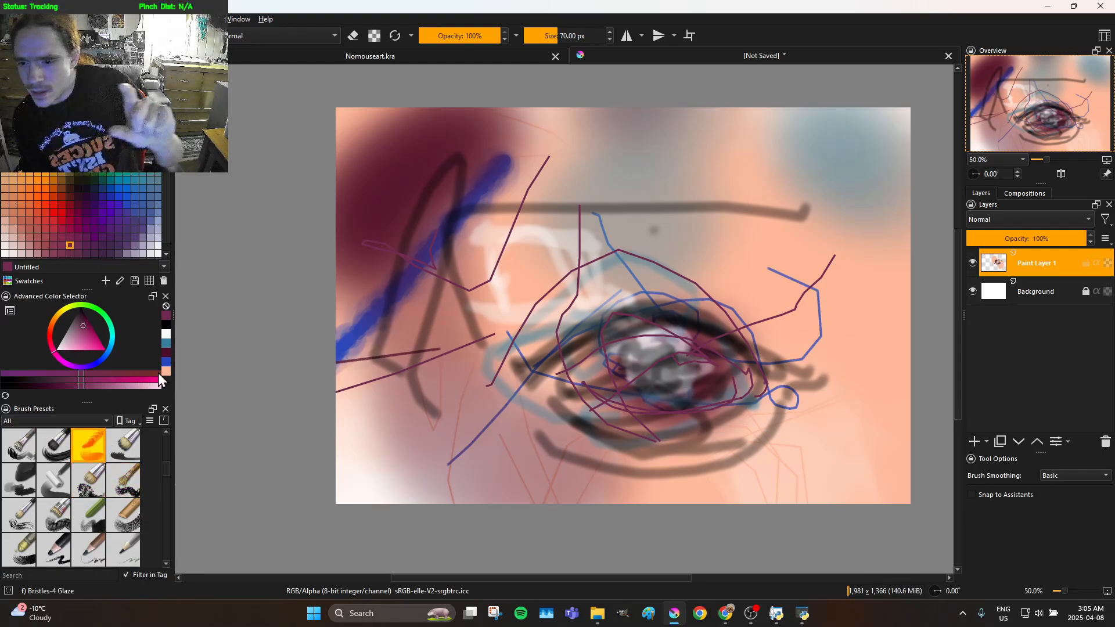
drag(629, 429, 580, 451)
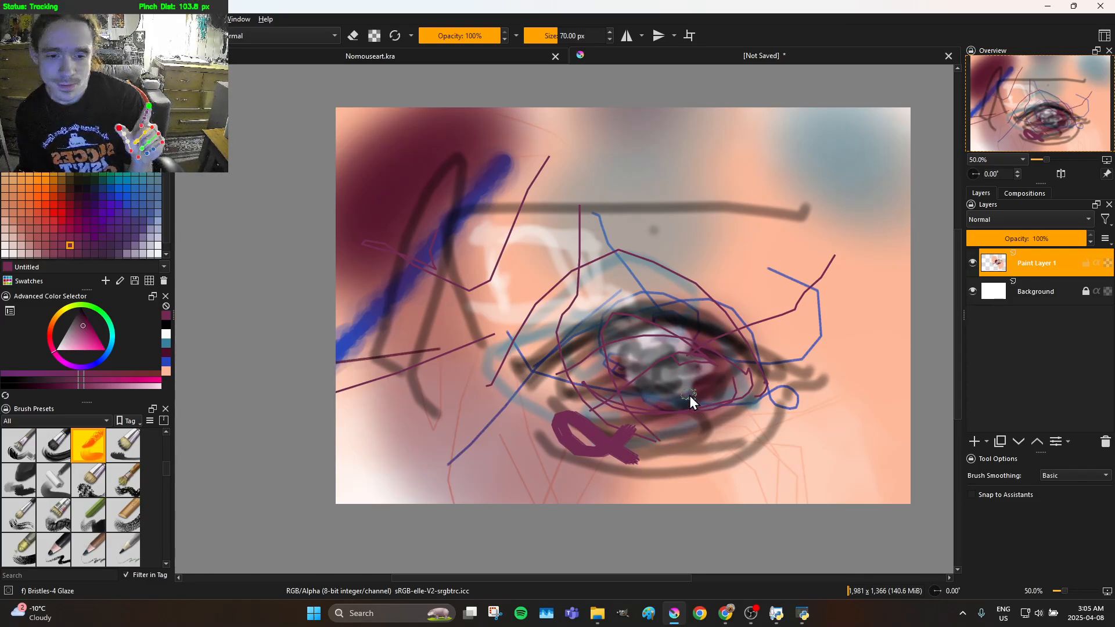
mouse_move(778, 402)
mouse_down()
mouse_move(727, 443)
mouse_move(654, 468)
mouse_move(590, 460)
mouse_move(520, 395)
mouse_up()
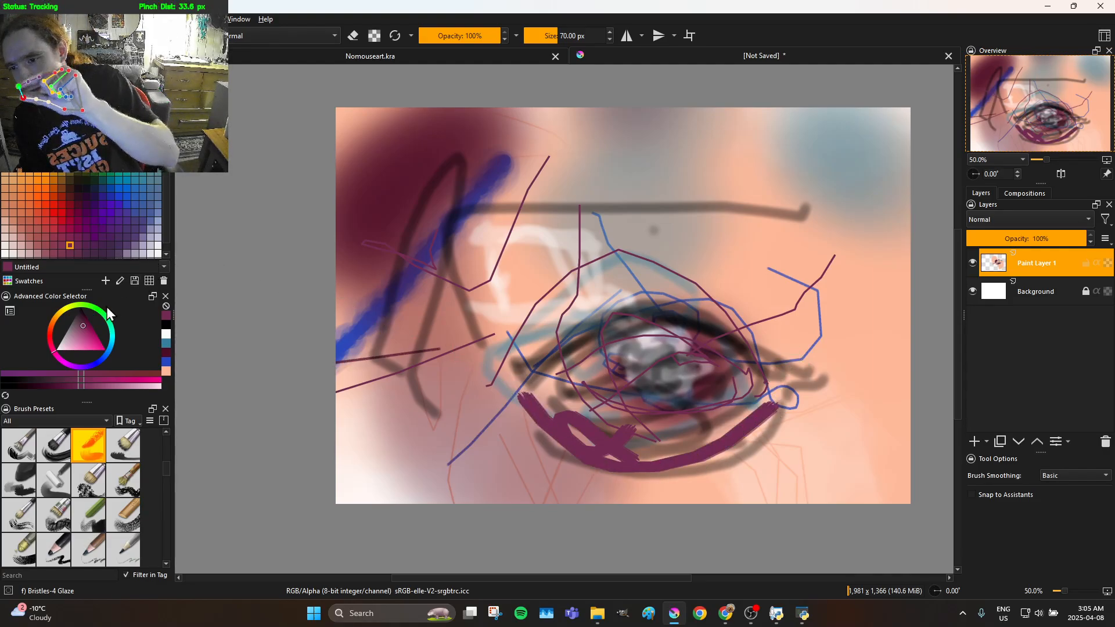
Change the painting colour to black and paint thick upper-lid lines and an angular nose contour beside the eye
drag(86, 328, 92, 269)
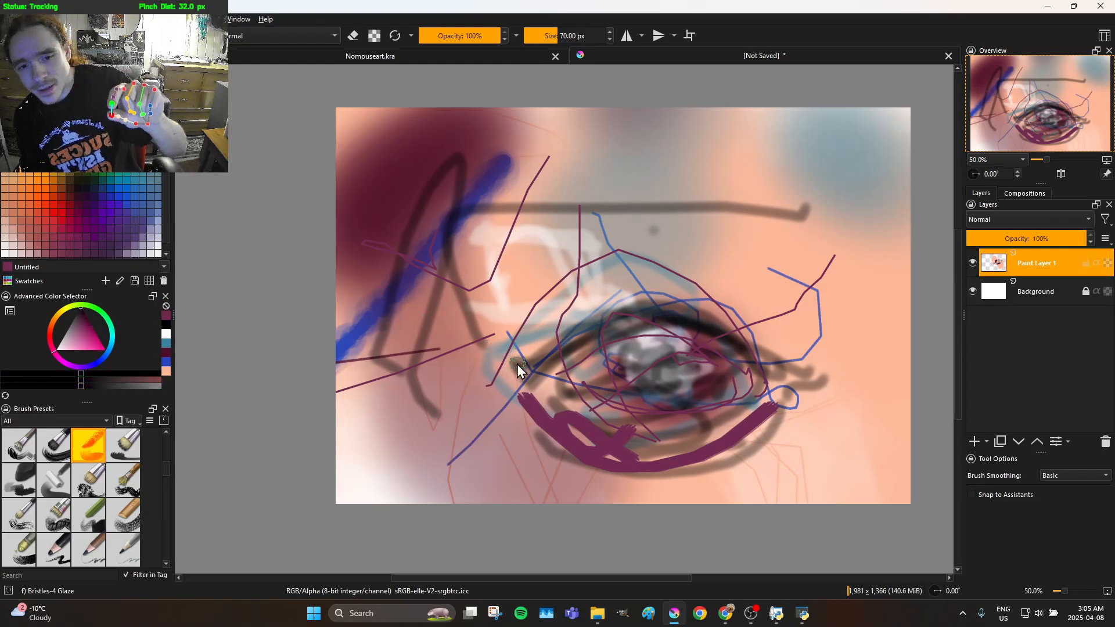
mouse_move(521, 368)
mouse_down()
mouse_move(544, 345)
mouse_move(693, 310)
mouse_move(743, 325)
mouse_move(802, 369)
mouse_up()
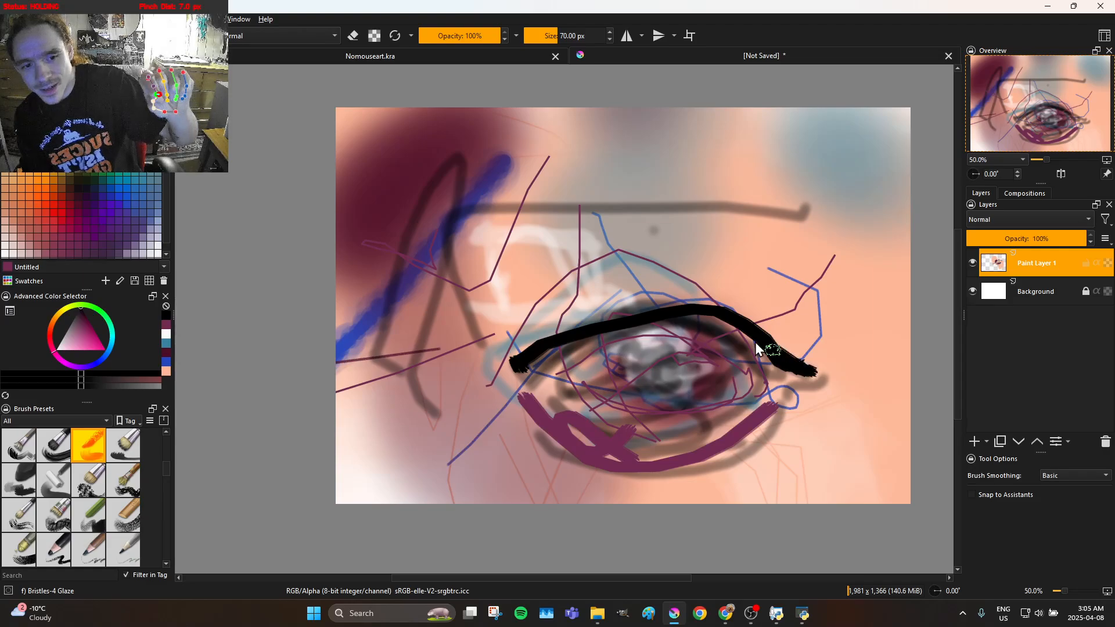
mouse_move(692, 316)
mouse_down()
mouse_move(477, 310)
mouse_move(422, 355)
mouse_up()
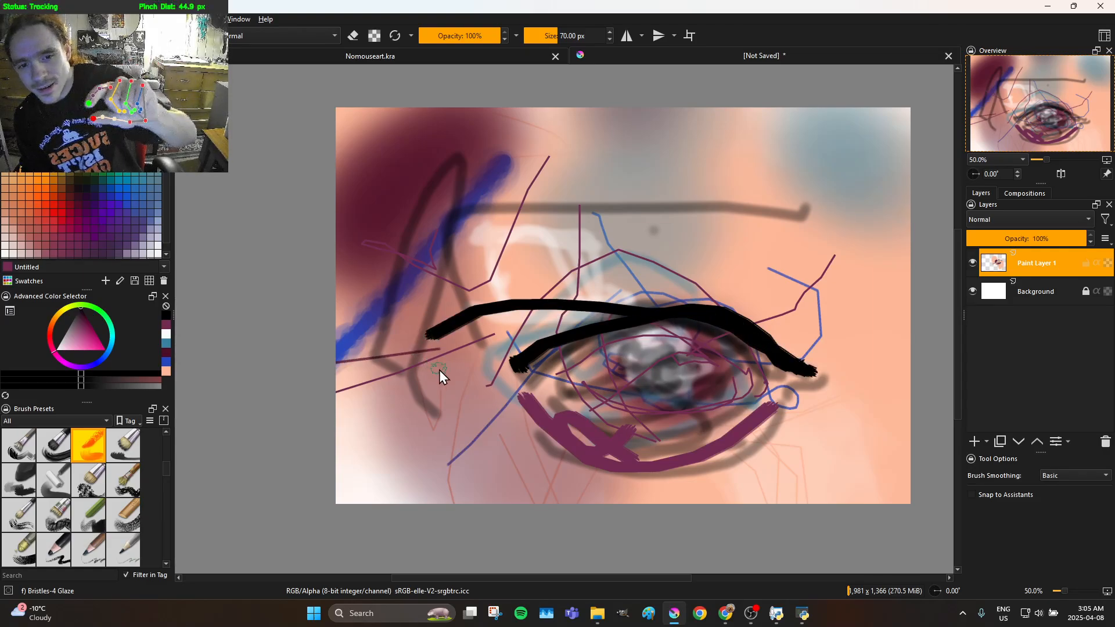
mouse_move(385, 428)
mouse_down()
mouse_move(466, 433)
mouse_move(465, 388)
mouse_up()
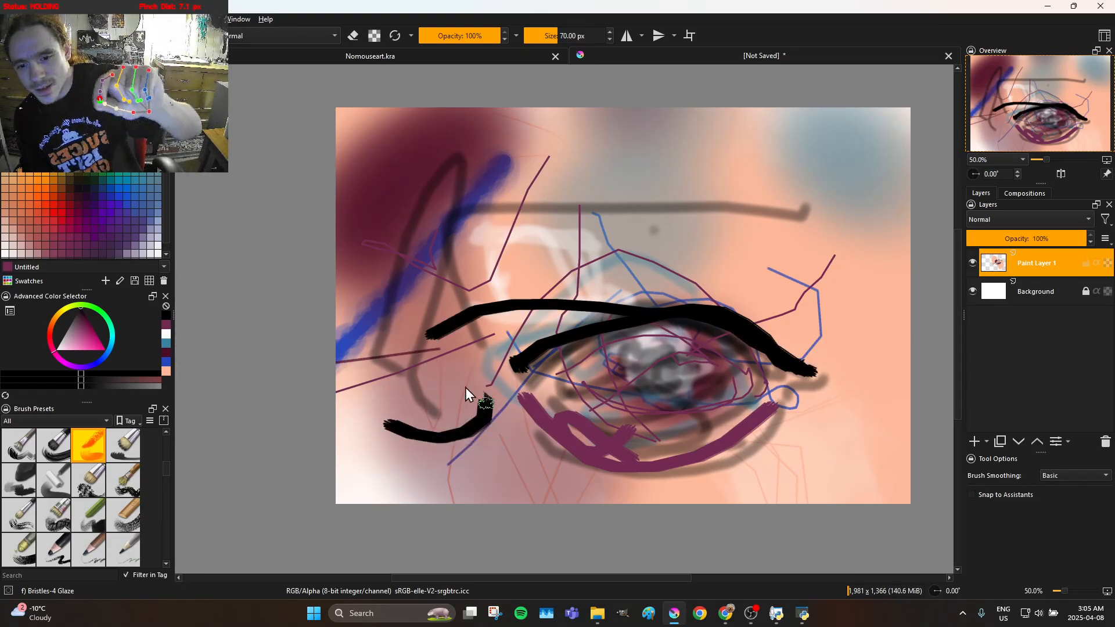
drag(402, 336, 465, 223)
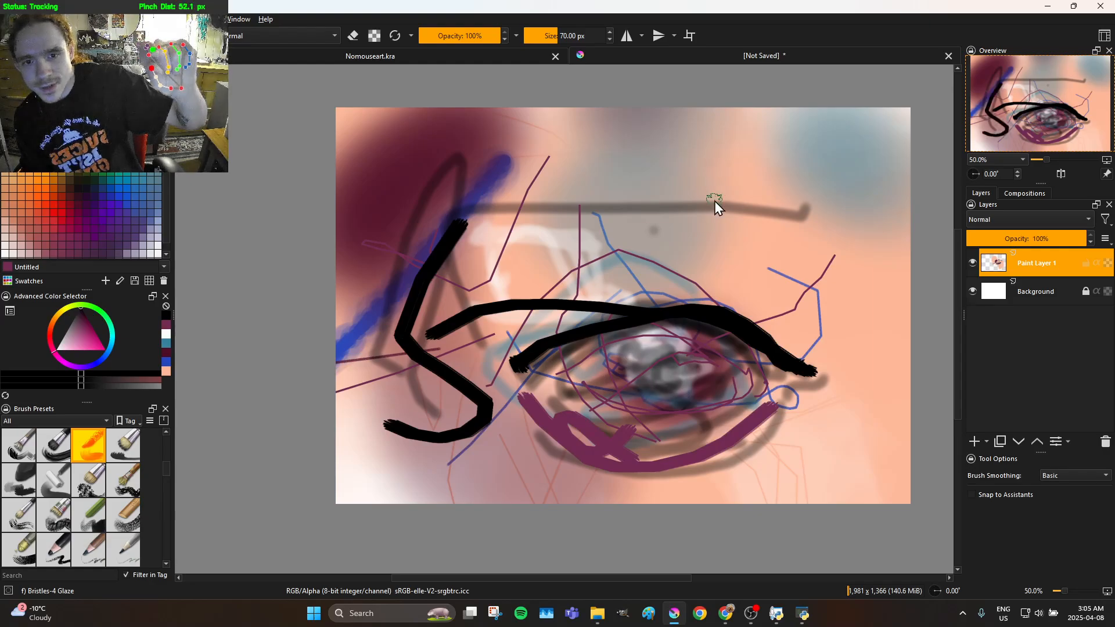
Paint a solid black pupil in the eye and four thick black eyelashes along the upper lid
mouse_move(663, 230)
mouse_down()
mouse_move(622, 248)
mouse_move(578, 302)
mouse_move(601, 322)
mouse_up()
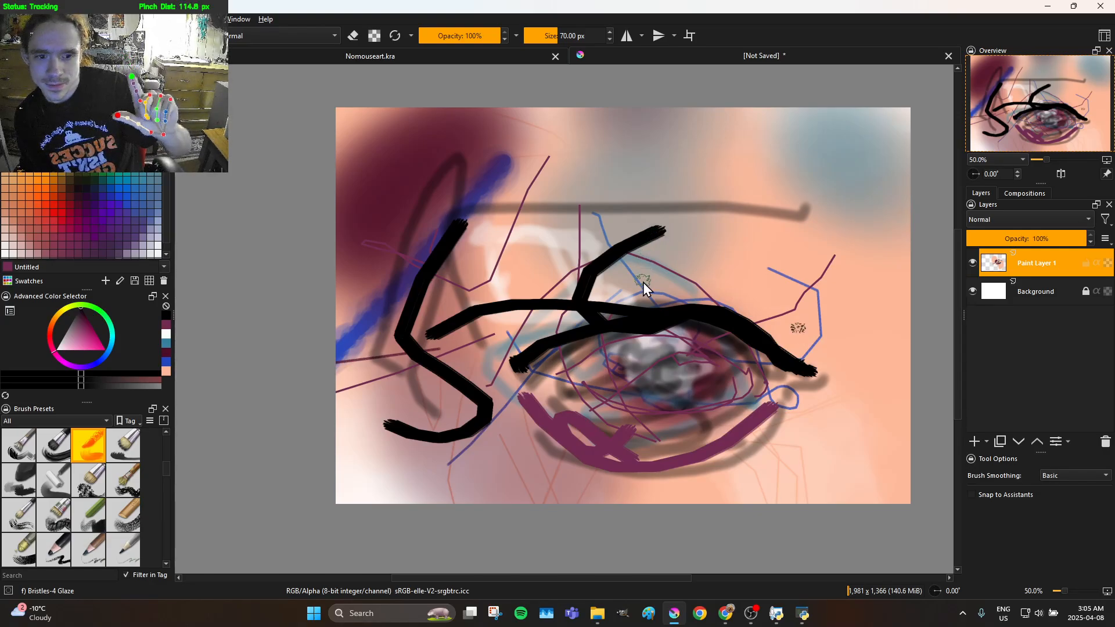
mouse_move(650, 369)
mouse_down()
mouse_move(642, 332)
mouse_move(672, 309)
mouse_up()
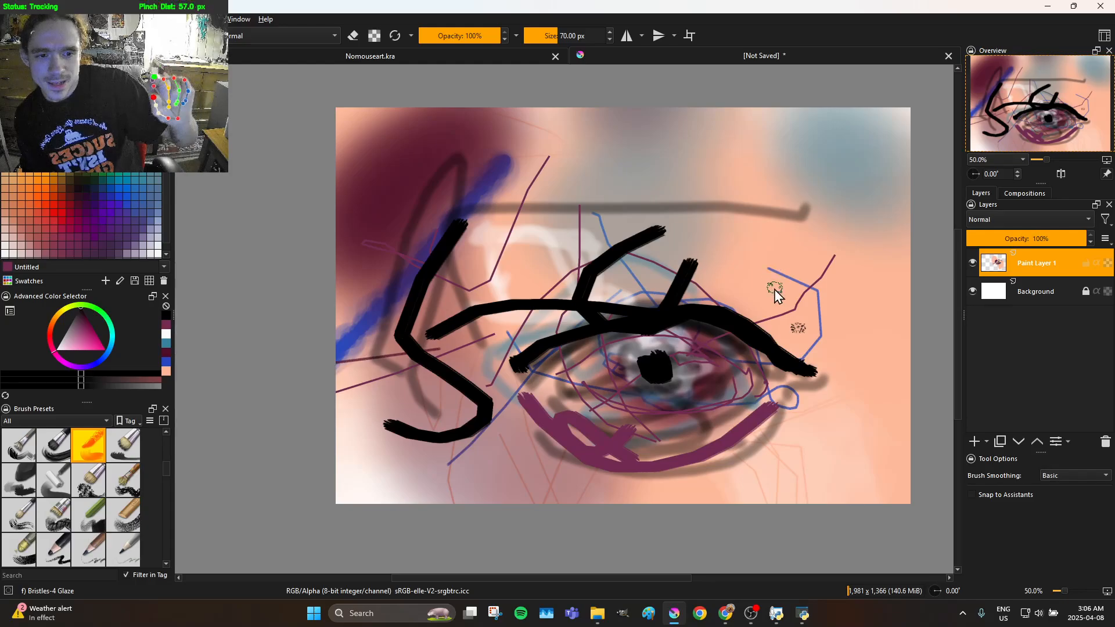
drag(726, 338, 732, 284)
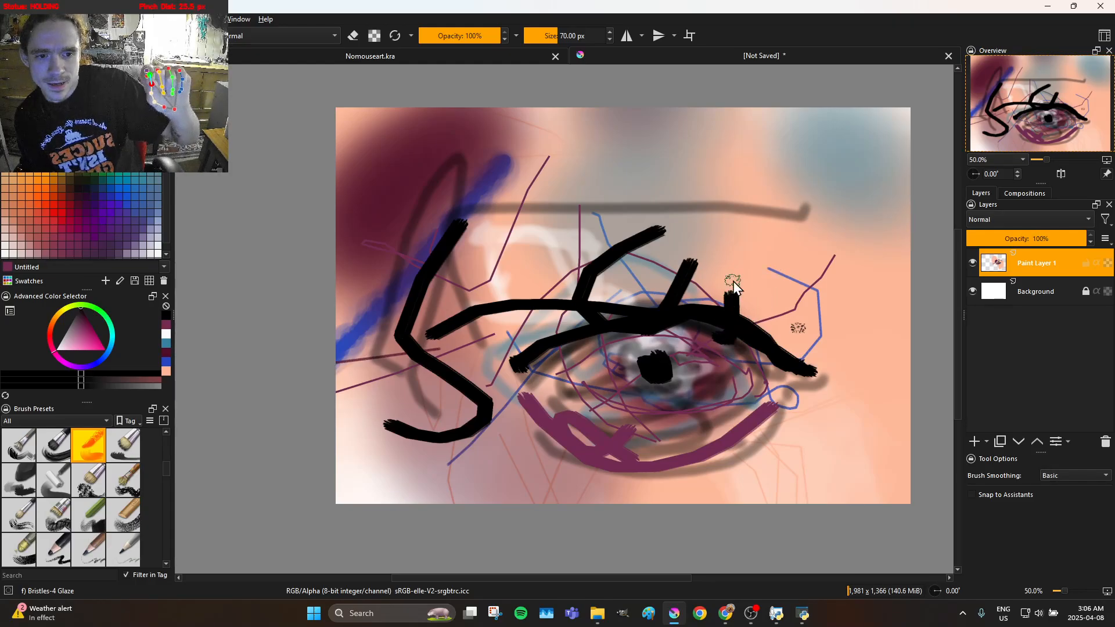
mouse_move(765, 360)
mouse_down()
mouse_move(825, 329)
mouse_move(844, 296)
mouse_up()
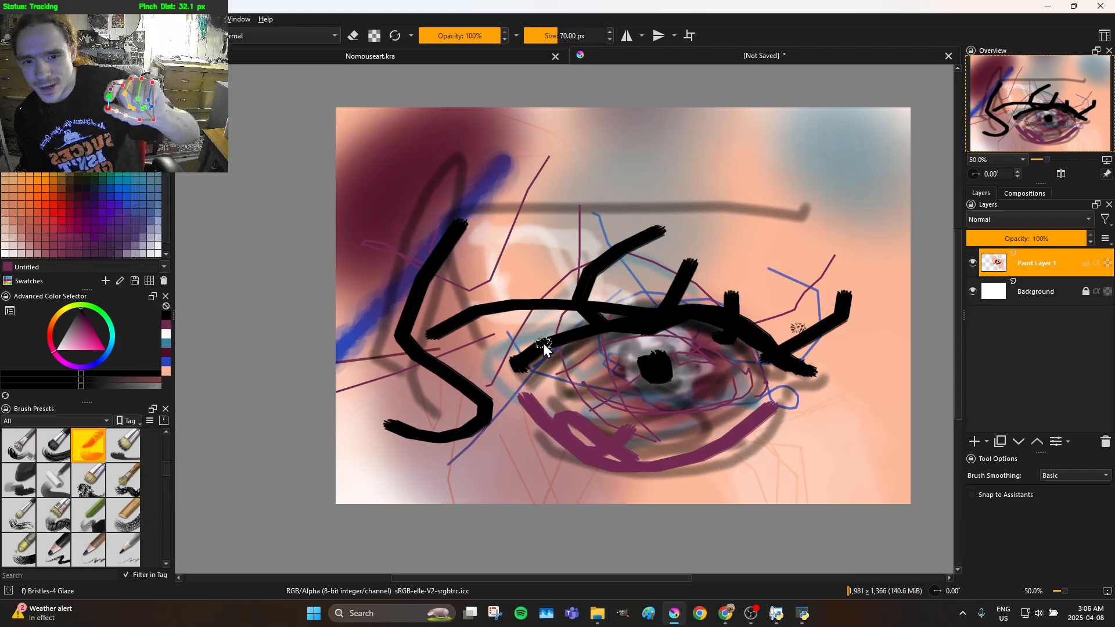
Join the upper-lid lines with a short black stroke, set opacity to 45%, and shade the iris and upper eye with translucent strokes
drag(511, 312, 516, 304)
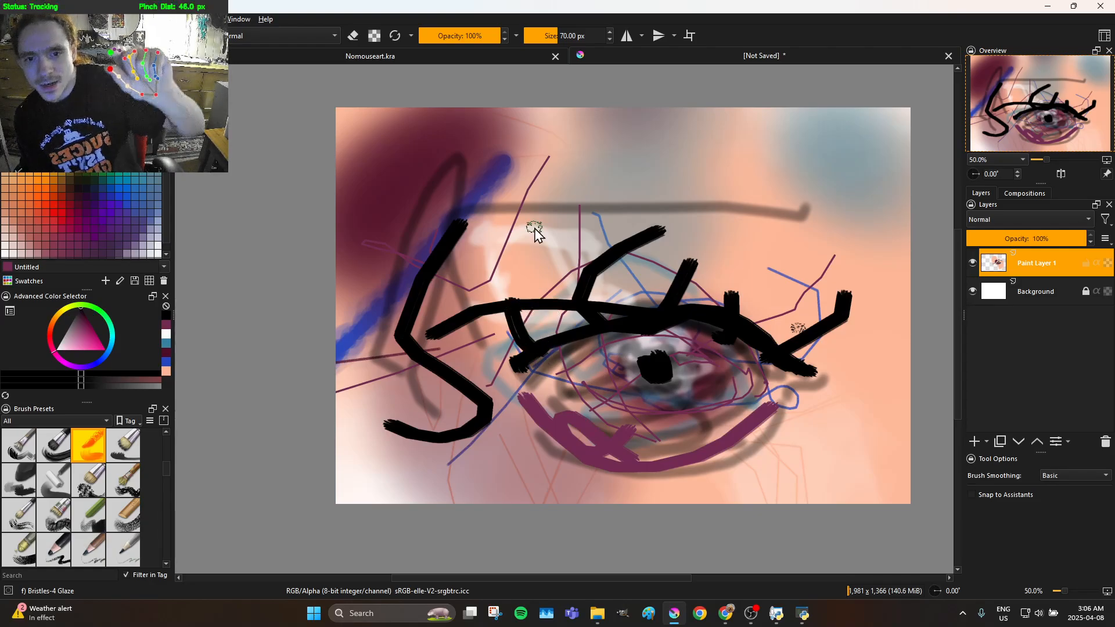
click(456, 36)
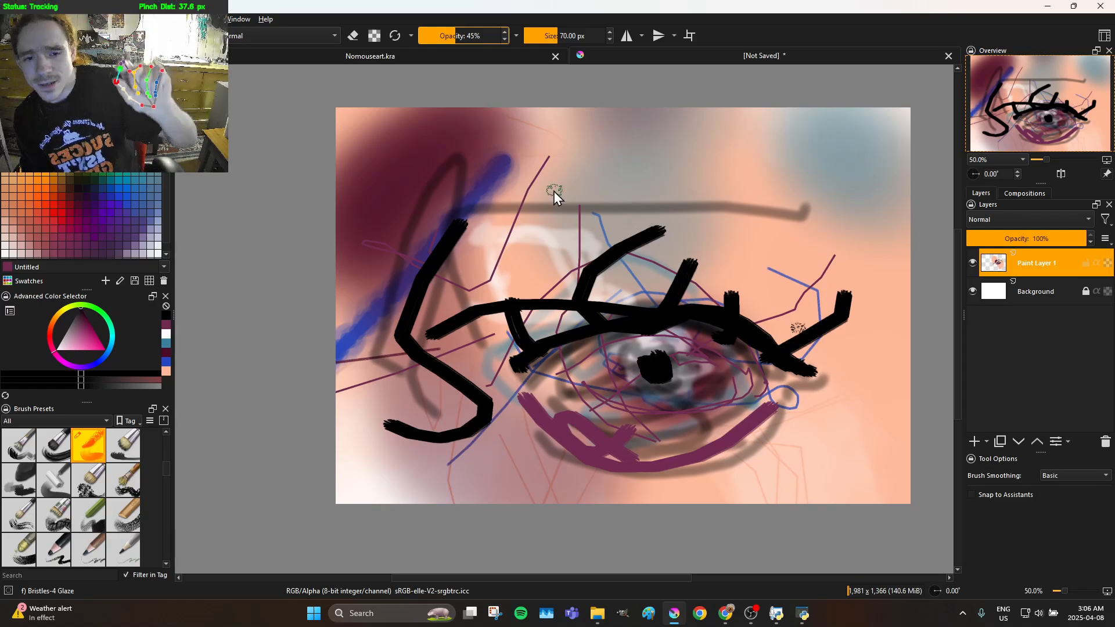
drag(608, 303, 647, 391)
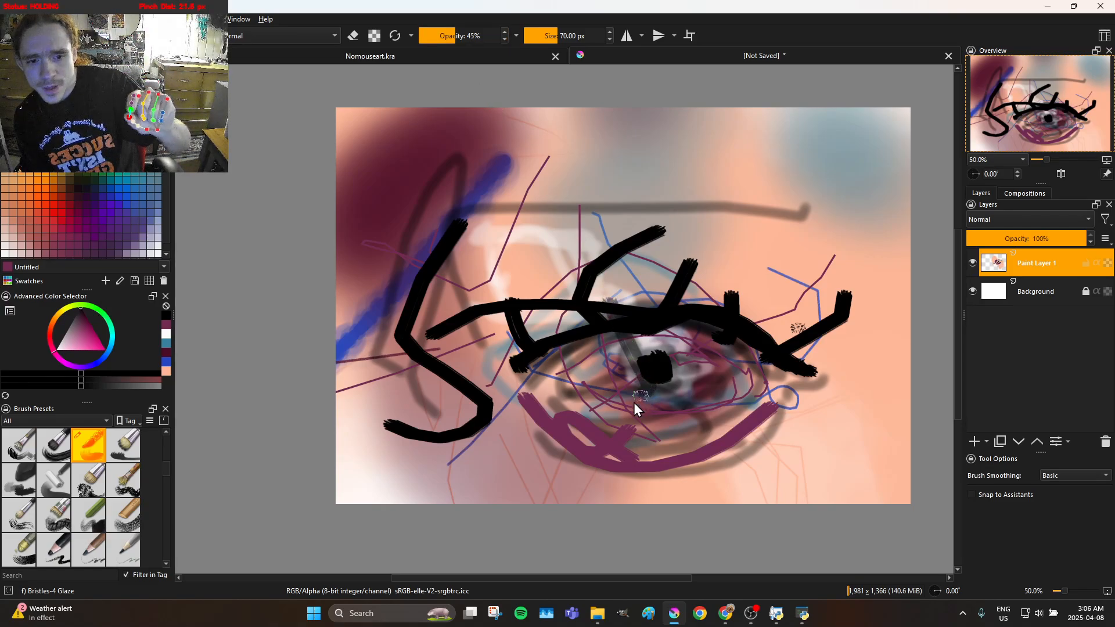
mouse_move(574, 374)
mouse_down()
mouse_move(643, 337)
mouse_move(701, 335)
mouse_move(800, 373)
mouse_move(755, 339)
mouse_up()
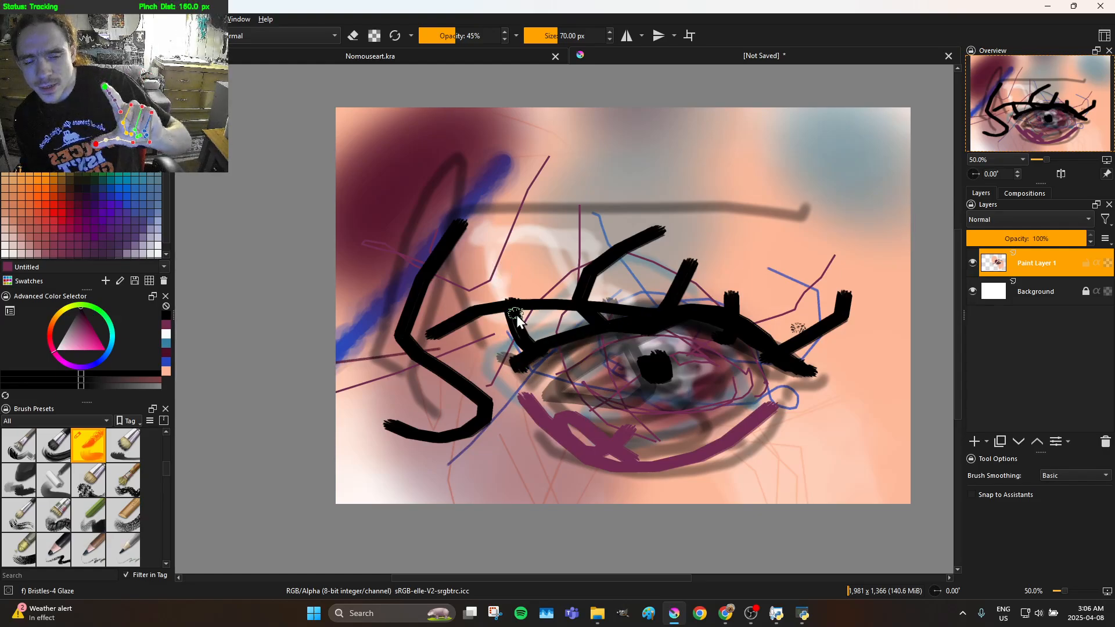
mouse_move(580, 378)
mouse_down()
mouse_move(657, 348)
mouse_move(706, 356)
mouse_move(784, 408)
mouse_move(766, 370)
mouse_move(704, 336)
mouse_up()
drag(593, 329, 517, 381)
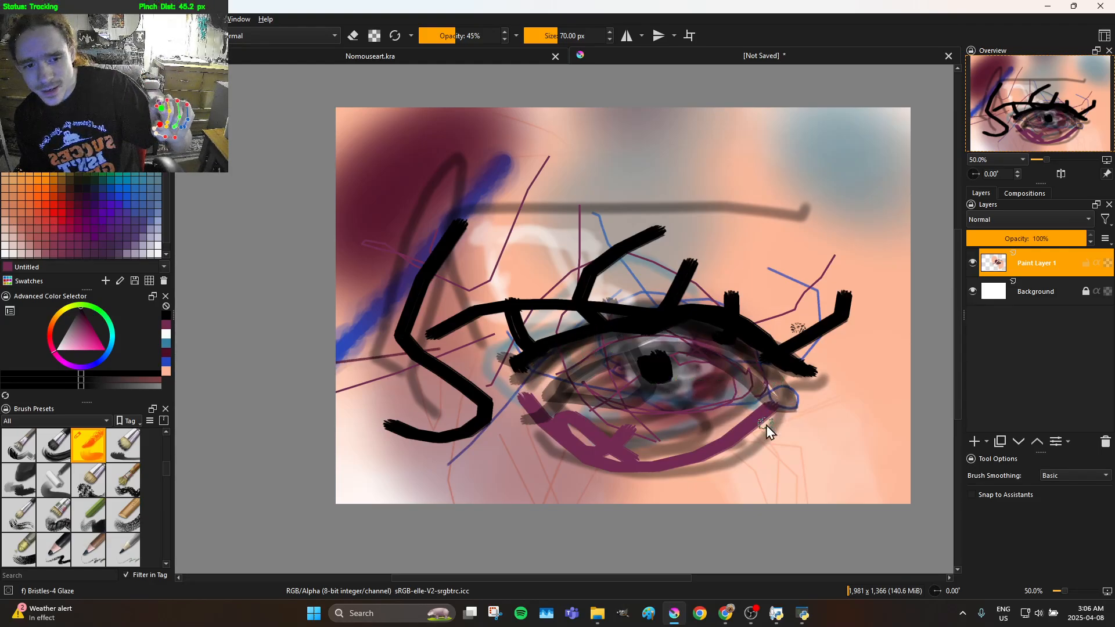
Paint translucent black strokes along the lower lid and beneath the eye, extending past both eye corners
drag(690, 463, 616, 446)
mouse_move(566, 416)
mouse_down()
mouse_move(586, 436)
mouse_move(671, 446)
mouse_move(768, 433)
mouse_up()
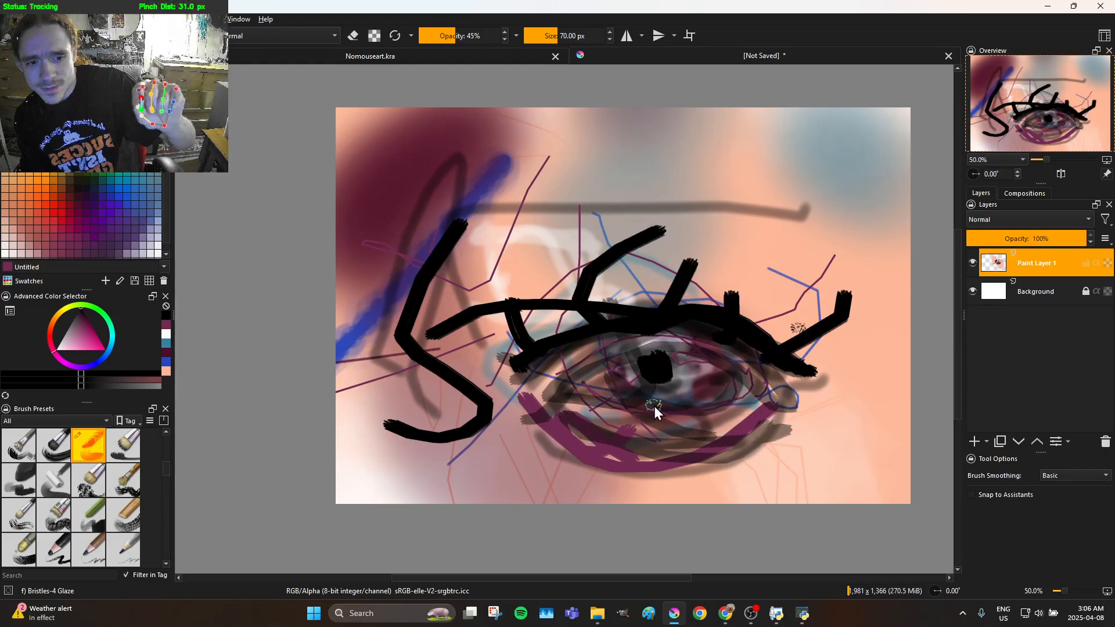
mouse_move(583, 392)
mouse_down()
mouse_move(810, 449)
mouse_move(860, 442)
mouse_move(826, 455)
mouse_up()
mouse_move(782, 395)
mouse_down()
mouse_move(639, 428)
mouse_move(512, 388)
mouse_move(653, 406)
mouse_up()
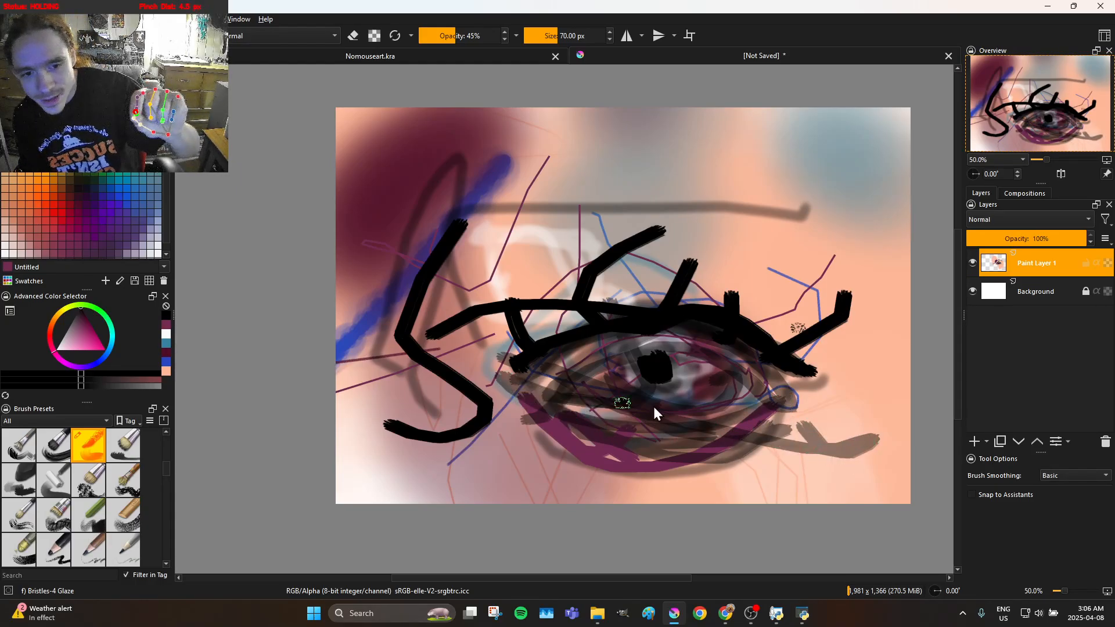
mouse_move(754, 373)
mouse_down()
mouse_move(806, 344)
mouse_move(830, 351)
mouse_move(789, 389)
mouse_move(665, 317)
mouse_move(600, 309)
mouse_move(564, 321)
mouse_move(501, 372)
mouse_move(472, 361)
mouse_up()
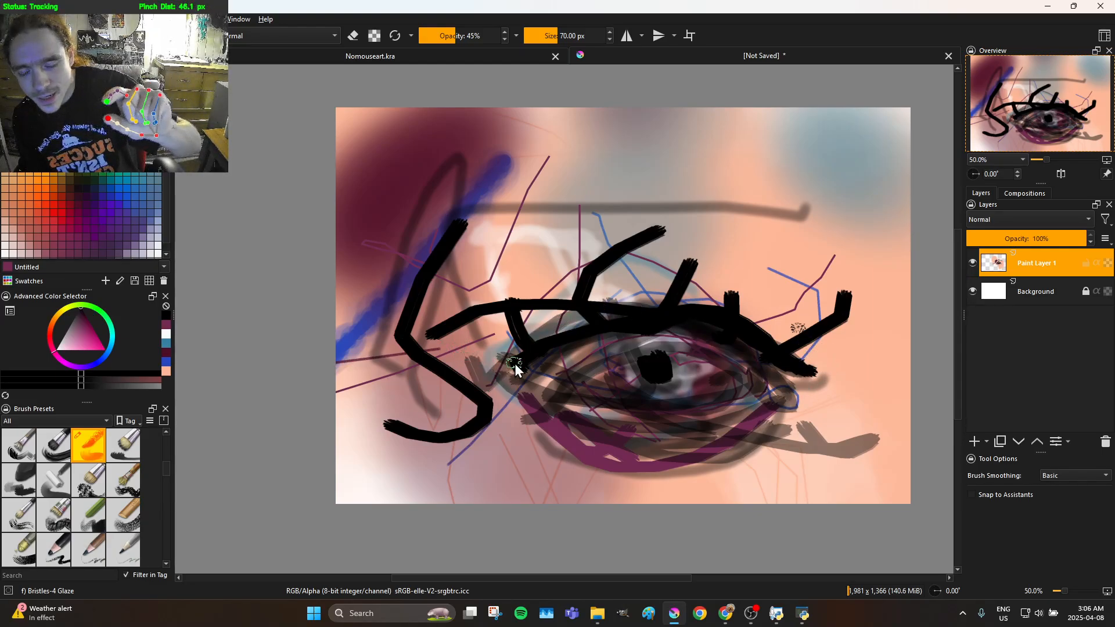
Paint translucent black lashes and looping crease strokes above the upper lid from the inner to the outer corner
mouse_move(506, 329)
mouse_down()
mouse_move(505, 270)
mouse_move(542, 264)
mouse_up()
drag(594, 305, 645, 258)
mouse_move(706, 313)
mouse_down()
mouse_move(718, 342)
mouse_move(754, 303)
mouse_up()
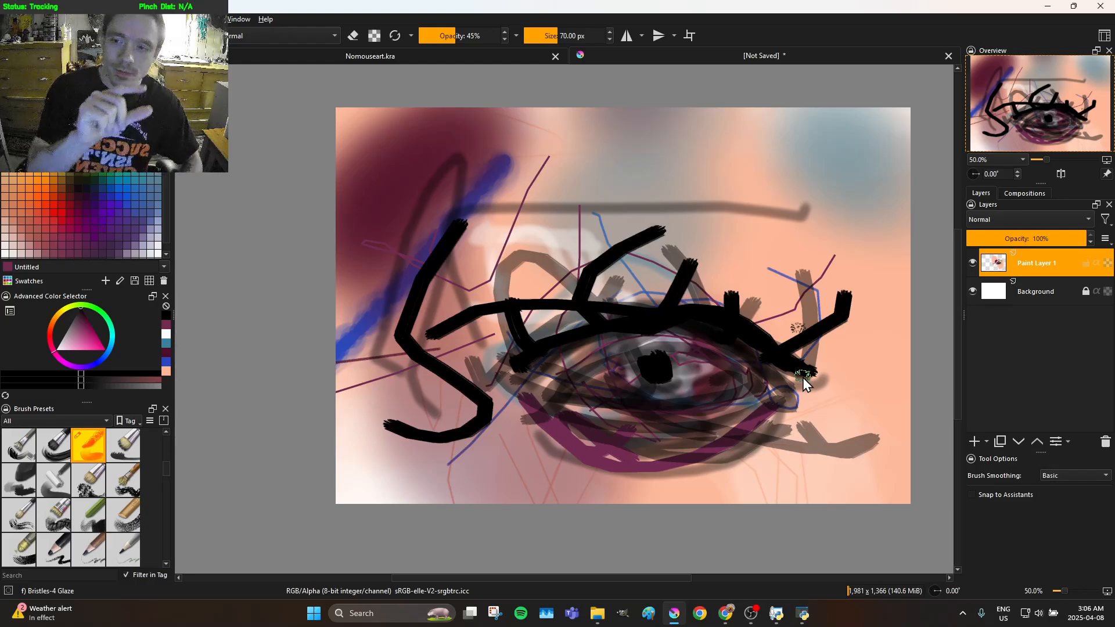
drag(650, 340, 619, 258)
mouse_move(520, 291)
mouse_down()
mouse_move(619, 335)
mouse_move(678, 344)
mouse_move(726, 322)
mouse_move(713, 352)
mouse_move(678, 358)
mouse_up()
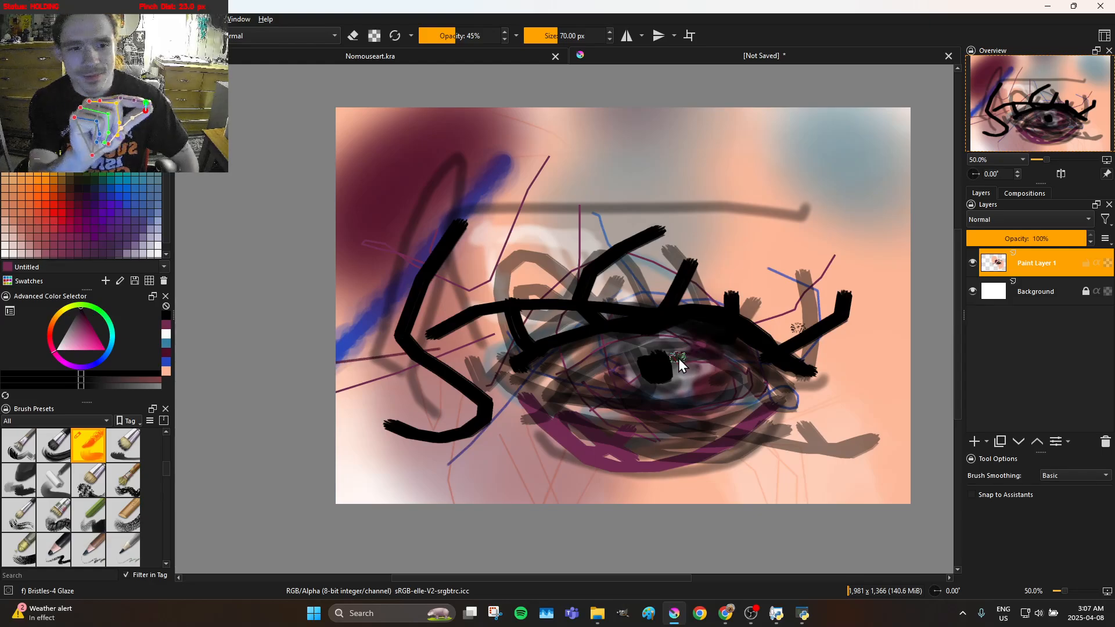
mouse_move(732, 304)
mouse_down()
mouse_move(769, 318)
mouse_move(647, 278)
mouse_move(651, 303)
mouse_up()
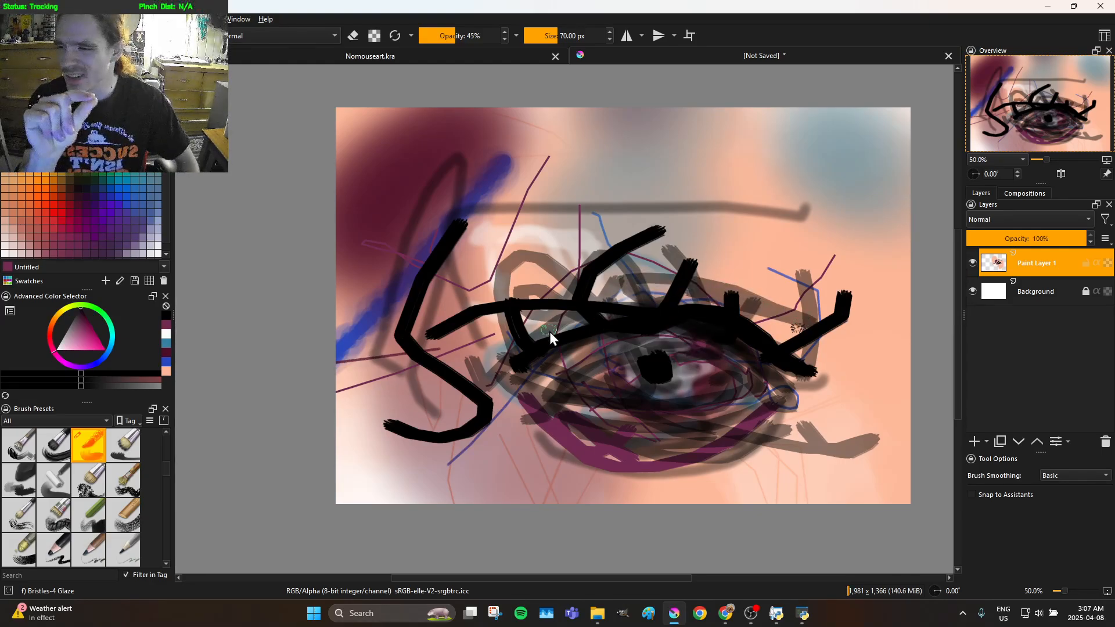
Paint translucent black strokes across and up the nose, plus taller lashes over the lid and zigzags at the outer eye corner
drag(516, 348, 330, 309)
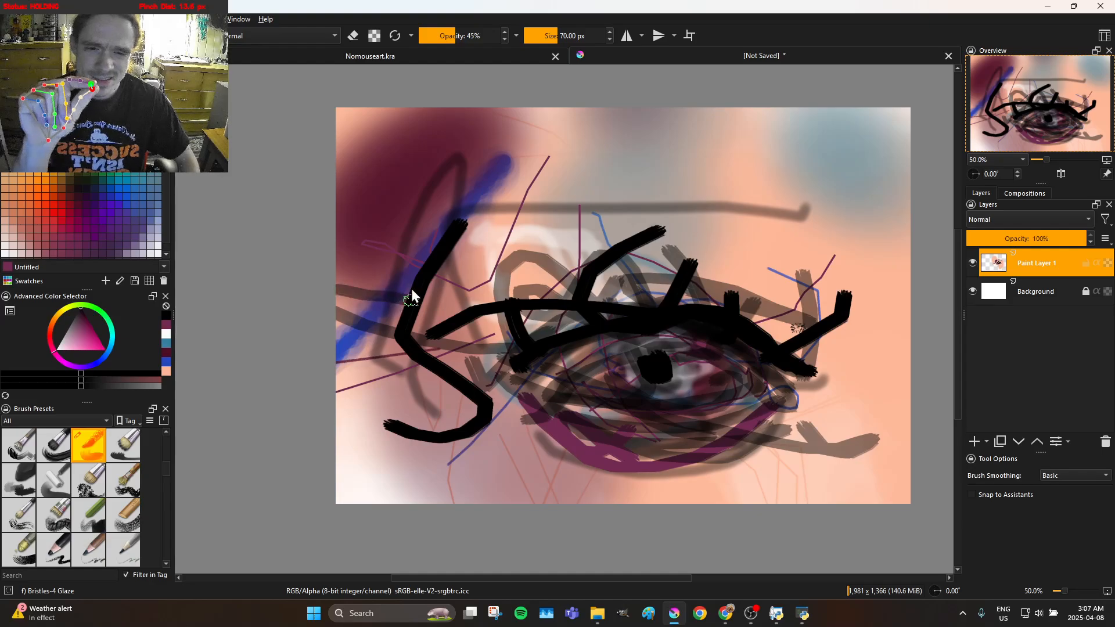
drag(410, 296, 430, 171)
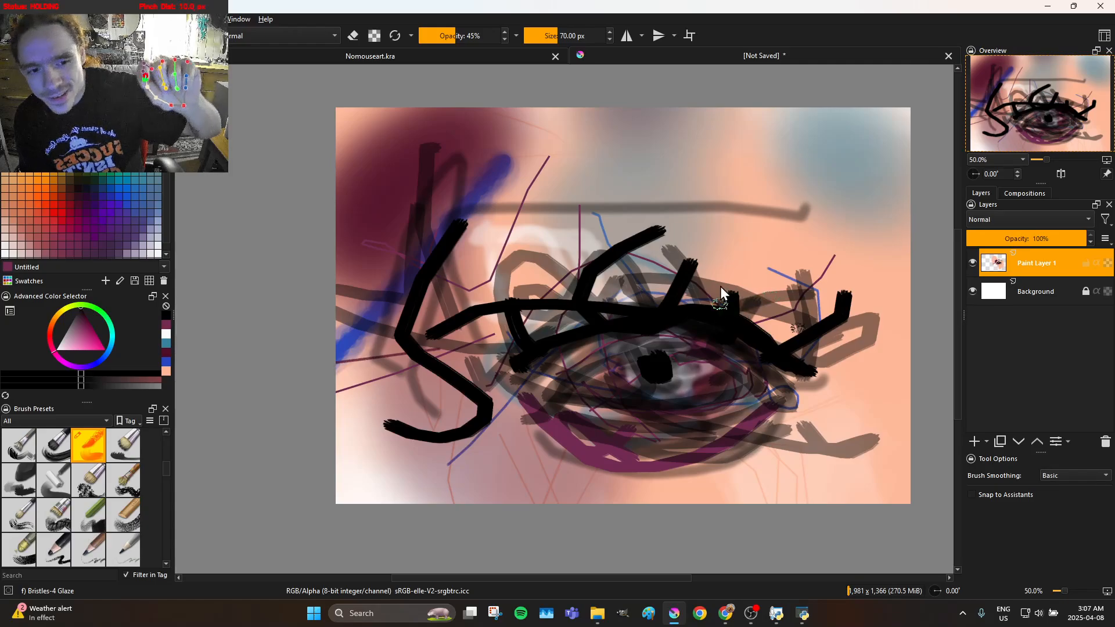
mouse_move(726, 296)
mouse_down()
mouse_move(737, 226)
mouse_move(735, 168)
mouse_up()
drag(683, 235, 637, 337)
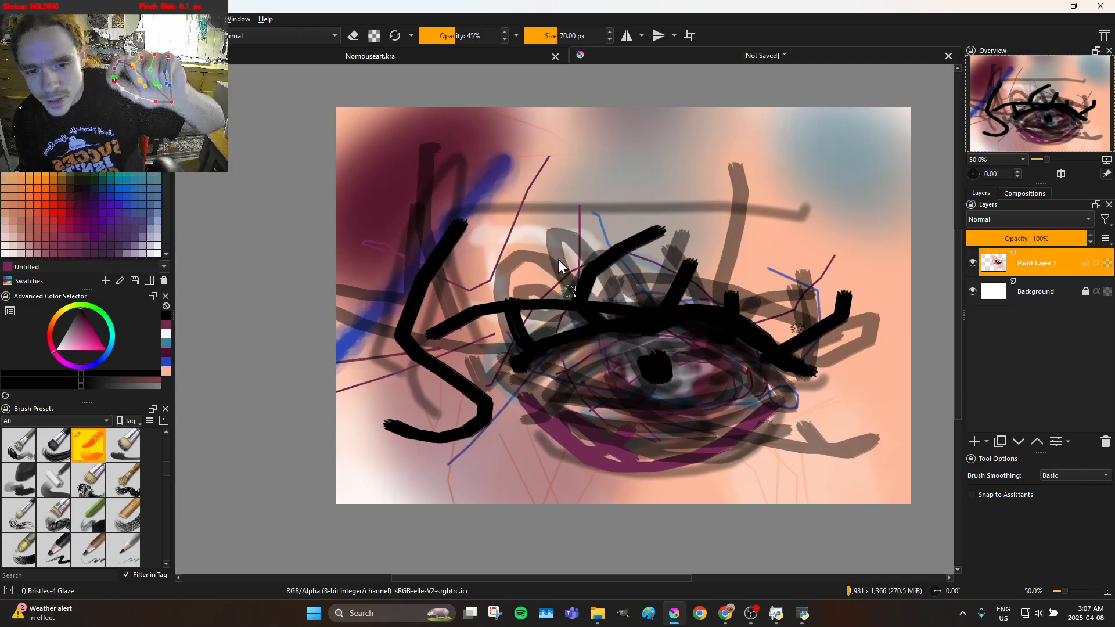
mouse_move(518, 197)
mouse_down()
mouse_move(514, 223)
mouse_move(534, 334)
mouse_up()
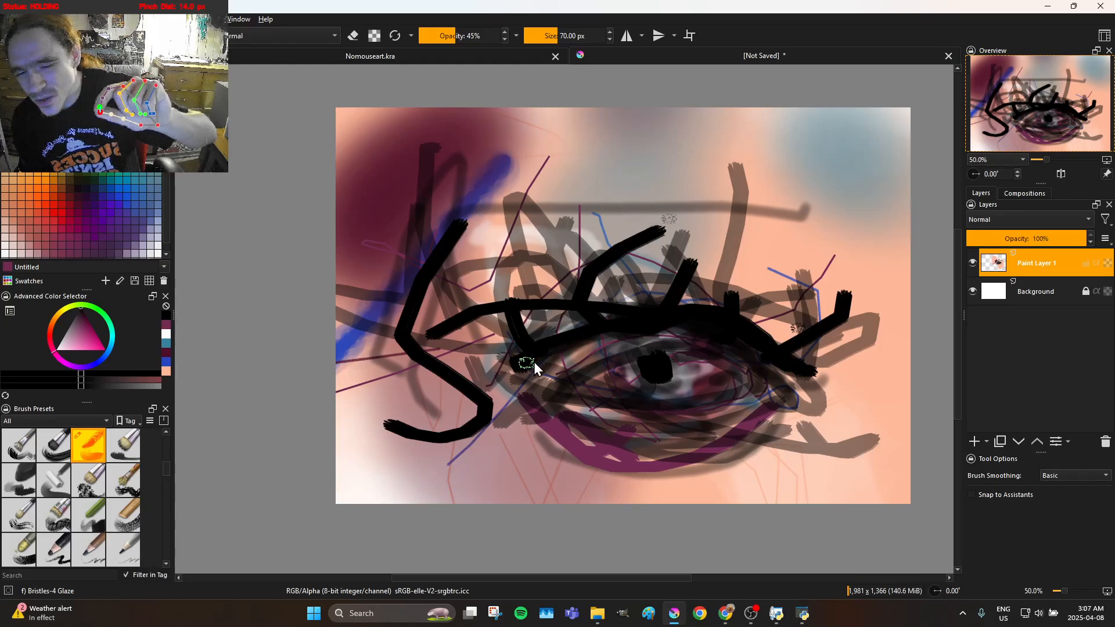
mouse_move(795, 378)
mouse_down()
mouse_move(843, 400)
mouse_move(848, 384)
mouse_move(807, 358)
mouse_up()
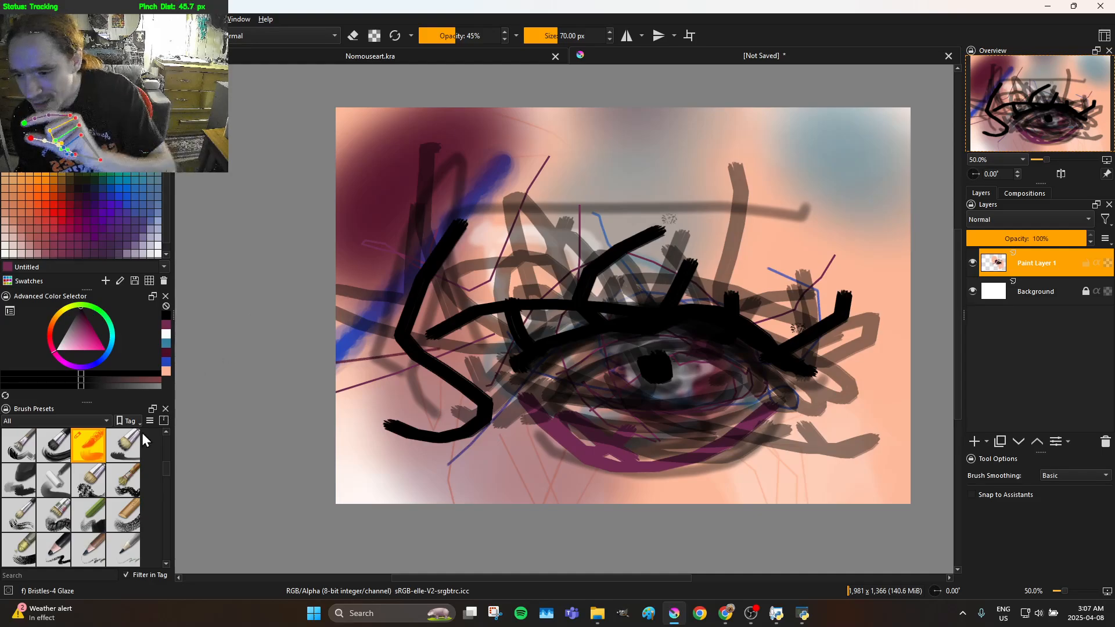
Choose the Chalk Details brush preset and paint thick opaque black strokes over the upper lid, reaching past the outer corner and down to the nose
click(96, 493)
click(90, 503)
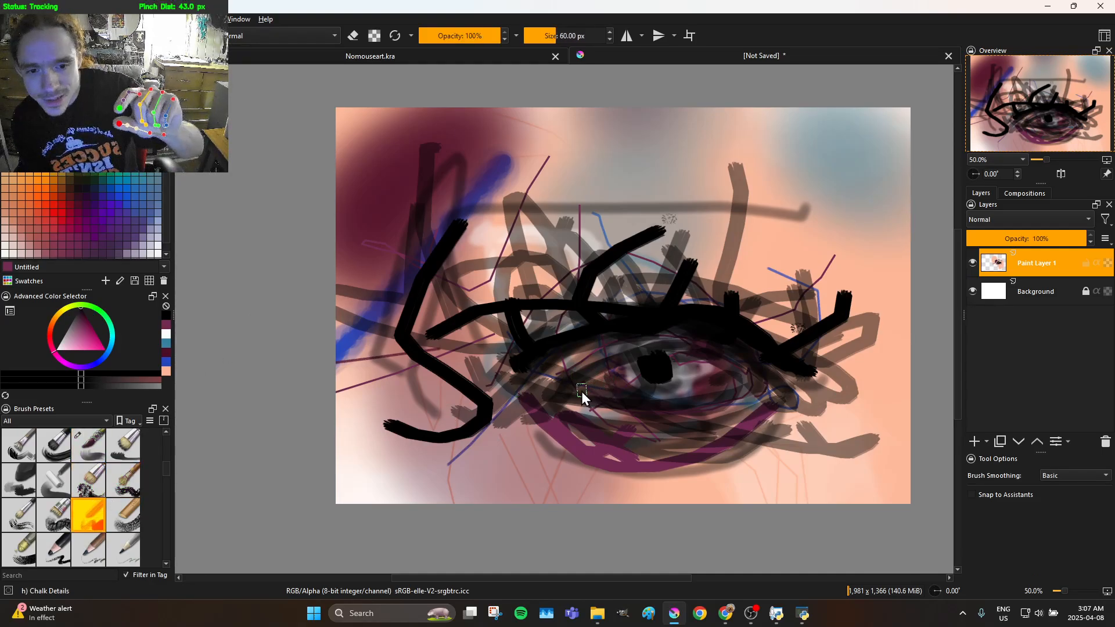
mouse_move(573, 352)
mouse_down()
mouse_move(667, 311)
mouse_move(823, 360)
mouse_move(859, 398)
mouse_move(856, 418)
mouse_up()
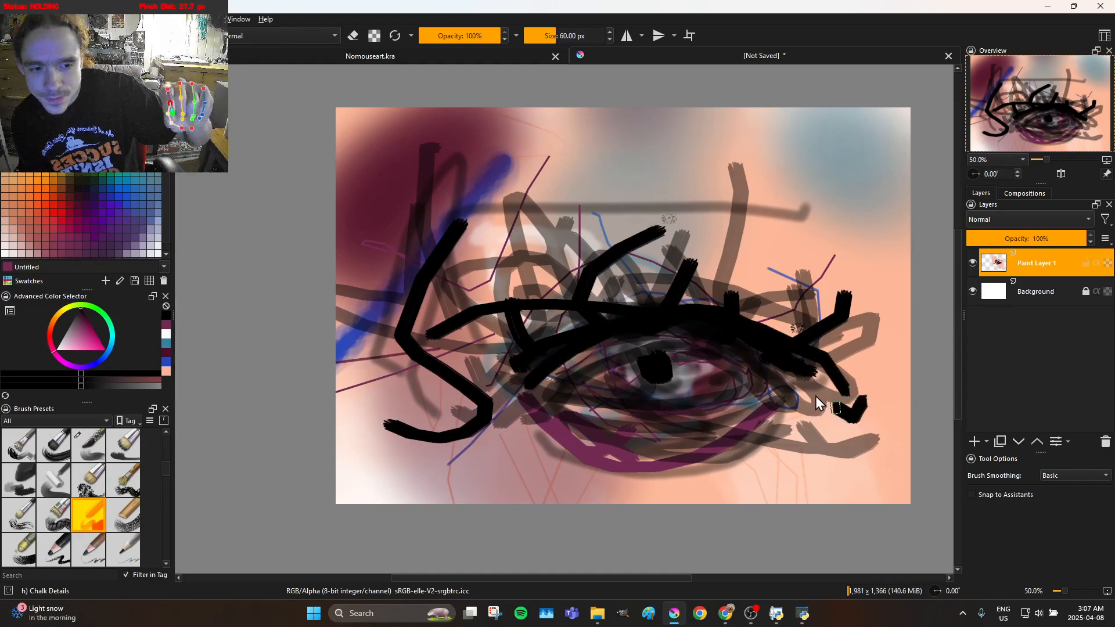
drag(548, 367, 450, 434)
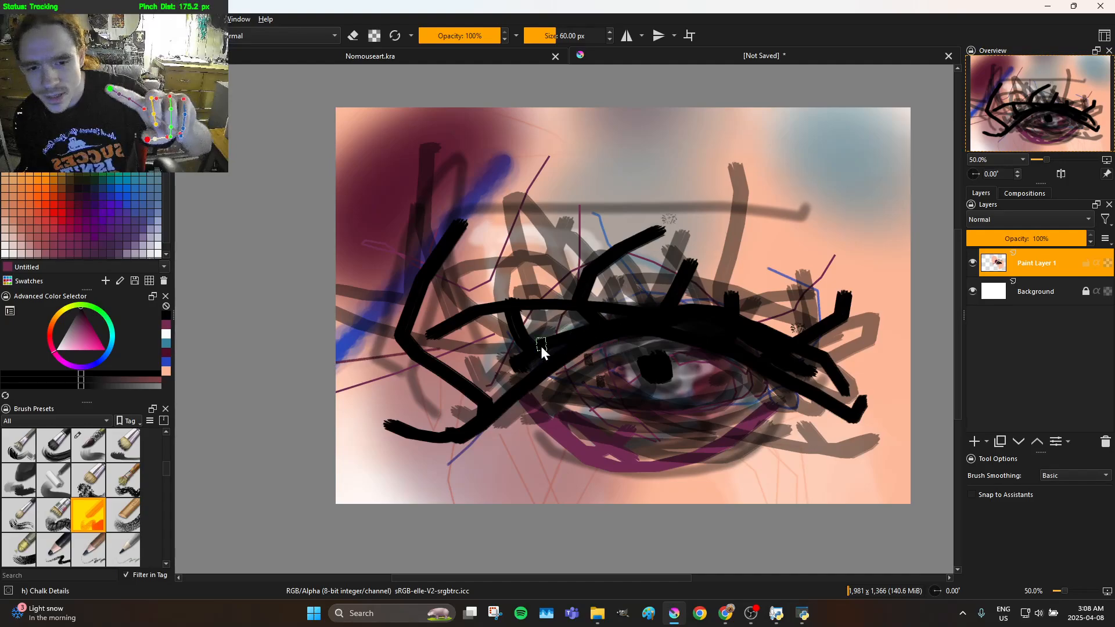
drag(638, 400, 735, 353)
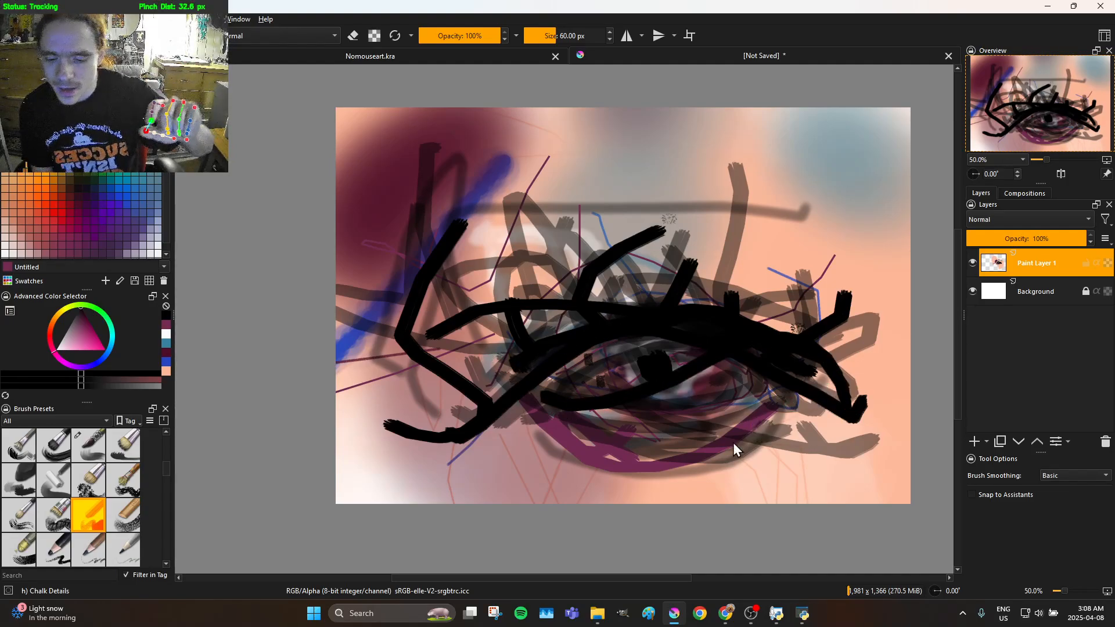
ctrl+click(742, 456)
click(729, 480)
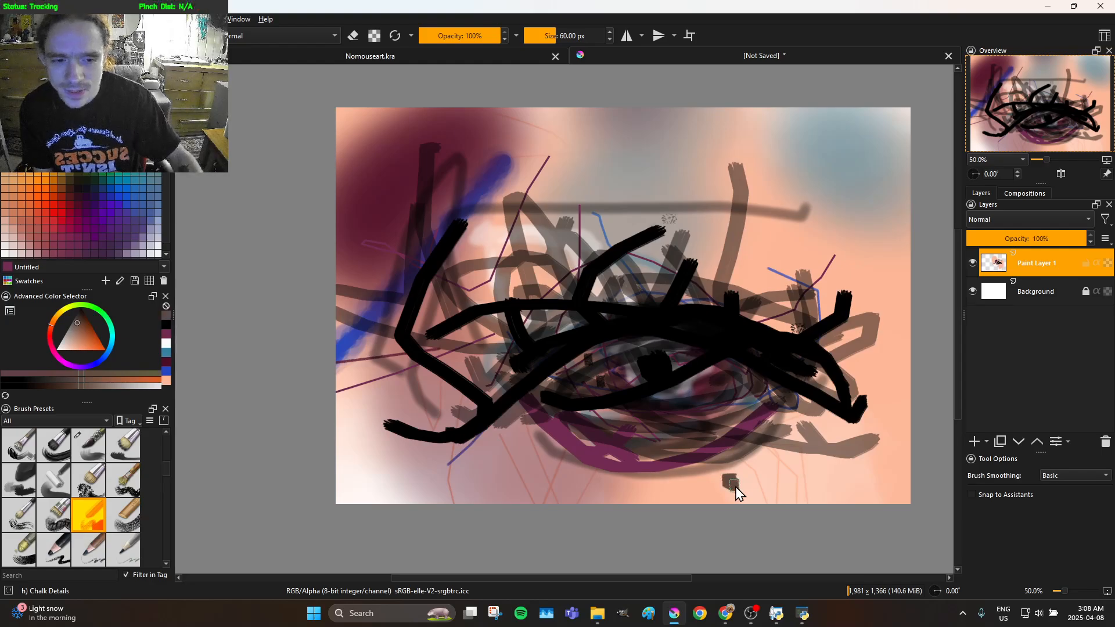
key(ctrl+z)
key(ctrl+z)
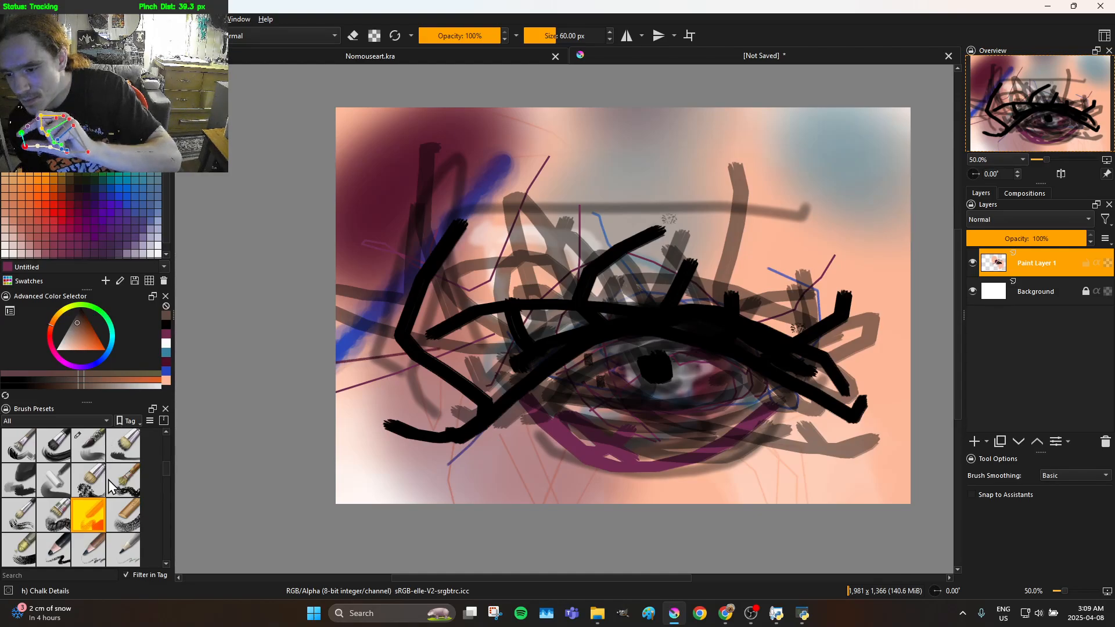
Choose the Chalk Grainy brush preset, set opacity to 44%, and paint a translucent brown stroke over the inner eye corner
click(128, 514)
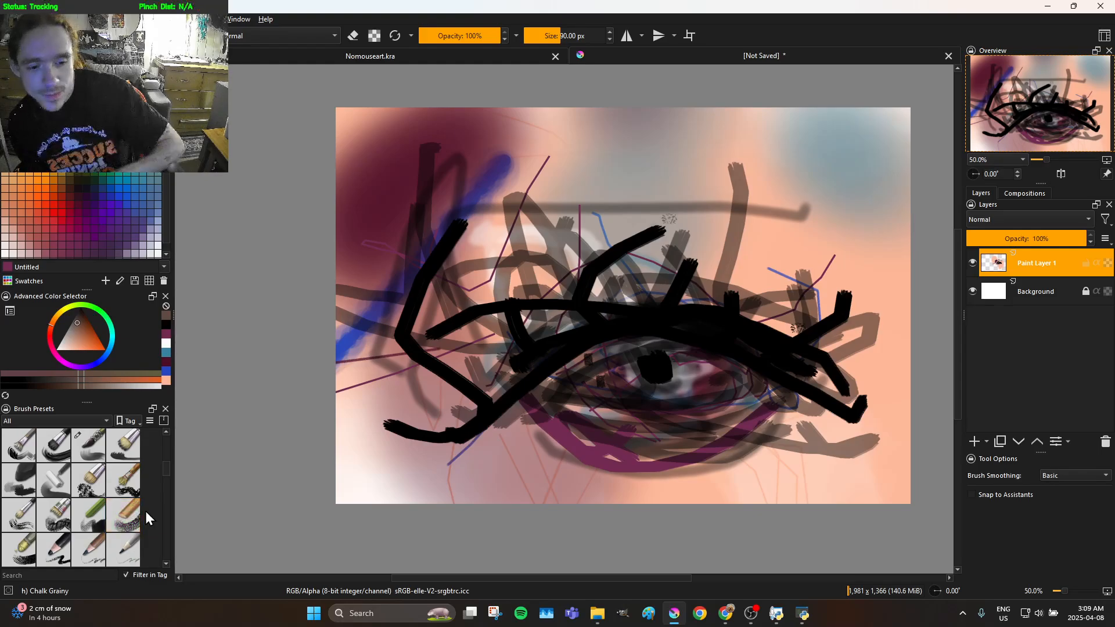
click(750, 613)
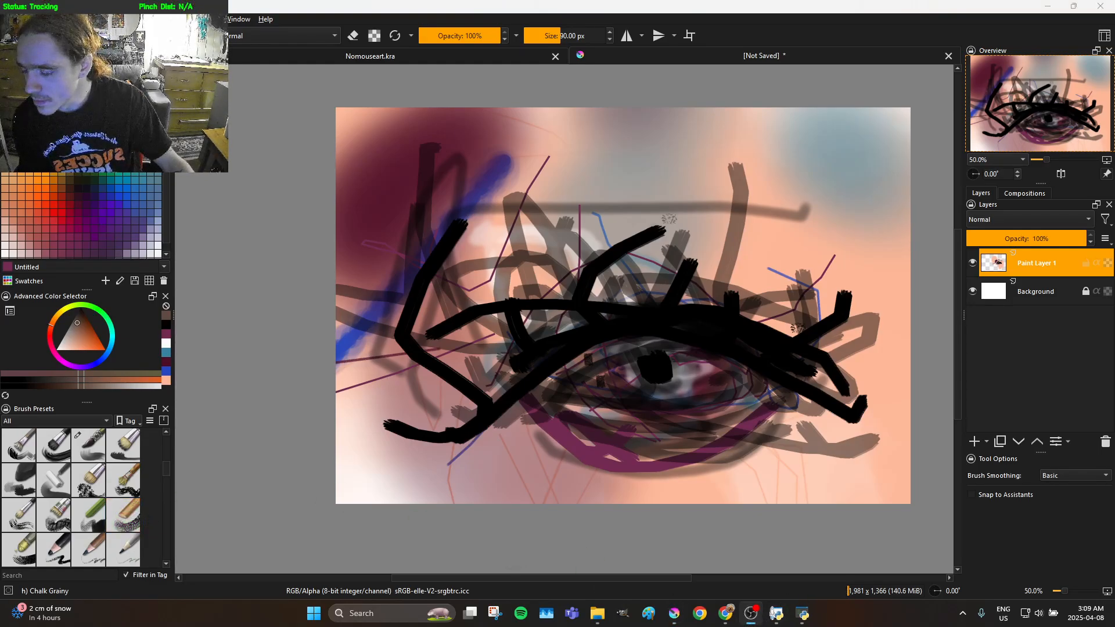
click(21, 107)
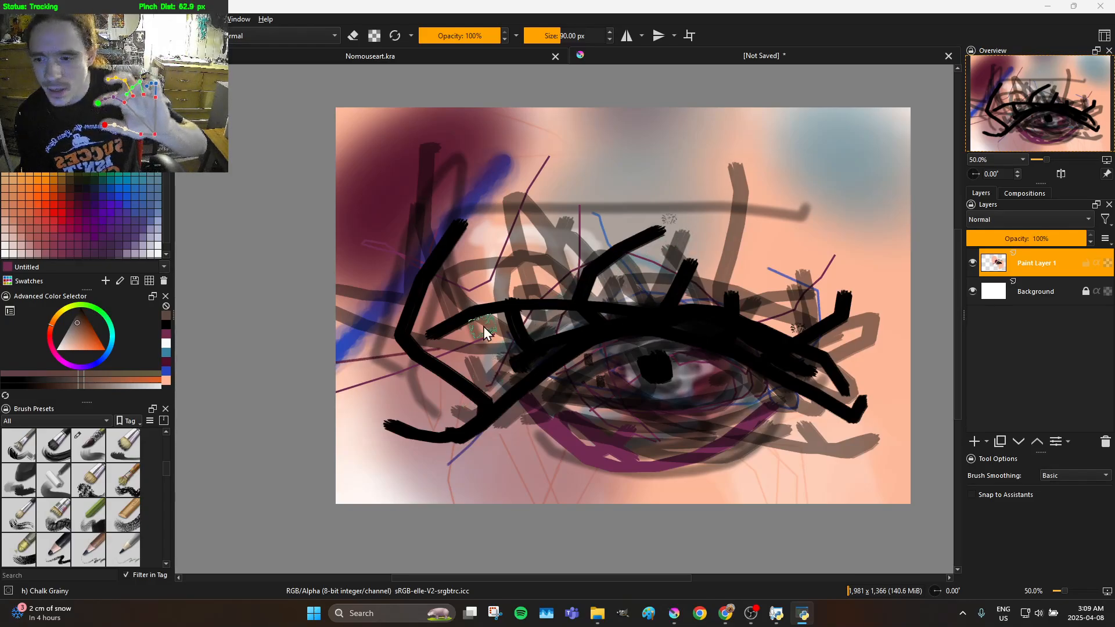
click(460, 15)
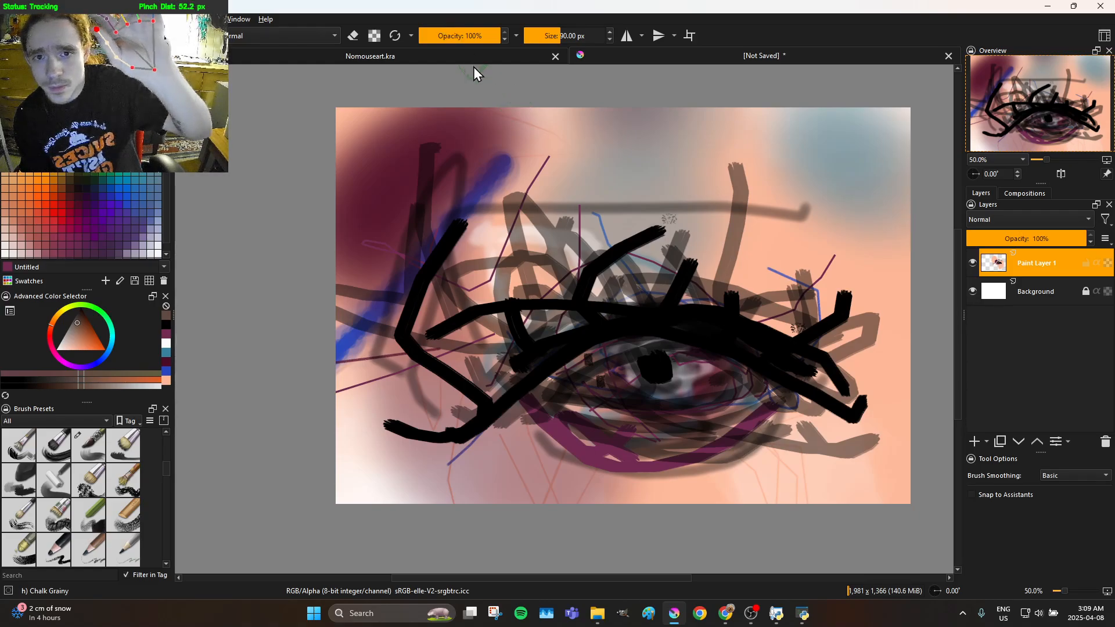
drag(446, 39, 460, 35)
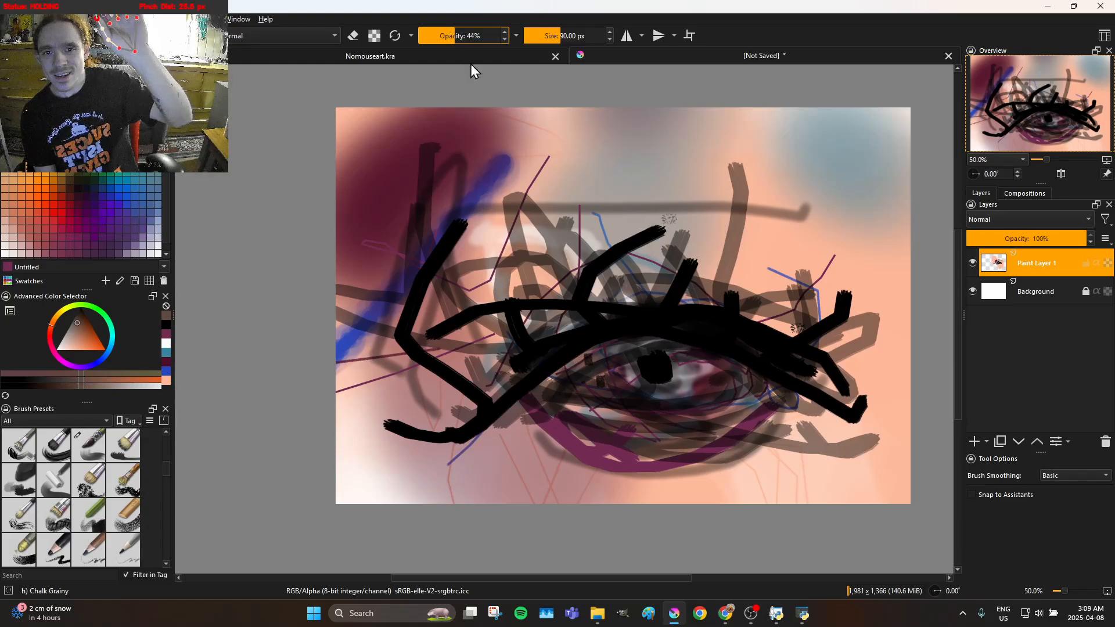
mouse_move(515, 359)
mouse_down()
mouse_move(495, 424)
mouse_move(530, 408)
mouse_move(551, 379)
mouse_up()
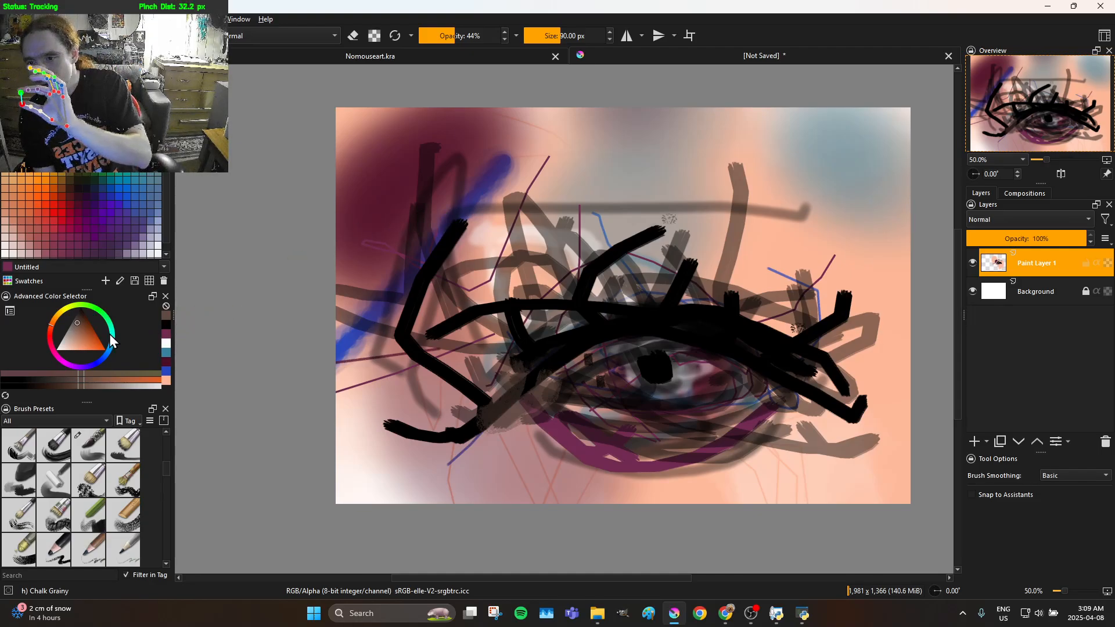
Change the painting colour to black and paint grainy translucent strokes across the eye, up the nose bridge and around the nose base
drag(92, 337, 110, 249)
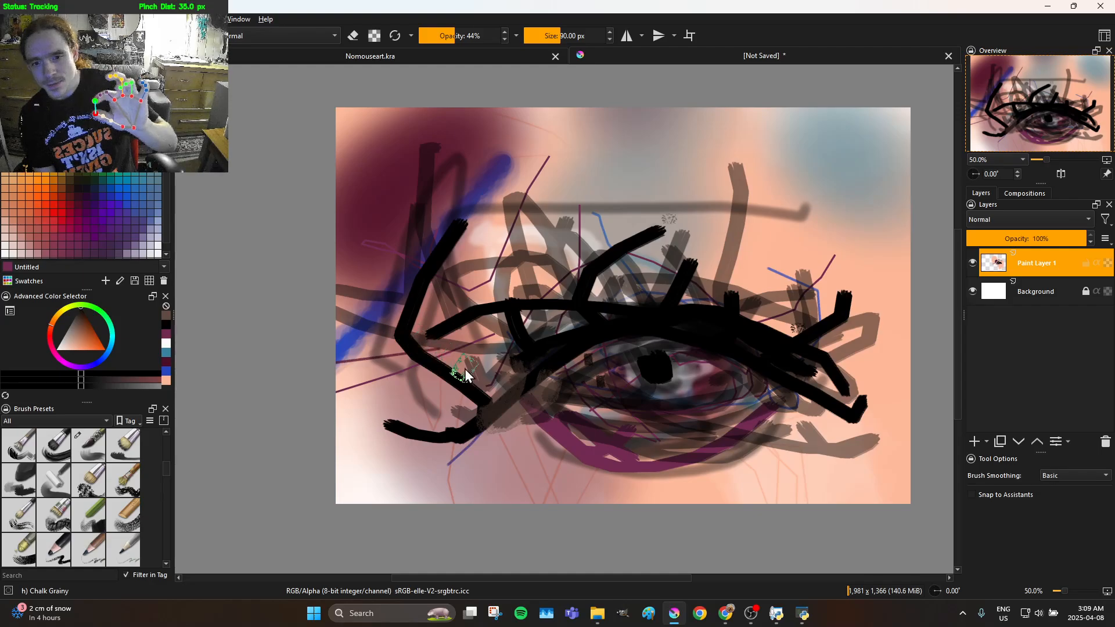
mouse_move(486, 404)
mouse_down()
mouse_move(595, 326)
mouse_move(650, 307)
mouse_move(811, 345)
mouse_move(834, 389)
mouse_up()
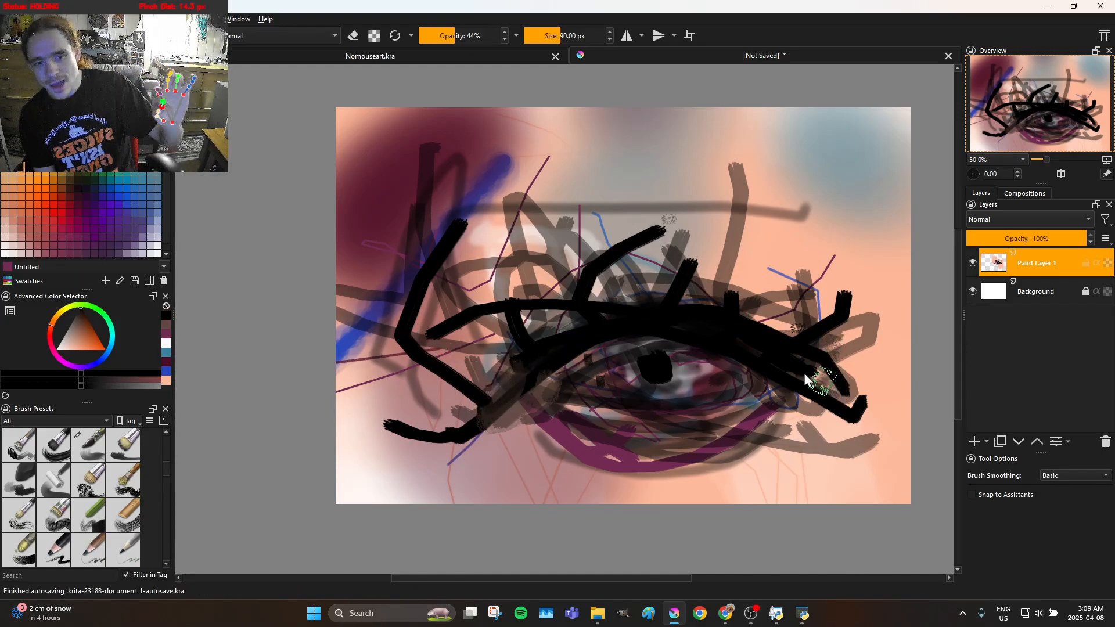
mouse_move(480, 370)
mouse_down()
mouse_move(426, 422)
mouse_move(508, 399)
mouse_move(458, 419)
mouse_move(518, 370)
mouse_move(507, 356)
mouse_move(450, 375)
mouse_move(431, 369)
mouse_move(499, 324)
mouse_move(386, 329)
mouse_move(462, 255)
mouse_move(413, 261)
mouse_move(417, 239)
mouse_move(494, 170)
mouse_up()
drag(395, 413, 388, 451)
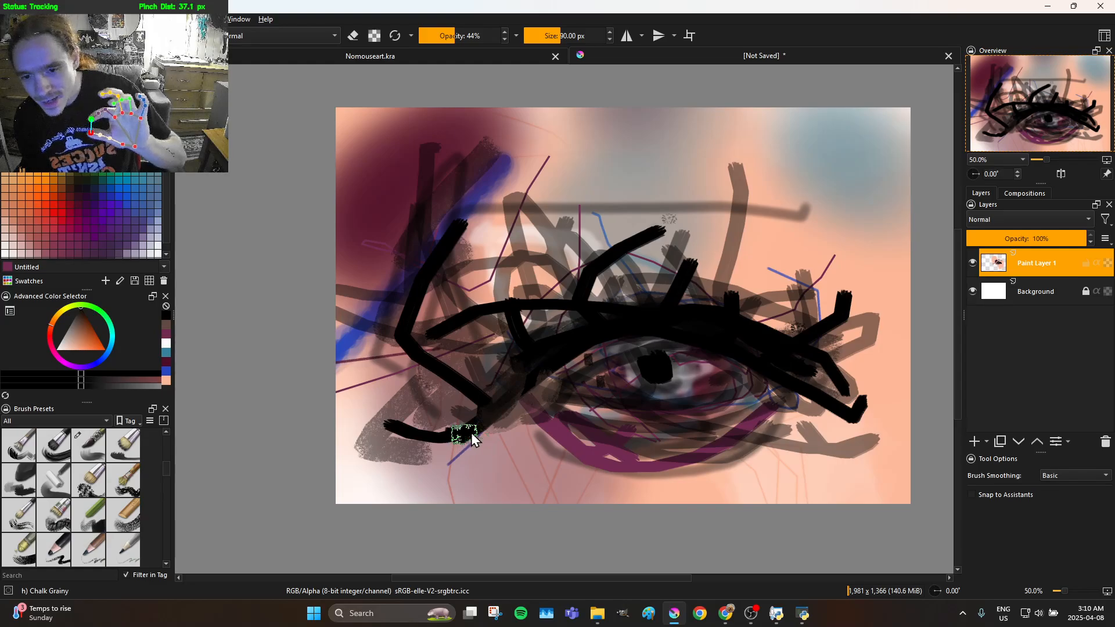
Paint grainy translucent black strokes across the eye, several broad lashes above the upper lid, and shading at the outer corner
mouse_move(514, 416)
mouse_down()
mouse_move(630, 323)
mouse_move(671, 314)
mouse_move(739, 334)
mouse_move(861, 410)
mouse_move(844, 387)
mouse_up()
mouse_move(746, 335)
mouse_down()
mouse_move(635, 318)
mouse_move(501, 352)
mouse_move(482, 329)
mouse_move(452, 236)
mouse_move(458, 220)
mouse_move(515, 298)
mouse_move(550, 274)
mouse_move(599, 200)
mouse_move(620, 274)
mouse_move(662, 282)
mouse_up()
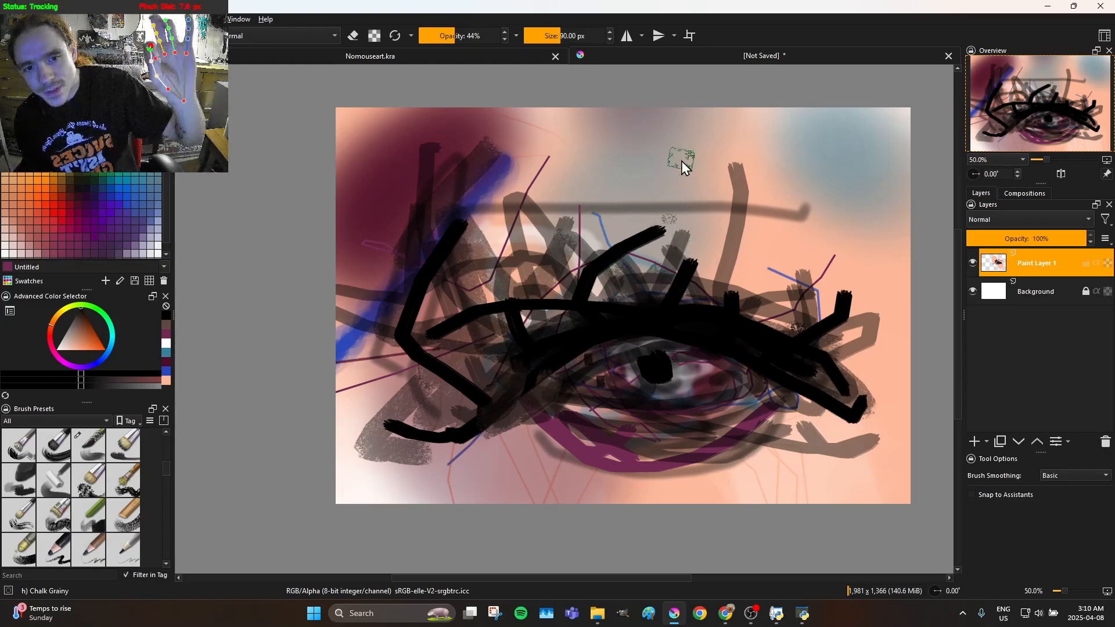
drag(667, 185, 708, 314)
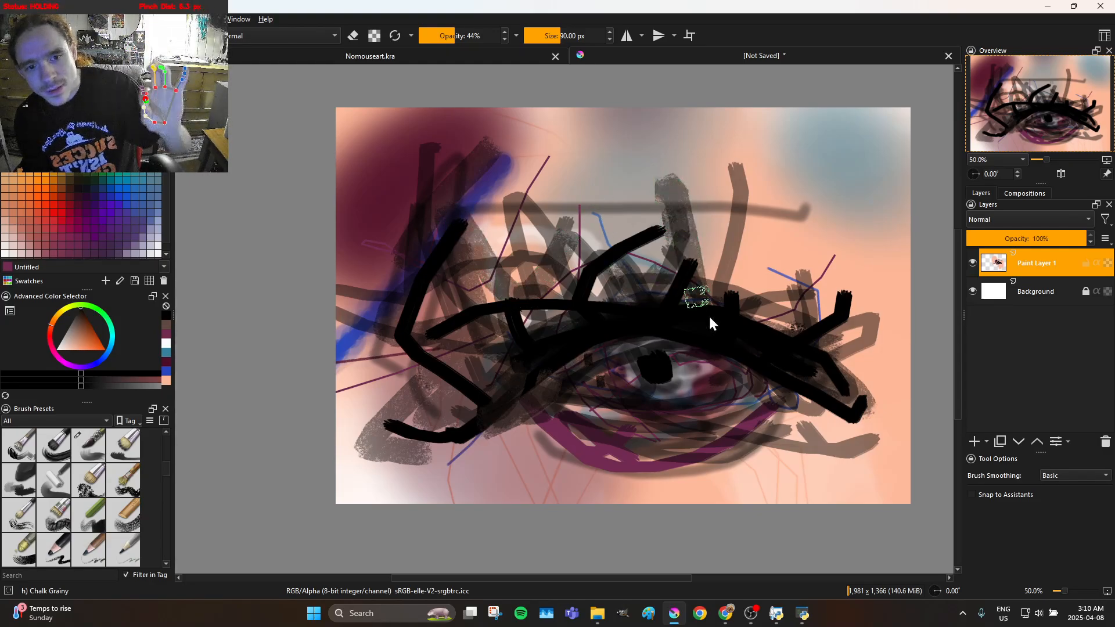
mouse_move(748, 238)
mouse_down()
mouse_move(756, 317)
mouse_move(780, 238)
mouse_move(779, 270)
mouse_up()
drag(814, 308, 865, 260)
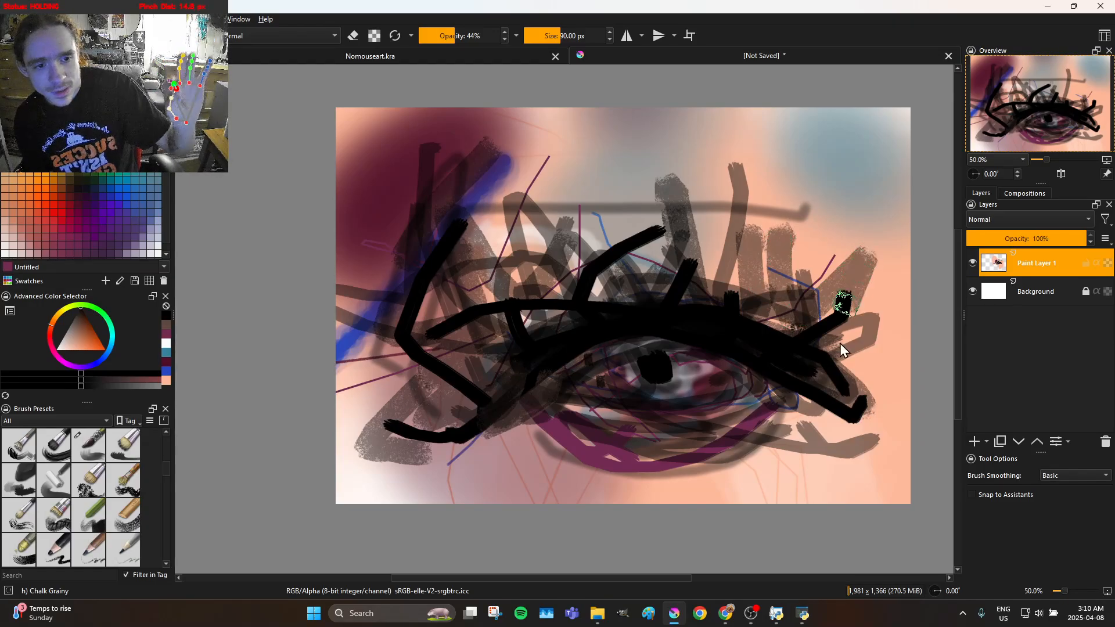
drag(808, 378, 777, 389)
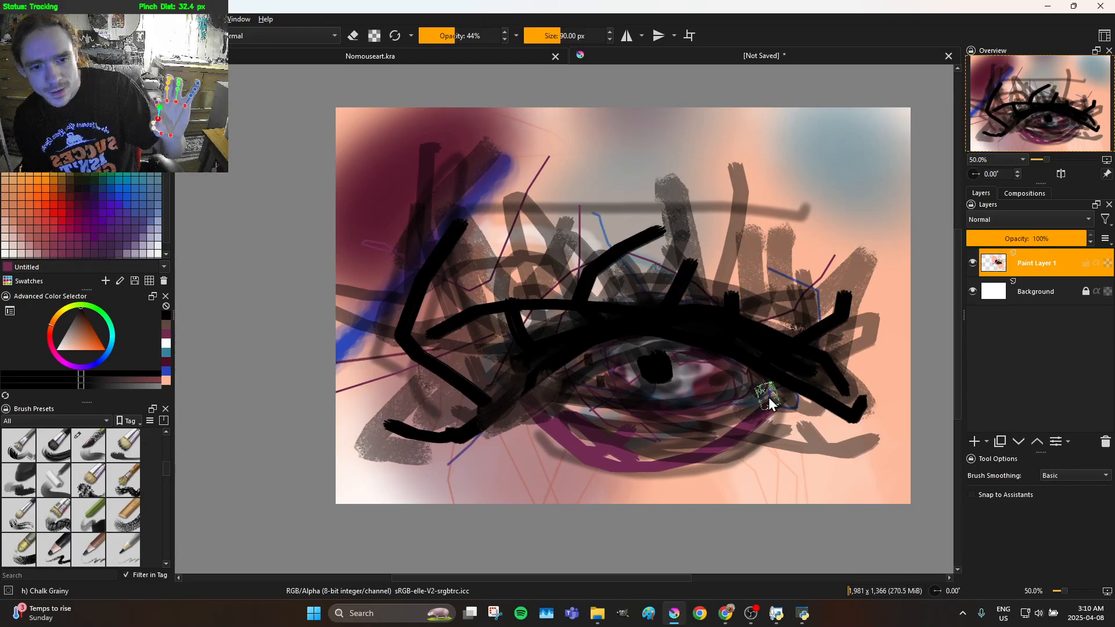
Paint grainy translucent black strokes across the eye's inner corner and along the lower lid
mouse_move(683, 446)
mouse_down()
mouse_move(587, 437)
mouse_move(547, 420)
mouse_move(520, 389)
mouse_move(550, 408)
mouse_up()
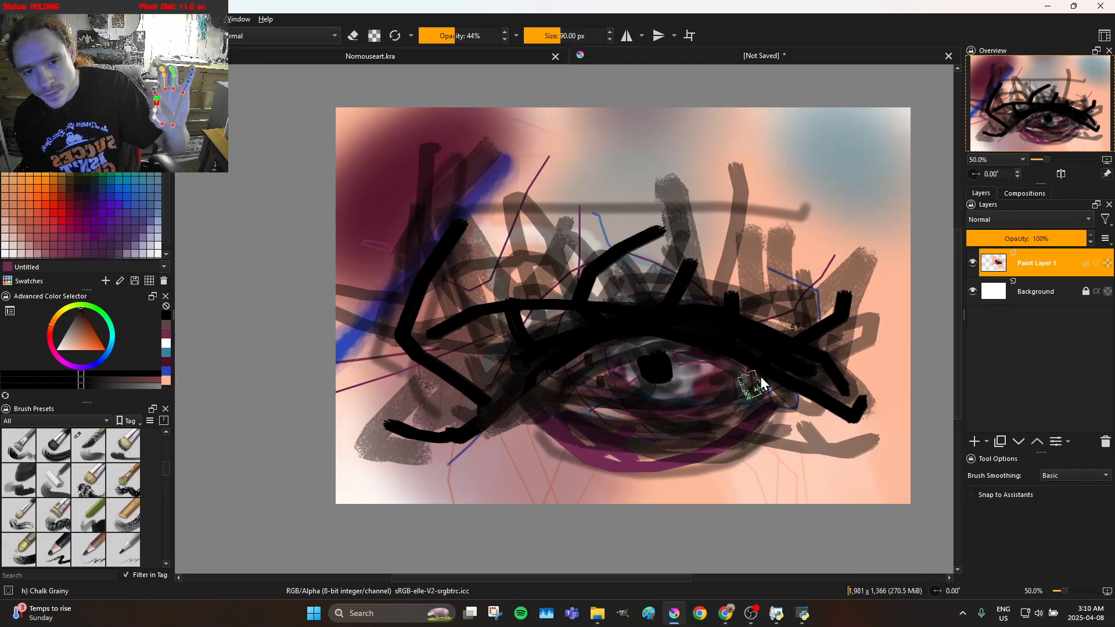
mouse_move(652, 379)
mouse_down()
mouse_move(609, 371)
mouse_move(628, 353)
mouse_move(664, 354)
mouse_move(673, 367)
mouse_move(652, 381)
mouse_move(639, 361)
mouse_move(647, 350)
mouse_move(677, 350)
mouse_move(629, 393)
mouse_move(576, 378)
mouse_move(538, 382)
mouse_up()
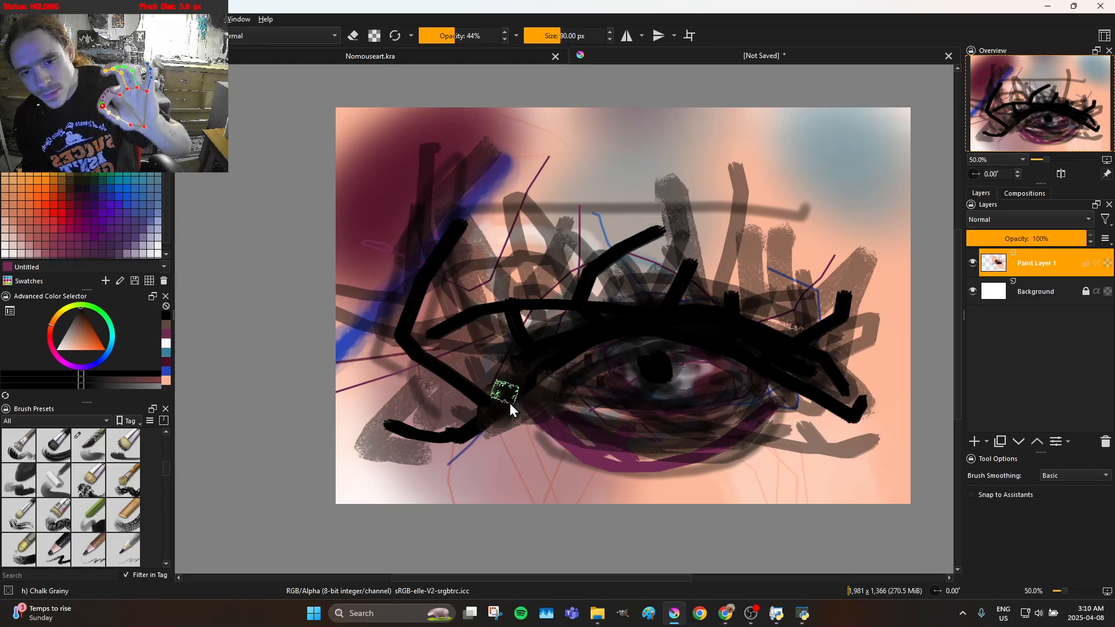
drag(581, 419, 551, 382)
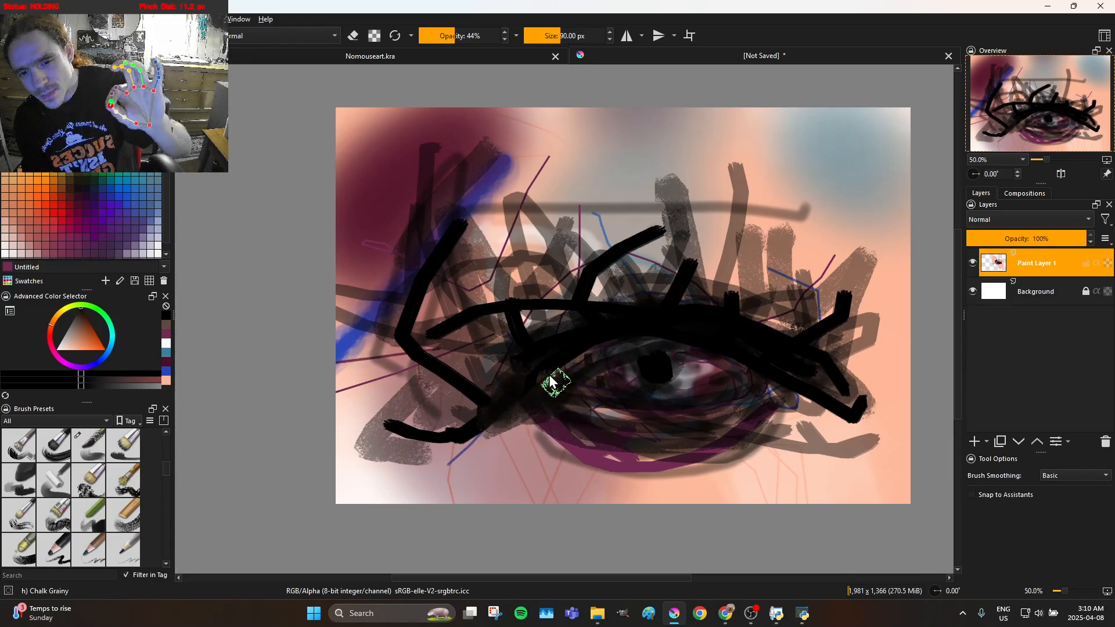
mouse_move(569, 446)
mouse_down()
mouse_move(520, 407)
mouse_move(518, 378)
mouse_move(543, 419)
mouse_move(592, 443)
mouse_move(671, 428)
mouse_up()
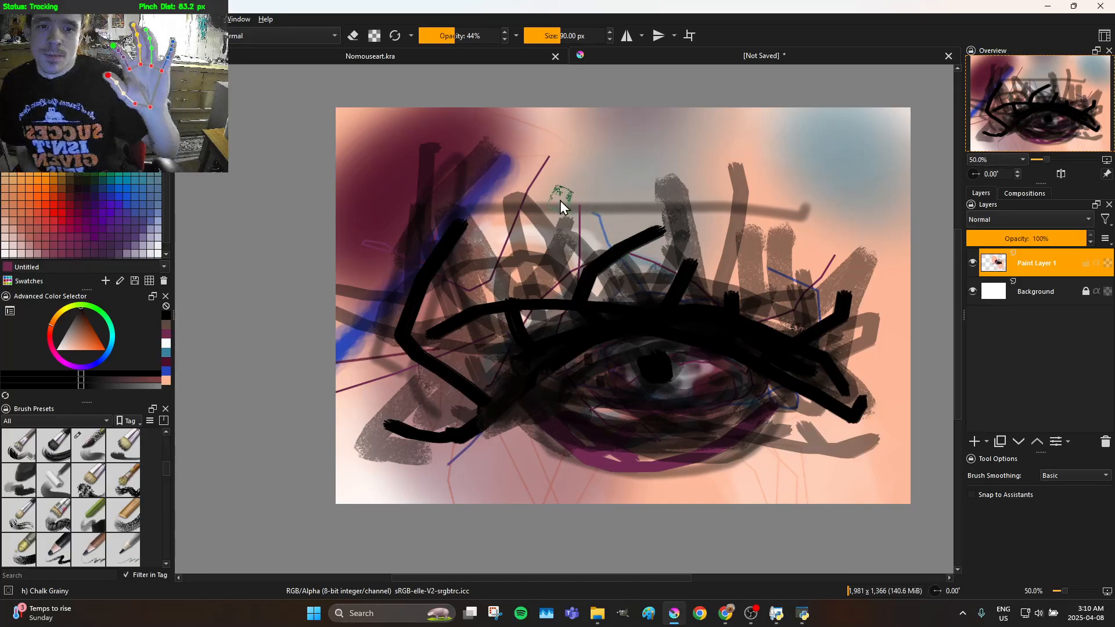
Build up a broad eyebrow above the eye with grainy translucent black strokes arching from the nose bridge past the outer corner
mouse_move(523, 230)
mouse_down()
mouse_move(471, 187)
mouse_move(469, 224)
mouse_move(588, 185)
mouse_up()
mouse_move(660, 183)
mouse_down()
mouse_move(710, 176)
mouse_move(749, 192)
mouse_up()
mouse_move(834, 221)
mouse_down()
mouse_move(869, 227)
mouse_move(866, 251)
mouse_move(834, 216)
mouse_move(804, 206)
mouse_move(753, 222)
mouse_move(730, 191)
mouse_move(672, 186)
mouse_move(601, 140)
mouse_move(555, 154)
mouse_move(502, 216)
mouse_move(458, 220)
mouse_up()
drag(410, 263, 406, 269)
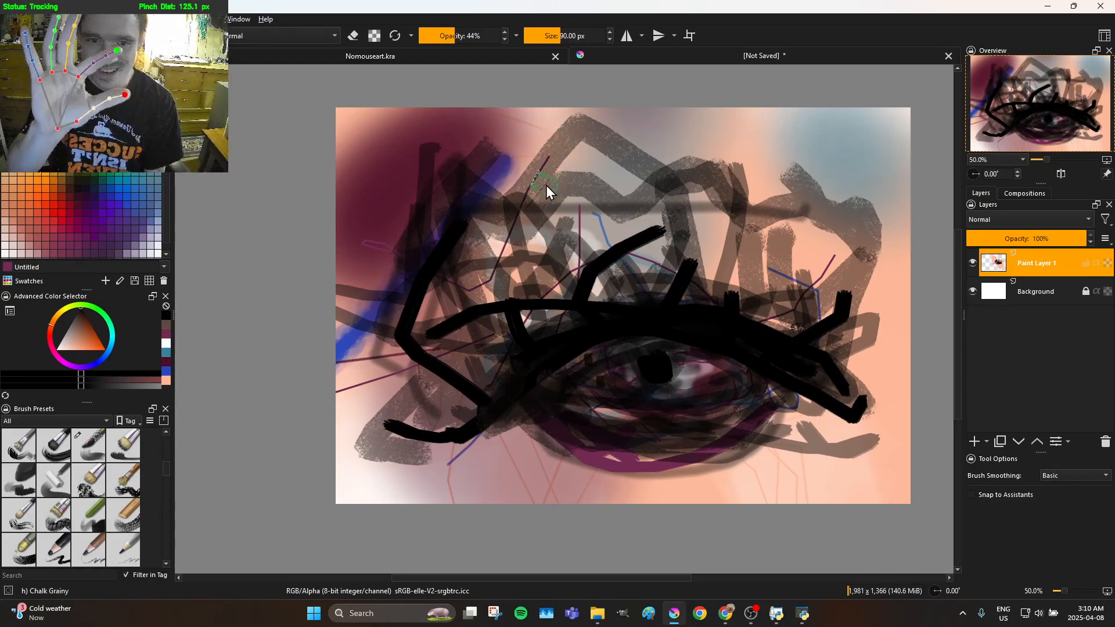
mouse_move(440, 249)
mouse_down()
mouse_move(460, 218)
mouse_move(547, 259)
mouse_move(580, 230)
mouse_move(607, 132)
mouse_move(650, 180)
mouse_move(691, 197)
mouse_move(796, 226)
mouse_move(797, 212)
mouse_move(817, 209)
mouse_move(820, 257)
mouse_move(829, 227)
mouse_move(824, 247)
mouse_move(813, 231)
mouse_move(785, 241)
mouse_move(794, 224)
mouse_move(813, 235)
mouse_move(787, 242)
mouse_move(687, 224)
mouse_move(547, 173)
mouse_move(746, 214)
mouse_move(502, 194)
mouse_move(764, 214)
mouse_move(806, 142)
mouse_move(813, 153)
mouse_move(760, 190)
mouse_move(700, 212)
mouse_move(582, 235)
mouse_move(468, 237)
mouse_up()
mouse_move(513, 208)
mouse_down()
mouse_move(416, 290)
mouse_move(549, 212)
mouse_move(444, 290)
mouse_up()
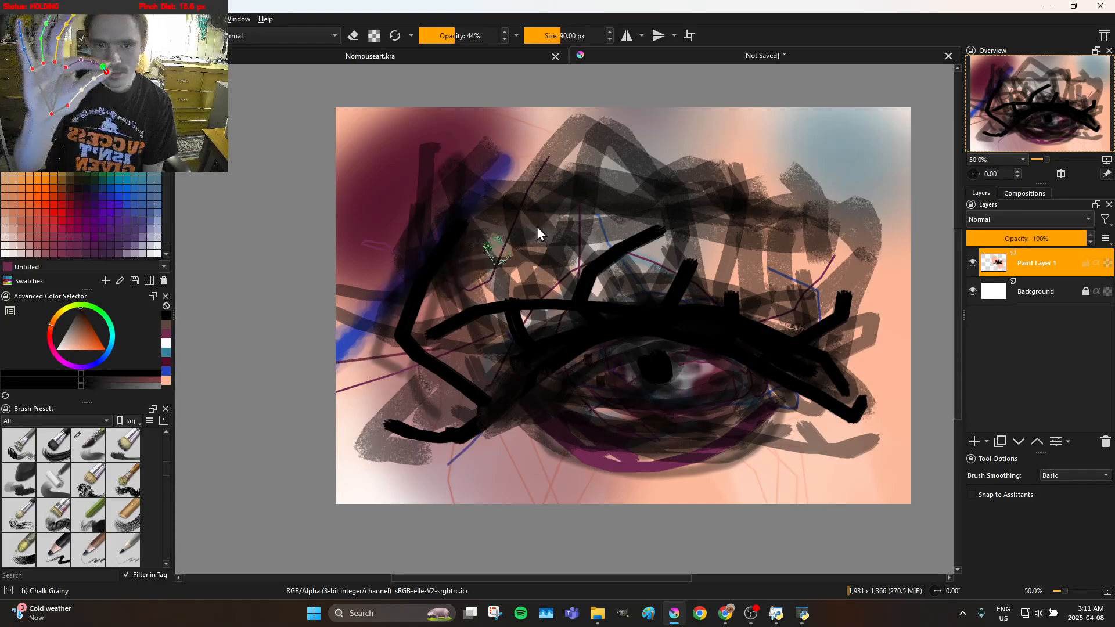
drag(537, 226, 542, 222)
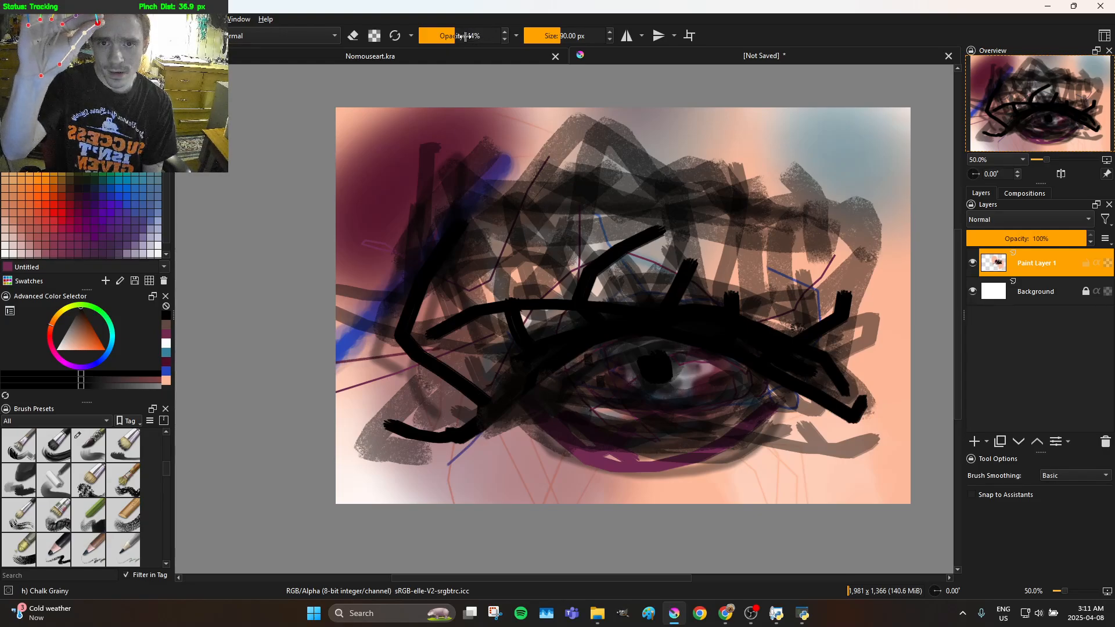
click(483, 60)
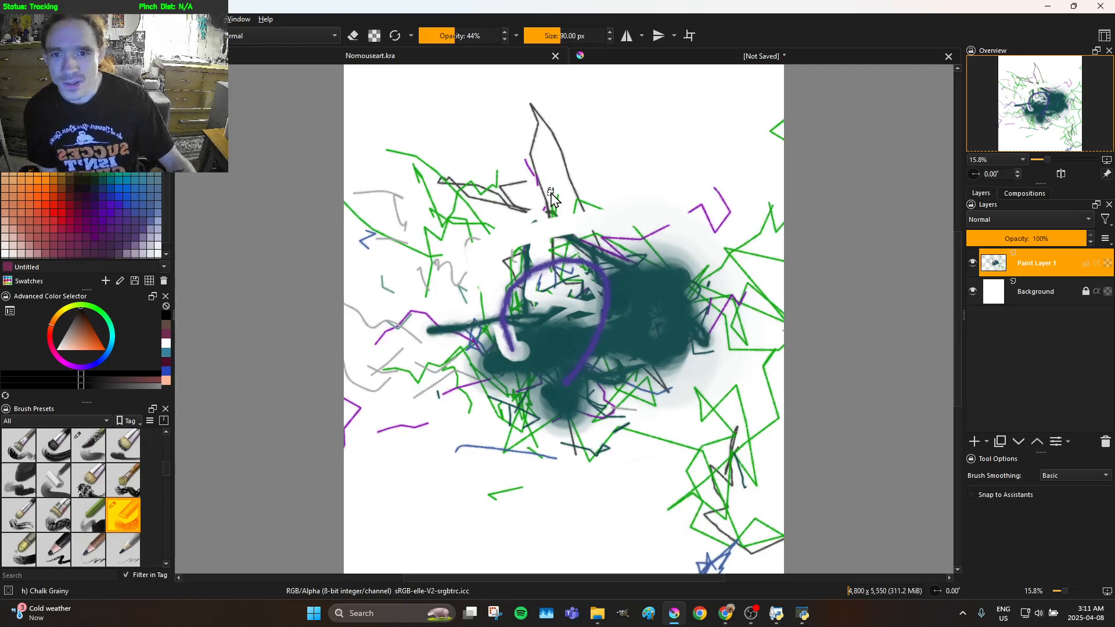
click(740, 61)
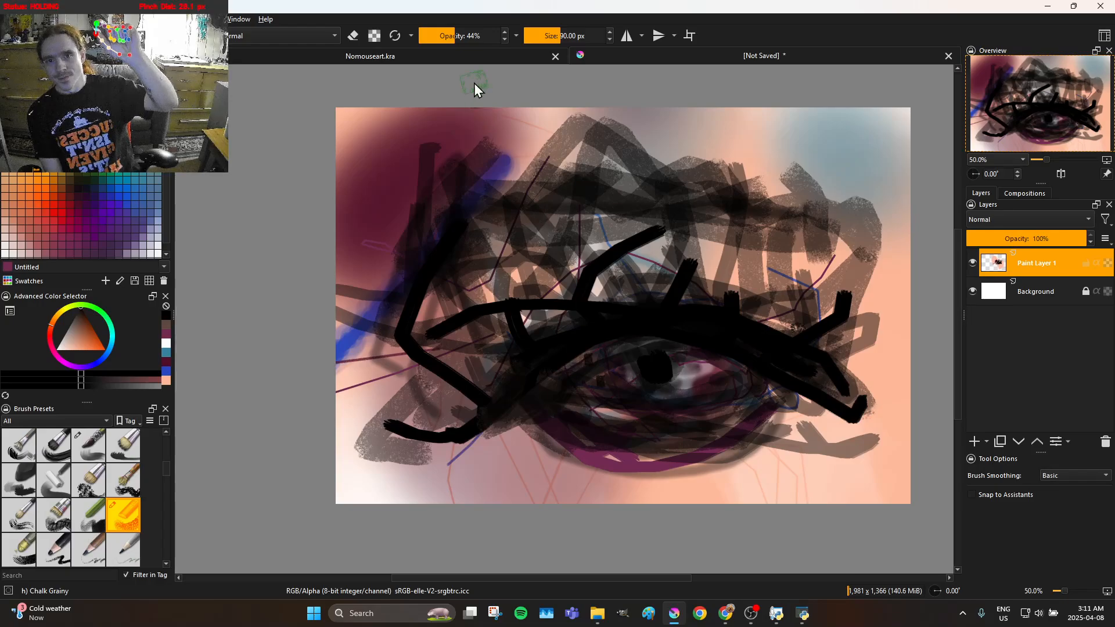
click(494, 58)
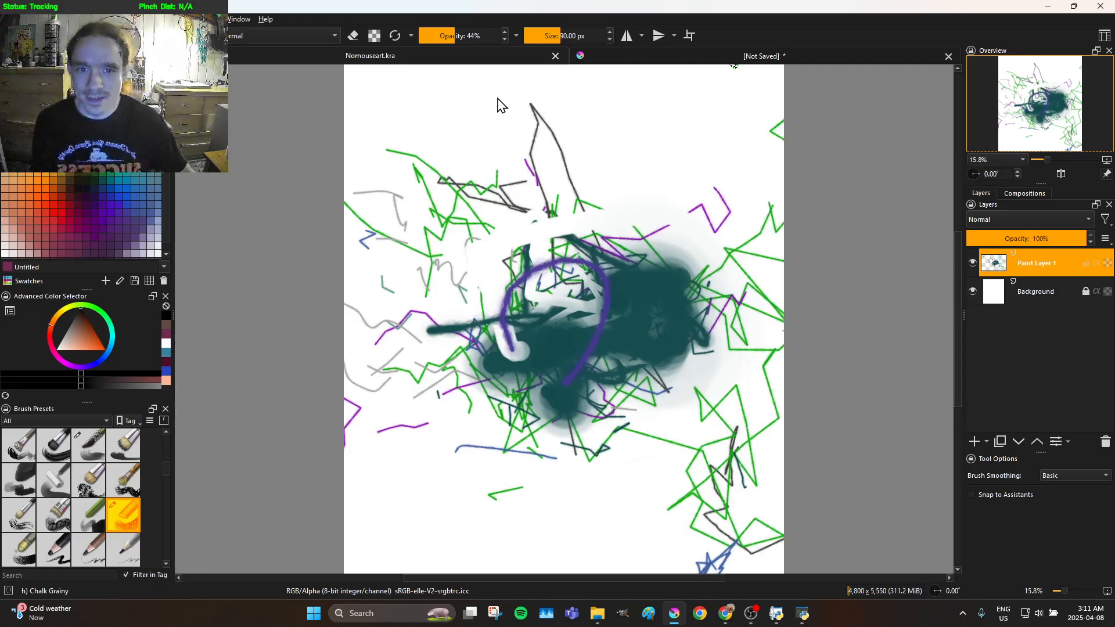
click(647, 62)
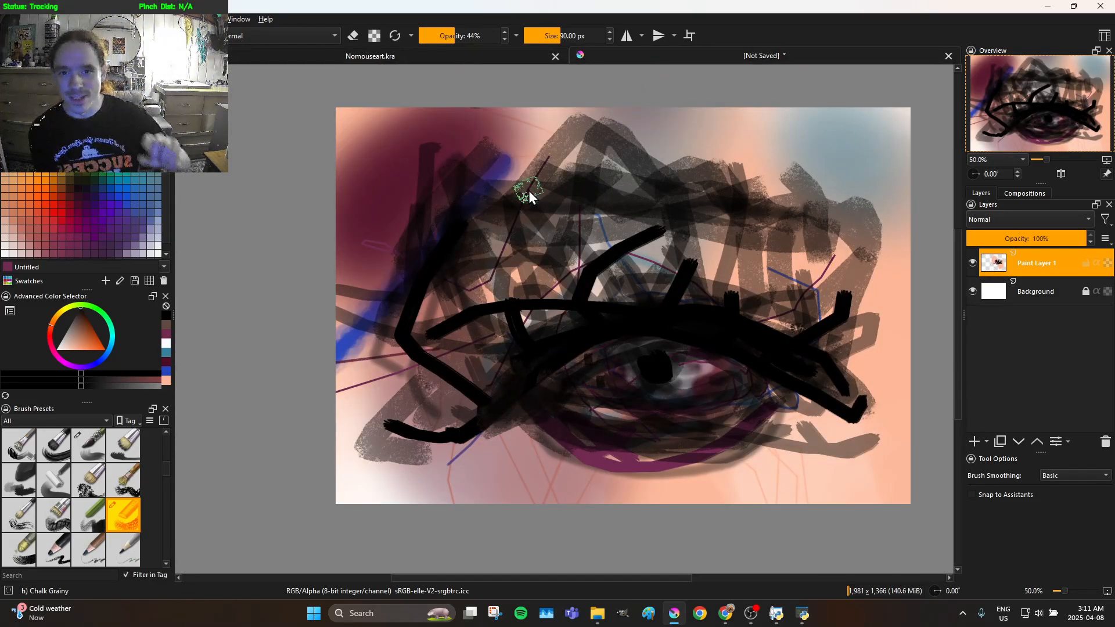
Paint translucent black strokes above the inner end of the eyebrow, reaching the canvas's upper edge
drag(459, 148, 449, 85)
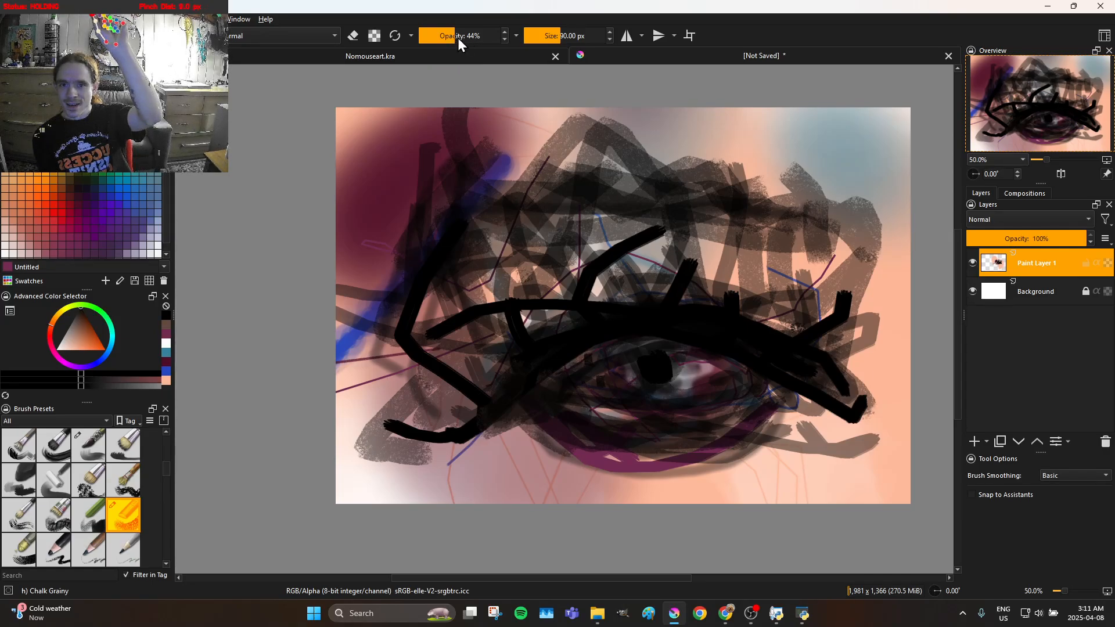
mouse_move(483, 134)
mouse_down()
mouse_move(509, 237)
mouse_move(537, 273)
mouse_up()
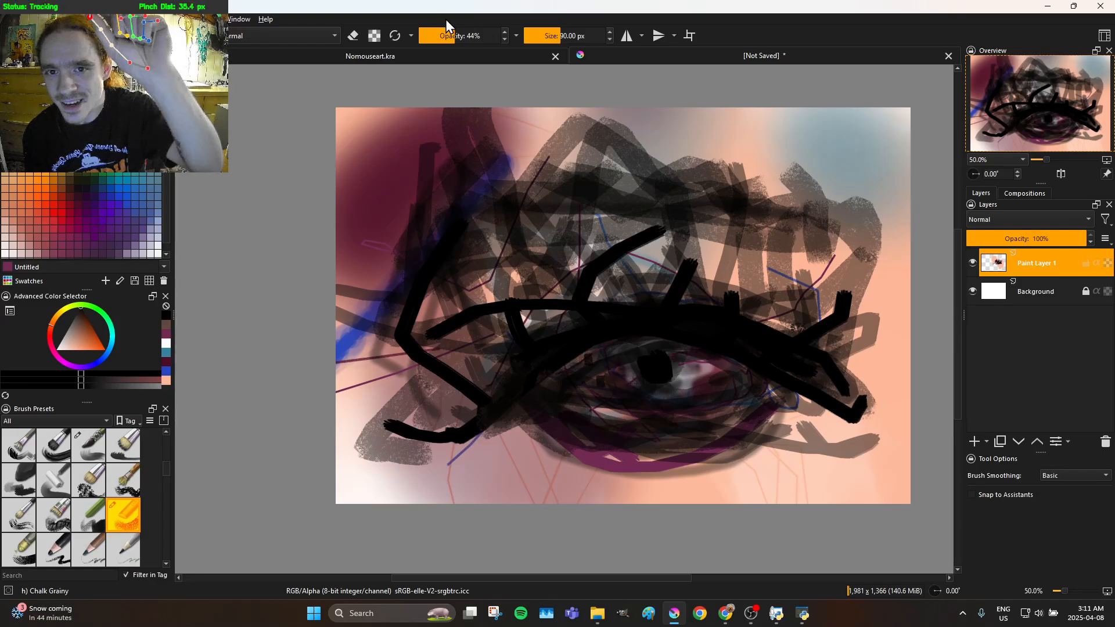
drag(462, 32, 493, 40)
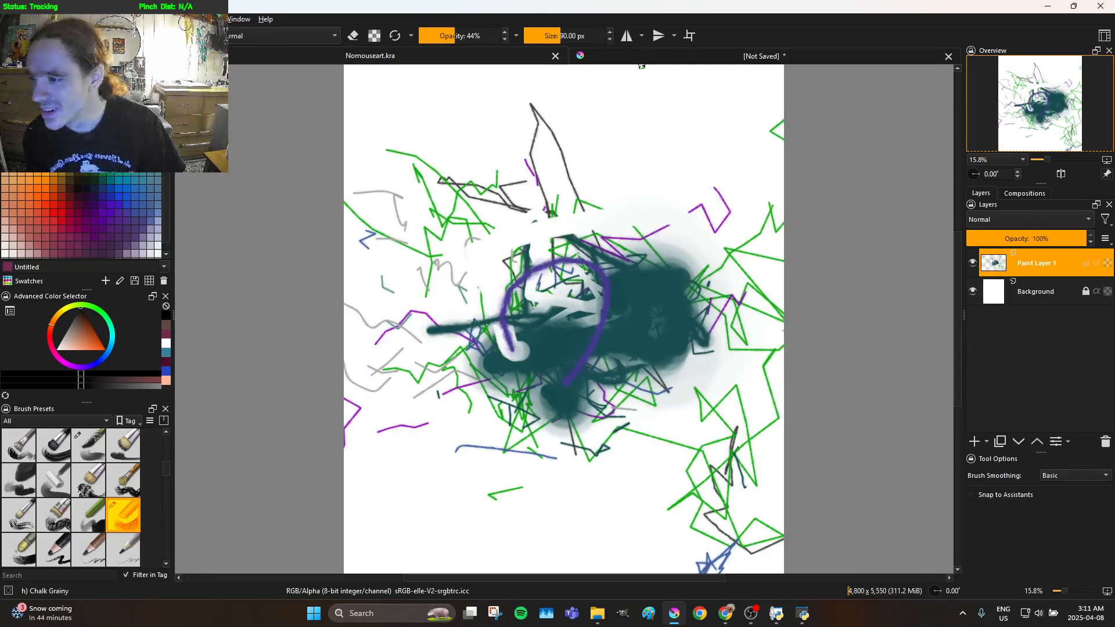
drag(145, 2, 0, 23)
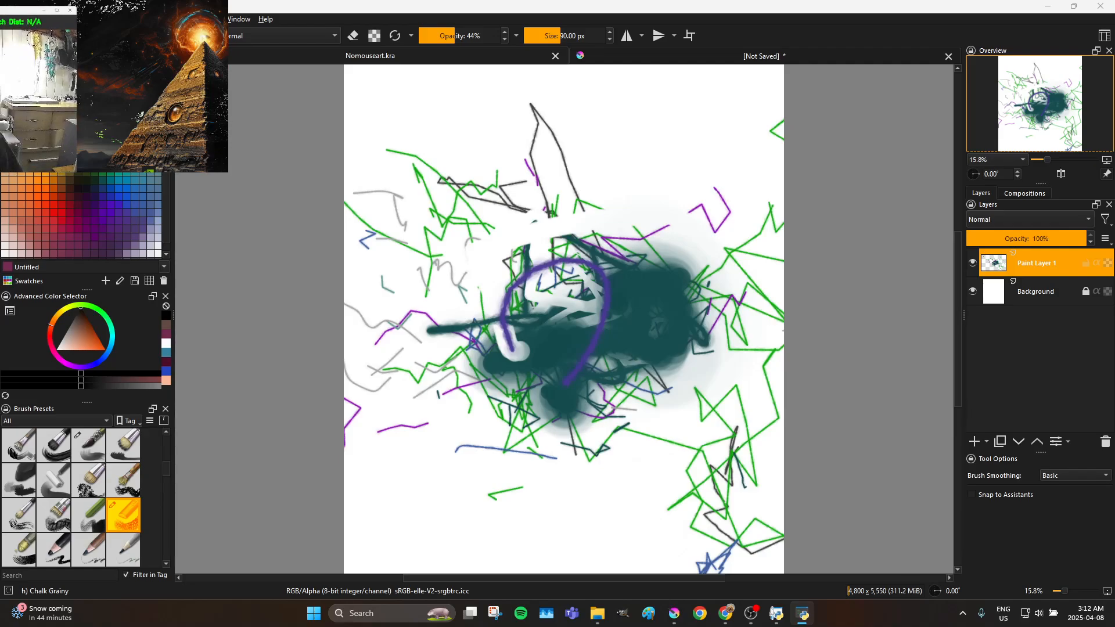
drag(124, 8, 147, 5)
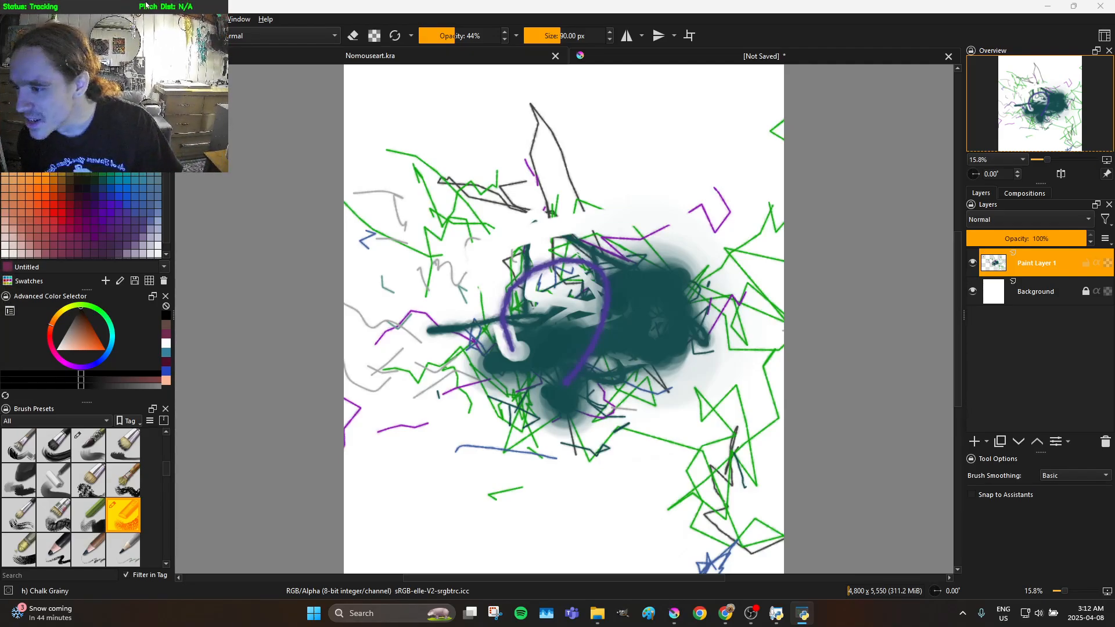
click(632, 54)
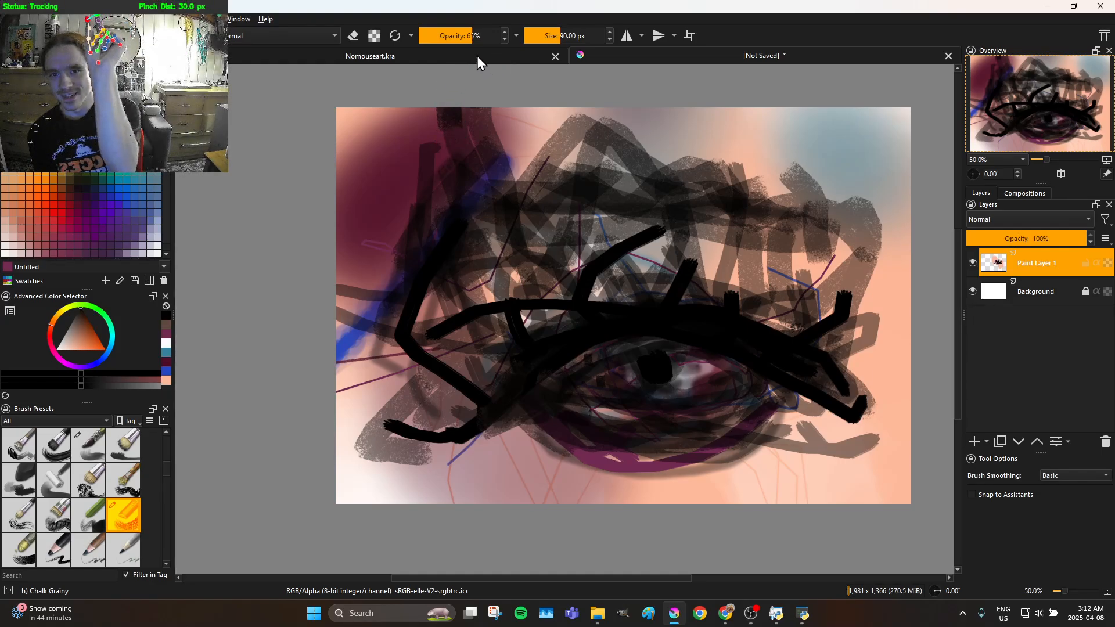
Set the brush opacity to 94% and paint a thick black eyebrow arch that continues down the side of the nose
click(468, 38)
mouse_move(467, 36)
mouse_down()
mouse_move(493, 36)
mouse_move(491, 120)
mouse_up()
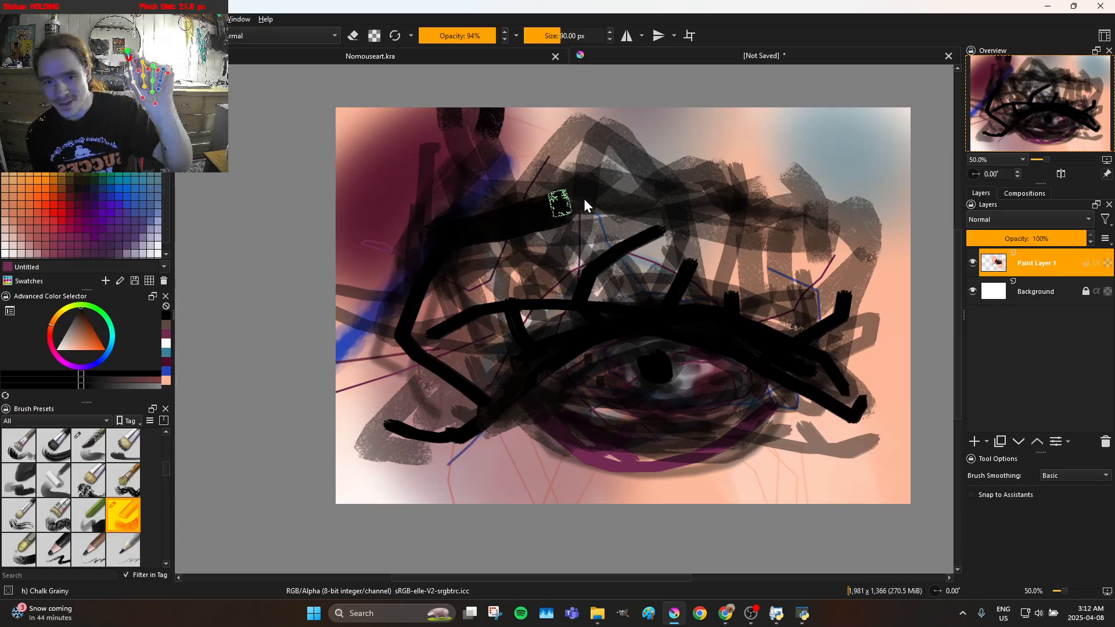
mouse_move(669, 201)
mouse_down()
mouse_move(783, 248)
mouse_move(858, 260)
mouse_move(665, 194)
mouse_move(654, 193)
mouse_move(831, 264)
mouse_move(642, 209)
mouse_up()
drag(558, 190, 403, 281)
mouse_move(400, 346)
mouse_down()
mouse_move(390, 456)
mouse_move(403, 485)
mouse_move(442, 364)
mouse_up()
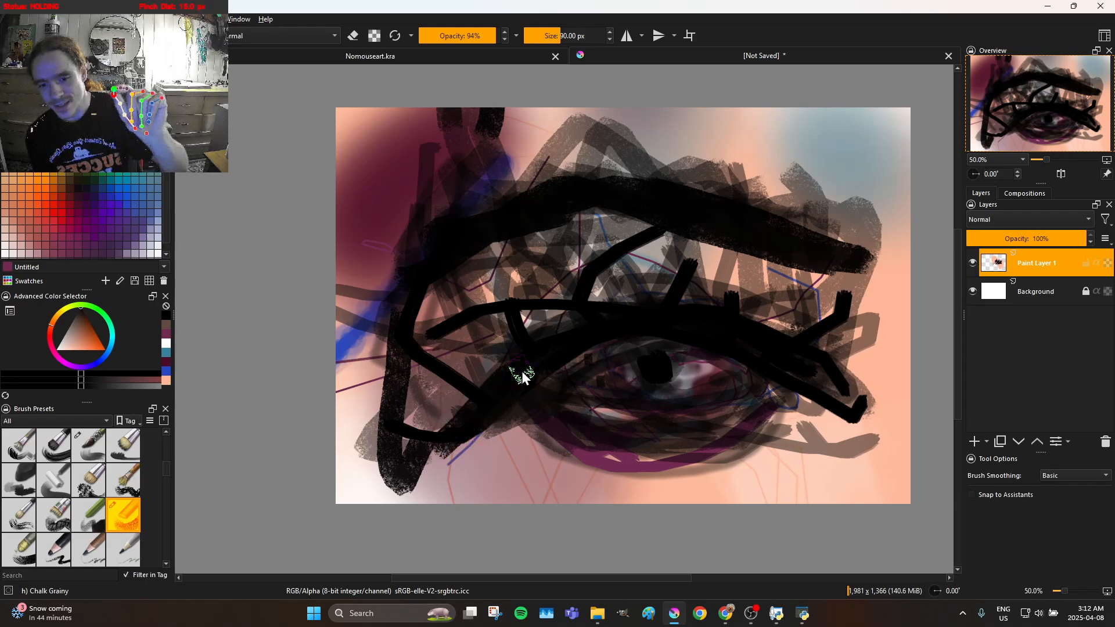
Paint heavy black strokes between the nose bridge, the inner upper lid and the underside of the eyebrow
mouse_move(427, 363)
mouse_down()
mouse_move(443, 373)
mouse_move(463, 353)
mouse_up()
drag(489, 300, 553, 329)
drag(547, 246, 550, 272)
drag(435, 227, 451, 228)
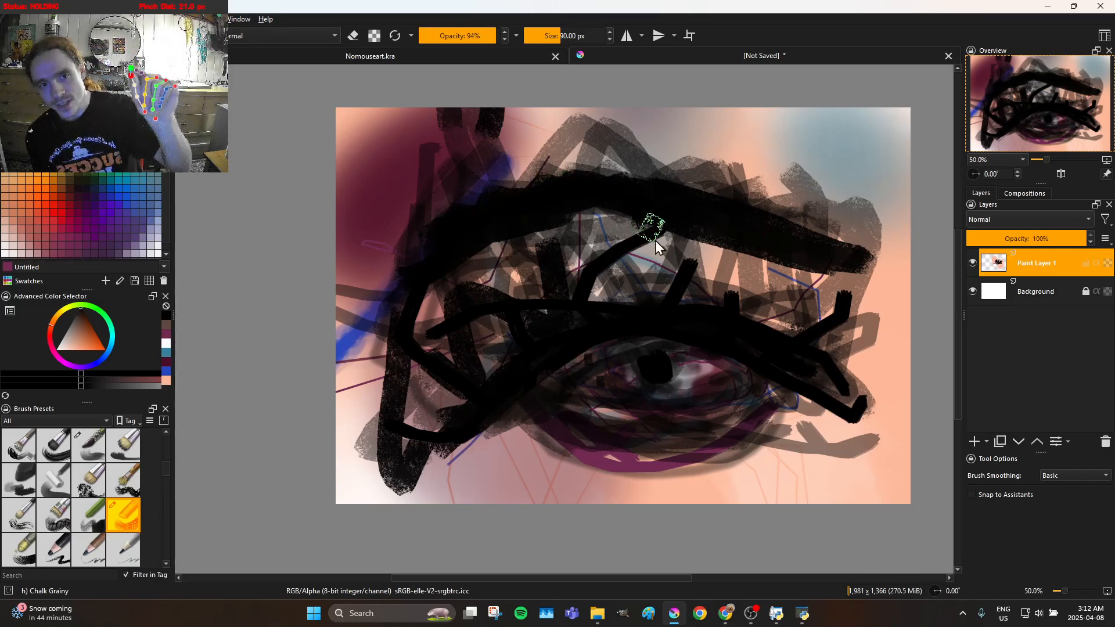
Thicken the eyebrow's middle and outer end with black strokes, and darken the area over the pupil
mouse_move(687, 214)
mouse_down()
mouse_move(697, 248)
mouse_move(740, 243)
mouse_move(796, 235)
mouse_move(791, 206)
mouse_move(788, 244)
mouse_up()
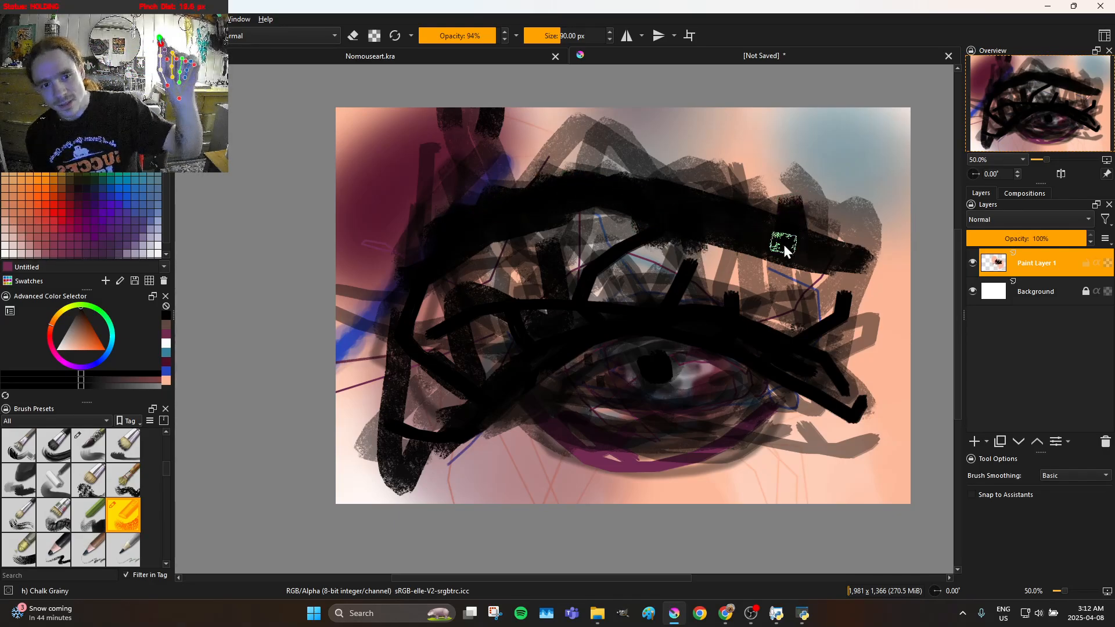
mouse_move(854, 246)
mouse_down()
mouse_move(810, 219)
mouse_move(809, 235)
mouse_move(774, 231)
mouse_move(691, 176)
mouse_up()
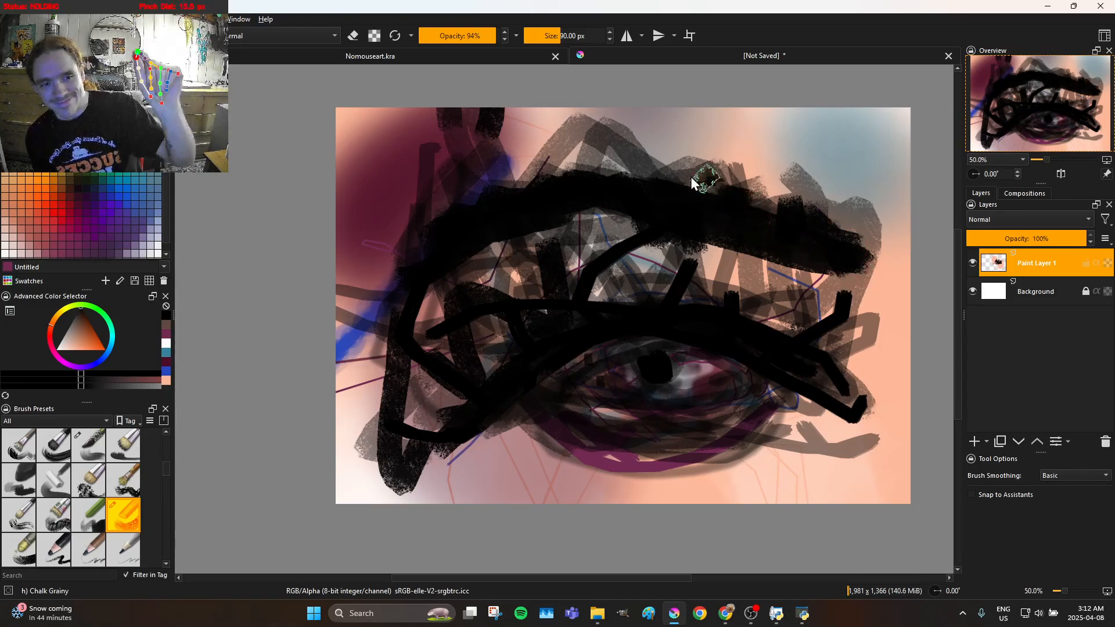
mouse_move(620, 191)
mouse_down()
mouse_move(650, 210)
mouse_move(628, 244)
mouse_move(638, 290)
mouse_move(630, 350)
mouse_move(598, 408)
mouse_move(612, 411)
mouse_move(619, 307)
mouse_up()
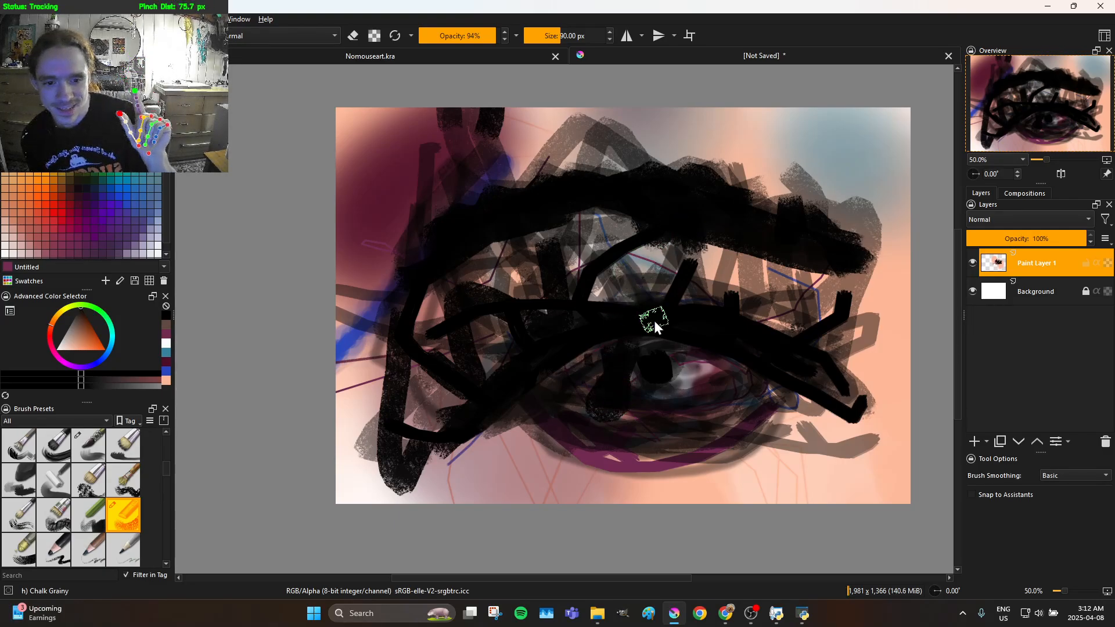
mouse_move(655, 381)
mouse_down()
mouse_move(677, 356)
mouse_move(656, 336)
mouse_up()
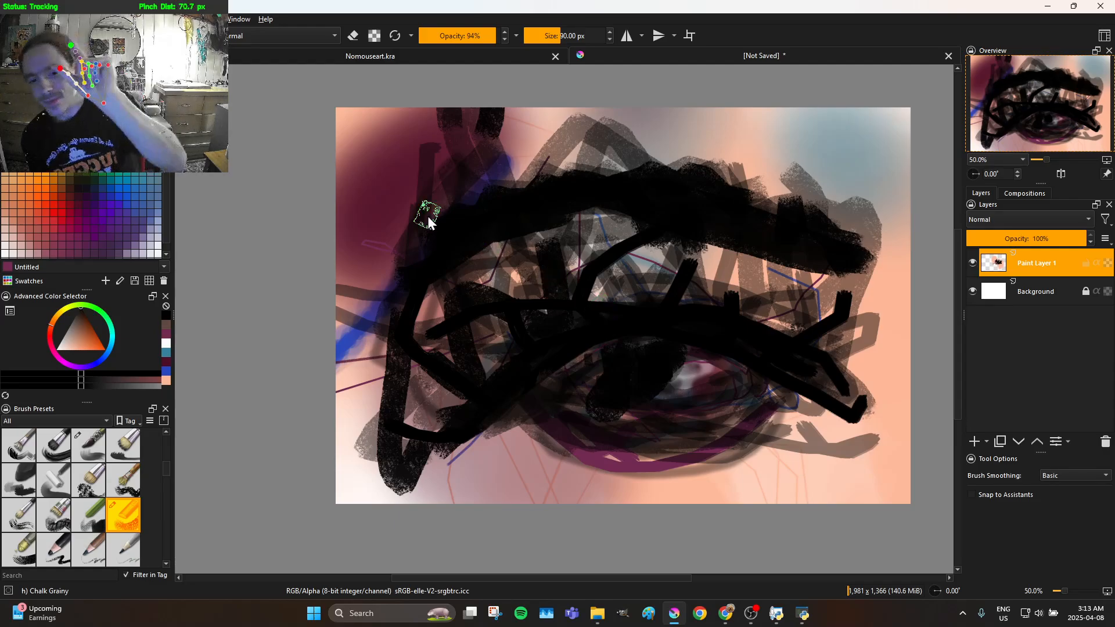
Change the painting colour to a pale pinkish white and fill the inner corner and the eyeball with thick strokes
click(70, 361)
mouse_move(68, 353)
mouse_down()
mouse_move(76, 344)
mouse_move(60, 351)
mouse_up()
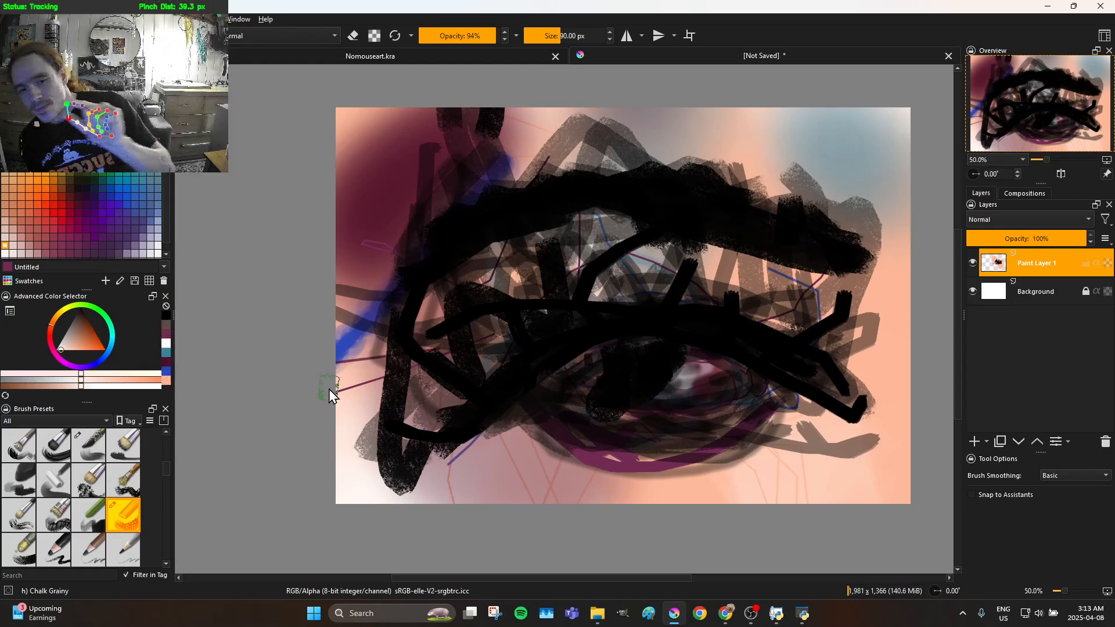
drag(538, 392, 567, 372)
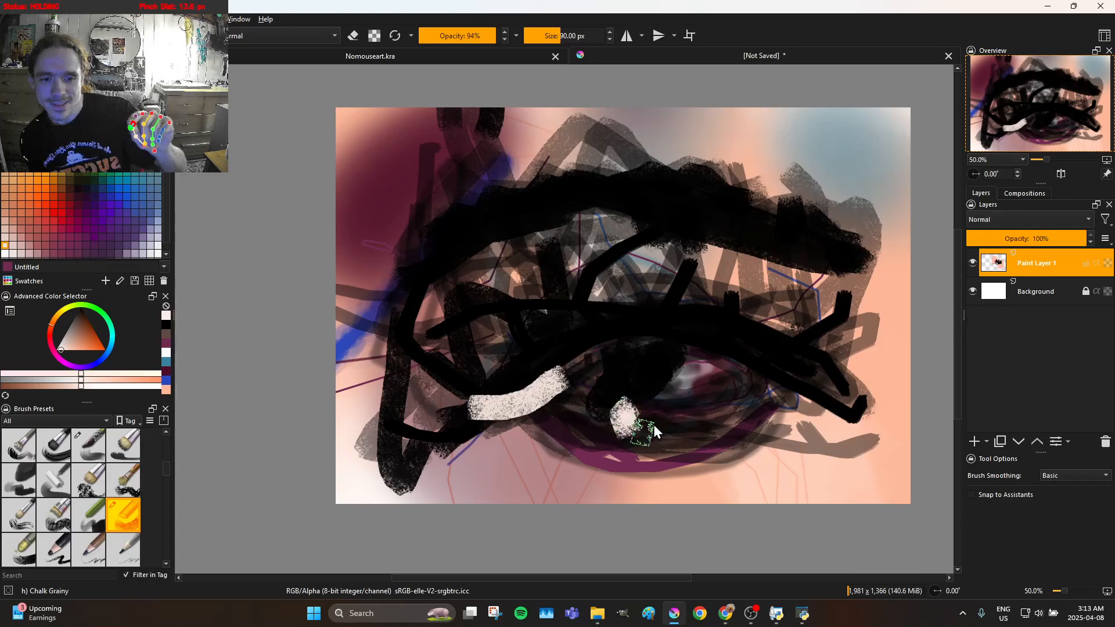
mouse_move(644, 399)
mouse_down()
mouse_move(676, 397)
mouse_move(655, 379)
mouse_move(642, 428)
mouse_move(664, 461)
mouse_up()
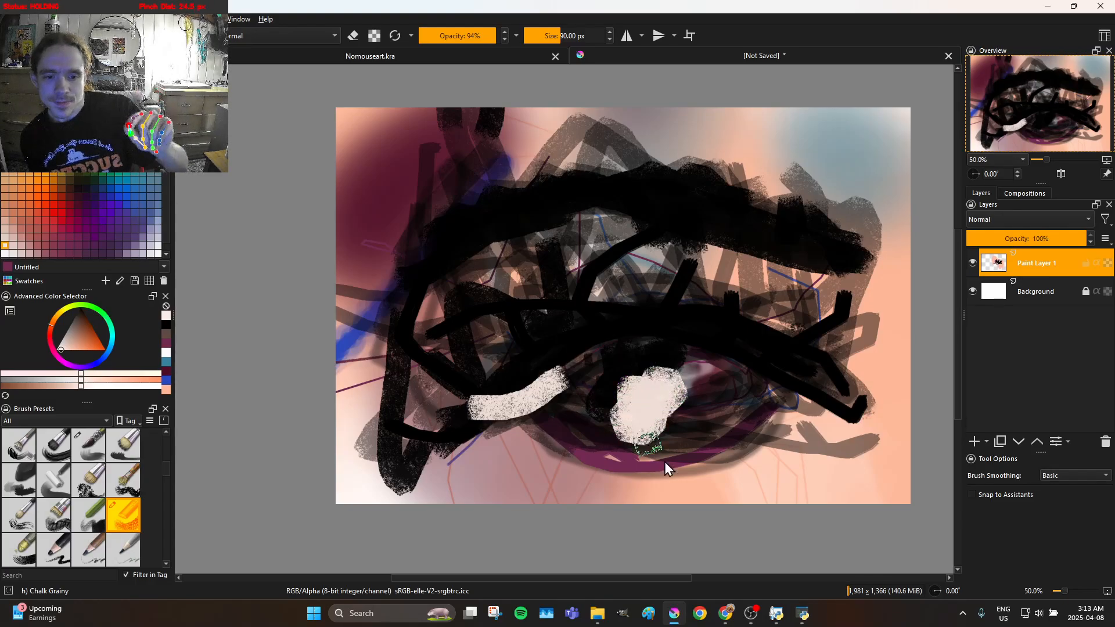
mouse_move(659, 413)
mouse_down()
mouse_move(583, 352)
mouse_move(642, 347)
mouse_move(670, 370)
mouse_move(642, 428)
mouse_move(623, 428)
mouse_move(650, 402)
mouse_move(711, 415)
mouse_move(719, 434)
mouse_move(694, 424)
mouse_move(662, 381)
mouse_move(767, 391)
mouse_move(748, 371)
mouse_up()
mouse_move(629, 343)
mouse_down()
mouse_move(580, 392)
mouse_move(586, 413)
mouse_move(652, 430)
mouse_move(691, 426)
mouse_up()
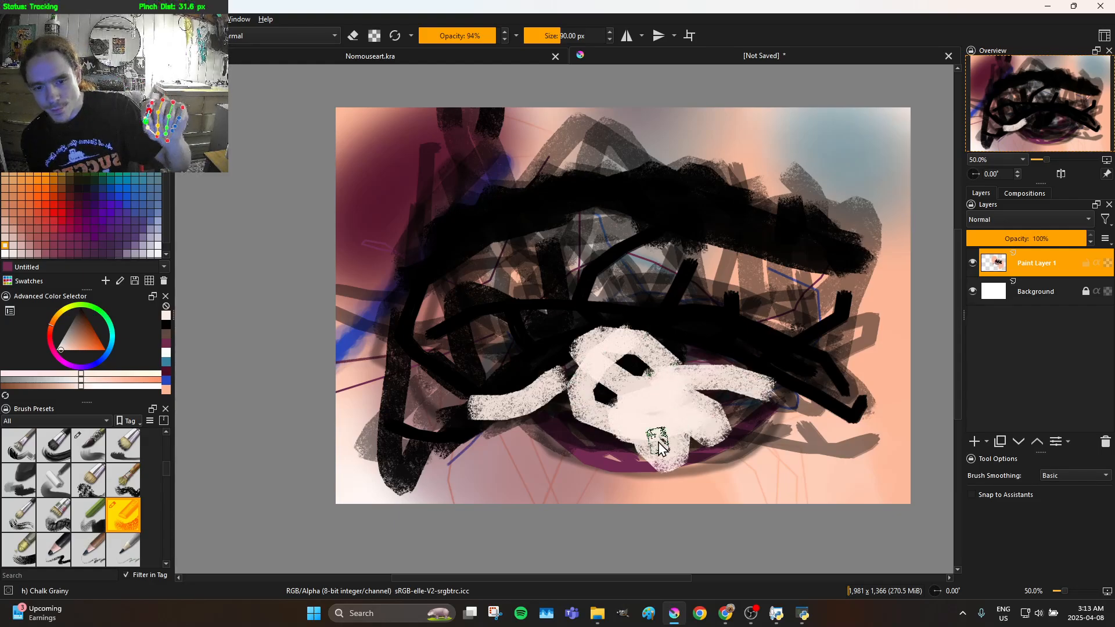
mouse_move(609, 434)
mouse_down()
mouse_move(727, 444)
mouse_move(747, 418)
mouse_move(685, 416)
mouse_move(660, 395)
mouse_move(655, 362)
mouse_move(705, 366)
mouse_move(649, 350)
mouse_move(584, 356)
mouse_move(609, 379)
mouse_move(664, 376)
mouse_up()
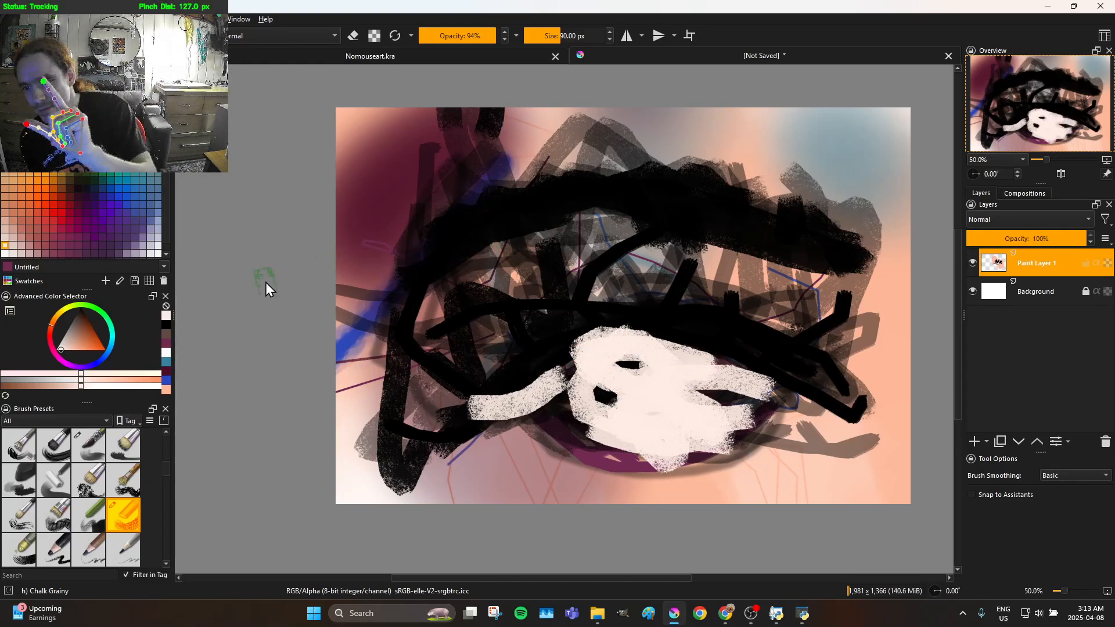
Change the painting colour back to black and paint a round pupil in the white eyeball
mouse_move(62, 380)
mouse_down()
mouse_move(59, 392)
mouse_move(81, 367)
mouse_up()
drag(92, 326, 78, 297)
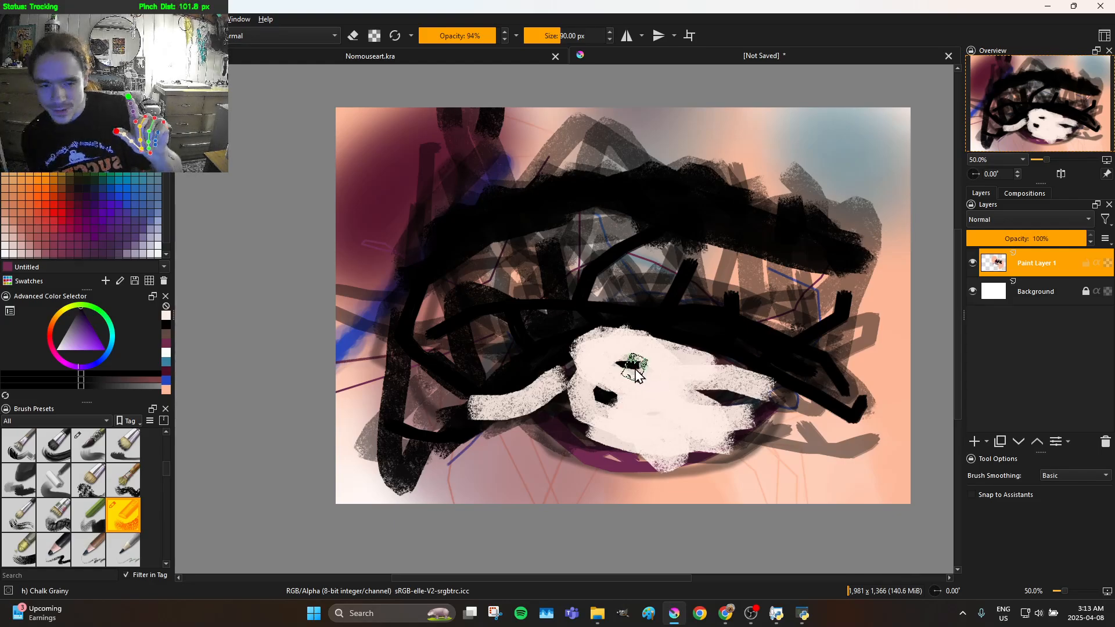
drag(633, 413, 642, 369)
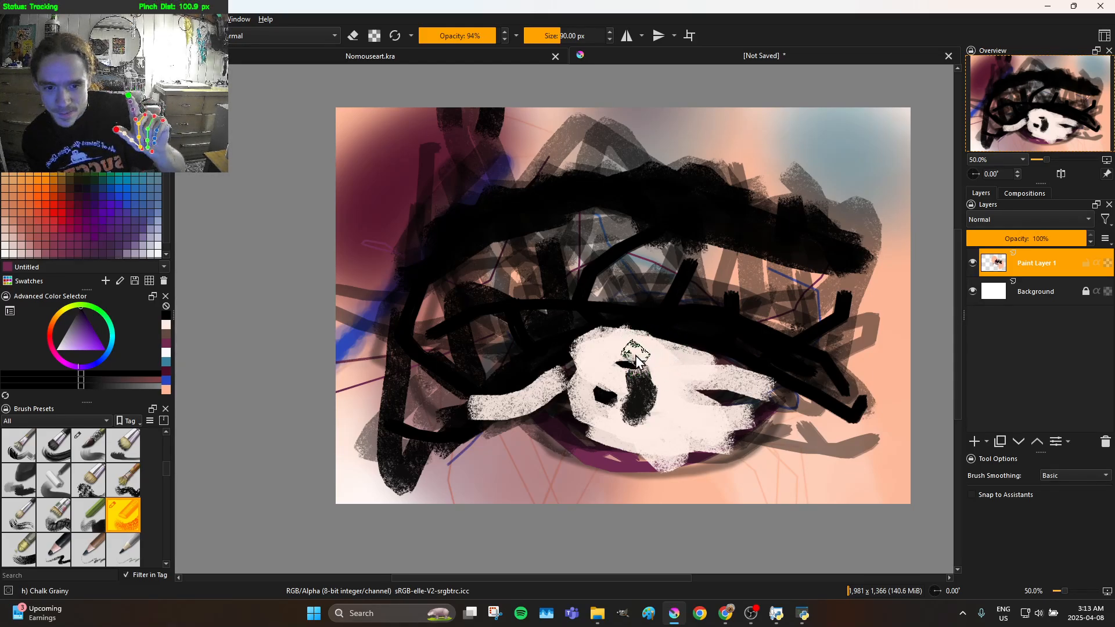
mouse_move(639, 406)
mouse_down()
mouse_move(629, 429)
mouse_move(622, 412)
mouse_move(637, 424)
mouse_move(653, 405)
mouse_move(627, 383)
mouse_move(644, 391)
mouse_move(649, 376)
mouse_move(611, 377)
mouse_move(613, 396)
mouse_move(635, 413)
mouse_move(644, 404)
mouse_move(622, 373)
mouse_up()
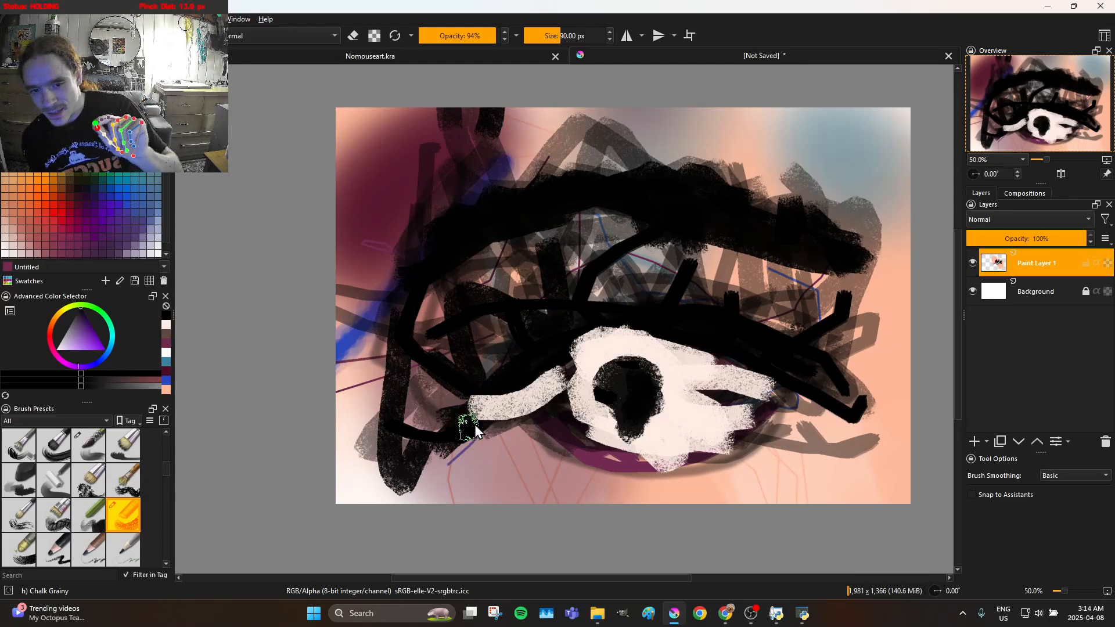
Outline the white eyeball with thick black strokes along the upper lid, the inner corner and the lower lid
drag(498, 401, 534, 365)
drag(600, 347, 685, 337)
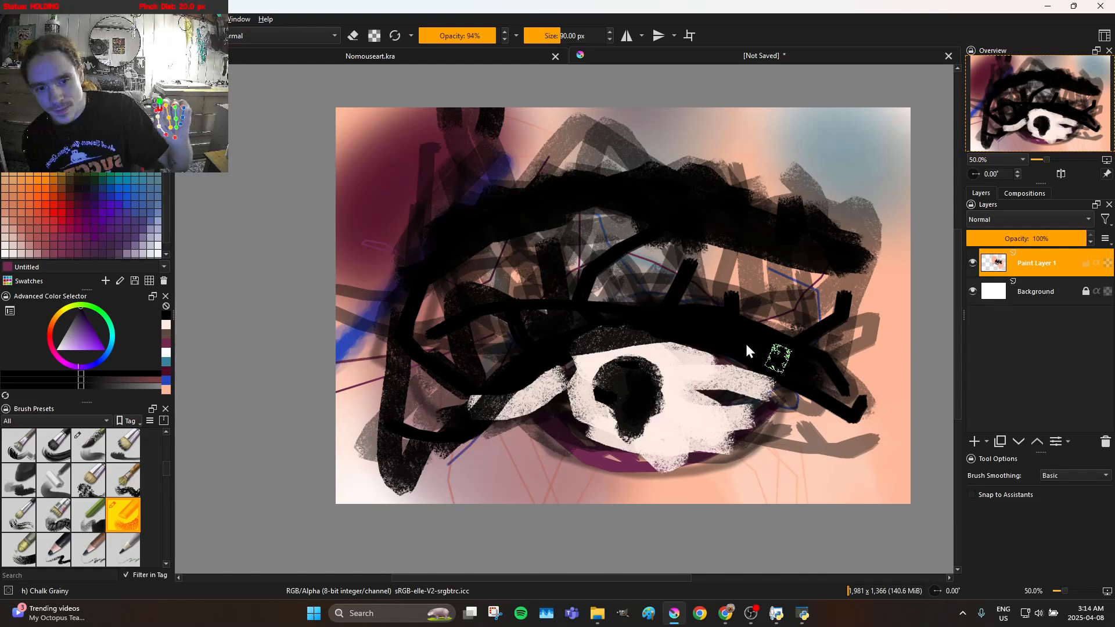
drag(632, 313, 539, 348)
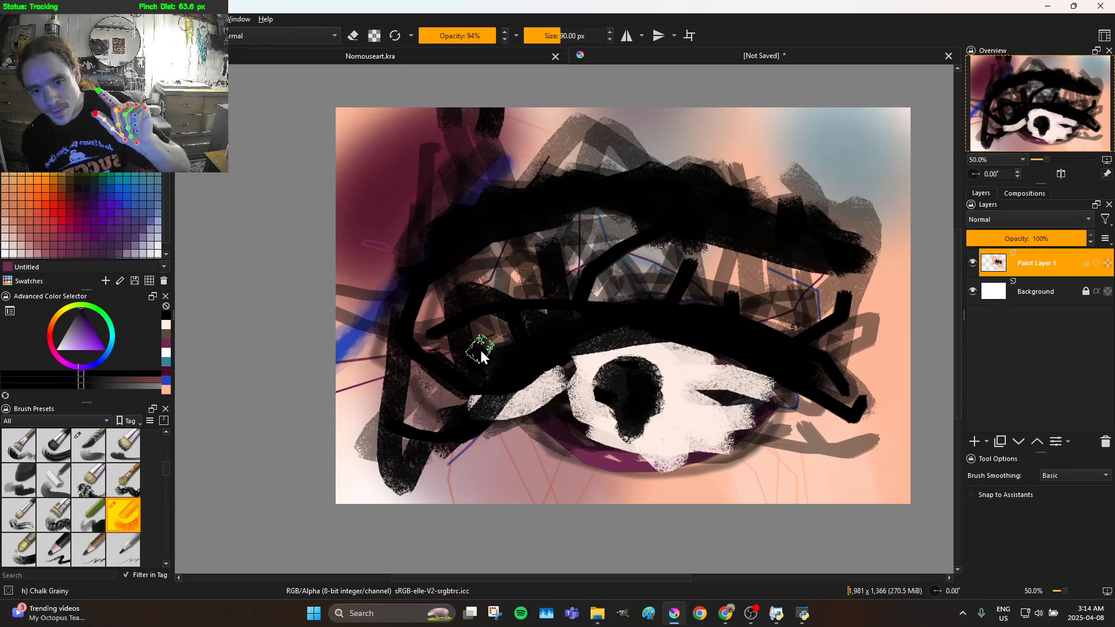
mouse_move(493, 410)
mouse_down()
mouse_move(568, 450)
mouse_move(621, 460)
mouse_move(678, 446)
mouse_move(785, 381)
mouse_up()
mouse_move(715, 439)
mouse_down()
mouse_move(647, 464)
mouse_move(580, 465)
mouse_move(513, 433)
mouse_up()
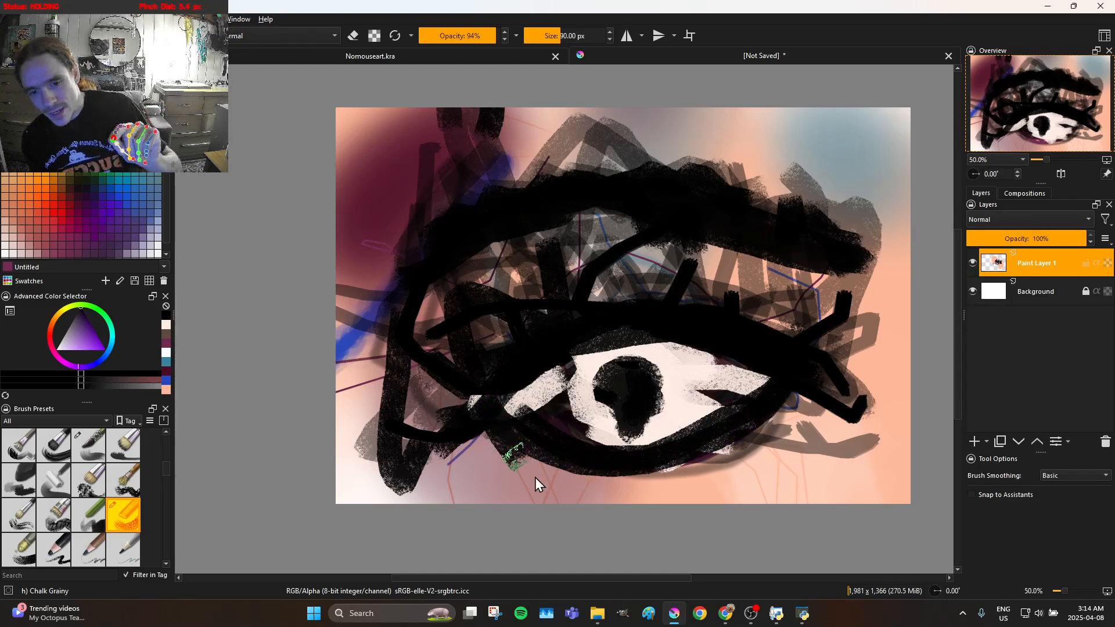
Paint a second curved black stroke beneath the lower lid and a short black stroke off the pupil's lower edge
drag(653, 506, 709, 468)
mouse_move(835, 380)
mouse_down()
mouse_move(810, 424)
mouse_move(733, 472)
mouse_move(616, 461)
mouse_move(589, 436)
mouse_up()
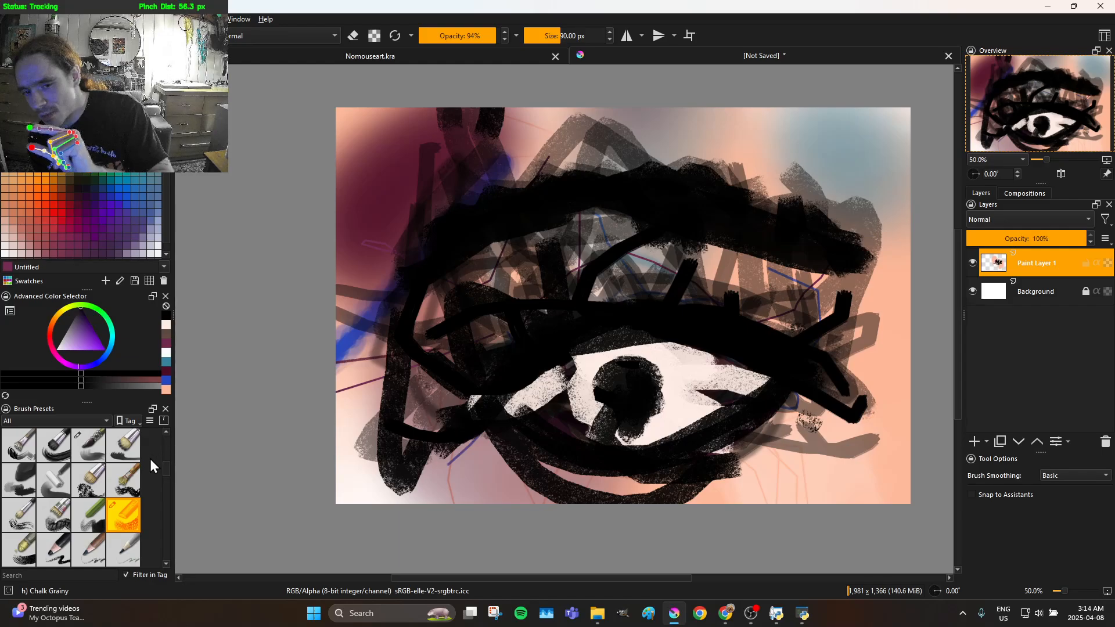
Switch to the Dry Bristles Eroded brush, set the colour to white and repaint the eyeball around the pupil and along the upper lid
click(135, 488)
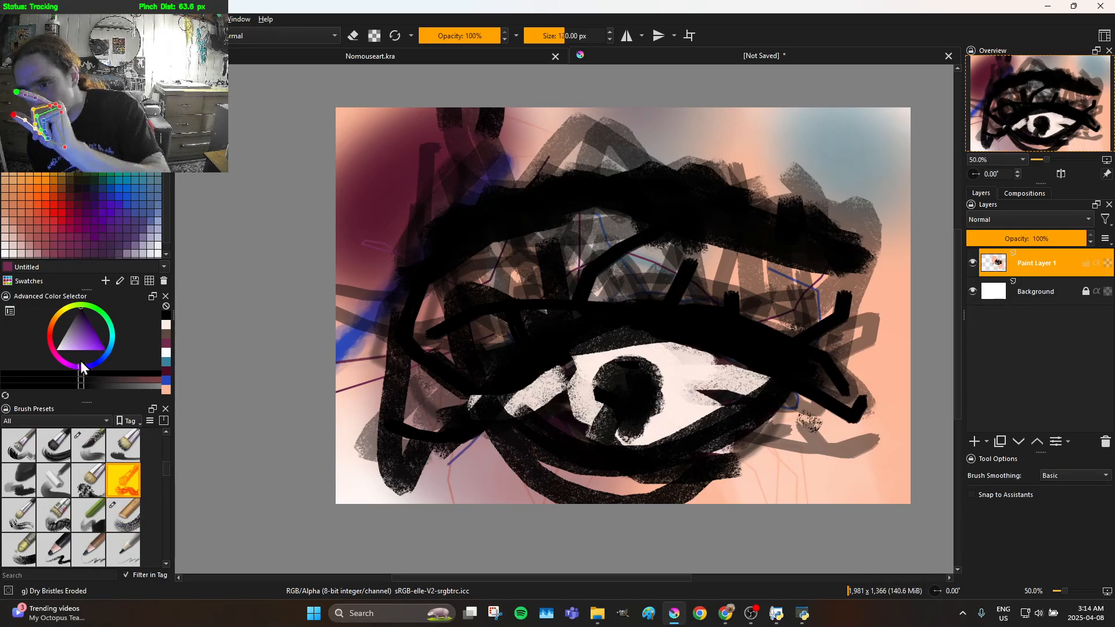
click(66, 376)
drag(54, 353, 314, 347)
click(108, 381)
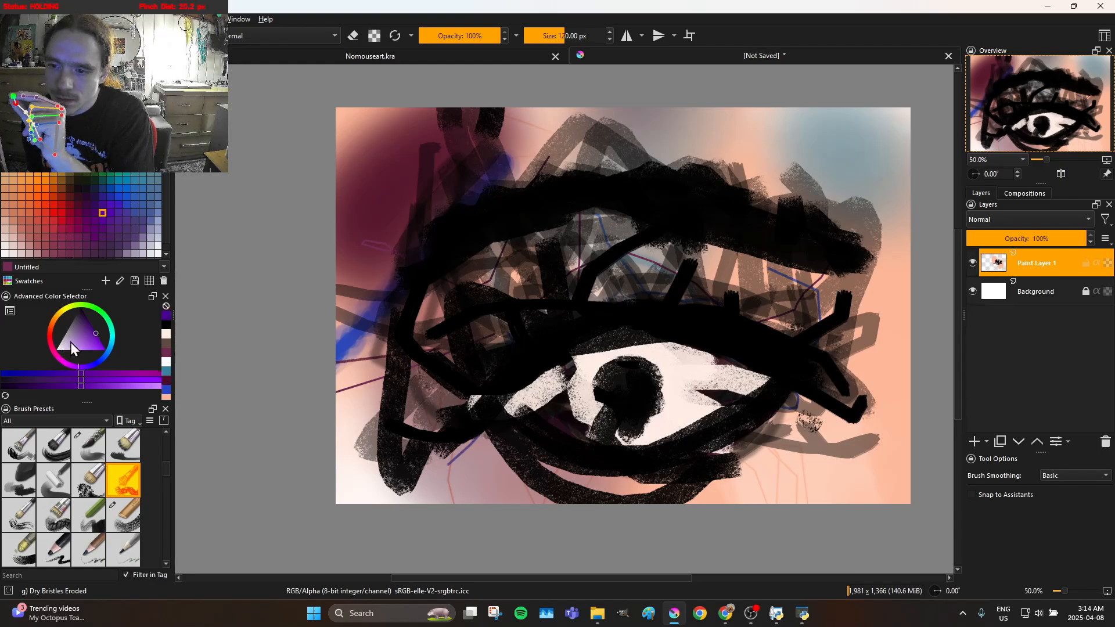
click(82, 324)
drag(82, 325, 68, 341)
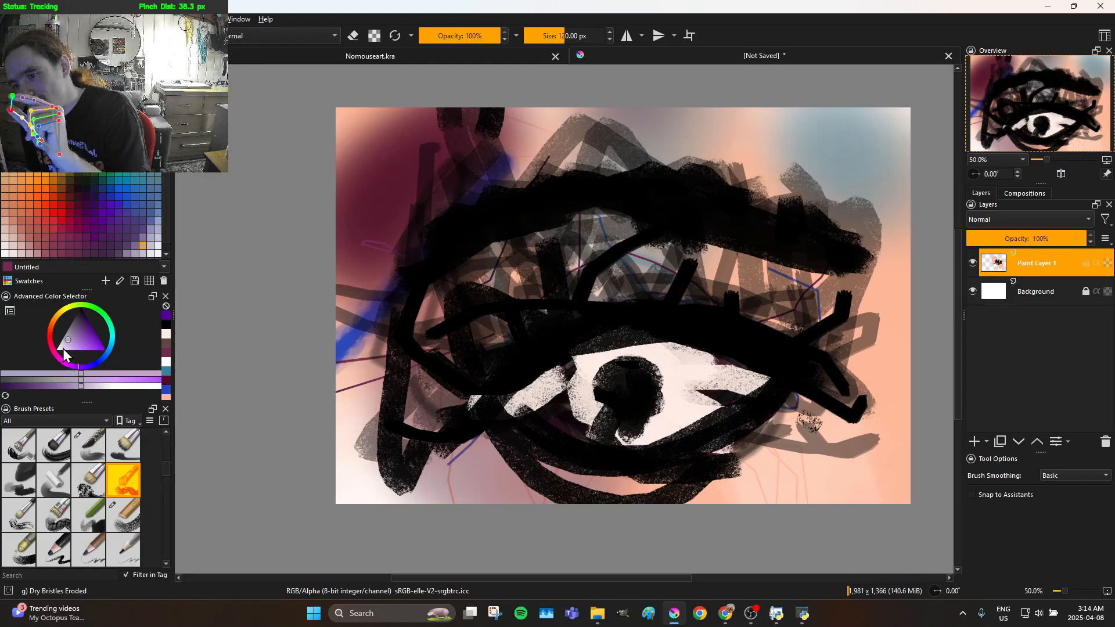
click(64, 363)
mouse_move(65, 347)
mouse_down()
mouse_move(75, 337)
mouse_move(46, 367)
mouse_up()
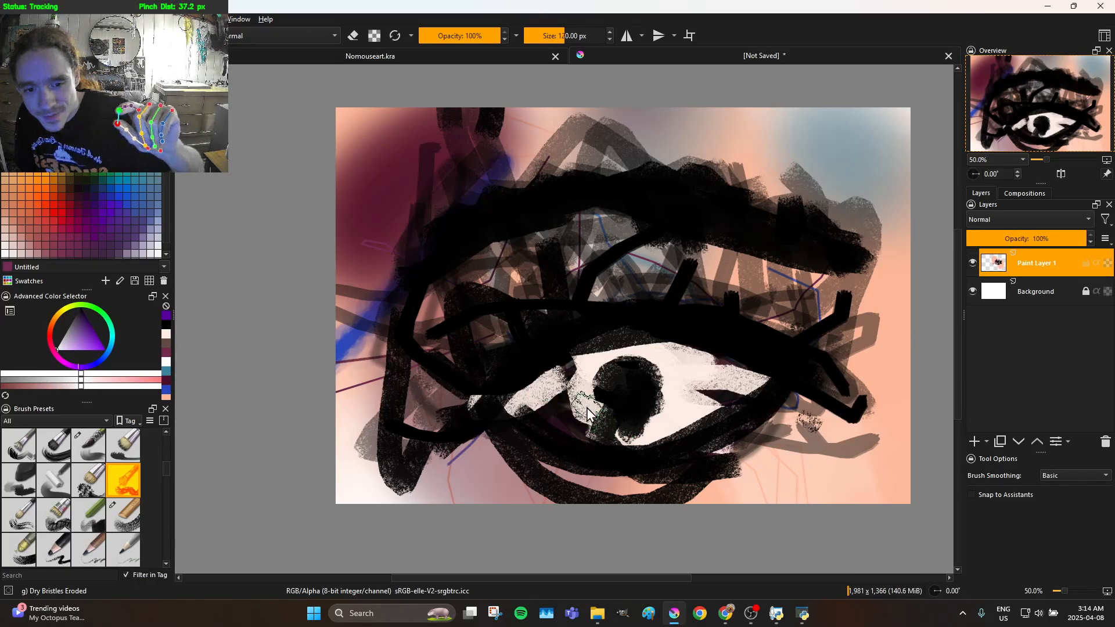
mouse_move(559, 397)
mouse_down()
mouse_move(557, 374)
mouse_move(577, 350)
mouse_move(622, 342)
mouse_move(690, 354)
mouse_move(702, 375)
mouse_move(657, 422)
mouse_move(609, 436)
mouse_move(587, 382)
mouse_move(598, 353)
mouse_up()
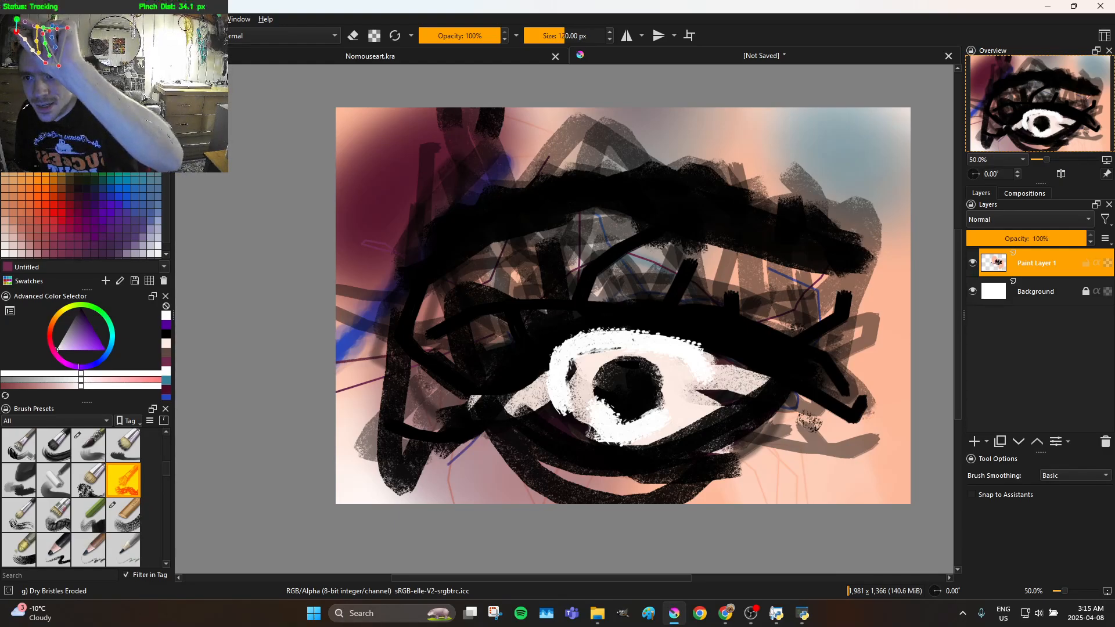
drag(102, 72, 142, 187)
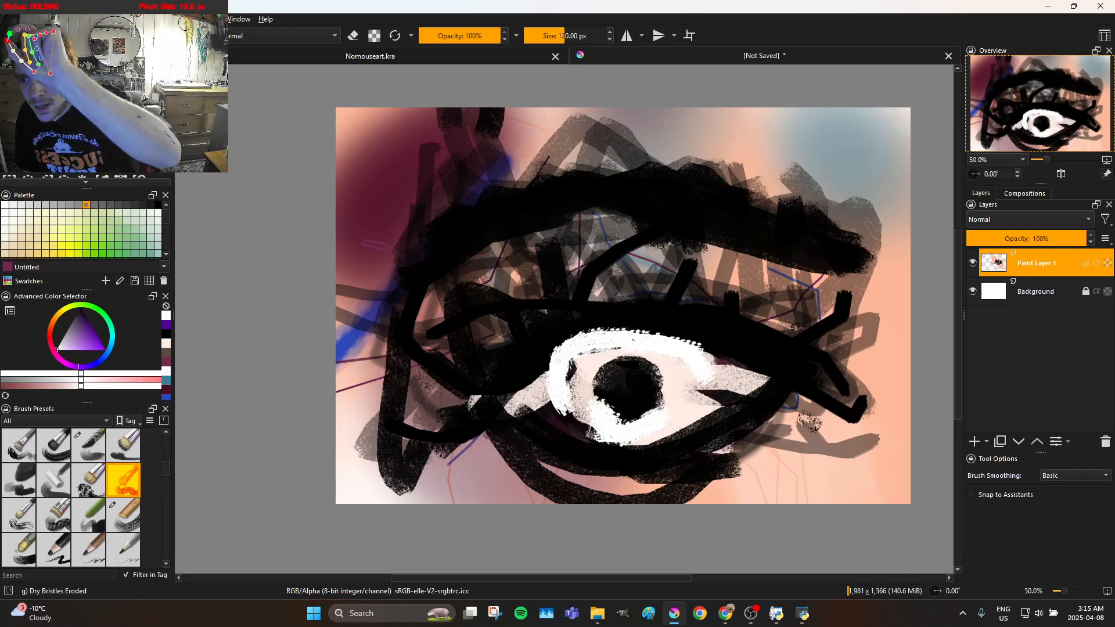
click(46, 119)
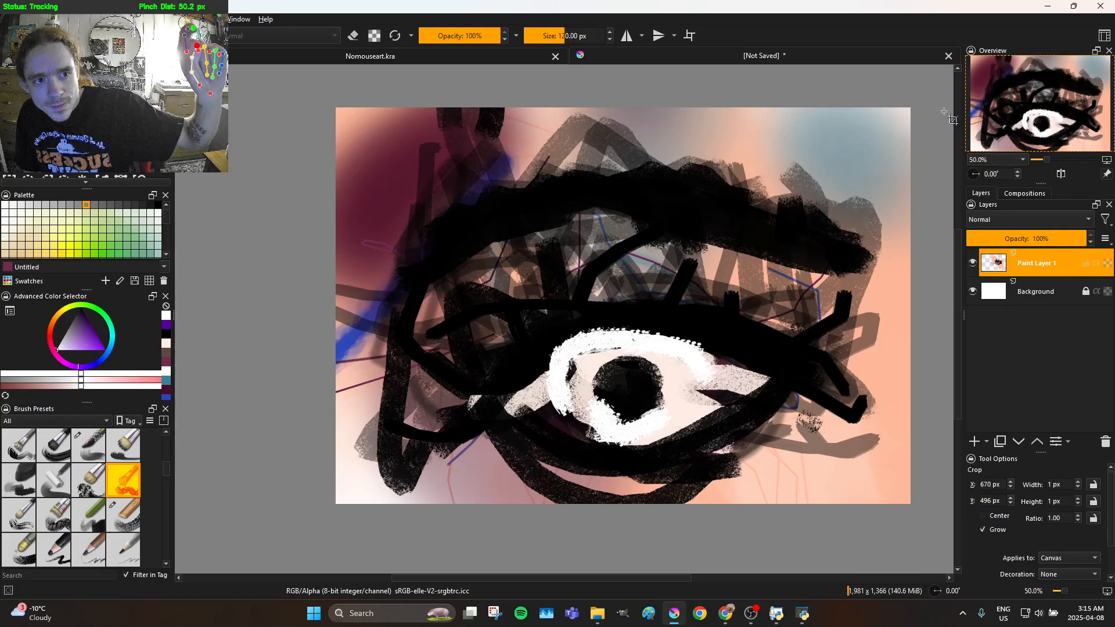
drag(933, 108, 858, 110)
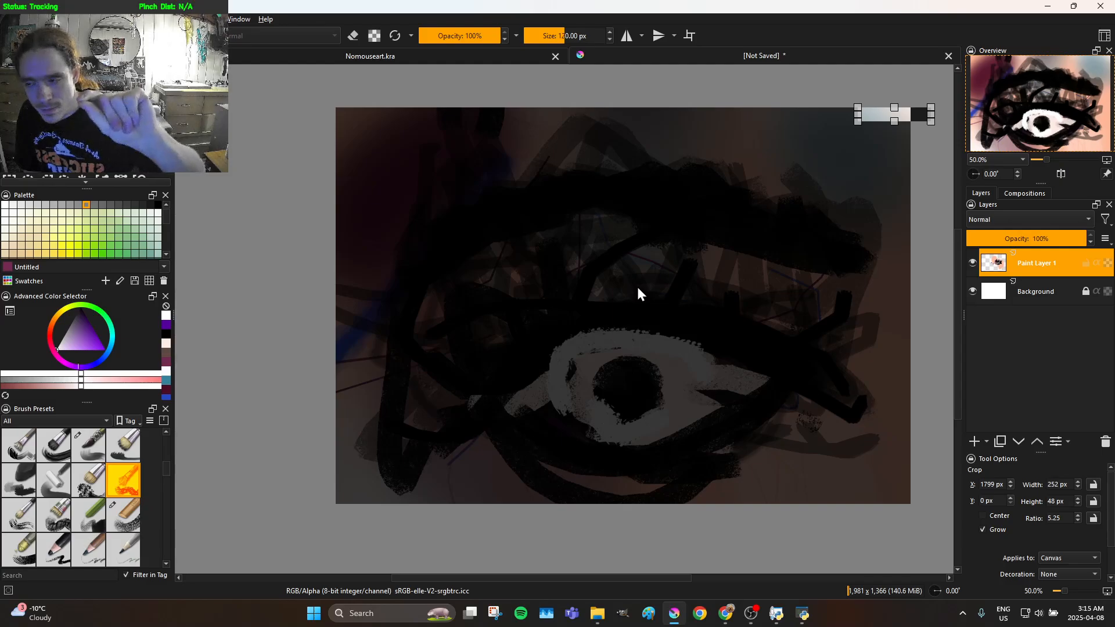
drag(516, 295, 369, 364)
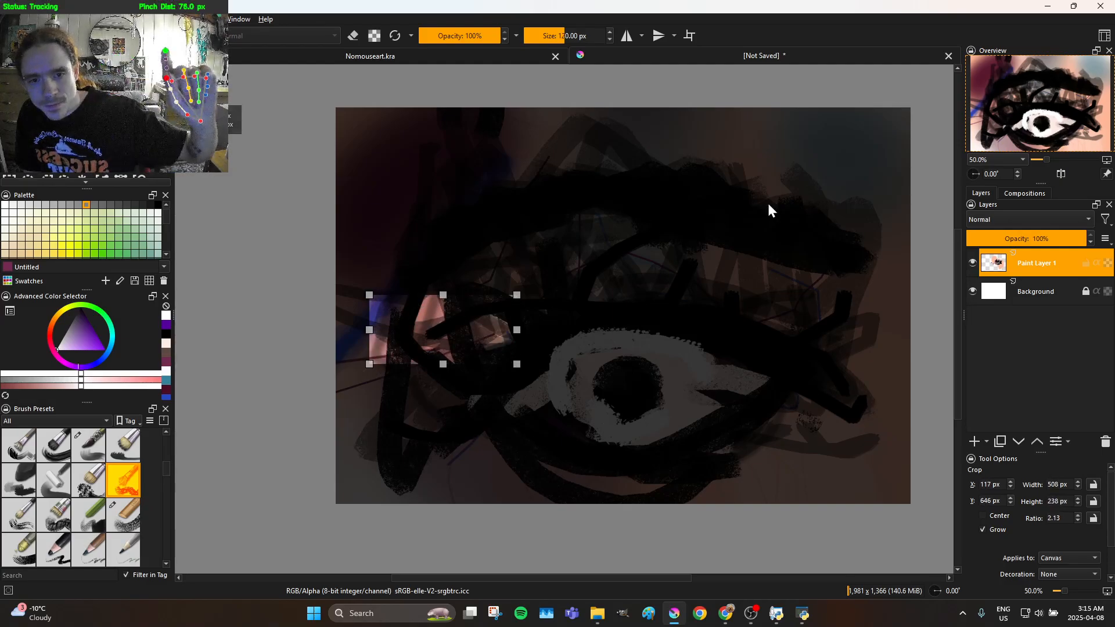
drag(921, 102, 679, 263)
click(467, 400)
drag(468, 400, 334, 466)
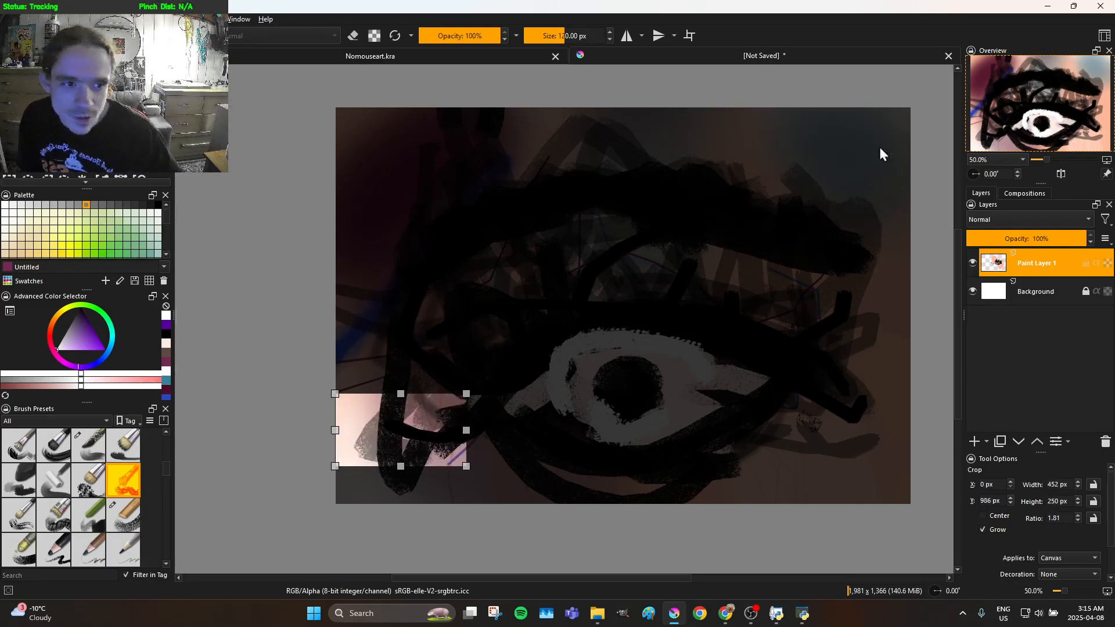
click(914, 80)
drag(926, 84, 381, 380)
scroll(525, 296, down, 1)
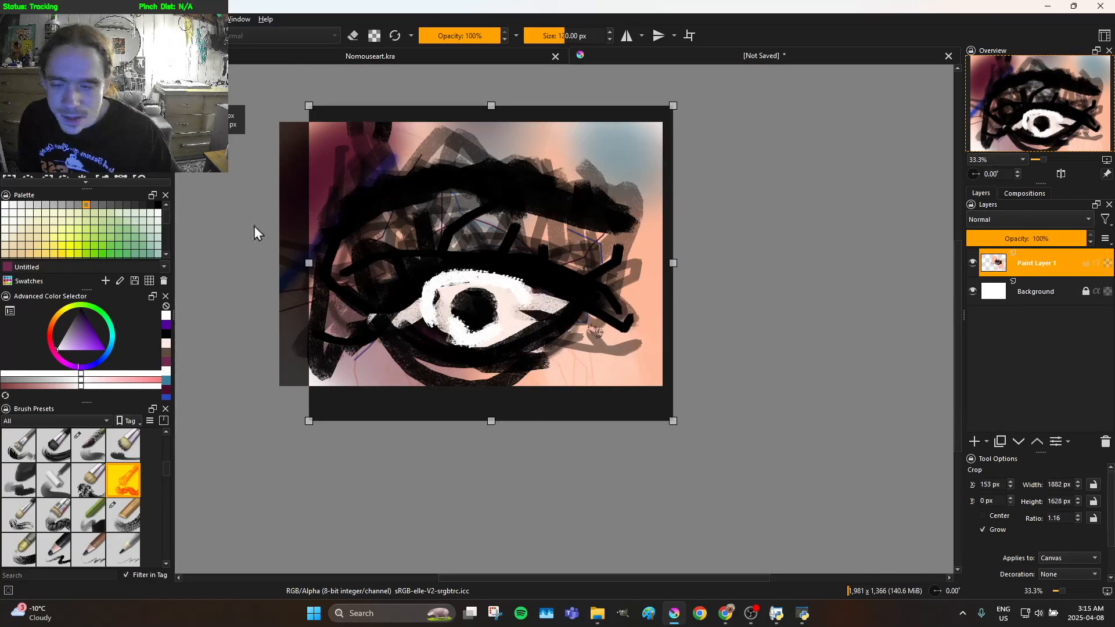
click(235, 158)
scroll(268, 186, down, 1)
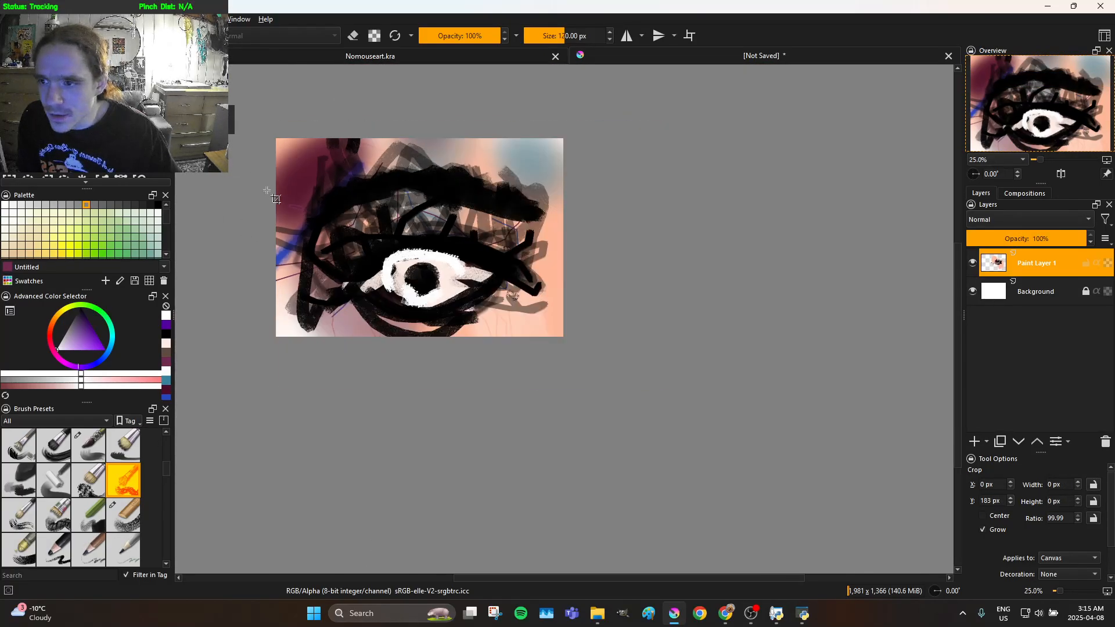
scroll(251, 153, up, 2)
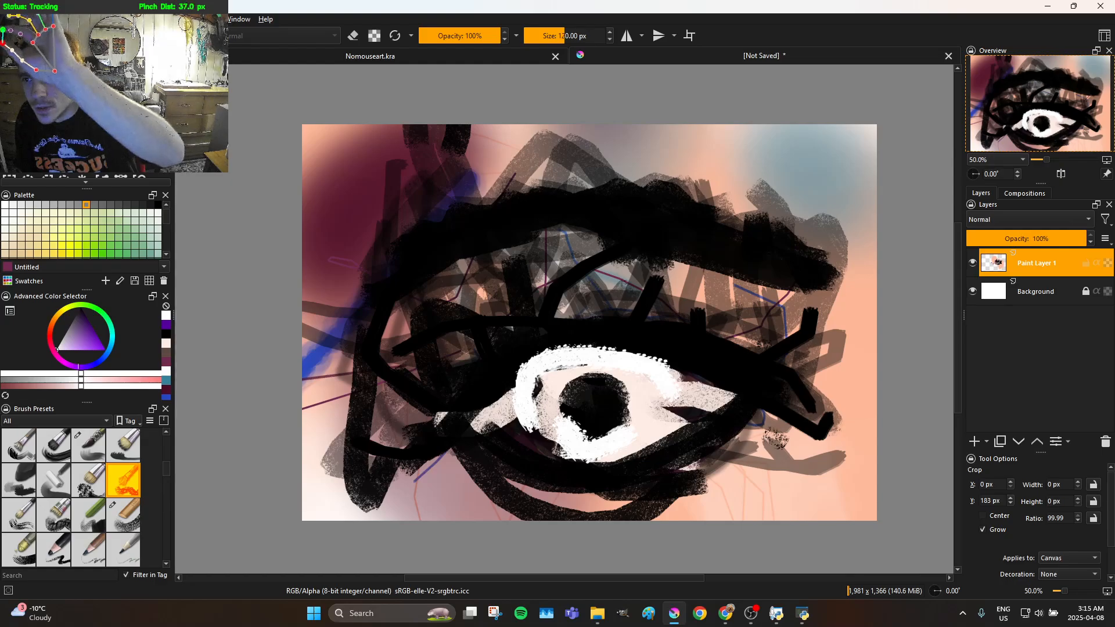
Shift the paint layer's content slightly up and to the left with the Transform tool
key(ctrl+t)
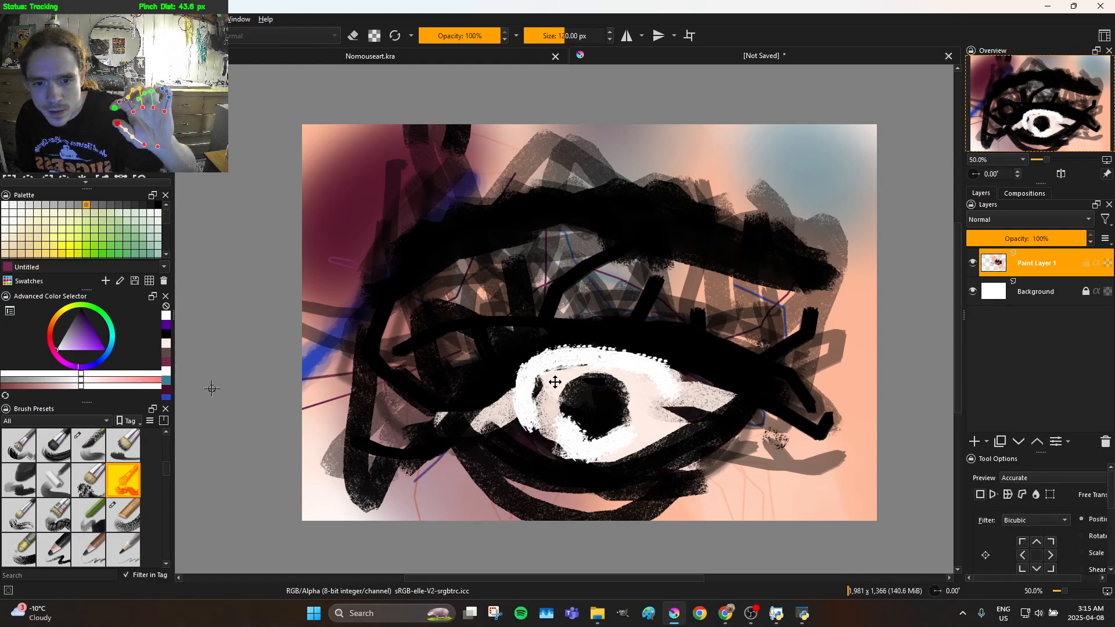
drag(565, 367, 560, 358)
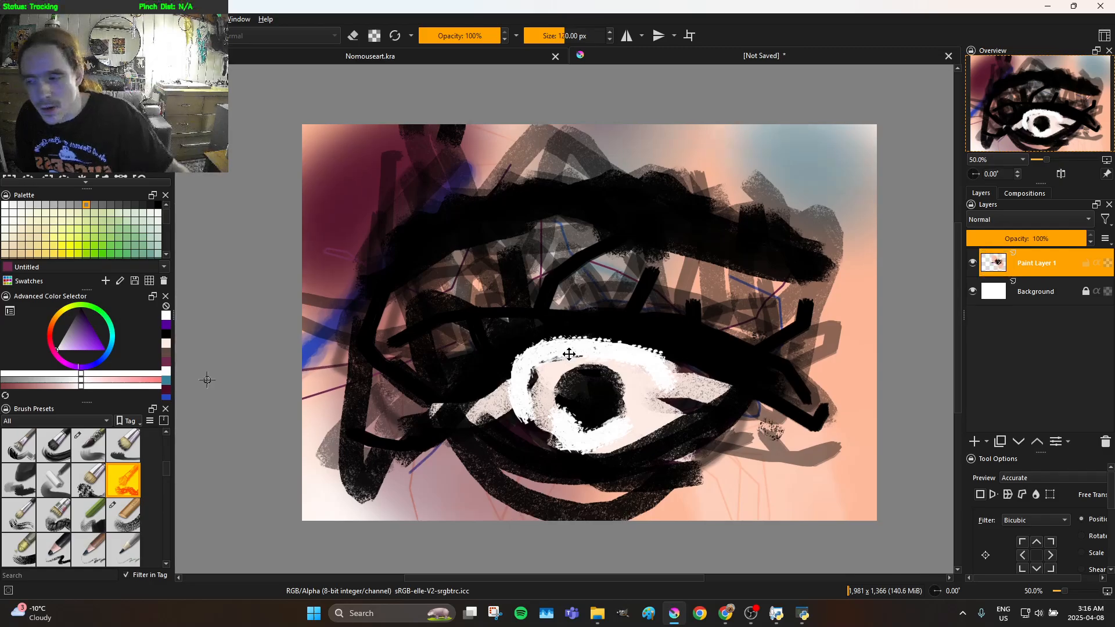
scroll(574, 355, down, 2)
scroll(575, 354, down, 4)
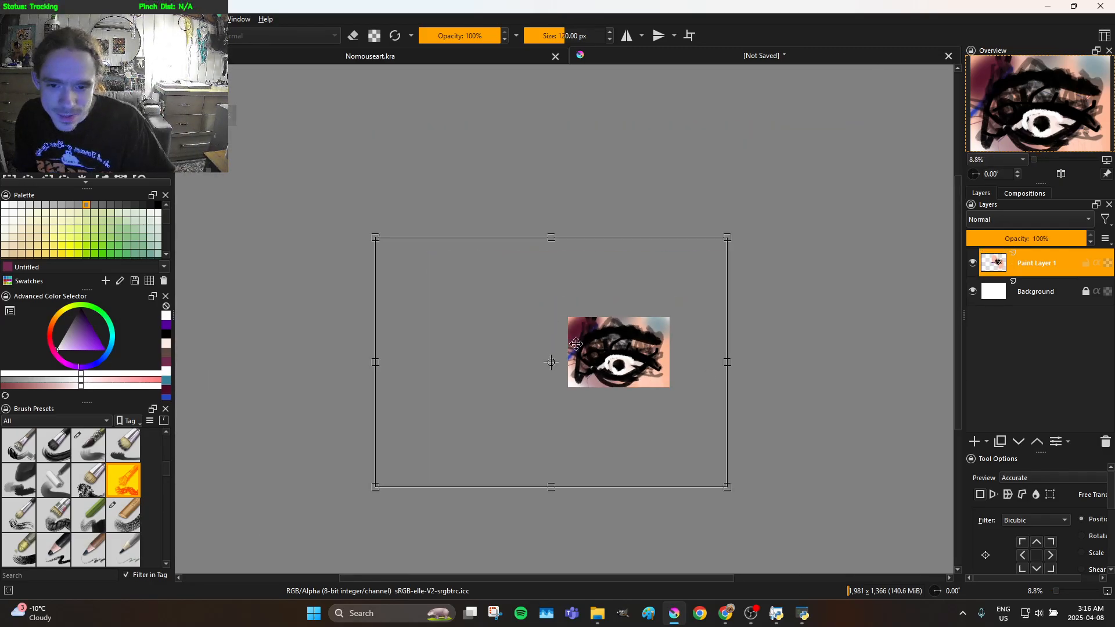
scroll(558, 432, up, 1)
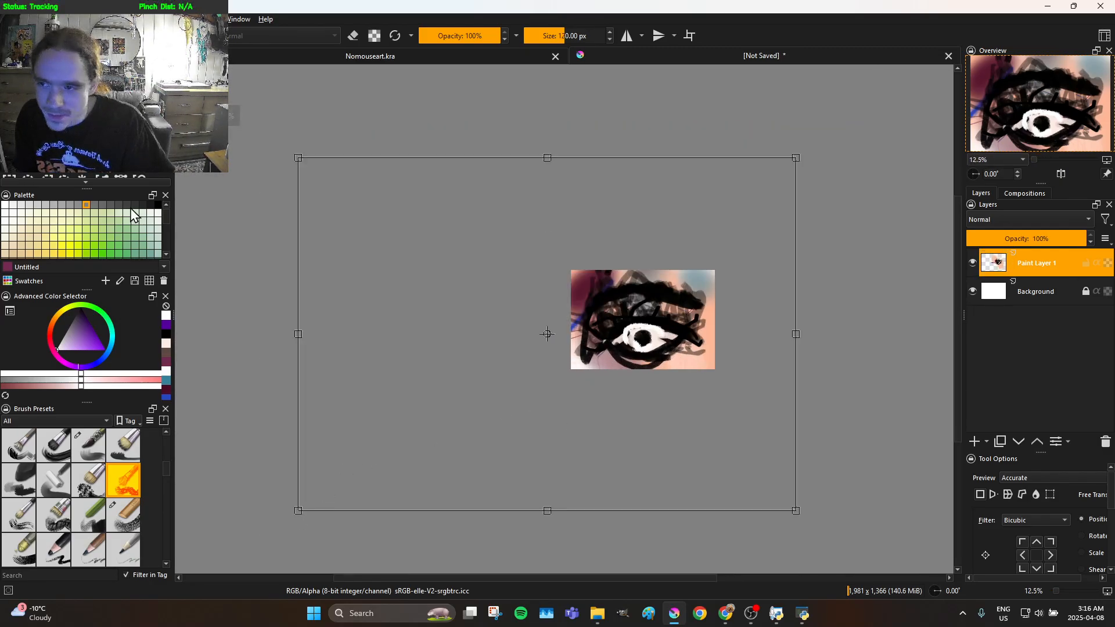
Enlarge the canvas to 4034 x 3728 px with the Crop tool, taking in the paint beyond its edges
key(c)
drag(752, 230, 460, 497)
double_click(488, 474)
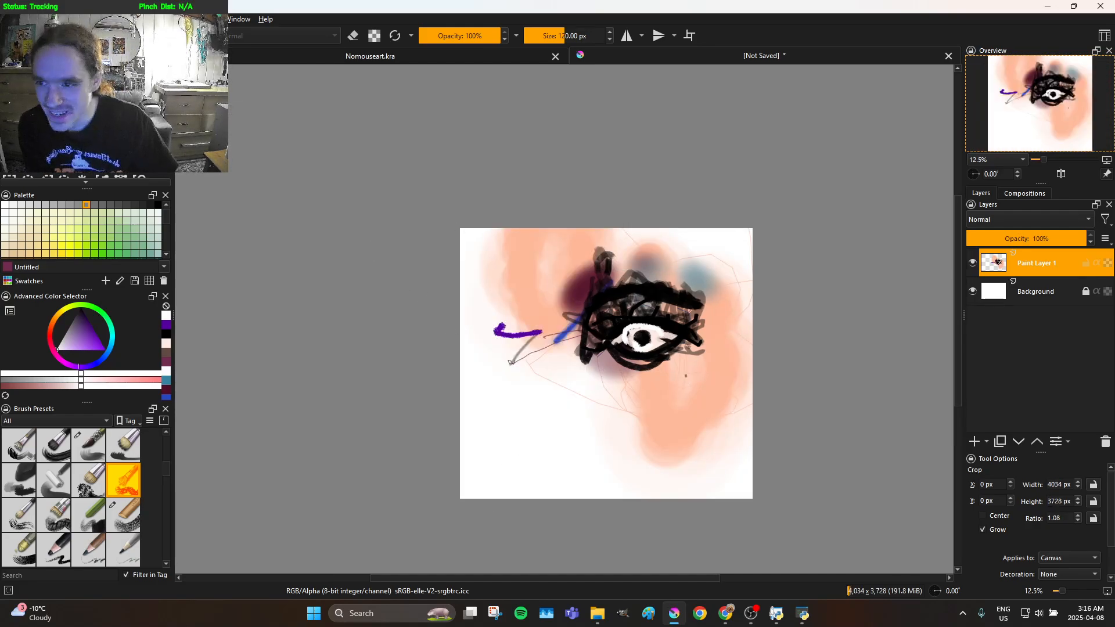
Scale the paint layer down from its lower-left corner with the Transform tool and apply the transformation
key(ctrl+t)
drag(294, 510, 495, 384)
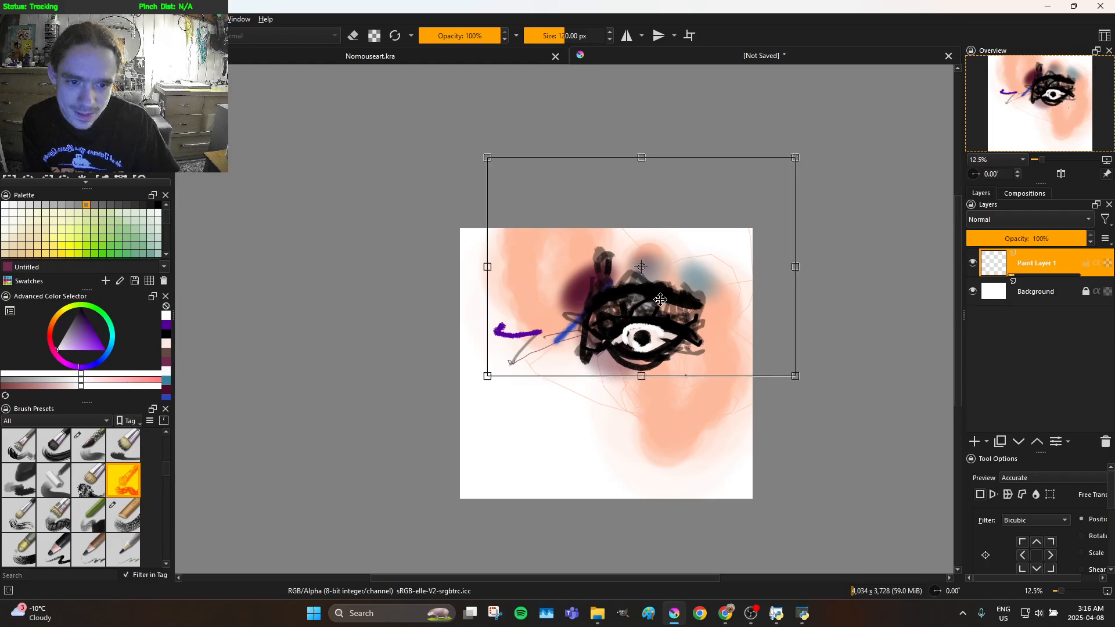
scroll(659, 326, up, 2)
scroll(604, 347, down, 1)
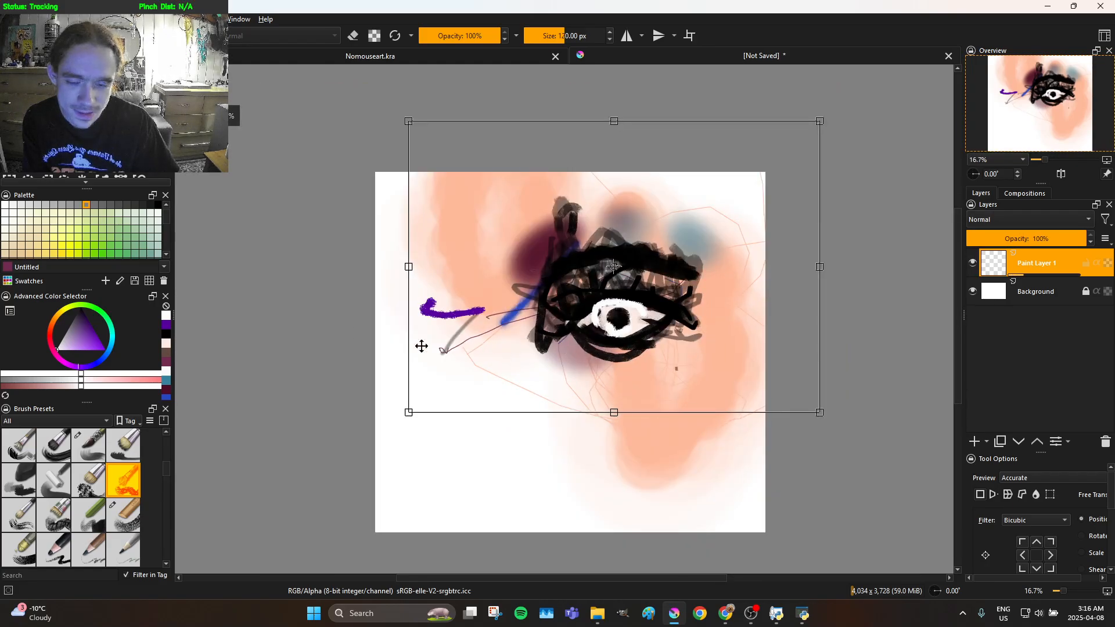
scroll(715, 388, down, 1)
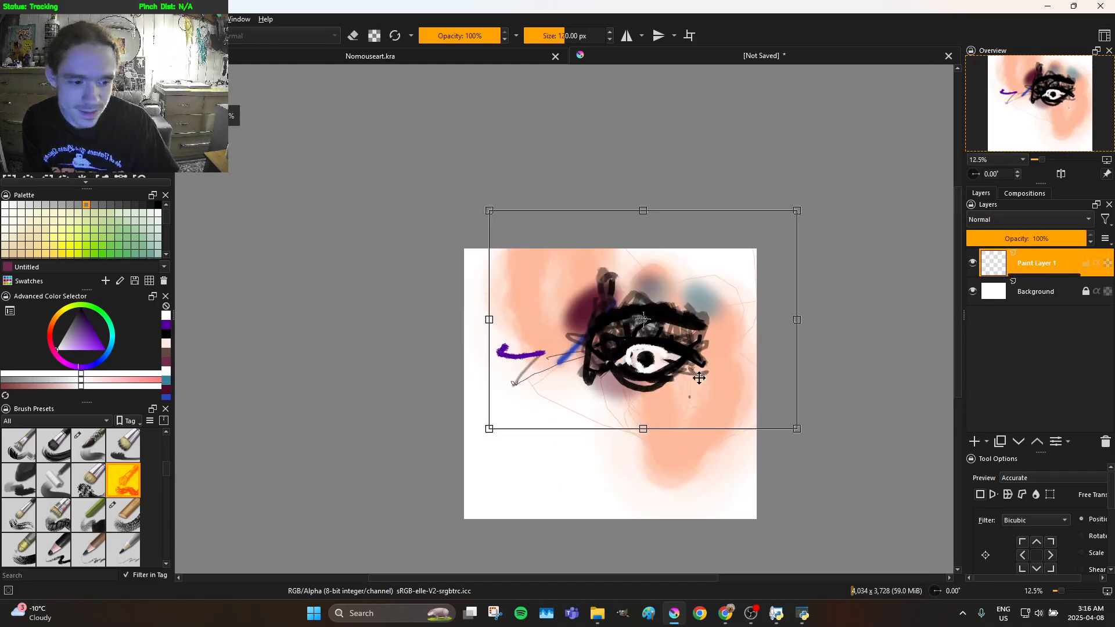
click(64, 158)
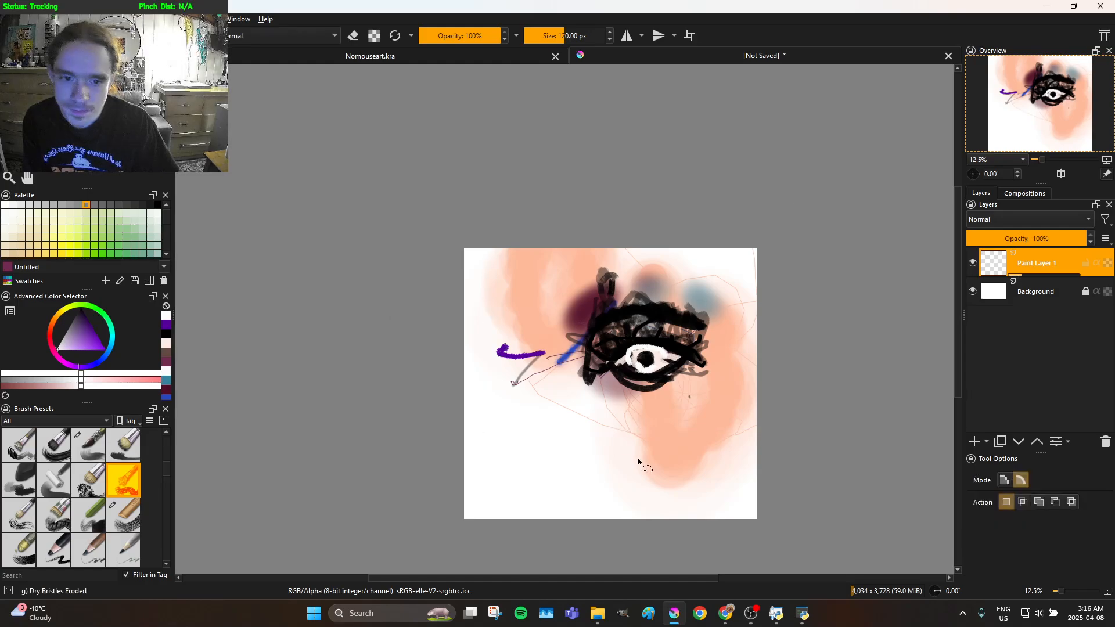
scroll(647, 432, up, 3)
scroll(647, 424, down, 1)
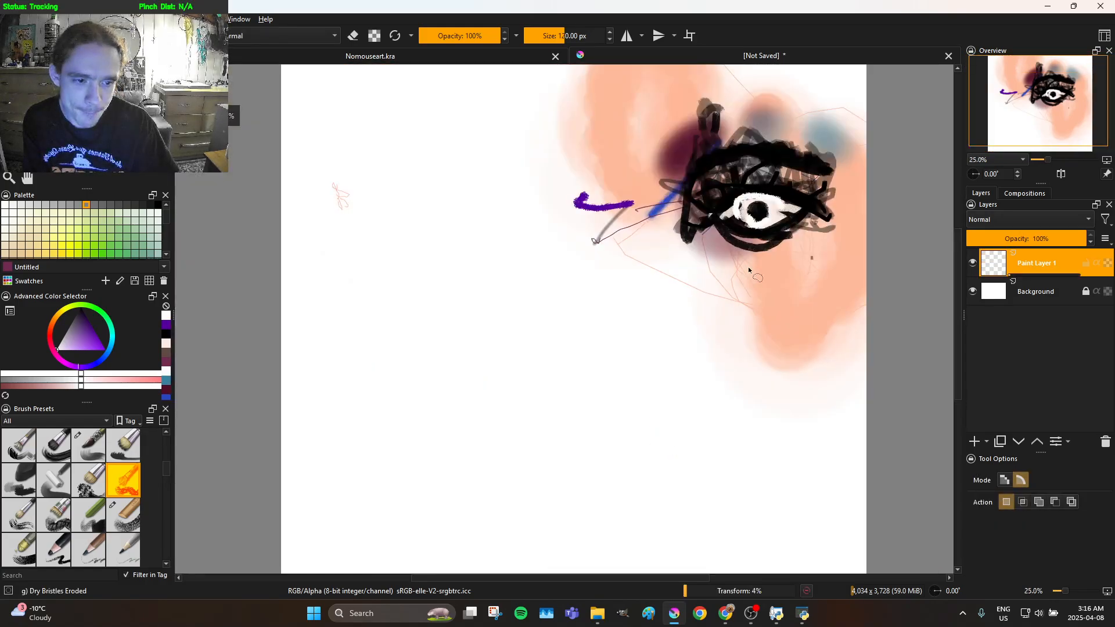
scroll(743, 274, up, 2)
scroll(686, 406, down, 2)
scroll(646, 337, up, 1)
scroll(642, 358, down, 2)
scroll(615, 355, up, 1)
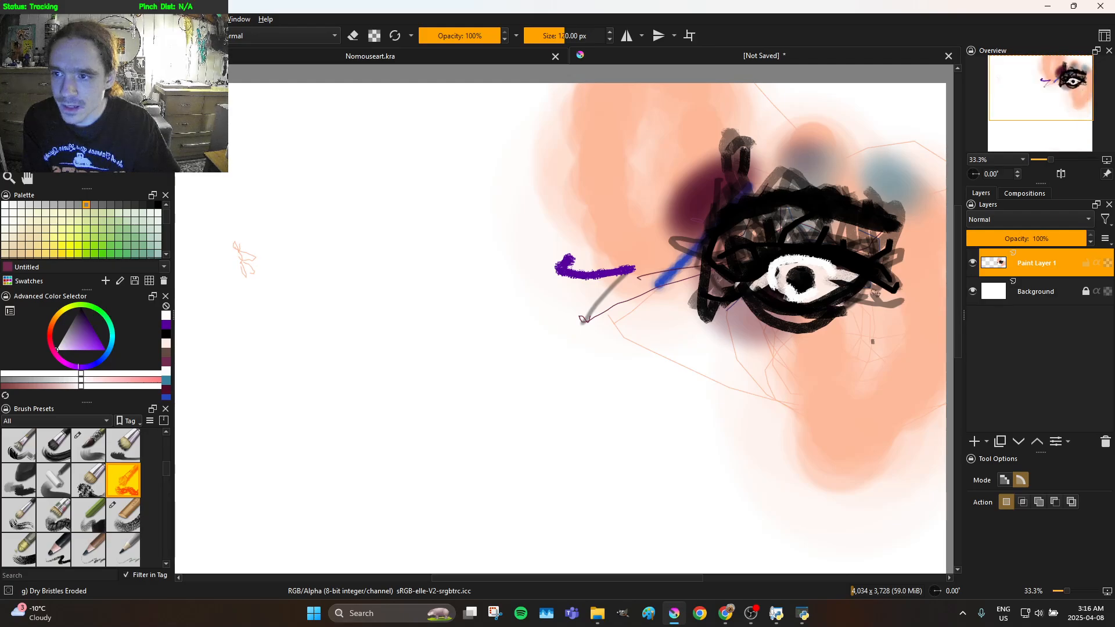
Crop the canvas to 2788 x 2716 px around the eye, cutting off the empty area beside and below it
click(46, 102)
scroll(425, 255, down, 1)
drag(817, 124, 412, 520)
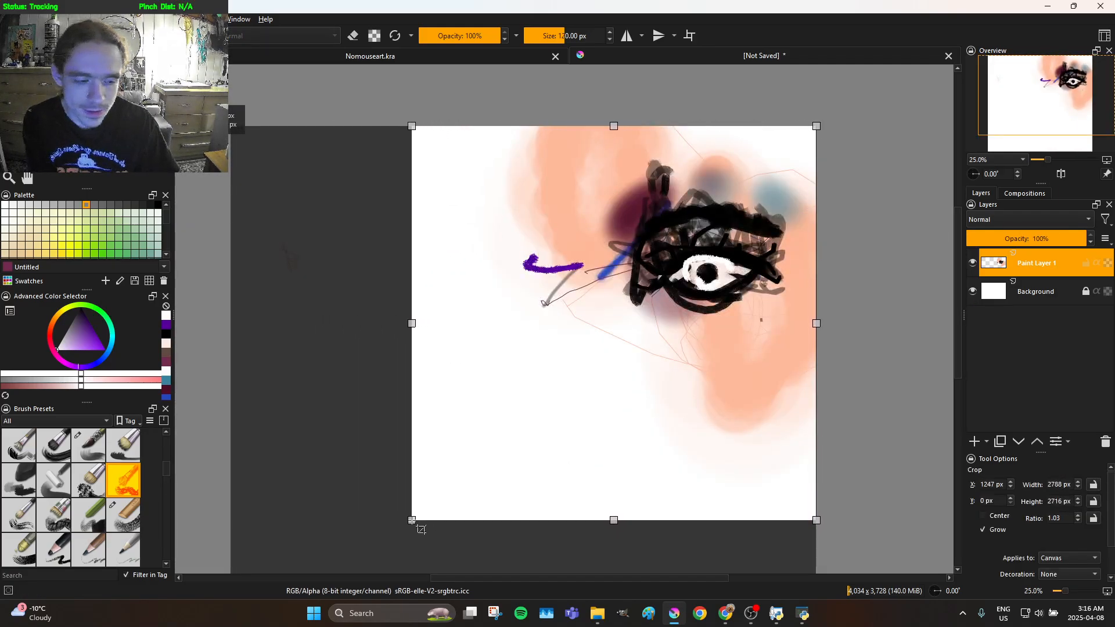
double_click(613, 303)
scroll(612, 302, up, 2)
scroll(708, 259, down, 1)
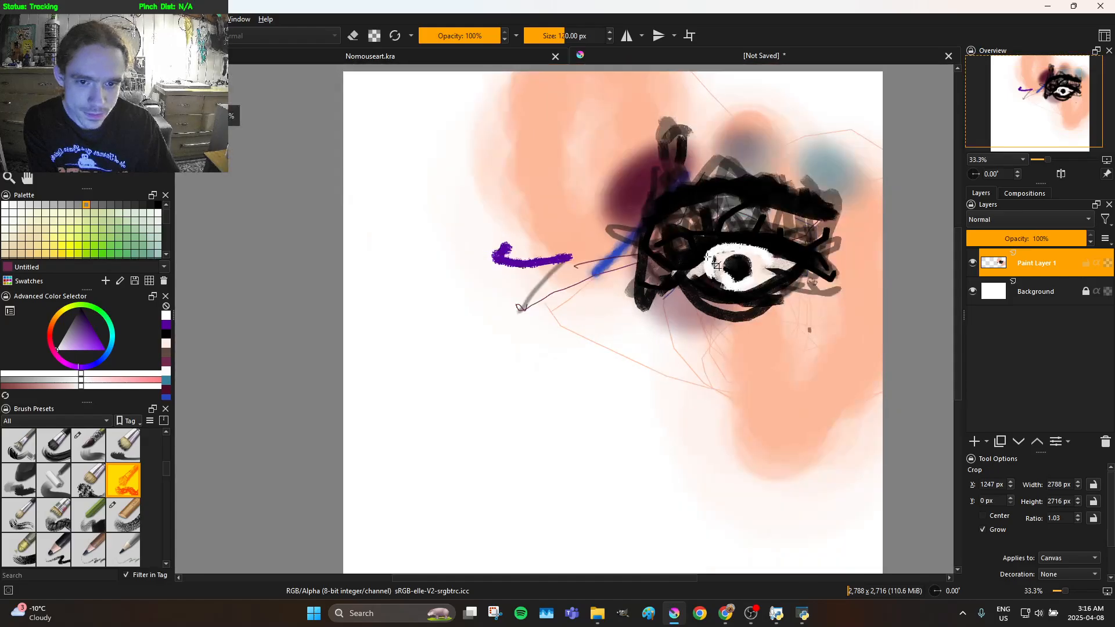
scroll(727, 264, up, 1)
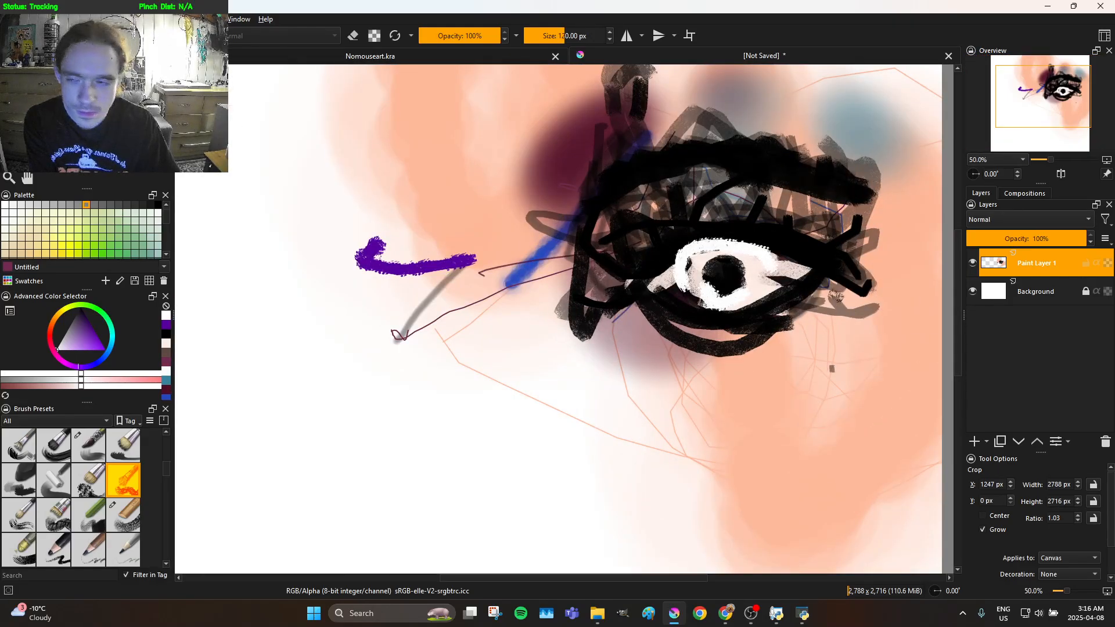
key(ctrl+t)
key(minus)
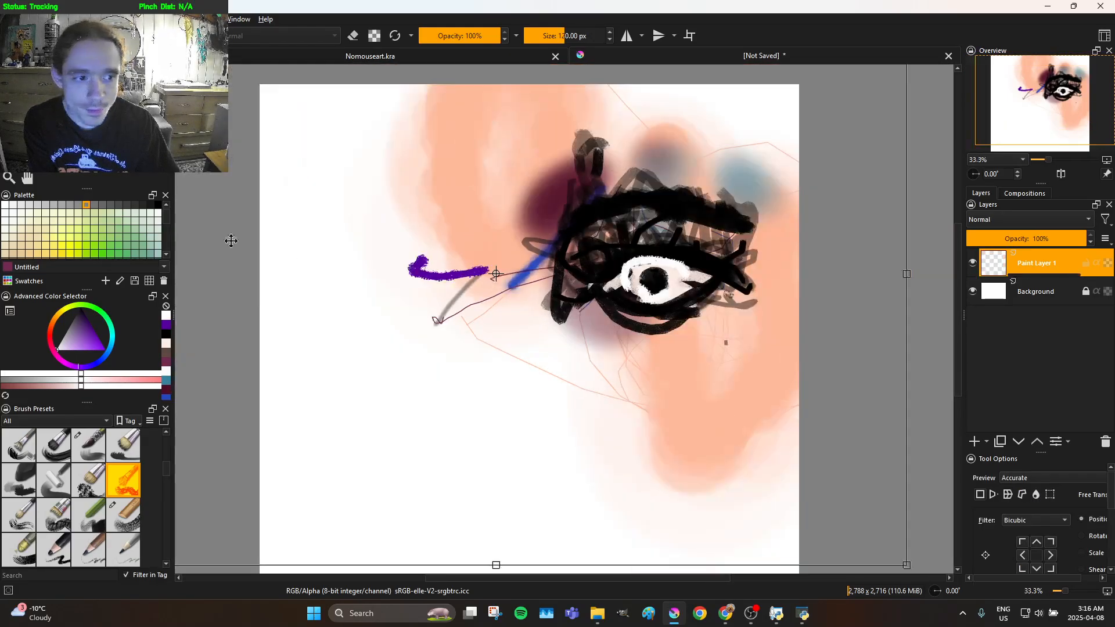
scroll(532, 310, down, 1)
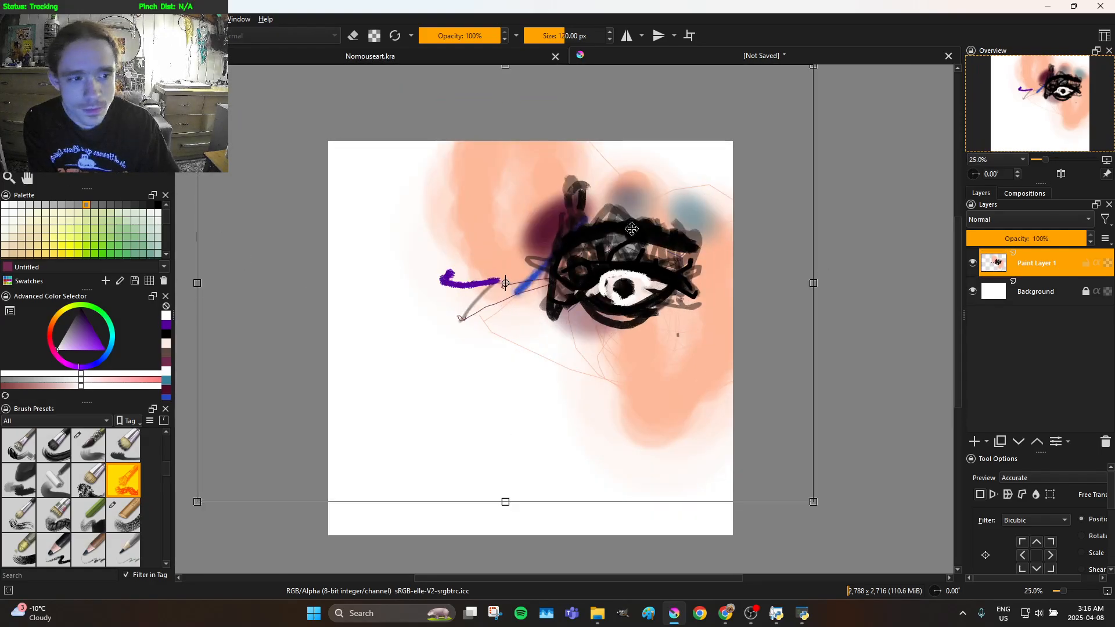
scroll(517, 306, down, 1)
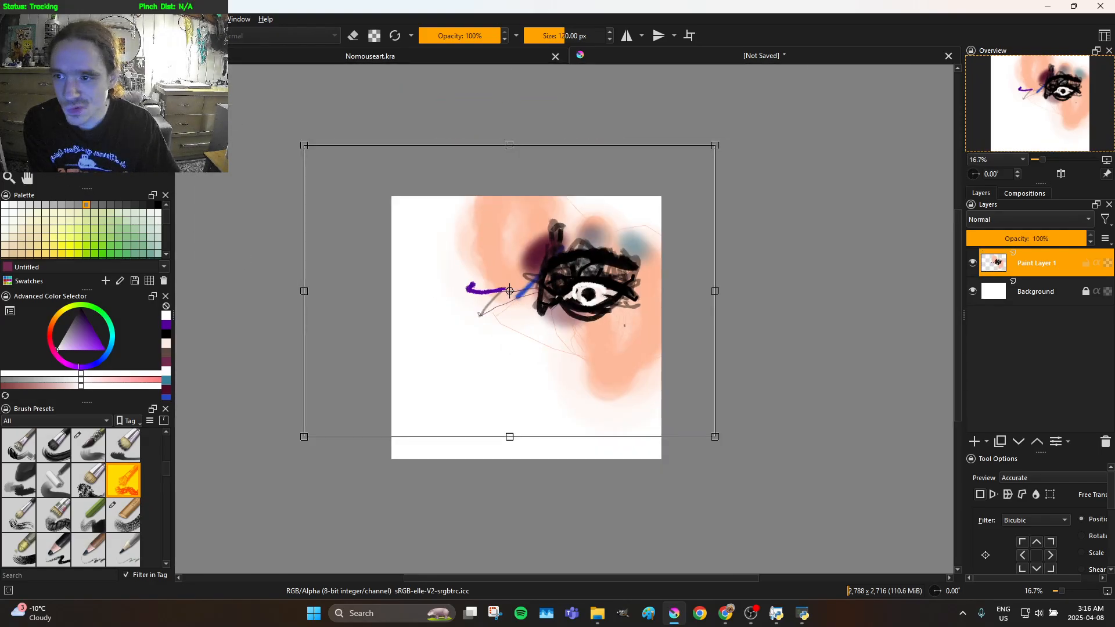
Select a rectangle of about 3276 x 2400 px around the painted area, trim the paint outside it and clear the selection
key(ctrl+r)
drag(423, 199, 738, 413)
right_click(659, 305)
click(712, 377)
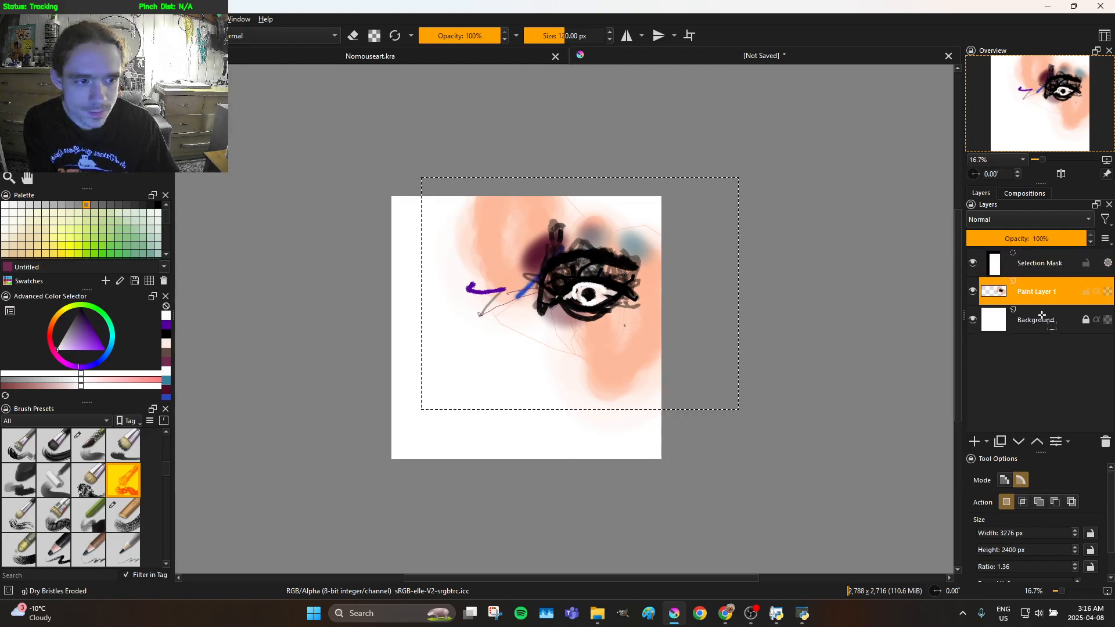
click(1033, 318)
click(1105, 442)
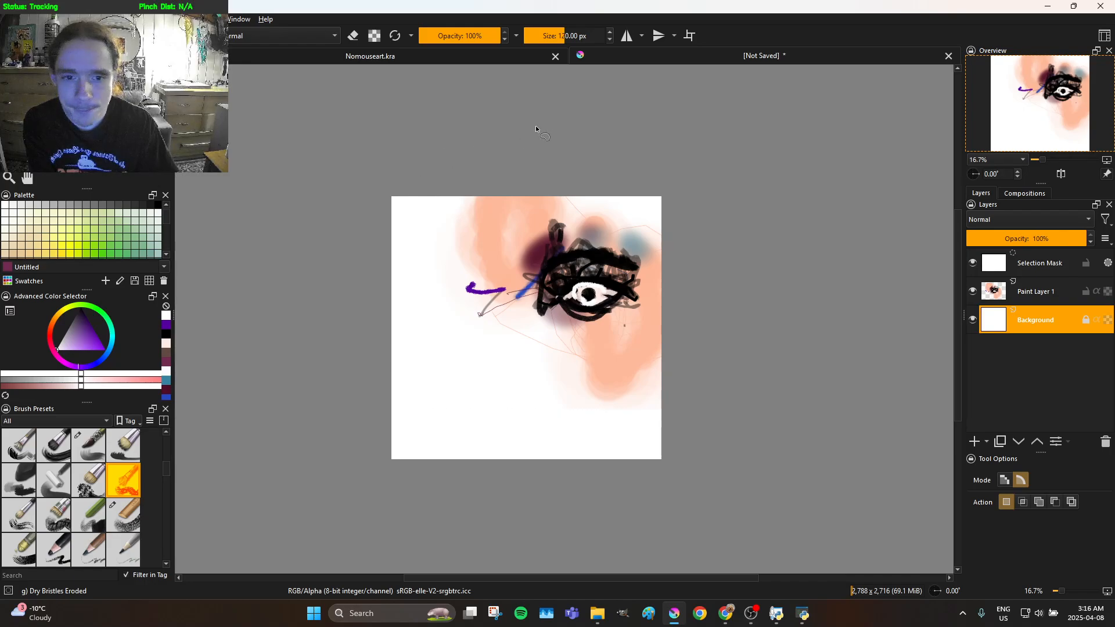
click(484, 262)
scroll(485, 261, up, 1)
scroll(497, 271, up, 2)
scroll(548, 290, down, 2)
scroll(556, 312, up, 2)
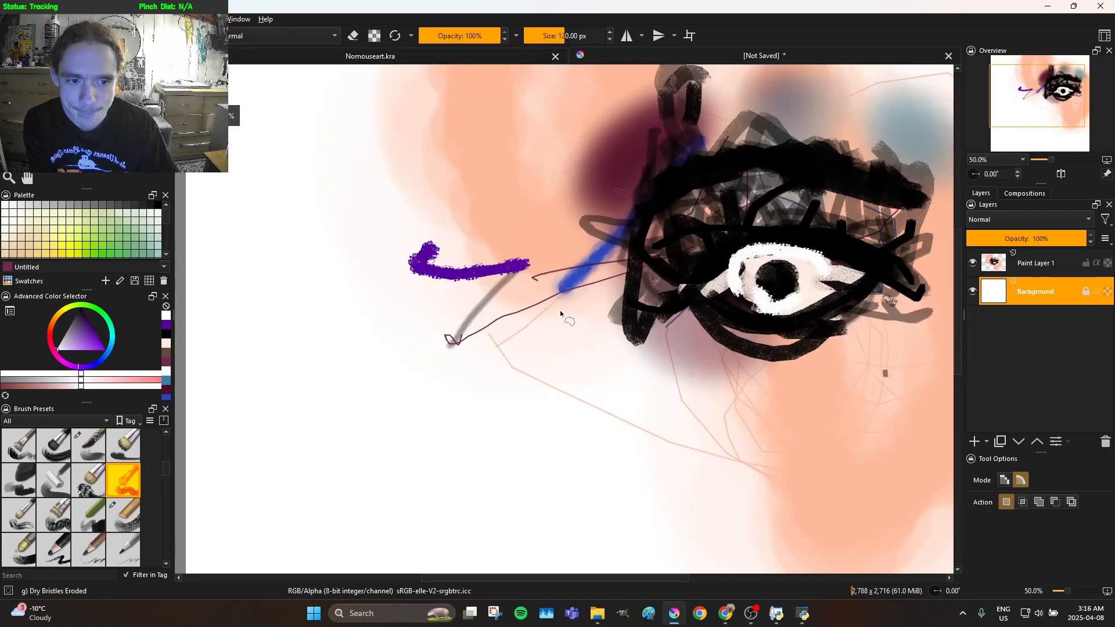
scroll(561, 310, down, 1)
scroll(572, 312, up, 1)
scroll(572, 312, down, 1)
scroll(531, 374, up, 1)
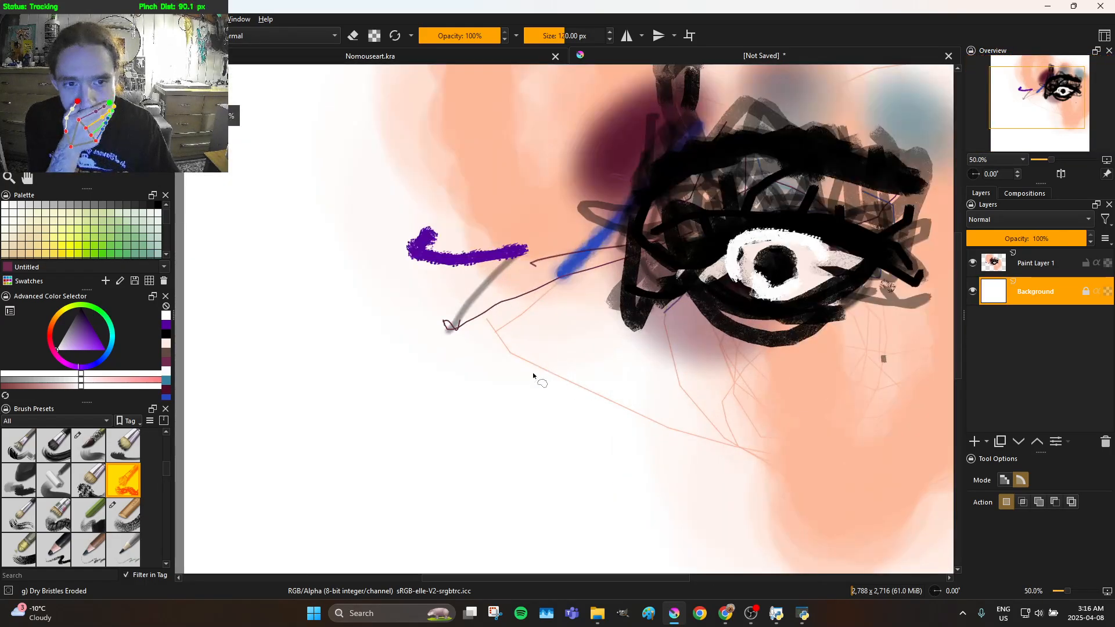
scroll(504, 386, down, 1)
scroll(504, 386, up, 1)
scroll(504, 386, down, 1)
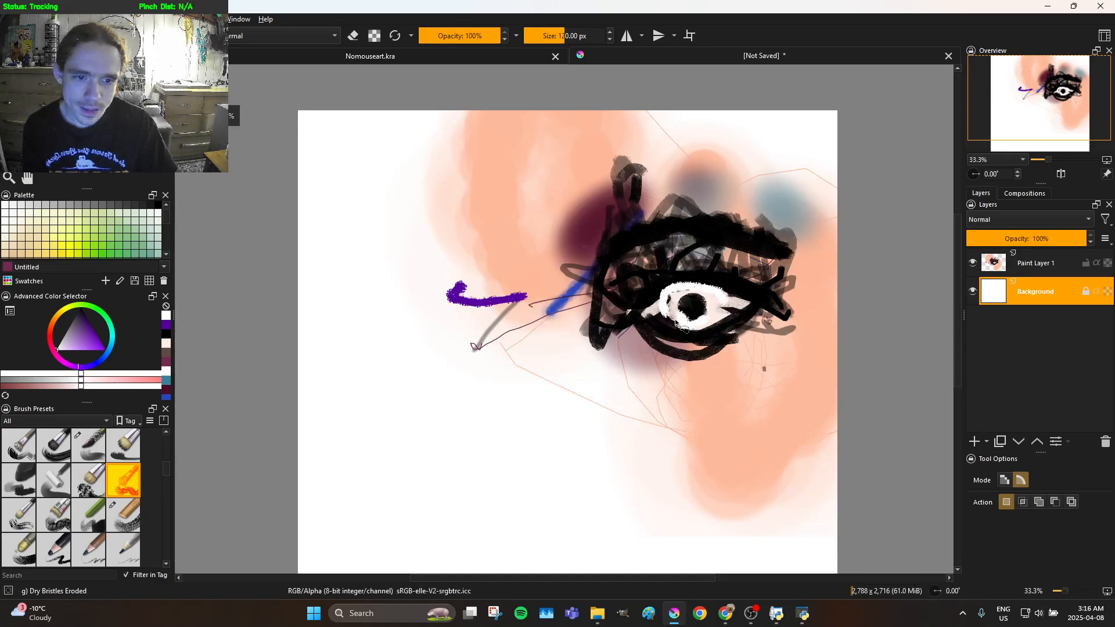
scroll(675, 322, up, 1)
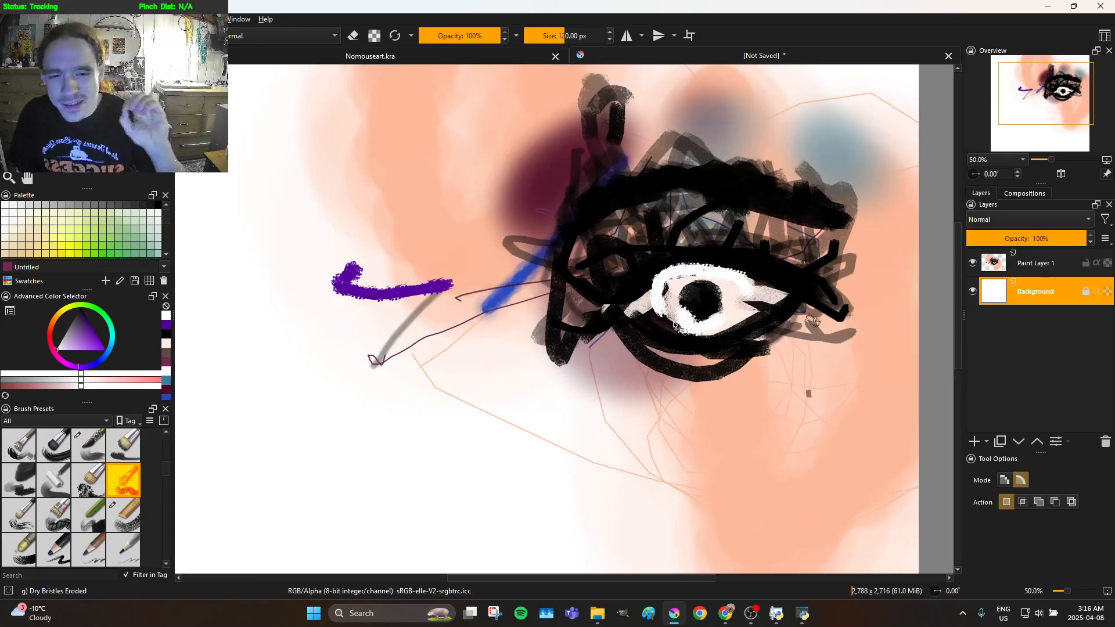
drag(722, 409, 752, 515)
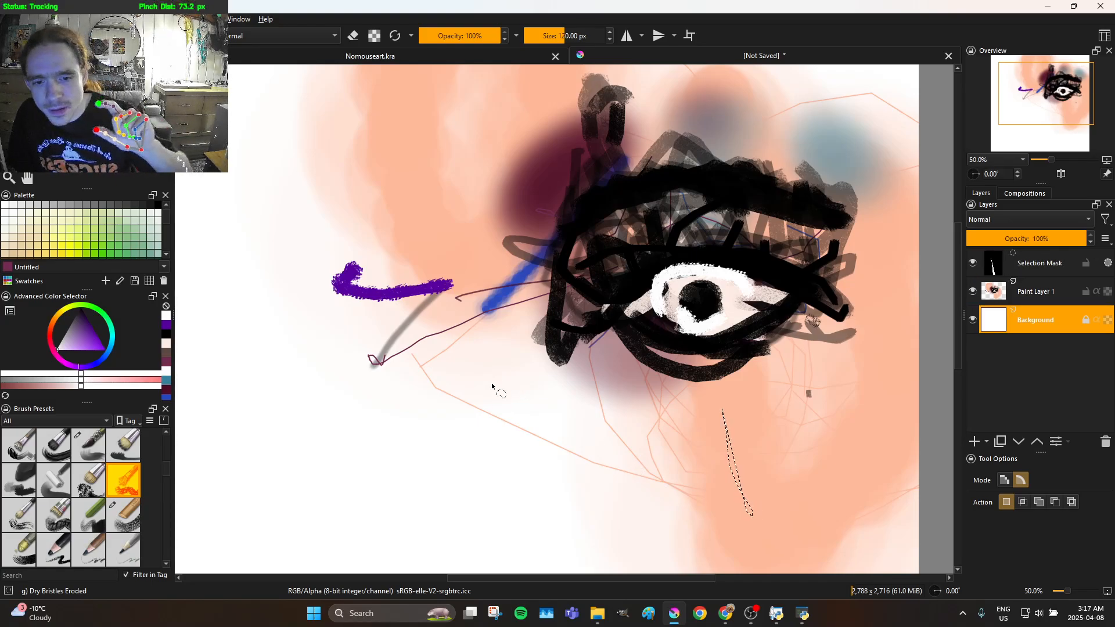
click(493, 417)
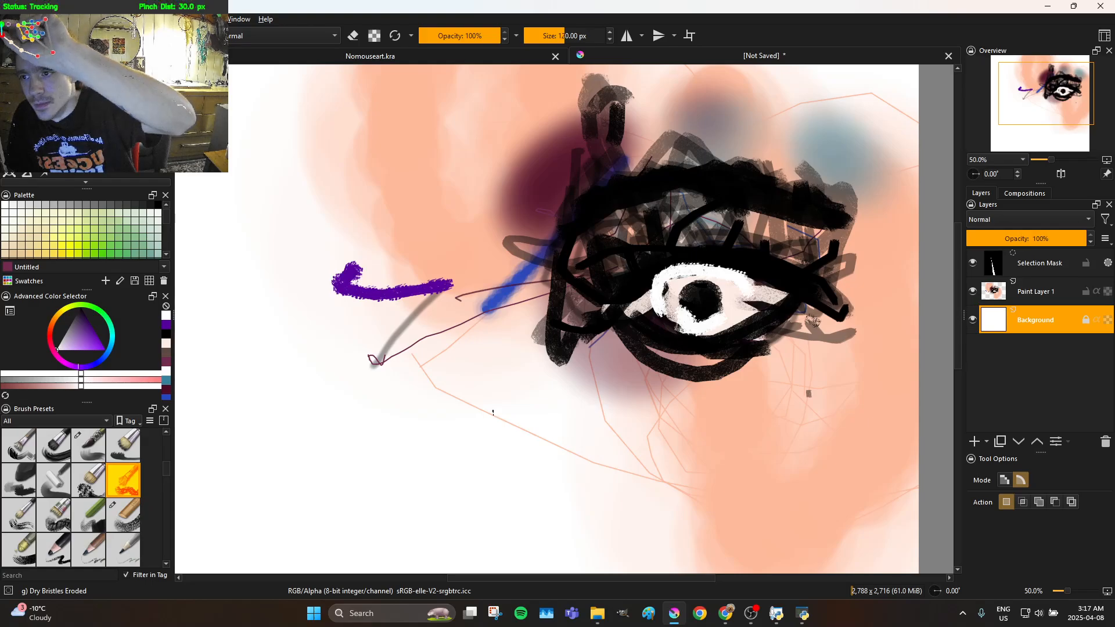
mouse_move(308, 175)
mouse_down()
mouse_move(431, 231)
mouse_move(357, 195)
mouse_up()
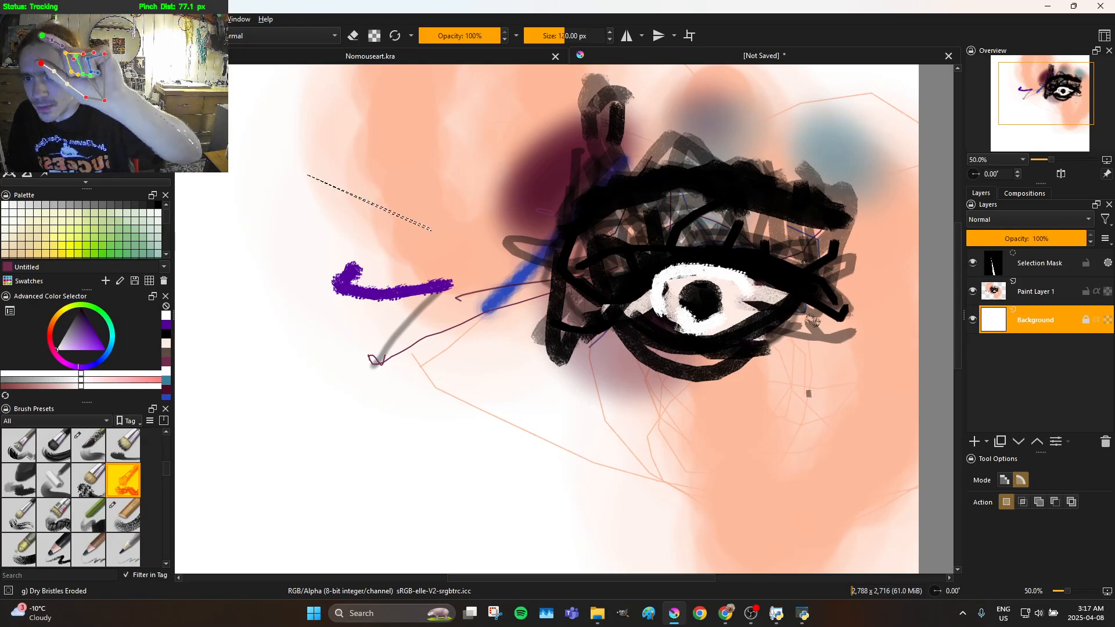
key(ctrl+shift+a)
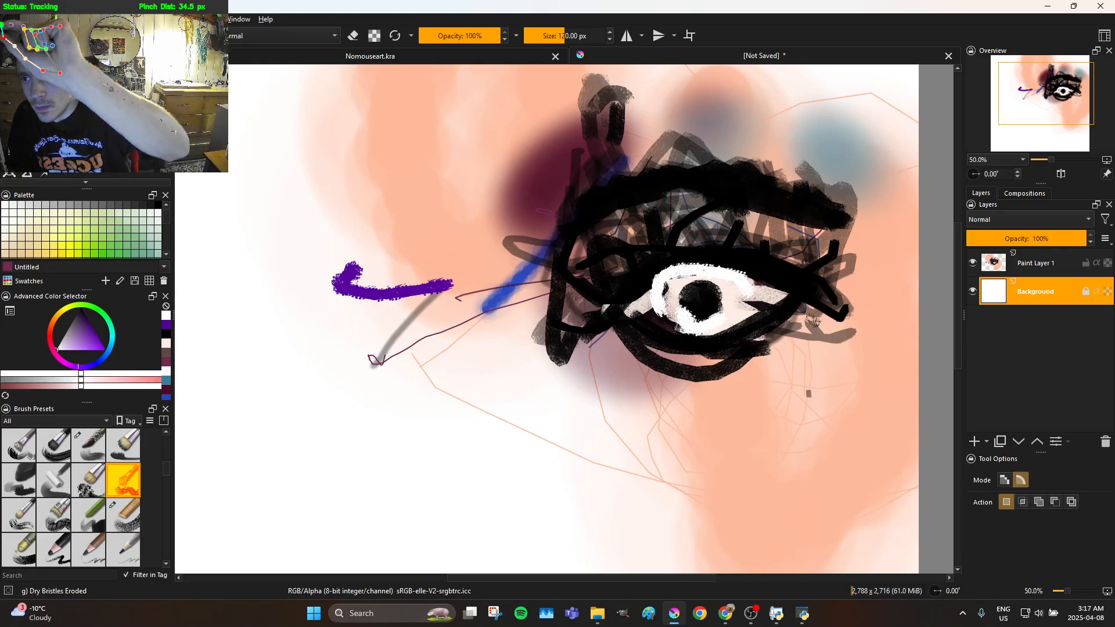
Switch to the Freehand Brush and try to paint below the eye on the background layer
key(b)
drag(338, 353, 520, 412)
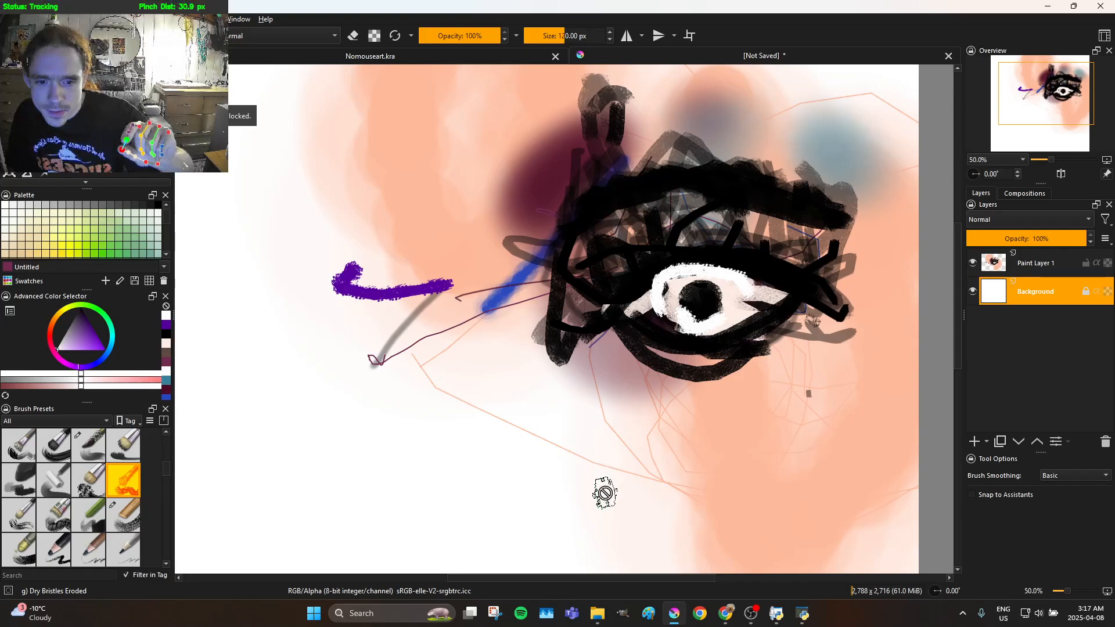
mouse_move(600, 512)
mouse_down()
mouse_move(604, 535)
mouse_move(631, 526)
mouse_up()
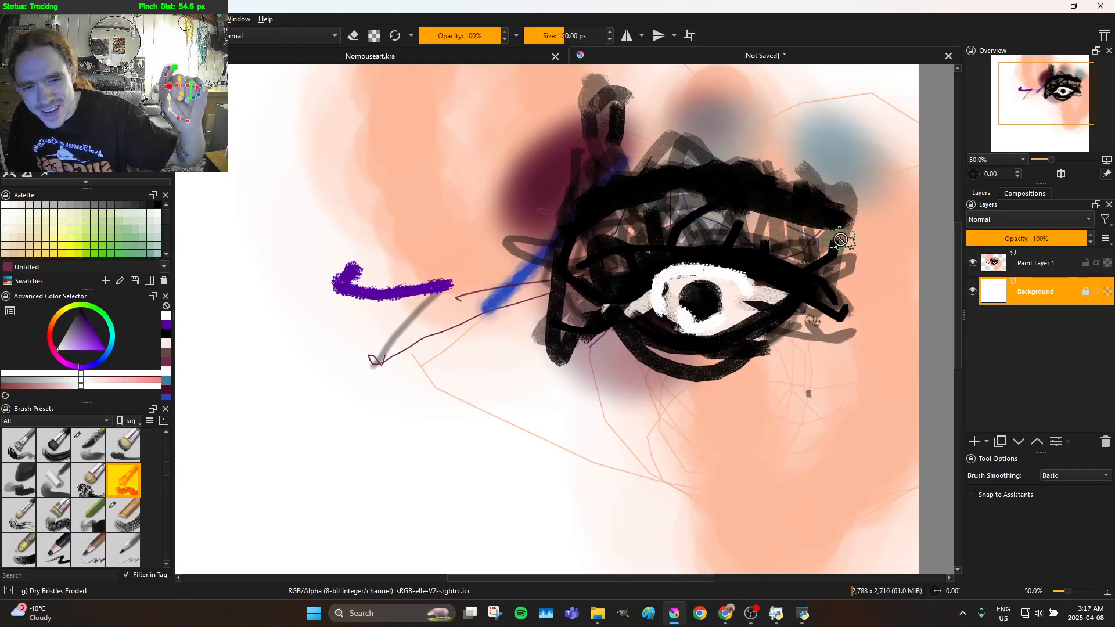
Activate Paint Layer 1 and paint broad white strokes down beside the eye's left corner and across the skin tone next to it
click(994, 266)
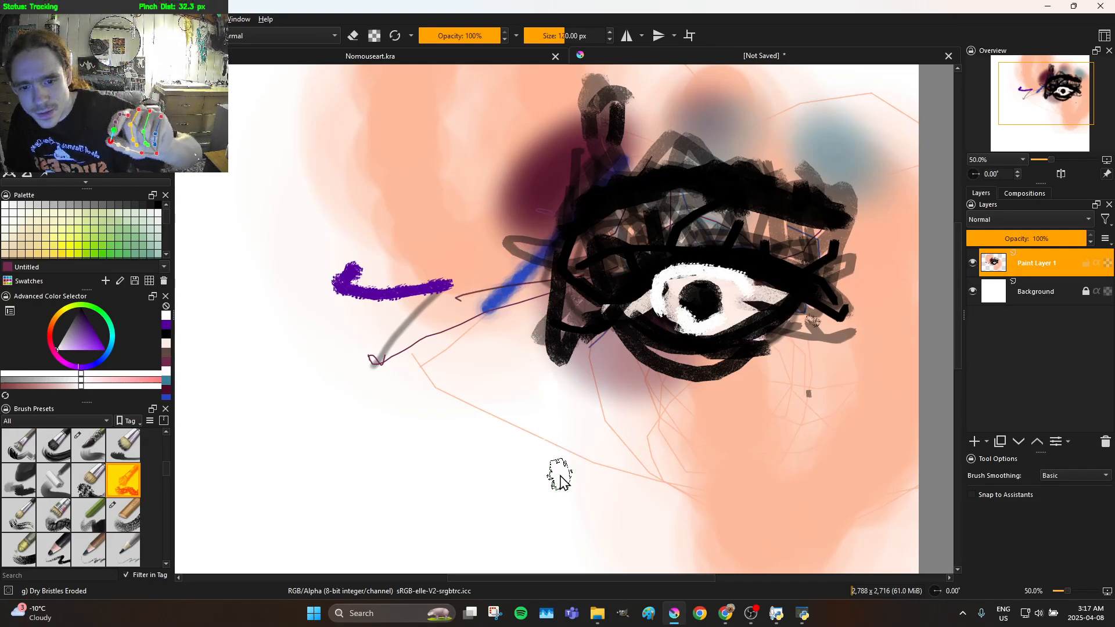
mouse_move(567, 492)
mouse_down()
mouse_move(582, 314)
mouse_move(573, 267)
mouse_move(558, 271)
mouse_move(542, 291)
mouse_move(570, 308)
mouse_move(574, 333)
mouse_move(552, 414)
mouse_move(559, 356)
mouse_move(525, 153)
mouse_up()
click(543, 289)
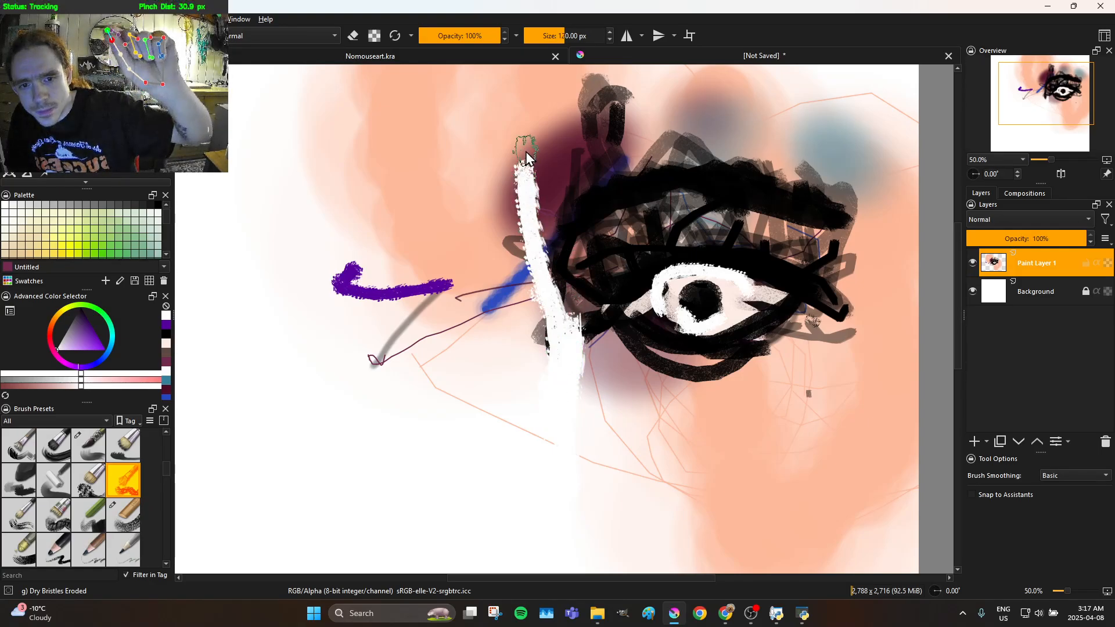
mouse_move(543, 201)
mouse_down()
mouse_move(493, 399)
mouse_move(522, 299)
mouse_up()
drag(464, 141, 503, 231)
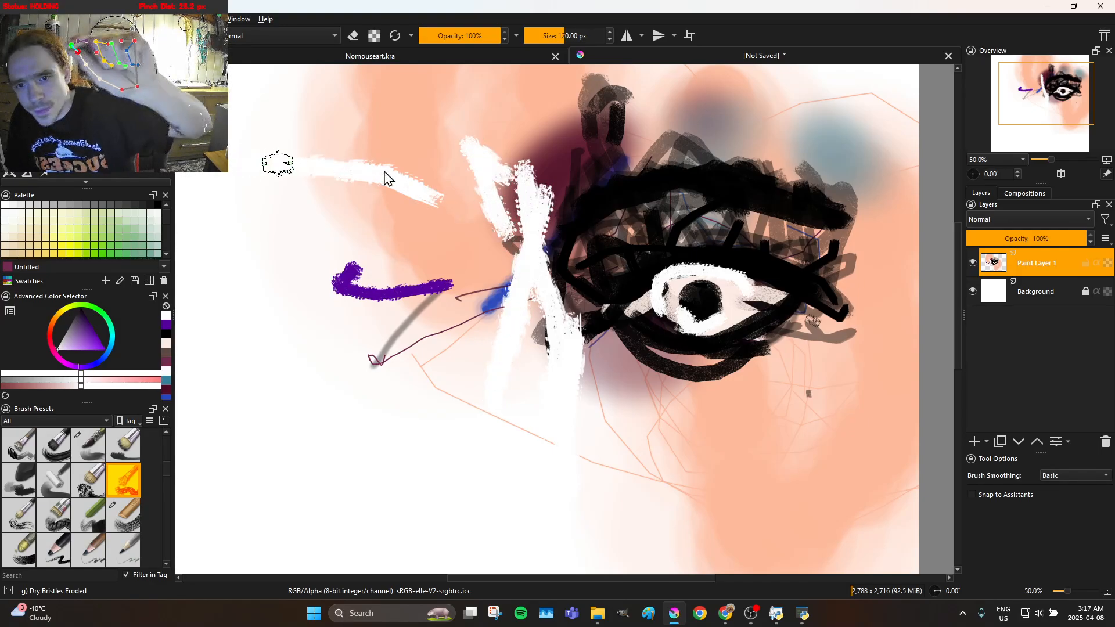
drag(238, 165, 492, 174)
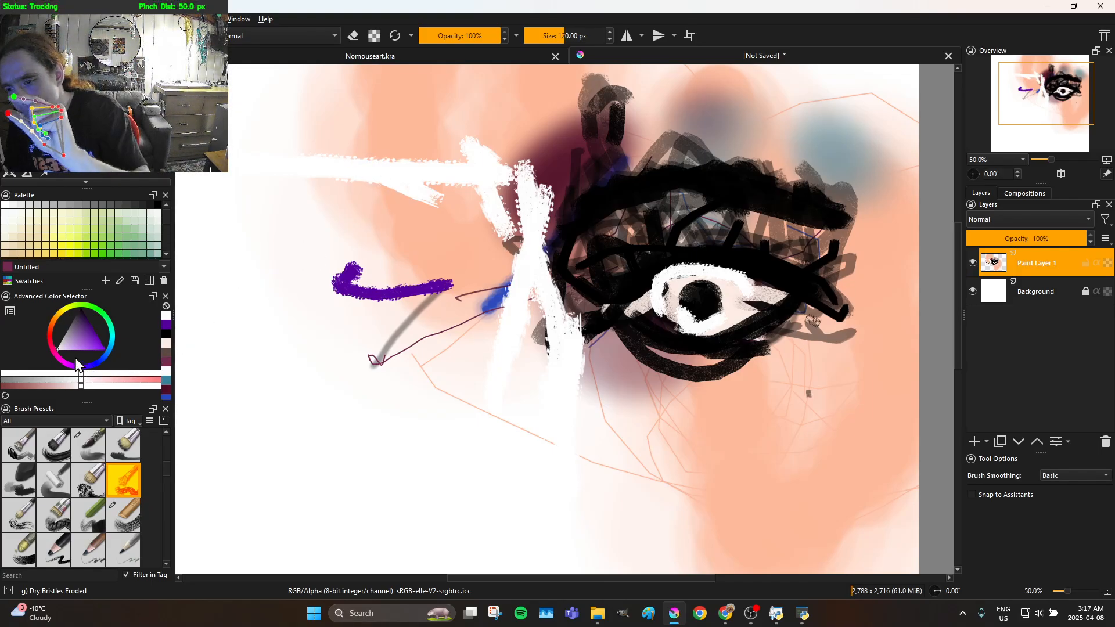
Set the brush to black at 34.73 px and draw thin zigzag lines down from the eye's left corner in the unsaved painting
click(67, 341)
drag(68, 341, 98, 263)
mouse_move(532, 38)
mouse_down()
mouse_move(443, 20)
mouse_move(420, 43)
mouse_up()
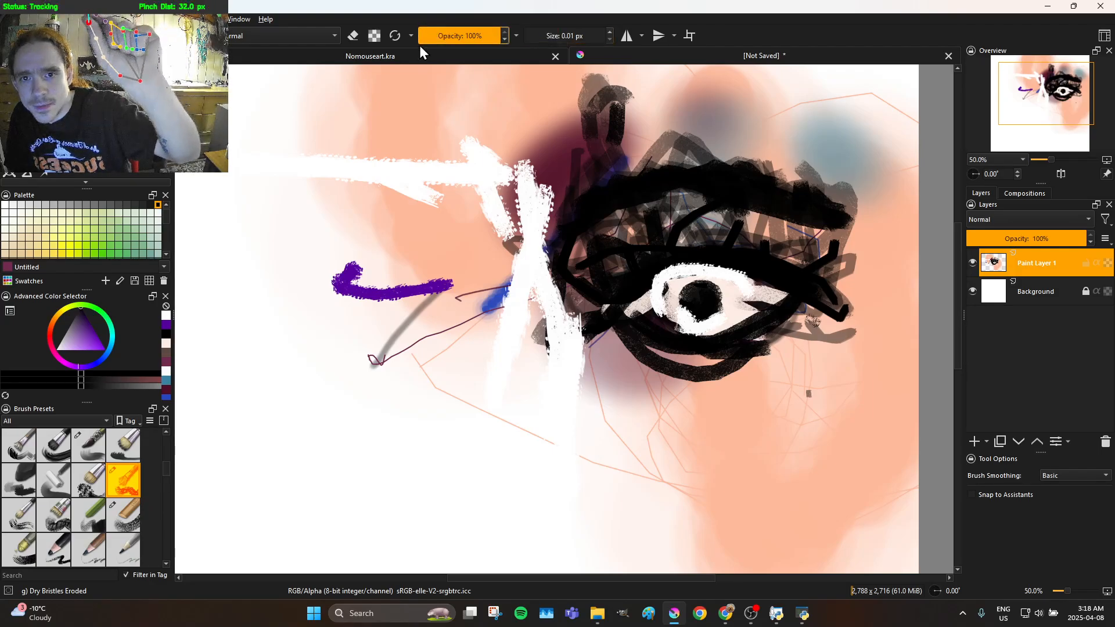
click(461, 63)
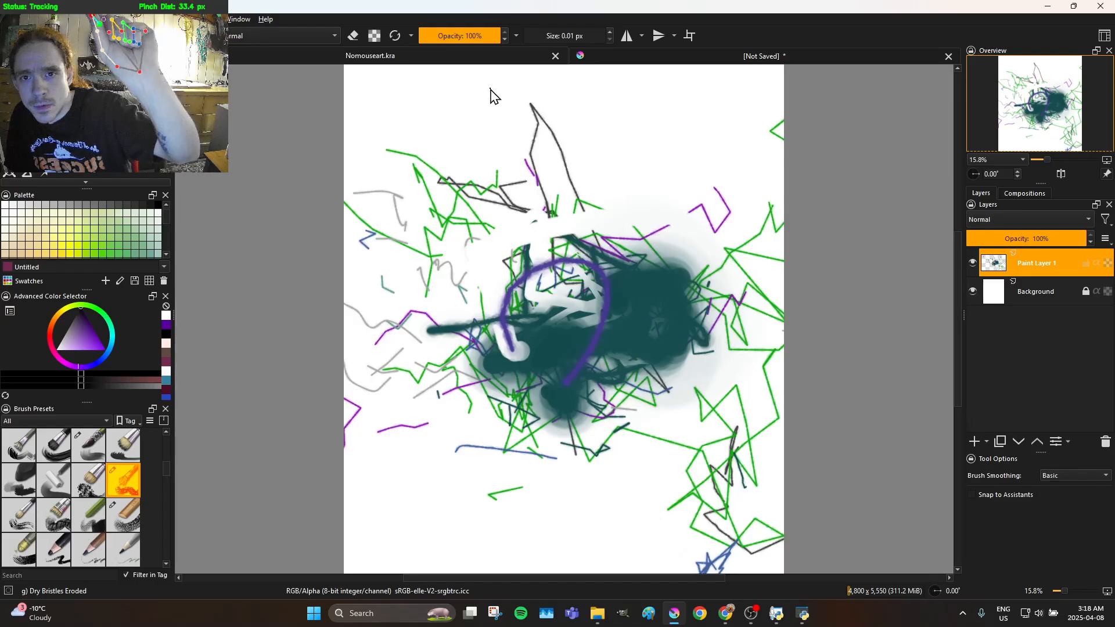
drag(441, 29, 467, 36)
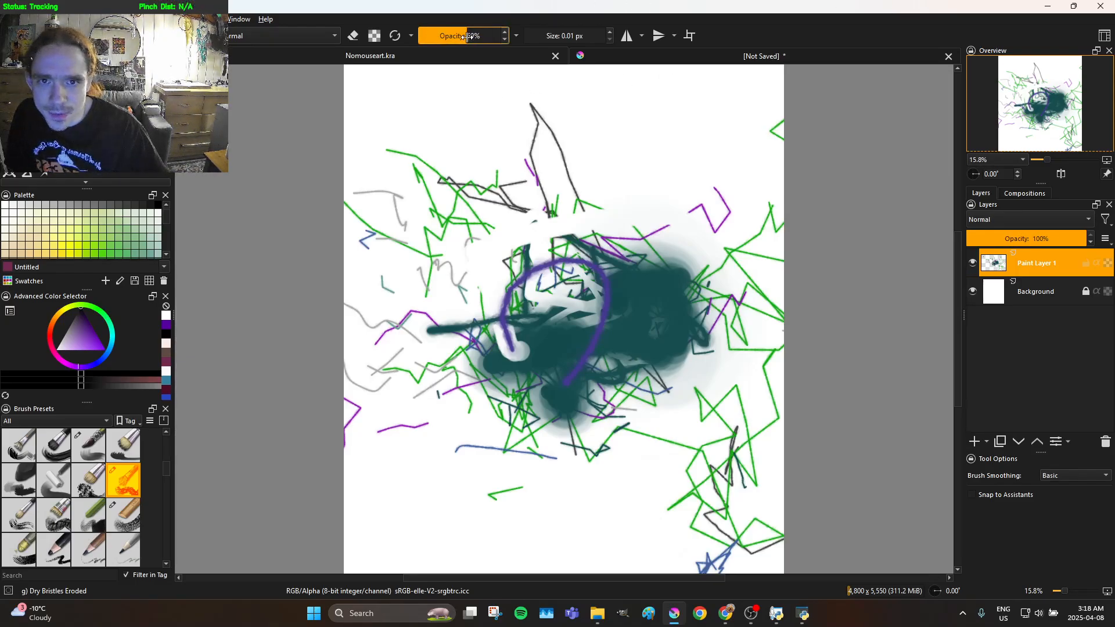
click(550, 38)
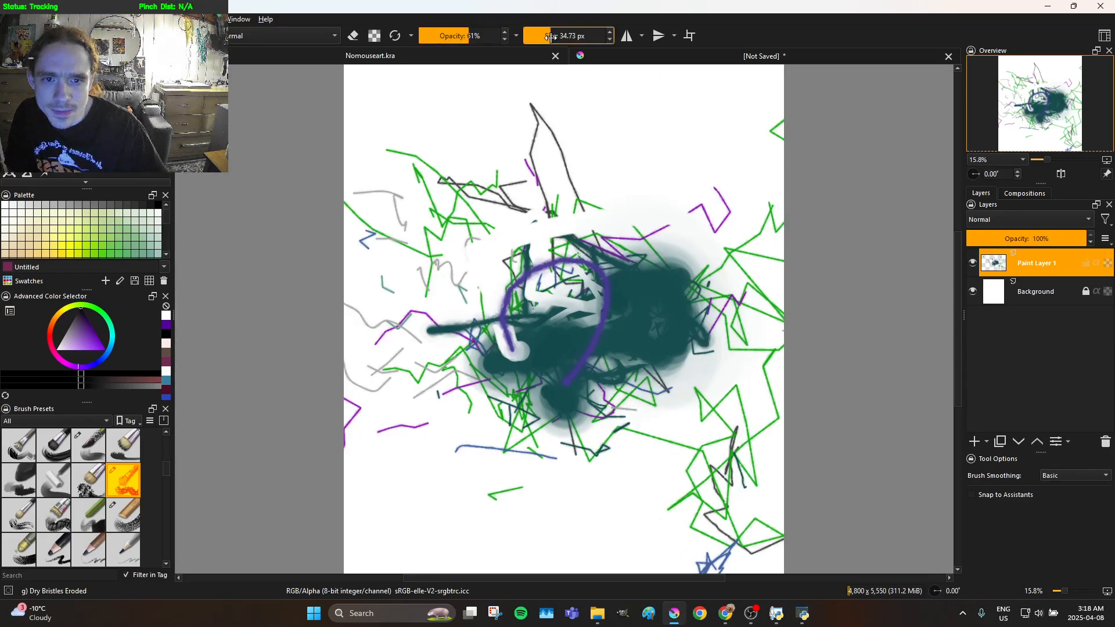
click(609, 61)
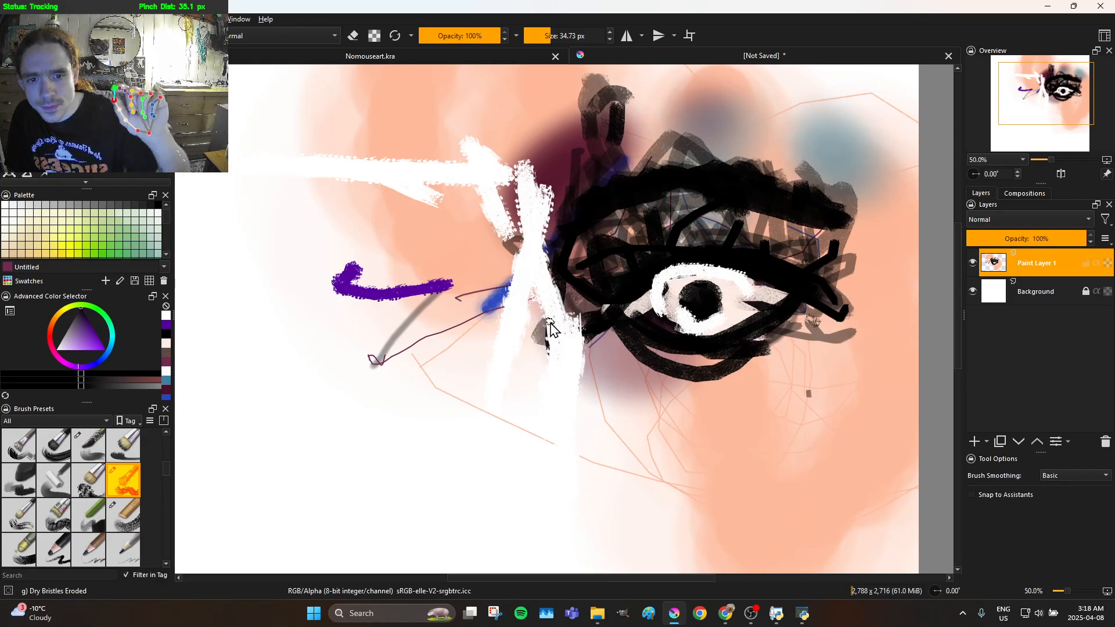
mouse_move(577, 248)
mouse_down()
mouse_move(549, 402)
mouse_move(543, 542)
mouse_move(602, 530)
mouse_move(548, 471)
mouse_move(580, 480)
mouse_move(562, 429)
mouse_move(601, 288)
mouse_up()
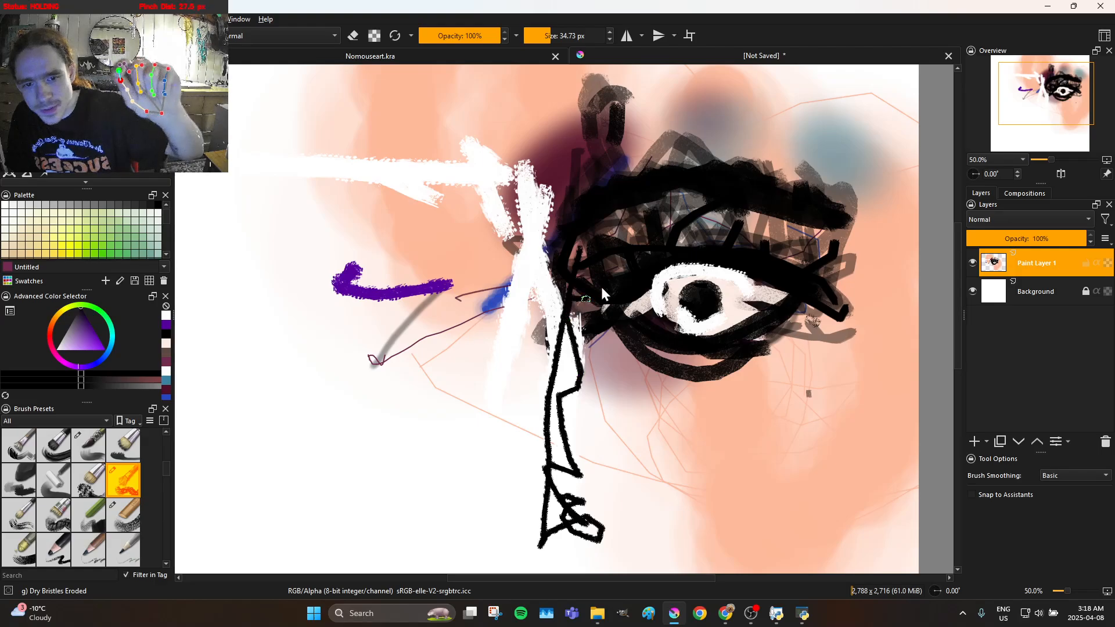
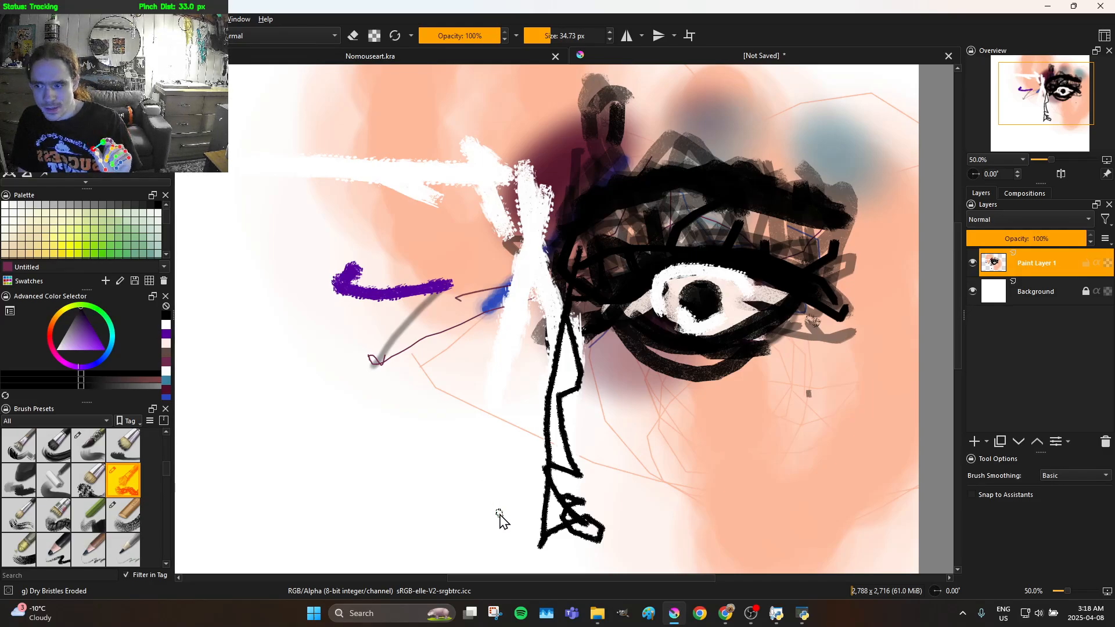
Draw a small nostril mark and a thin black line up the nose's left side that arches outward as the second eye's brow
mouse_move(498, 436)
mouse_down()
mouse_move(506, 431)
mouse_move(507, 460)
mouse_move(520, 433)
mouse_move(514, 471)
mouse_up()
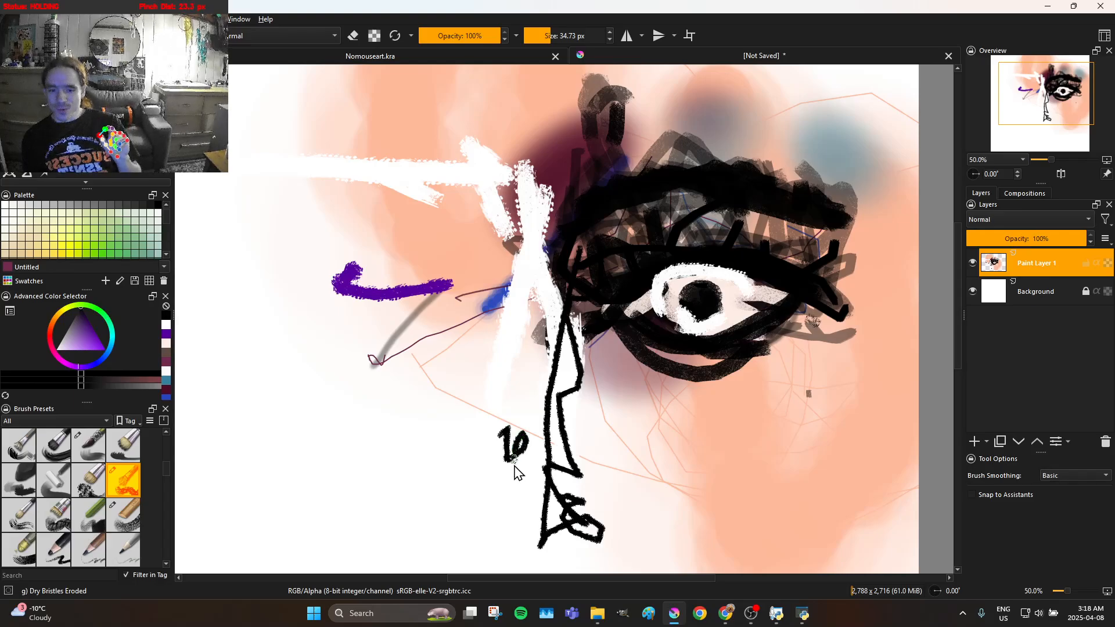
drag(518, 477, 534, 449)
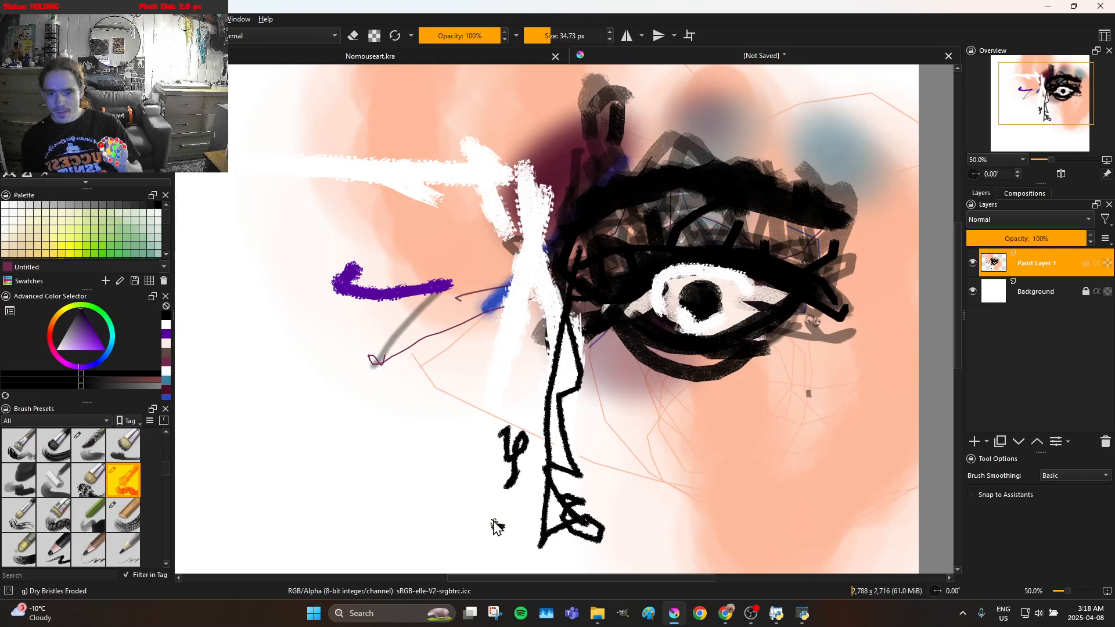
drag(497, 470, 507, 382)
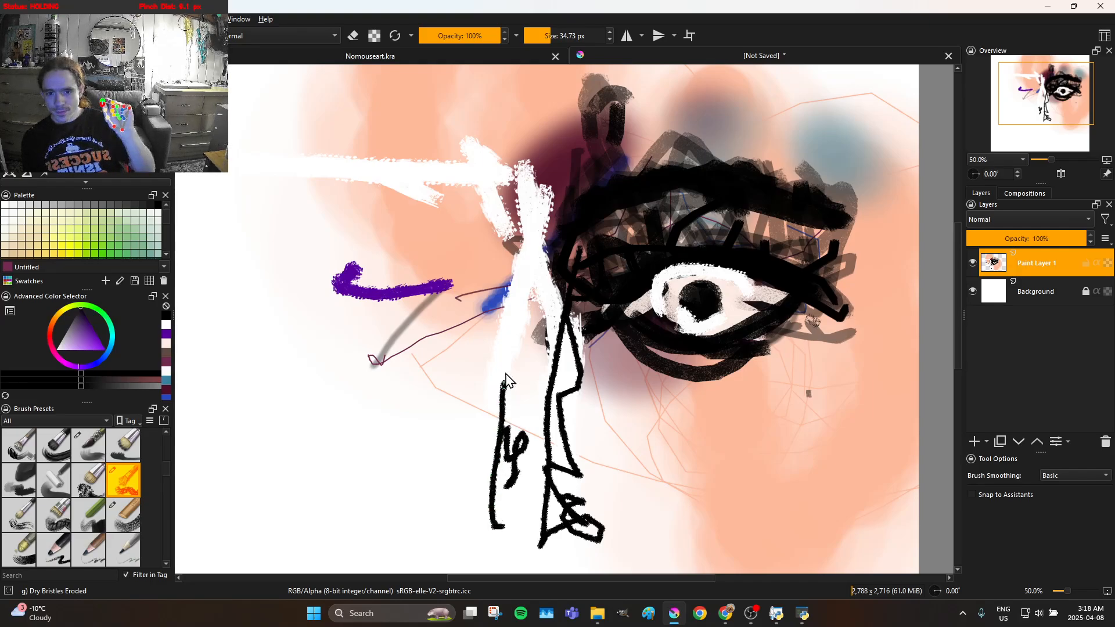
mouse_move(495, 278)
mouse_down()
mouse_move(460, 229)
mouse_move(394, 194)
mouse_move(307, 193)
mouse_move(223, 235)
mouse_up()
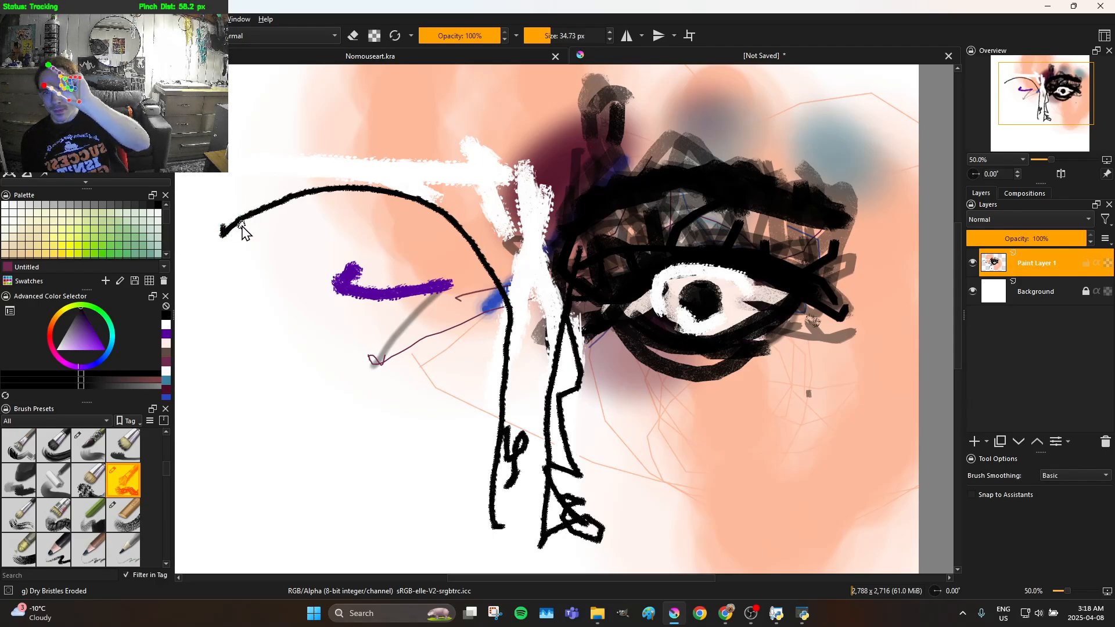
Outline the second eye in thin black lines, with a lower lid curve, almond shape, zigzag lashes and a crease below the brow
mouse_move(235, 279)
mouse_down()
mouse_move(260, 321)
mouse_move(338, 346)
mouse_move(444, 316)
mouse_up()
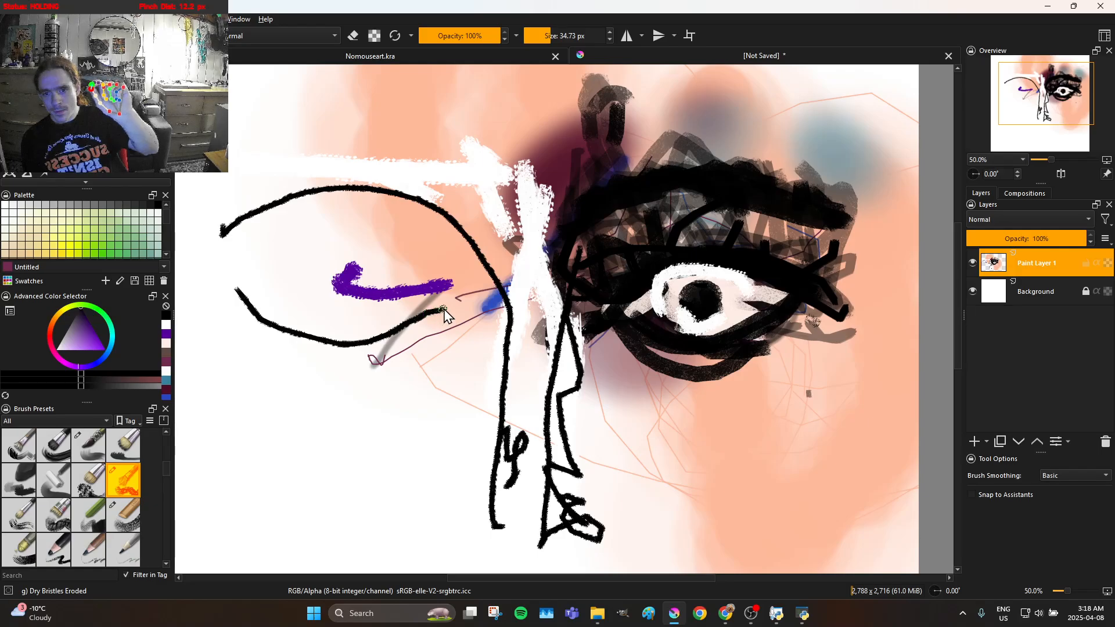
mouse_move(379, 258)
mouse_down()
mouse_move(258, 258)
mouse_move(279, 299)
mouse_move(360, 325)
mouse_move(453, 330)
mouse_up()
mouse_move(404, 296)
mouse_down()
mouse_move(329, 256)
mouse_move(259, 246)
mouse_move(239, 224)
mouse_move(250, 218)
mouse_move(272, 242)
mouse_move(296, 227)
mouse_move(317, 260)
mouse_move(336, 229)
mouse_move(377, 235)
mouse_up()
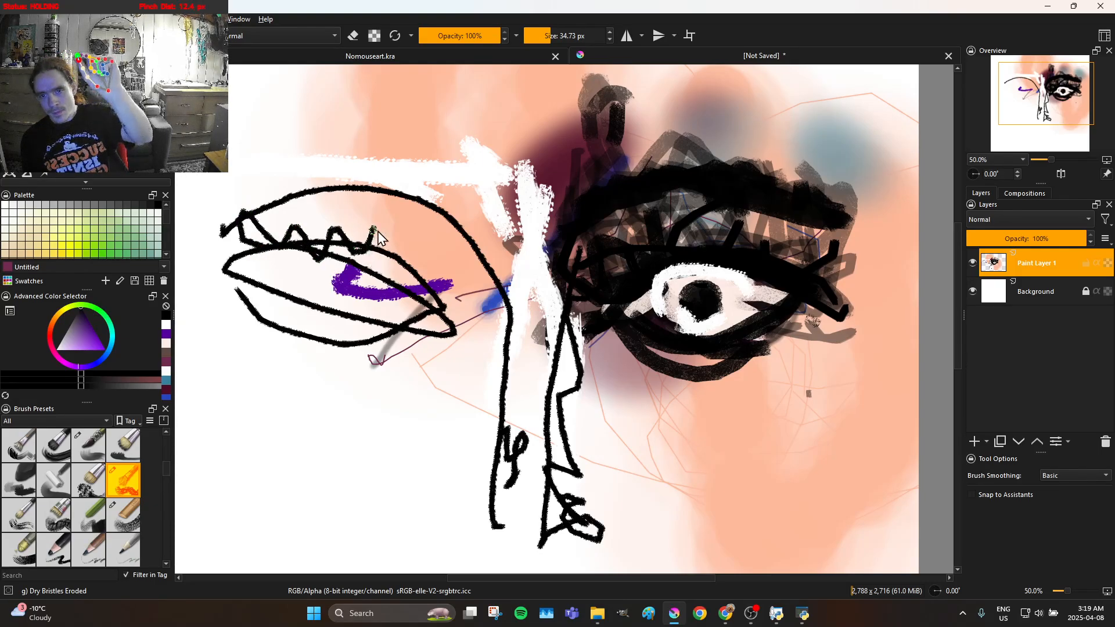
mouse_move(424, 273)
mouse_down()
mouse_move(458, 252)
mouse_move(506, 425)
mouse_move(519, 420)
mouse_move(513, 363)
mouse_move(486, 298)
mouse_move(442, 245)
mouse_move(376, 220)
mouse_move(251, 223)
mouse_move(247, 206)
mouse_move(270, 219)
mouse_move(303, 204)
mouse_up()
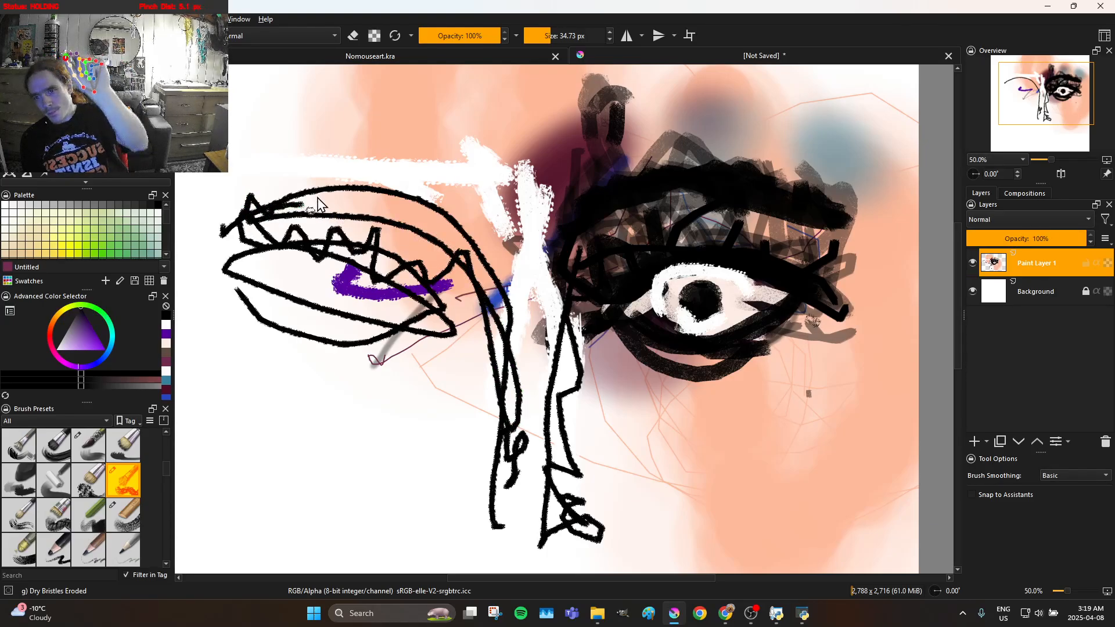
Add jagged black hairs along the second brow, scribble in the left nostril and retrace the nose's left side up to the brow
mouse_move(370, 193)
mouse_down()
mouse_move(407, 191)
mouse_move(433, 213)
mouse_move(489, 216)
mouse_move(498, 263)
mouse_up()
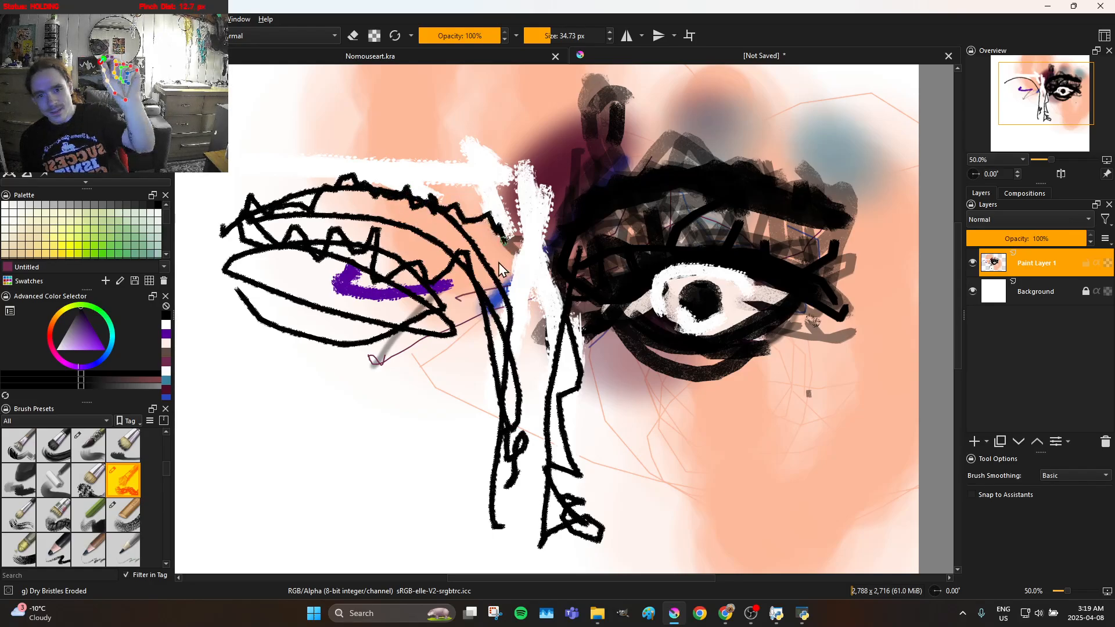
mouse_move(507, 333)
mouse_down()
mouse_move(521, 406)
mouse_move(506, 495)
mouse_move(516, 492)
mouse_move(492, 443)
mouse_move(517, 487)
mouse_move(521, 529)
mouse_move(509, 511)
mouse_move(524, 510)
mouse_move(507, 503)
mouse_move(515, 517)
mouse_move(490, 468)
mouse_move(465, 485)
mouse_move(480, 476)
mouse_move(507, 487)
mouse_move(491, 468)
mouse_up()
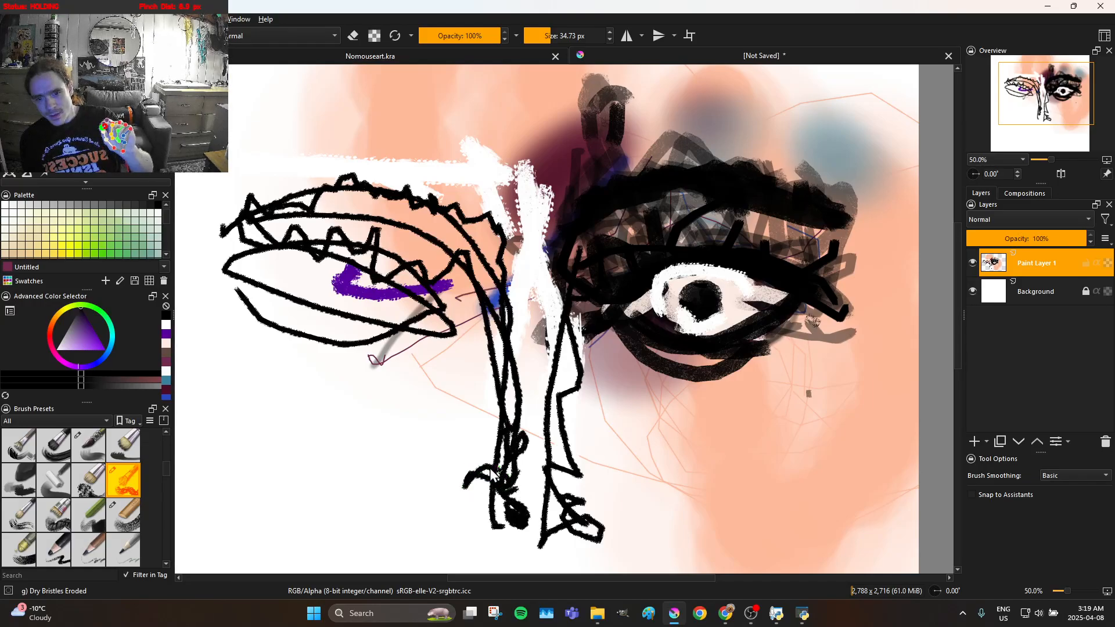
mouse_move(483, 513)
mouse_down()
mouse_move(473, 485)
mouse_move(511, 412)
mouse_move(491, 408)
mouse_move(498, 379)
mouse_move(470, 386)
mouse_move(458, 307)
mouse_move(481, 264)
mouse_up()
drag(453, 228, 340, 220)
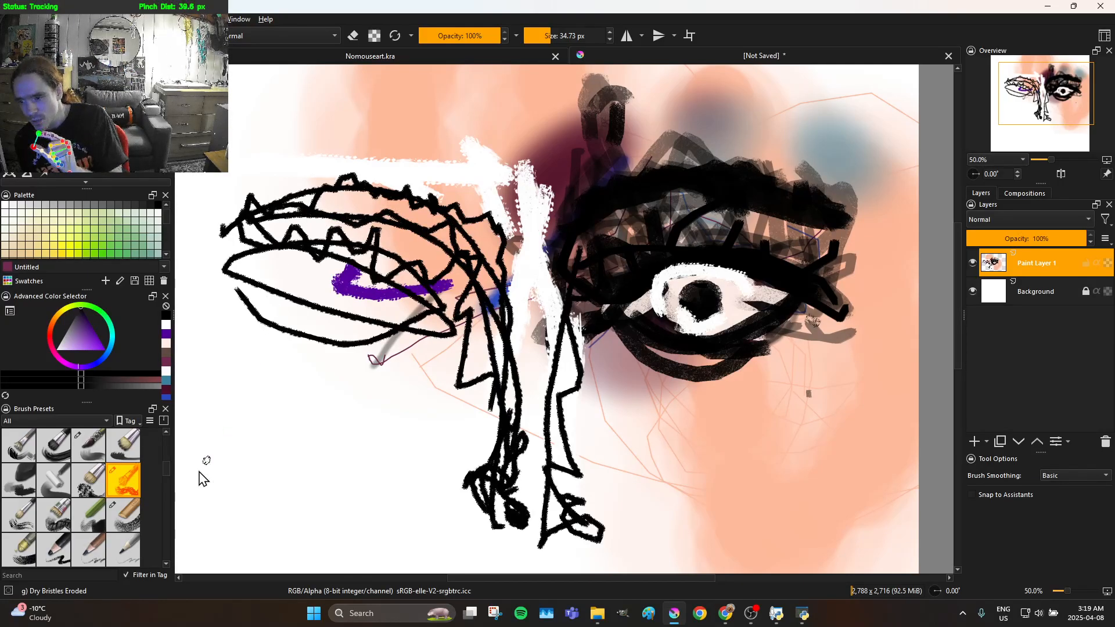
Switch to the Dry Bristles brush and paint broad black strokes over the nose's left side, the second brow and the second eye
click(123, 511)
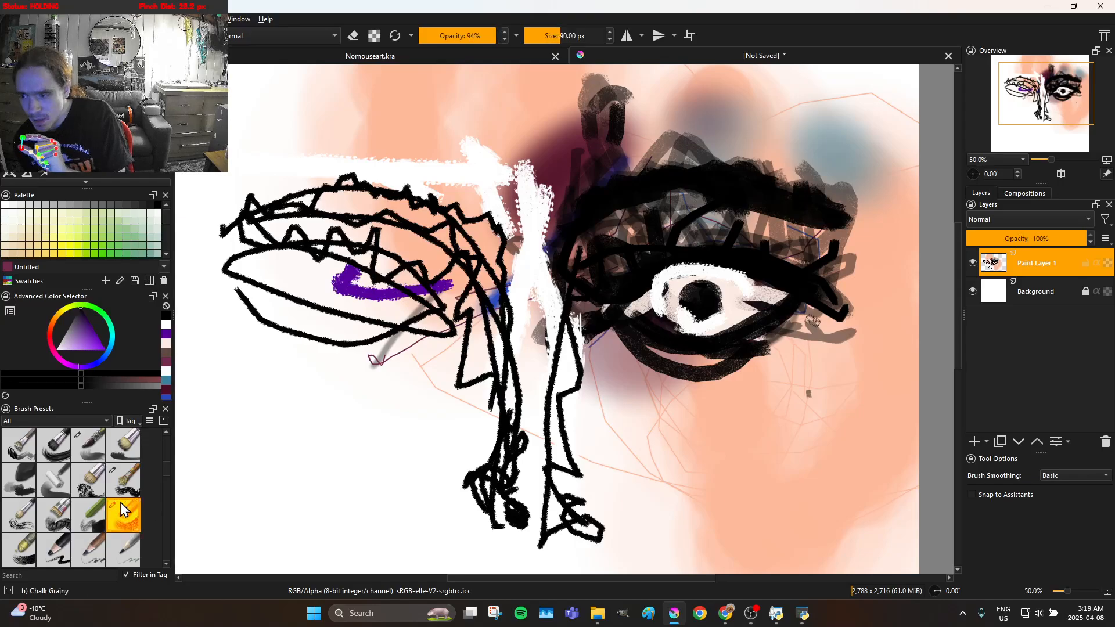
click(93, 493)
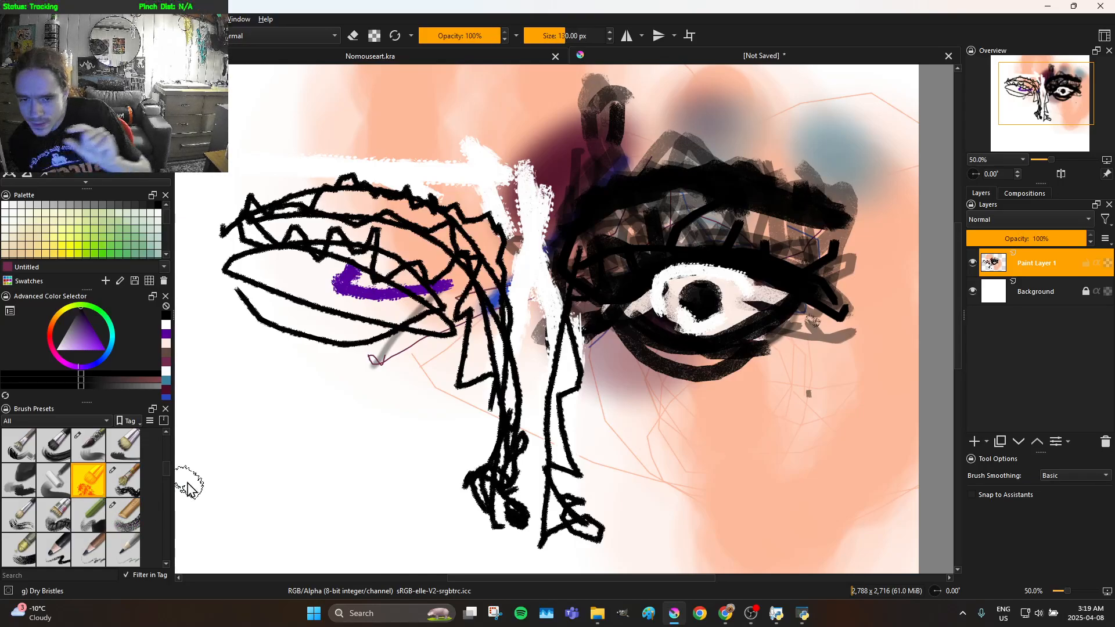
mouse_move(438, 485)
mouse_down()
mouse_move(485, 482)
mouse_move(520, 444)
mouse_move(510, 408)
mouse_up()
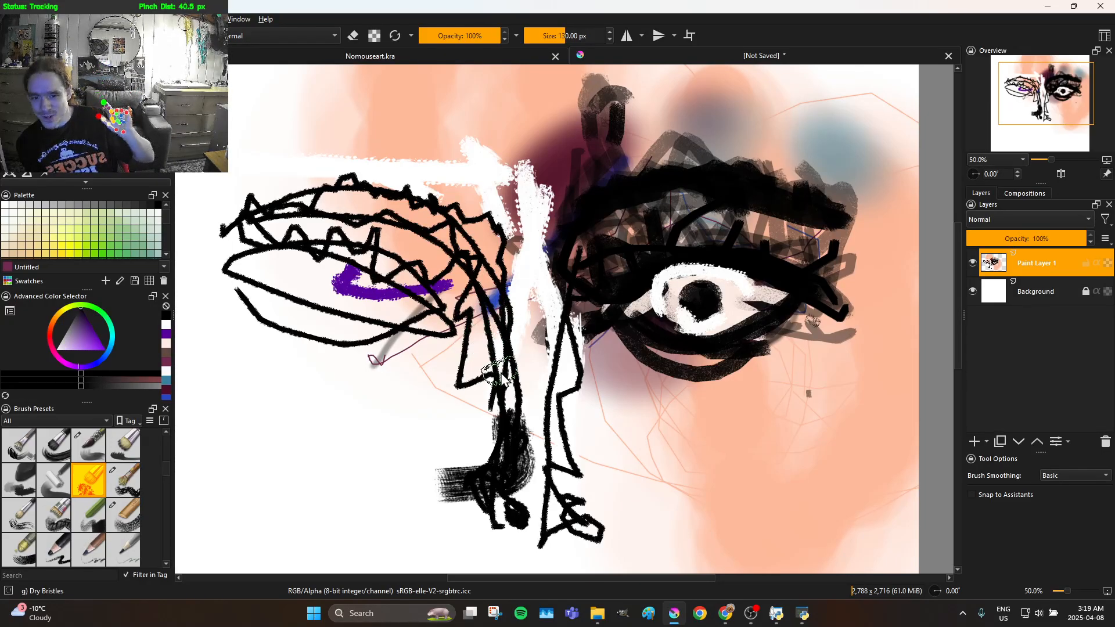
mouse_move(513, 407)
mouse_down()
mouse_move(534, 317)
mouse_move(489, 234)
mouse_move(388, 207)
mouse_move(273, 209)
mouse_up()
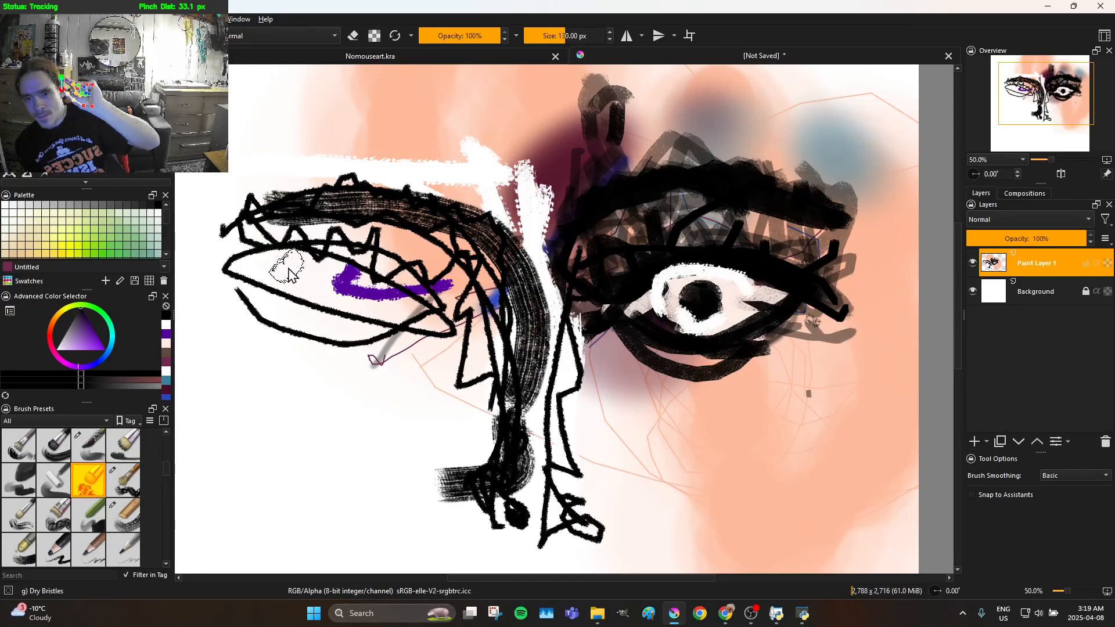
mouse_move(301, 288)
mouse_down()
mouse_move(340, 308)
mouse_move(342, 300)
mouse_move(424, 328)
mouse_move(399, 343)
mouse_move(364, 343)
mouse_move(272, 289)
mouse_move(307, 303)
mouse_move(332, 297)
mouse_up()
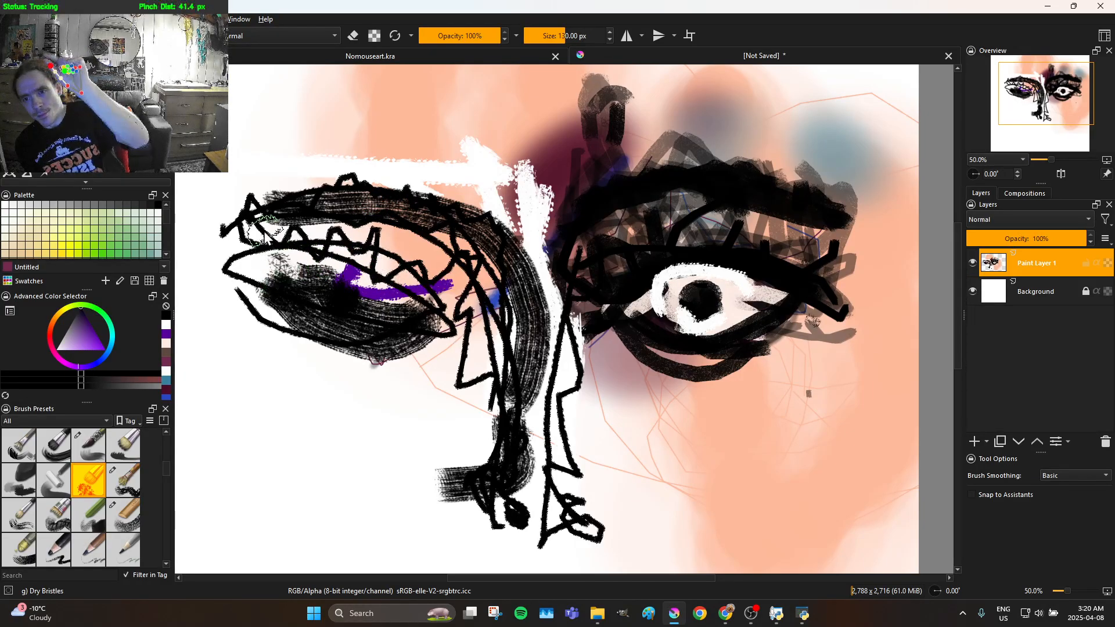
Darken the second brow's outer end, fill the nose bridge and right nostril wing with black, and dab beside the nose
mouse_move(256, 263)
mouse_down()
mouse_move(242, 221)
mouse_move(293, 203)
mouse_up()
mouse_move(383, 204)
mouse_down()
mouse_move(476, 233)
mouse_move(515, 273)
mouse_move(554, 455)
mouse_move(602, 479)
mouse_move(617, 503)
mouse_move(601, 534)
mouse_move(607, 524)
mouse_move(533, 448)
mouse_move(519, 380)
mouse_move(515, 331)
mouse_move(549, 227)
mouse_up()
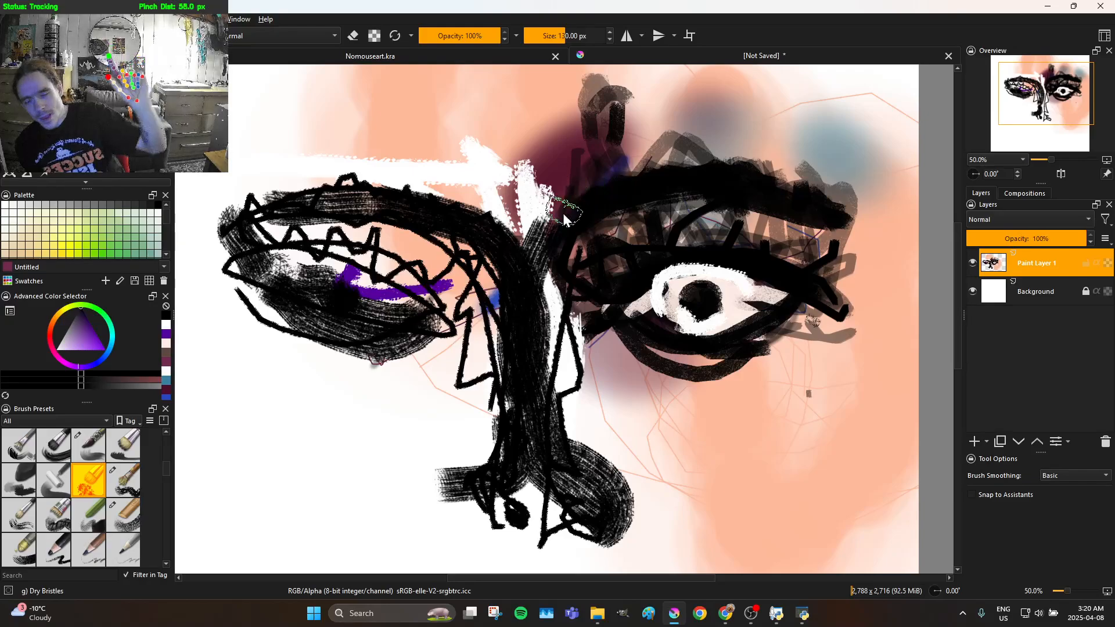
click(605, 424)
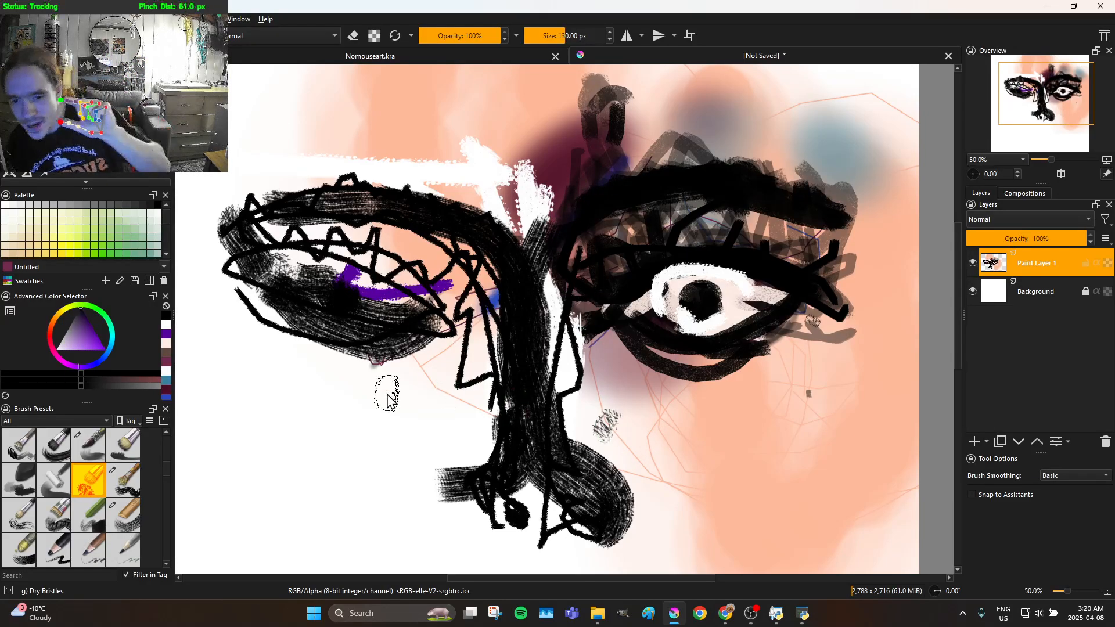
Switch to the Chalk Grainy brush and set the painting colour to white
click(135, 477)
click(130, 503)
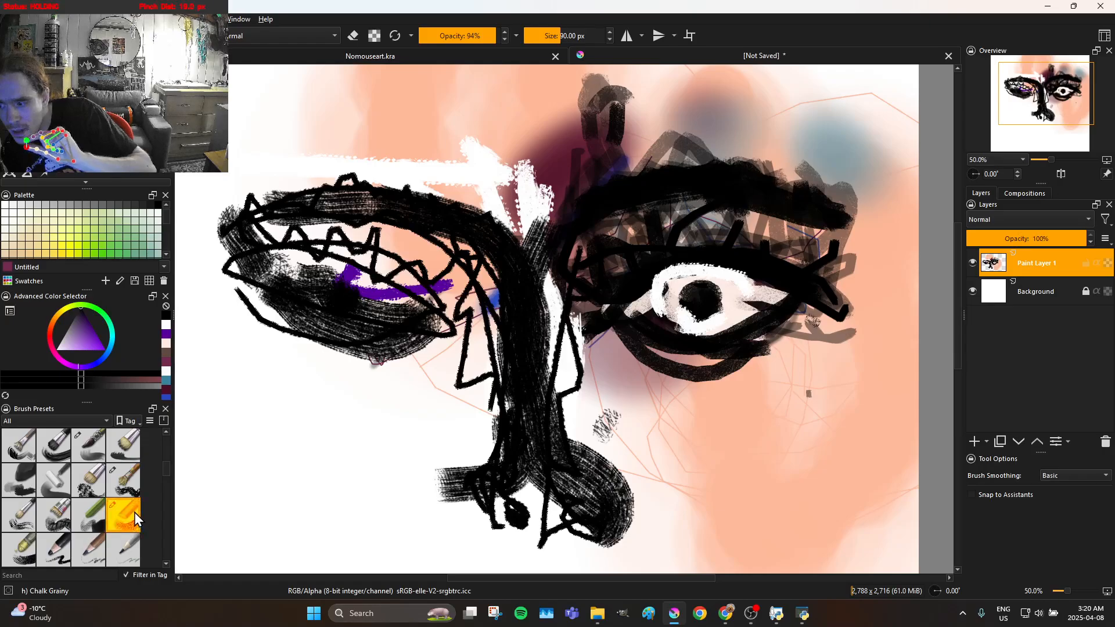
click(130, 496)
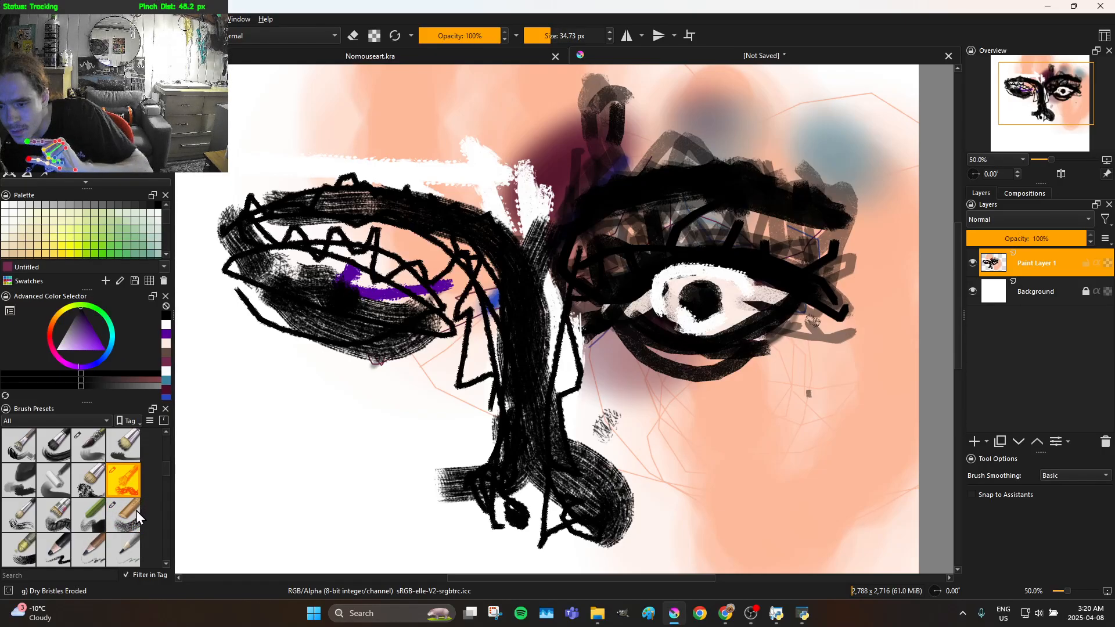
drag(129, 520, 134, 469)
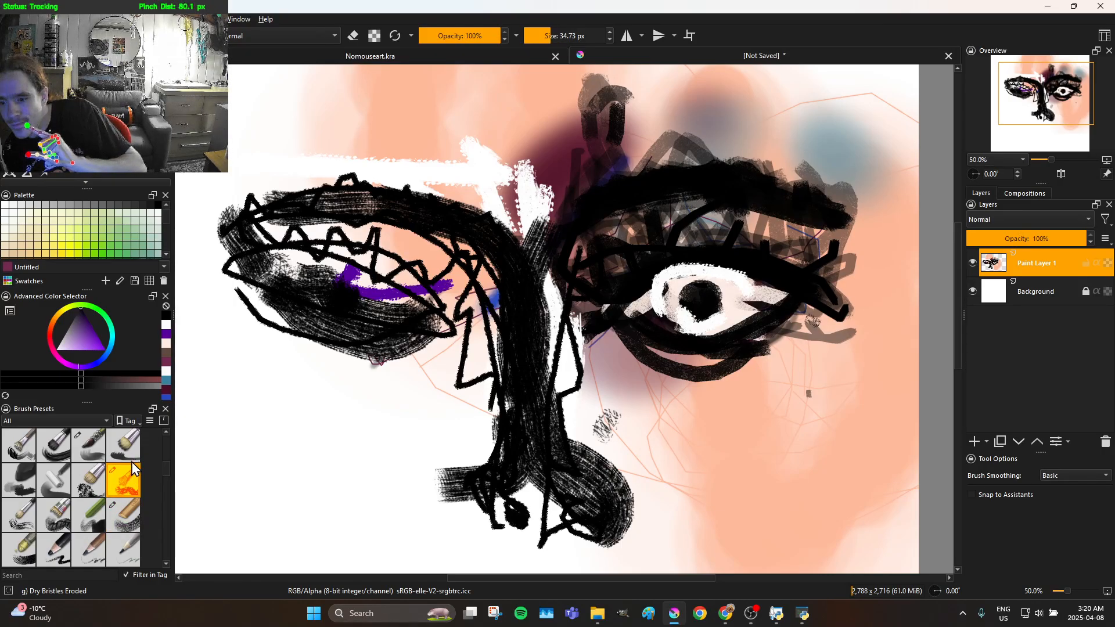
drag(128, 543, 131, 512)
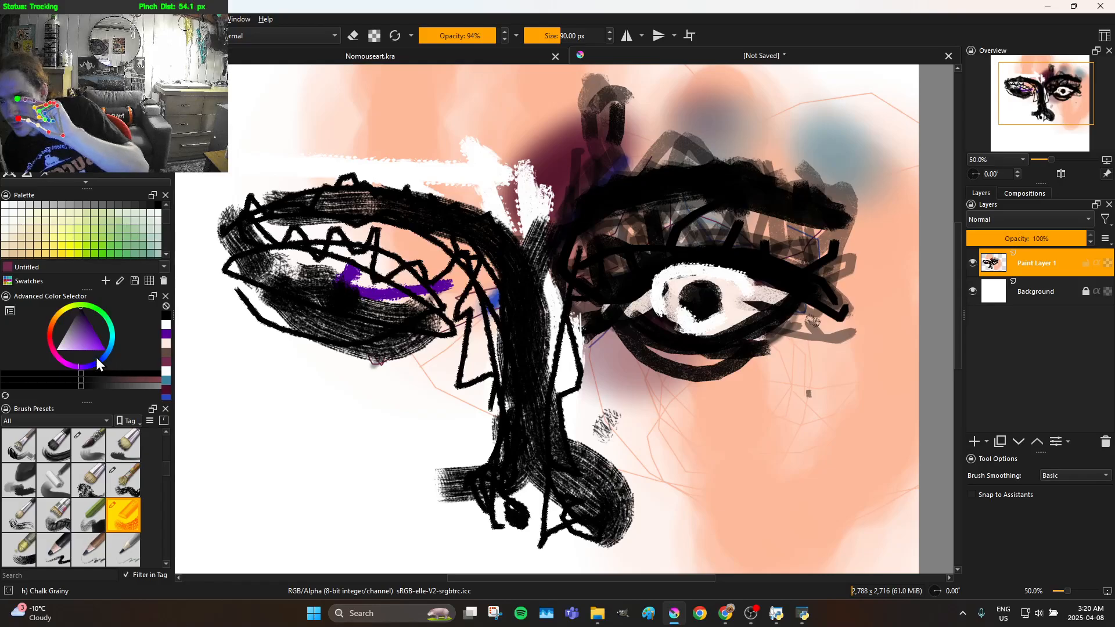
drag(81, 344, 107, 298)
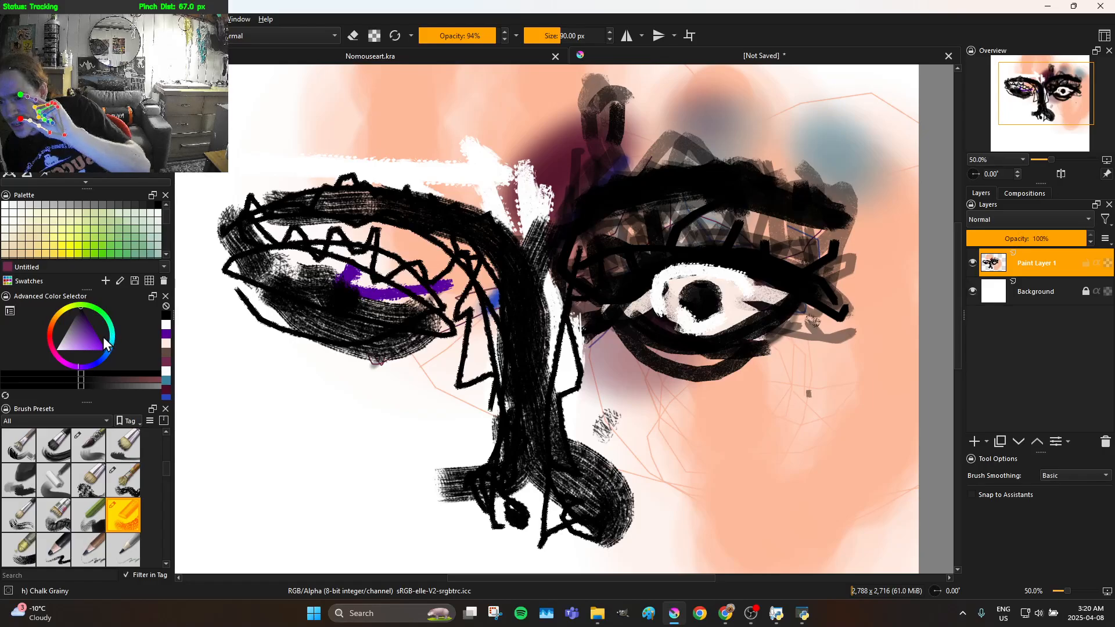
drag(99, 338, 99, 311)
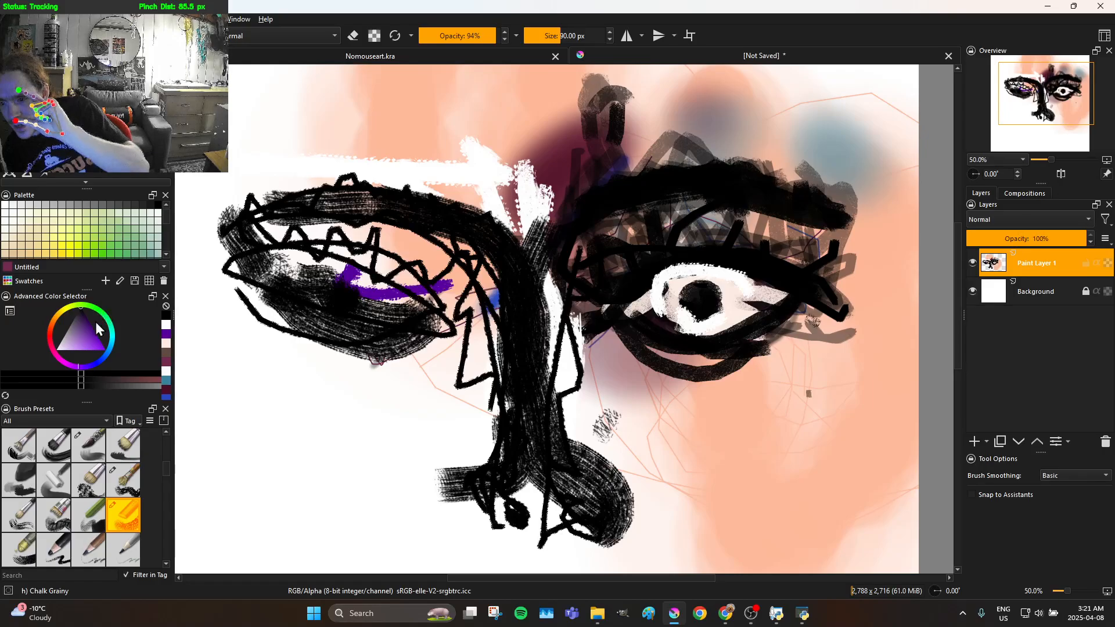
mouse_move(85, 349)
mouse_down()
mouse_move(78, 369)
mouse_move(68, 339)
mouse_move(69, 364)
mouse_move(56, 368)
mouse_move(110, 339)
mouse_move(150, 337)
mouse_up()
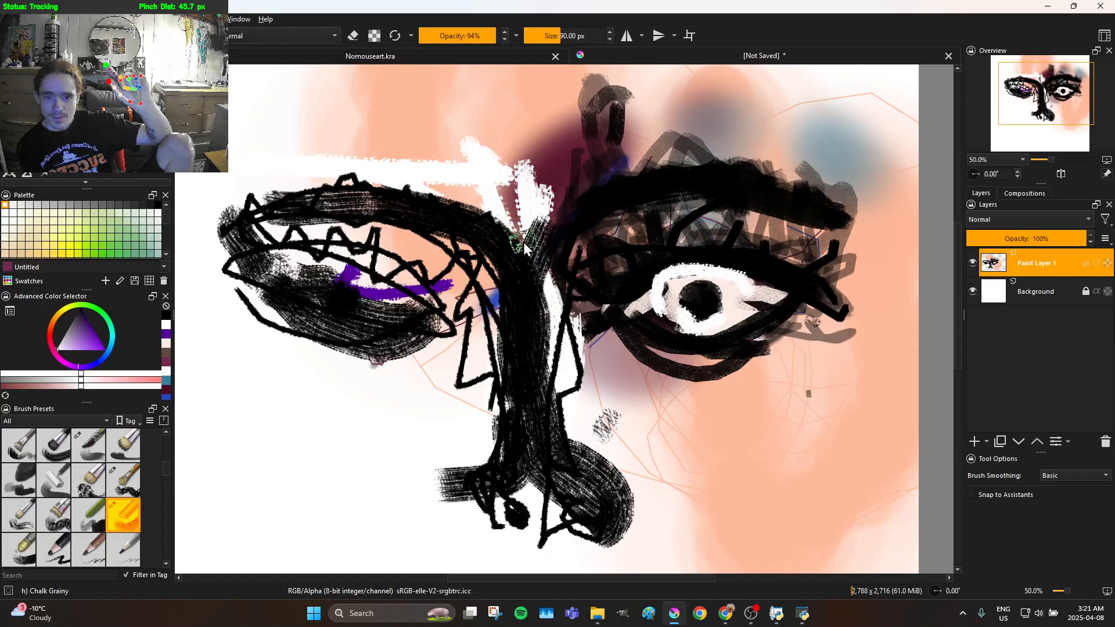
Paint white chalk strokes down the nose bridge and over the nose tip, with a brighter highlight along the full bridge
mouse_move(532, 248)
mouse_down()
mouse_move(544, 292)
mouse_move(528, 347)
mouse_up()
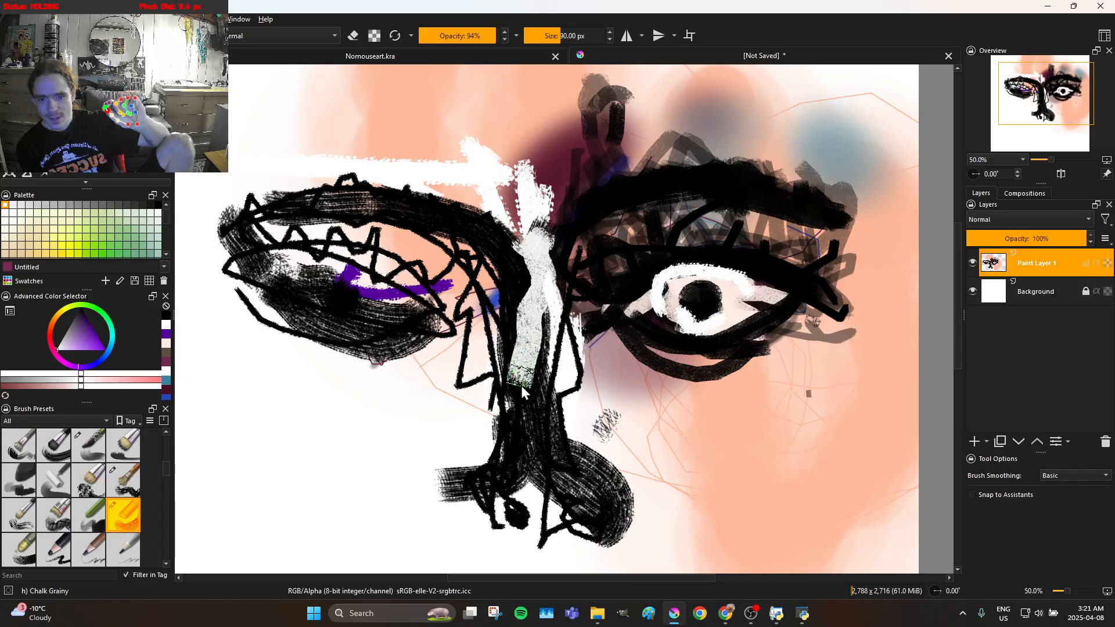
mouse_move(525, 423)
mouse_down()
mouse_move(518, 466)
mouse_move(495, 487)
mouse_move(497, 516)
mouse_move(517, 496)
mouse_move(545, 515)
mouse_move(584, 493)
mouse_move(587, 513)
mouse_move(553, 315)
mouse_move(540, 418)
mouse_up()
mouse_move(548, 474)
mouse_down()
mouse_move(519, 478)
mouse_move(554, 487)
mouse_move(538, 462)
mouse_up()
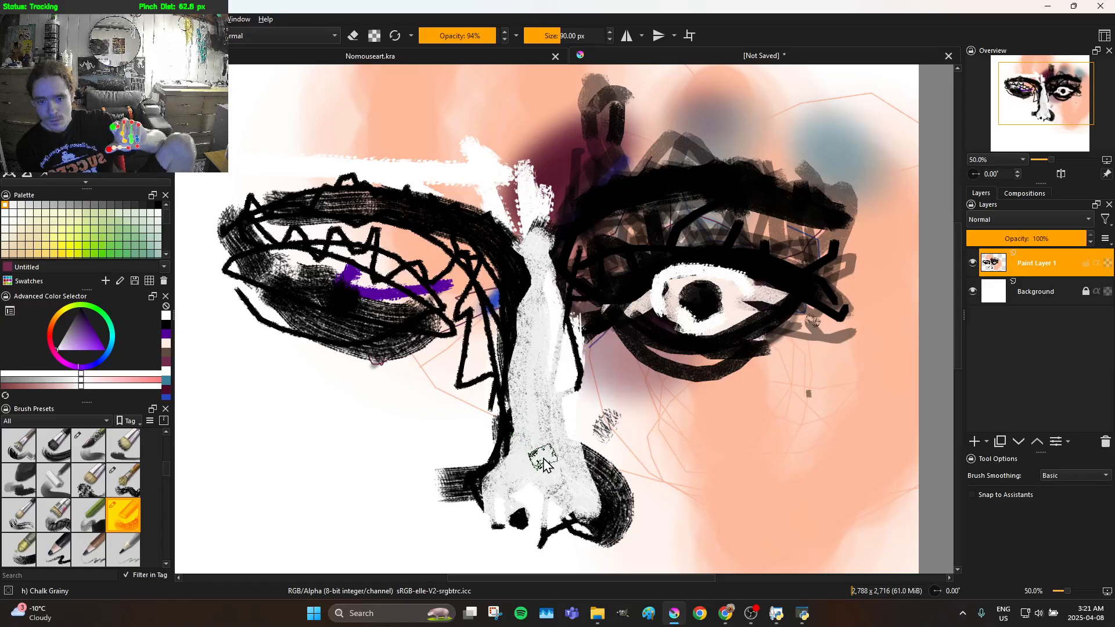
mouse_move(558, 503)
mouse_down()
mouse_move(555, 515)
mouse_move(522, 222)
mouse_move(529, 174)
mouse_move(543, 163)
mouse_up()
Add white chalk highlights above both brows, across the left brow's inner end and over the middle of the second eye
drag(395, 119, 360, 125)
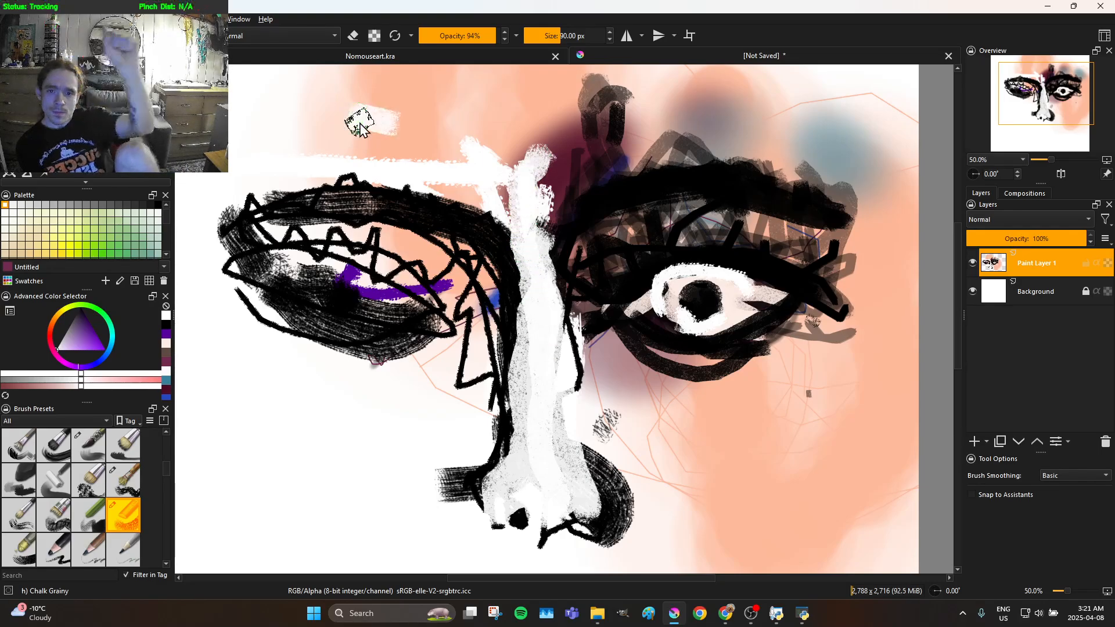
drag(619, 137, 830, 157)
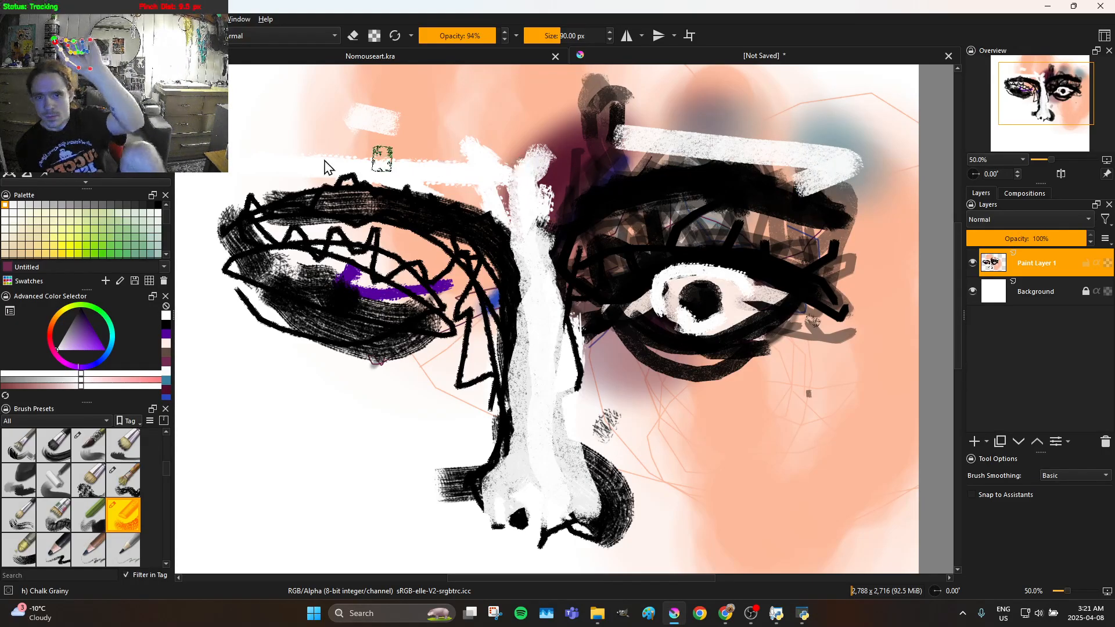
mouse_move(407, 164)
mouse_down()
mouse_move(467, 185)
mouse_move(439, 237)
mouse_move(429, 287)
mouse_up()
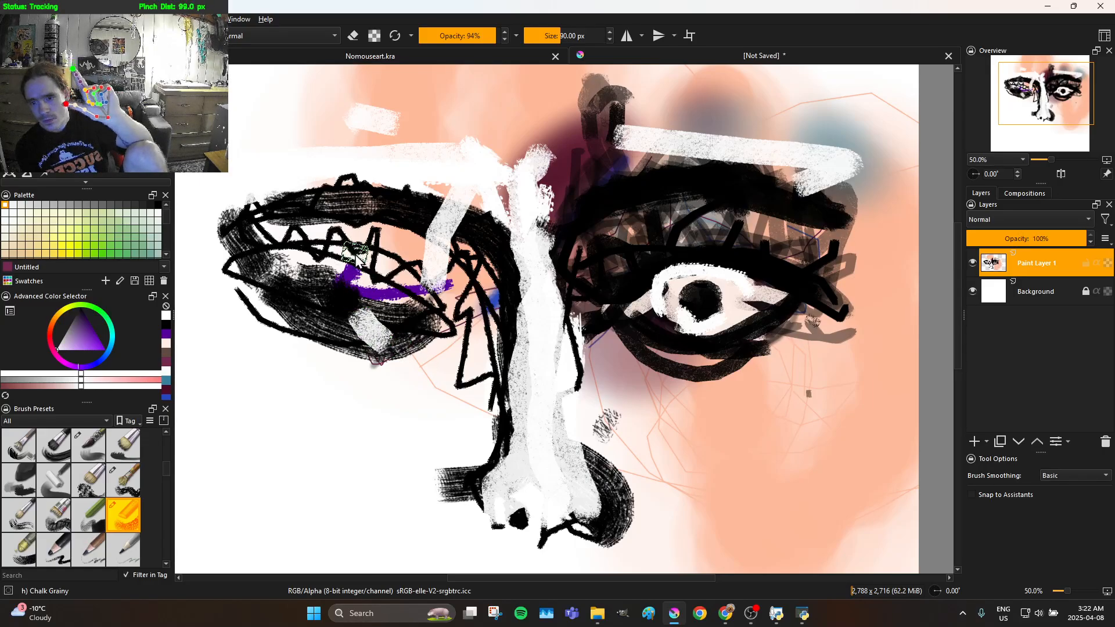
mouse_move(343, 312)
mouse_down()
mouse_move(366, 296)
mouse_move(339, 289)
mouse_move(370, 324)
mouse_move(358, 298)
mouse_move(327, 285)
mouse_move(345, 270)
mouse_move(365, 276)
mouse_move(371, 305)
mouse_move(353, 321)
mouse_move(333, 323)
mouse_move(326, 299)
mouse_move(377, 238)
mouse_up()
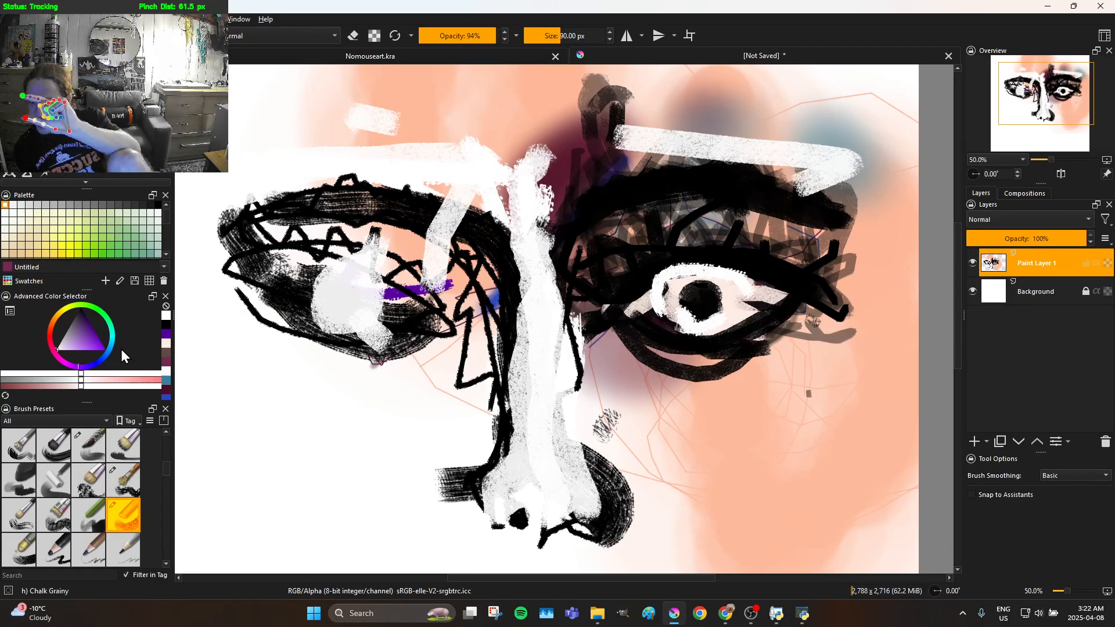
Set the colour to black and use the Charcoal pencil large brush to draw the right nostril, the nose's base line and right wing
drag(92, 348, 87, 295)
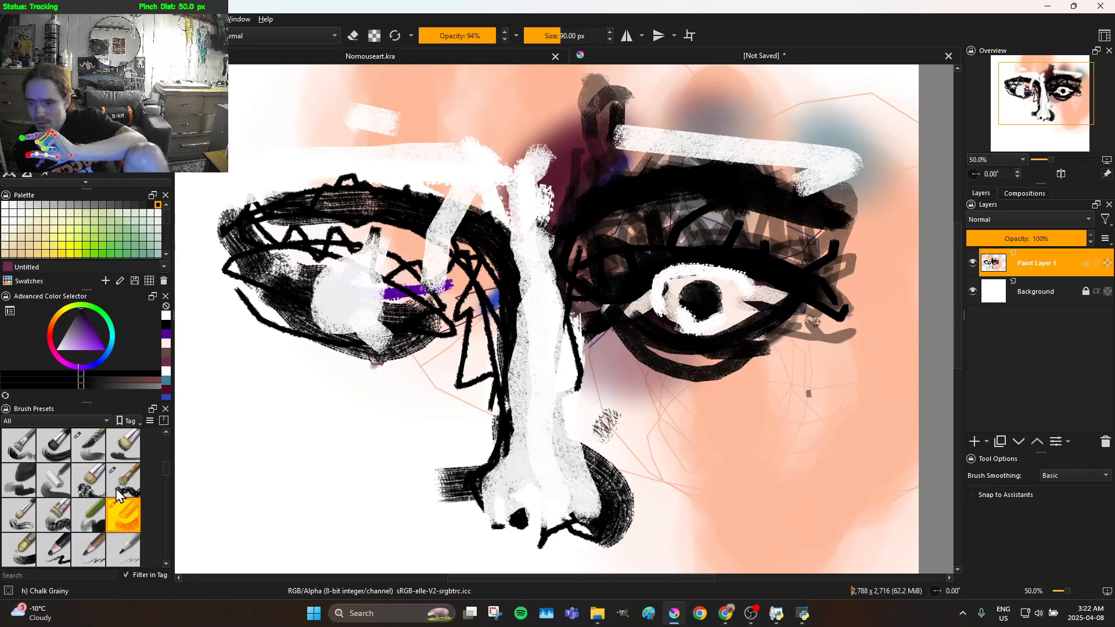
click(68, 537)
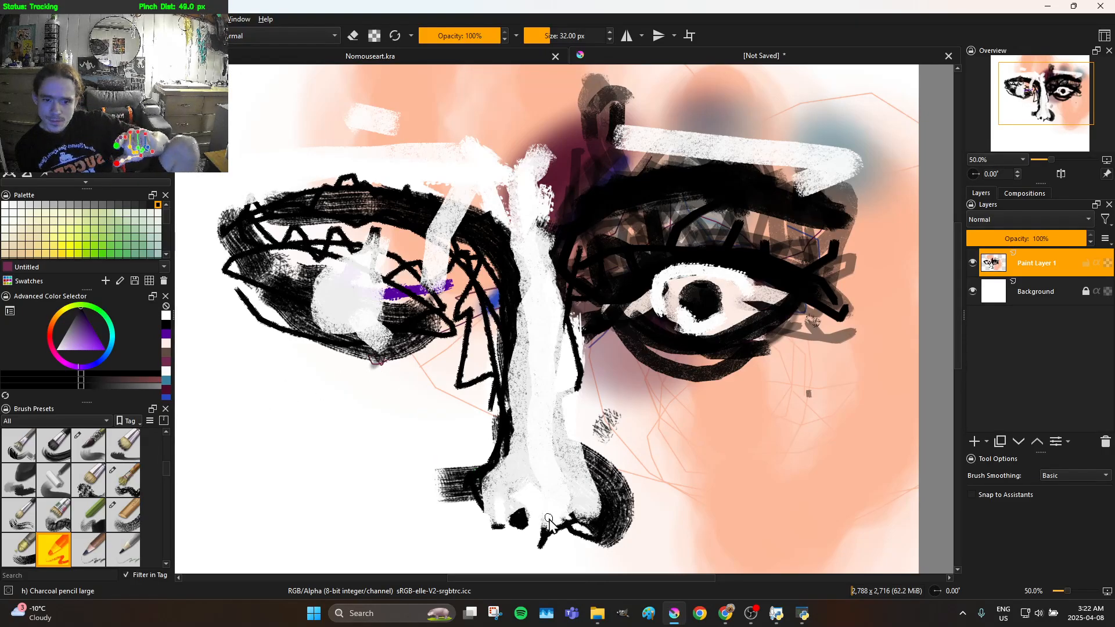
mouse_move(573, 512)
mouse_down()
mouse_move(566, 498)
mouse_move(560, 519)
mouse_move(572, 513)
mouse_move(560, 502)
mouse_up()
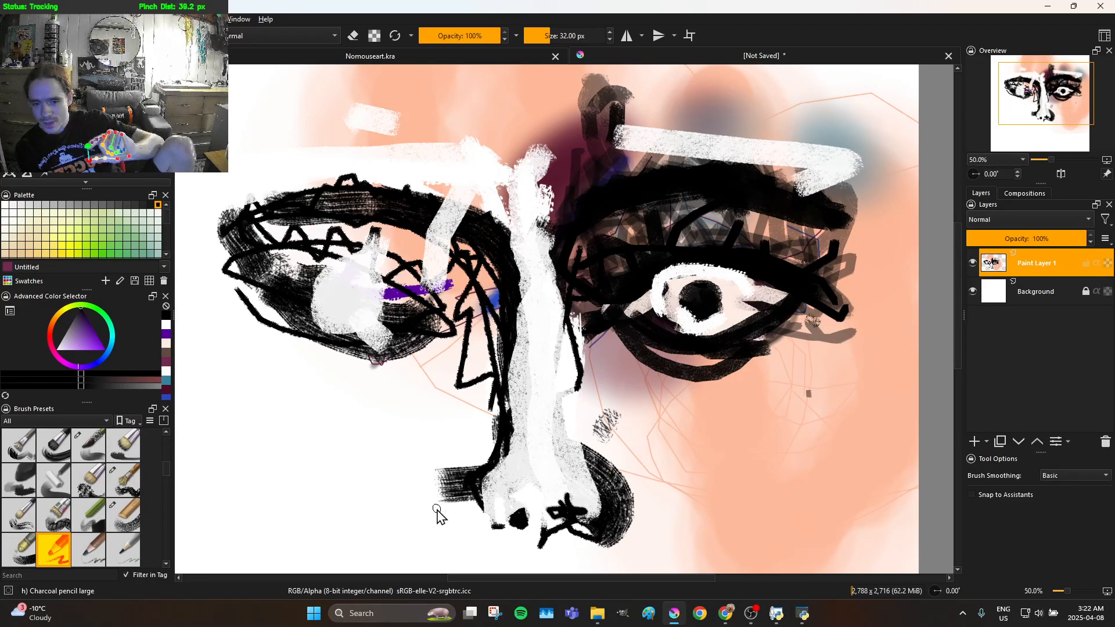
mouse_move(468, 517)
mouse_down()
mouse_move(510, 533)
mouse_move(552, 533)
mouse_move(566, 520)
mouse_up()
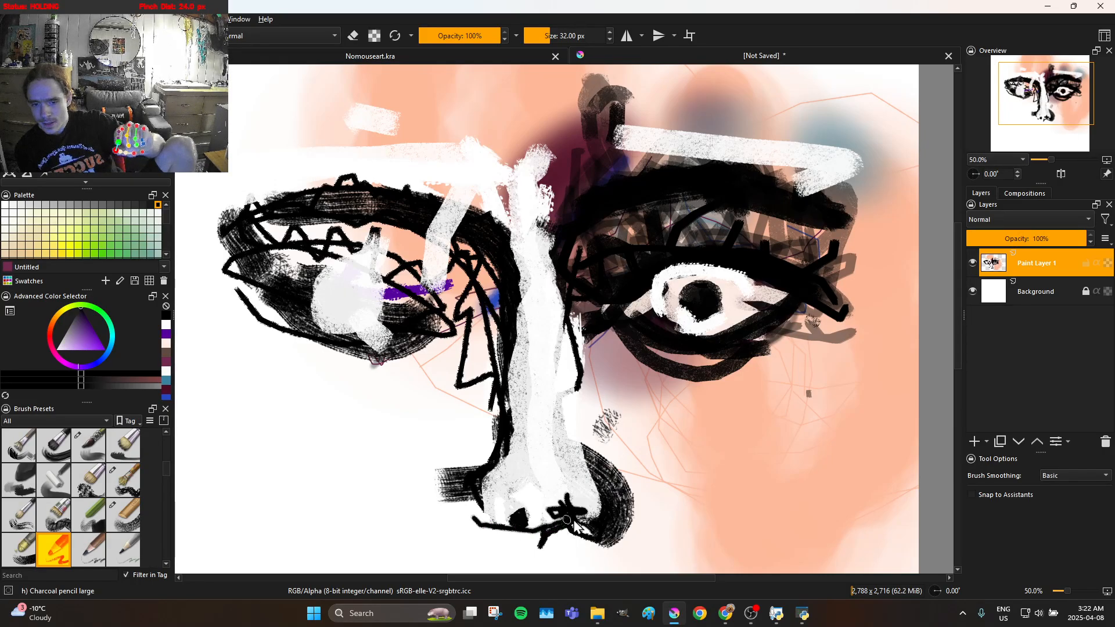
drag(613, 488, 598, 440)
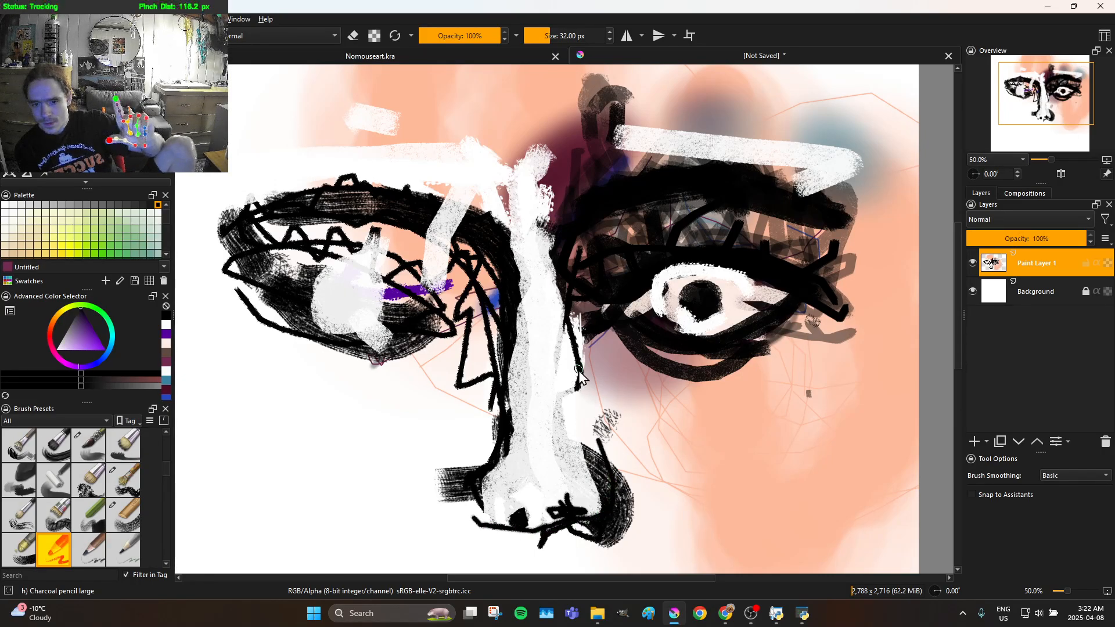
Outline the nose's base and left wing in black charcoal, continuing up the bridge's left side toward the left eye
mouse_move(572, 481)
mouse_down()
mouse_move(602, 503)
mouse_move(593, 530)
mouse_move(466, 526)
mouse_move(458, 488)
mouse_move(476, 471)
mouse_move(517, 475)
mouse_up()
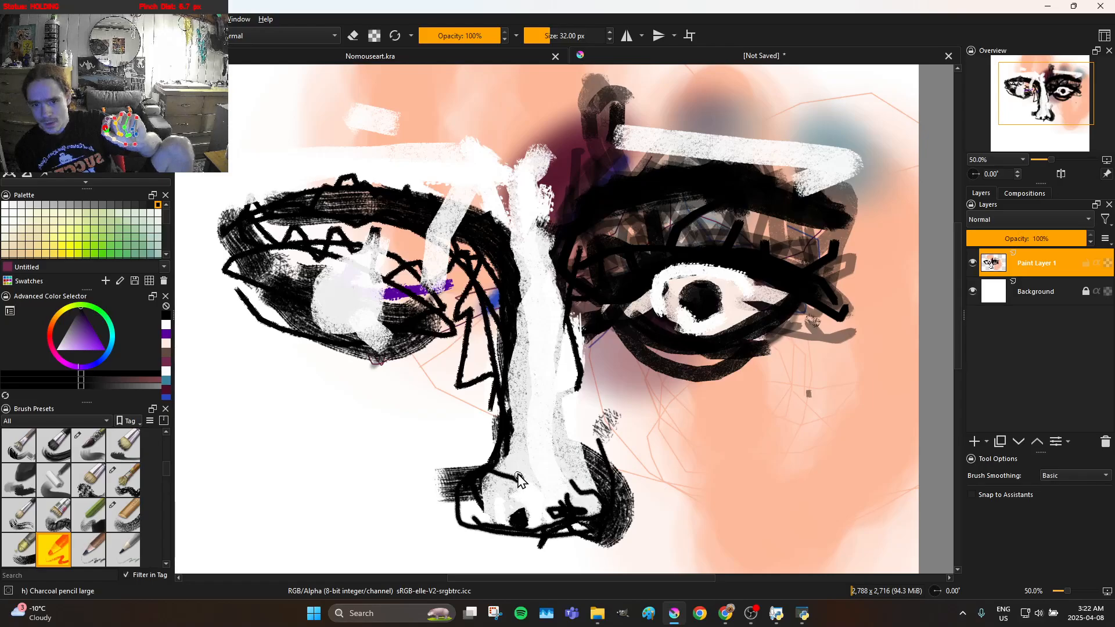
drag(508, 437, 504, 363)
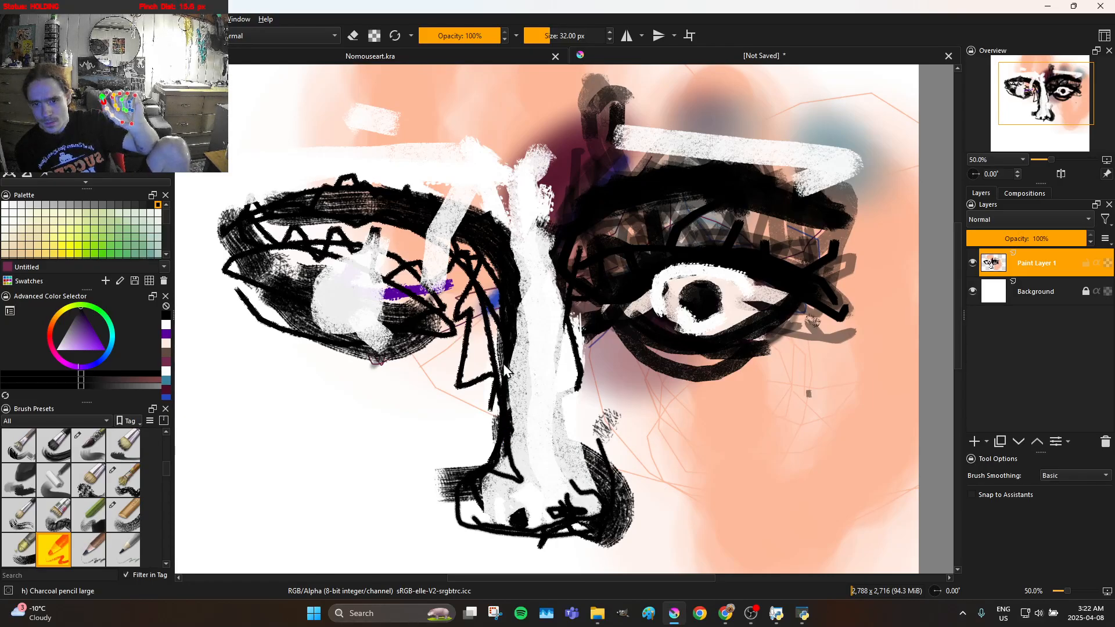
mouse_move(483, 328)
mouse_down()
mouse_move(398, 243)
mouse_move(334, 221)
mouse_move(263, 222)
mouse_move(210, 257)
mouse_move(263, 248)
mouse_move(358, 275)
mouse_up()
Hatch black charcoal lines over the left eye's upper lid, brow and both corners, filling the area between eye and nose bridge
mouse_move(416, 317)
mouse_down()
mouse_move(394, 340)
mouse_move(354, 335)
mouse_move(302, 325)
mouse_move(288, 307)
mouse_move(349, 296)
mouse_move(337, 299)
mouse_move(349, 300)
mouse_move(342, 311)
mouse_move(358, 292)
mouse_move(339, 282)
mouse_up()
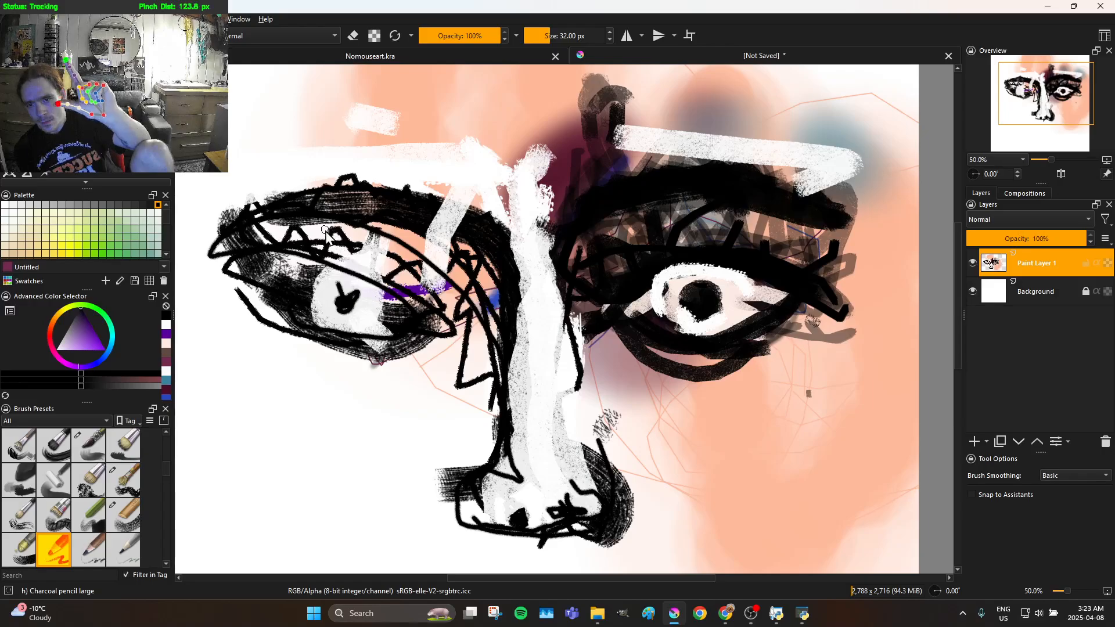
mouse_move(264, 280)
mouse_down()
mouse_move(297, 248)
mouse_move(362, 255)
mouse_move(437, 288)
mouse_move(460, 318)
mouse_move(413, 285)
mouse_move(348, 263)
mouse_move(317, 270)
mouse_move(237, 328)
mouse_move(335, 268)
mouse_move(392, 287)
mouse_move(433, 343)
mouse_up()
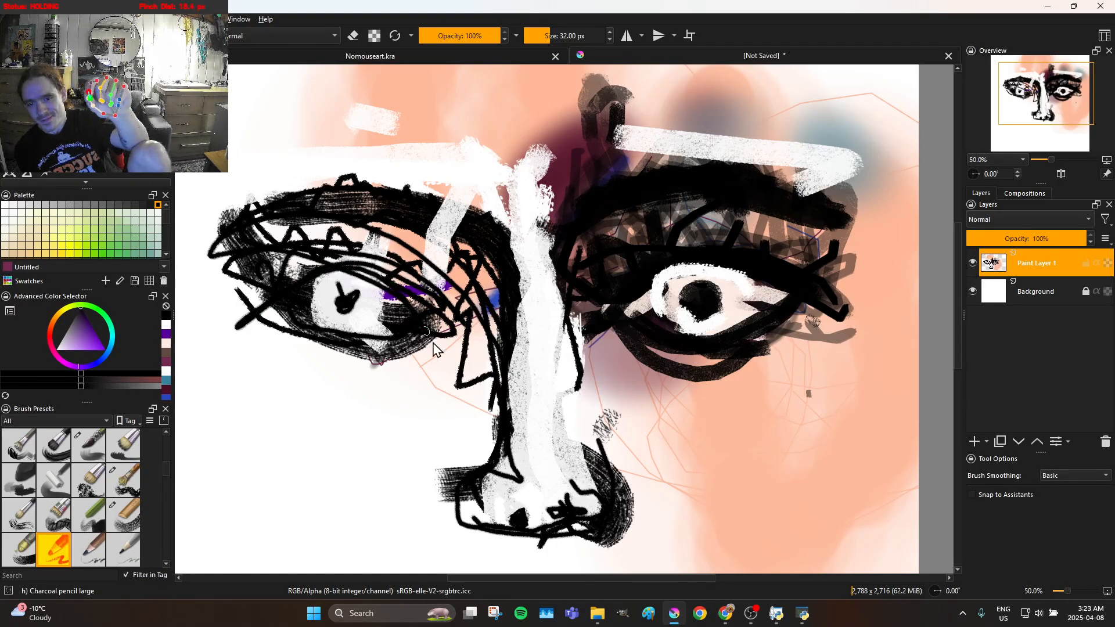
mouse_move(377, 277)
mouse_down()
mouse_move(353, 266)
mouse_move(283, 278)
mouse_move(240, 316)
mouse_up()
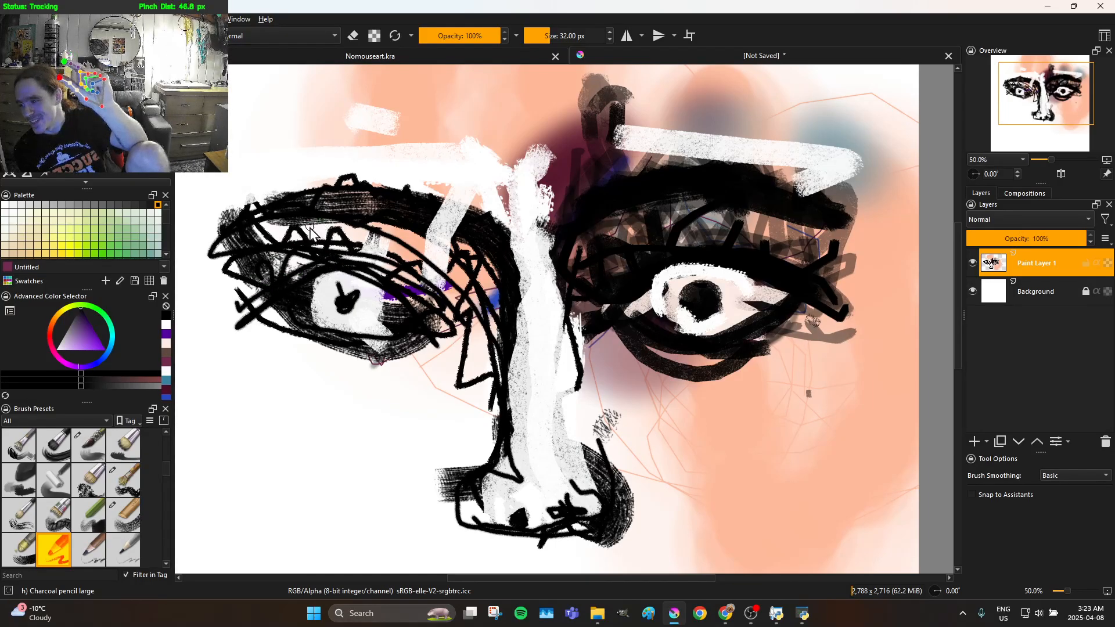
mouse_move(288, 218)
mouse_down()
mouse_move(251, 217)
mouse_move(230, 231)
mouse_up()
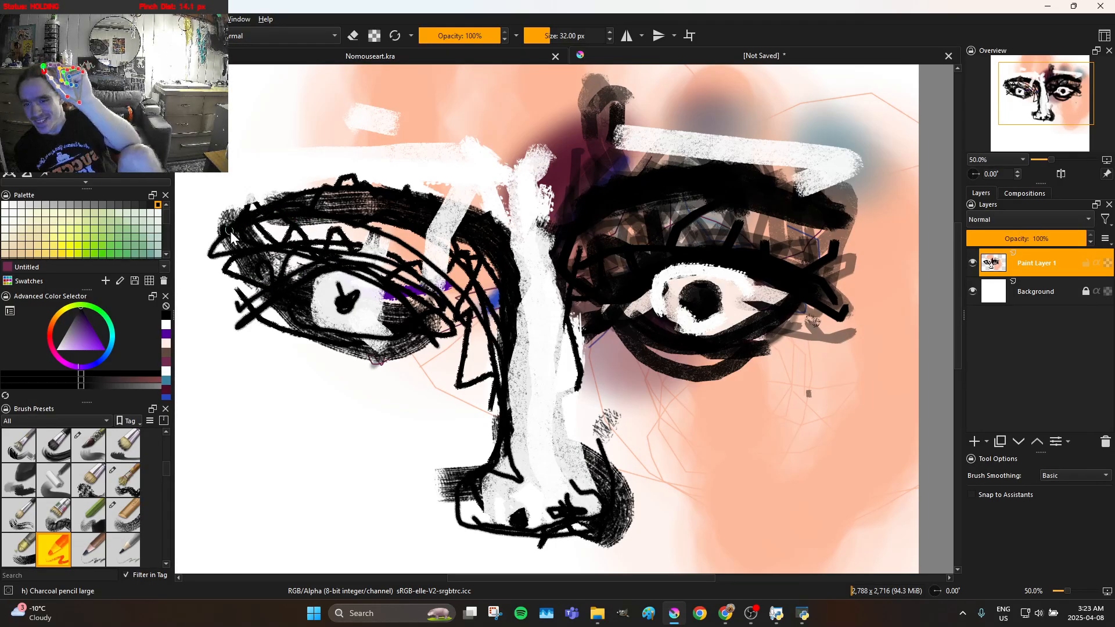
mouse_move(328, 201)
mouse_down()
mouse_move(434, 214)
mouse_move(400, 228)
mouse_move(300, 232)
mouse_move(410, 218)
mouse_move(440, 227)
mouse_up()
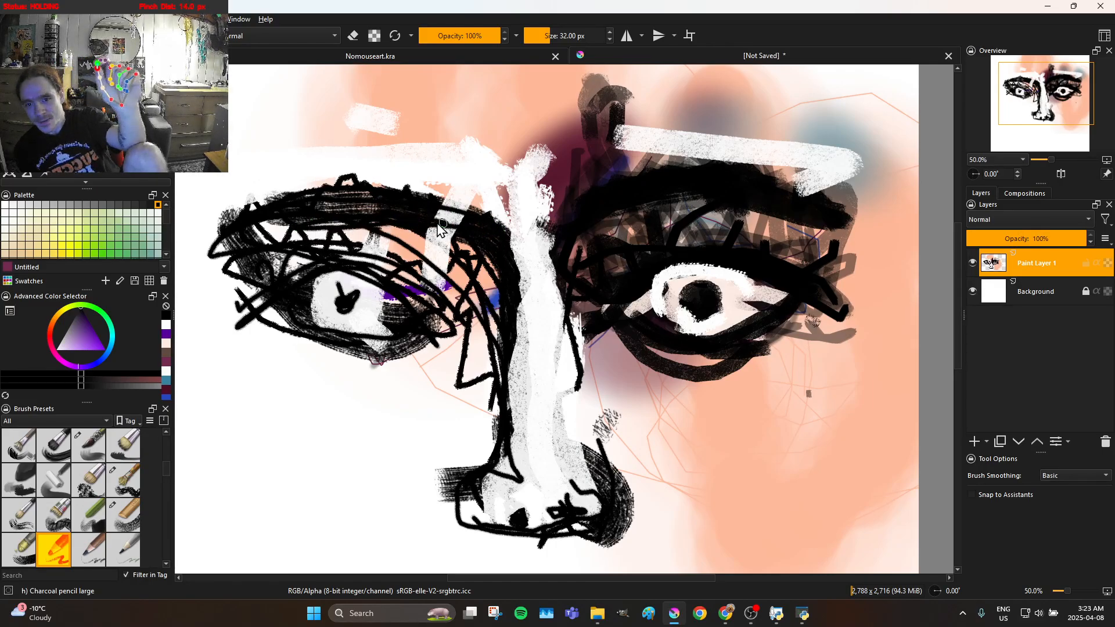
mouse_move(346, 213)
mouse_down()
mouse_move(387, 217)
mouse_move(430, 248)
mouse_move(493, 336)
mouse_move(484, 305)
mouse_move(446, 305)
mouse_move(442, 286)
mouse_move(427, 292)
mouse_move(469, 258)
mouse_move(441, 260)
mouse_move(458, 248)
mouse_move(432, 260)
mouse_move(437, 229)
mouse_up()
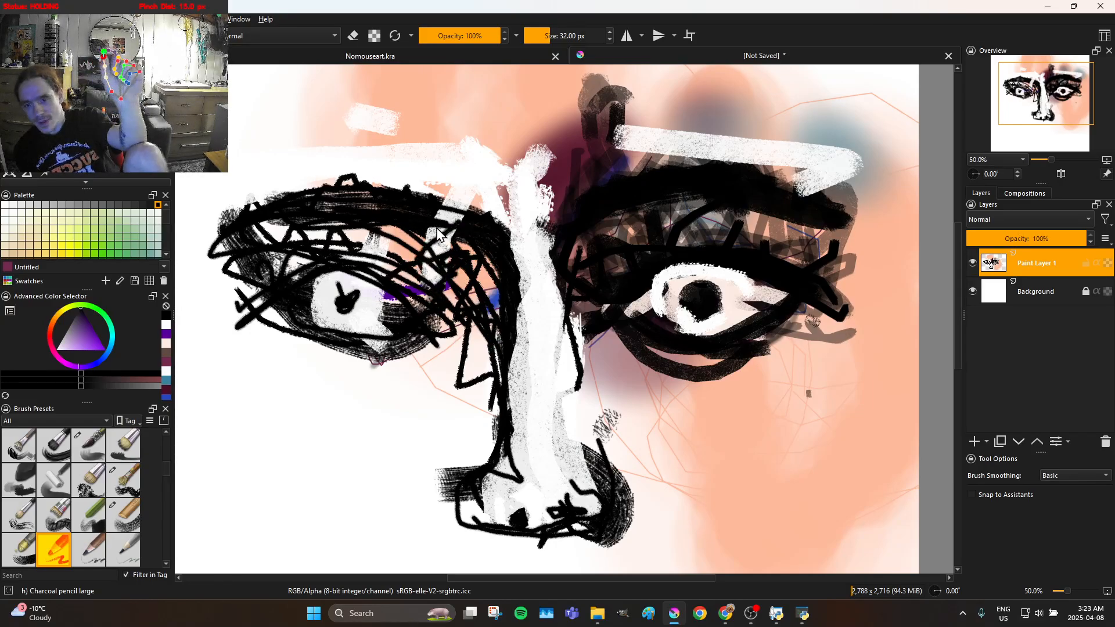
mouse_move(367, 253)
mouse_down()
mouse_move(389, 239)
mouse_move(363, 243)
mouse_up()
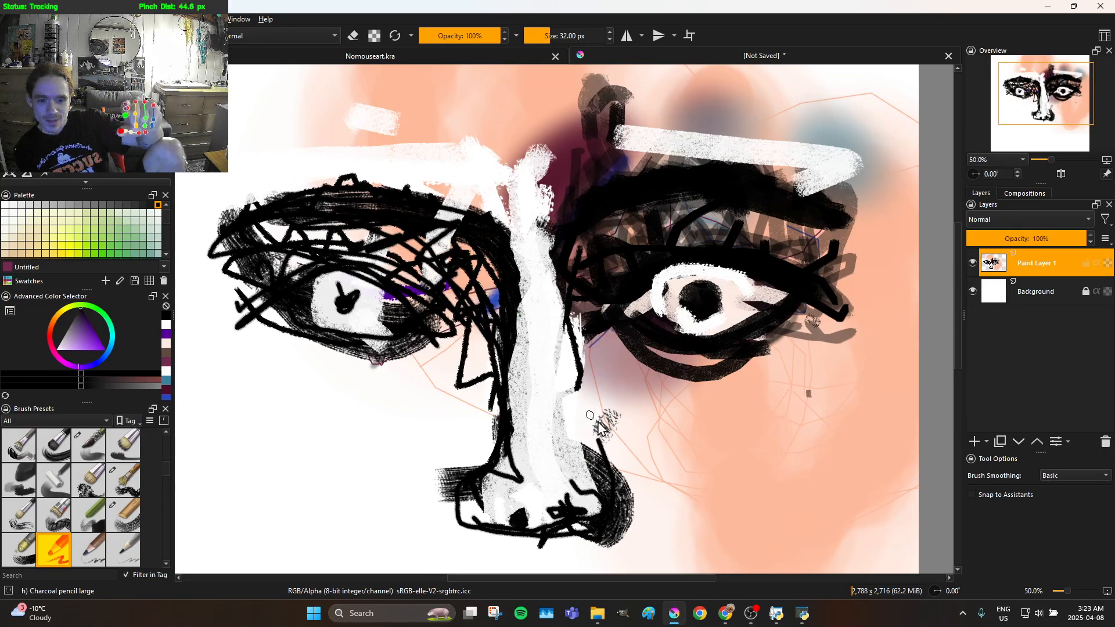
Draw black contour lines along the nose's right side, from the wing up through the right brow and back down the bridge
mouse_move(598, 450)
mouse_down()
mouse_move(569, 366)
mouse_move(569, 302)
mouse_up()
mouse_move(573, 249)
mouse_down()
mouse_move(627, 202)
mouse_move(720, 197)
mouse_up()
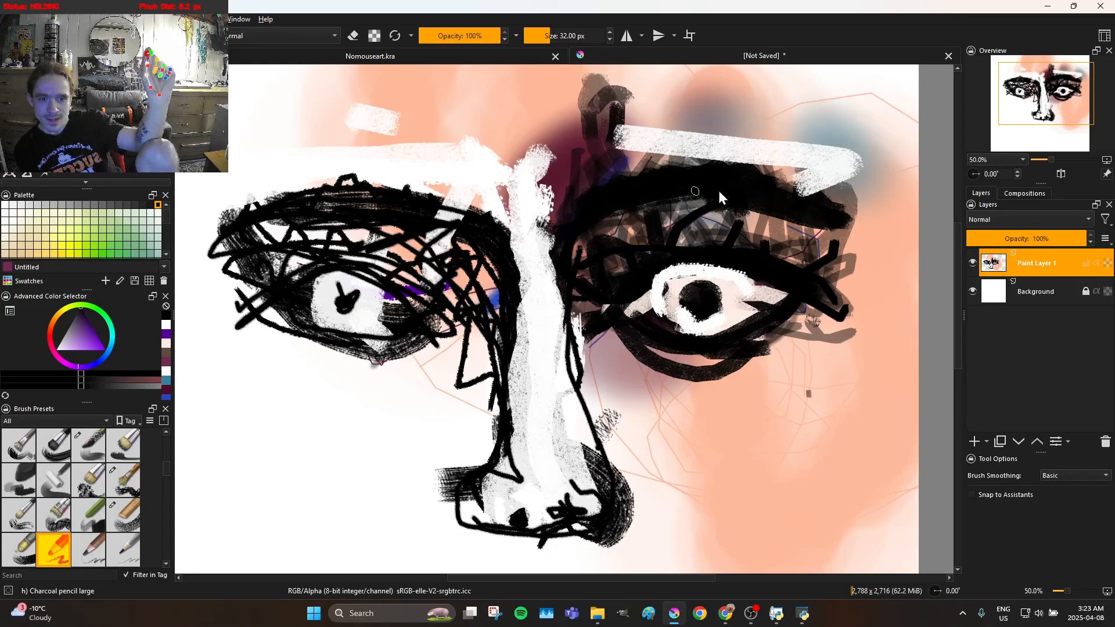
drag(811, 206, 620, 187)
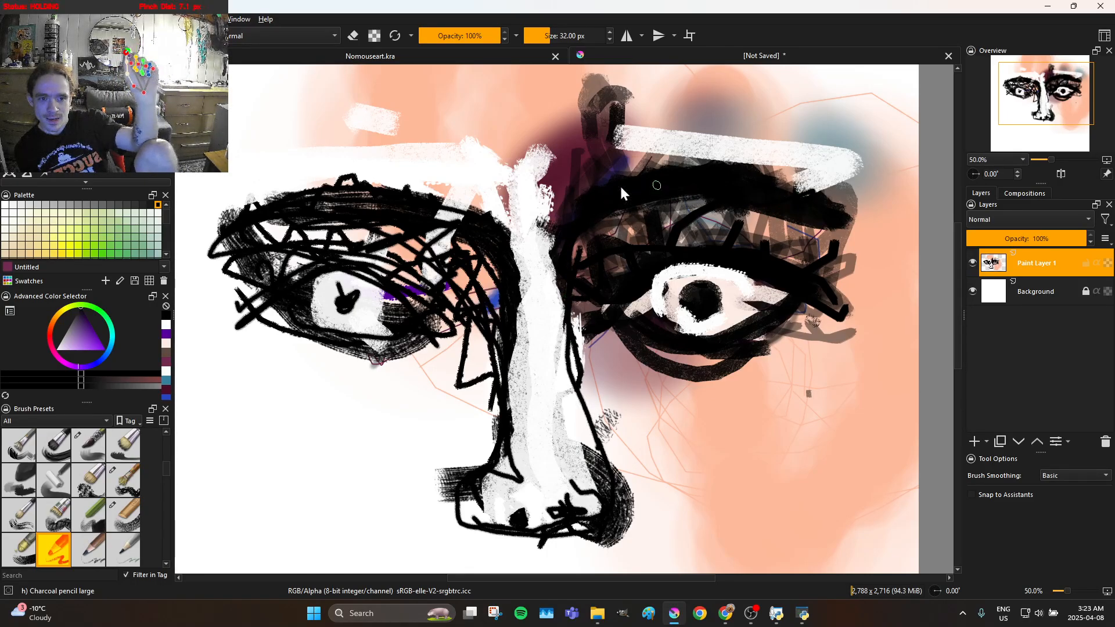
mouse_move(522, 192)
mouse_down()
mouse_move(520, 231)
mouse_move(544, 238)
mouse_up()
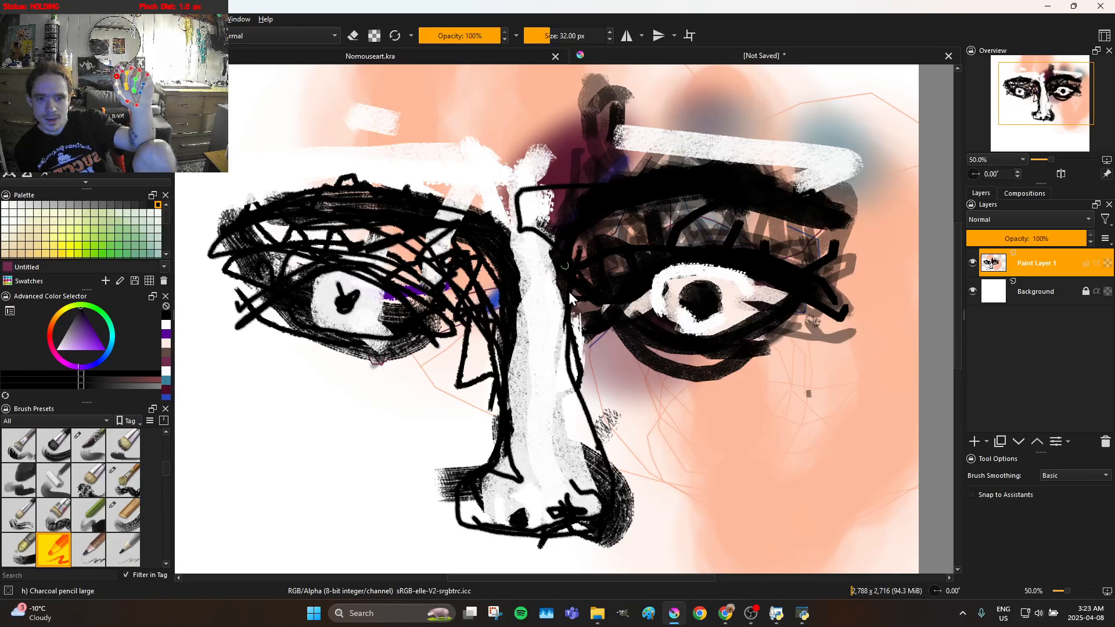
mouse_move(572, 357)
mouse_down()
mouse_move(520, 231)
mouse_move(575, 331)
mouse_move(582, 357)
mouse_move(564, 342)
mouse_move(556, 348)
mouse_move(547, 416)
mouse_move(582, 463)
mouse_move(576, 318)
mouse_move(572, 441)
mouse_up()
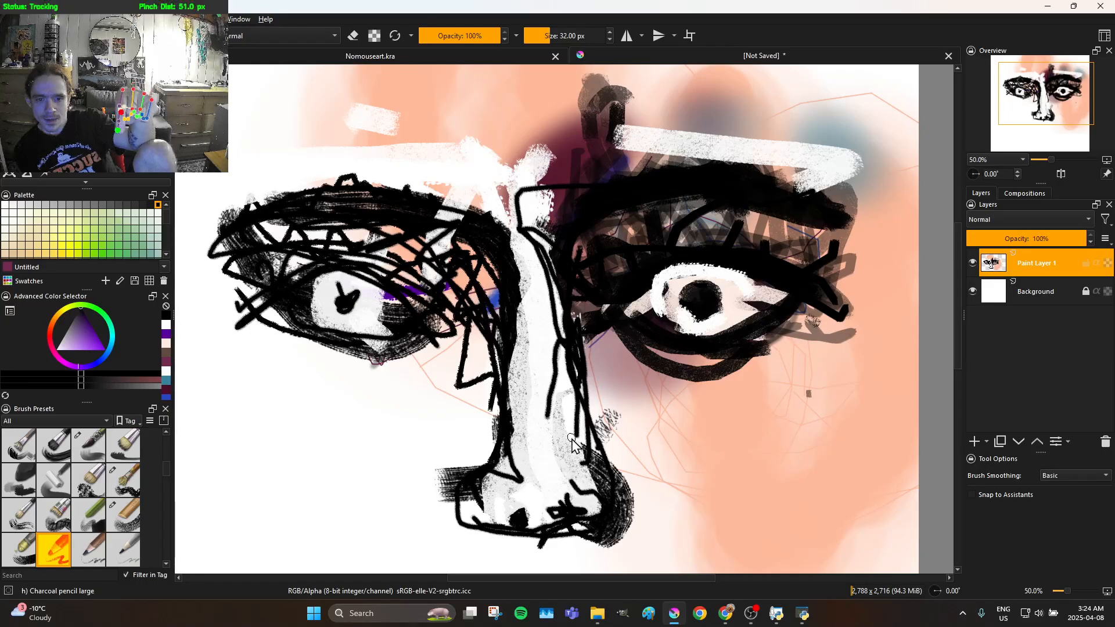
drag(570, 395, 568, 407)
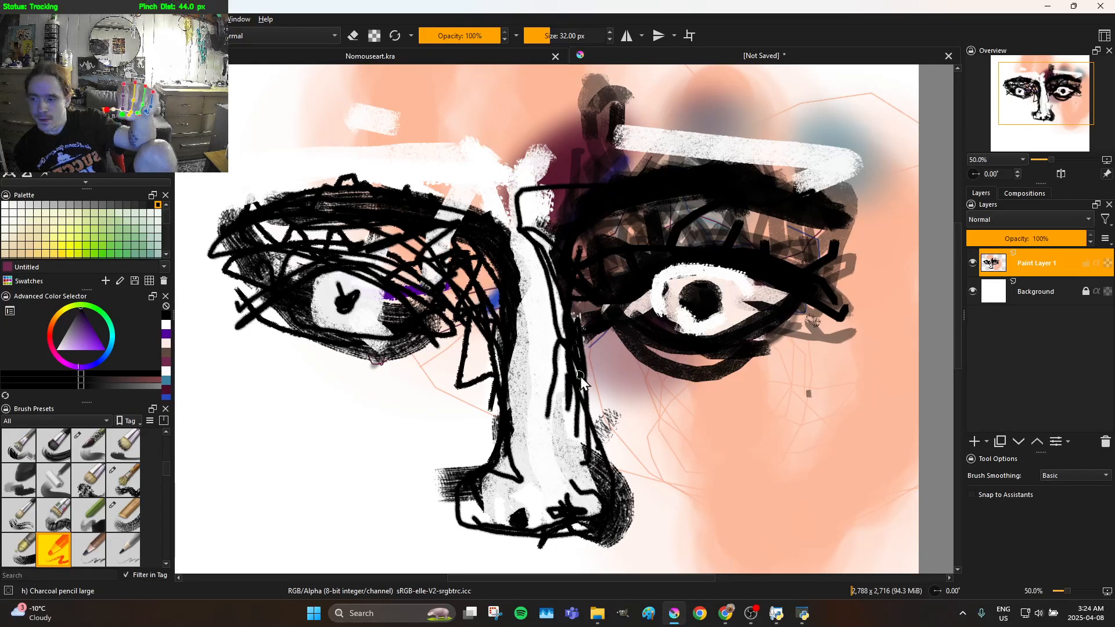
Darken the right eye's lower lid with curved black strokes and add an eye-bag line beneath it
mouse_move(765, 371)
mouse_down()
mouse_move(754, 364)
mouse_move(775, 350)
mouse_up()
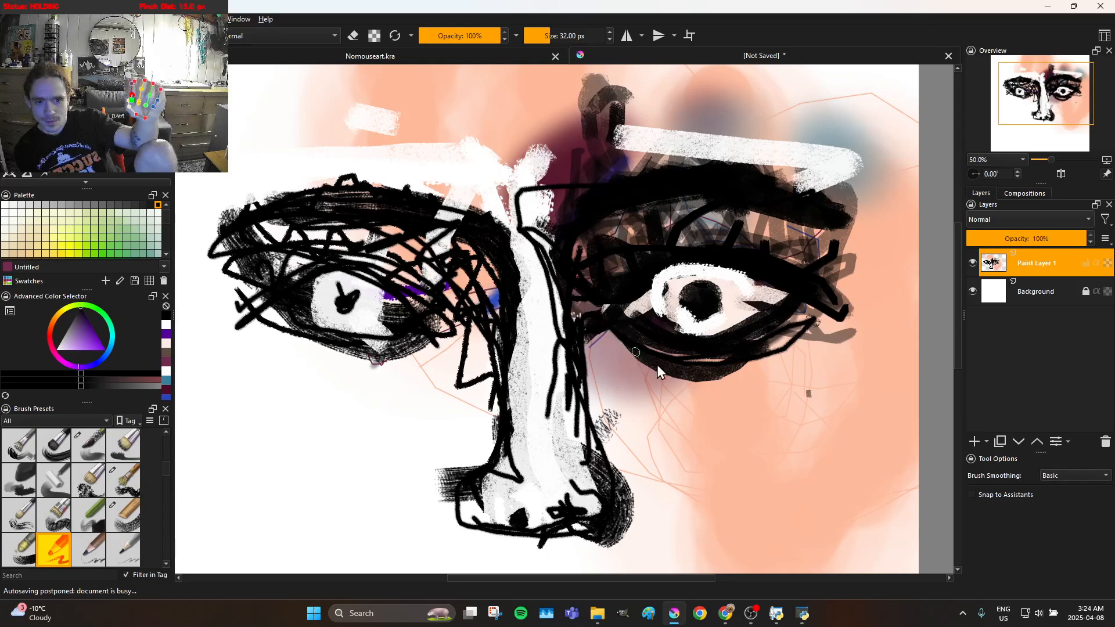
mouse_move(743, 379)
mouse_down()
mouse_move(804, 388)
mouse_move(627, 367)
mouse_up()
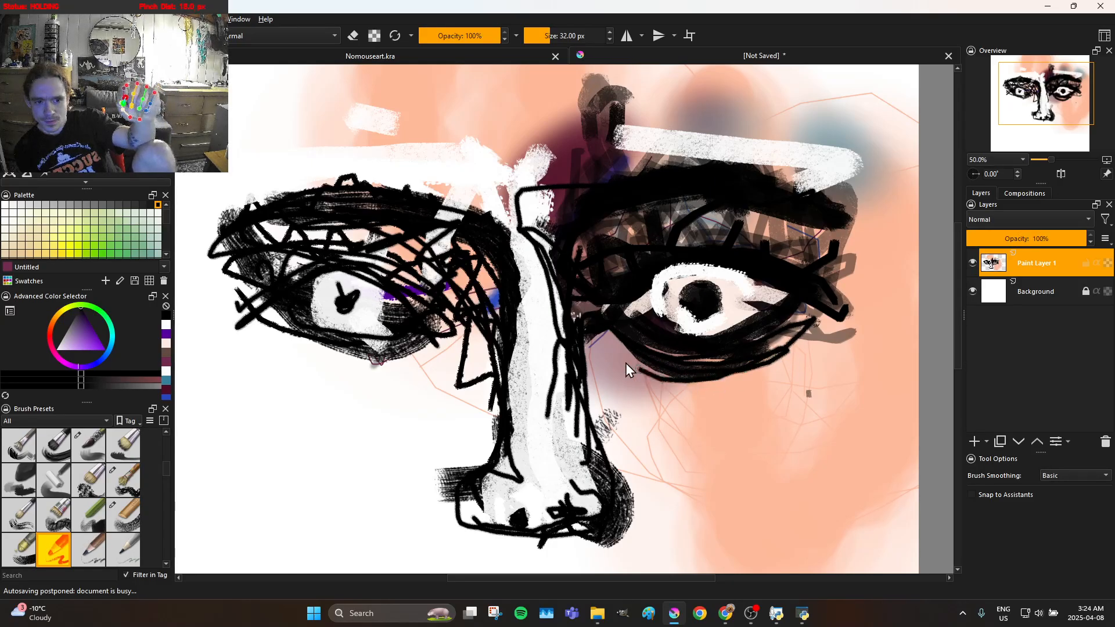
mouse_move(691, 401)
mouse_down()
mouse_move(745, 402)
mouse_move(778, 361)
mouse_move(691, 377)
mouse_up()
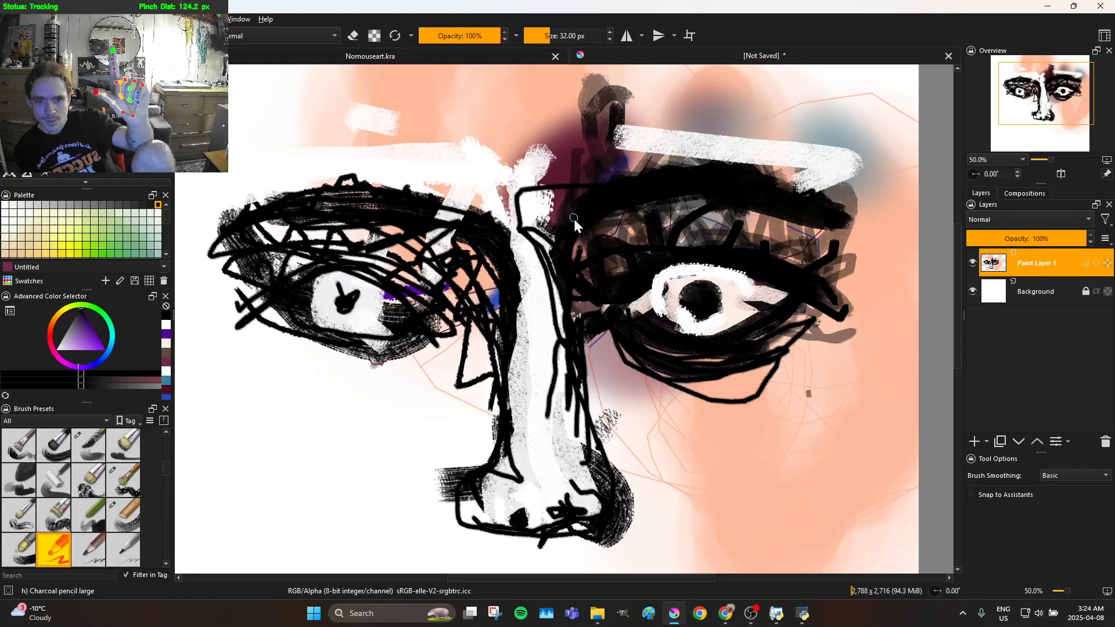
Thicken the left brow and upper lid with dense black strokes and give the brow a jagged upper edge
drag(402, 282, 314, 255)
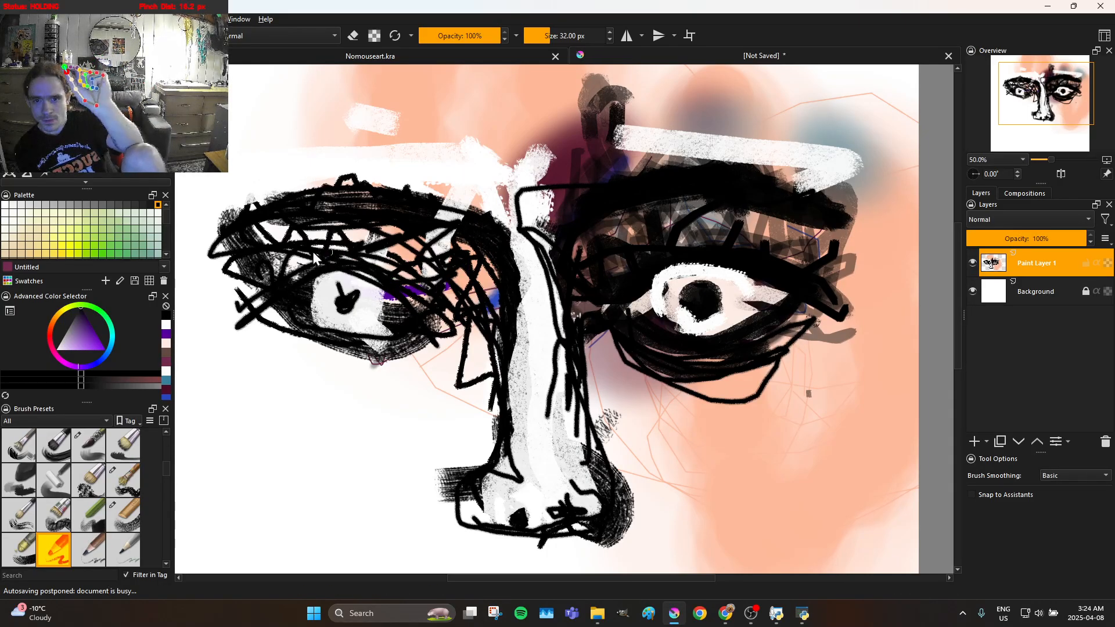
mouse_move(367, 221)
mouse_down()
mouse_move(464, 200)
mouse_move(437, 193)
mouse_move(416, 205)
mouse_move(415, 190)
mouse_move(382, 190)
mouse_up()
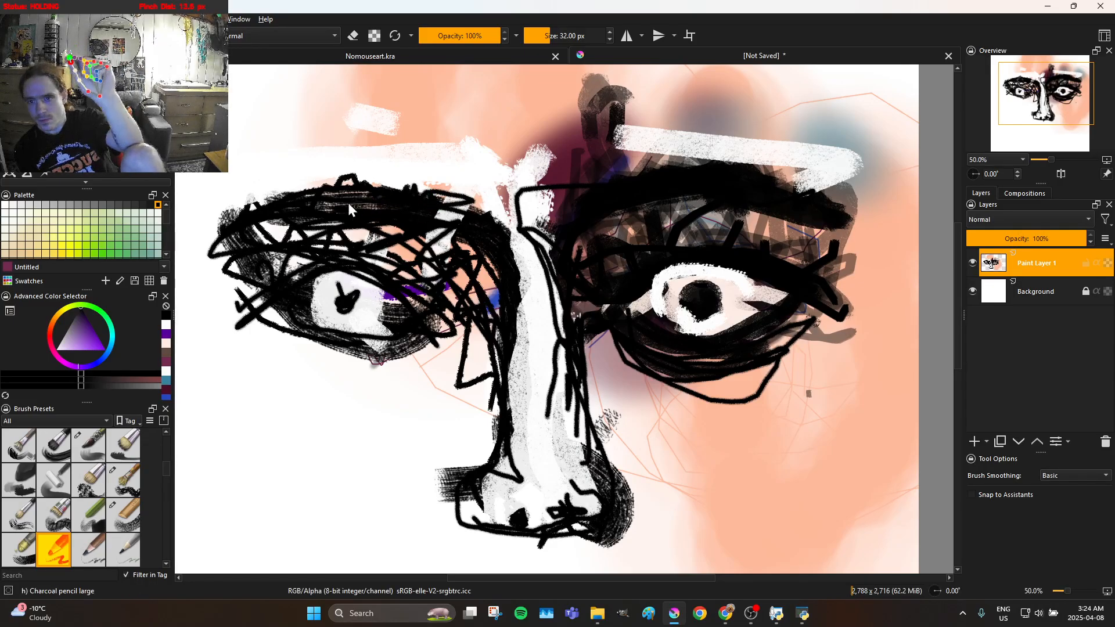
mouse_move(311, 196)
mouse_down()
mouse_move(253, 176)
mouse_move(255, 211)
mouse_move(268, 220)
mouse_move(272, 209)
mouse_move(265, 193)
mouse_move(253, 244)
mouse_move(248, 206)
mouse_move(255, 247)
mouse_move(293, 182)
mouse_move(315, 183)
mouse_move(331, 160)
mouse_move(351, 157)
mouse_move(376, 167)
mouse_up()
drag(398, 213, 404, 216)
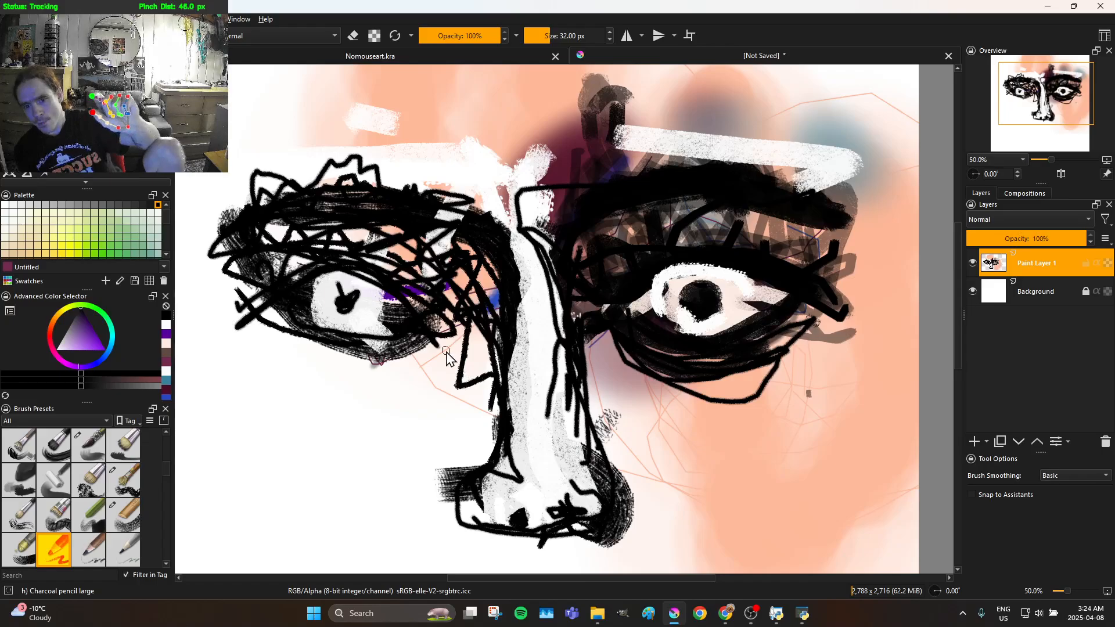
Strengthen the left eye's lower lid and draw angular black cheek lines beneath both eyes
mouse_move(433, 348)
mouse_down()
mouse_move(317, 317)
mouse_move(349, 277)
mouse_move(376, 264)
mouse_move(415, 291)
mouse_move(365, 272)
mouse_move(285, 316)
mouse_move(334, 278)
mouse_move(285, 304)
mouse_move(275, 352)
mouse_up()
mouse_move(273, 384)
mouse_down()
mouse_move(401, 423)
mouse_move(279, 357)
mouse_move(363, 398)
mouse_move(353, 465)
mouse_move(360, 473)
mouse_move(384, 434)
mouse_move(380, 521)
mouse_move(399, 427)
mouse_up()
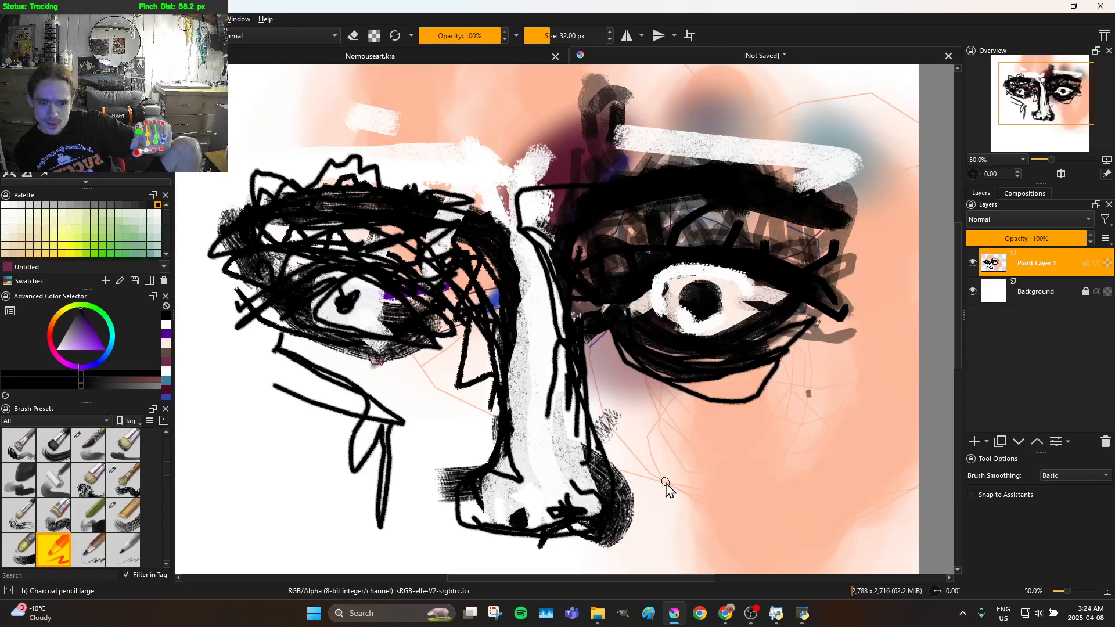
mouse_move(712, 506)
mouse_down()
mouse_move(719, 478)
mouse_move(693, 447)
mouse_move(730, 405)
mouse_move(796, 369)
mouse_move(744, 391)
mouse_move(682, 405)
mouse_up()
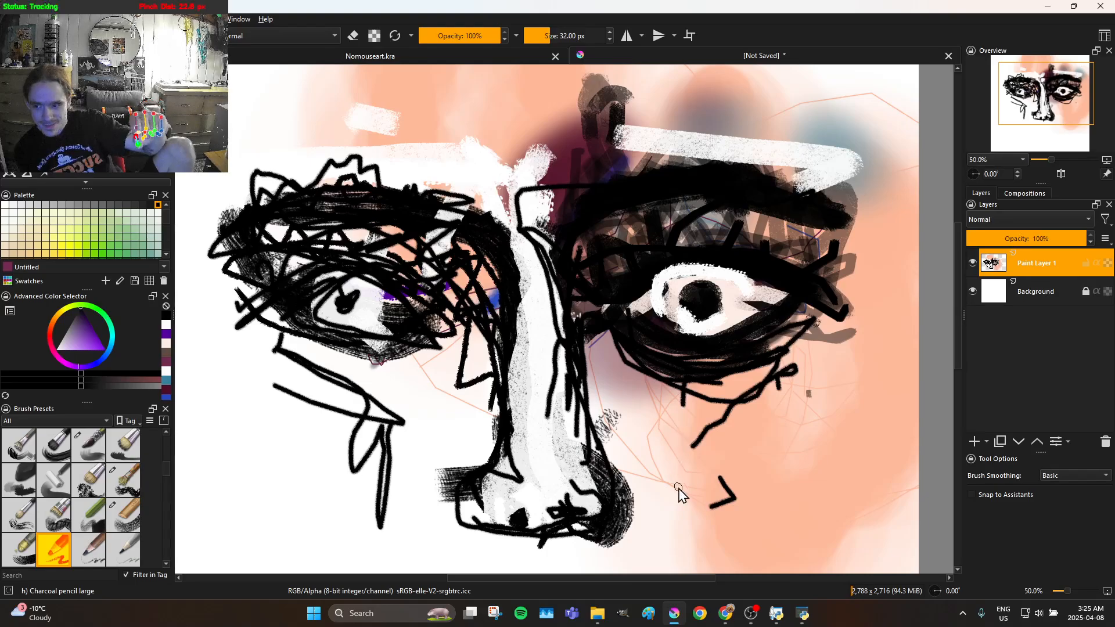
drag(676, 464, 677, 483)
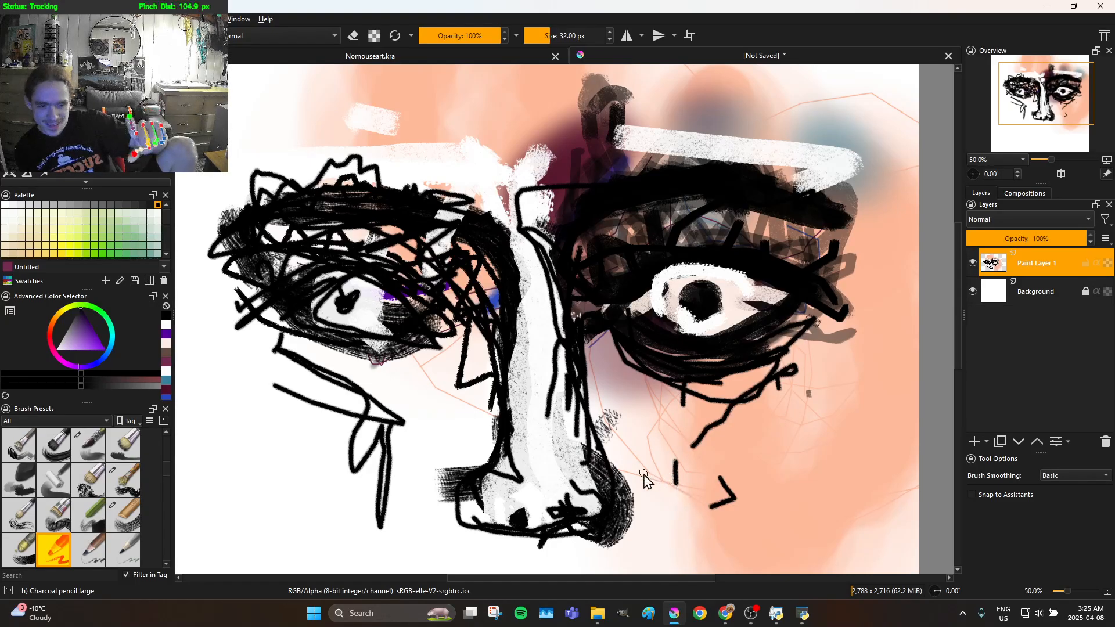
mouse_move(712, 441)
mouse_down()
mouse_move(737, 458)
mouse_move(726, 472)
mouse_move(729, 445)
mouse_move(694, 505)
mouse_move(691, 422)
mouse_move(827, 429)
mouse_move(760, 416)
mouse_up()
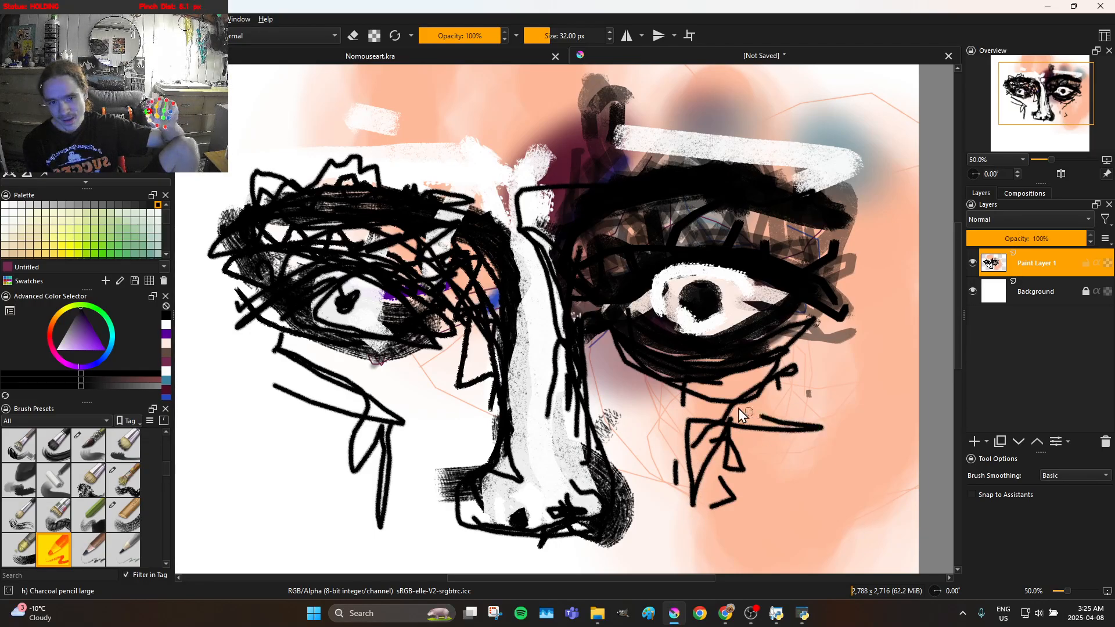
drag(705, 390, 677, 525)
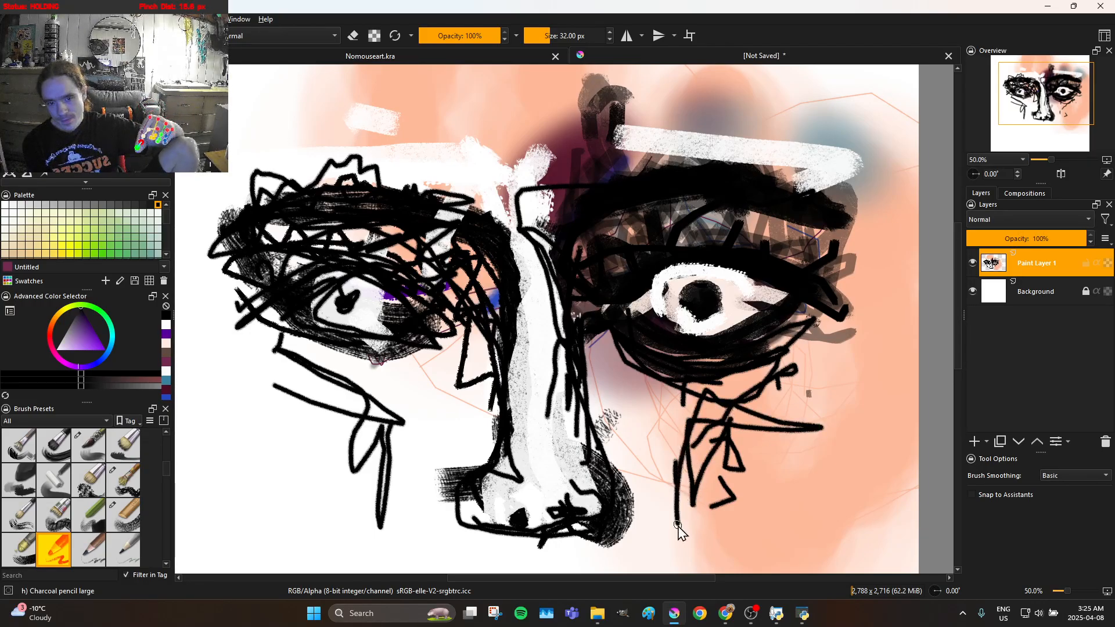
Scale Paint Layer 1 down to about three quarters of its size, move the face down and right on the canvas, and apply the transform
scroll(677, 529, down, 2)
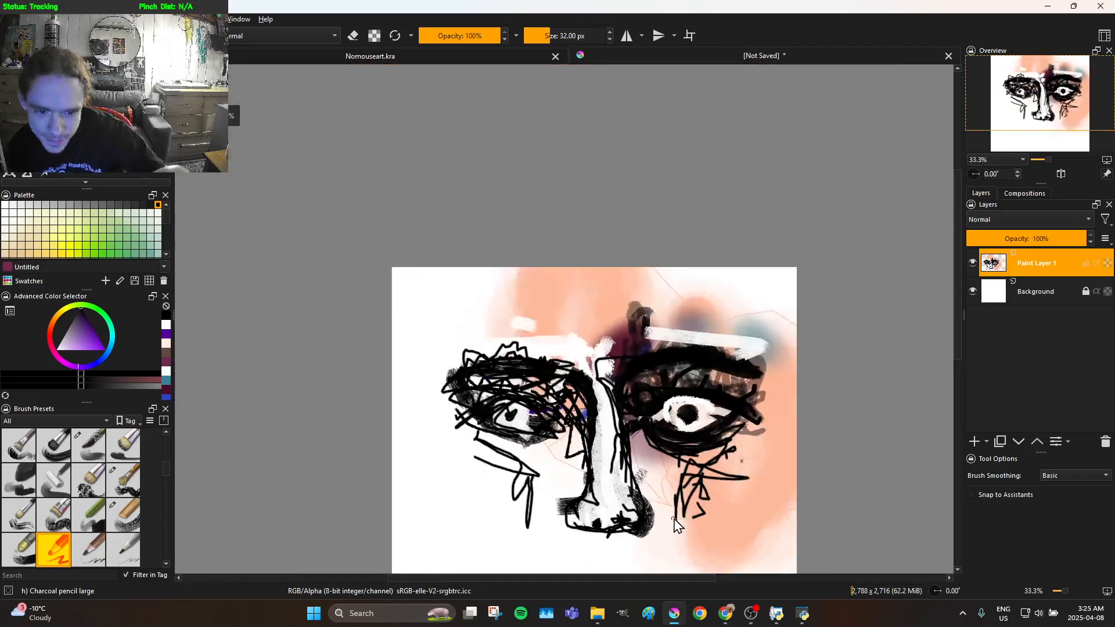
scroll(651, 427, down, 2)
scroll(678, 477, up, 2)
scroll(678, 439, up, 2)
scroll(639, 433, down, 1)
scroll(604, 427, up, 1)
scroll(575, 420, down, 1)
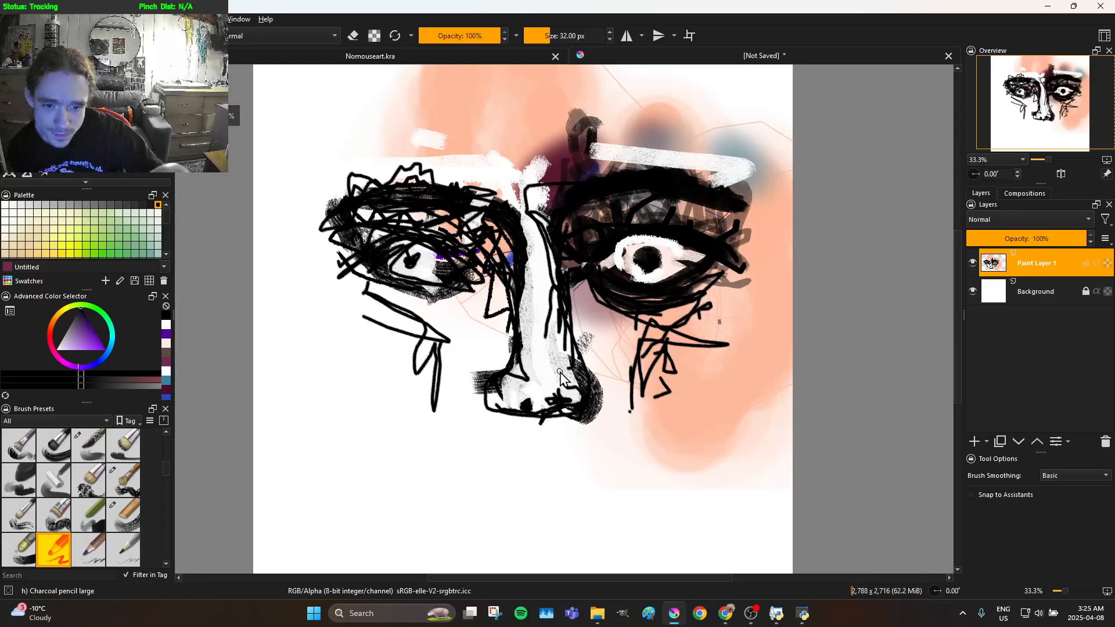
key(ctrl+t)
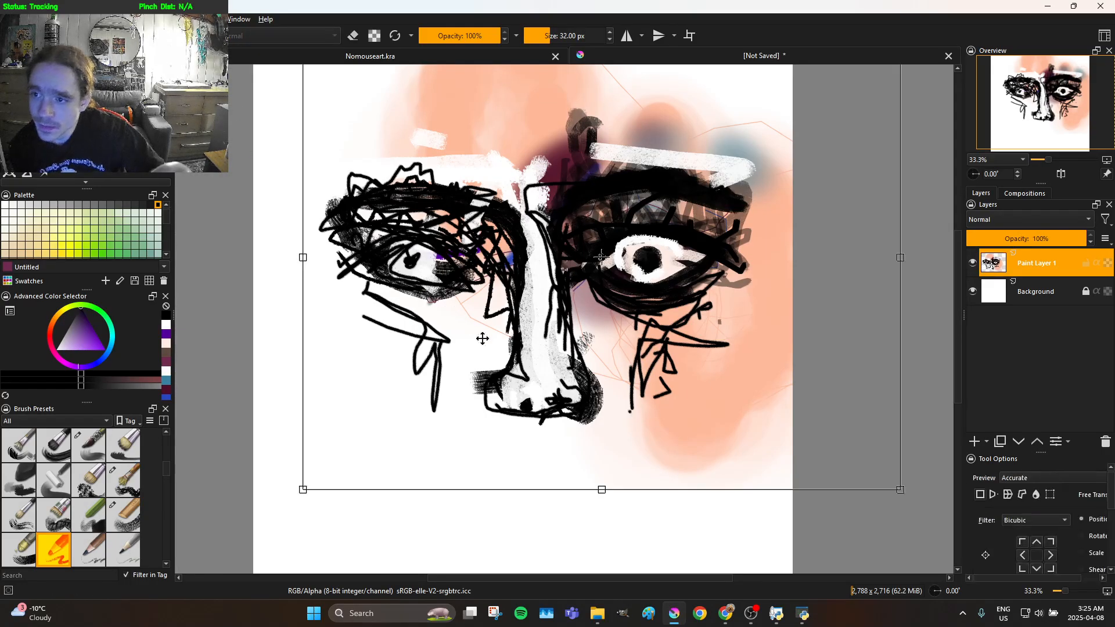
drag(898, 491, 751, 405)
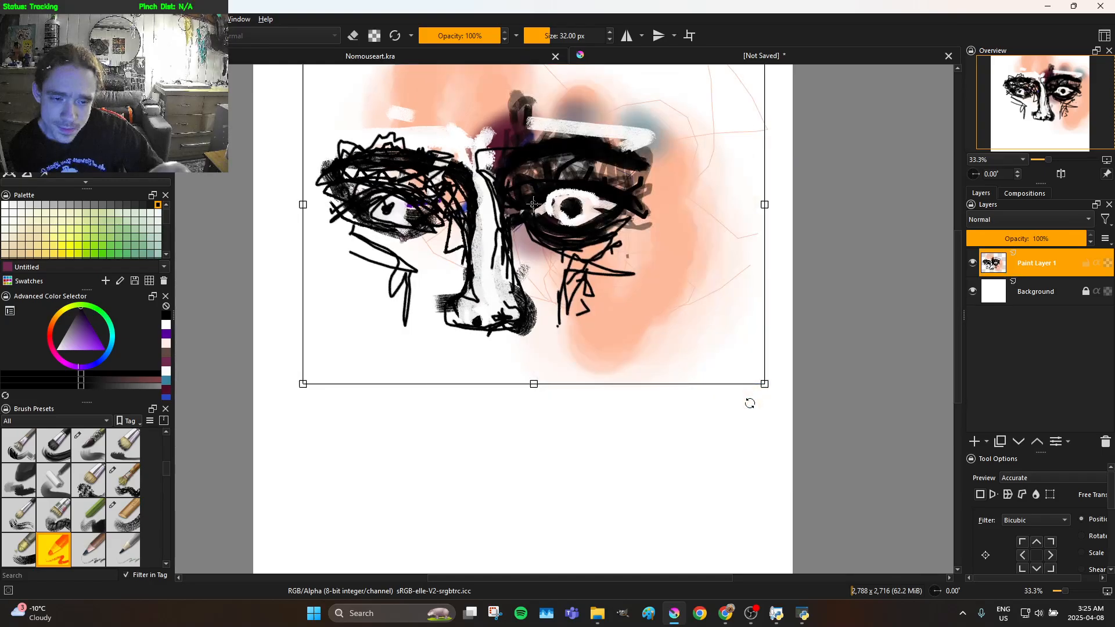
scroll(748, 404, down, 1)
scroll(597, 319, up, 1)
drag(553, 285, 580, 342)
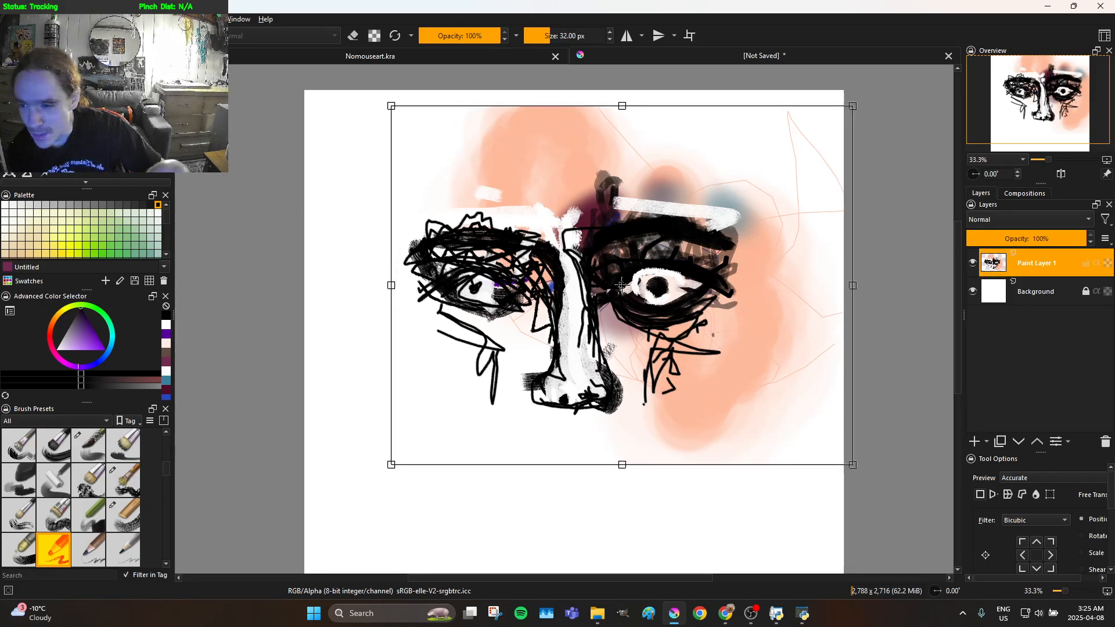
scroll(647, 461, up, 1)
scroll(657, 446, down, 1)
scroll(624, 347, up, 1)
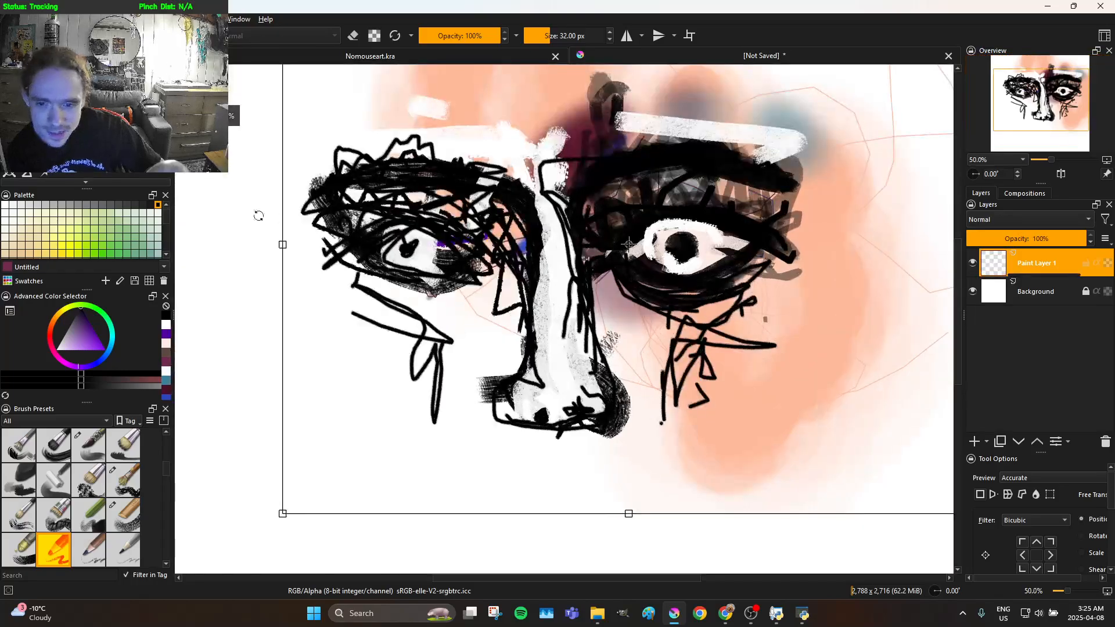
key(b)
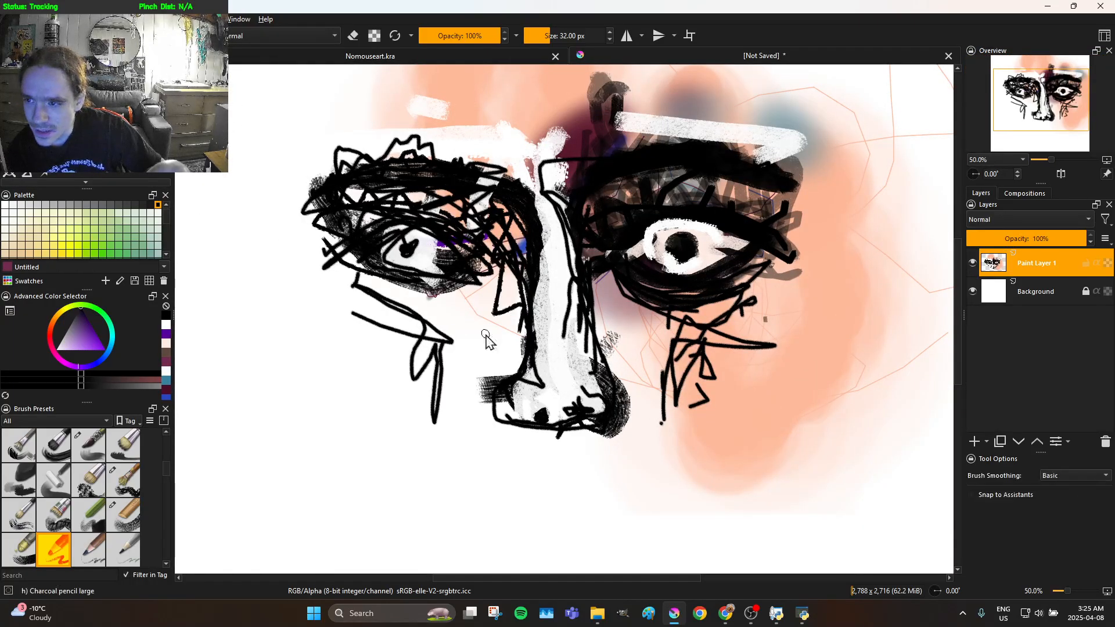
scroll(591, 398, down, 1)
scroll(591, 398, up, 1)
scroll(598, 395, down, 1)
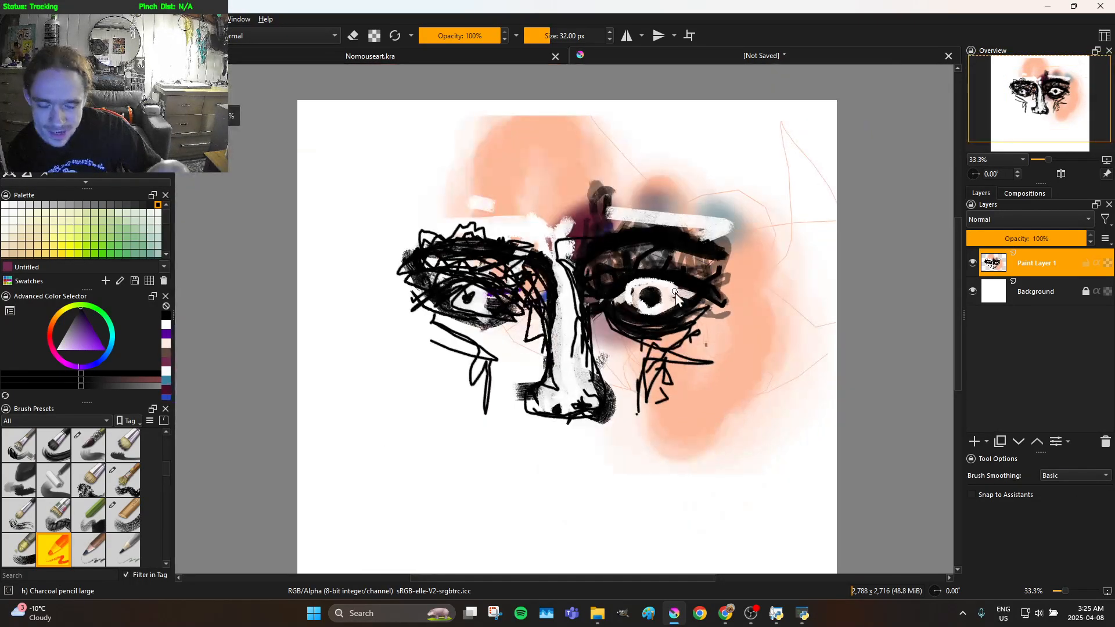
scroll(727, 332, up, 1)
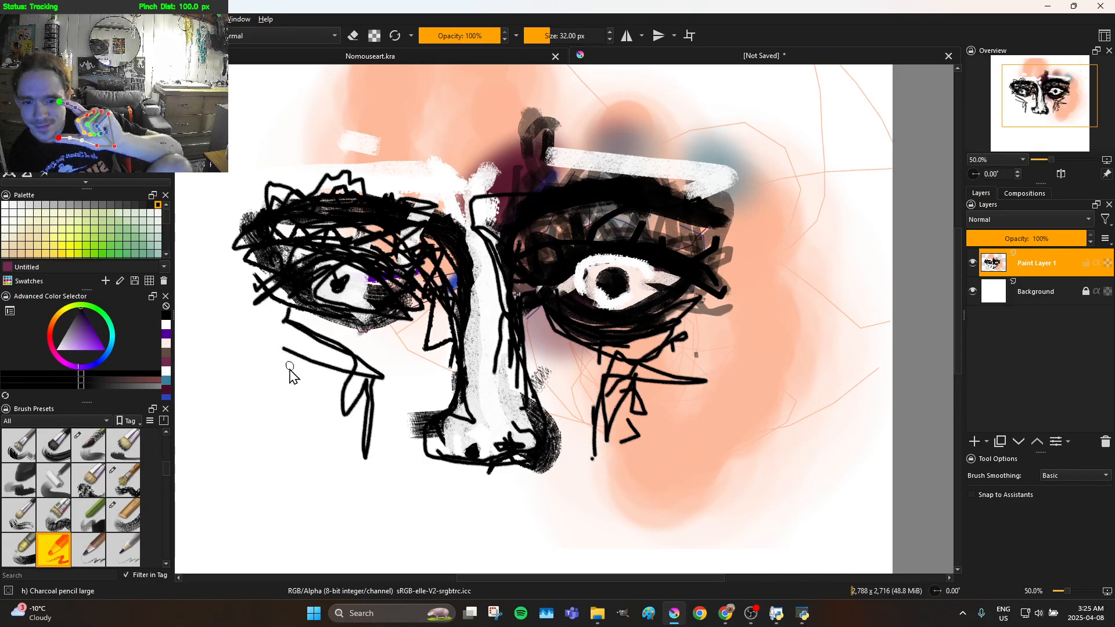
scroll(672, 226, down, 1)
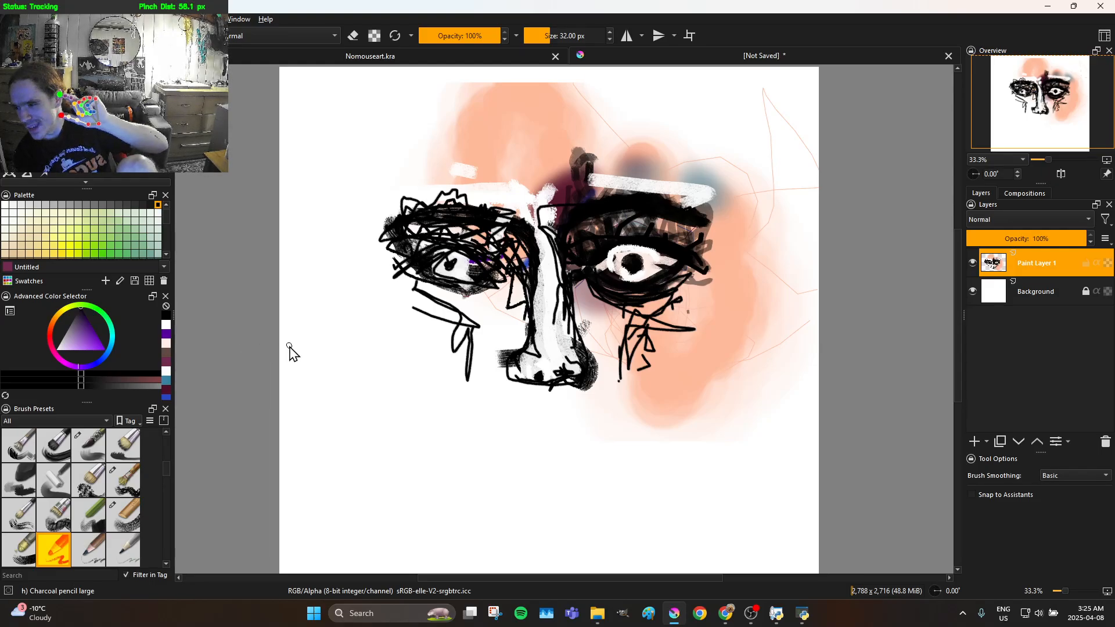
Paint a wide black mouth beneath the nose with the Chalk Grainy brush
click(129, 493)
click(125, 511)
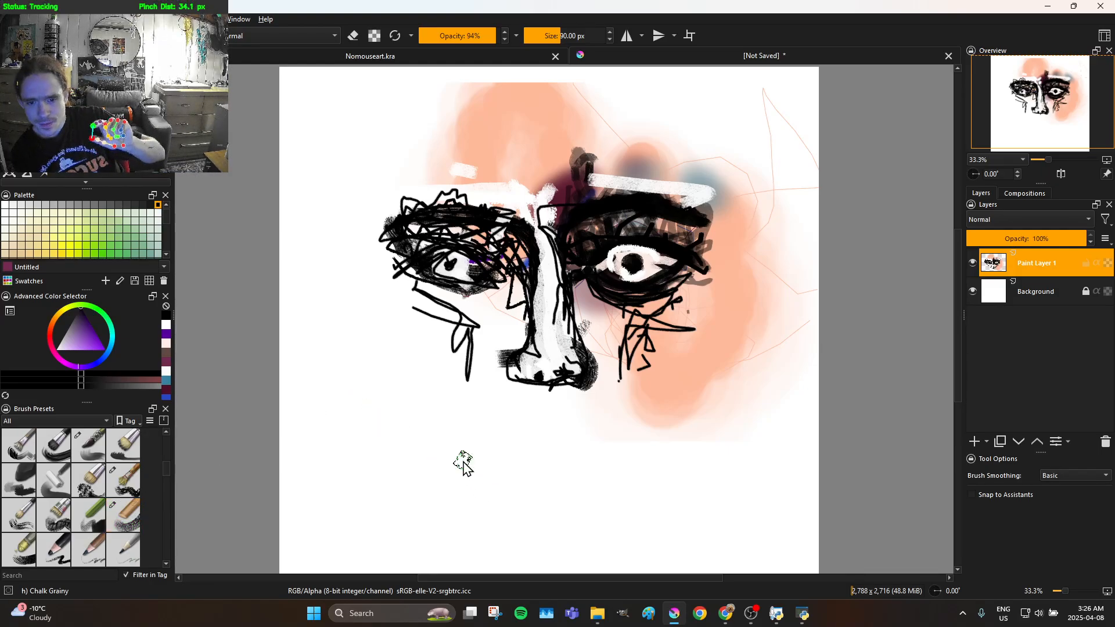
mouse_move(451, 468)
mouse_down()
mouse_move(521, 447)
mouse_move(576, 462)
mouse_move(645, 443)
mouse_move(647, 460)
mouse_move(575, 481)
mouse_move(443, 454)
mouse_move(513, 447)
mouse_move(503, 438)
mouse_move(473, 443)
mouse_move(473, 458)
mouse_move(634, 448)
mouse_move(645, 459)
mouse_move(620, 470)
mouse_up()
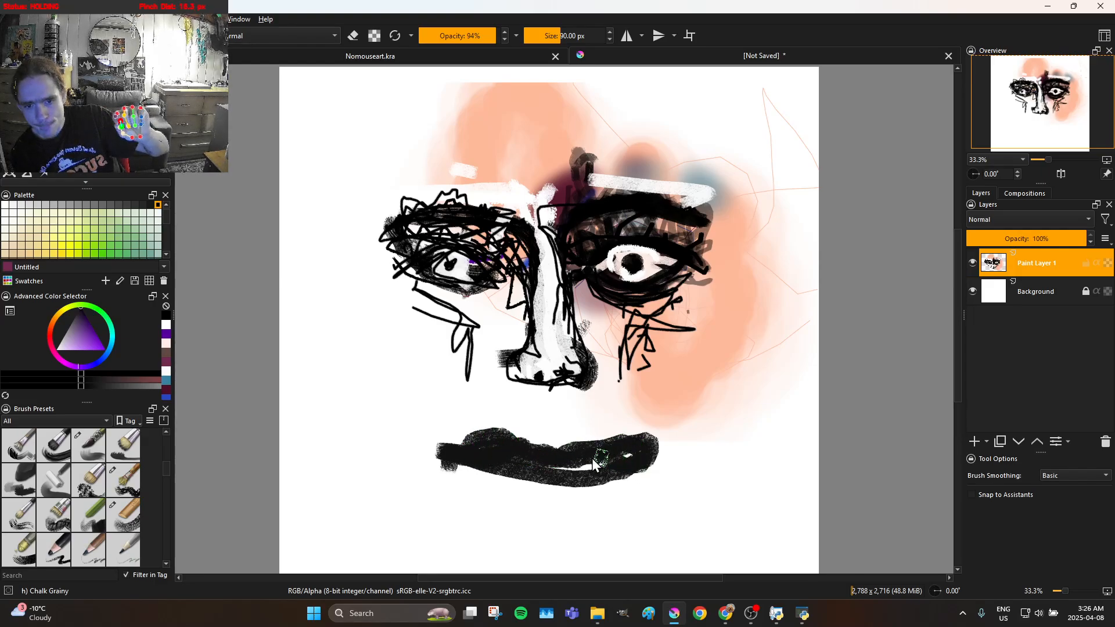
Outline both sides of the face, the jaw and the chin with thick black chalk strokes
mouse_move(366, 432)
mouse_down()
mouse_move(461, 536)
mouse_move(509, 559)
mouse_move(535, 554)
mouse_move(411, 386)
mouse_move(390, 376)
mouse_move(342, 181)
mouse_move(358, 290)
mouse_move(374, 278)
mouse_move(394, 173)
mouse_move(431, 428)
mouse_move(390, 384)
mouse_move(351, 239)
mouse_up()
mouse_move(345, 176)
mouse_down()
mouse_move(373, 510)
mouse_move(384, 541)
mouse_up()
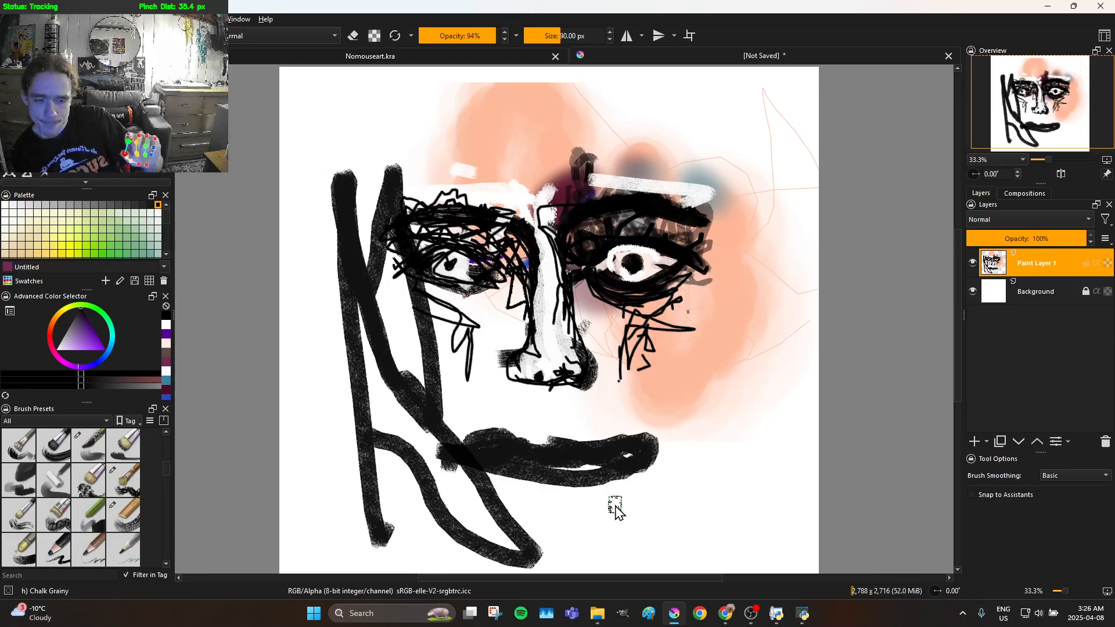
drag(662, 503, 674, 485)
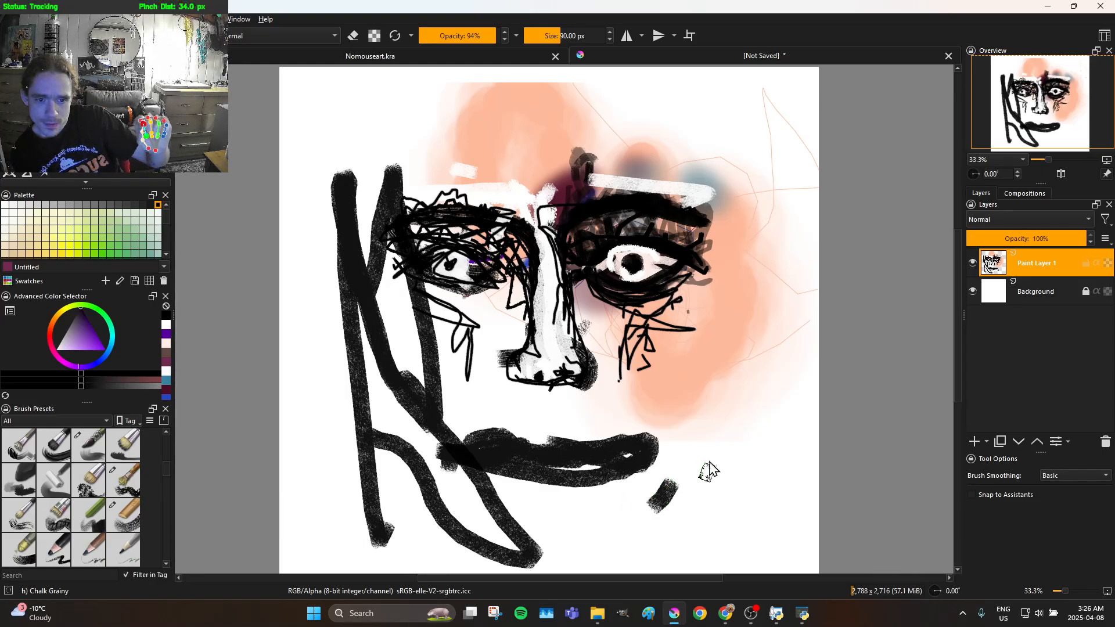
mouse_move(702, 414)
mouse_down()
mouse_move(697, 406)
mouse_move(687, 460)
mouse_move(675, 465)
mouse_up()
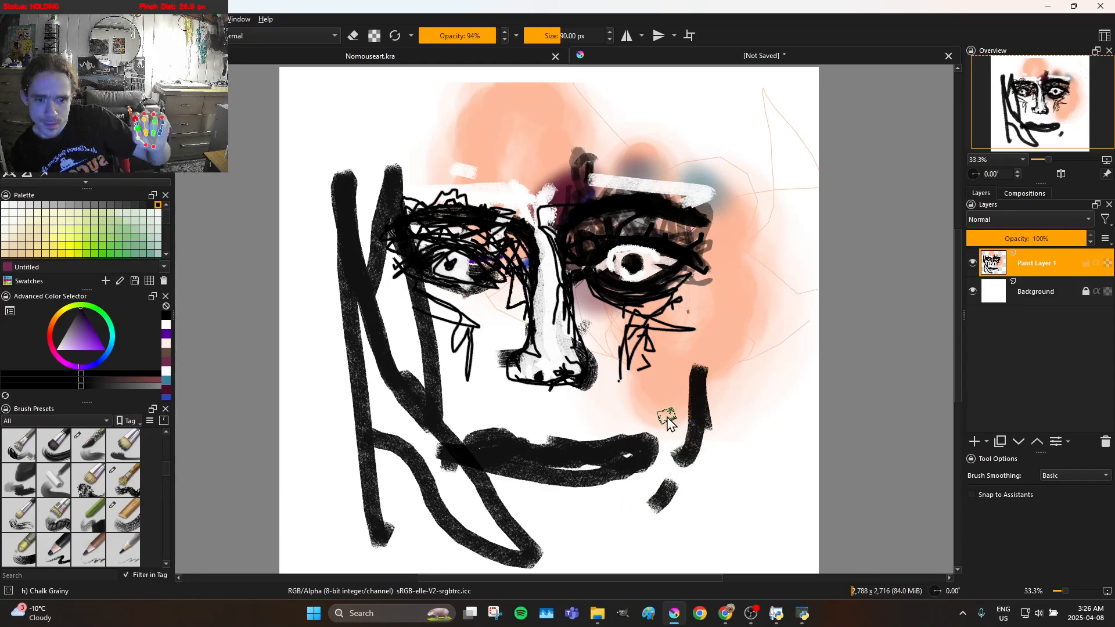
mouse_move(648, 345)
mouse_down()
mouse_move(677, 419)
mouse_move(707, 448)
mouse_move(720, 246)
mouse_move(740, 212)
mouse_move(728, 181)
mouse_move(745, 132)
mouse_move(750, 191)
mouse_move(680, 421)
mouse_move(675, 491)
mouse_move(658, 509)
mouse_move(594, 535)
mouse_move(489, 520)
mouse_move(367, 360)
mouse_up()
mouse_move(427, 441)
mouse_down()
mouse_move(539, 513)
mouse_move(606, 522)
mouse_move(658, 504)
mouse_move(687, 469)
mouse_move(701, 389)
mouse_move(663, 448)
mouse_move(583, 516)
mouse_move(651, 473)
mouse_move(673, 393)
mouse_move(728, 365)
mouse_move(719, 342)
mouse_up()
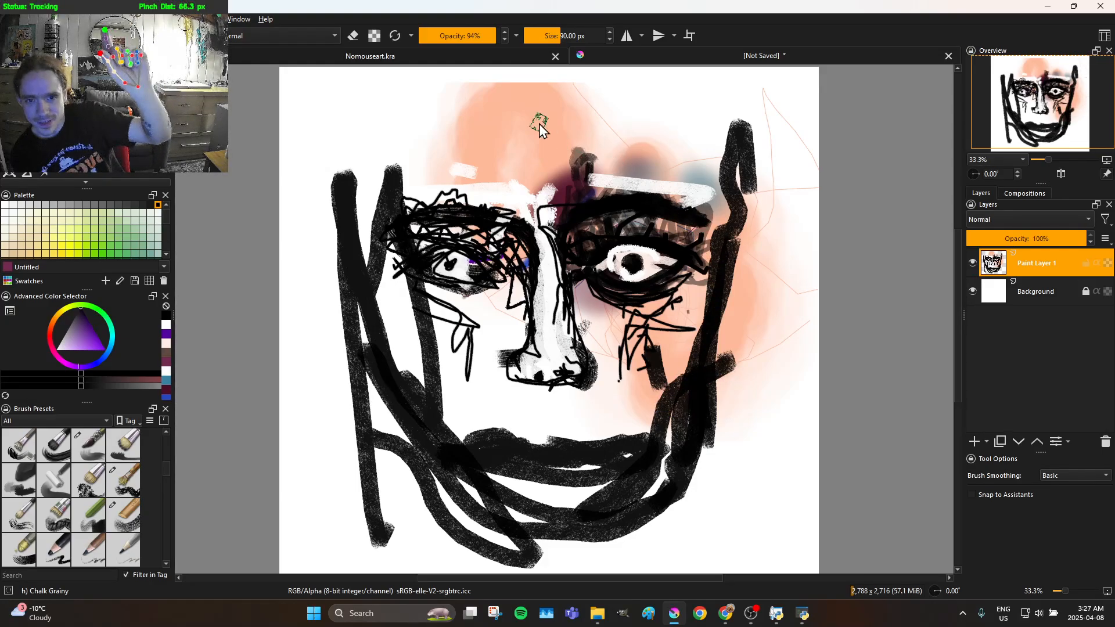
Draw the hairline and parted hair above the forehead with thick black chalk strokes sweeping to both sides
mouse_move(514, 112)
mouse_down()
mouse_move(548, 105)
mouse_move(494, 88)
mouse_up()
mouse_move(310, 121)
mouse_down()
mouse_move(228, 119)
mouse_move(236, 96)
mouse_move(320, 74)
mouse_move(537, 68)
mouse_up()
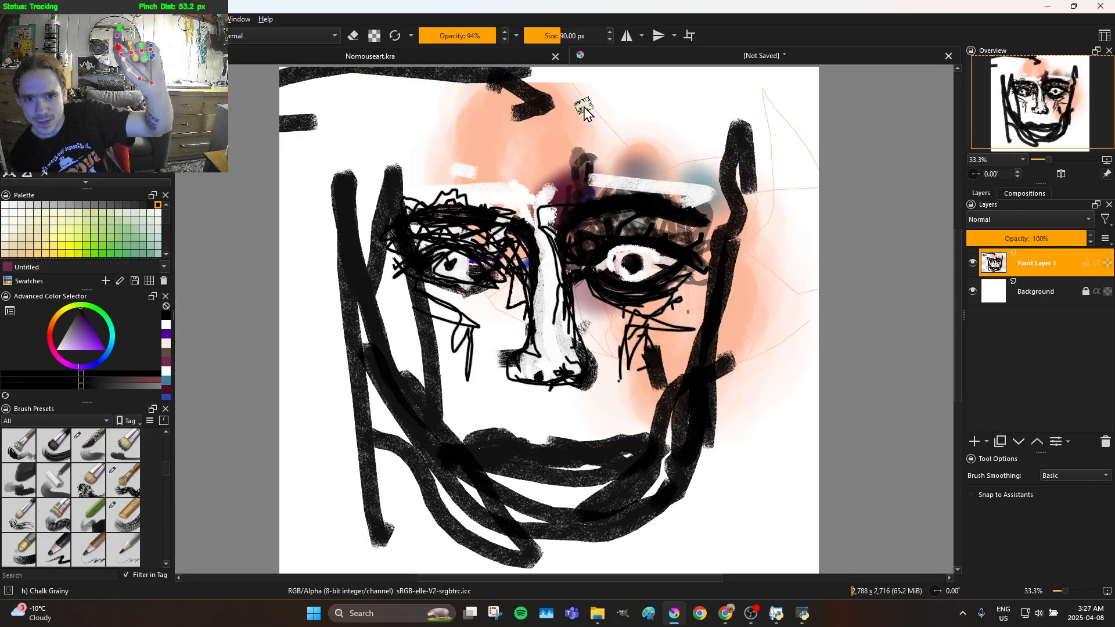
mouse_move(552, 119)
mouse_down()
mouse_move(616, 77)
mouse_move(708, 90)
mouse_move(756, 111)
mouse_move(789, 189)
mouse_move(805, 218)
mouse_up()
drag(733, 166, 585, 107)
click(393, 127)
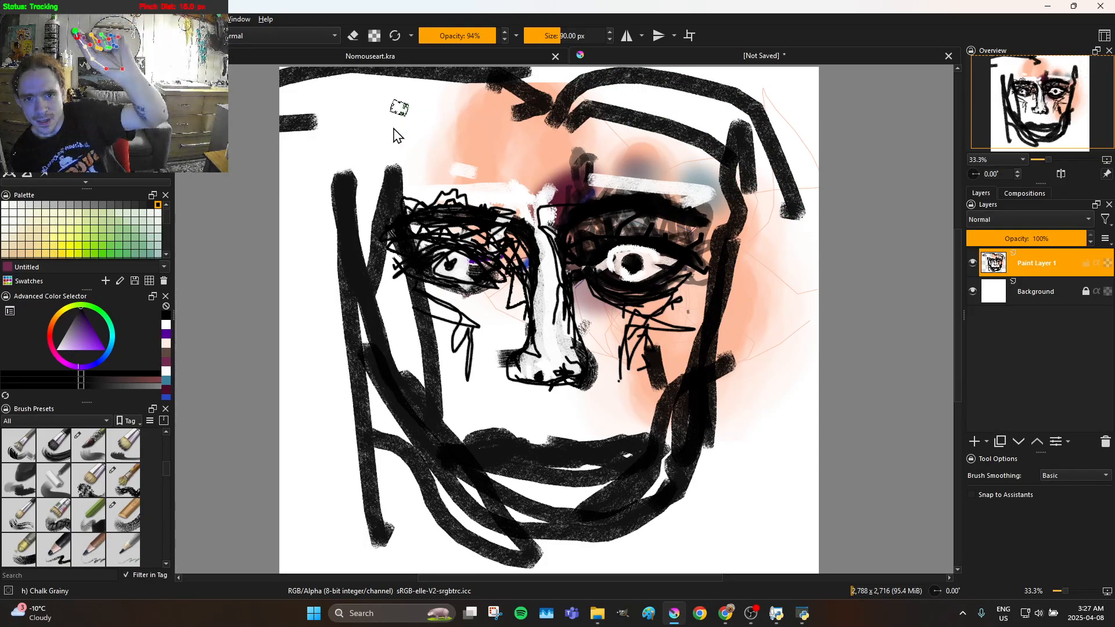
drag(331, 169, 278, 234)
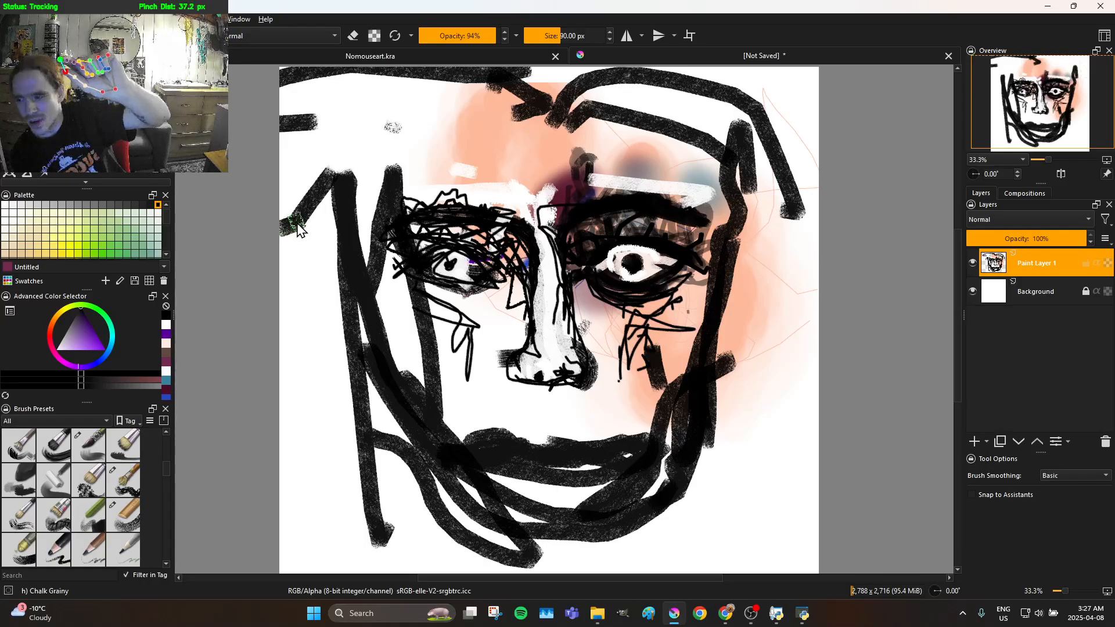
mouse_move(324, 203)
mouse_down()
mouse_move(380, 138)
mouse_move(557, 104)
mouse_move(528, 124)
mouse_move(441, 110)
mouse_move(381, 123)
mouse_up()
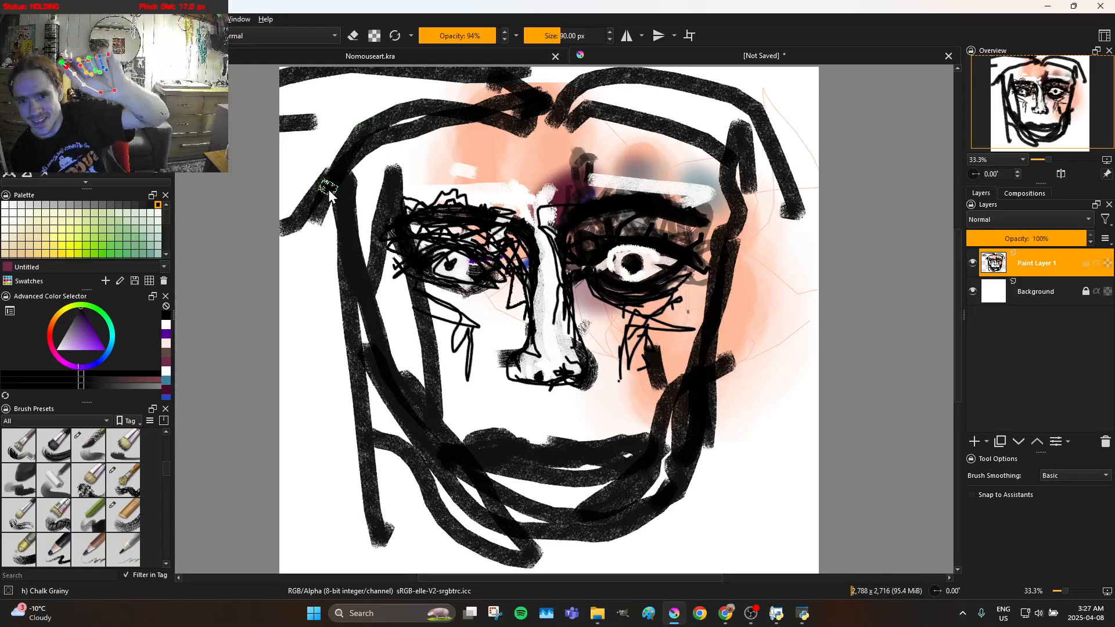
click(313, 404)
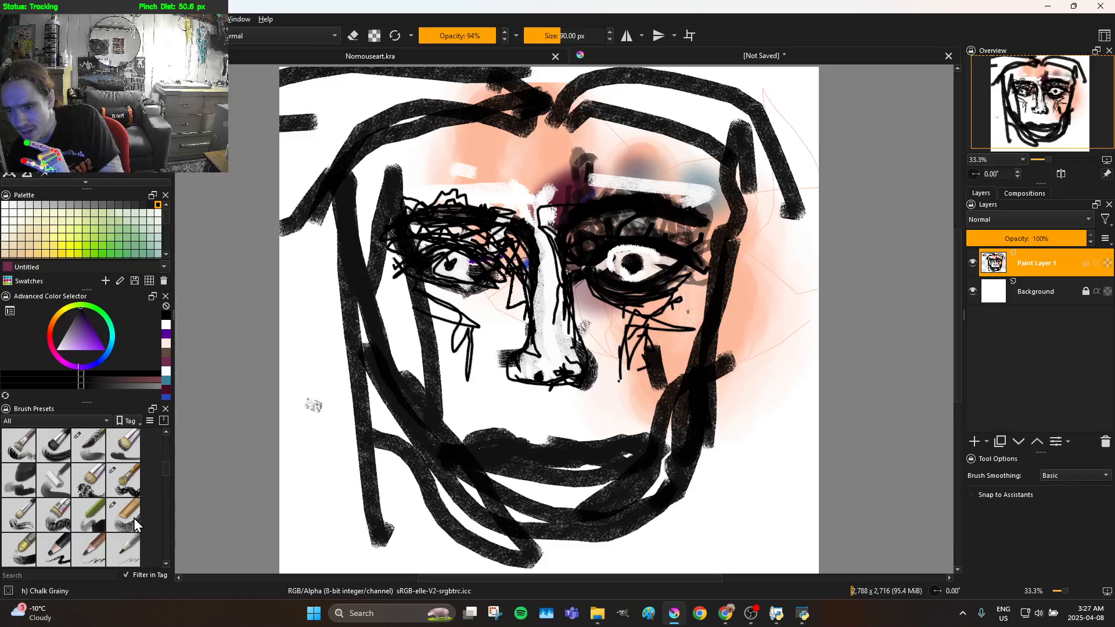
Contour the upper and lower lips with fine black lines using the Charcoal Pencil Thin brush
click(129, 550)
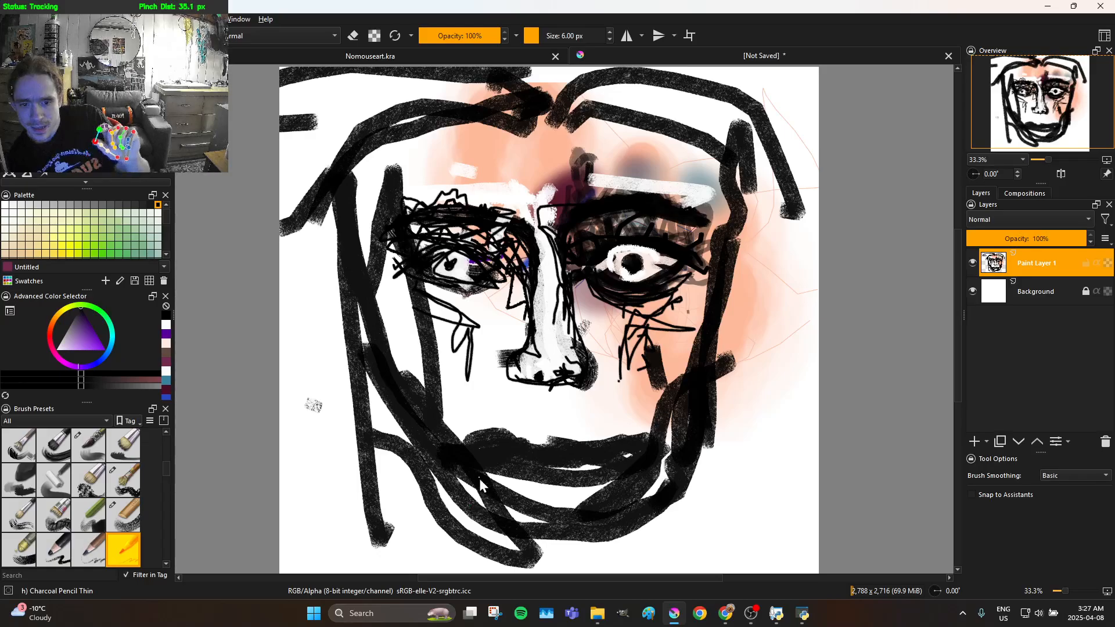
mouse_move(485, 444)
mouse_down()
mouse_move(508, 429)
mouse_move(528, 446)
mouse_up()
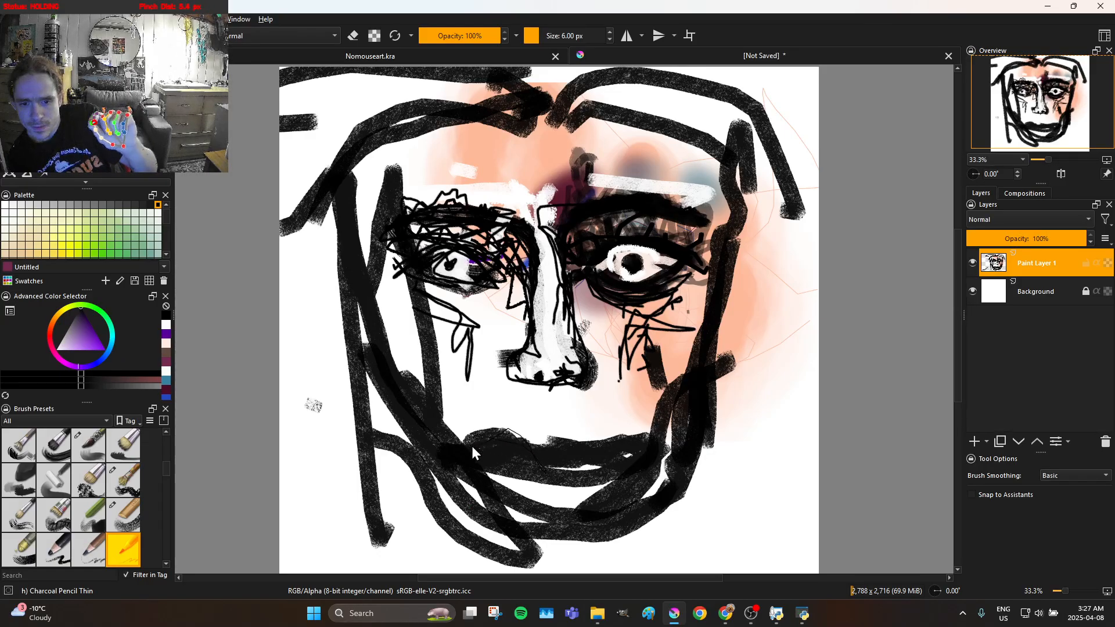
drag(567, 429, 636, 447)
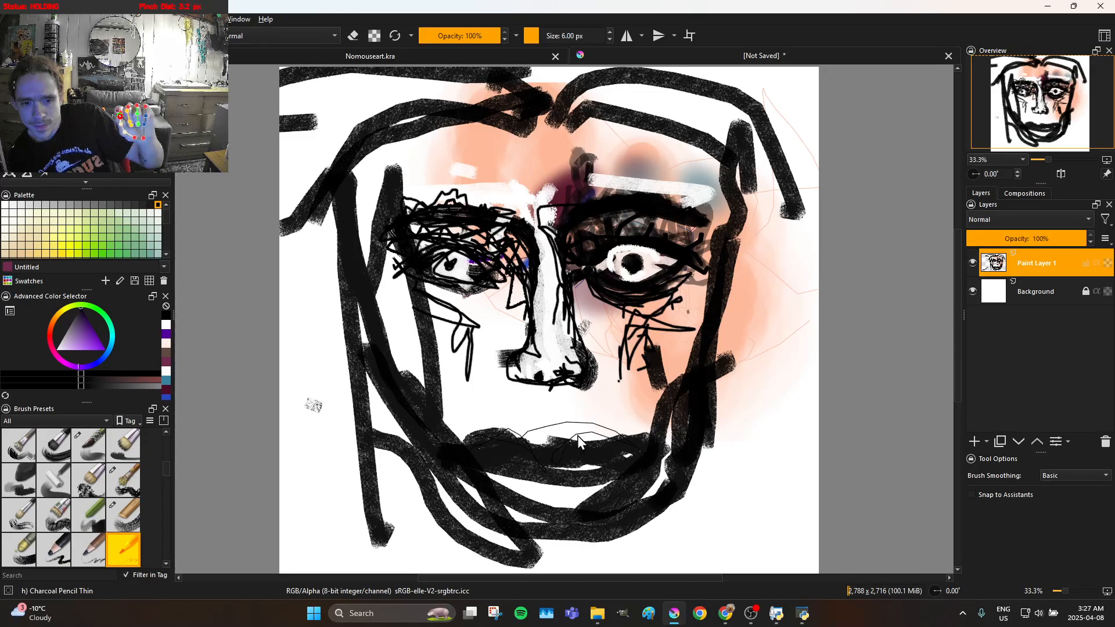
mouse_move(600, 482)
mouse_down()
mouse_move(553, 489)
mouse_move(453, 449)
mouse_move(519, 475)
mouse_move(575, 477)
mouse_up()
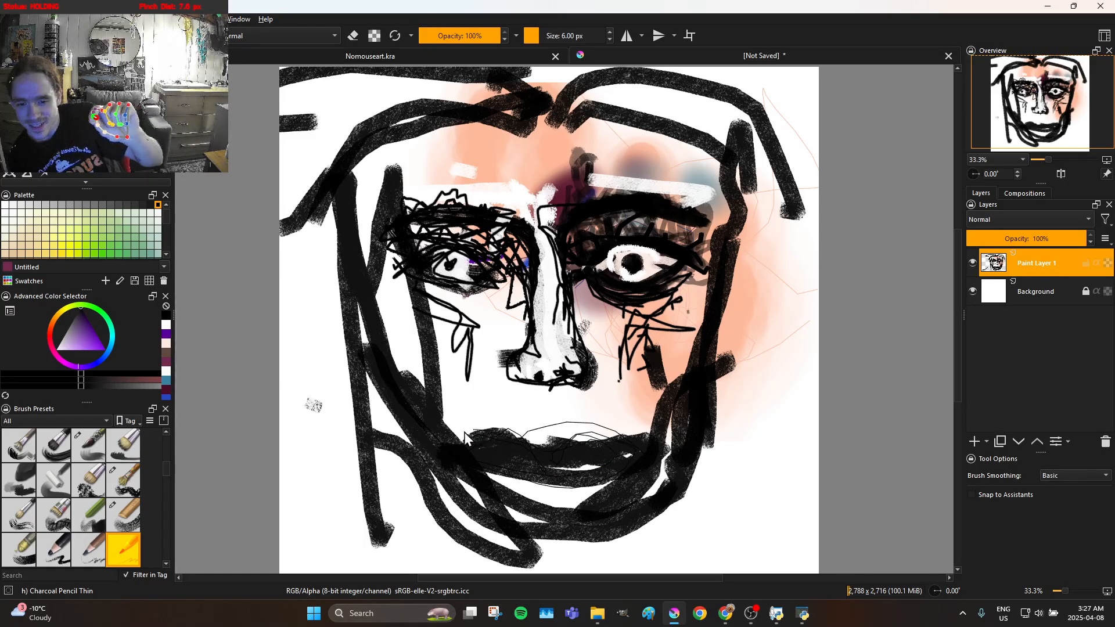
drag(519, 482, 585, 479)
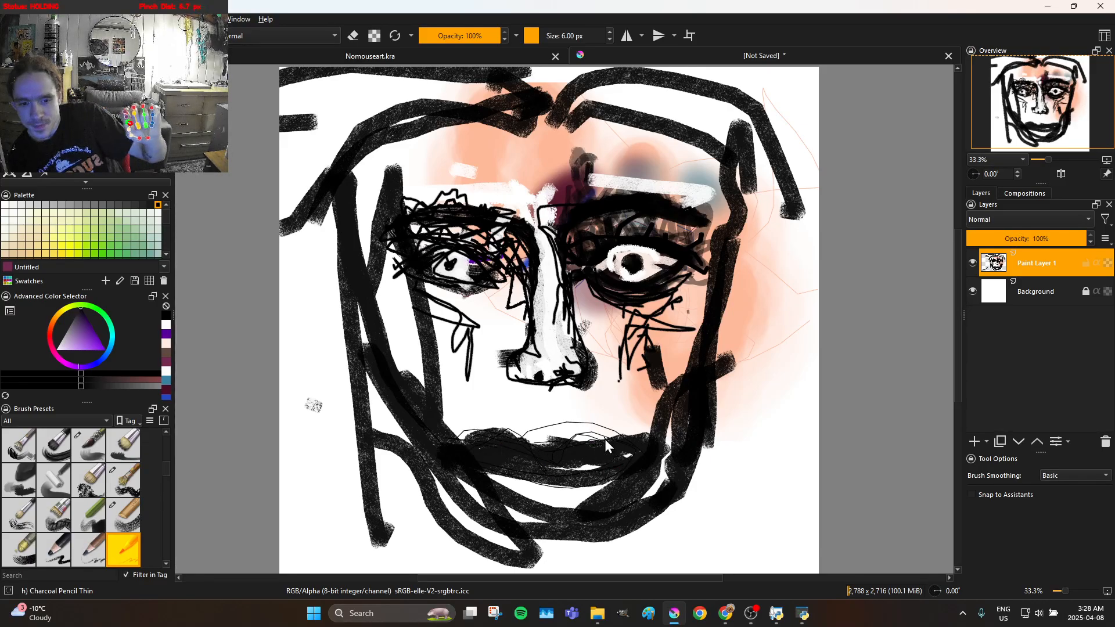
Add thin black contour lines along the left cheek, the left side of the face and beneath the chin
mouse_move(458, 432)
mouse_down()
mouse_move(476, 360)
mouse_move(404, 349)
mouse_up()
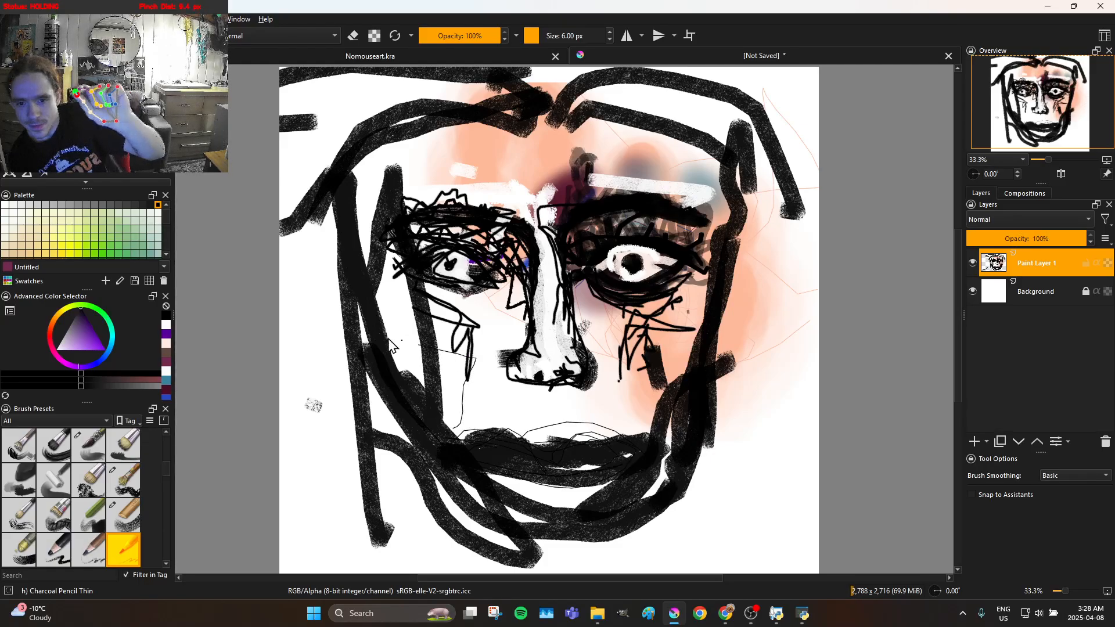
mouse_move(359, 214)
mouse_down()
mouse_move(386, 313)
mouse_move(481, 482)
mouse_up()
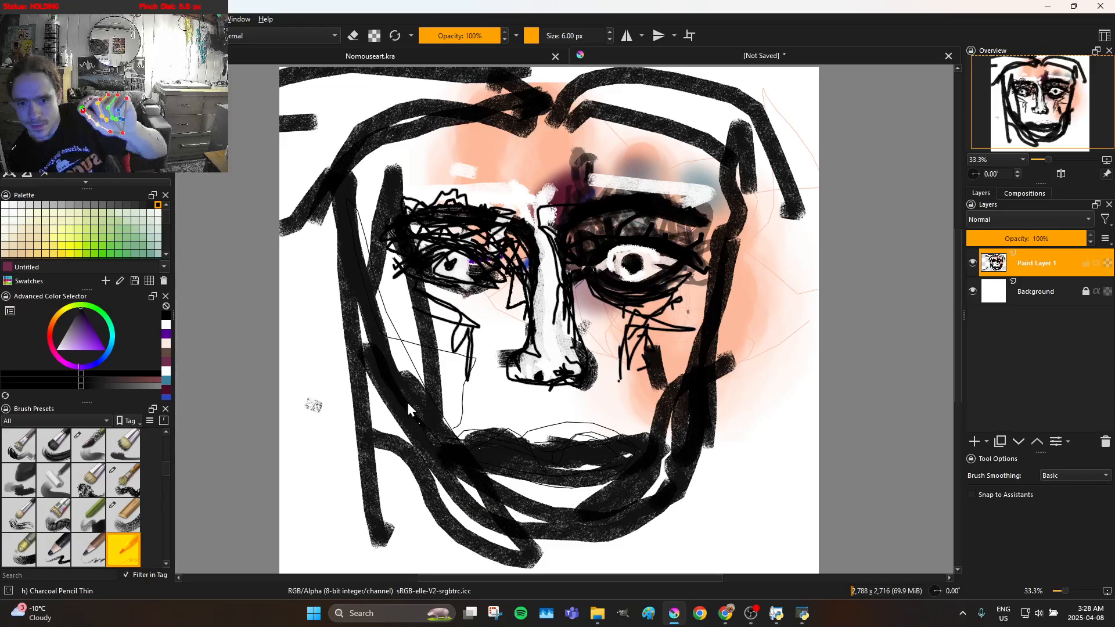
mouse_move(479, 476)
mouse_down()
mouse_move(512, 531)
mouse_move(620, 573)
mouse_move(570, 541)
mouse_up()
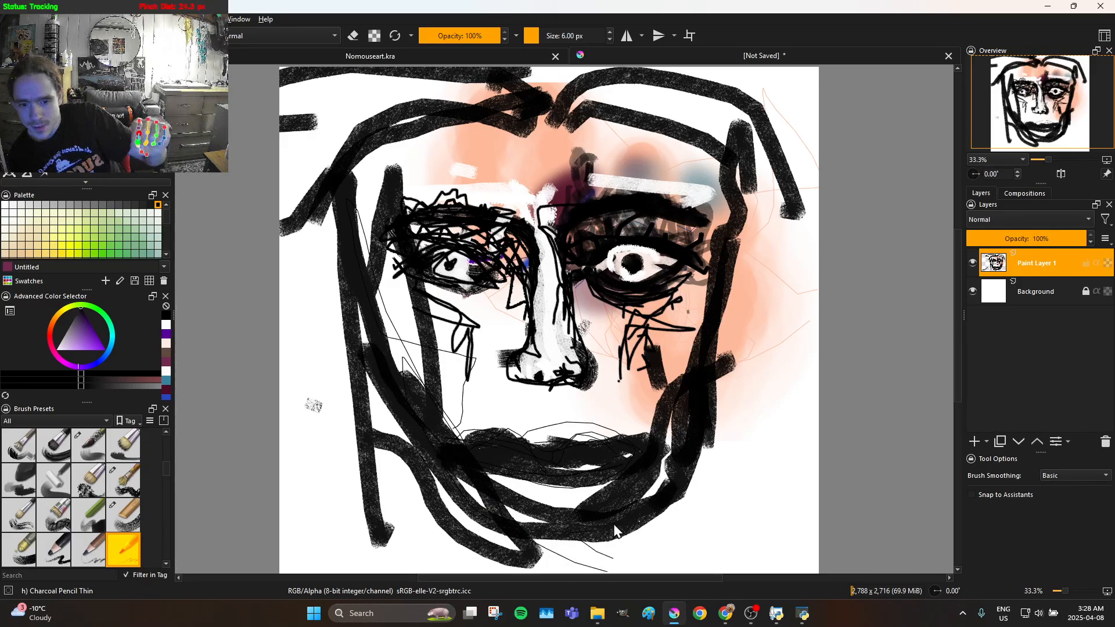
drag(471, 513, 441, 509)
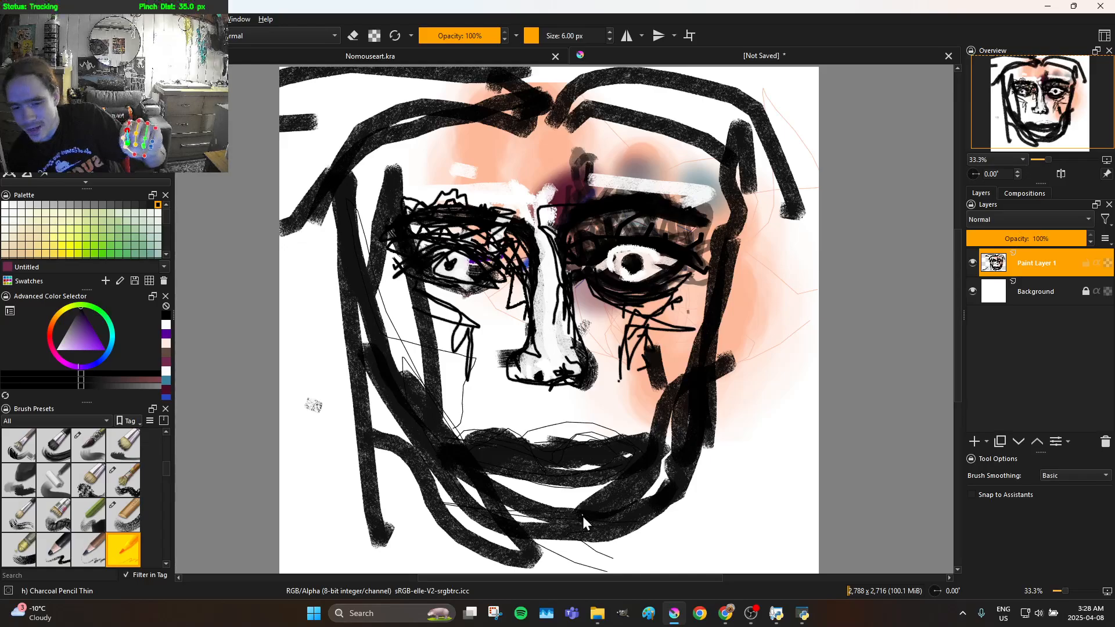
Sketch thin black lines around the right jaw and cheek and up the right side of the face to the temple
mouse_move(674, 493)
mouse_down()
mouse_move(747, 447)
mouse_move(711, 443)
mouse_up()
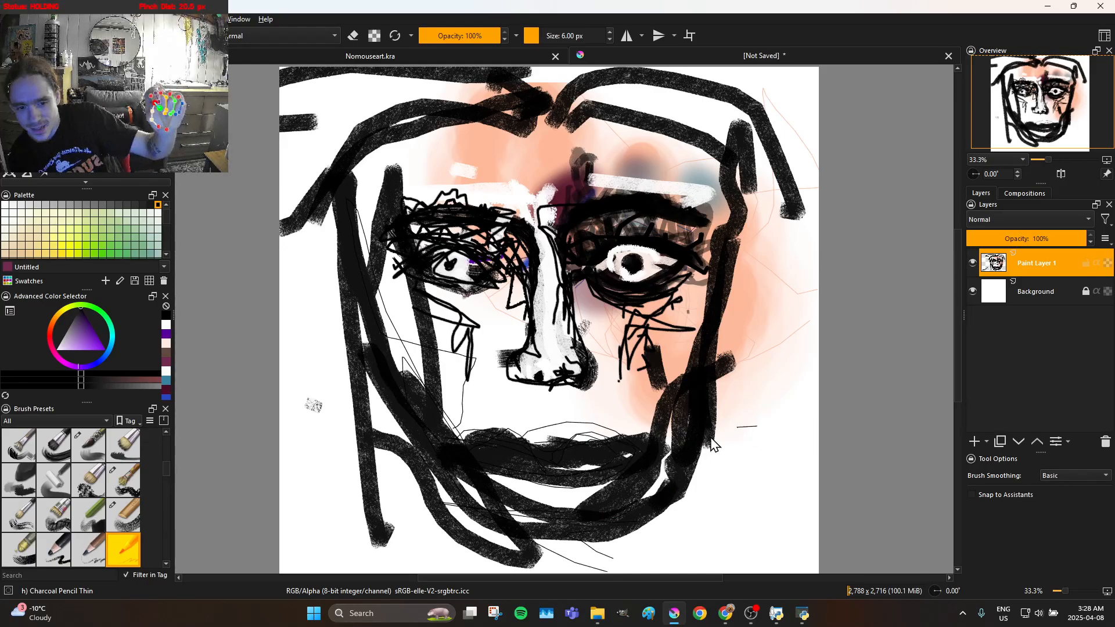
mouse_move(682, 353)
mouse_down()
mouse_move(691, 324)
mouse_move(678, 303)
mouse_up()
mouse_move(589, 329)
mouse_down()
mouse_move(639, 327)
mouse_move(617, 324)
mouse_move(627, 405)
mouse_up()
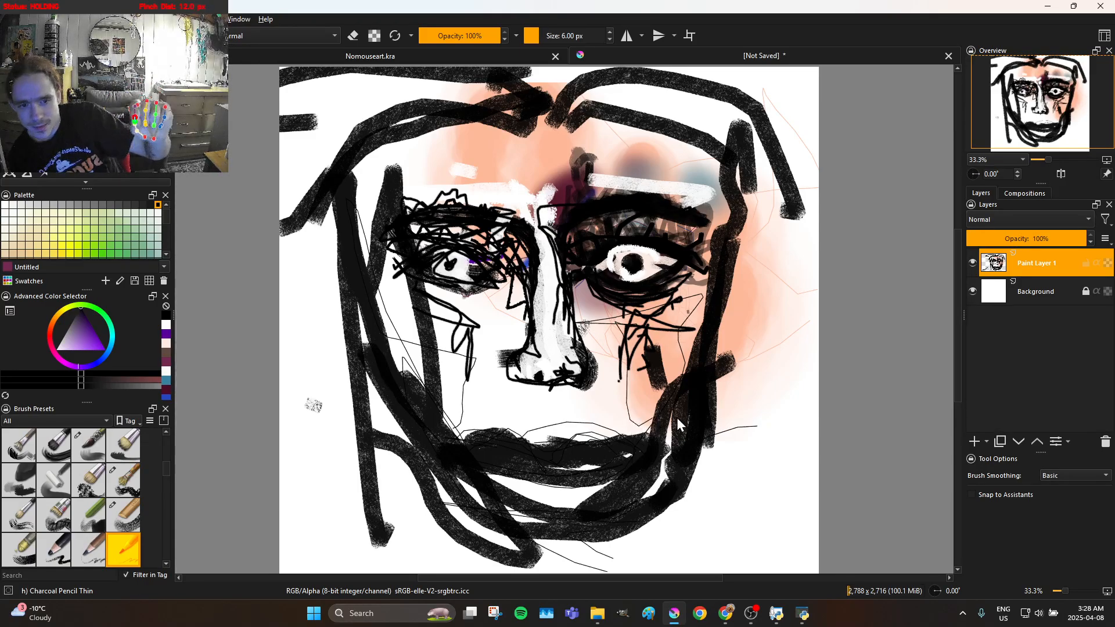
drag(721, 380, 753, 181)
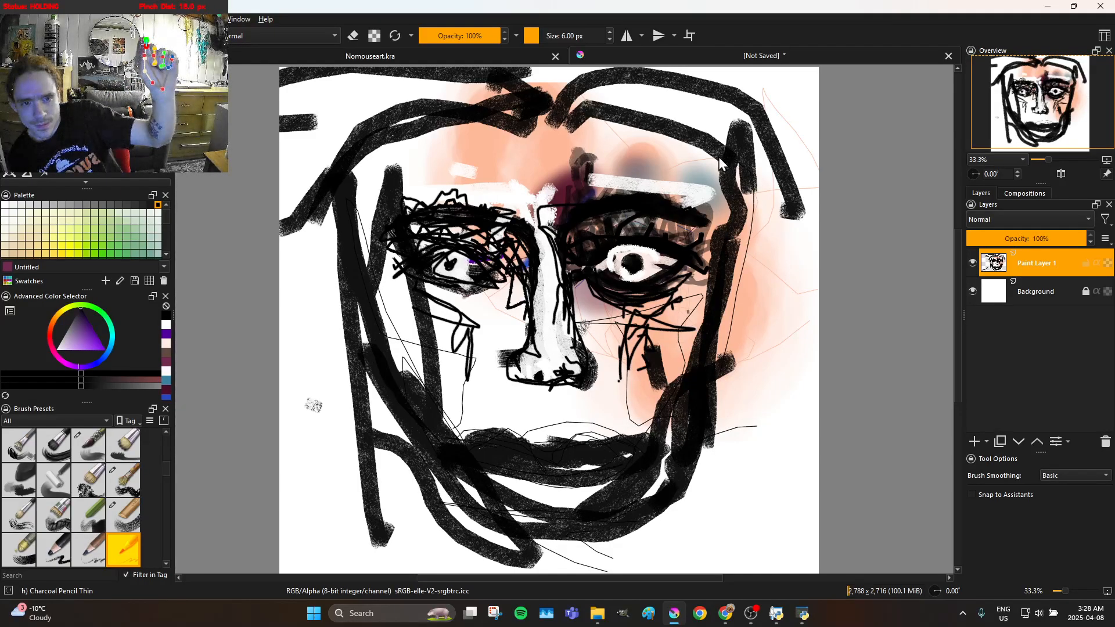
drag(706, 178, 700, 171)
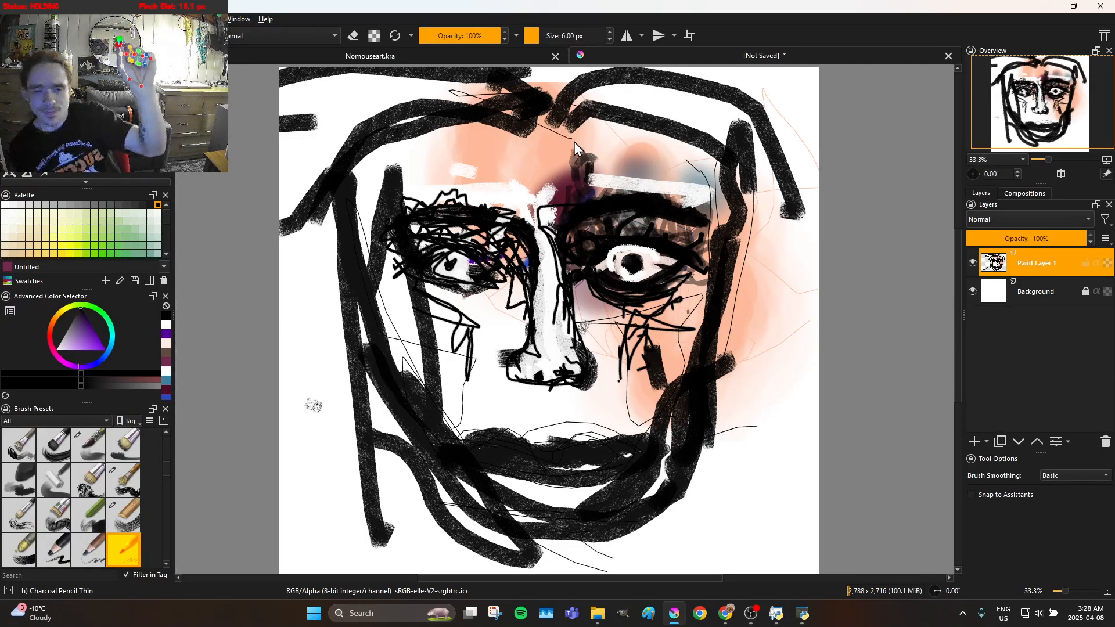
Add fine black lines between the brows, across the forehead and through the hair on both sides
mouse_move(530, 161)
mouse_down()
mouse_move(527, 184)
mouse_move(547, 198)
mouse_up()
mouse_move(562, 159)
mouse_down()
mouse_move(549, 124)
mouse_move(441, 123)
mouse_move(383, 146)
mouse_move(355, 188)
mouse_move(446, 127)
mouse_move(574, 113)
mouse_move(508, 107)
mouse_move(444, 120)
mouse_move(357, 185)
mouse_move(378, 159)
mouse_move(544, 121)
mouse_up()
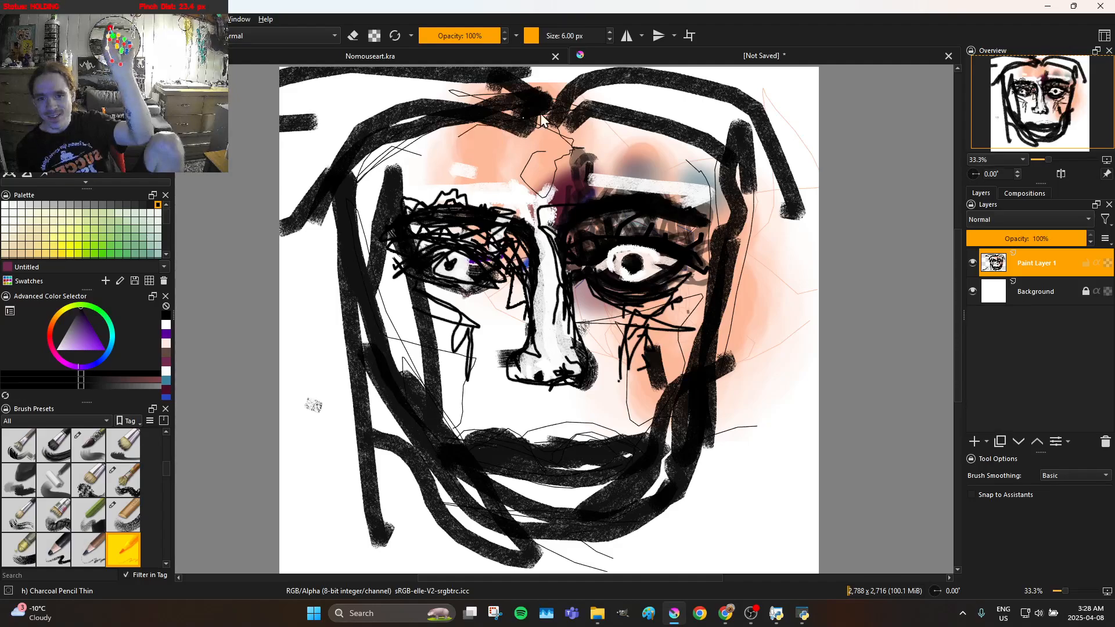
mouse_move(405, 91)
mouse_down()
mouse_move(329, 124)
mouse_move(283, 161)
mouse_up()
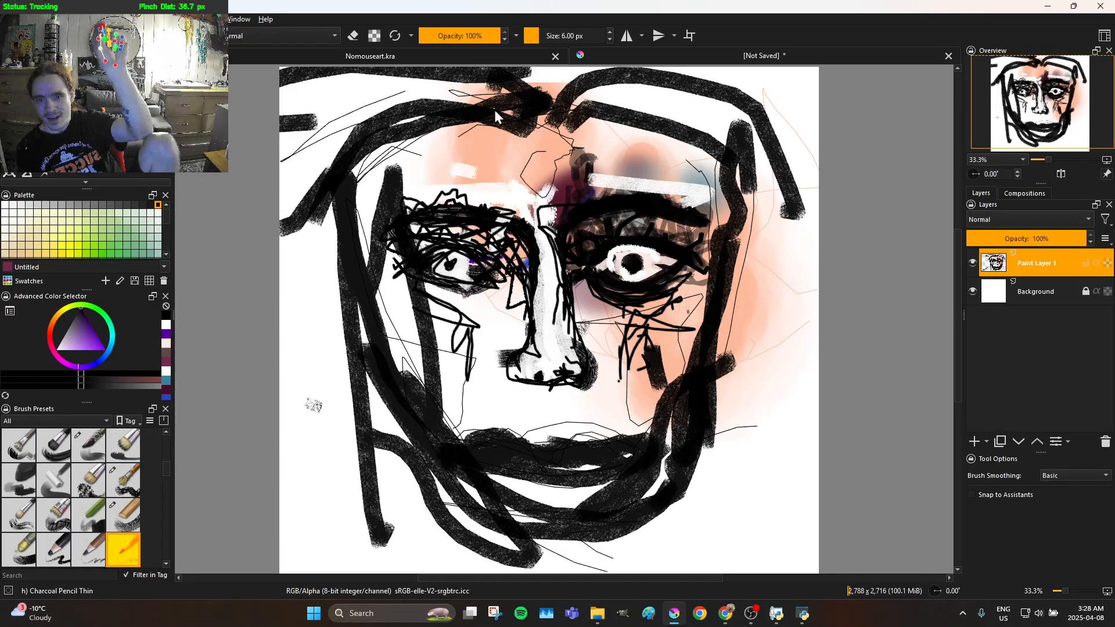
mouse_move(741, 82)
mouse_down()
mouse_move(778, 123)
mouse_move(804, 186)
mouse_up()
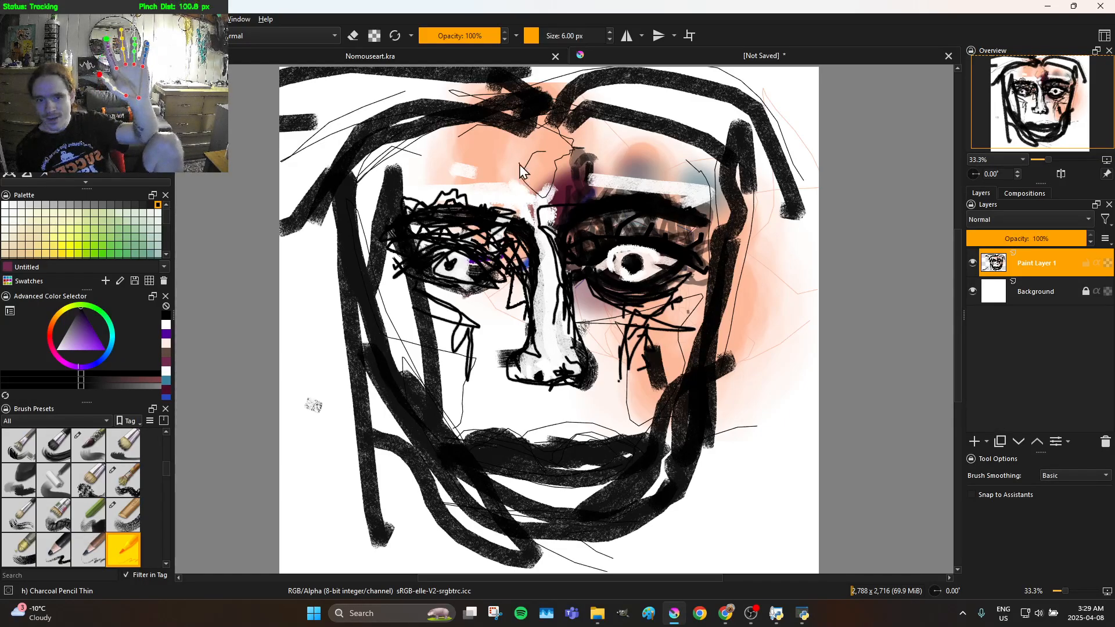
drag(573, 137, 666, 92)
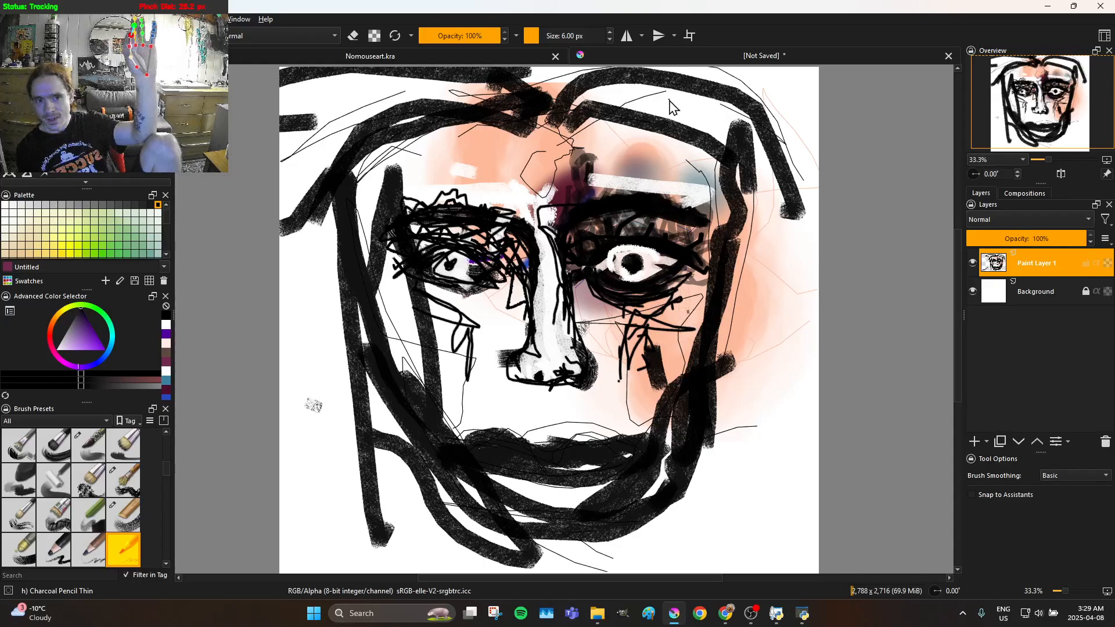
mouse_move(583, 146)
mouse_down()
mouse_move(668, 164)
mouse_move(720, 210)
mouse_up()
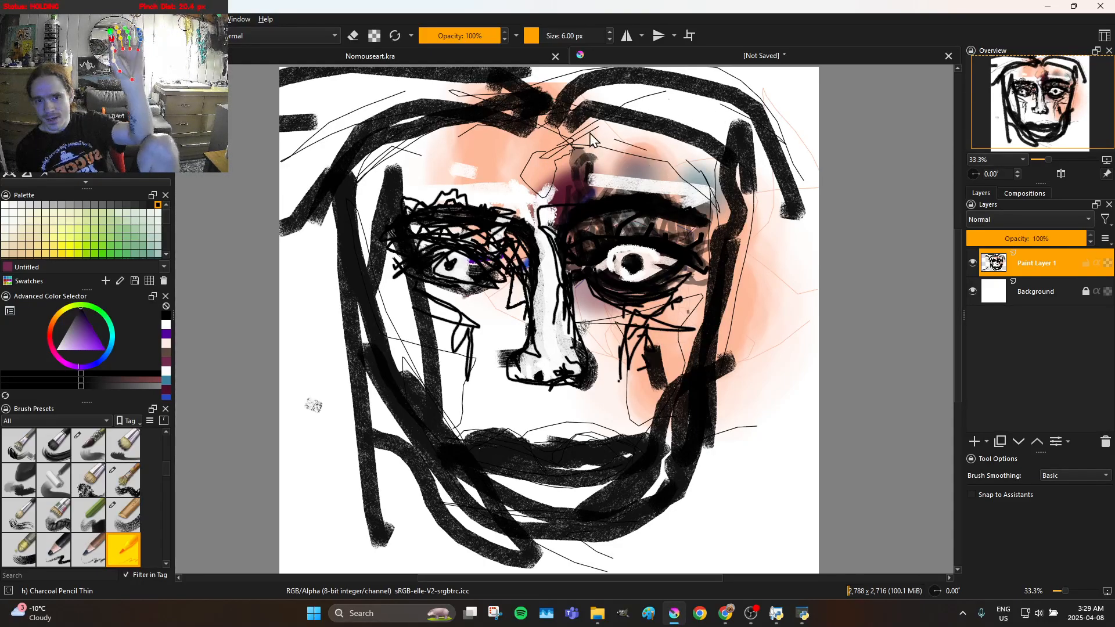
mouse_move(380, 154)
mouse_down()
mouse_move(337, 214)
mouse_move(425, 154)
mouse_up()
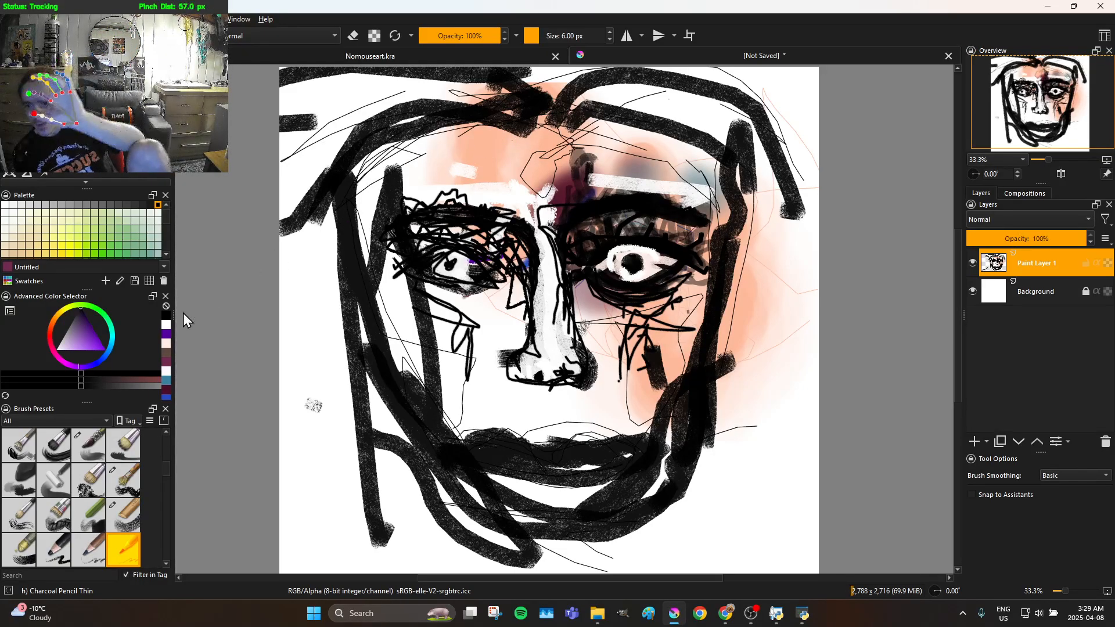
Switch the brush colour to purple and draw a thin line across the left edge of the face
mouse_move(96, 344)
mouse_down()
mouse_move(90, 331)
mouse_move(45, 371)
mouse_move(168, 341)
mouse_up()
mouse_move(312, 329)
mouse_down()
mouse_move(362, 344)
mouse_move(370, 303)
mouse_up()
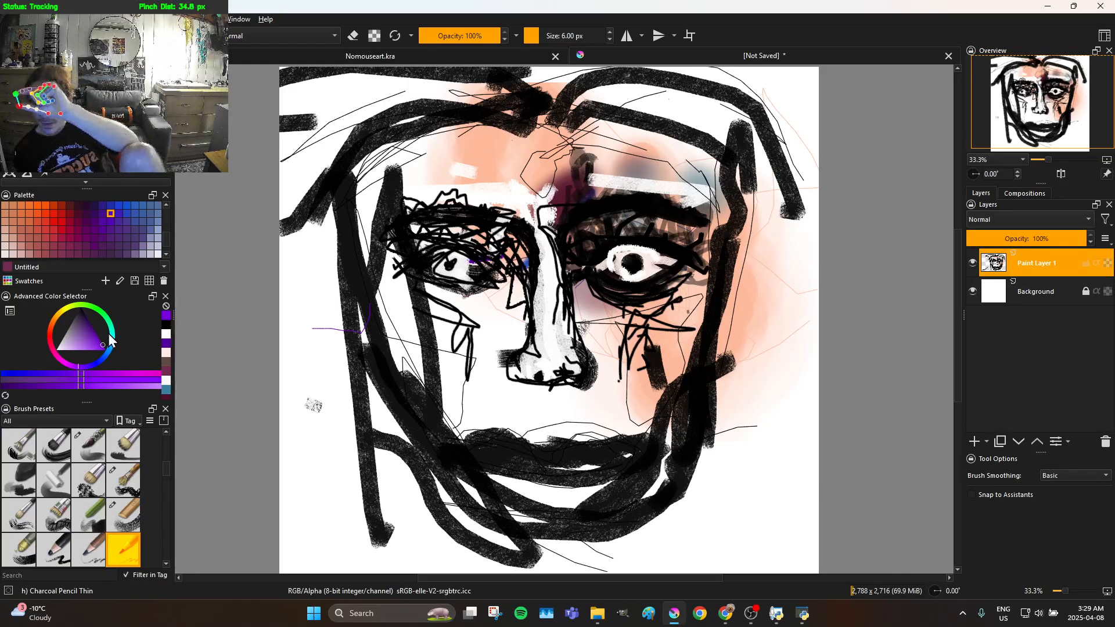
Switch the brush colour to white and draw thin highlight lines over the black strokes of the left face edge and jaw
drag(80, 341, 58, 318)
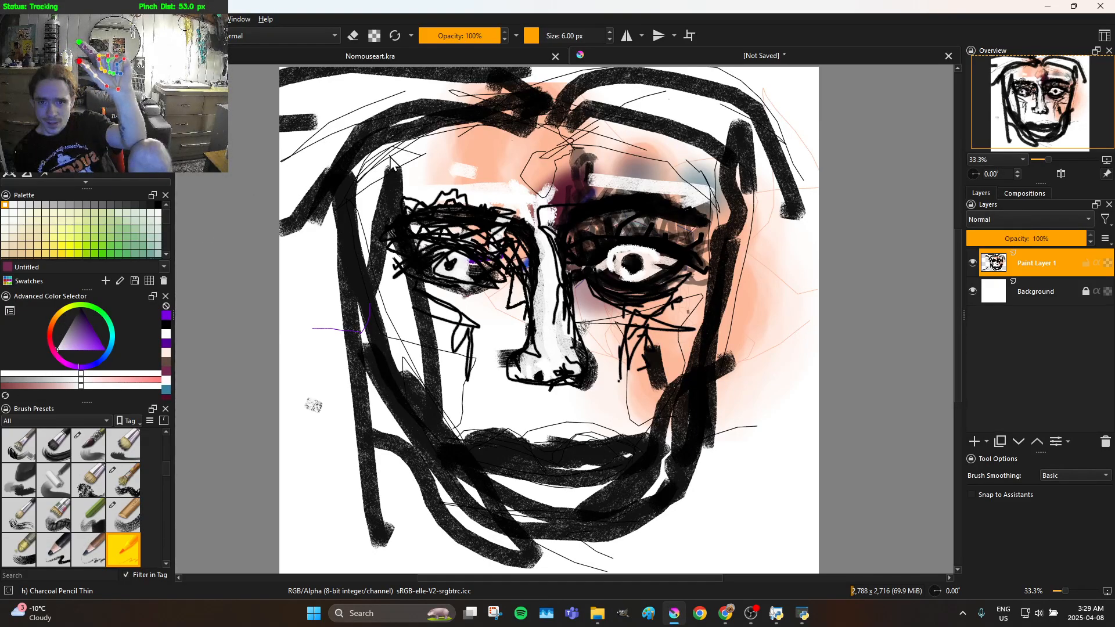
mouse_move(357, 209)
mouse_down()
mouse_move(339, 371)
mouse_move(344, 426)
mouse_move(369, 453)
mouse_up()
mouse_move(375, 400)
mouse_down()
mouse_move(404, 283)
mouse_move(401, 235)
mouse_up()
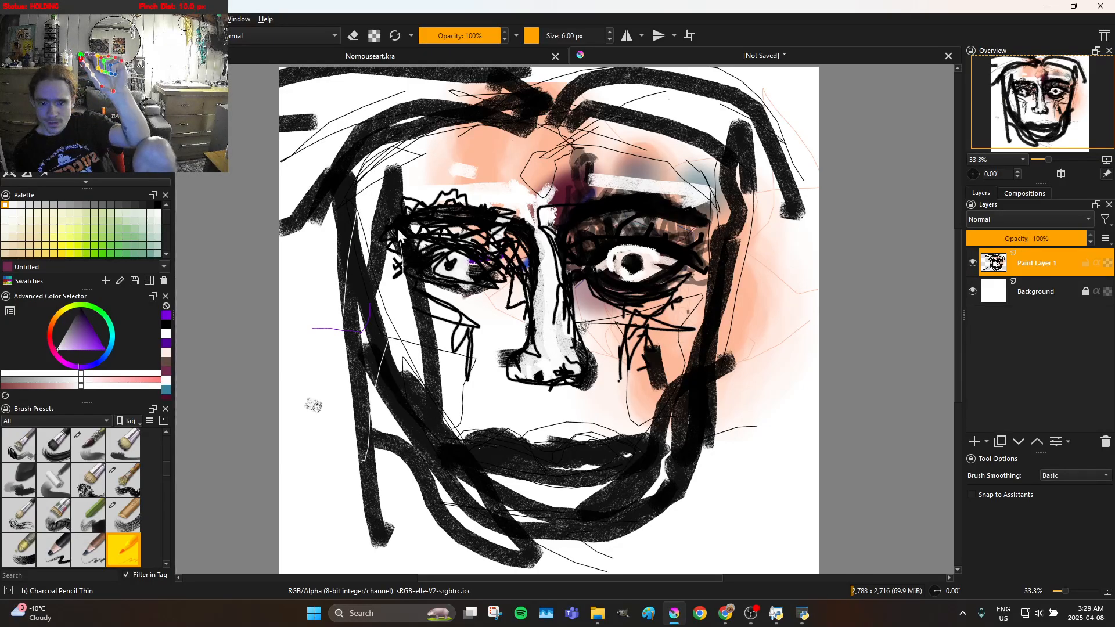
mouse_move(398, 197)
mouse_down()
mouse_move(386, 138)
mouse_move(373, 269)
mouse_move(384, 439)
mouse_move(399, 383)
mouse_move(429, 516)
mouse_up()
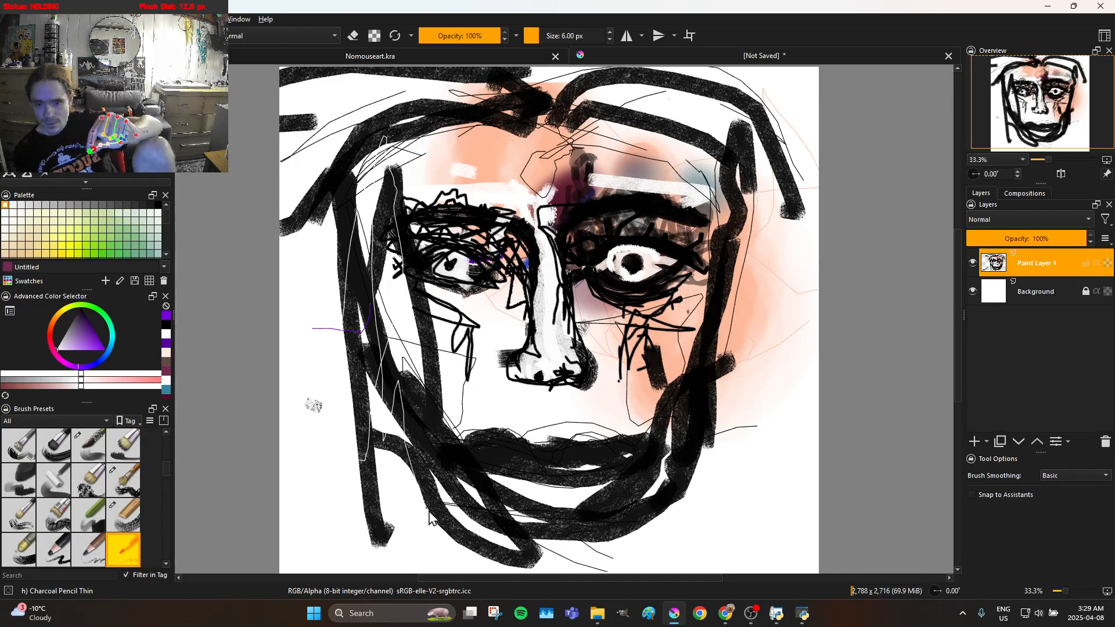
mouse_move(420, 428)
mouse_down()
mouse_move(497, 514)
mouse_move(448, 478)
mouse_move(495, 517)
mouse_up()
mouse_move(593, 534)
mouse_down()
mouse_move(470, 495)
mouse_move(543, 497)
mouse_move(596, 482)
mouse_up()
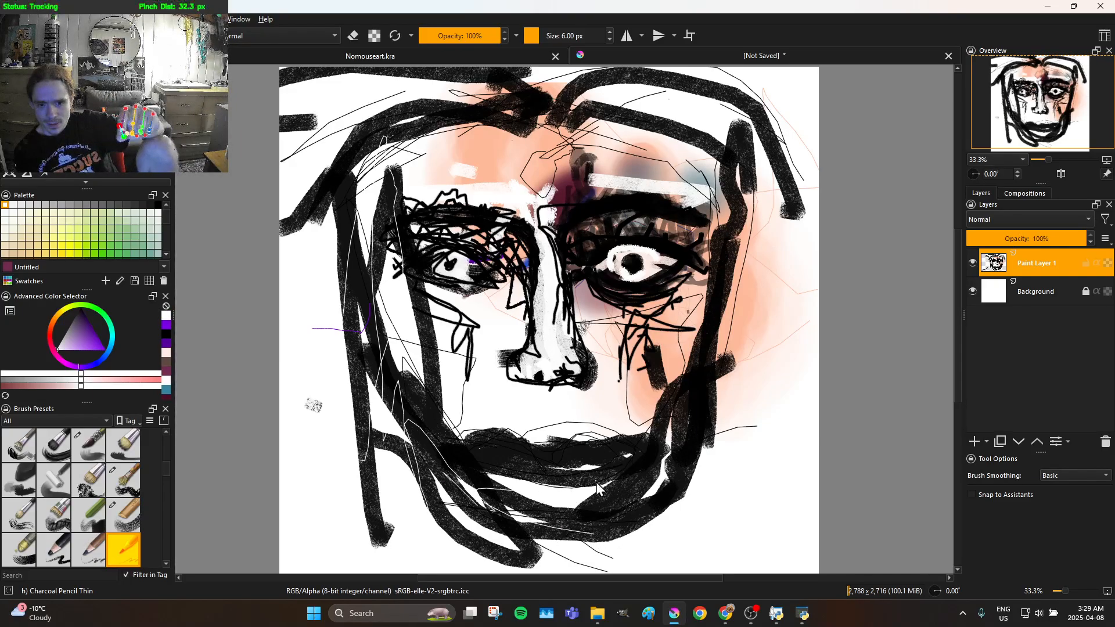
Draw thin white highlight lines over the lips, chin and right jaw and up the right edge of the face
drag(627, 446, 582, 471)
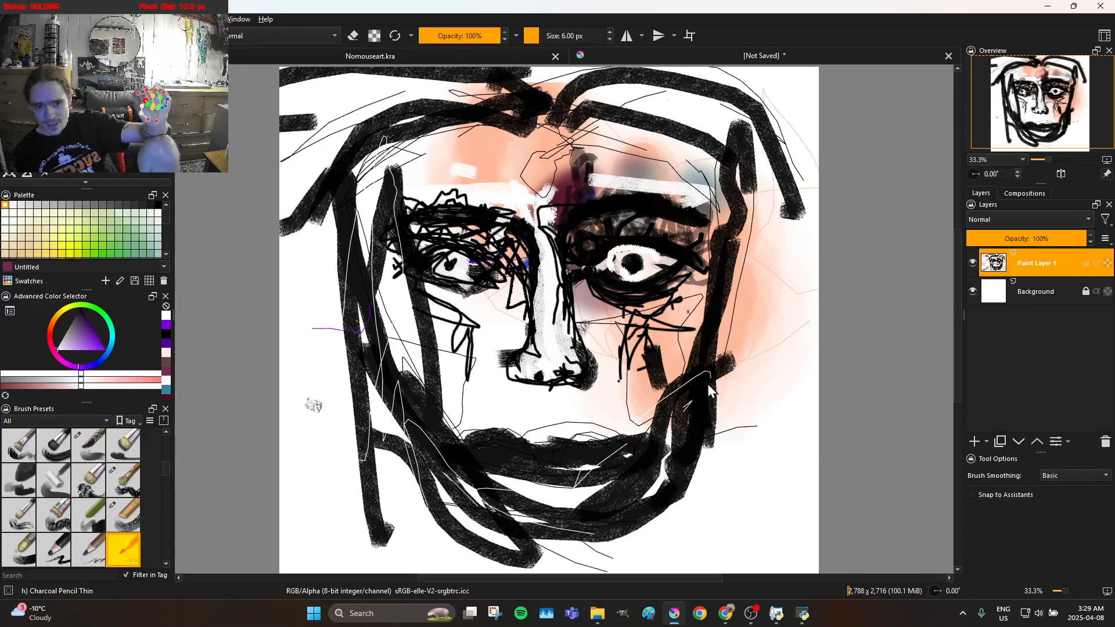
mouse_move(650, 450)
mouse_down()
mouse_move(548, 530)
mouse_move(638, 490)
mouse_move(605, 496)
mouse_up()
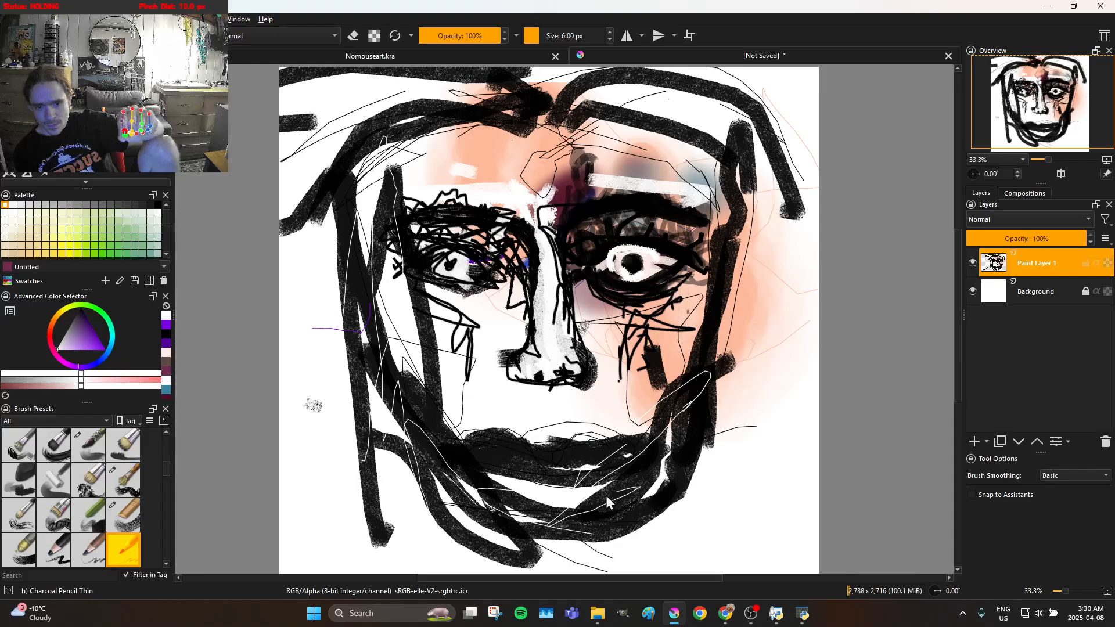
drag(707, 418, 735, 307)
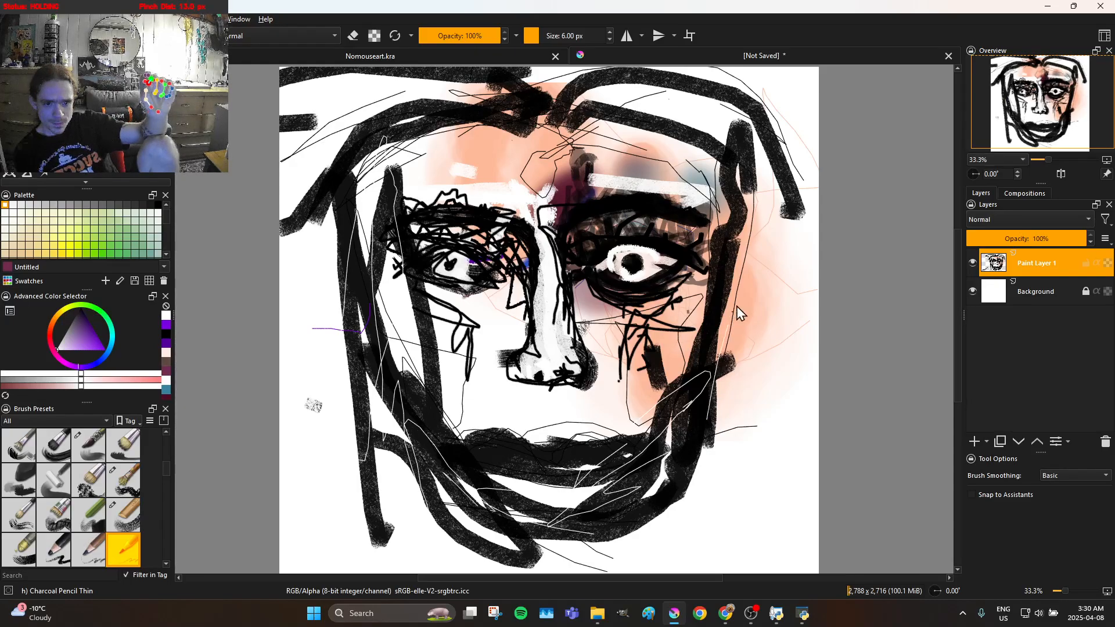
mouse_move(707, 250)
mouse_down()
mouse_move(695, 197)
mouse_move(720, 287)
mouse_move(705, 154)
mouse_move(716, 143)
mouse_move(748, 207)
mouse_move(770, 300)
mouse_move(780, 349)
mouse_move(769, 402)
mouse_move(750, 397)
mouse_move(729, 305)
mouse_move(712, 328)
mouse_up()
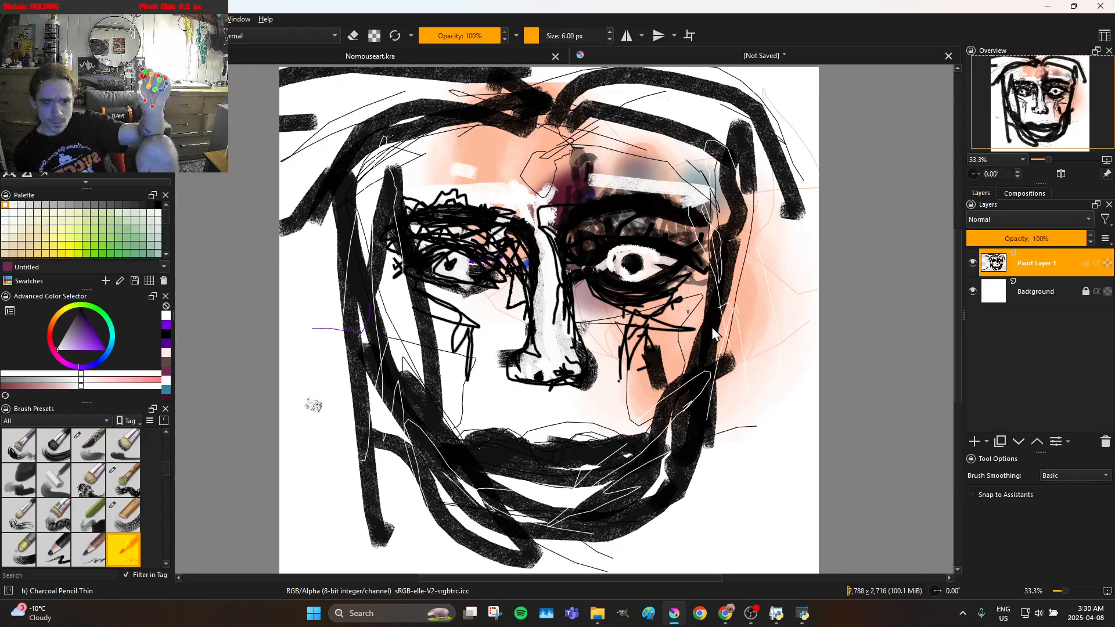
drag(650, 444, 672, 374)
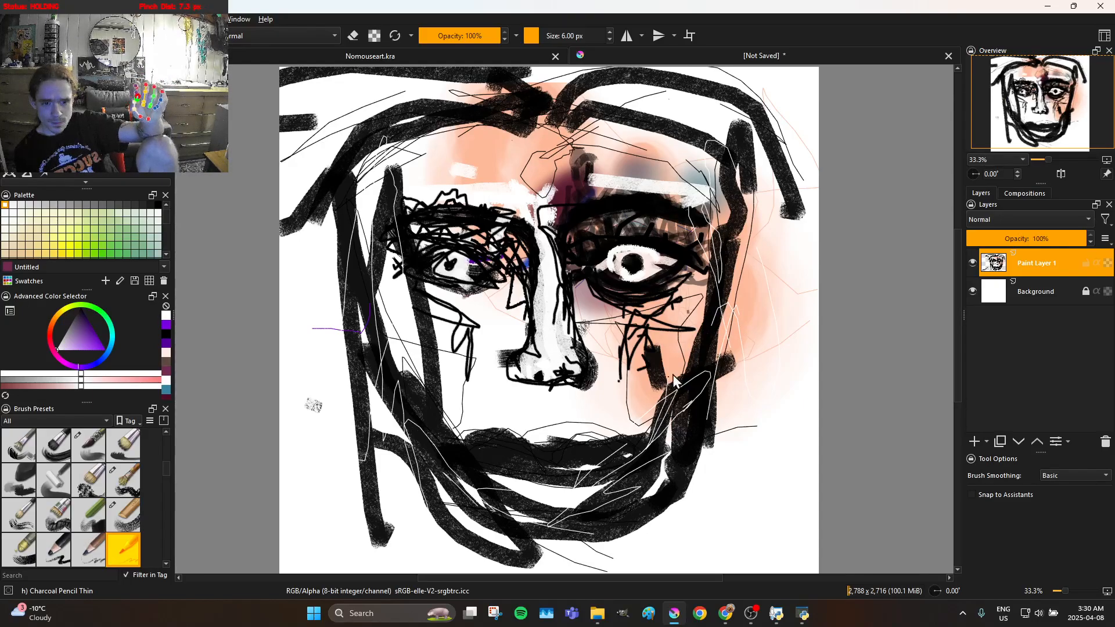
drag(604, 471, 569, 502)
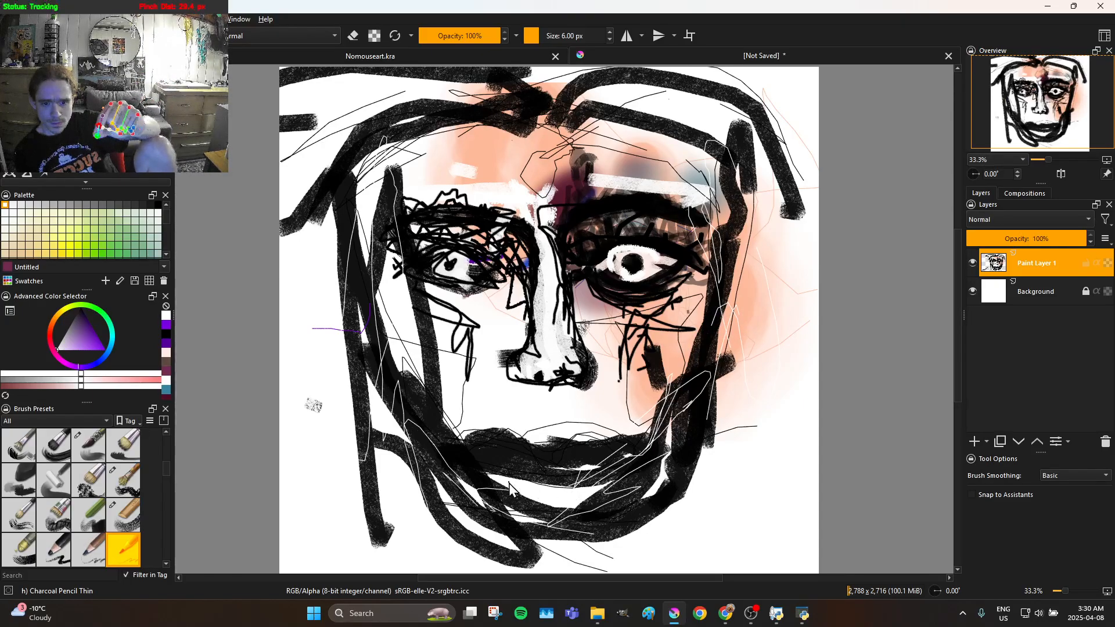
Add thin white highlight lines over the left jaw, up the left side of the face and around the left eye
mouse_move(463, 410)
mouse_down()
mouse_move(439, 354)
mouse_move(417, 350)
mouse_move(405, 449)
mouse_up()
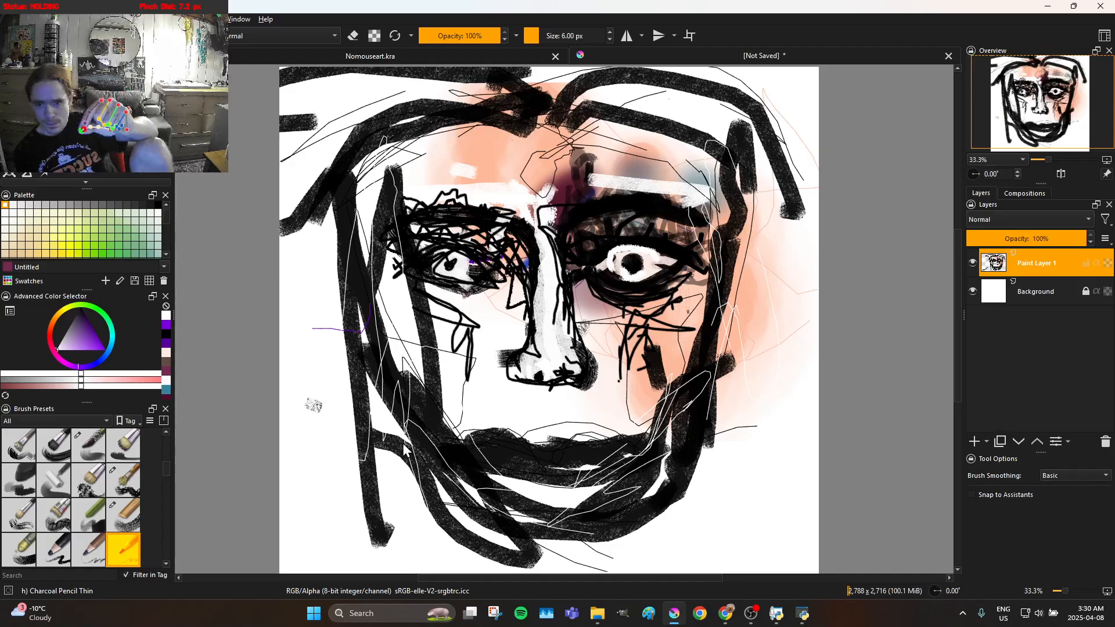
mouse_move(383, 402)
mouse_down()
mouse_move(396, 359)
mouse_move(388, 321)
mouse_move(389, 404)
mouse_move(371, 292)
mouse_move(389, 261)
mouse_move(466, 230)
mouse_move(402, 251)
mouse_up()
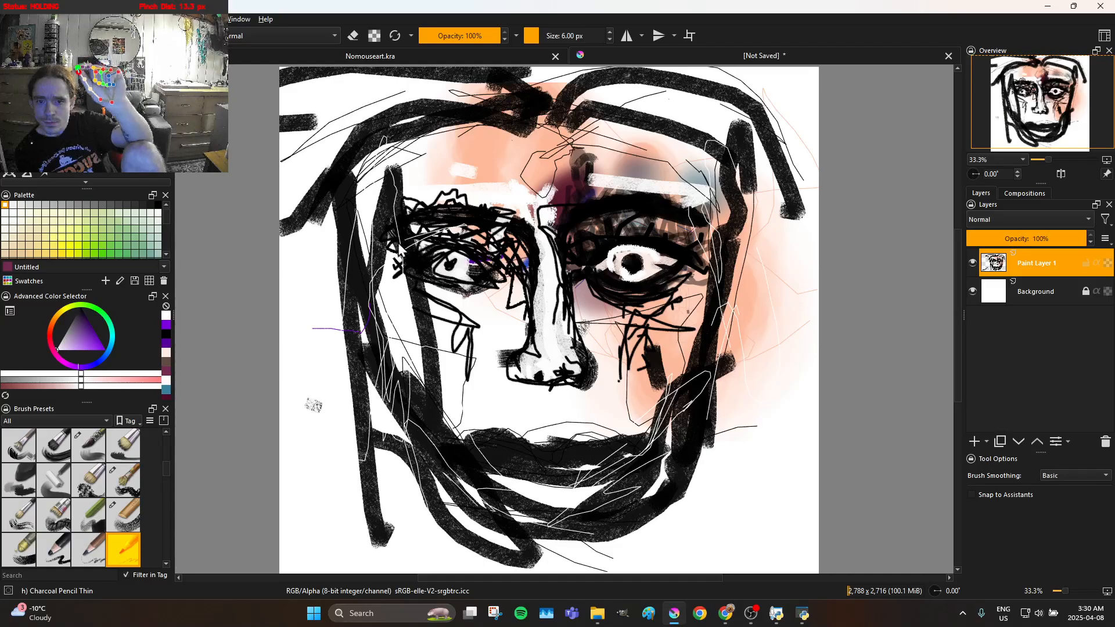
mouse_move(467, 241)
mouse_down()
mouse_move(501, 256)
mouse_move(450, 249)
mouse_move(401, 281)
mouse_move(413, 268)
mouse_up()
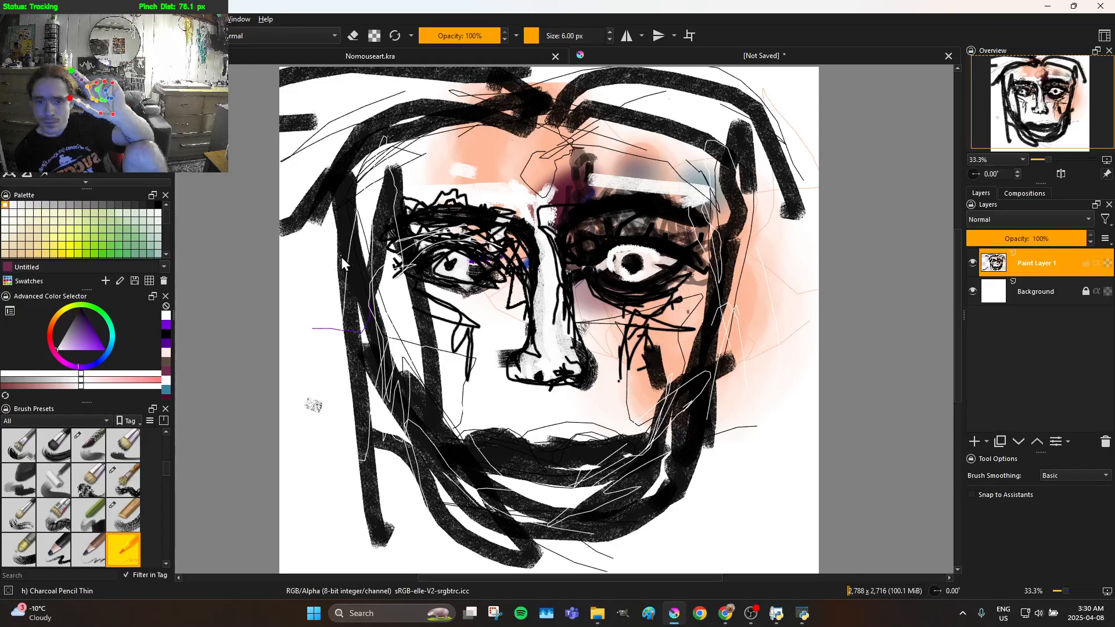
mouse_move(384, 267)
mouse_down()
mouse_move(435, 303)
mouse_move(488, 313)
mouse_move(540, 275)
mouse_move(559, 354)
mouse_move(546, 250)
mouse_move(559, 210)
mouse_move(544, 251)
mouse_up()
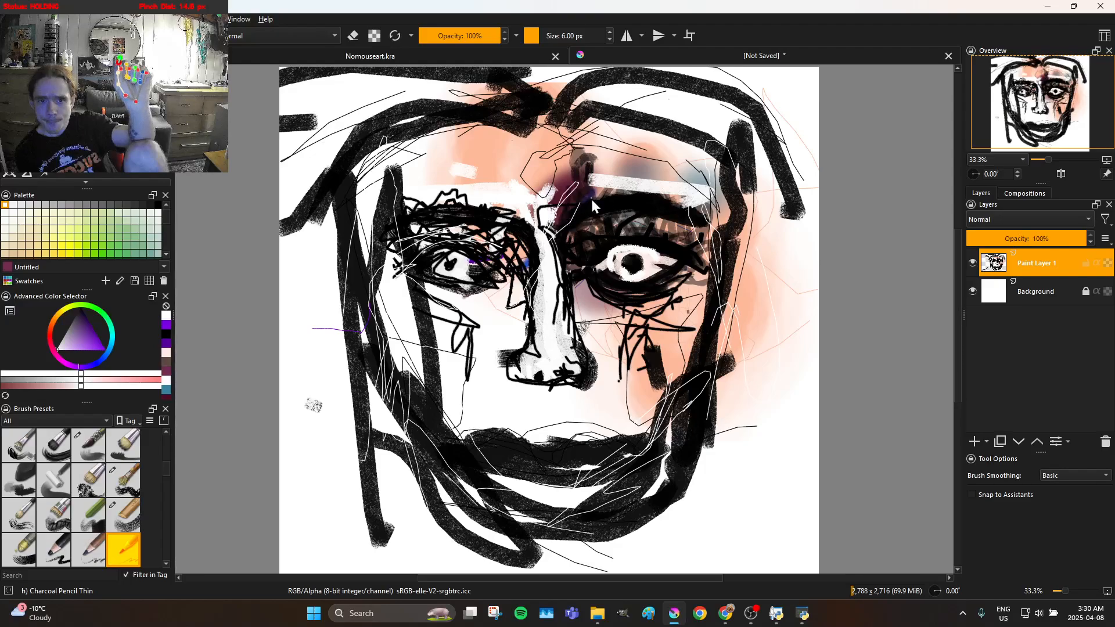
Add thin white highlight lines over both eyebrows, the left temple, the forehead and the hair on the left
drag(683, 204, 608, 181)
drag(550, 206, 507, 217)
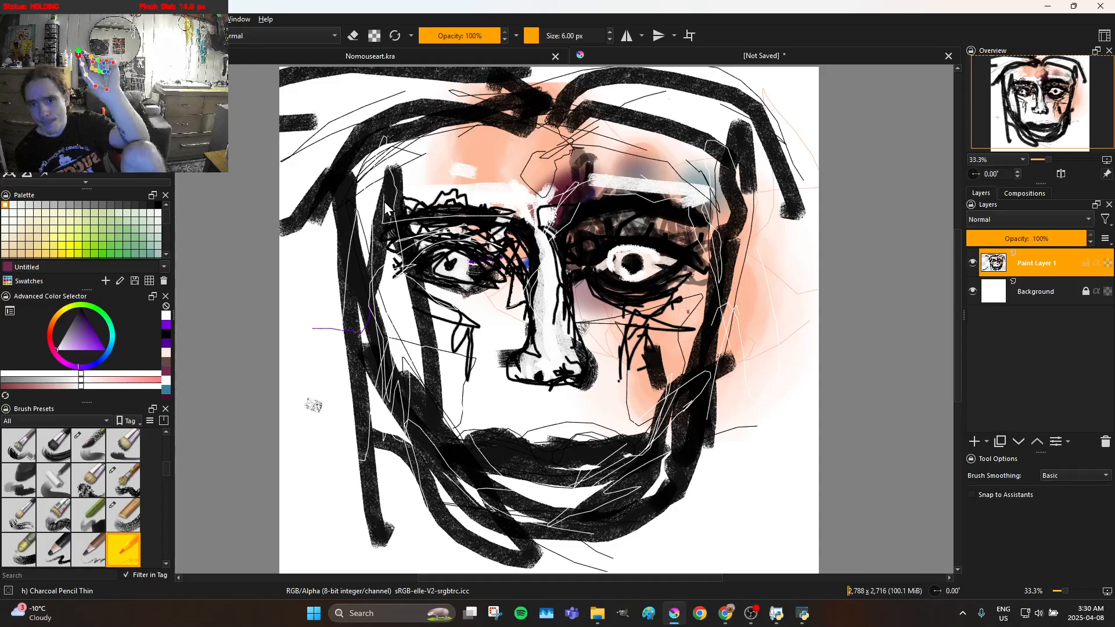
mouse_move(380, 255)
mouse_down()
mouse_move(387, 374)
mouse_move(379, 298)
mouse_move(403, 190)
mouse_move(369, 188)
mouse_move(539, 136)
mouse_move(647, 127)
mouse_move(454, 157)
mouse_move(630, 154)
mouse_move(558, 116)
mouse_move(550, 97)
mouse_move(568, 79)
mouse_move(692, 83)
mouse_move(756, 115)
mouse_move(771, 139)
mouse_move(446, 126)
mouse_move(354, 162)
mouse_up()
mouse_move(282, 234)
mouse_down()
mouse_move(373, 157)
mouse_move(499, 122)
mouse_move(541, 130)
mouse_up()
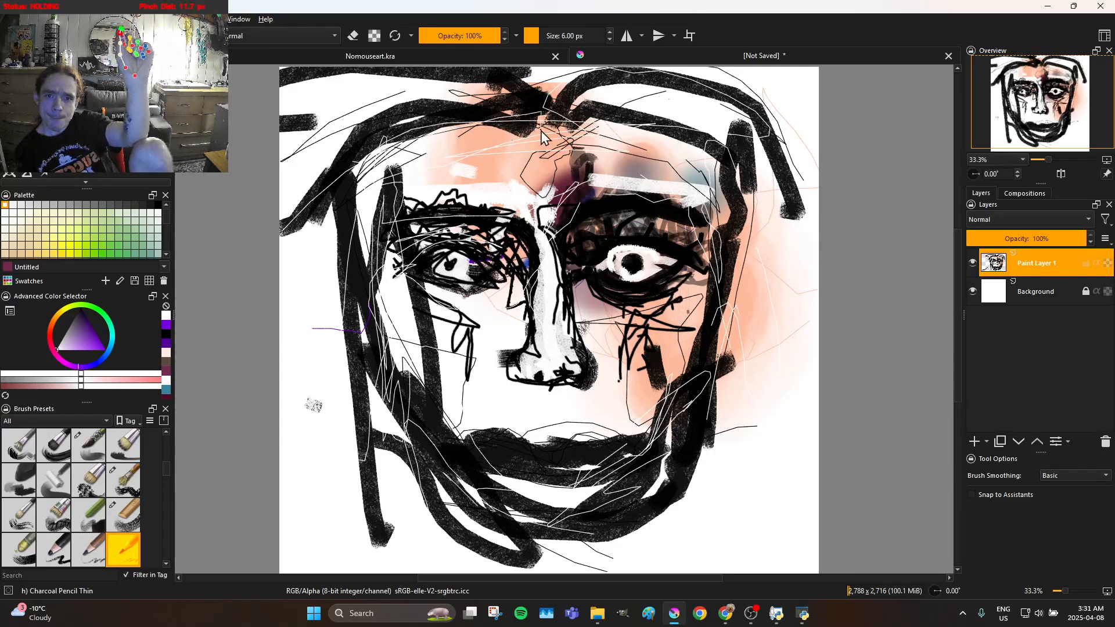
drag(381, 116, 319, 188)
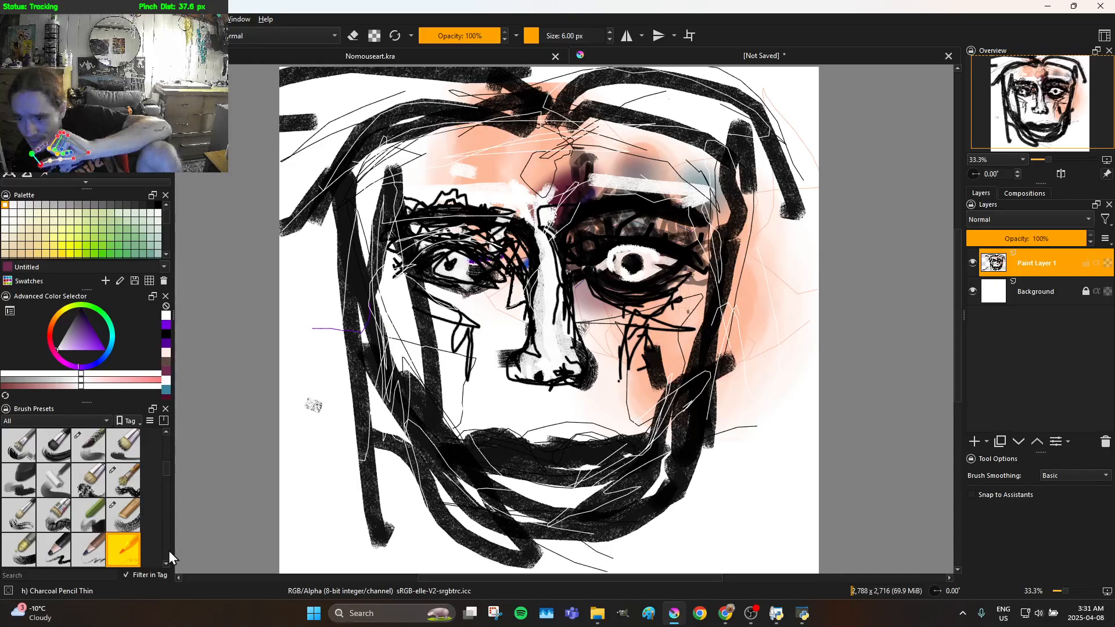
Switch to the Dry Textured Creases brush and paint broad white strokes over the black lines of the left jaw
click(100, 512)
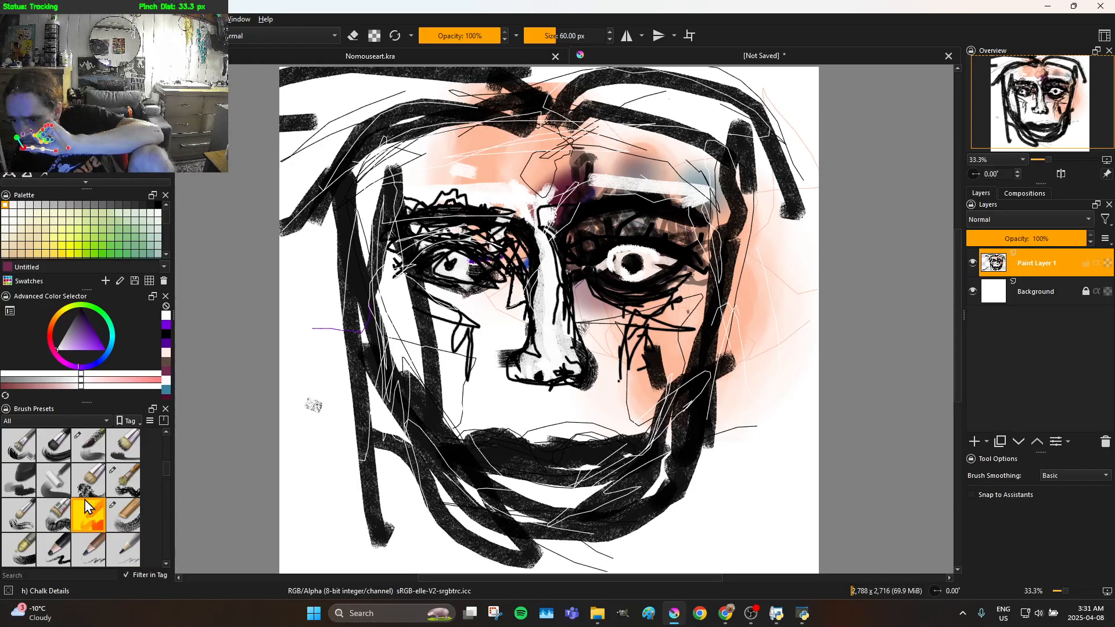
click(68, 504)
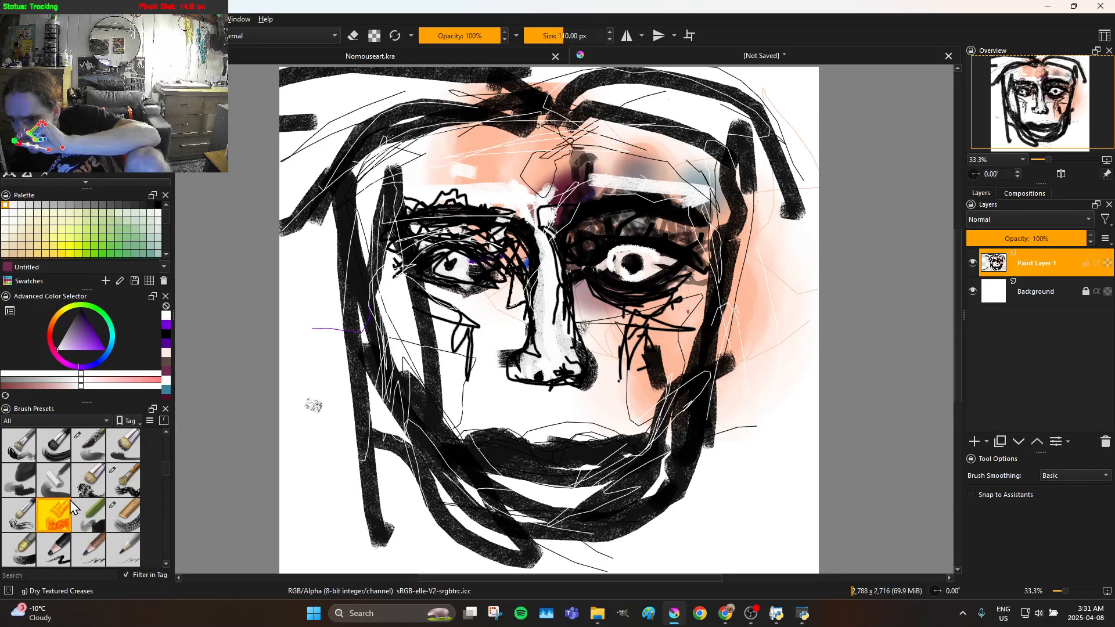
click(70, 495)
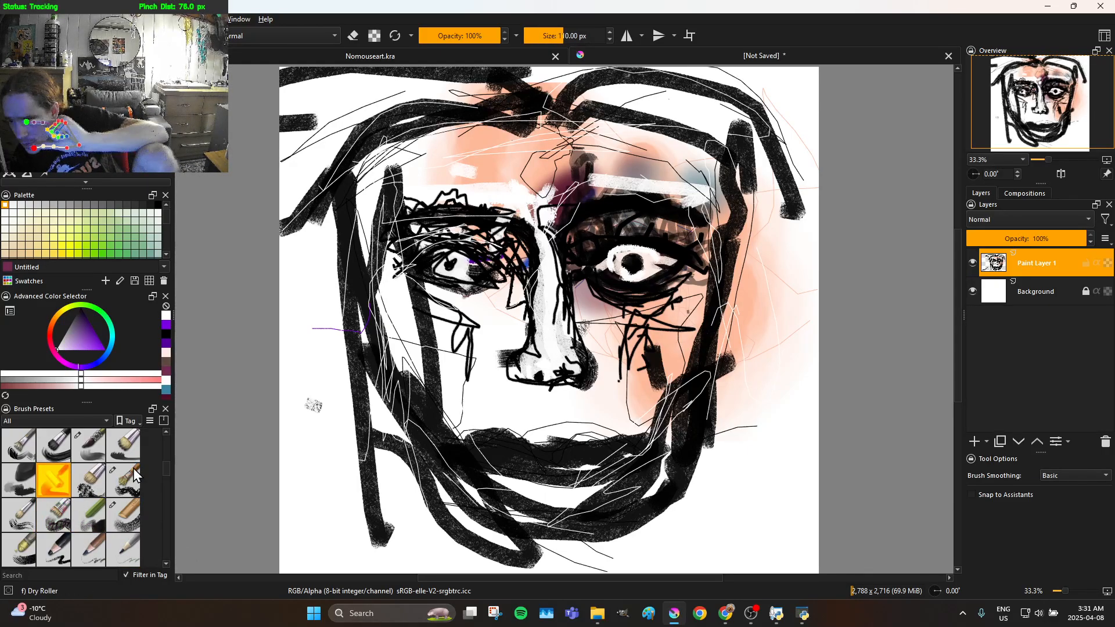
click(67, 508)
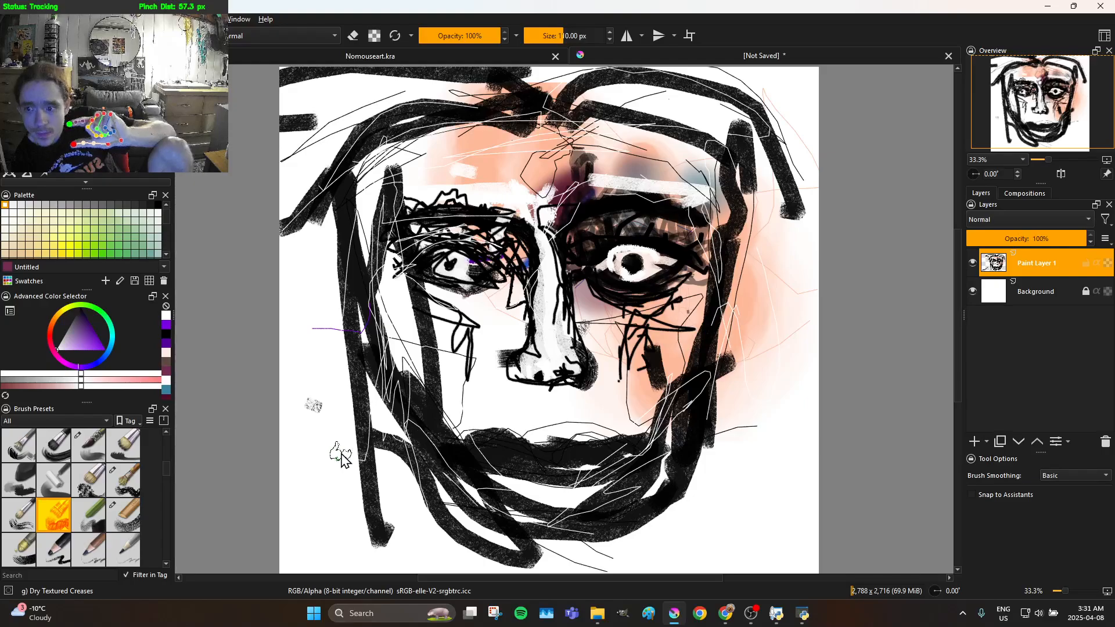
mouse_move(338, 419)
mouse_down()
mouse_move(402, 508)
mouse_move(406, 458)
mouse_move(385, 387)
mouse_move(408, 414)
mouse_move(455, 541)
mouse_move(439, 545)
mouse_move(437, 464)
mouse_up()
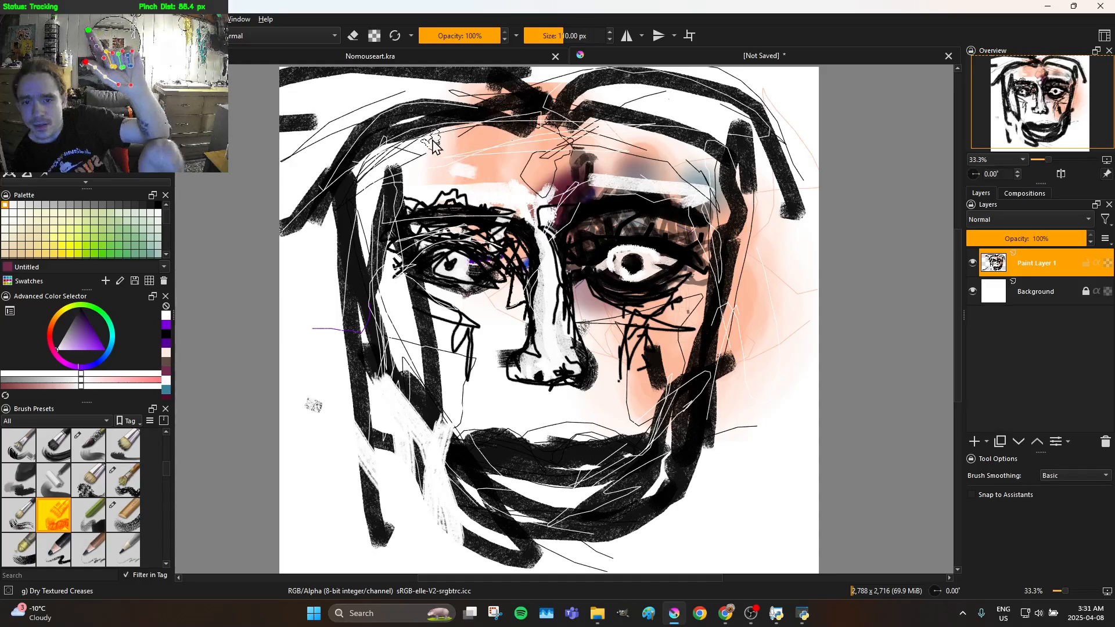
Lower the brush opacity to 59% and paint translucent white over the left edge of the face and the chin
click(469, 51)
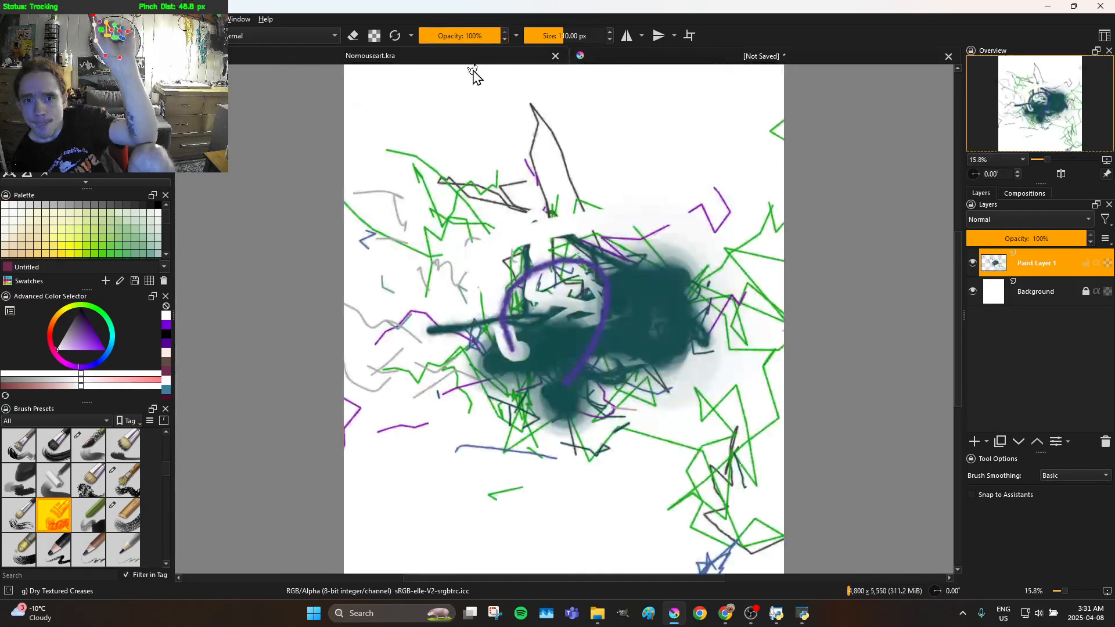
click(663, 56)
click(467, 32)
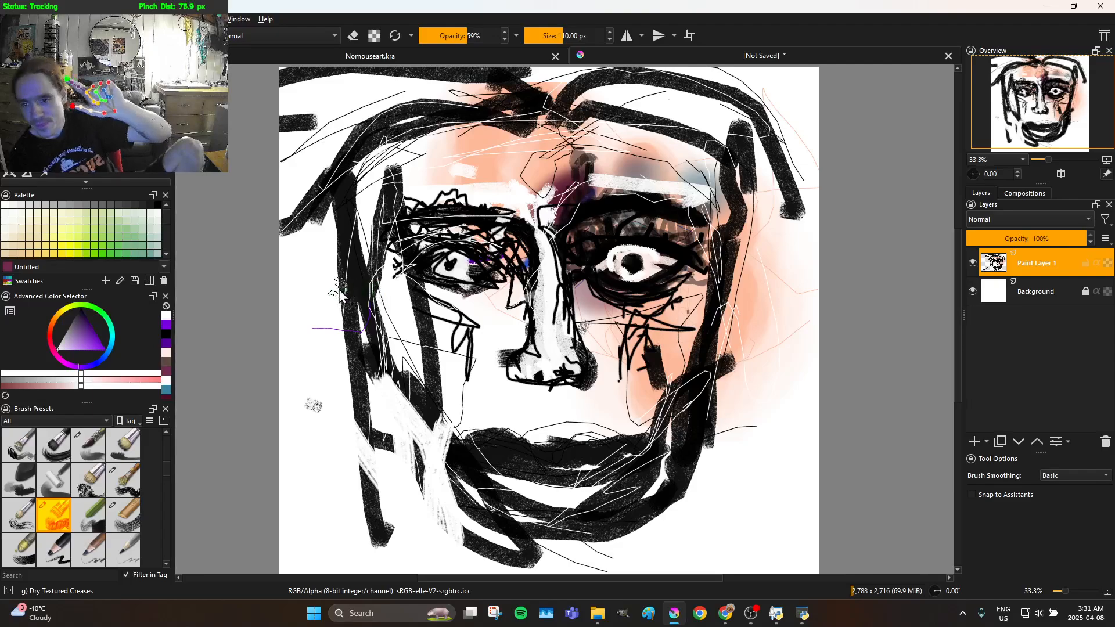
mouse_move(367, 200)
mouse_down()
mouse_move(400, 183)
mouse_move(395, 223)
mouse_move(349, 216)
mouse_move(339, 172)
mouse_move(326, 186)
mouse_move(324, 312)
mouse_move(346, 376)
mouse_move(348, 174)
mouse_move(380, 250)
mouse_move(423, 462)
mouse_move(328, 241)
mouse_move(427, 441)
mouse_move(503, 525)
mouse_move(463, 469)
mouse_move(560, 540)
mouse_move(482, 506)
mouse_move(594, 520)
mouse_up()
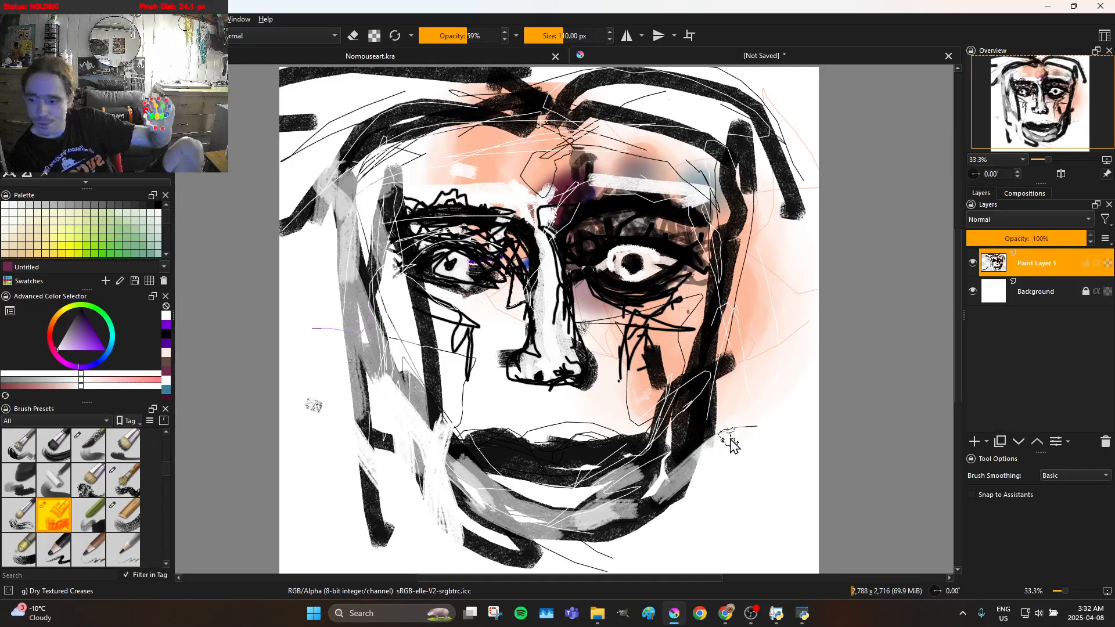
Paint translucent white over the right jaw, up the right edge of the face and across the hairline
drag(649, 486, 720, 391)
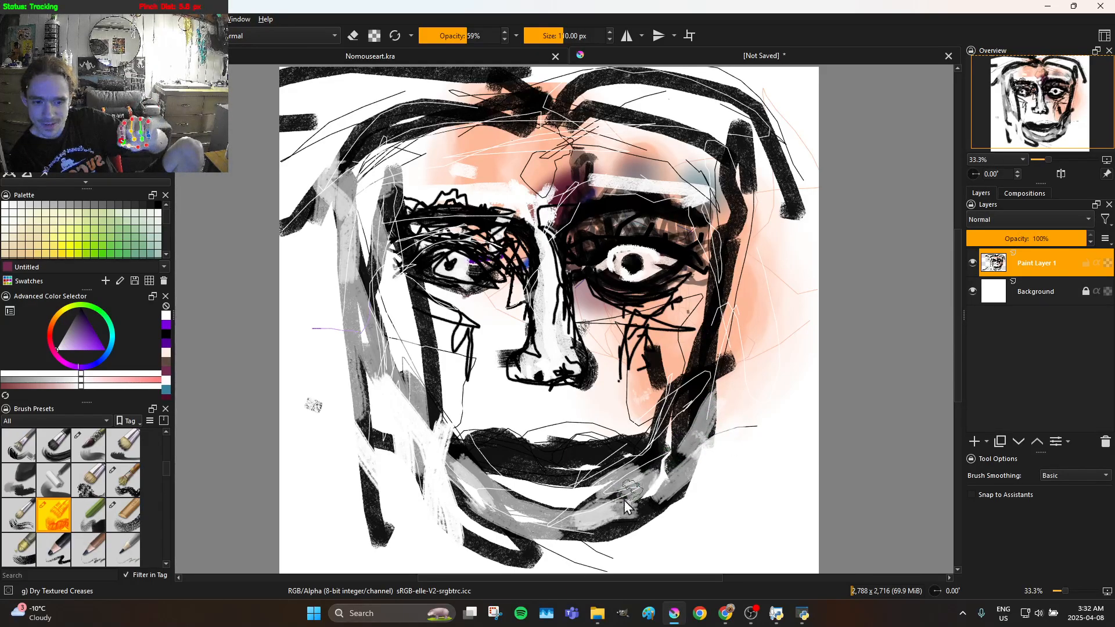
drag(632, 489, 655, 434)
mouse_move(716, 339)
mouse_down()
mouse_move(749, 198)
mouse_move(738, 130)
mouse_up()
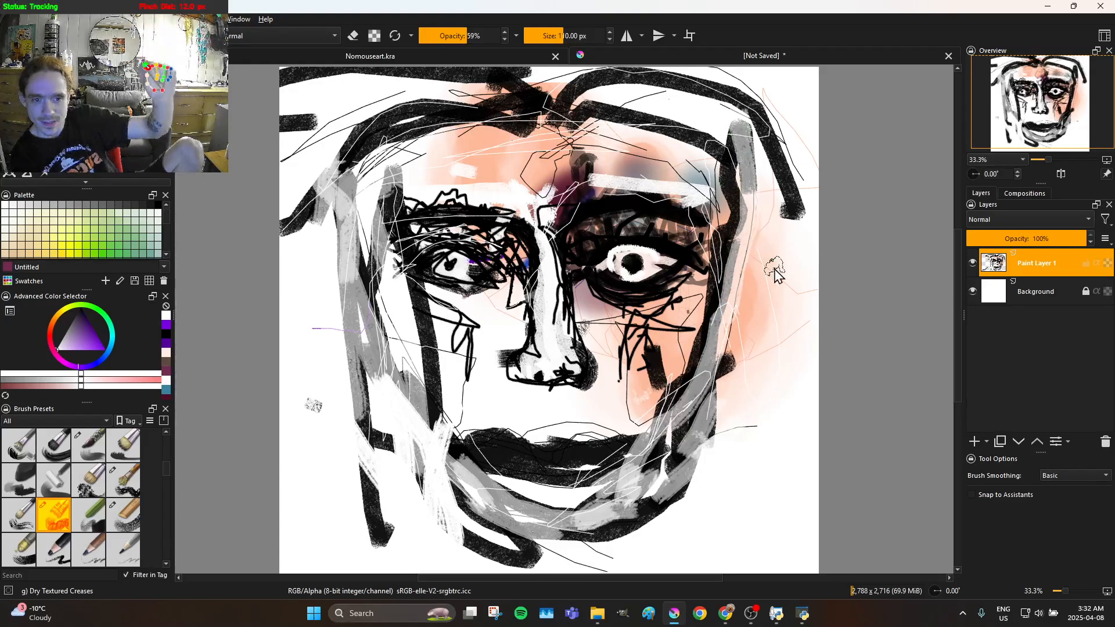
mouse_move(707, 238)
mouse_down()
mouse_move(664, 162)
mouse_move(661, 144)
mouse_move(684, 130)
mouse_move(702, 149)
mouse_move(755, 321)
mouse_move(765, 311)
mouse_move(753, 227)
mouse_move(718, 145)
mouse_move(680, 114)
mouse_move(313, 120)
mouse_move(318, 100)
mouse_move(372, 67)
mouse_move(562, 70)
mouse_up()
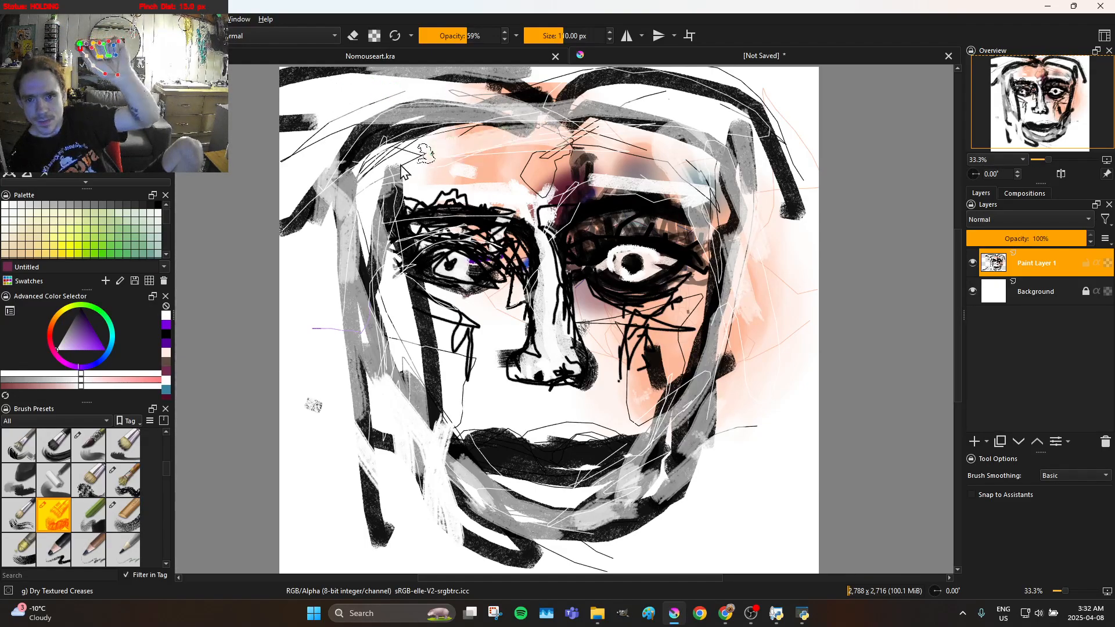
Paint translucent white over the black left cheek line and the dark shapes of the lips
mouse_move(422, 125)
mouse_down()
mouse_move(364, 157)
mouse_move(319, 213)
mouse_move(339, 195)
mouse_move(357, 212)
mouse_move(438, 377)
mouse_move(419, 327)
mouse_move(444, 310)
mouse_move(483, 316)
mouse_move(370, 272)
mouse_move(431, 314)
mouse_move(431, 325)
mouse_move(397, 329)
mouse_move(443, 383)
mouse_move(418, 369)
mouse_move(470, 409)
mouse_up()
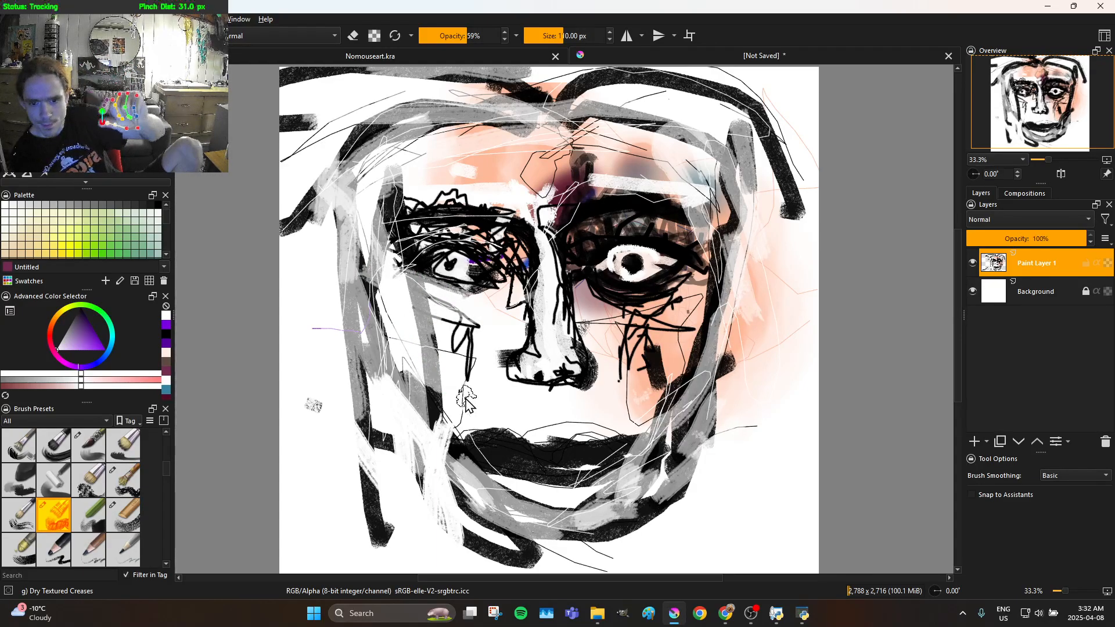
drag(506, 474, 469, 419)
mouse_move(512, 474)
mouse_down()
mouse_move(553, 493)
mouse_move(687, 447)
mouse_move(653, 461)
mouse_move(657, 439)
mouse_up()
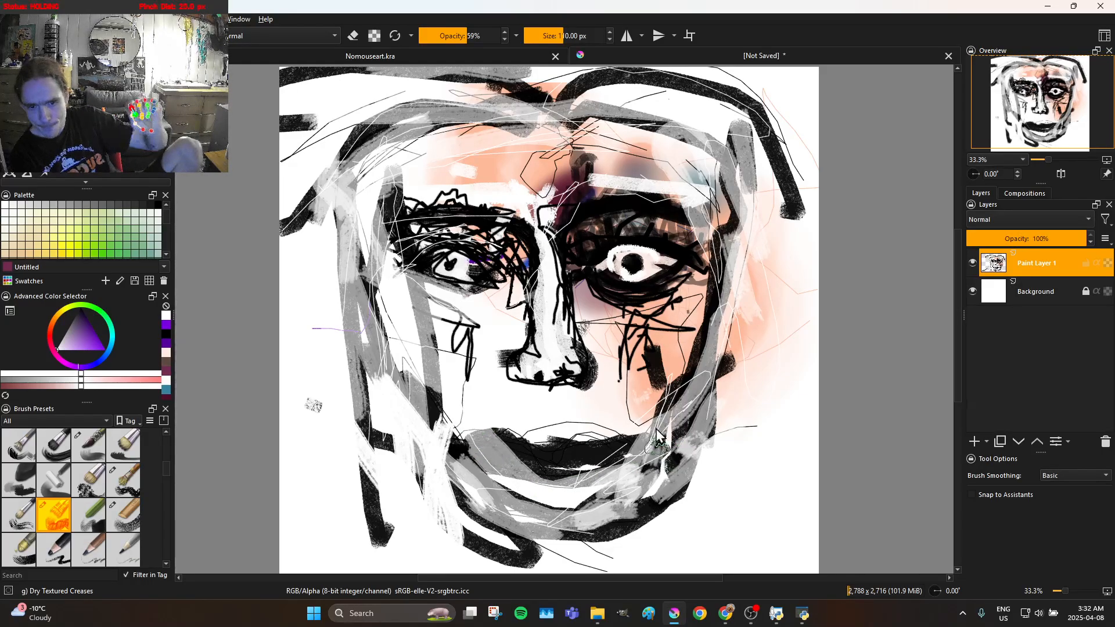
mouse_move(582, 462)
mouse_down()
mouse_move(556, 478)
mouse_move(633, 465)
mouse_move(611, 466)
mouse_move(623, 439)
mouse_move(450, 415)
mouse_move(488, 423)
mouse_up()
mouse_move(473, 464)
mouse_down()
mouse_move(537, 482)
mouse_move(557, 483)
mouse_move(518, 472)
mouse_move(570, 473)
mouse_up()
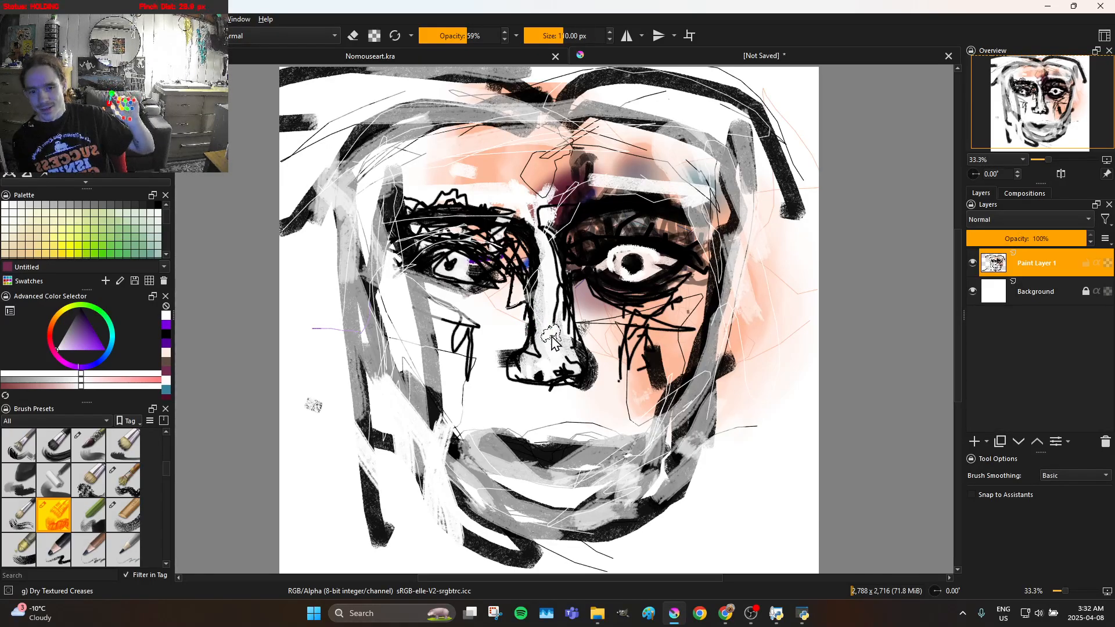
Paint more translucent white over the nose bridge, the area above the eyebrows, the left face edge and the lower jaw
mouse_move(555, 346)
mouse_down()
mouse_move(556, 252)
mouse_move(543, 217)
mouse_up()
mouse_move(597, 179)
mouse_down()
mouse_move(607, 181)
mouse_move(598, 195)
mouse_move(395, 203)
mouse_move(355, 264)
mouse_up()
mouse_move(358, 336)
mouse_down()
mouse_move(377, 402)
mouse_move(334, 281)
mouse_move(340, 320)
mouse_up()
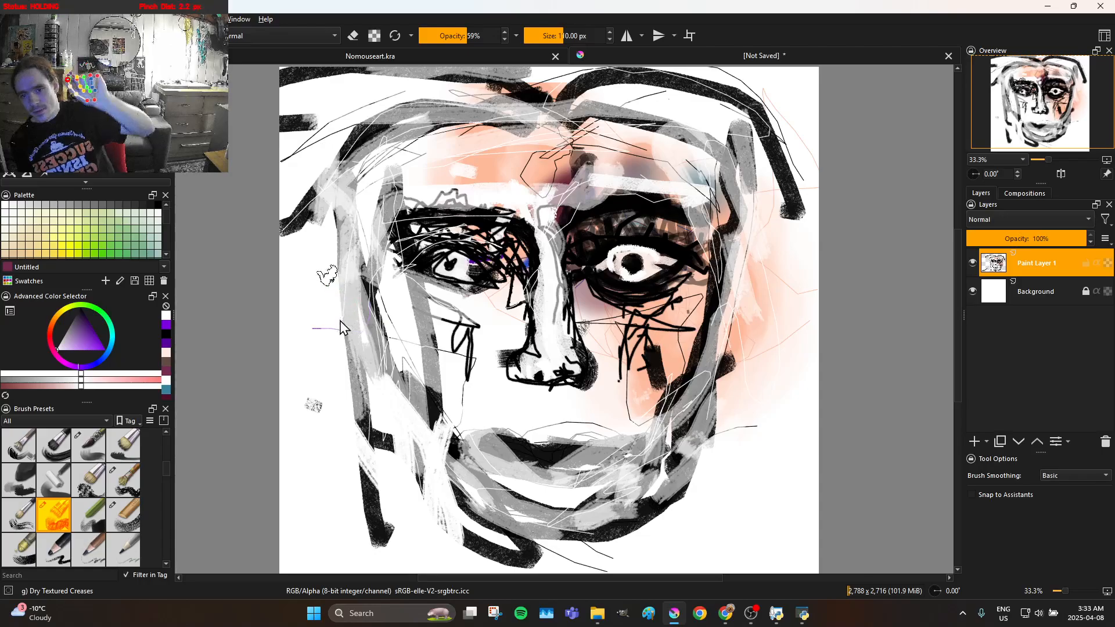
mouse_move(370, 413)
mouse_down()
mouse_move(401, 512)
mouse_move(387, 486)
mouse_move(387, 523)
mouse_move(396, 466)
mouse_move(386, 392)
mouse_move(361, 272)
mouse_move(331, 219)
mouse_move(383, 406)
mouse_move(427, 496)
mouse_up()
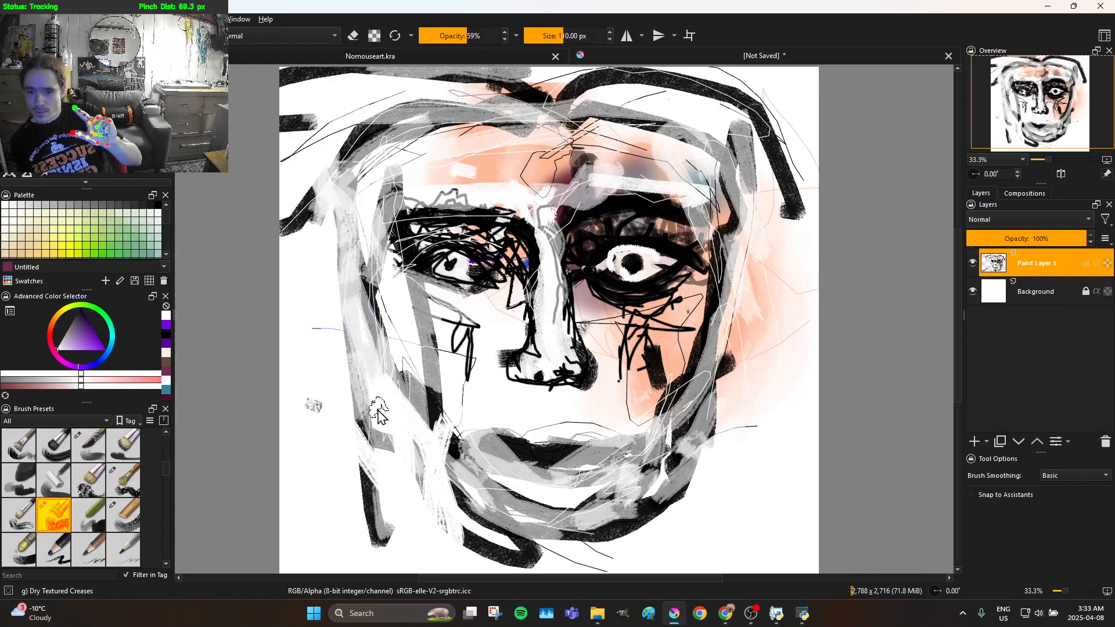
mouse_move(418, 447)
mouse_down()
mouse_move(529, 494)
mouse_move(454, 507)
mouse_move(478, 521)
mouse_move(456, 527)
mouse_move(520, 543)
mouse_move(482, 547)
mouse_move(540, 552)
mouse_move(499, 552)
mouse_move(642, 523)
mouse_move(599, 529)
mouse_up()
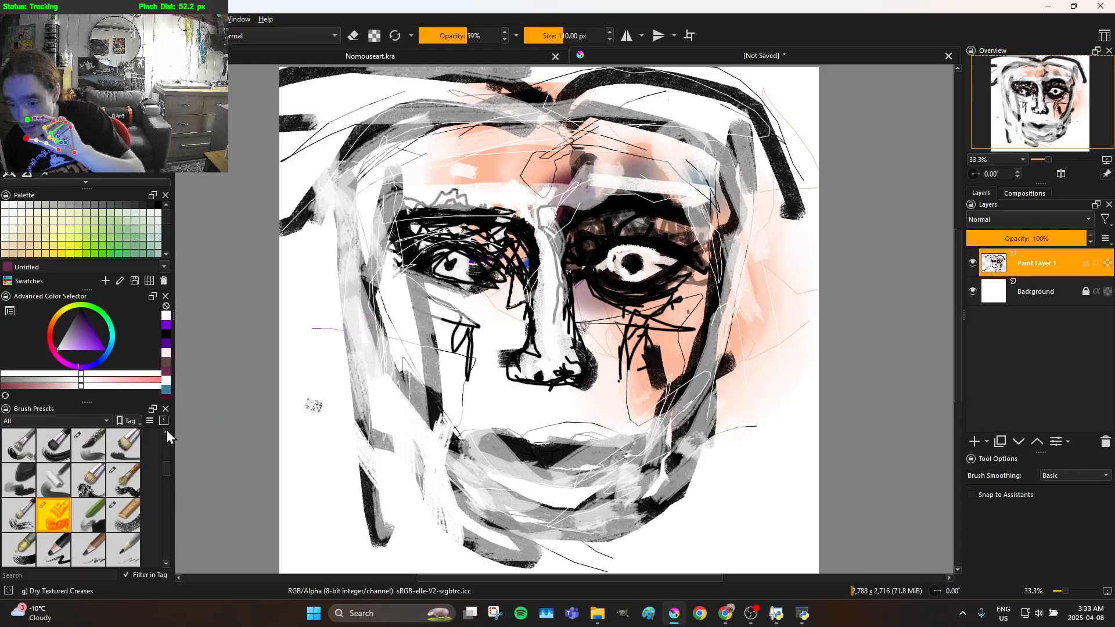
Switch to the Charcoal pencil large brush preset
click(123, 479)
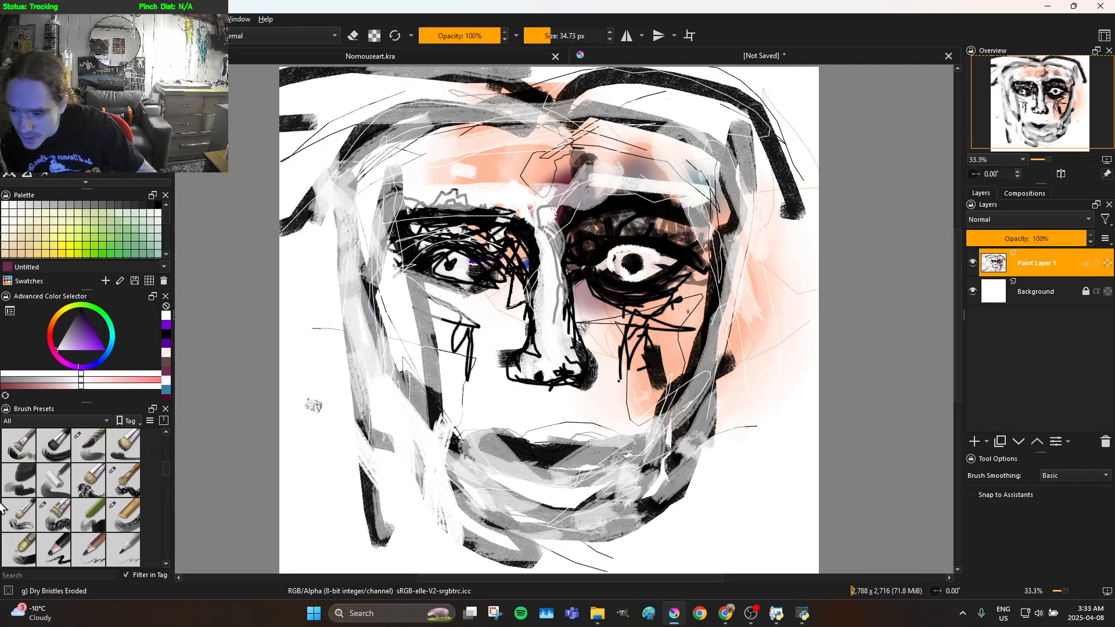
click(16, 525)
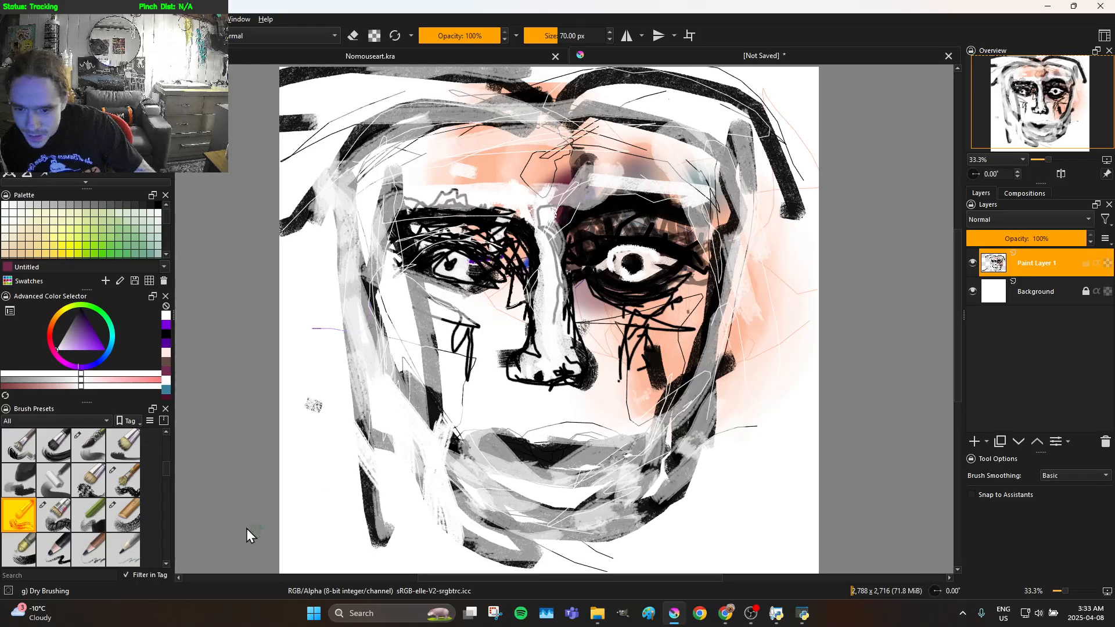
click(54, 542)
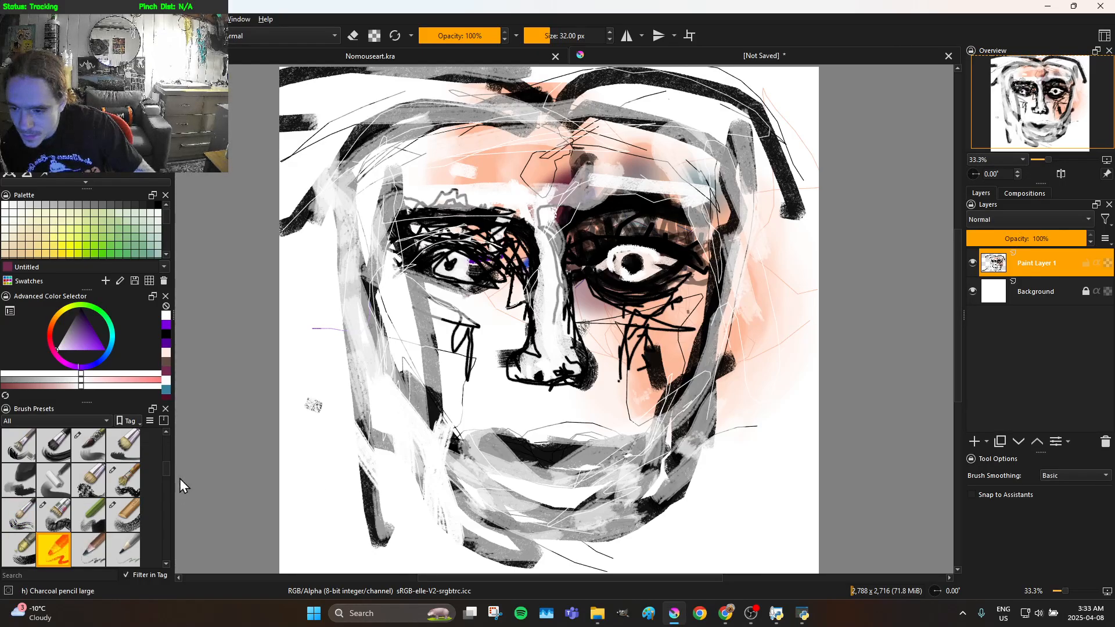
scroll(163, 470, down, 1)
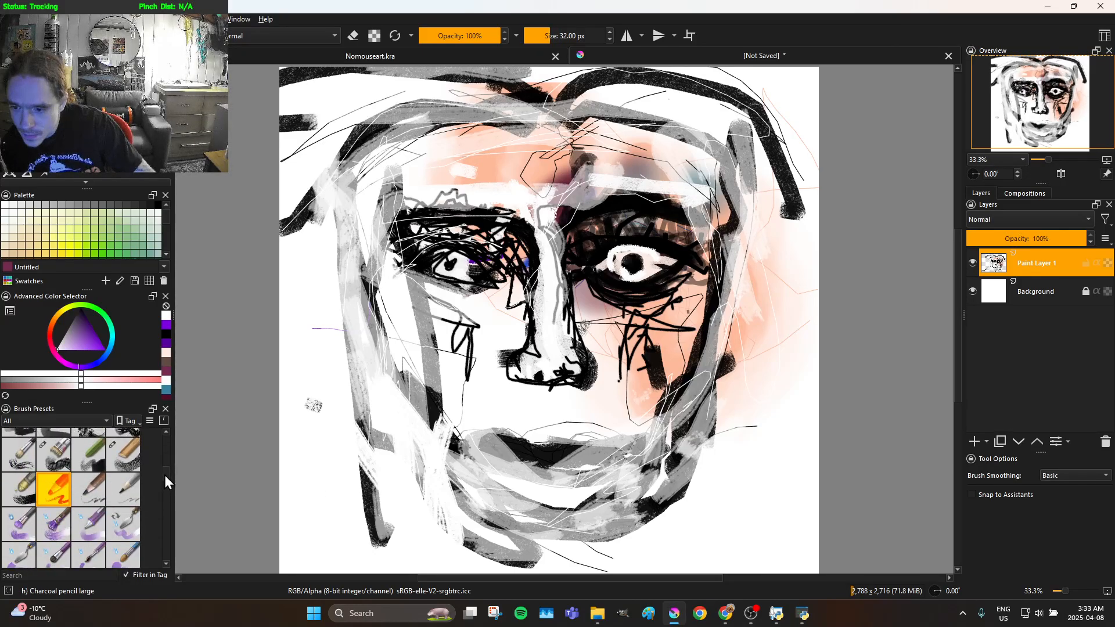
scroll(166, 471, up, 1)
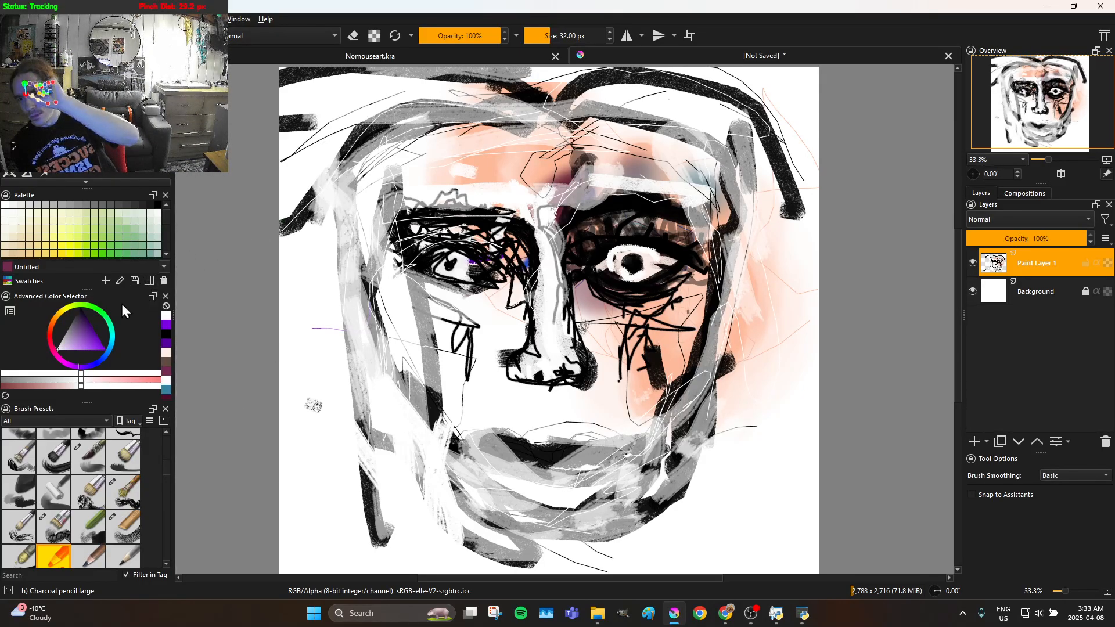
Pick bright red as the paint colour and lower the brush opacity to 62%
mouse_move(83, 320)
mouse_down()
mouse_move(48, 333)
mouse_move(68, 336)
mouse_move(54, 323)
mouse_move(63, 297)
mouse_up()
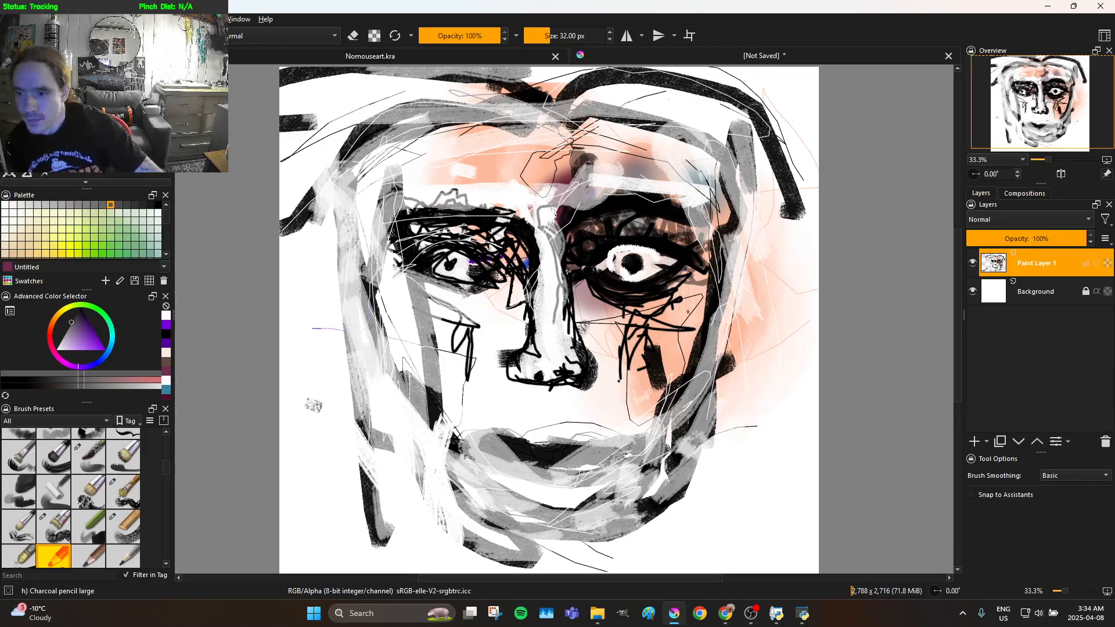
drag(53, 326, 50, 342)
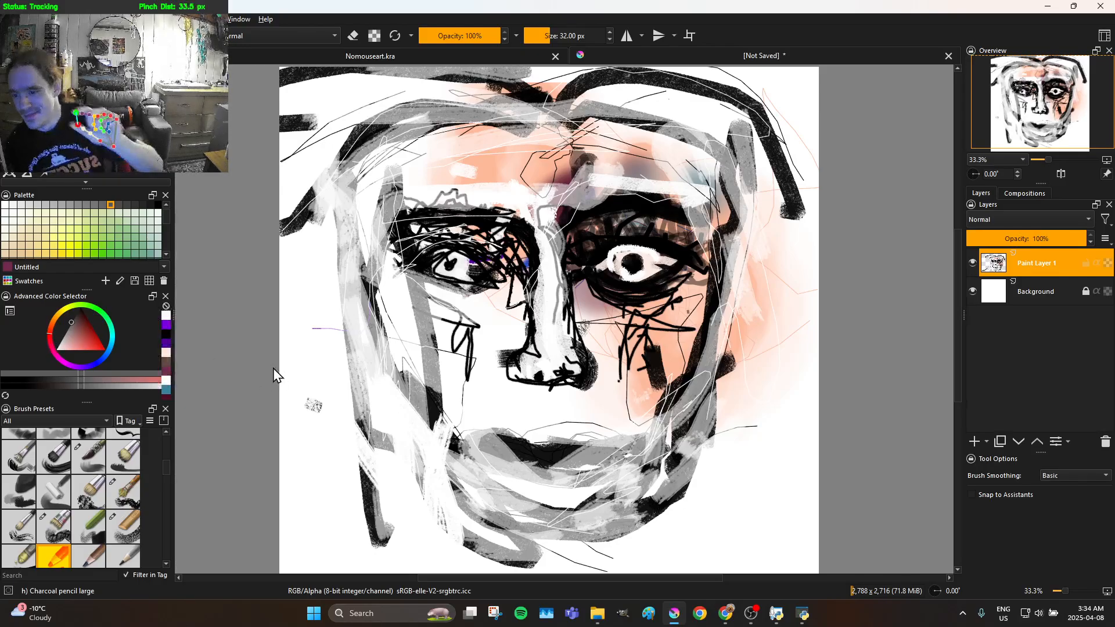
drag(210, 352, 128, 316)
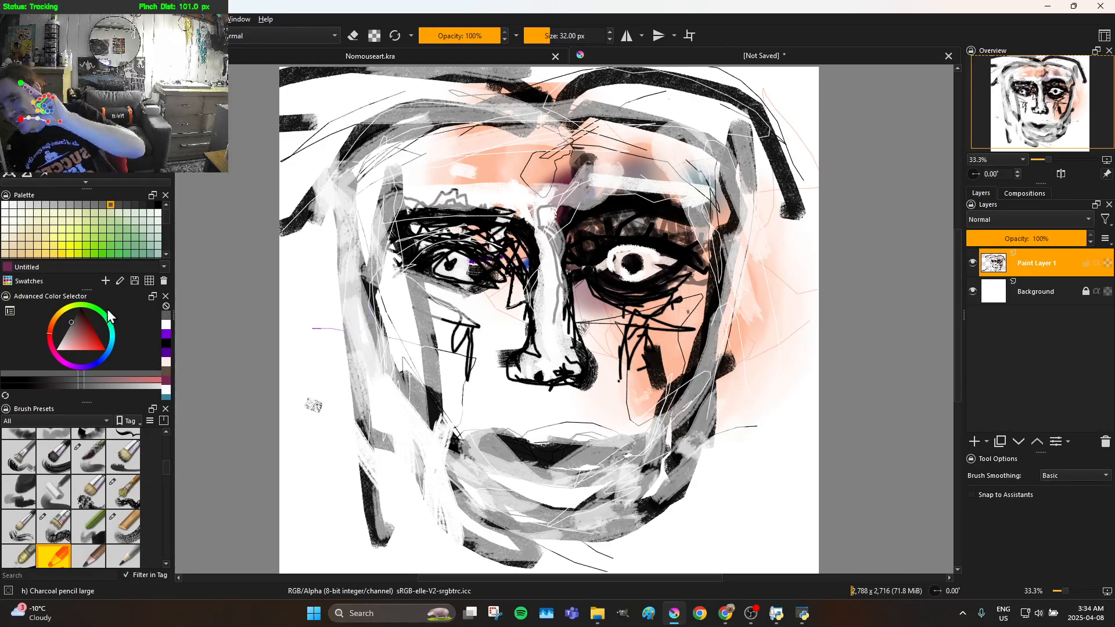
mouse_move(75, 343)
mouse_down()
mouse_move(115, 361)
mouse_move(167, 356)
mouse_up()
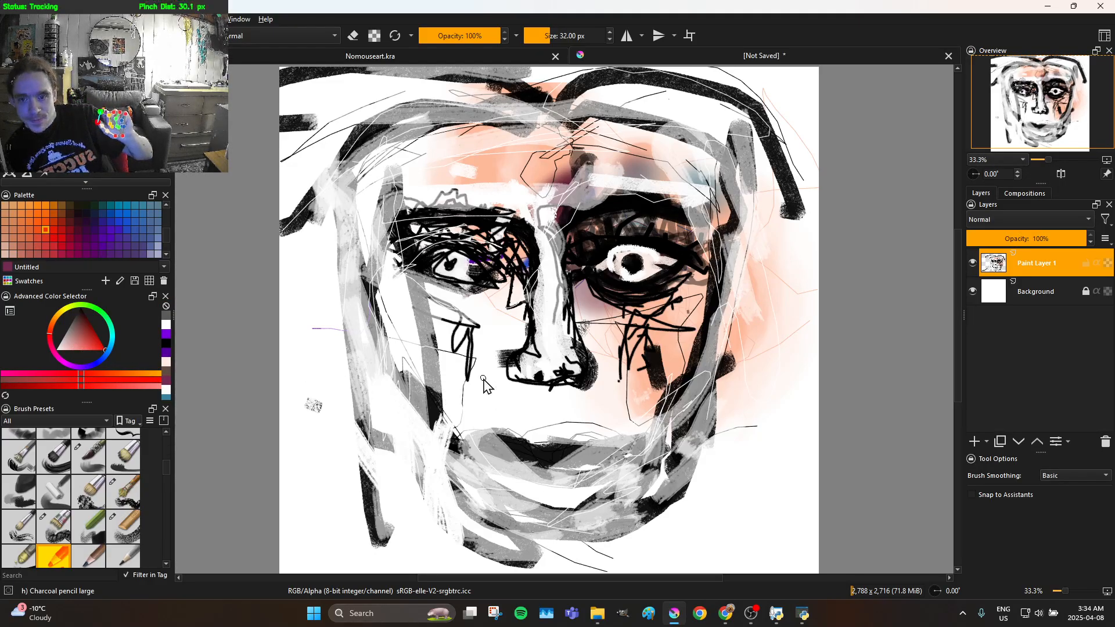
drag(469, 76, 467, 45)
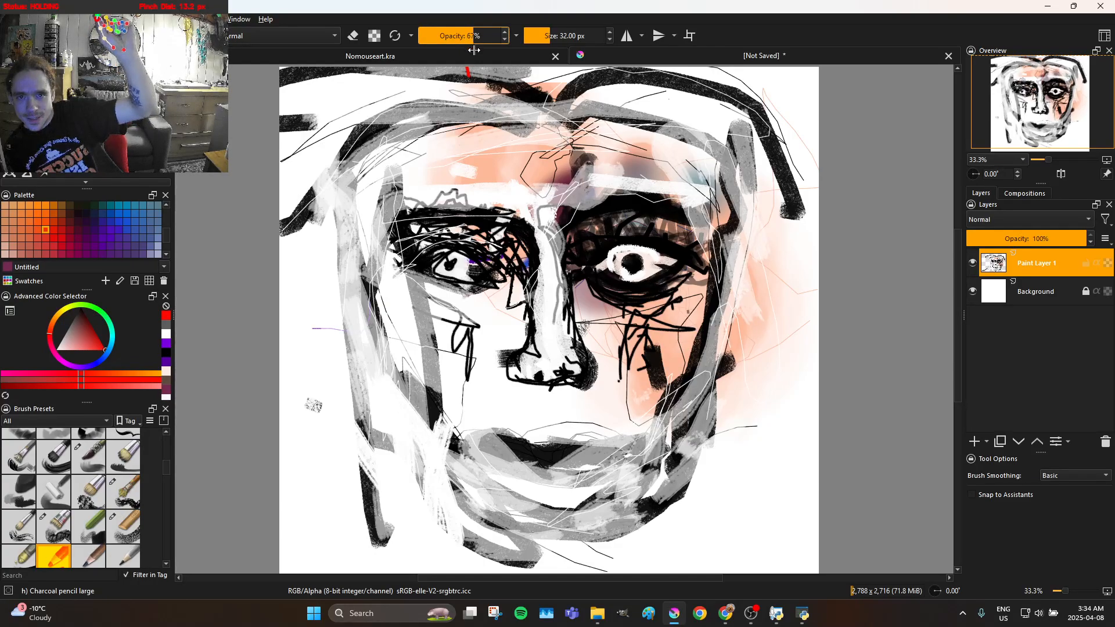
Outline the lips in red and add red strokes across the mouth
mouse_move(493, 420)
mouse_down()
mouse_move(491, 452)
mouse_move(539, 443)
mouse_up()
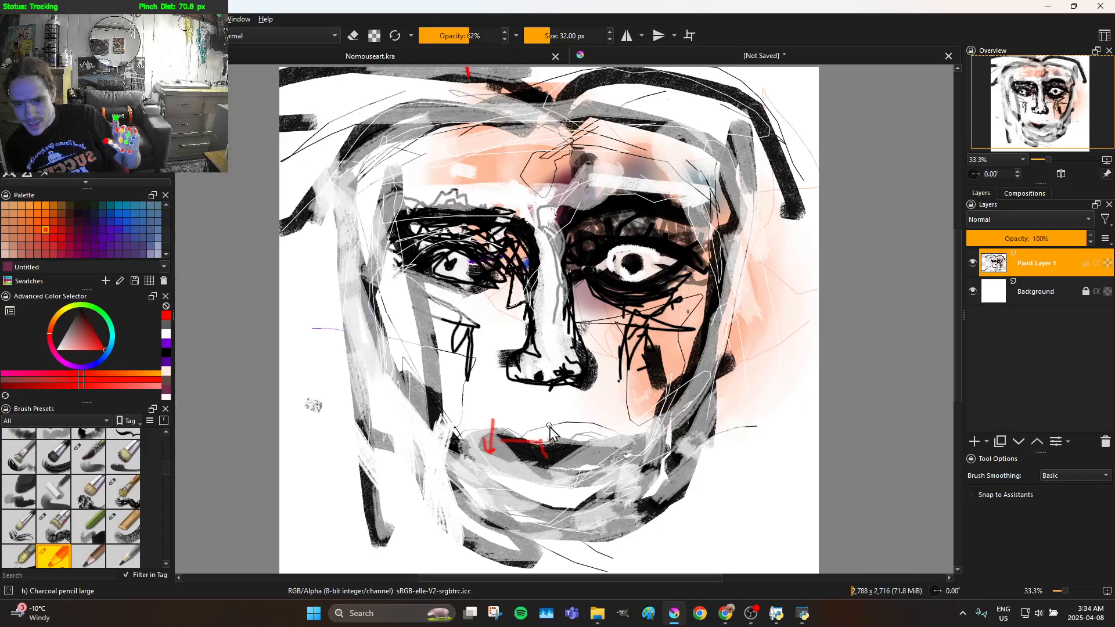
drag(562, 482, 553, 475)
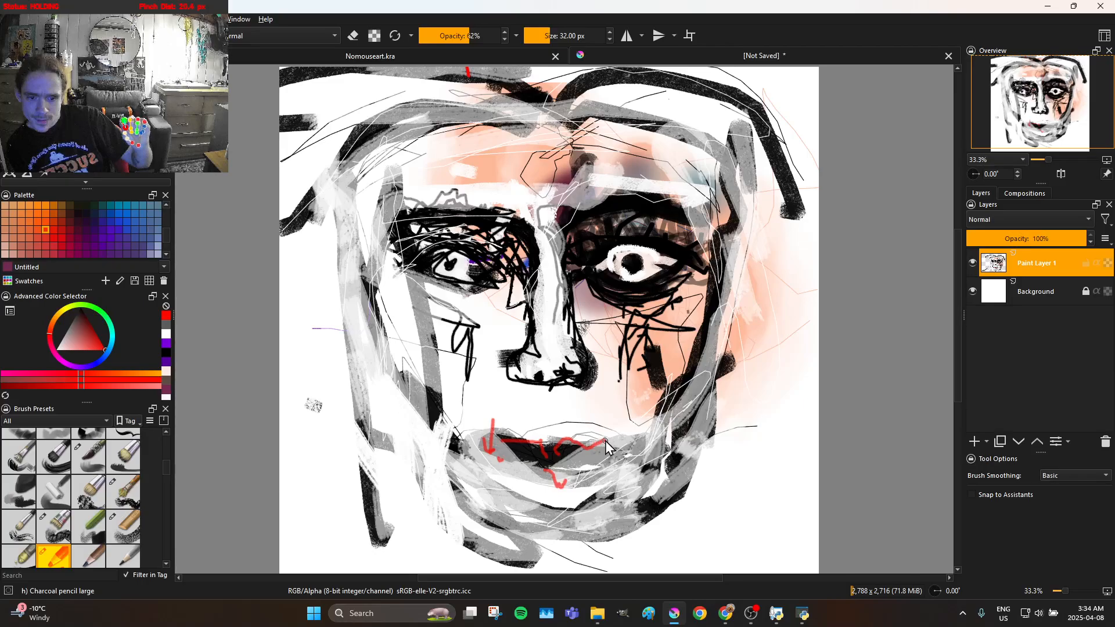
mouse_move(623, 463)
mouse_down()
mouse_move(605, 485)
mouse_move(489, 458)
mouse_move(538, 458)
mouse_up()
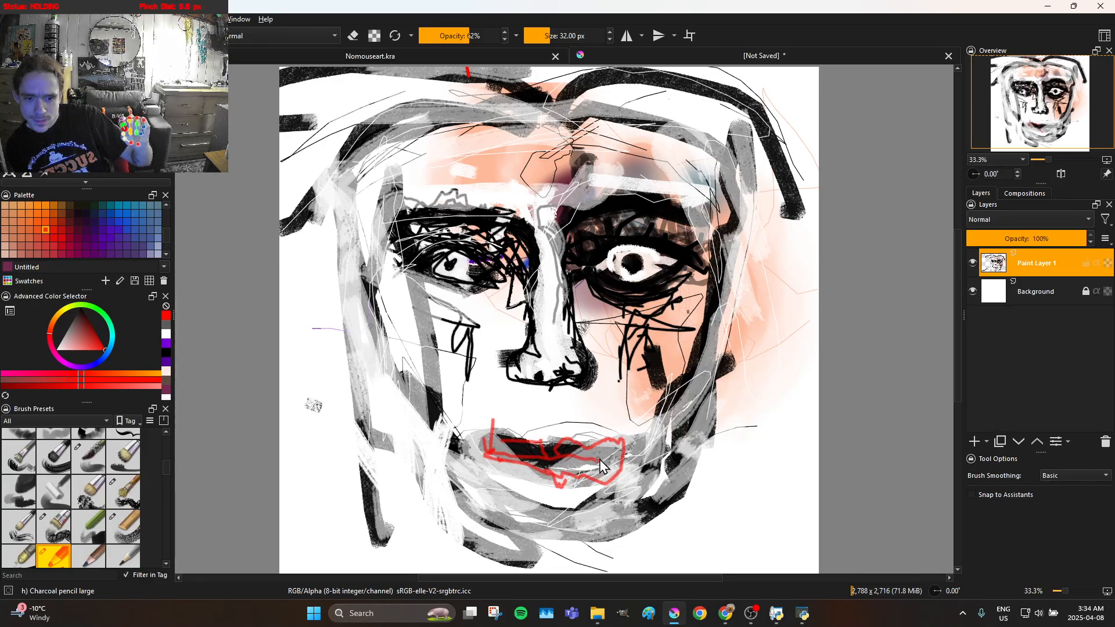
drag(622, 463, 496, 457)
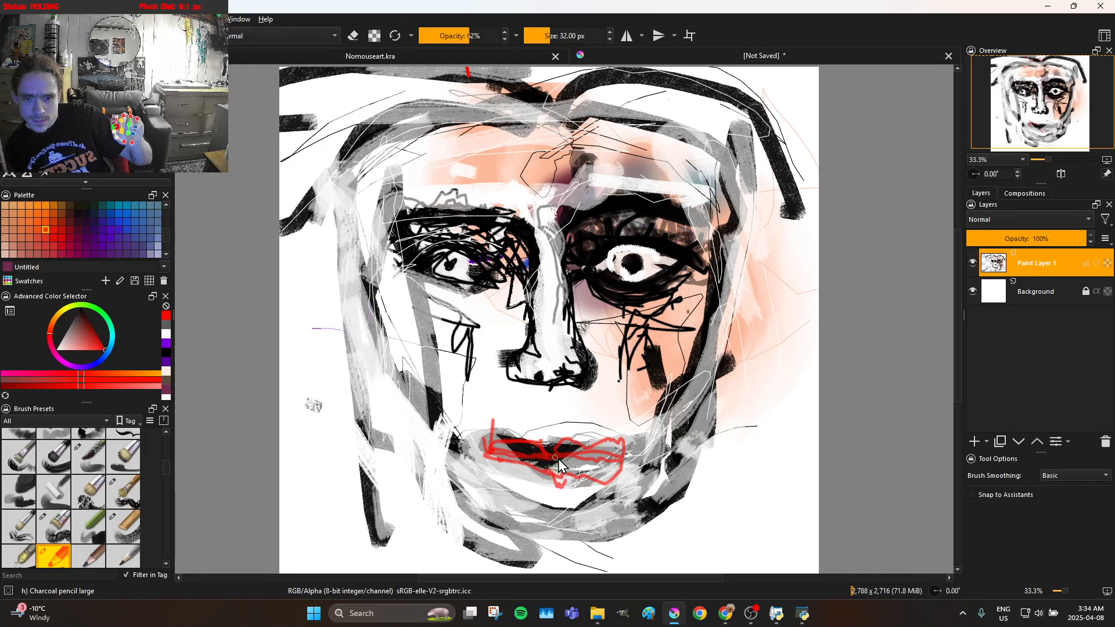
drag(610, 447, 575, 426)
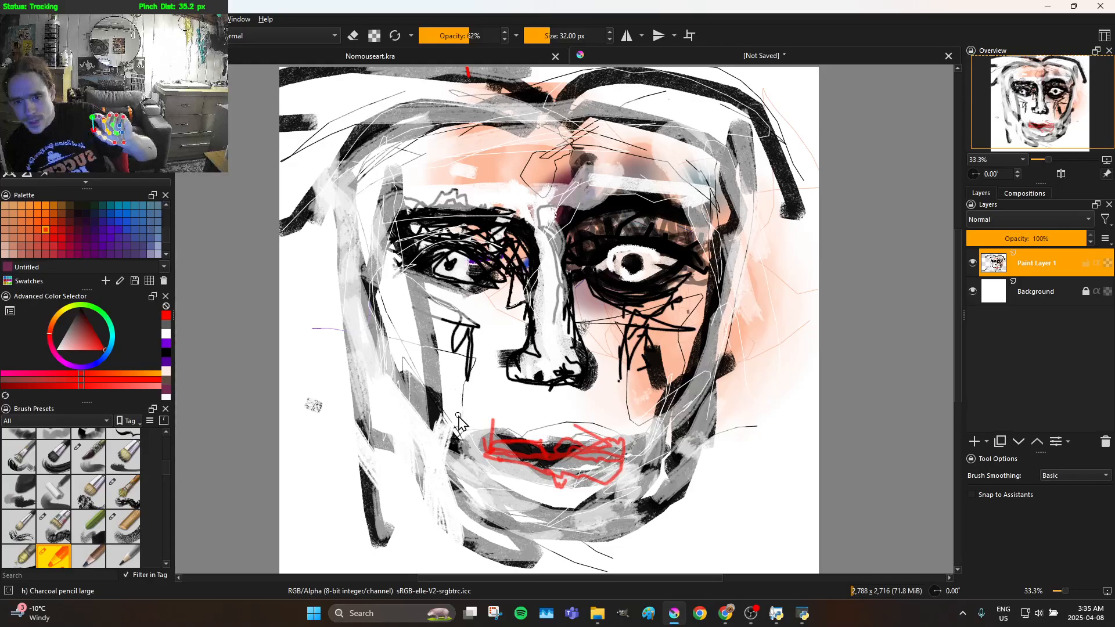
Draw red contour lines along both cheeks, the sides of the face, the forehead and the left jaw
mouse_move(453, 383)
mouse_down()
mouse_move(447, 344)
mouse_move(382, 313)
mouse_move(353, 174)
mouse_move(360, 154)
mouse_move(539, 122)
mouse_up()
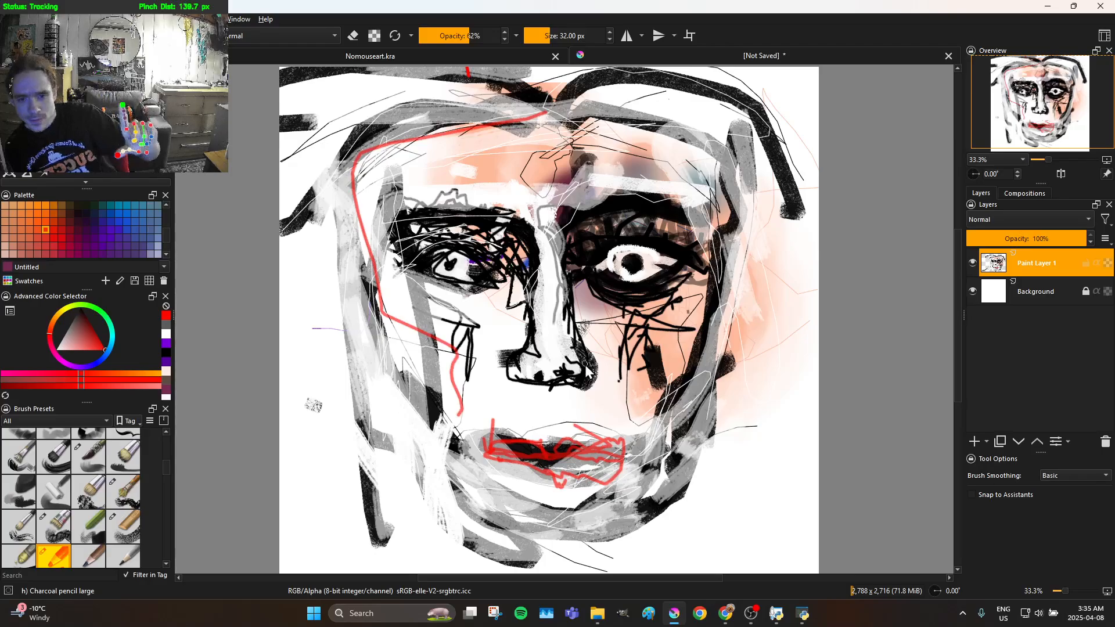
drag(637, 461, 642, 429)
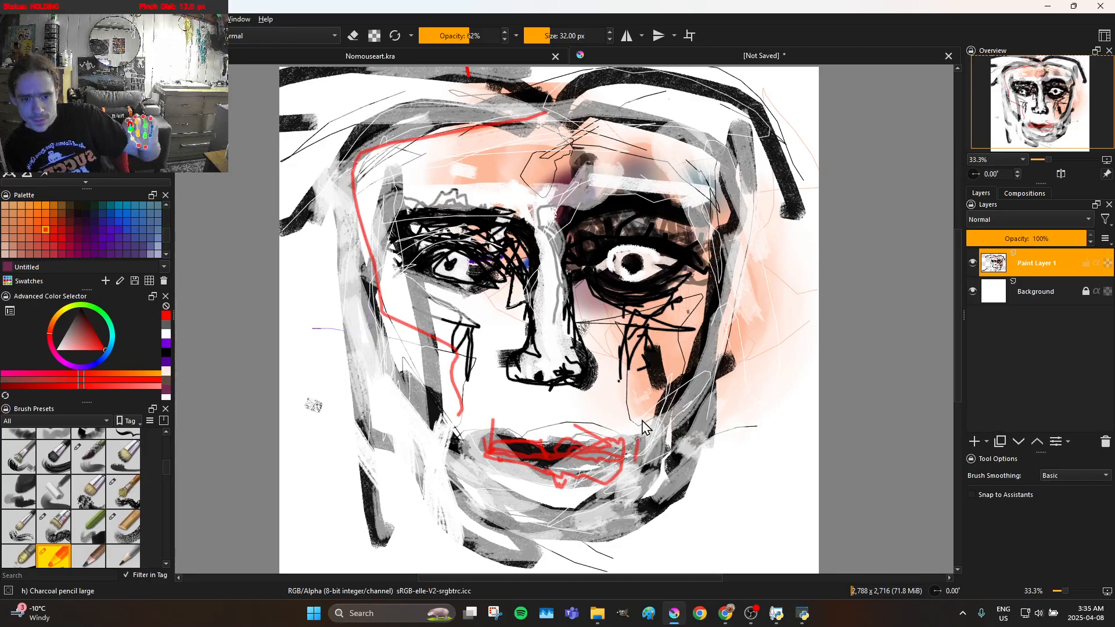
mouse_move(621, 337)
mouse_down()
mouse_move(628, 430)
mouse_move(623, 386)
mouse_up()
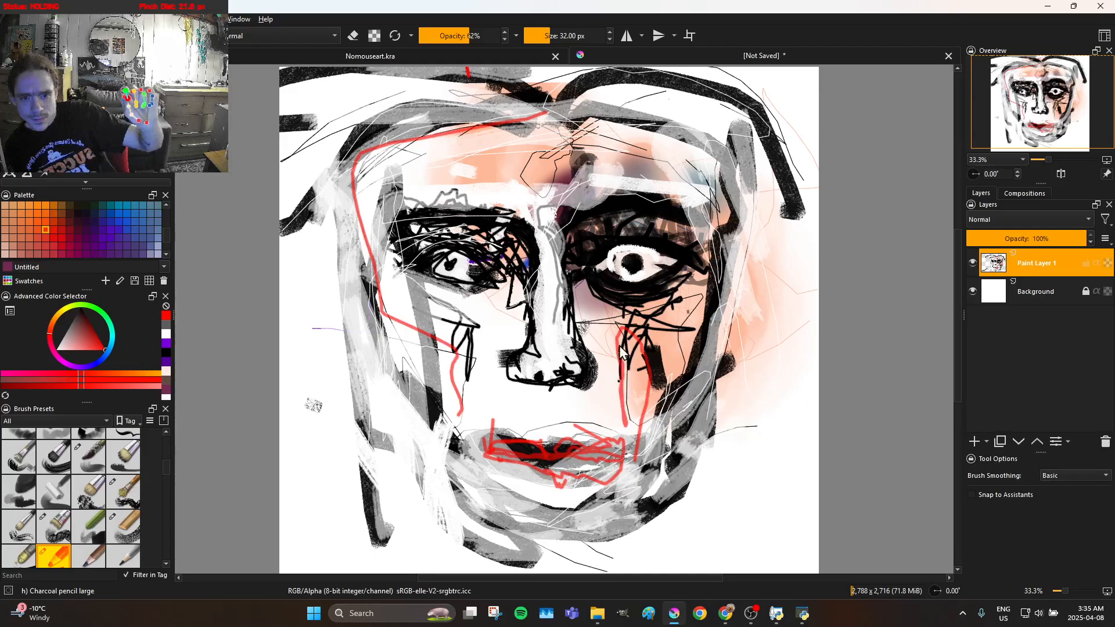
mouse_move(651, 314)
mouse_down()
mouse_move(699, 296)
mouse_move(703, 183)
mouse_move(692, 142)
mouse_move(466, 144)
mouse_move(644, 150)
mouse_up()
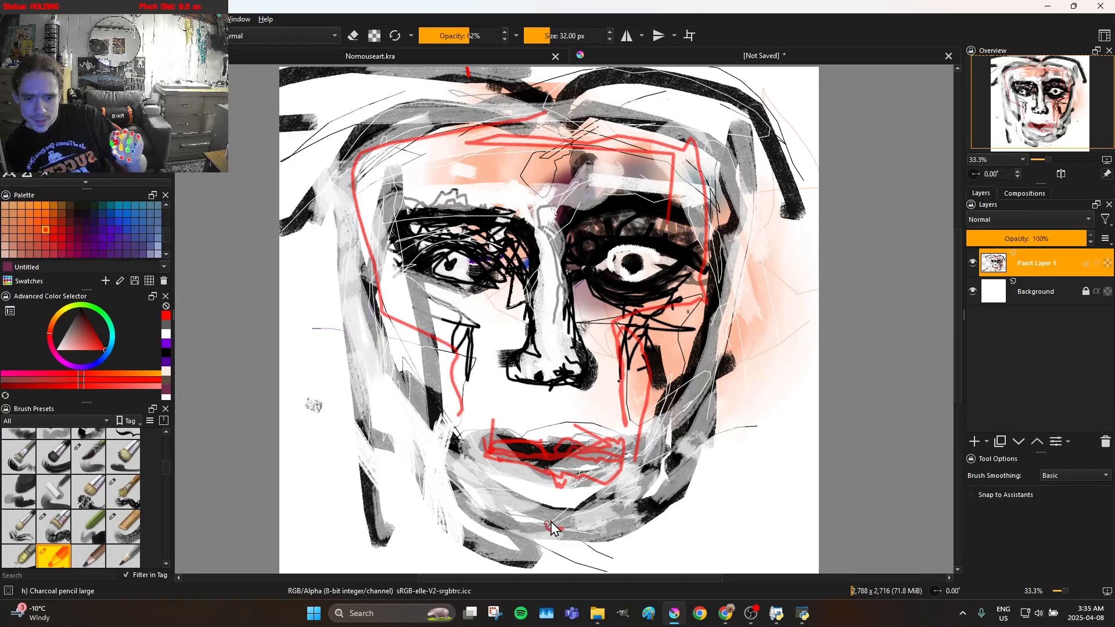
mouse_move(570, 520)
mouse_down()
mouse_move(485, 486)
mouse_move(433, 447)
mouse_move(383, 400)
mouse_move(364, 343)
mouse_up()
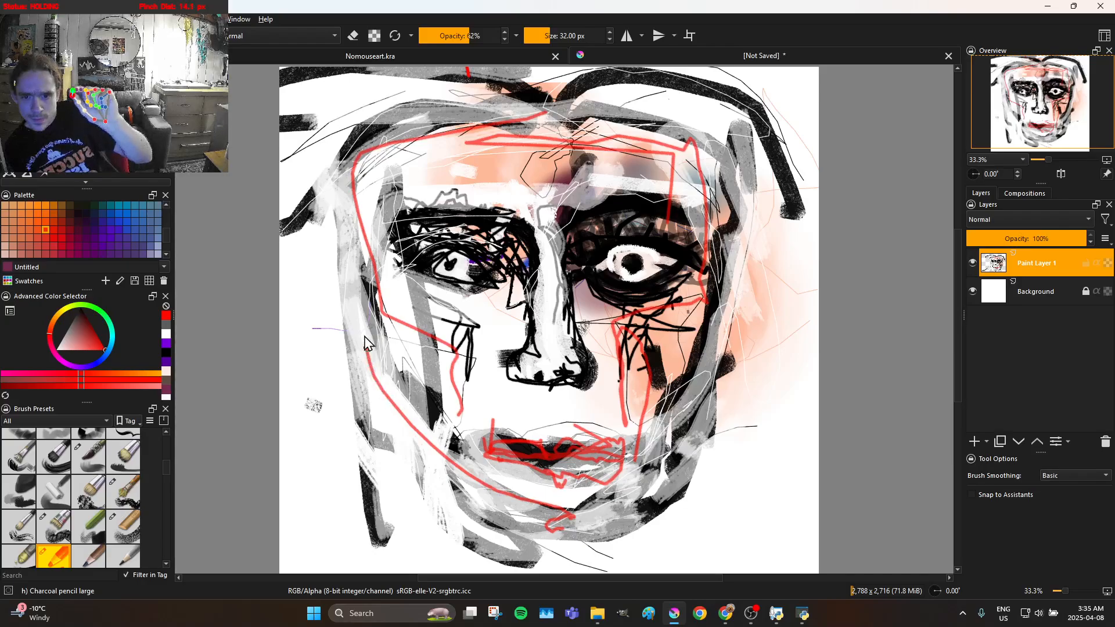
drag(358, 272, 367, 189)
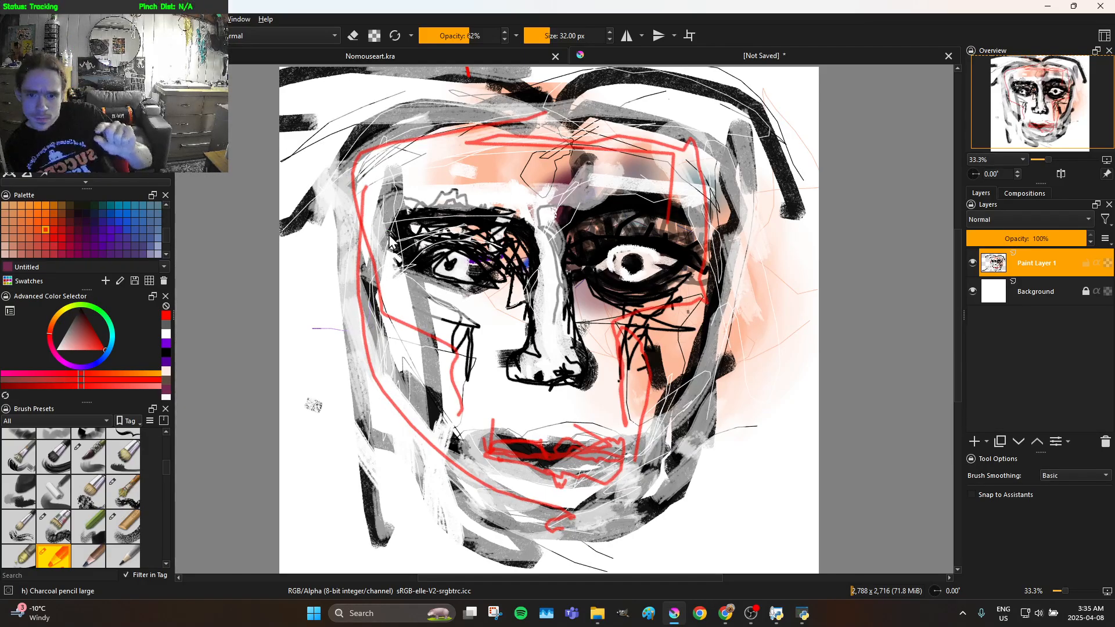
Add more red lines around the jaw and right cheek, across the forehead, and loosely through the hairline and left temple
mouse_move(406, 336)
mouse_down()
mouse_move(401, 395)
mouse_move(485, 496)
mouse_move(510, 502)
mouse_move(584, 502)
mouse_move(654, 427)
mouse_move(668, 405)
mouse_up()
drag(673, 366, 684, 306)
mouse_move(485, 147)
mouse_down()
mouse_move(374, 144)
mouse_move(477, 129)
mouse_up()
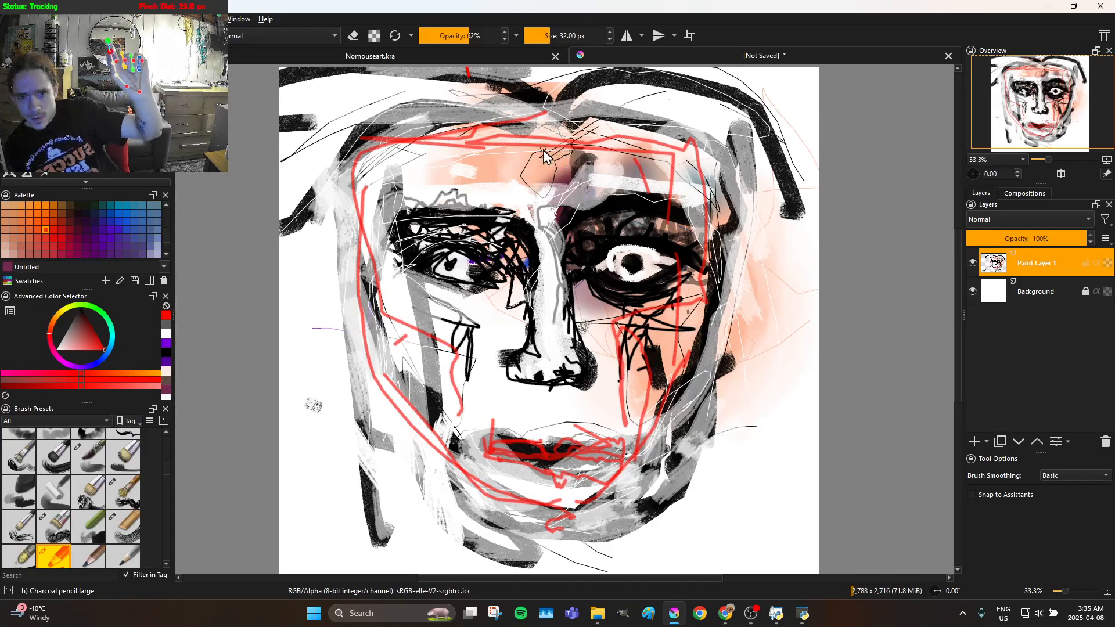
mouse_move(479, 79)
mouse_down()
mouse_move(472, 147)
mouse_move(527, 128)
mouse_move(655, 151)
mouse_move(640, 151)
mouse_move(676, 105)
mouse_move(769, 221)
mouse_move(702, 154)
mouse_move(595, 112)
mouse_up()
mouse_move(428, 93)
mouse_down()
mouse_move(353, 152)
mouse_move(363, 148)
mouse_move(344, 124)
mouse_move(294, 117)
mouse_move(382, 84)
mouse_move(469, 90)
mouse_move(509, 156)
mouse_up()
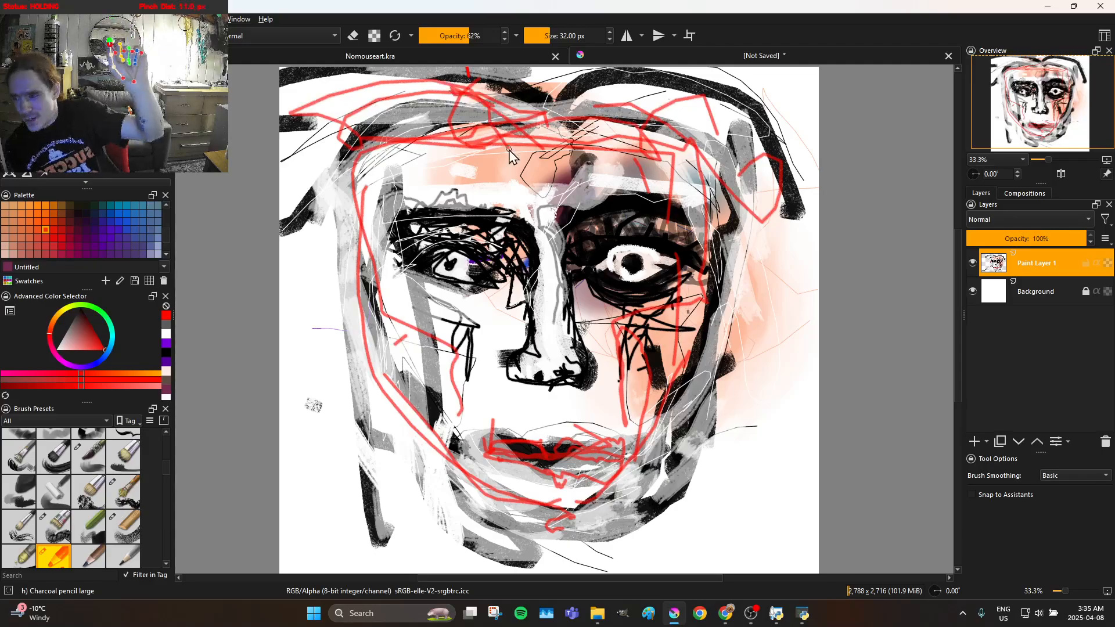
mouse_move(393, 89)
mouse_down()
mouse_move(378, 139)
mouse_move(437, 142)
mouse_move(397, 157)
mouse_move(376, 265)
mouse_move(404, 178)
mouse_move(310, 289)
mouse_move(302, 271)
mouse_move(318, 242)
mouse_move(415, 141)
mouse_move(496, 127)
mouse_move(604, 130)
mouse_move(661, 145)
mouse_move(708, 186)
mouse_up()
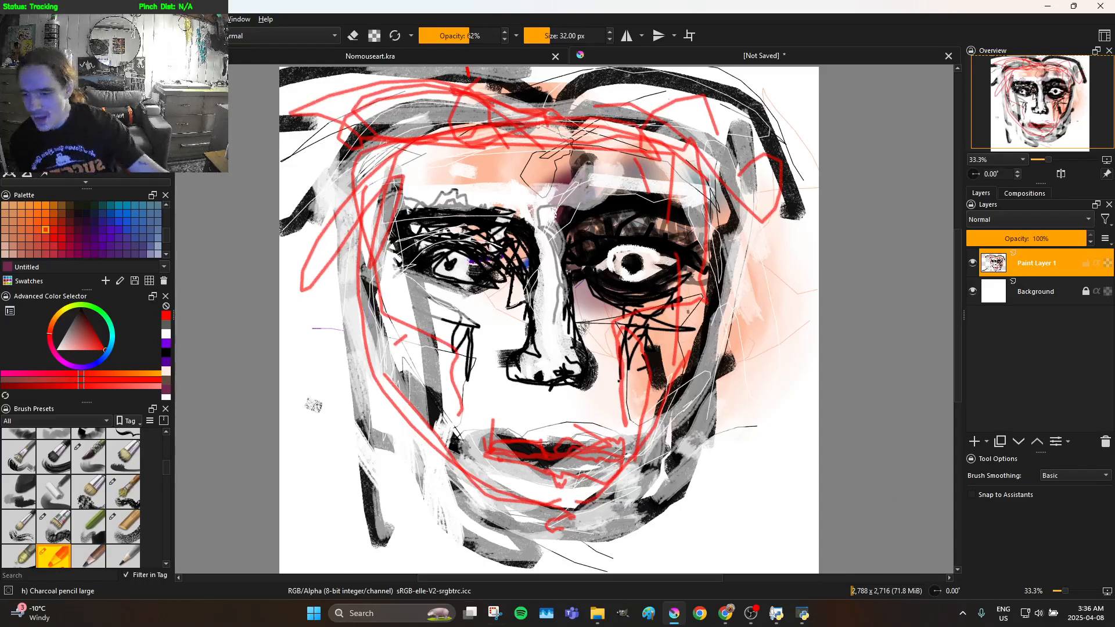
Airbrush translucent red over both cheeks, the lips and the left eye with the Airbrush Soft preset at about 135 px
scroll(71, 493, up, 5)
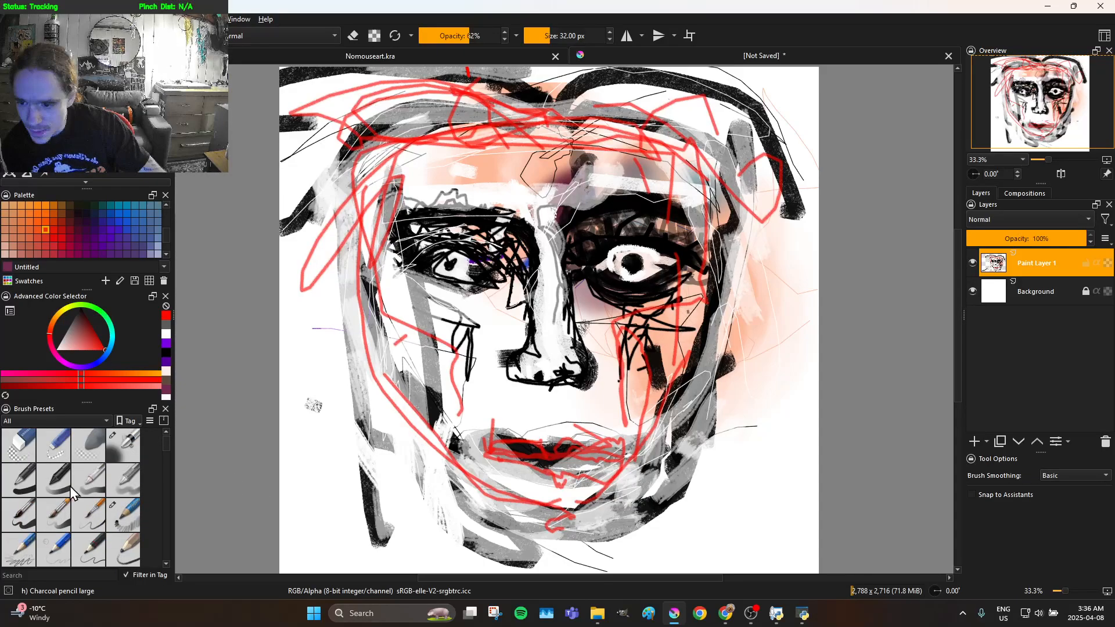
click(115, 447)
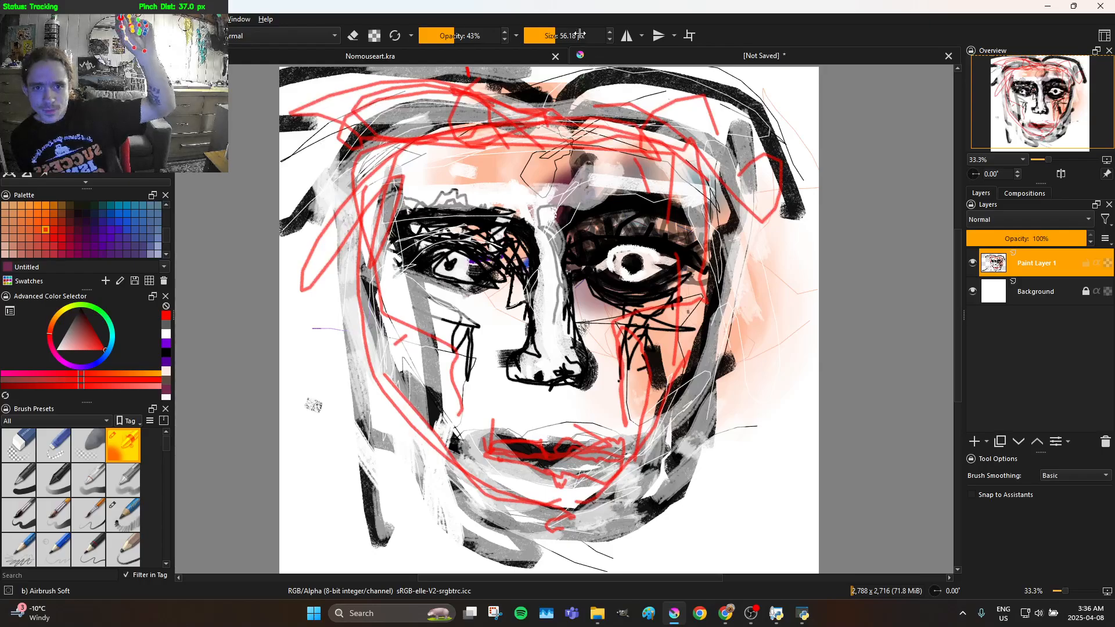
drag(556, 36, 567, 54)
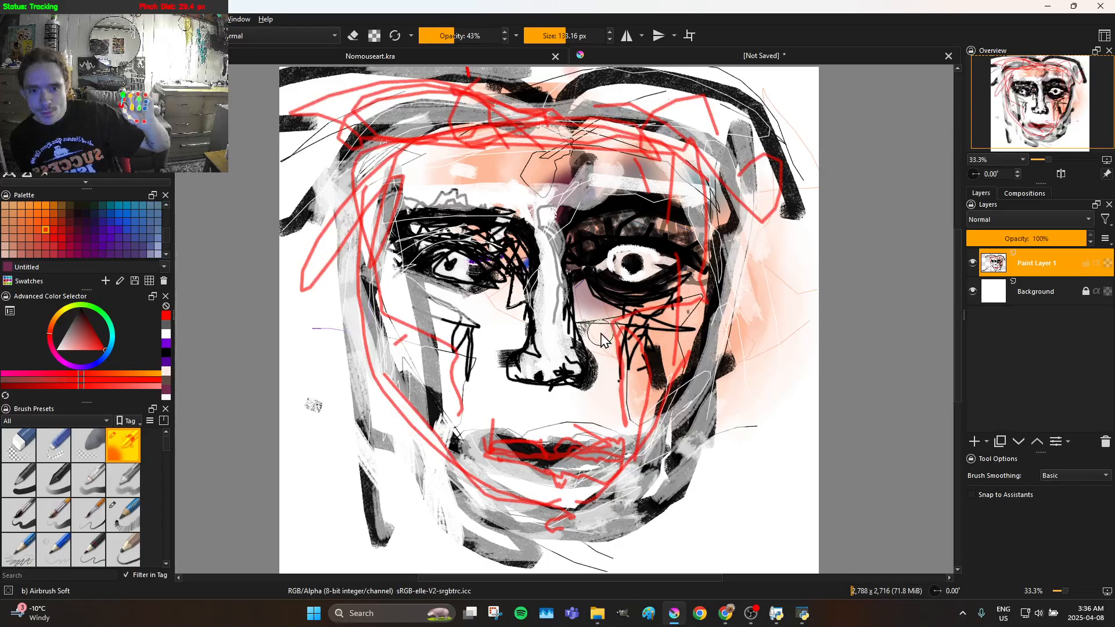
mouse_move(609, 334)
mouse_down()
mouse_move(656, 328)
mouse_move(667, 341)
mouse_move(659, 370)
mouse_move(701, 335)
mouse_move(711, 341)
mouse_move(681, 378)
mouse_move(641, 395)
mouse_move(578, 403)
mouse_up()
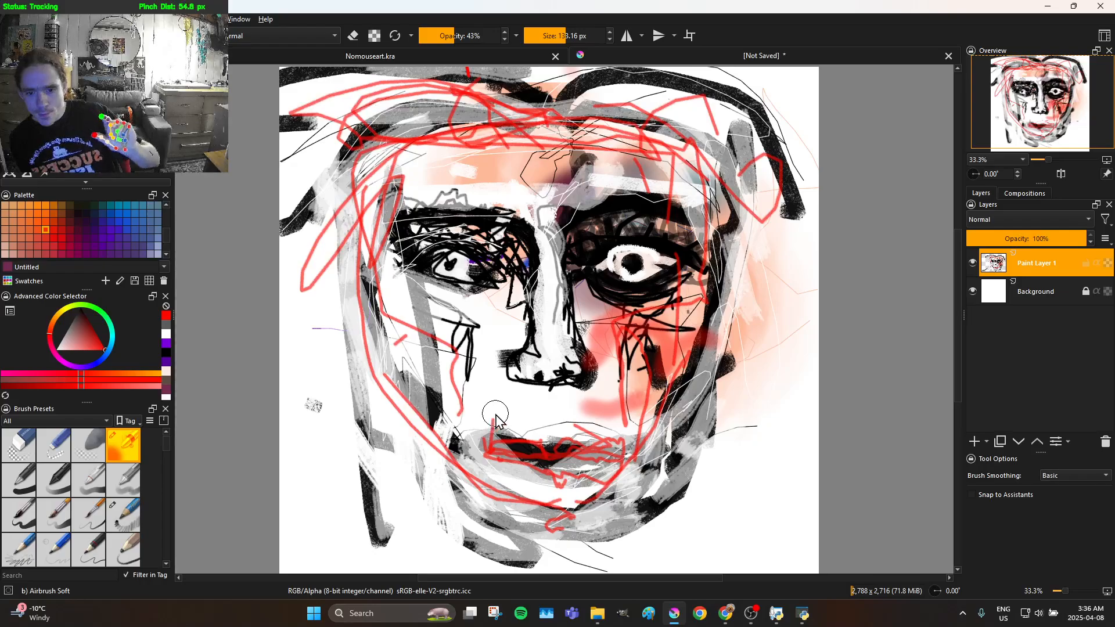
drag(497, 444, 548, 450)
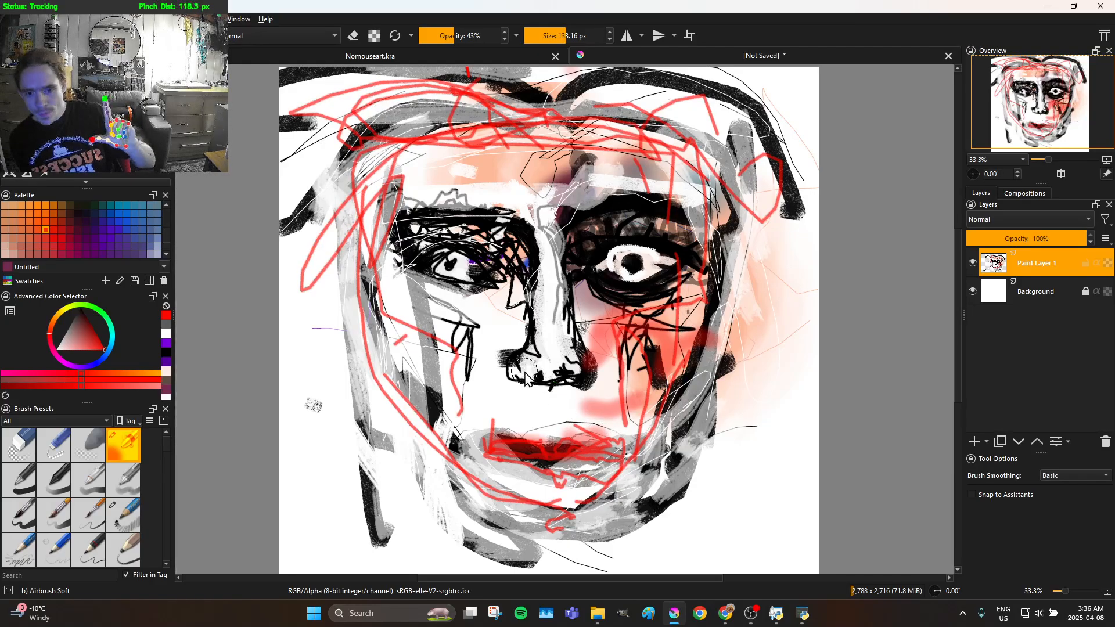
mouse_move(458, 413)
mouse_down()
mouse_move(461, 355)
mouse_move(414, 307)
mouse_move(470, 297)
mouse_move(461, 309)
mouse_move(393, 298)
mouse_move(476, 319)
mouse_move(462, 313)
mouse_move(507, 296)
mouse_move(497, 321)
mouse_move(496, 273)
mouse_move(380, 217)
mouse_up()
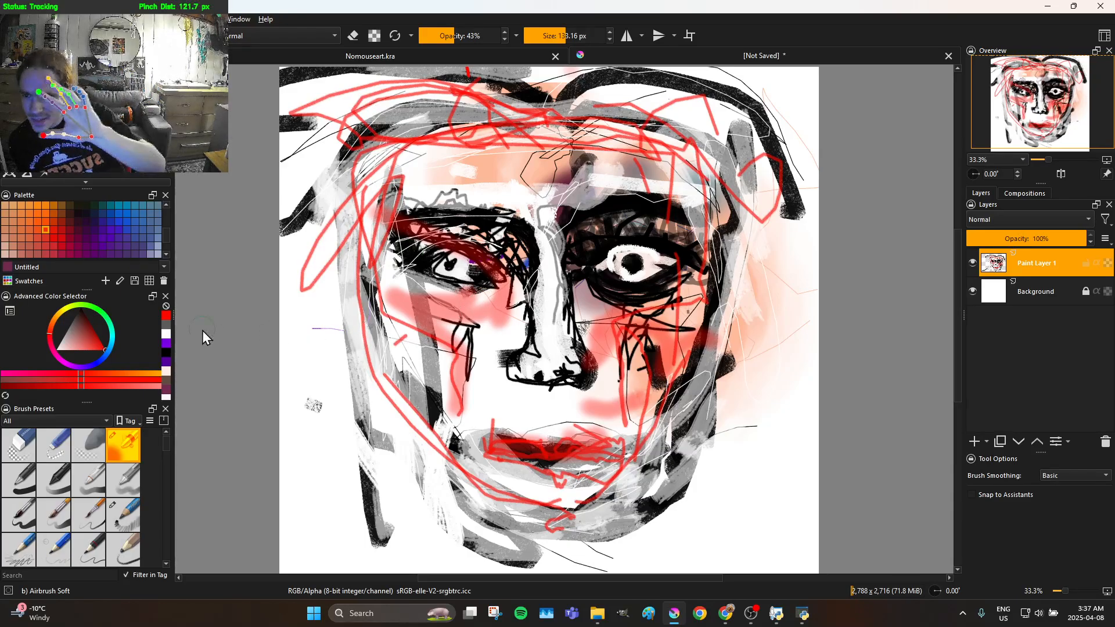
Pick white and airbrush it softly over the right cheek and down to the right jaw
drag(83, 338, 32, 369)
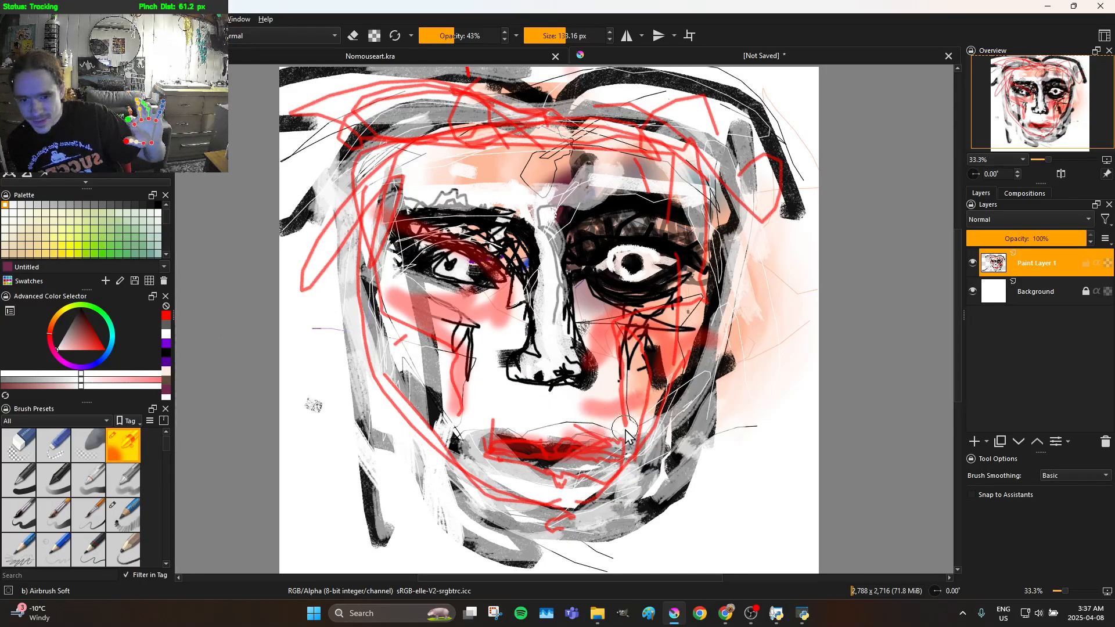
mouse_move(700, 396)
mouse_down()
mouse_move(673, 447)
mouse_move(689, 436)
mouse_move(698, 415)
mouse_move(661, 452)
mouse_up()
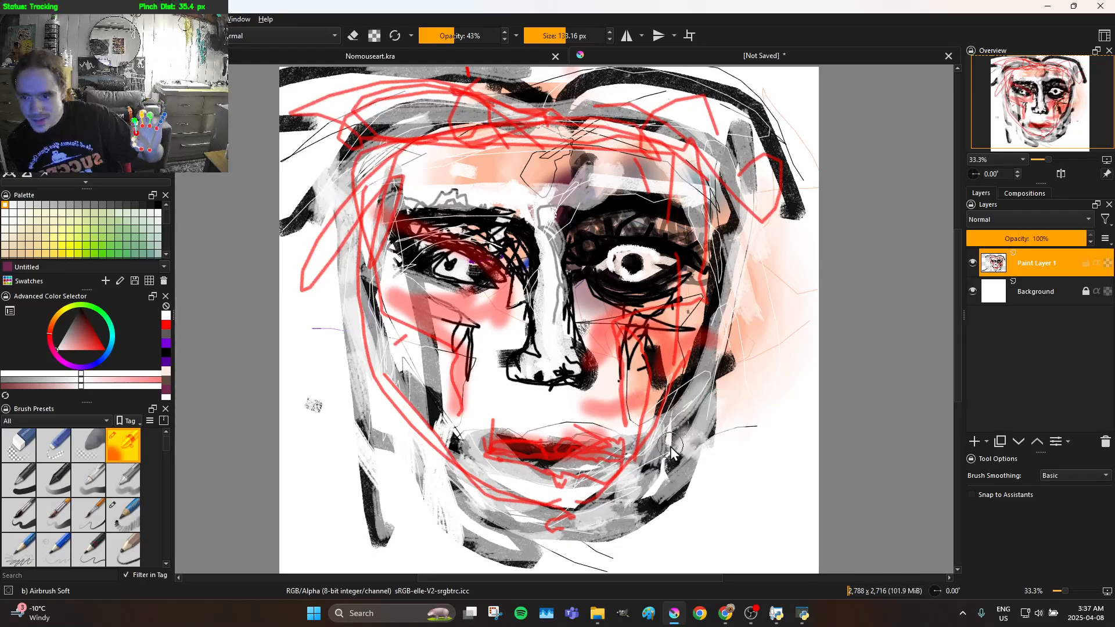
drag(701, 325, 687, 325)
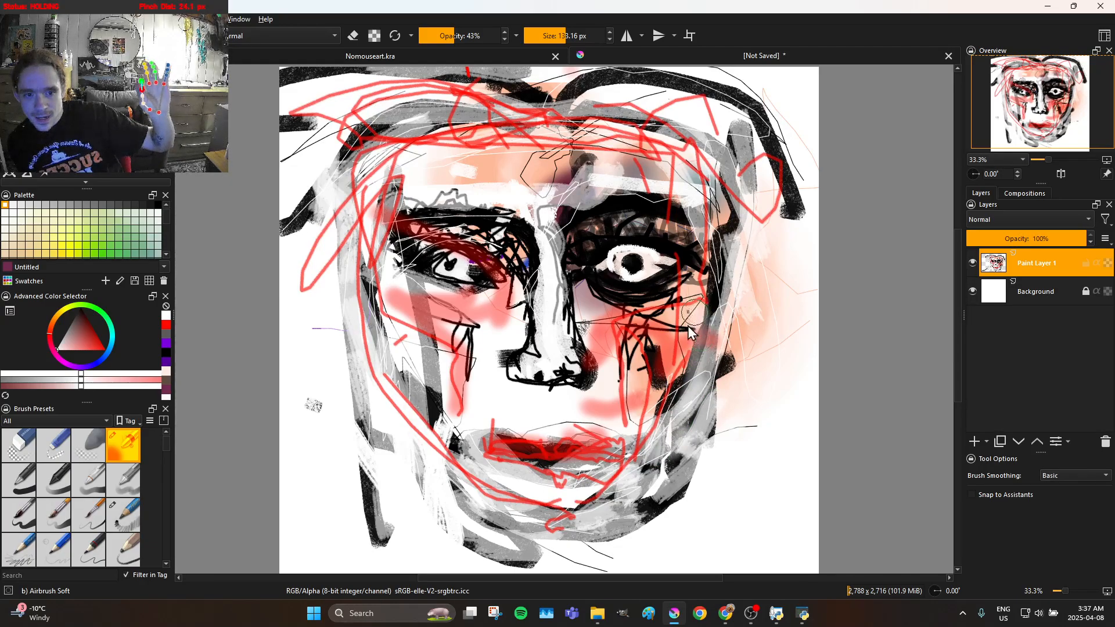
mouse_move(667, 383)
mouse_down()
mouse_move(642, 478)
mouse_move(644, 511)
mouse_up()
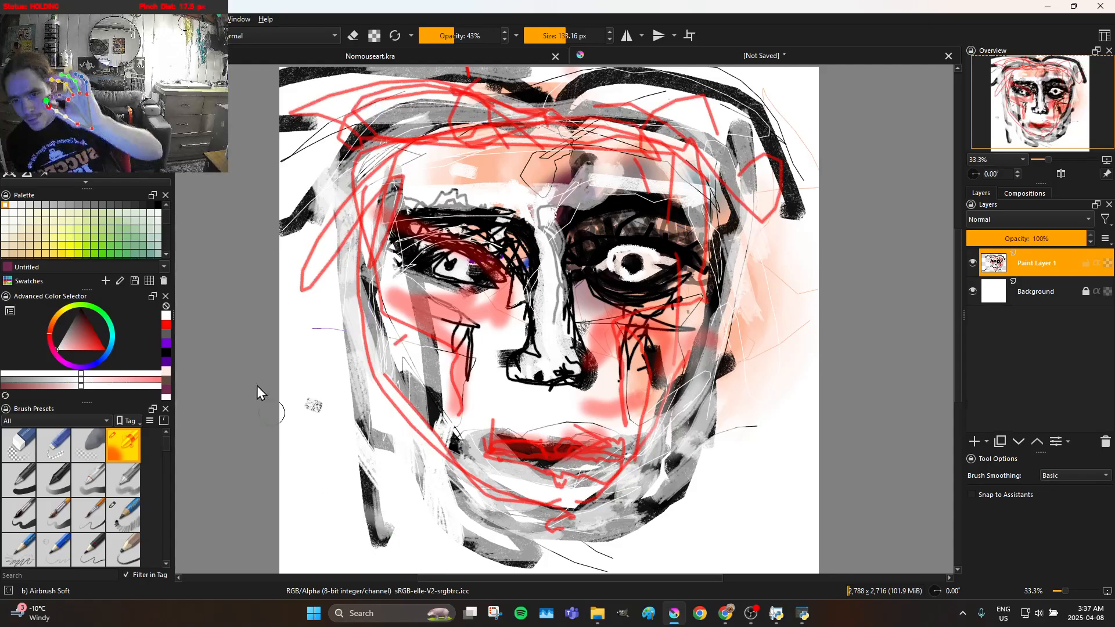
Airbrush more white across the forehead, over the cheek lines and lips, and along the right jaw
mouse_move(250, 346)
mouse_down()
mouse_move(336, 421)
mouse_move(369, 351)
mouse_move(379, 124)
mouse_move(509, 365)
mouse_move(501, 342)
mouse_move(479, 360)
mouse_move(471, 389)
mouse_move(473, 335)
mouse_move(448, 296)
mouse_move(434, 375)
mouse_move(417, 315)
mouse_move(493, 325)
mouse_move(520, 296)
mouse_move(517, 279)
mouse_move(435, 302)
mouse_move(410, 294)
mouse_move(361, 247)
mouse_move(353, 223)
mouse_move(389, 187)
mouse_move(676, 169)
mouse_move(663, 188)
mouse_move(605, 194)
mouse_move(668, 192)
mouse_move(696, 204)
mouse_move(742, 332)
mouse_move(724, 281)
mouse_up()
mouse_move(632, 347)
mouse_down()
mouse_move(604, 358)
mouse_move(626, 372)
mouse_move(643, 358)
mouse_move(624, 364)
mouse_move(636, 374)
mouse_move(685, 349)
mouse_move(599, 404)
mouse_move(488, 418)
mouse_move(529, 469)
mouse_move(574, 482)
mouse_move(575, 469)
mouse_move(540, 449)
mouse_up()
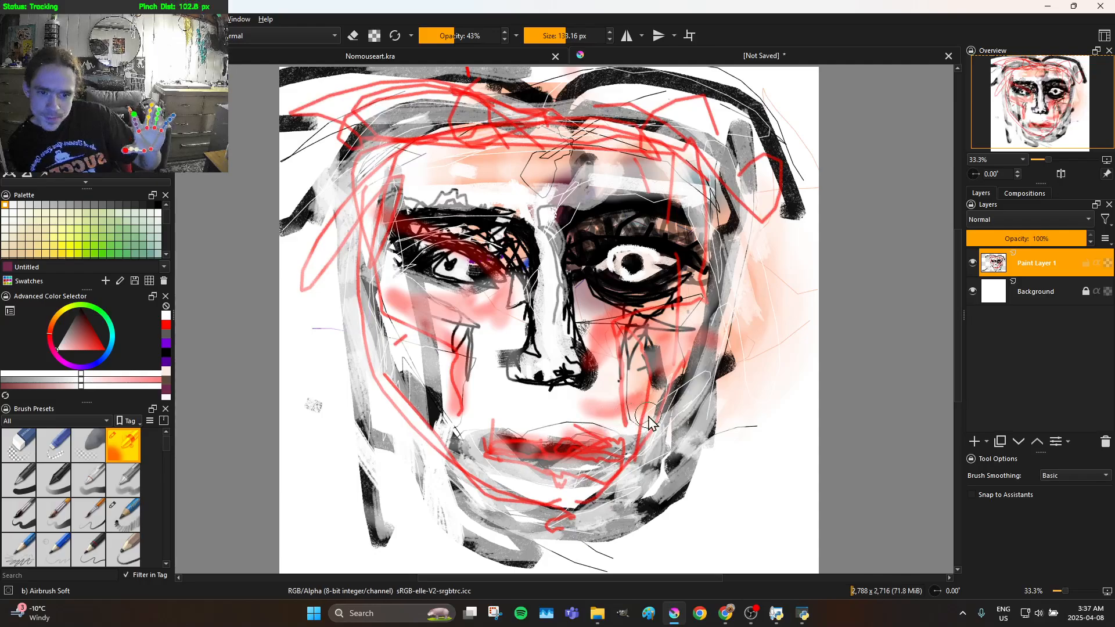
mouse_move(695, 459)
mouse_down()
mouse_move(620, 536)
mouse_move(650, 512)
mouse_up()
mouse_move(658, 470)
mouse_down()
mouse_move(624, 497)
mouse_move(622, 476)
mouse_move(697, 424)
mouse_move(723, 379)
mouse_move(682, 412)
mouse_move(704, 368)
mouse_move(684, 326)
mouse_up()
drag(649, 372, 626, 426)
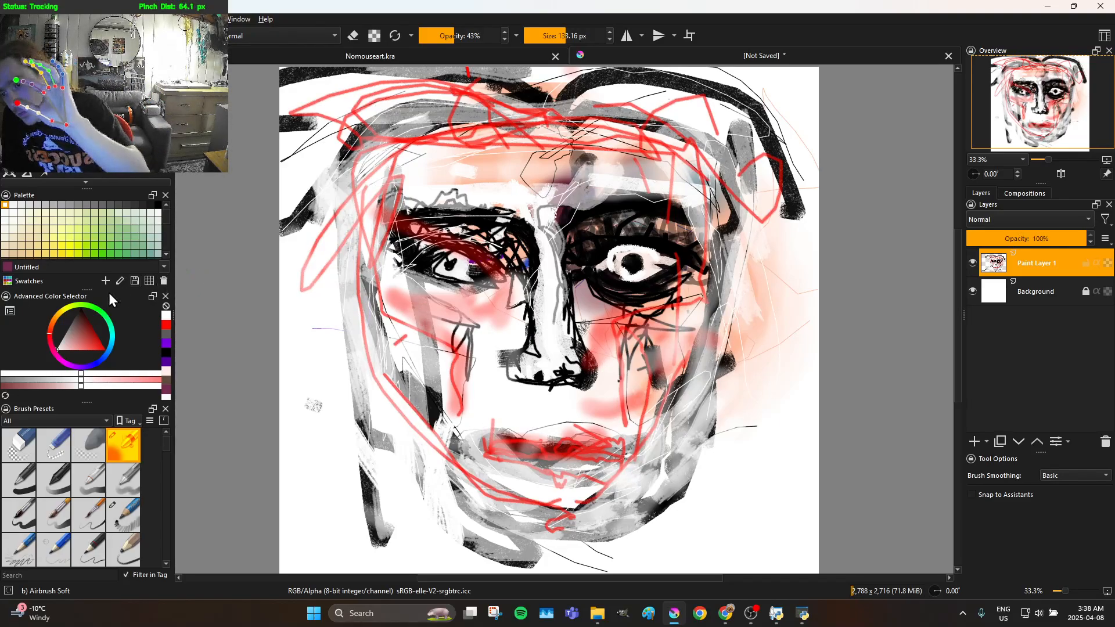
Pick black and airbrush soft dark shading down the left edge of the face from the temple to the jaw
drag(82, 311, 99, 255)
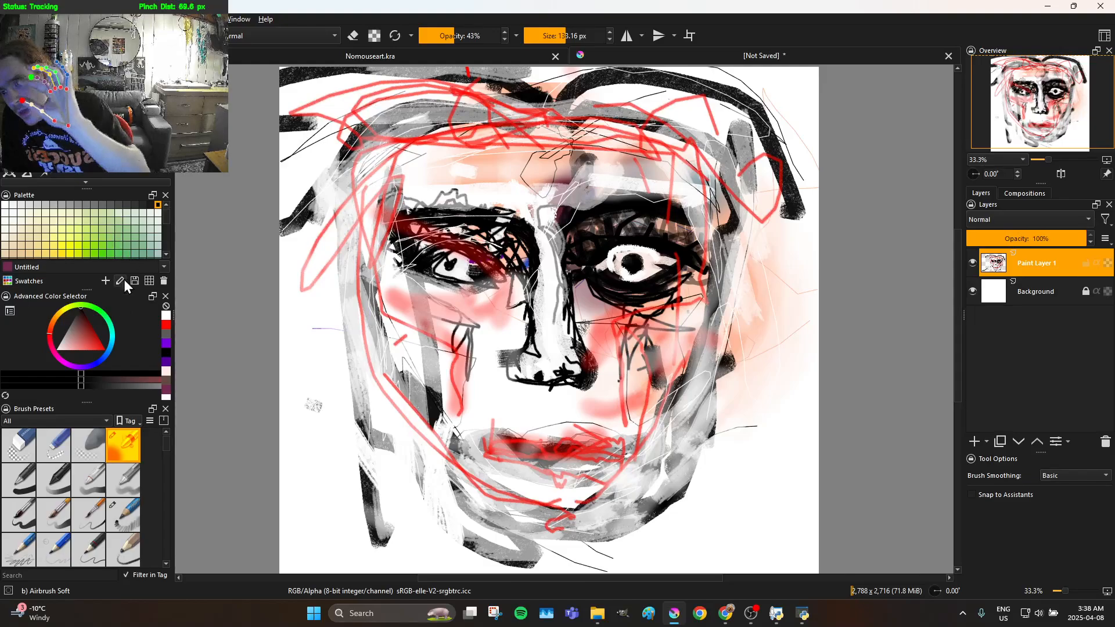
drag(121, 359, 106, 375)
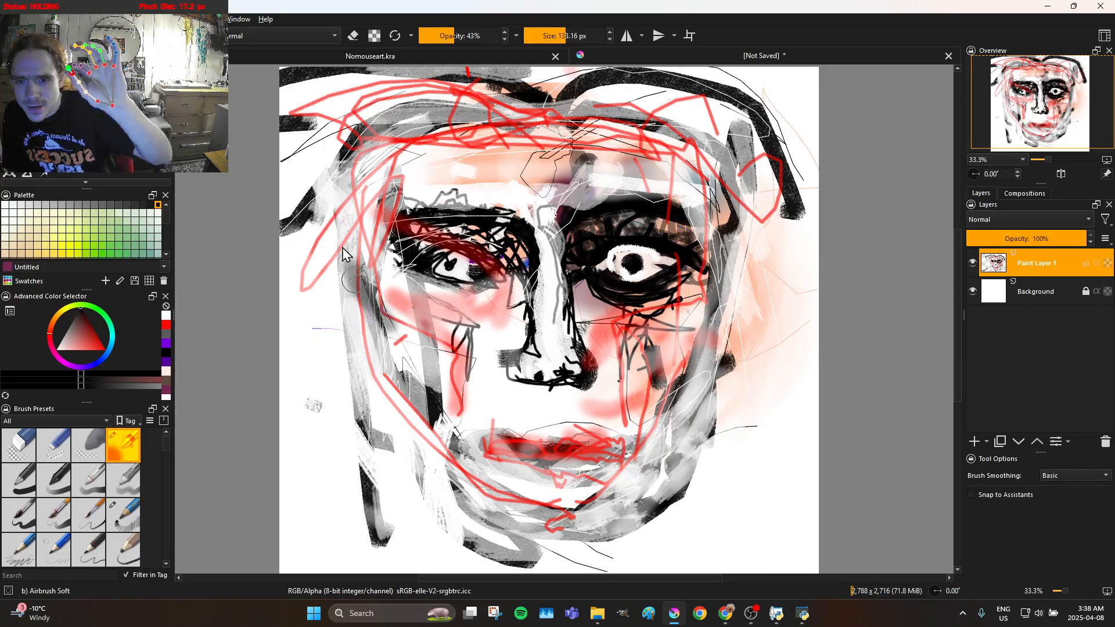
mouse_move(334, 166)
mouse_down()
mouse_move(372, 177)
mouse_move(398, 228)
mouse_move(412, 358)
mouse_move(453, 461)
mouse_move(390, 380)
mouse_move(398, 387)
mouse_move(395, 375)
mouse_move(414, 368)
mouse_move(392, 334)
mouse_move(401, 328)
mouse_move(454, 370)
mouse_move(457, 418)
mouse_up()
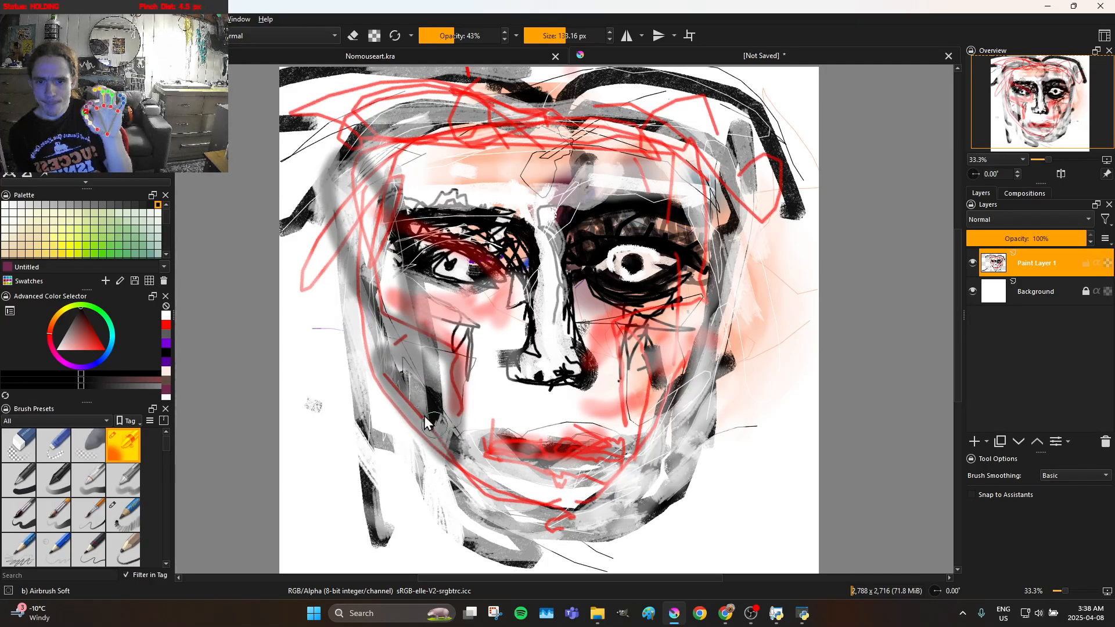
drag(379, 241, 384, 153)
drag(369, 287, 370, 338)
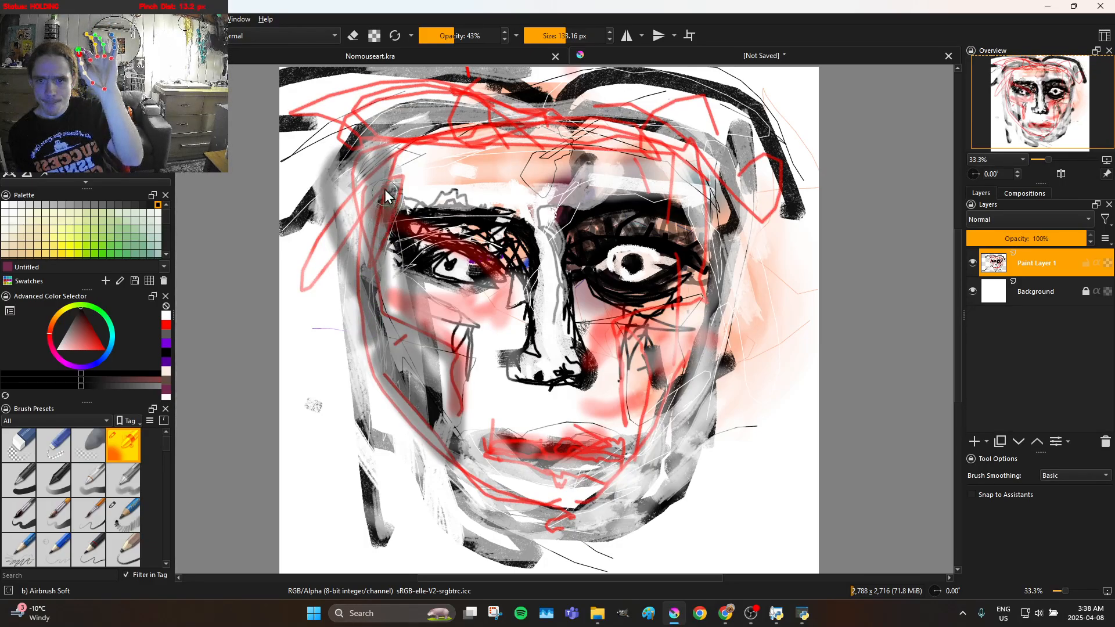
Airbrush more soft black shading along the left edge of the face, from the cheek up to the temple and hairline
mouse_move(379, 321)
mouse_down()
mouse_move(377, 391)
mouse_move(381, 345)
mouse_up()
mouse_move(382, 165)
mouse_down()
mouse_move(465, 112)
mouse_move(438, 89)
mouse_move(379, 82)
mouse_move(323, 102)
mouse_move(281, 135)
mouse_move(390, 116)
mouse_up()
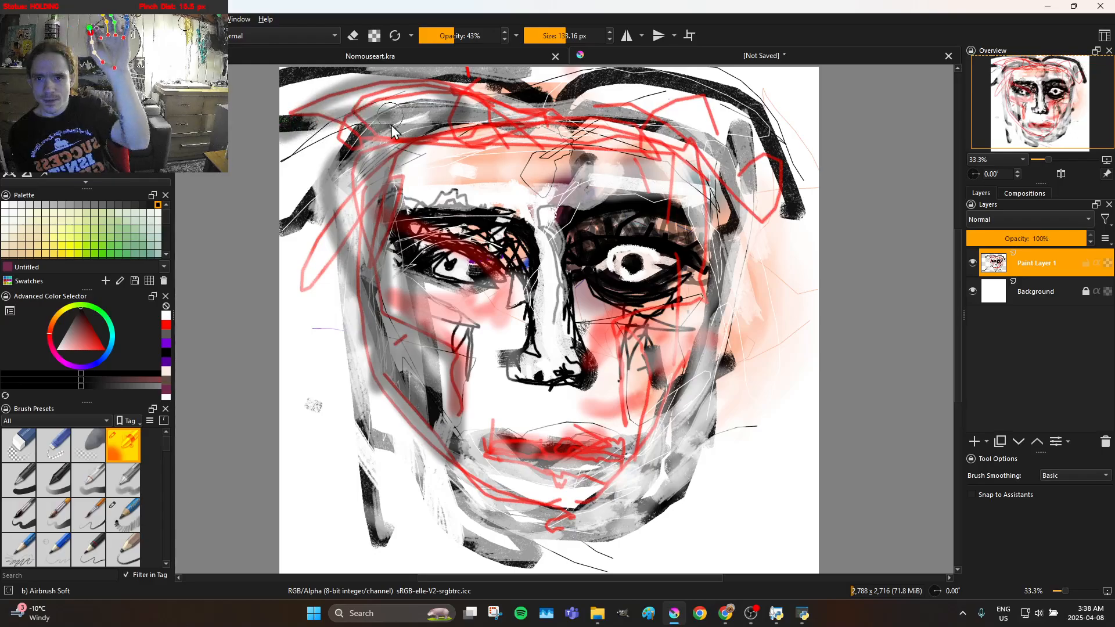
drag(322, 250, 370, 305)
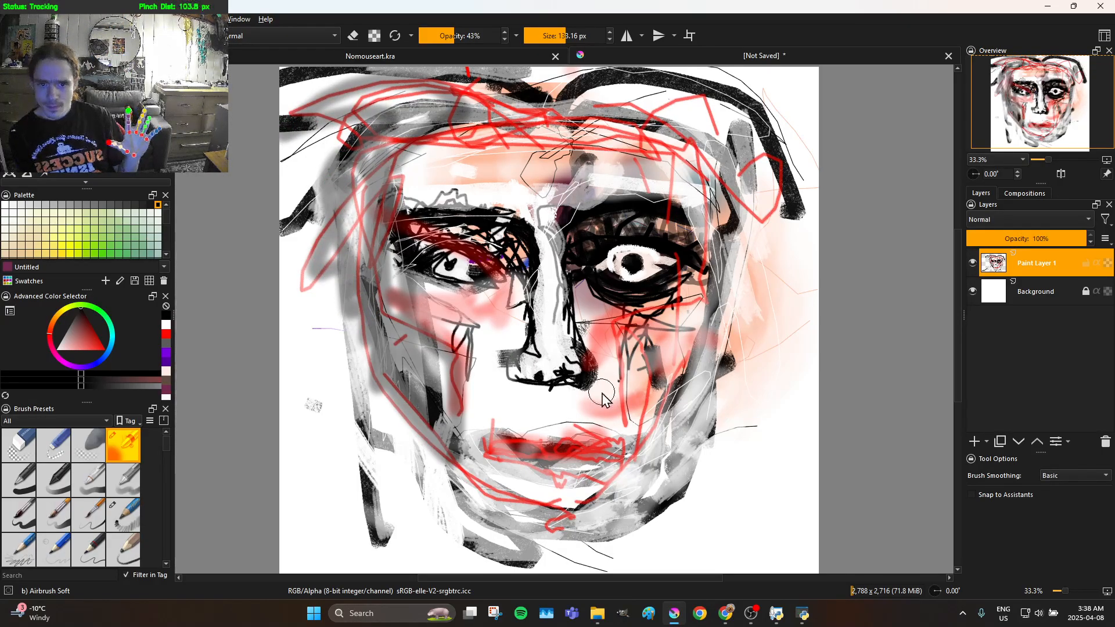
Airbrush soft black shading up the right cheek to the temple, across the hairline and down to the left temple
mouse_move(644, 462)
mouse_down()
mouse_move(672, 324)
mouse_move(652, 337)
mouse_move(691, 324)
mouse_move(642, 424)
mouse_up()
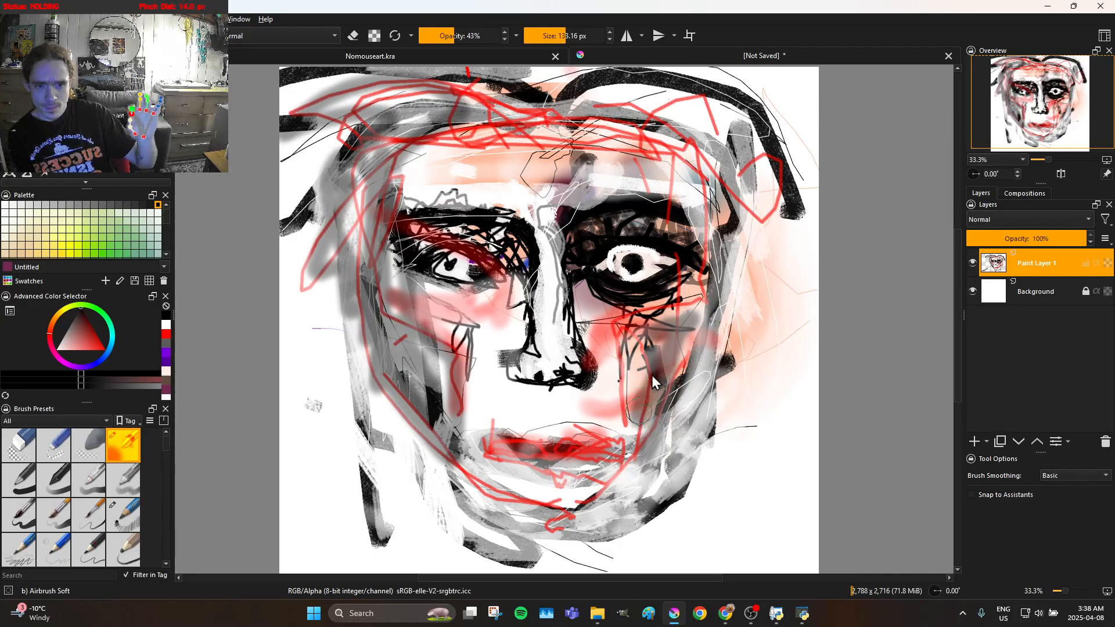
drag(669, 313, 687, 278)
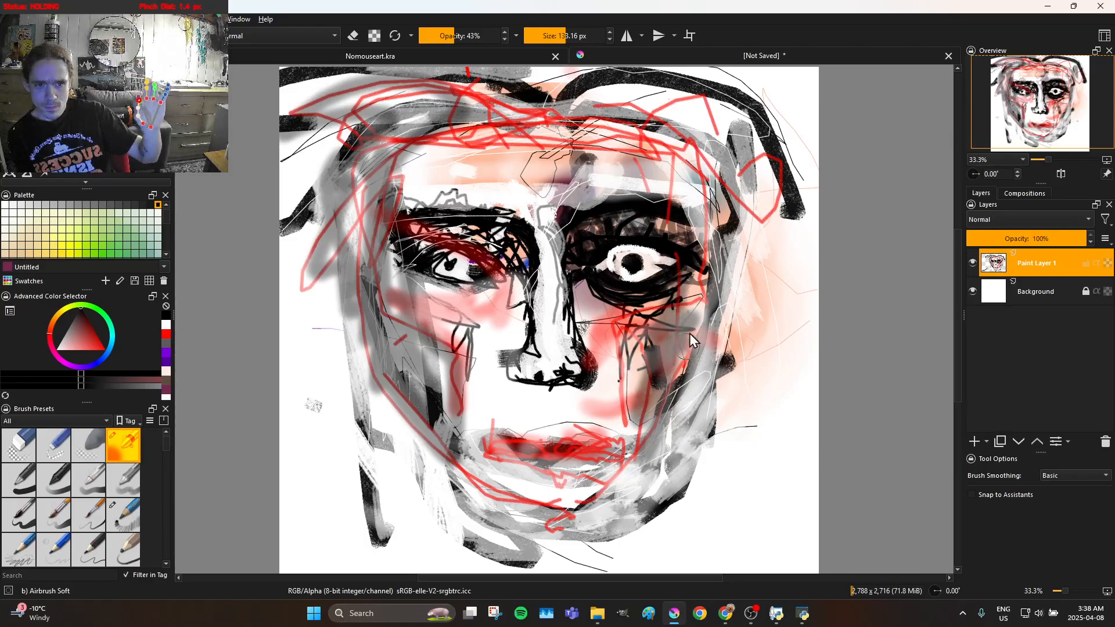
mouse_move(685, 216)
mouse_down()
mouse_move(696, 184)
mouse_move(732, 332)
mouse_move(687, 184)
mouse_up()
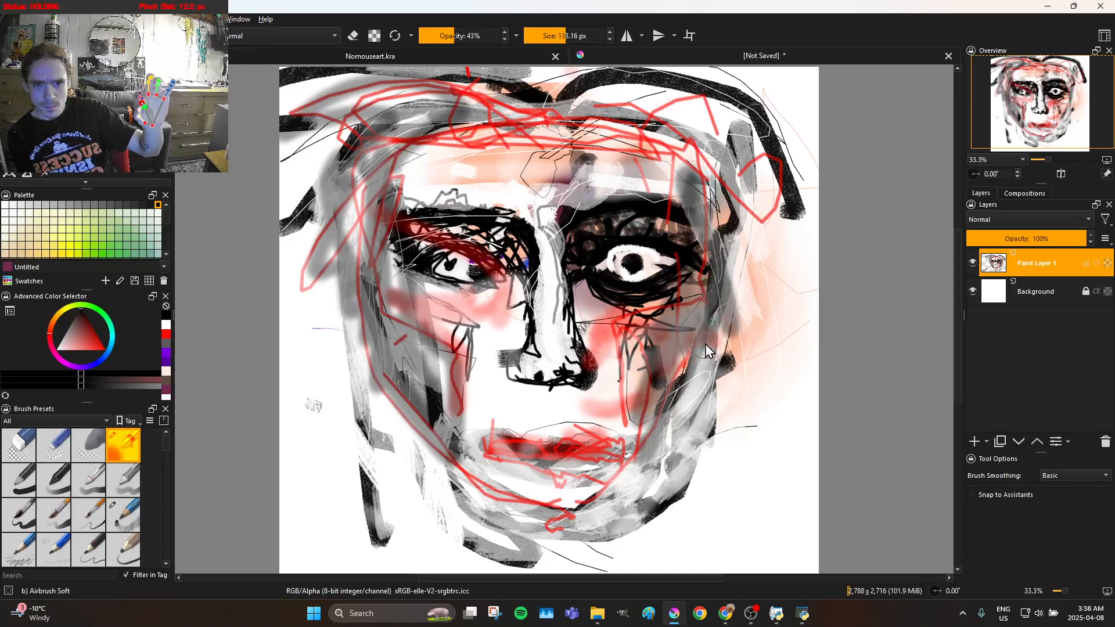
mouse_move(667, 188)
mouse_down()
mouse_move(633, 132)
mouse_move(586, 92)
mouse_move(668, 99)
mouse_move(749, 156)
mouse_move(615, 137)
mouse_move(723, 200)
mouse_move(644, 119)
mouse_move(766, 212)
mouse_move(725, 152)
mouse_up()
mouse_move(632, 110)
mouse_down()
mouse_move(631, 86)
mouse_move(764, 127)
mouse_move(695, 102)
mouse_move(624, 103)
mouse_move(523, 139)
mouse_move(568, 115)
mouse_move(573, 90)
mouse_move(480, 65)
mouse_move(541, 104)
mouse_up()
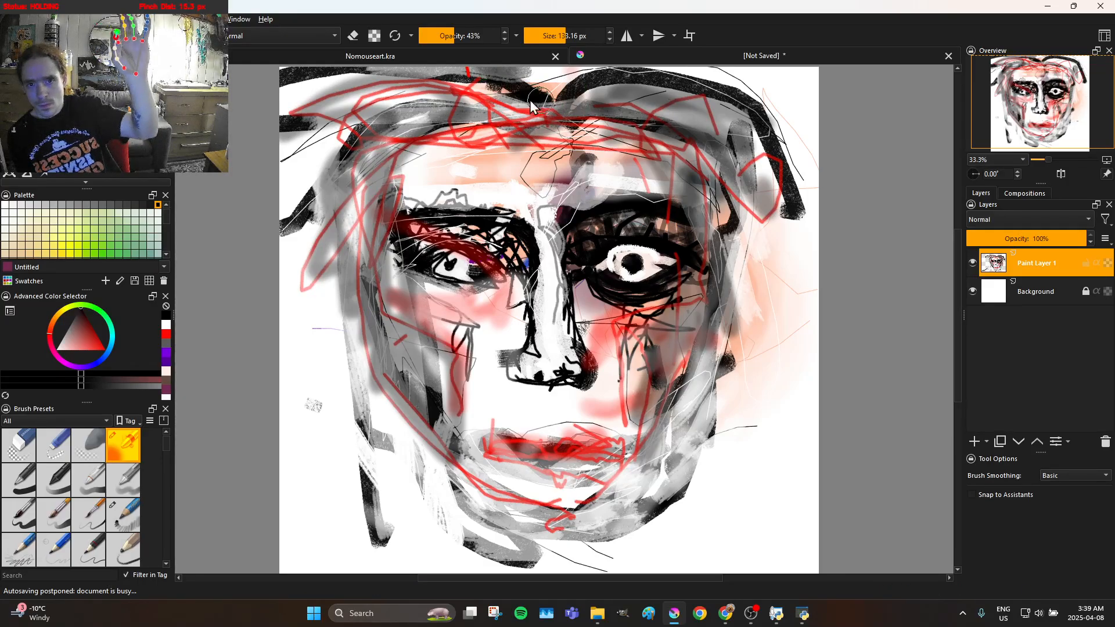
mouse_move(401, 110)
mouse_down()
mouse_move(533, 120)
mouse_move(588, 139)
mouse_move(466, 149)
mouse_move(372, 196)
mouse_up()
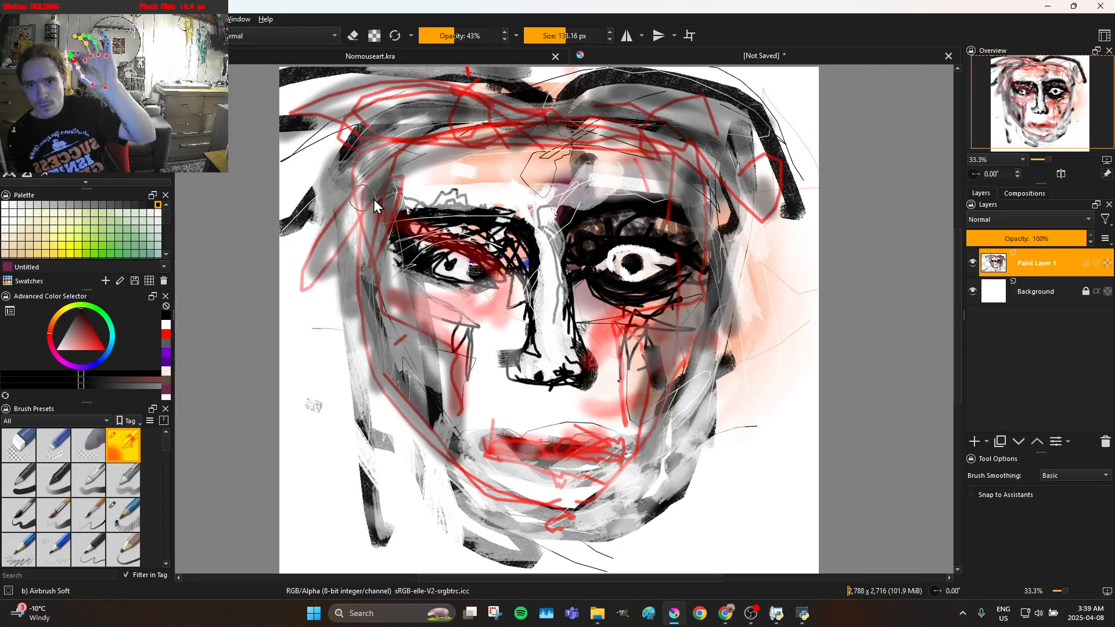
Darken the areas around both eyes and the sides of the nose bridge with soft black airbrush strokes
mouse_move(464, 230)
mouse_down()
mouse_move(500, 242)
mouse_move(463, 219)
mouse_move(495, 209)
mouse_move(535, 219)
mouse_move(548, 238)
mouse_move(538, 285)
mouse_move(499, 322)
mouse_move(493, 255)
mouse_move(477, 232)
mouse_move(437, 227)
mouse_move(374, 245)
mouse_move(514, 234)
mouse_move(534, 266)
mouse_move(523, 300)
mouse_move(455, 300)
mouse_move(426, 289)
mouse_move(410, 246)
mouse_move(420, 270)
mouse_move(467, 285)
mouse_move(494, 280)
mouse_move(507, 259)
mouse_move(550, 255)
mouse_up()
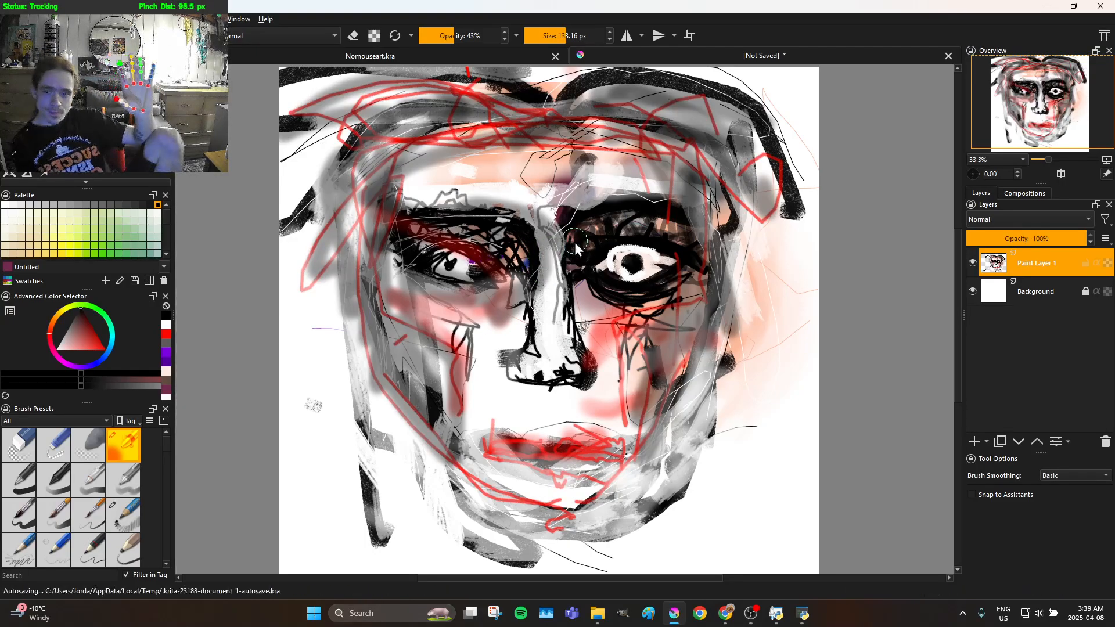
mouse_move(598, 252)
mouse_down()
mouse_move(615, 247)
mouse_move(581, 276)
mouse_move(557, 260)
mouse_up()
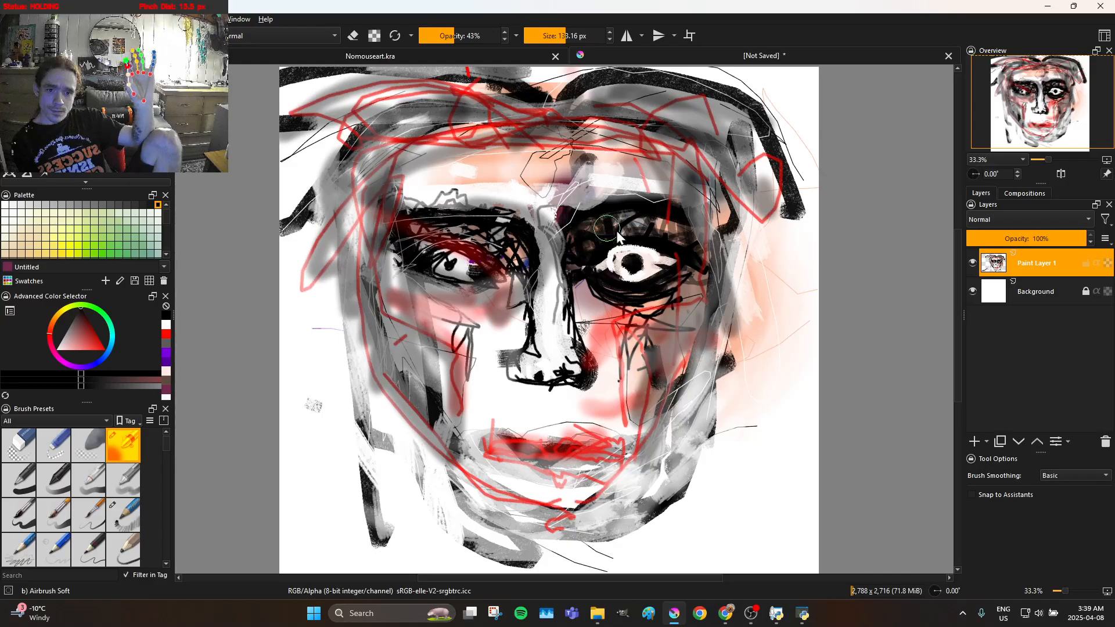
mouse_move(668, 235)
mouse_down()
mouse_move(614, 238)
mouse_move(601, 265)
mouse_up()
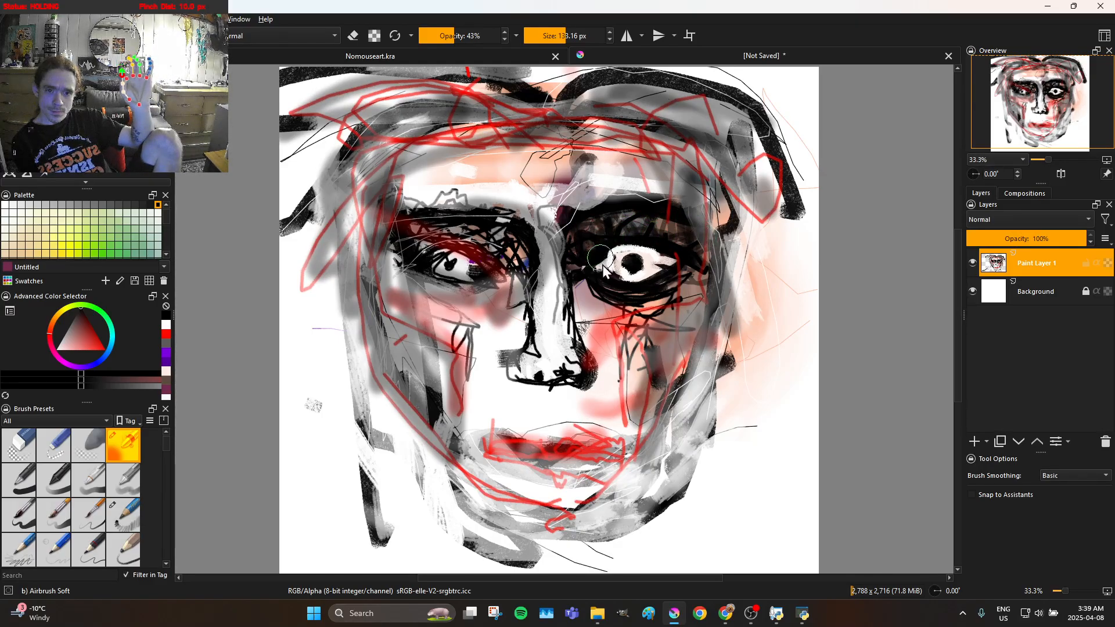
drag(690, 259, 677, 274)
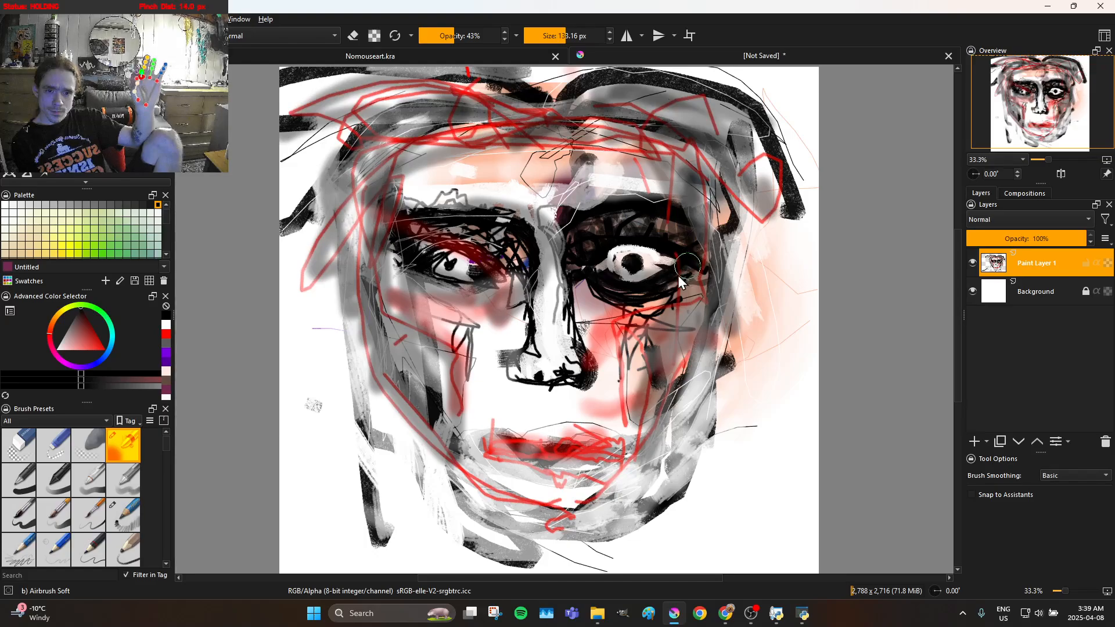
mouse_move(572, 290)
mouse_down()
mouse_move(565, 335)
mouse_move(567, 299)
mouse_move(601, 248)
mouse_move(573, 272)
mouse_move(587, 344)
mouse_move(582, 288)
mouse_up()
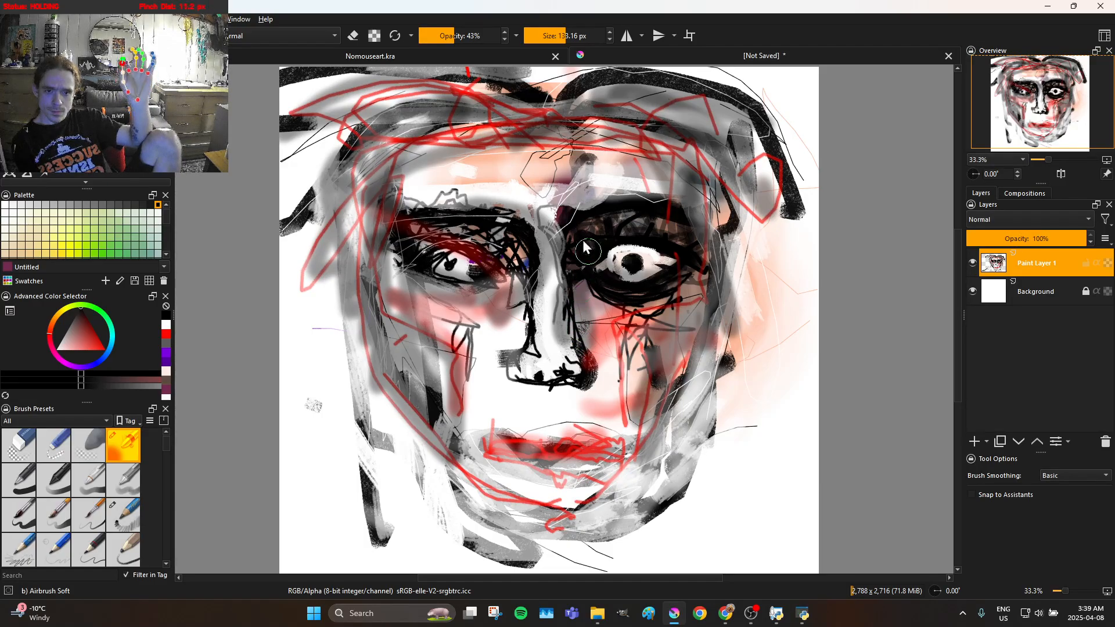
drag(406, 269, 413, 264)
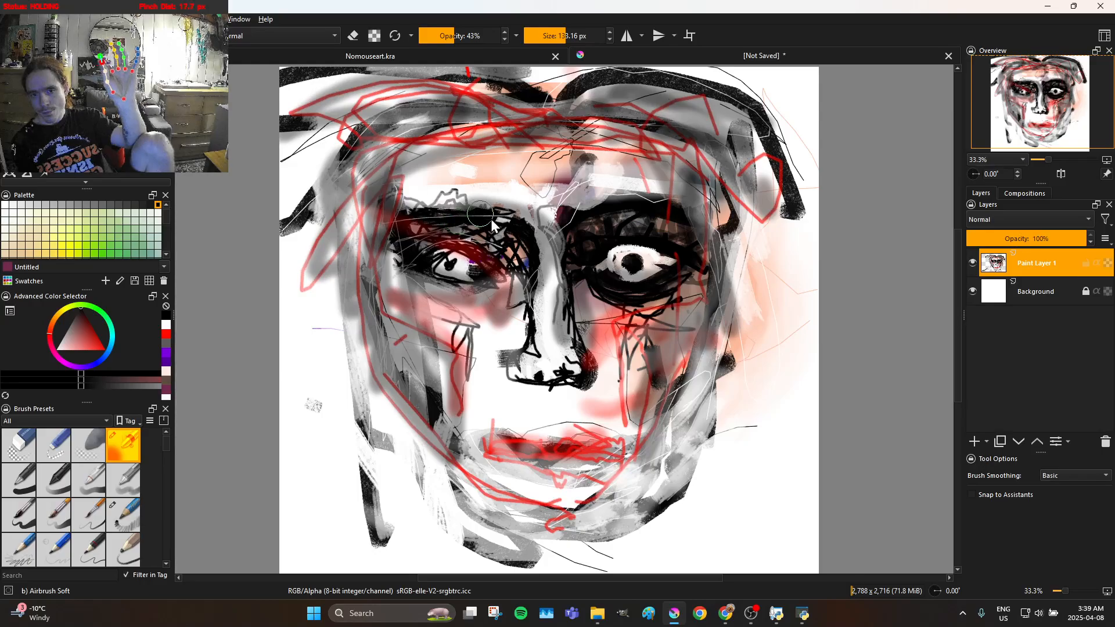
mouse_move(539, 290)
mouse_down()
mouse_move(529, 342)
mouse_move(522, 316)
mouse_up()
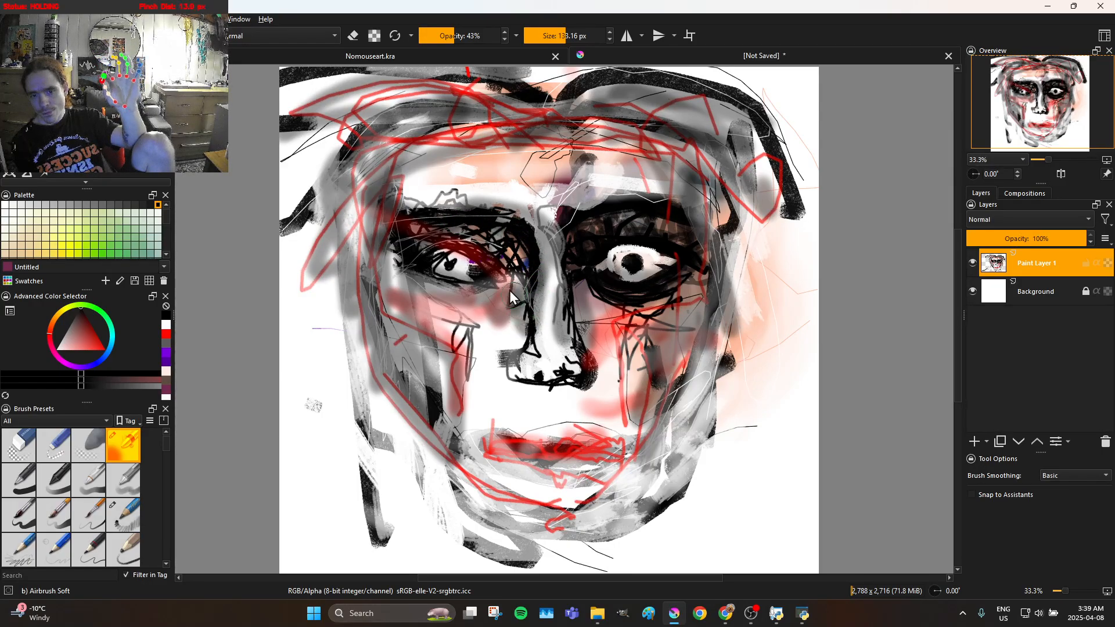
Airbrush soft black shadows beneath the nose, over the lips and below the lower lip
mouse_move(527, 406)
mouse_down()
mouse_move(559, 396)
mouse_move(516, 387)
mouse_move(563, 392)
mouse_move(548, 386)
mouse_move(533, 406)
mouse_move(557, 418)
mouse_move(551, 401)
mouse_up()
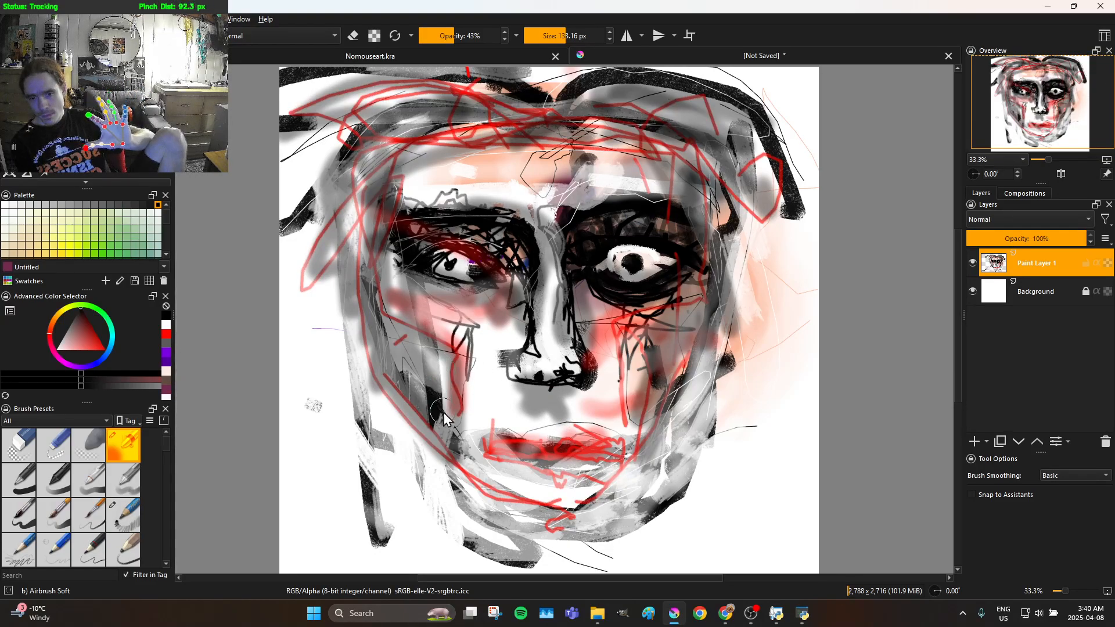
drag(491, 433, 512, 440)
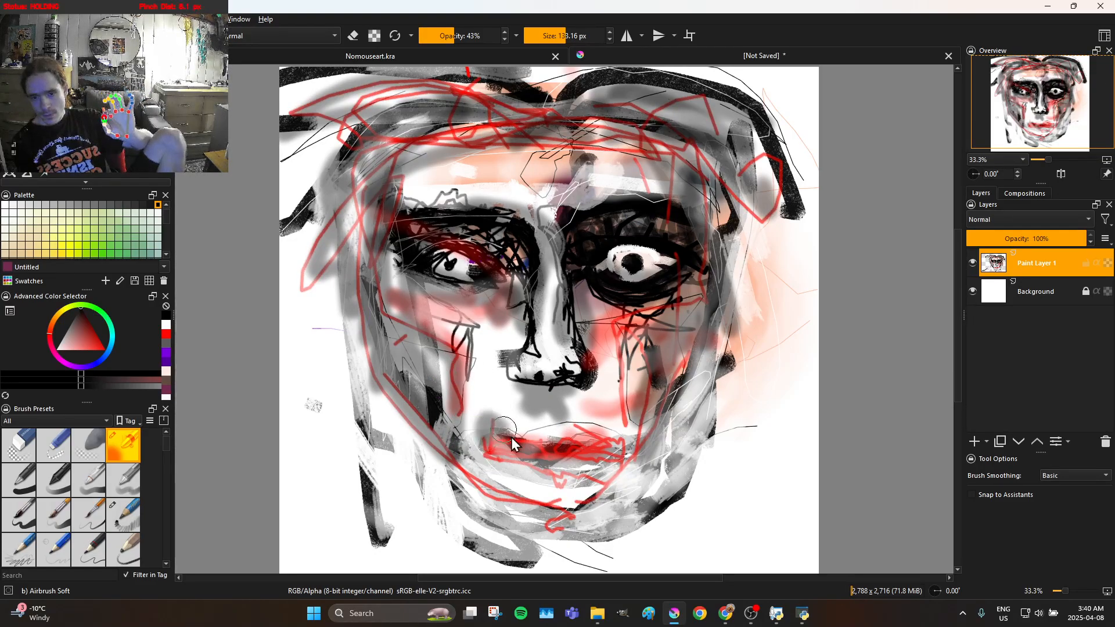
mouse_move(620, 446)
mouse_down()
mouse_move(559, 428)
mouse_move(501, 431)
mouse_move(611, 458)
mouse_up()
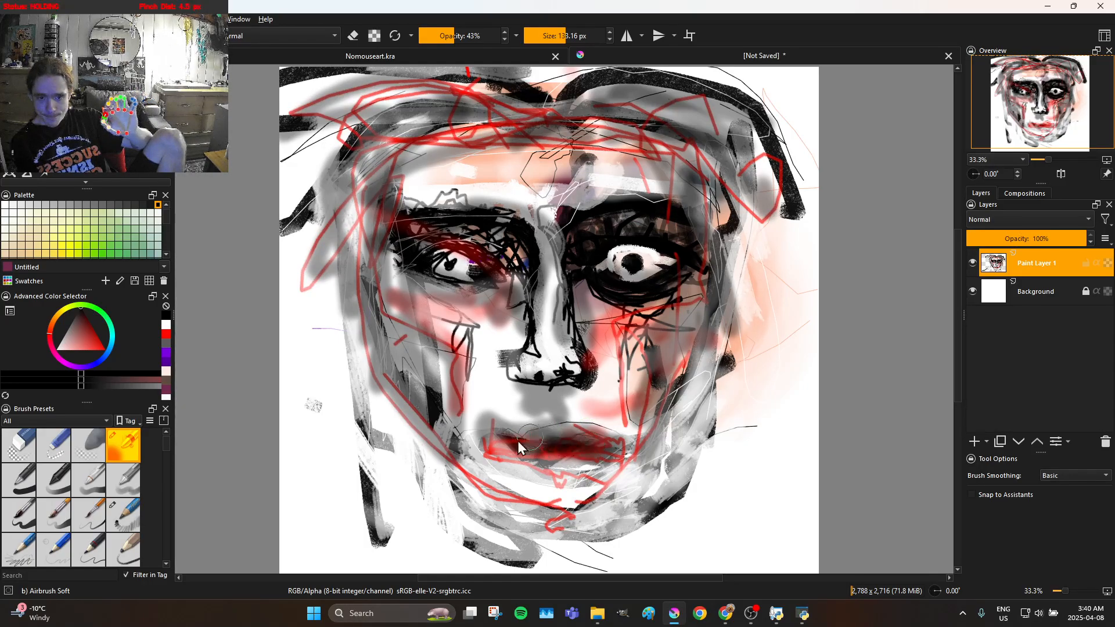
mouse_move(492, 447)
mouse_down()
mouse_move(532, 431)
mouse_move(582, 471)
mouse_up()
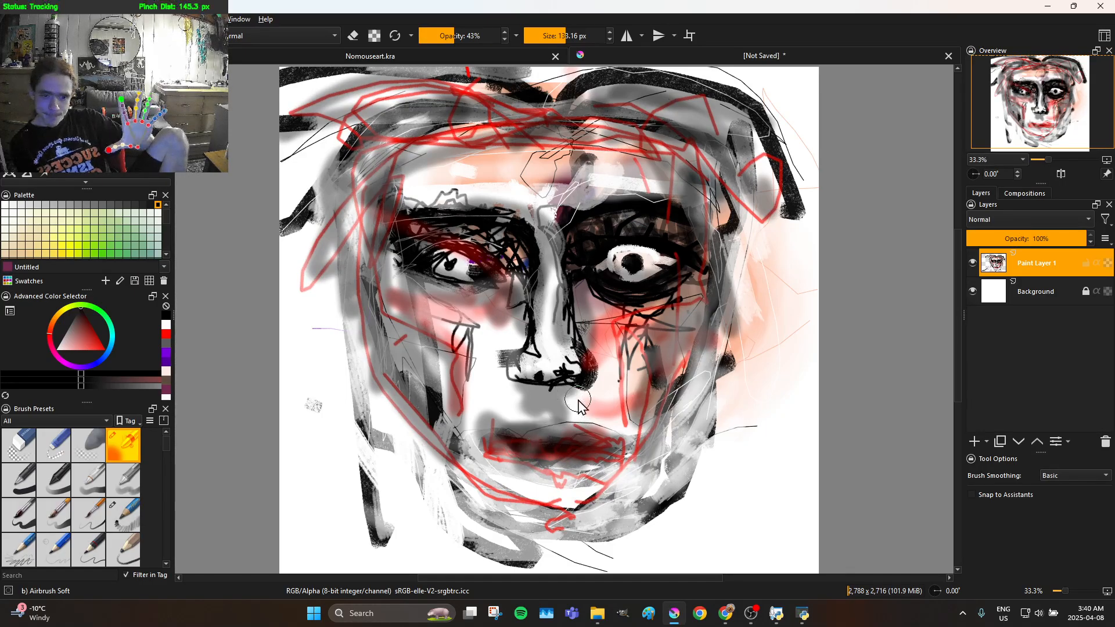
mouse_move(535, 497)
mouse_down()
mouse_move(557, 498)
mouse_move(556, 479)
mouse_up()
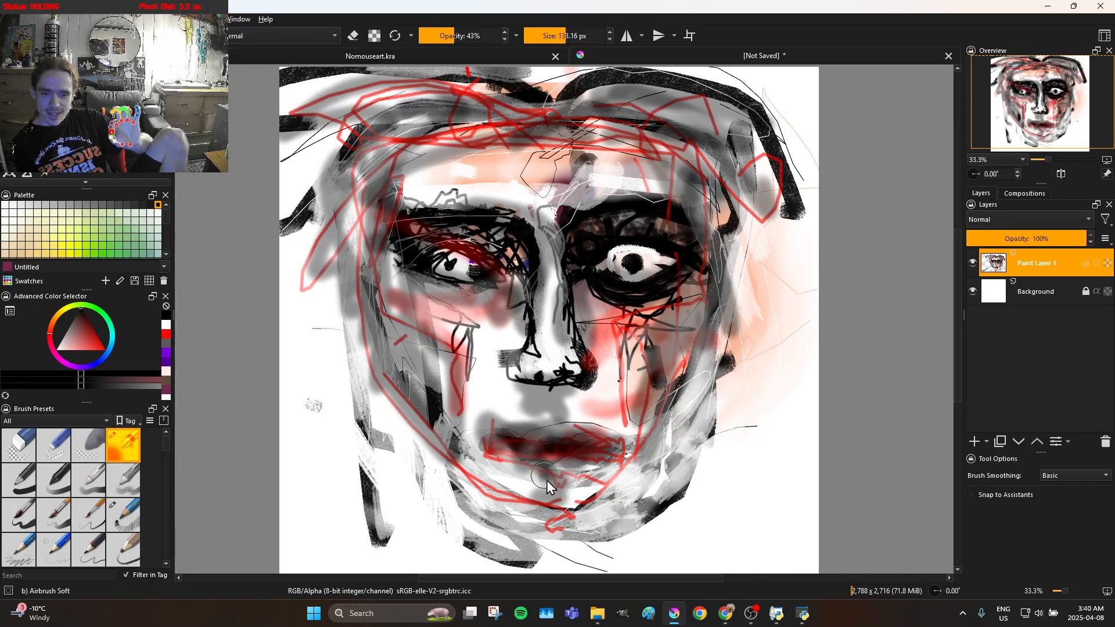
drag(552, 479, 559, 476)
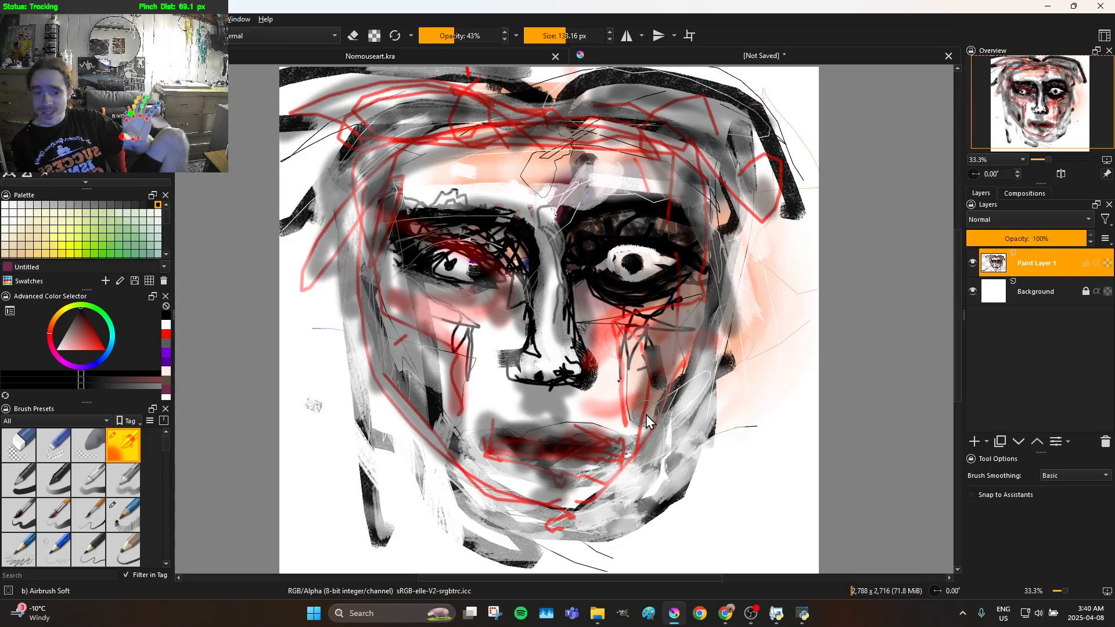
Airbrush soft black shading beside the nostrils, around the left corner of the mouth and across the chin
mouse_move(600, 375)
mouse_down()
mouse_move(624, 410)
mouse_move(614, 397)
mouse_up()
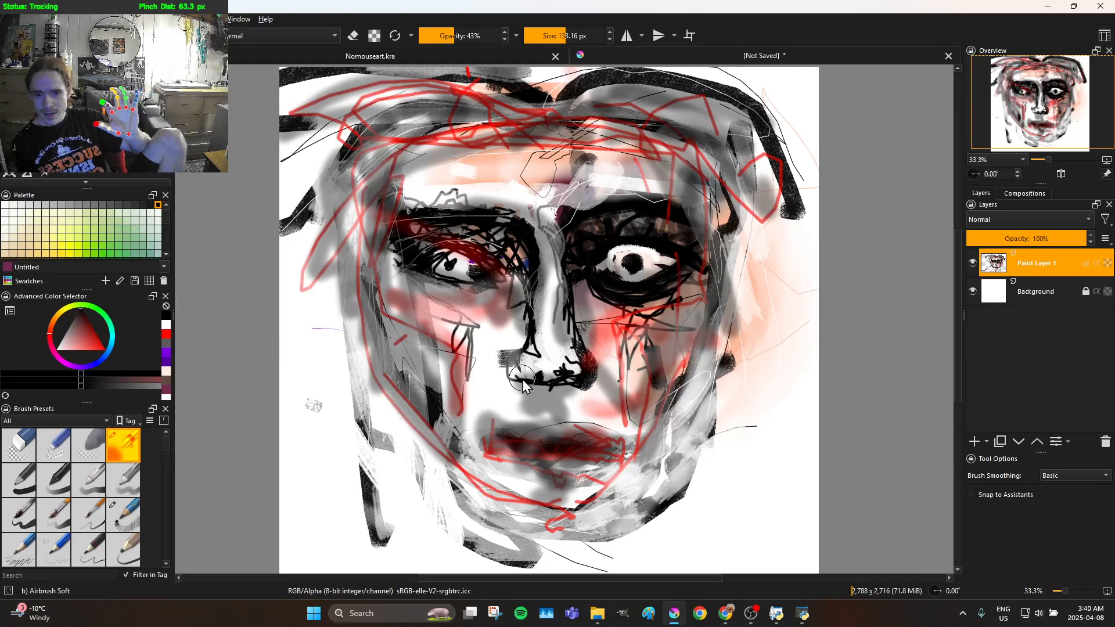
mouse_move(502, 384)
mouse_down()
mouse_move(482, 381)
mouse_move(456, 397)
mouse_move(485, 374)
mouse_move(464, 406)
mouse_move(494, 390)
mouse_move(520, 362)
mouse_up()
mouse_move(488, 403)
mouse_down()
mouse_move(464, 406)
mouse_move(469, 367)
mouse_up()
drag(459, 446, 480, 435)
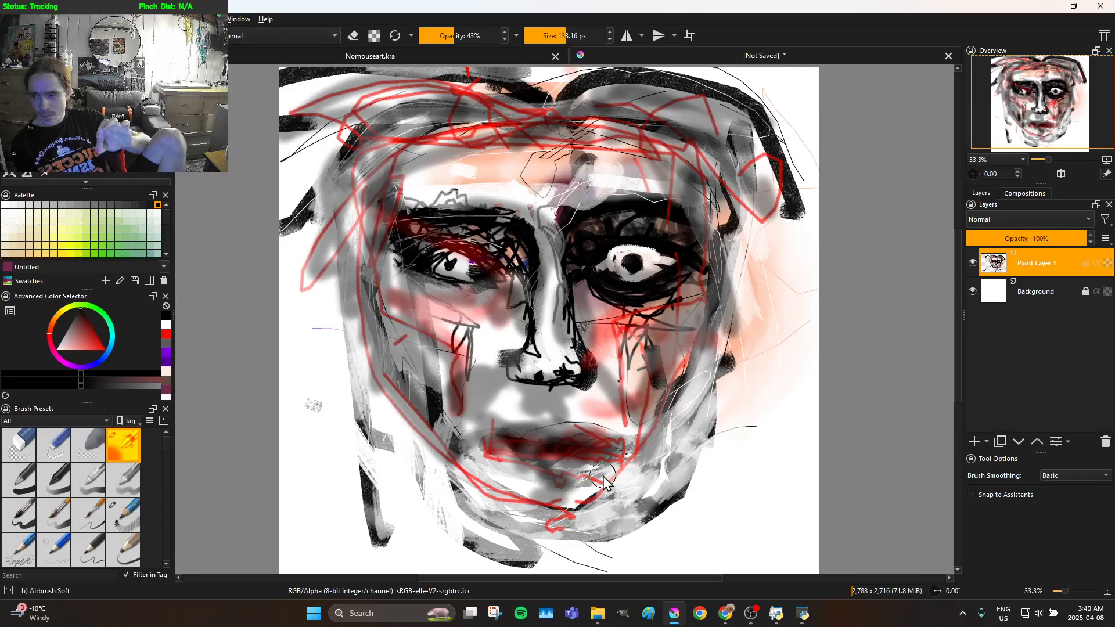
mouse_move(516, 478)
mouse_down()
mouse_move(525, 502)
mouse_move(537, 494)
mouse_move(574, 515)
mouse_move(574, 500)
mouse_move(479, 469)
mouse_up()
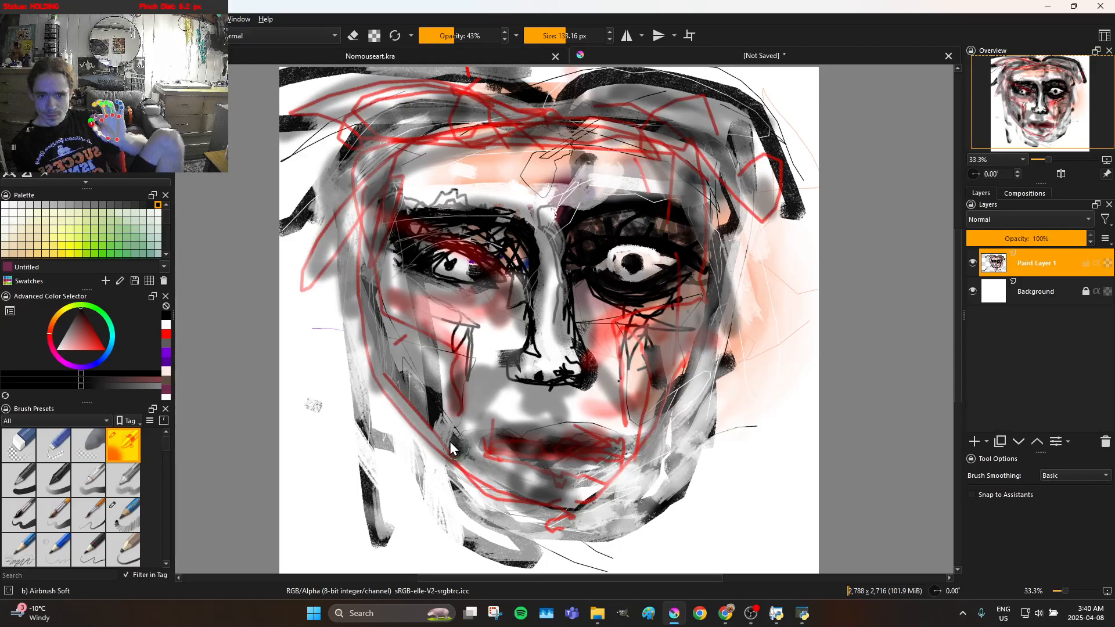
Deepen the black airbrush shading along the left cheek and temple and on the outer right cheek
drag(399, 401, 389, 335)
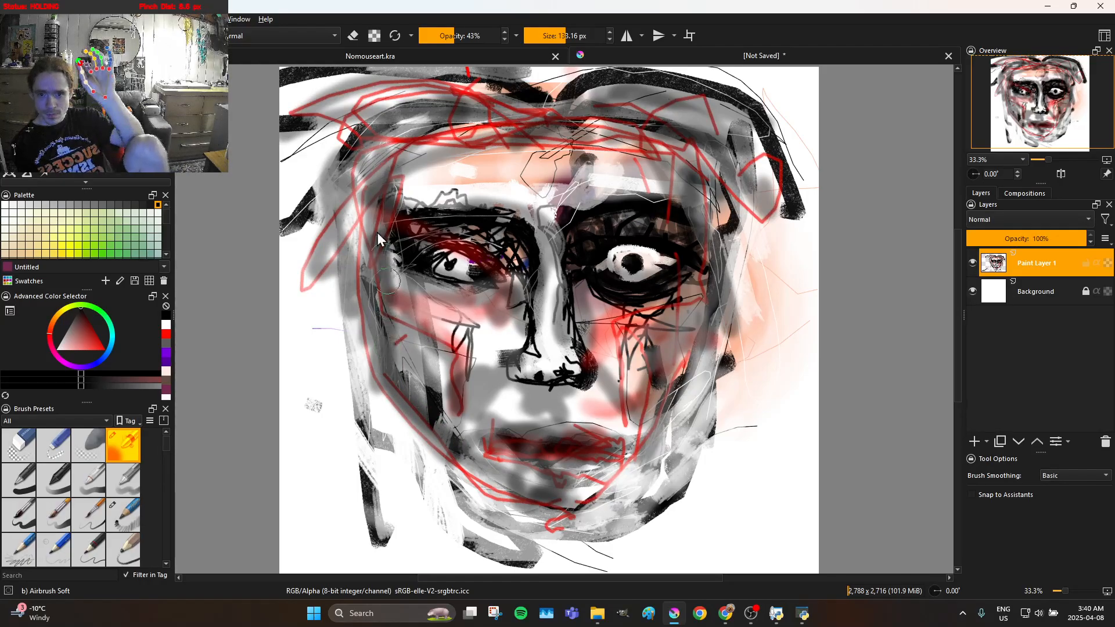
drag(356, 204, 339, 249)
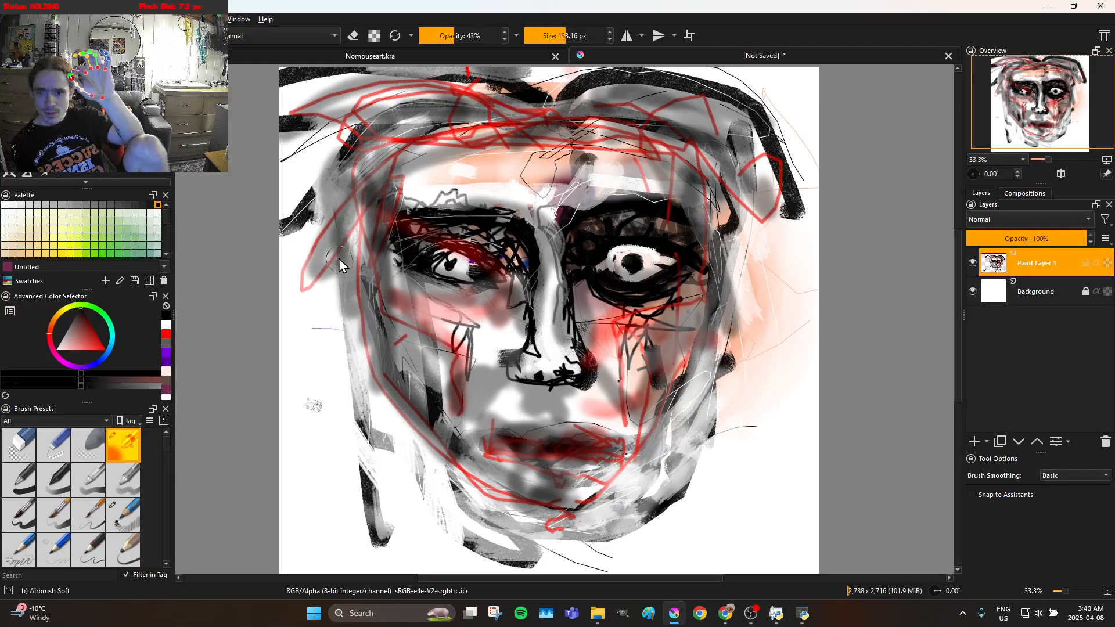
drag(354, 272, 376, 247)
drag(348, 303, 335, 267)
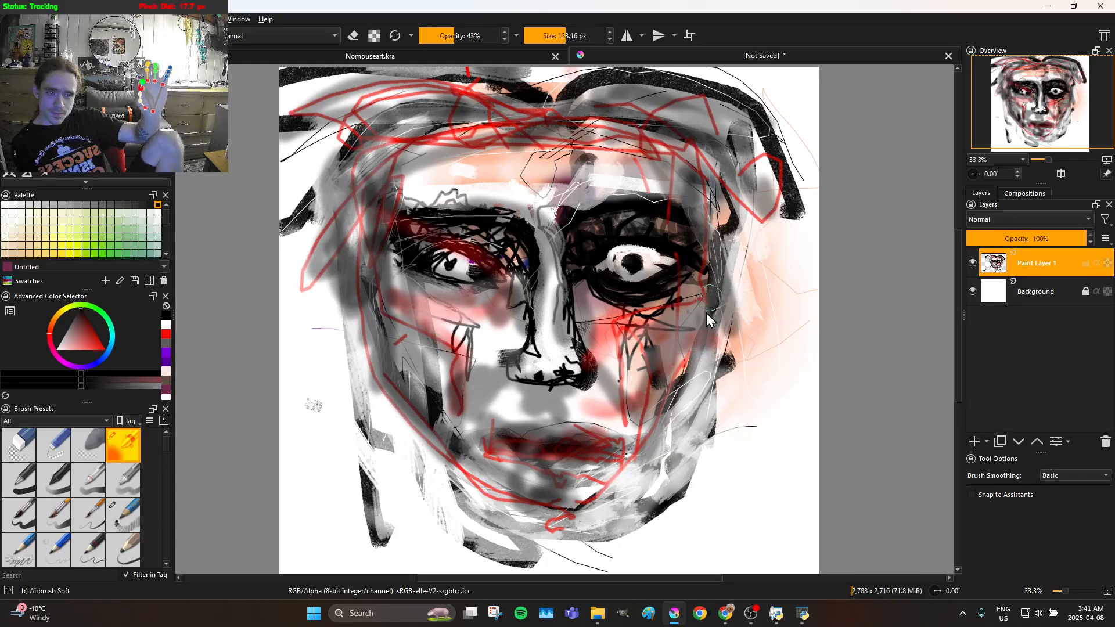
mouse_move(722, 349)
mouse_down()
mouse_move(723, 274)
mouse_move(735, 290)
mouse_move(729, 330)
mouse_up()
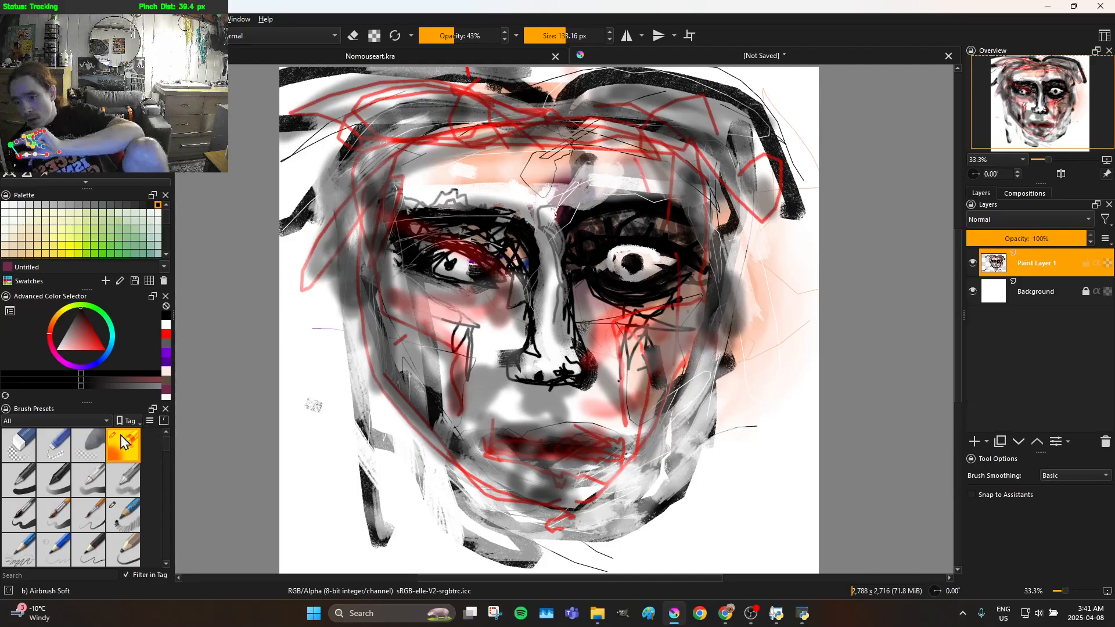
Switch to the Ink-8 Sumi-e brush preset at 60 px and change the painting colour to white
click(85, 510)
click(110, 496)
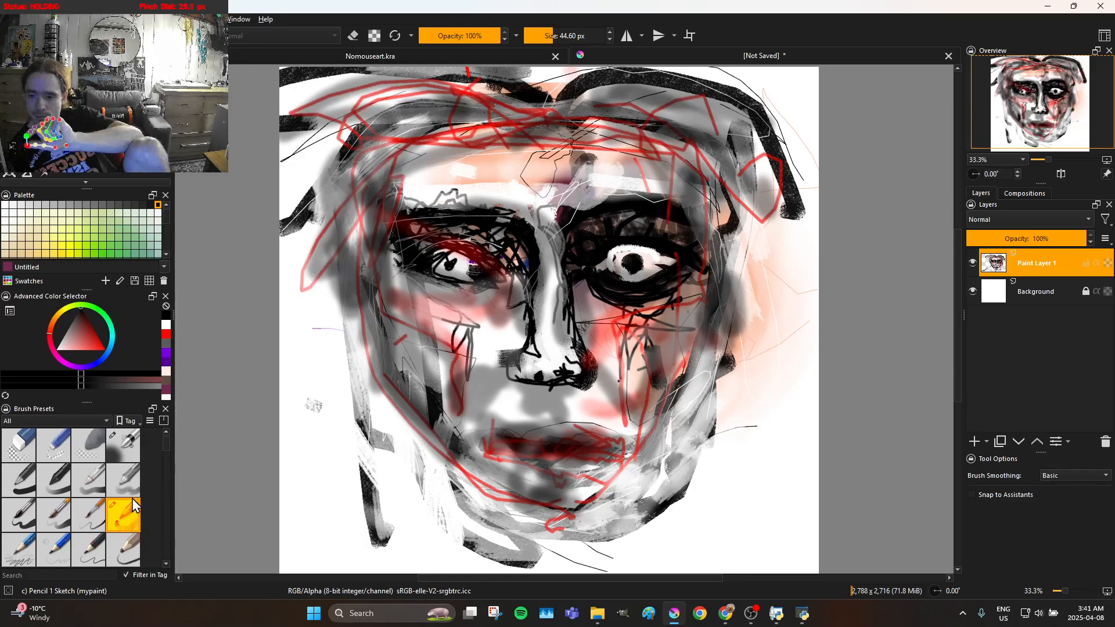
scroll(148, 478, down, 3)
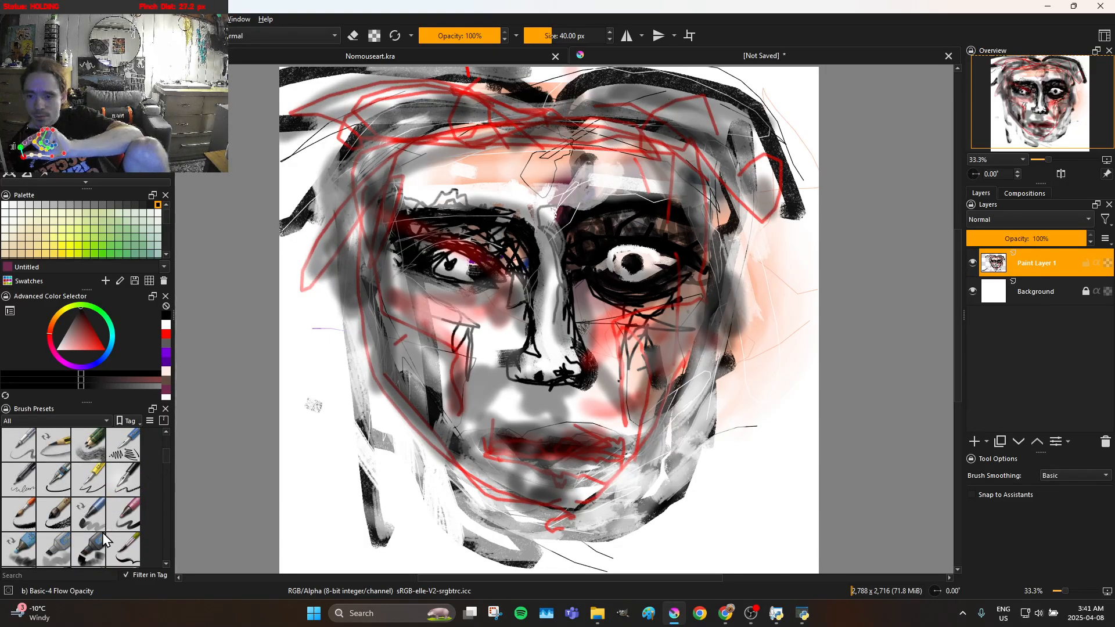
click(65, 503)
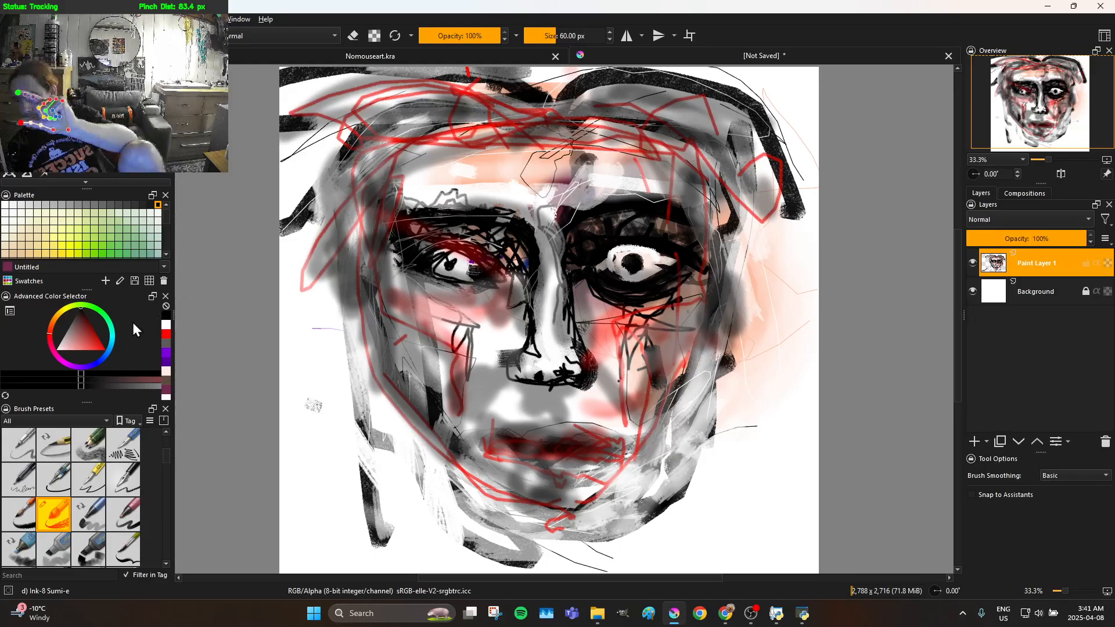
click(87, 353)
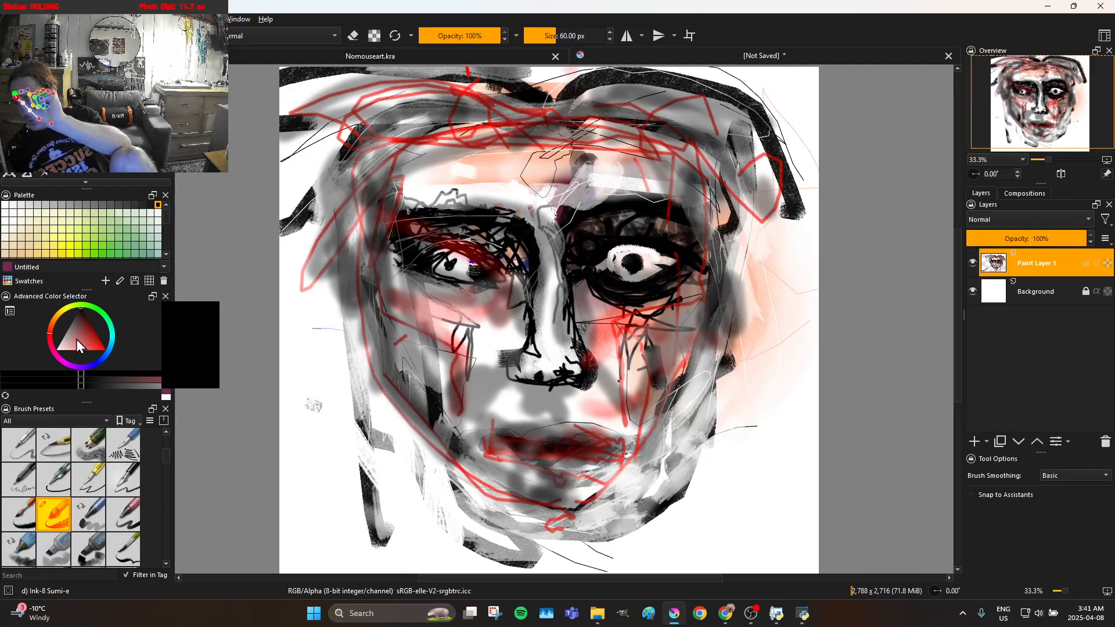
click(83, 349)
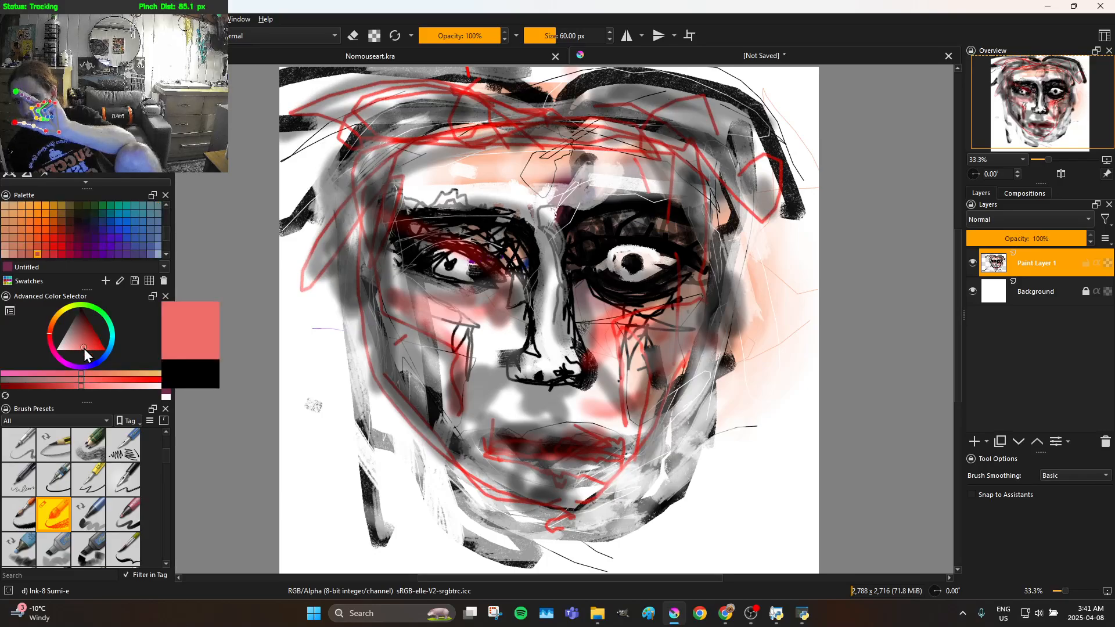
drag(85, 358, 42, 359)
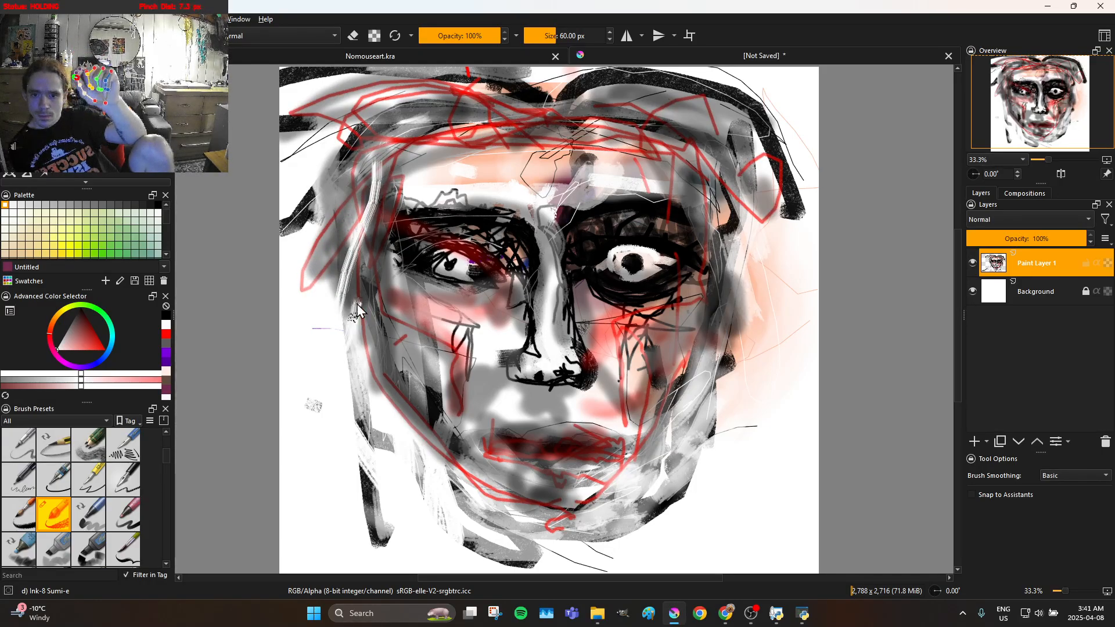
Paint white bristle strokes along the left side of the face from the temple down past the cheek to the jaw
drag(392, 221, 401, 173)
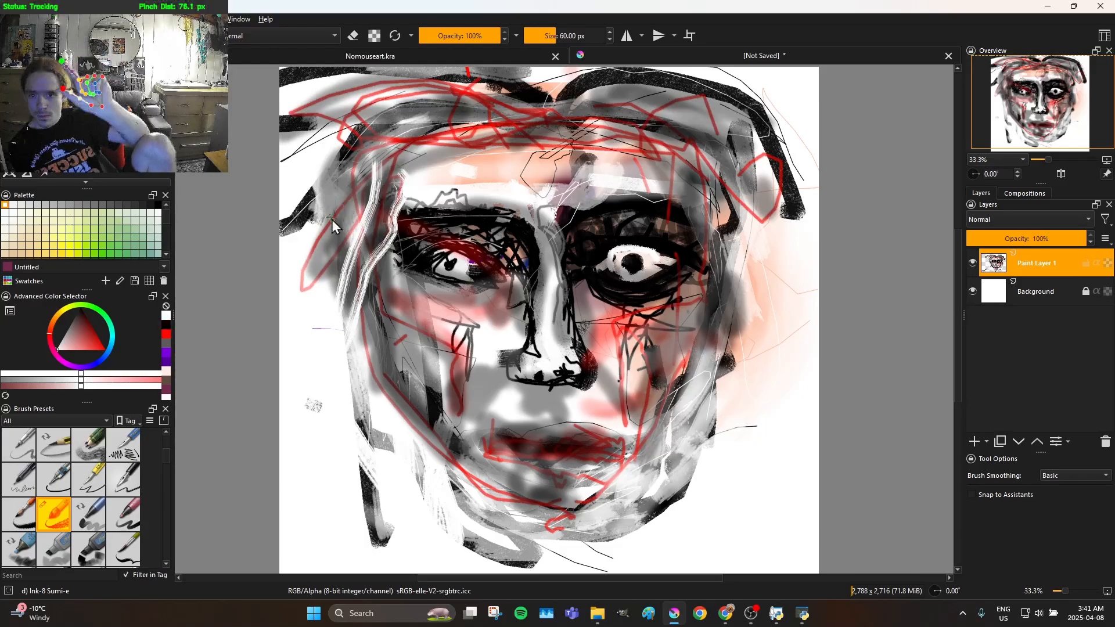
mouse_move(348, 318)
mouse_down()
mouse_move(363, 411)
mouse_move(392, 280)
mouse_move(390, 188)
mouse_move(370, 189)
mouse_move(362, 219)
mouse_move(346, 316)
mouse_move(354, 361)
mouse_move(390, 448)
mouse_move(399, 447)
mouse_move(400, 306)
mouse_move(409, 409)
mouse_move(427, 451)
mouse_move(462, 486)
mouse_up()
drag(417, 415, 388, 360)
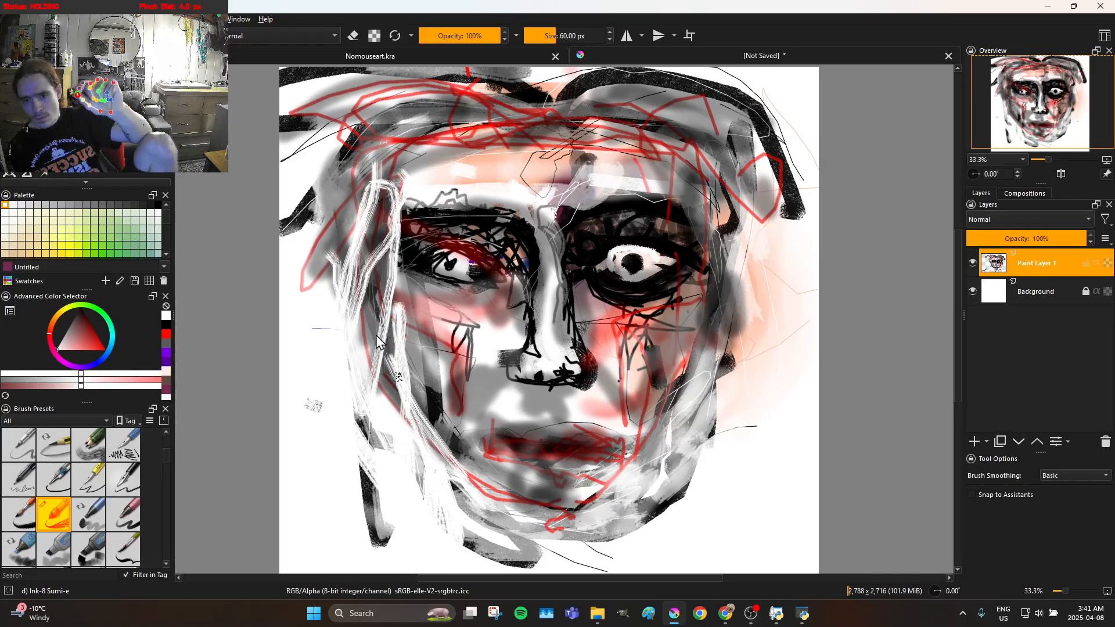
Paint white bristle strokes down the left cheek, just below the nose and along the right temple
mouse_move(363, 270)
mouse_down()
mouse_move(358, 228)
mouse_move(333, 280)
mouse_move(323, 378)
mouse_move(360, 437)
mouse_move(430, 510)
mouse_up()
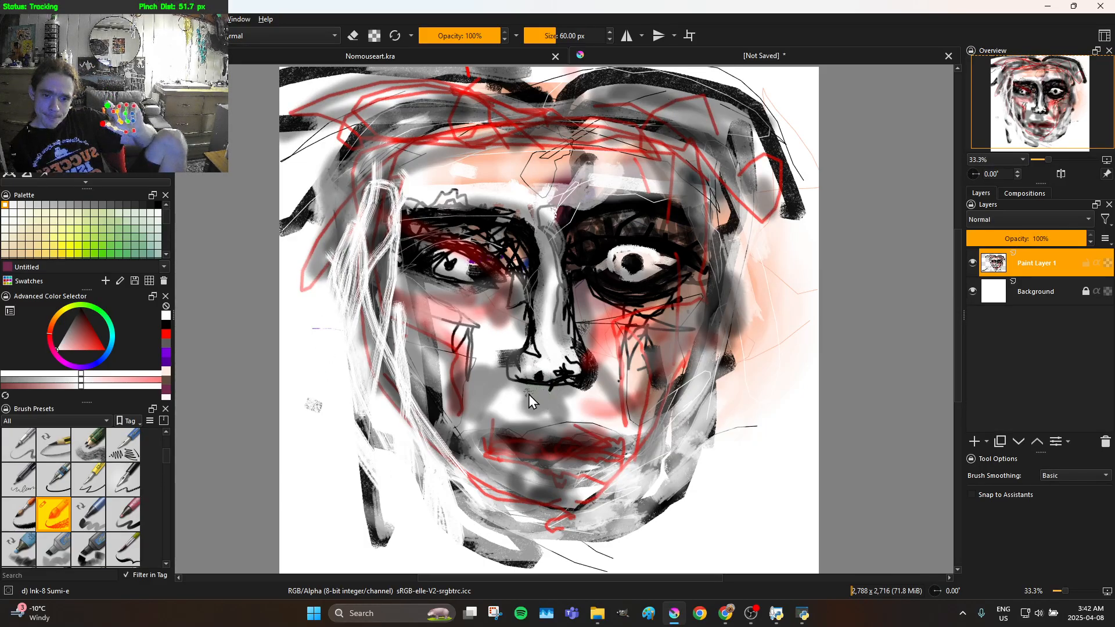
drag(535, 391, 537, 417)
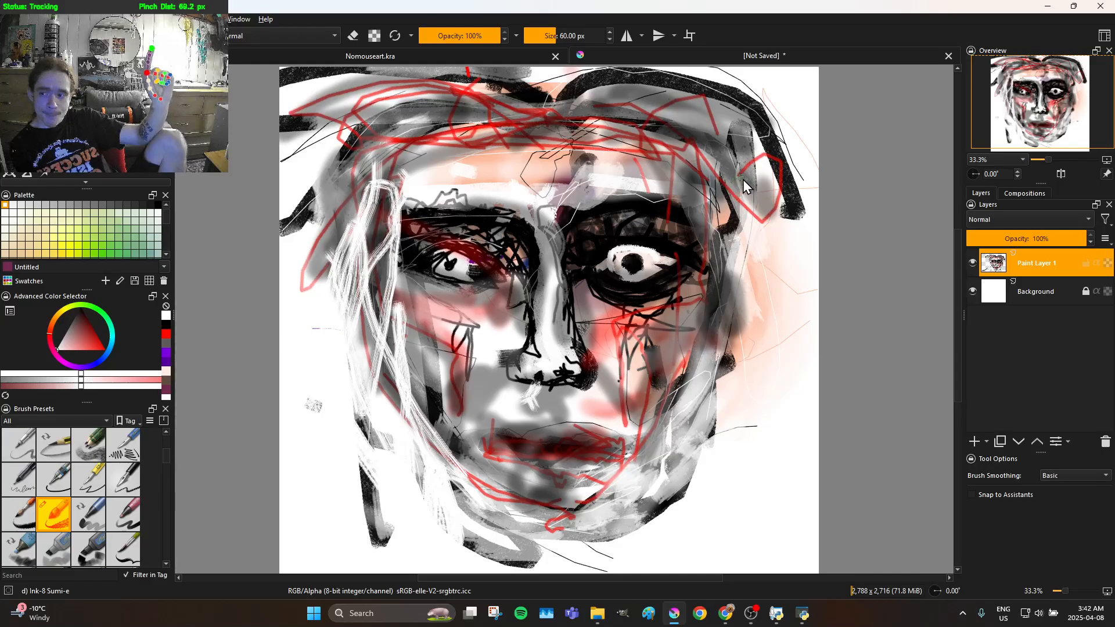
drag(728, 180, 755, 300)
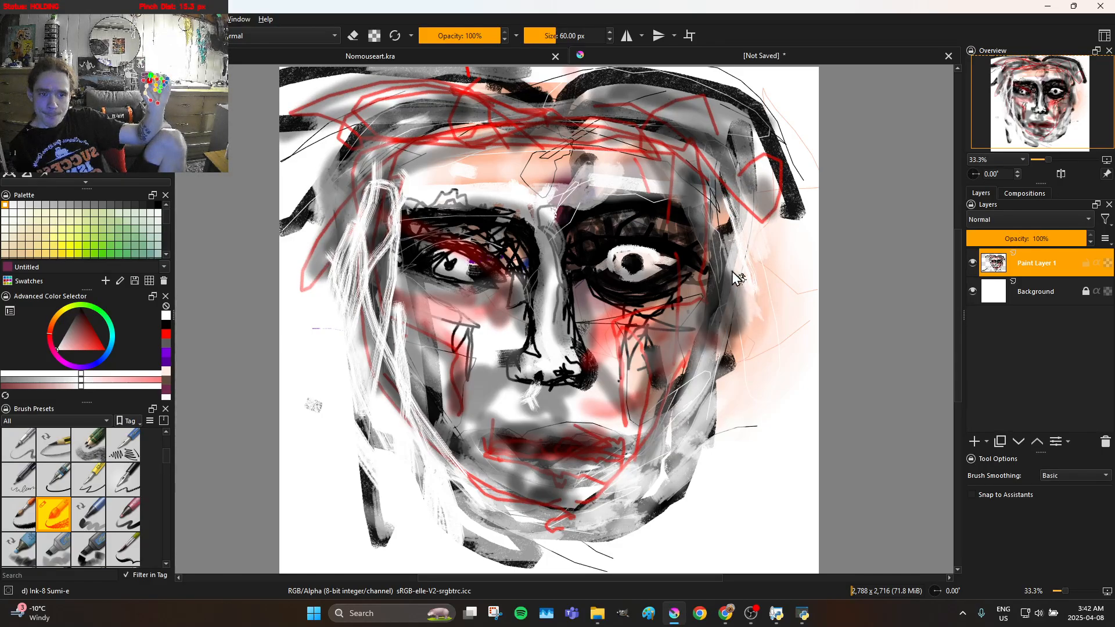
mouse_move(701, 237)
mouse_down()
mouse_move(689, 209)
mouse_move(704, 154)
mouse_move(741, 361)
mouse_move(720, 233)
mouse_move(683, 168)
mouse_up()
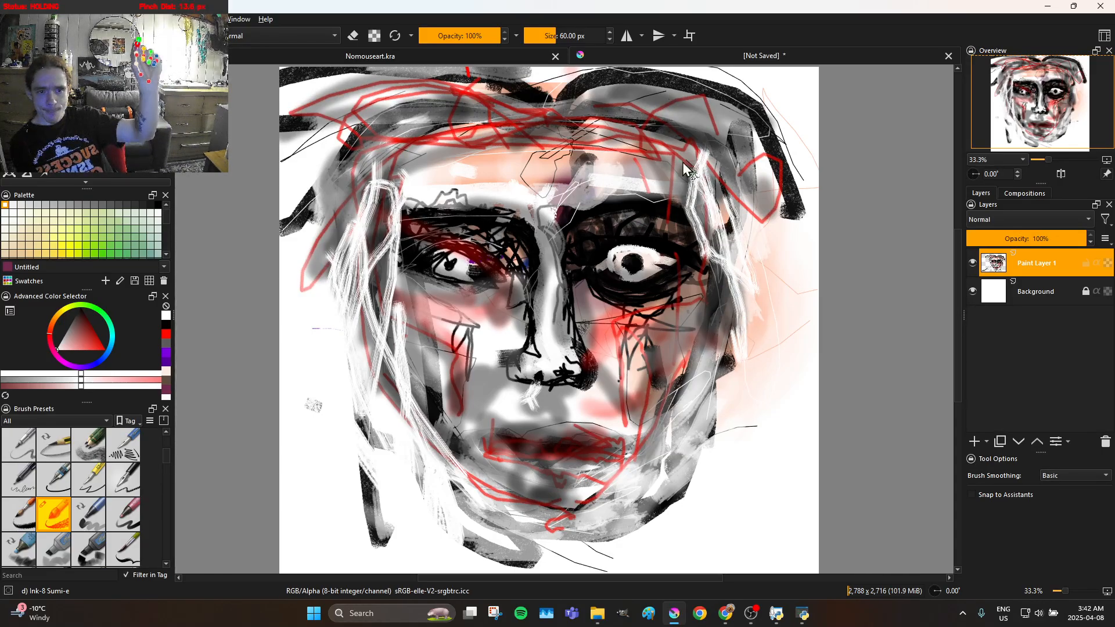
Paint white bristle strokes across the forehead and hairline, joining the right temple to the left side of the hair
drag(621, 152, 550, 117)
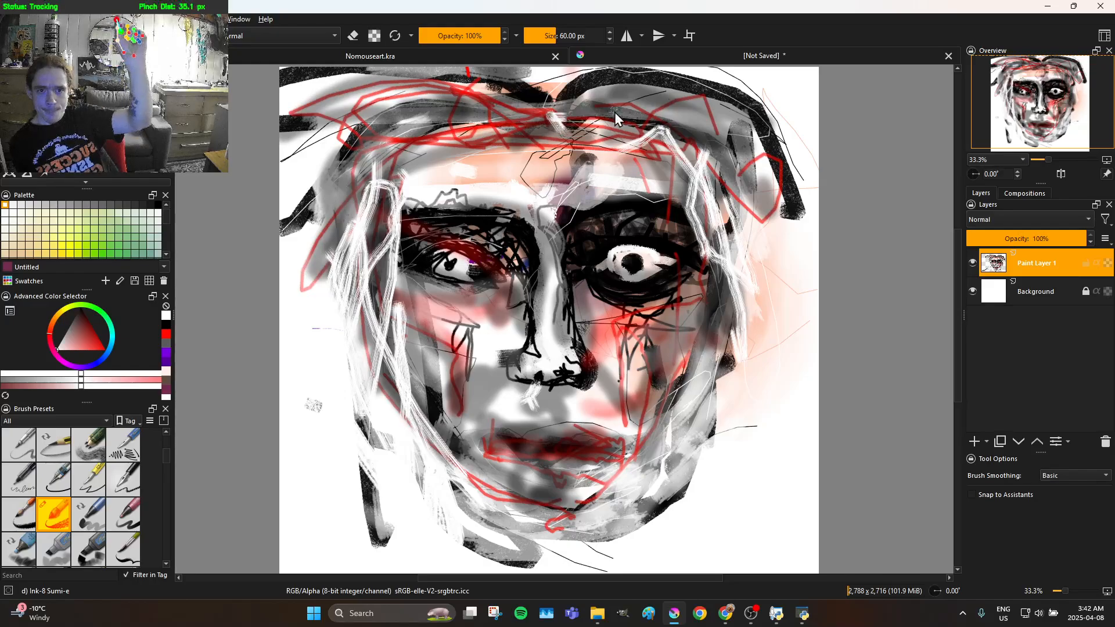
mouse_move(709, 165)
mouse_down()
mouse_move(742, 205)
mouse_move(745, 194)
mouse_move(694, 153)
mouse_move(634, 123)
mouse_move(466, 91)
mouse_up()
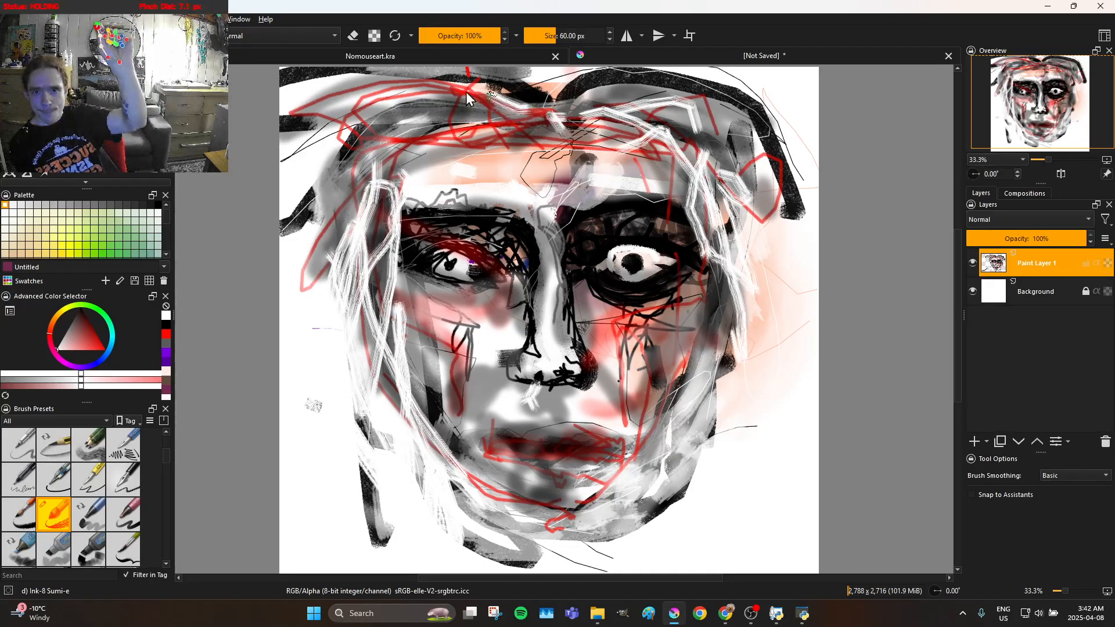
drag(335, 164, 324, 235)
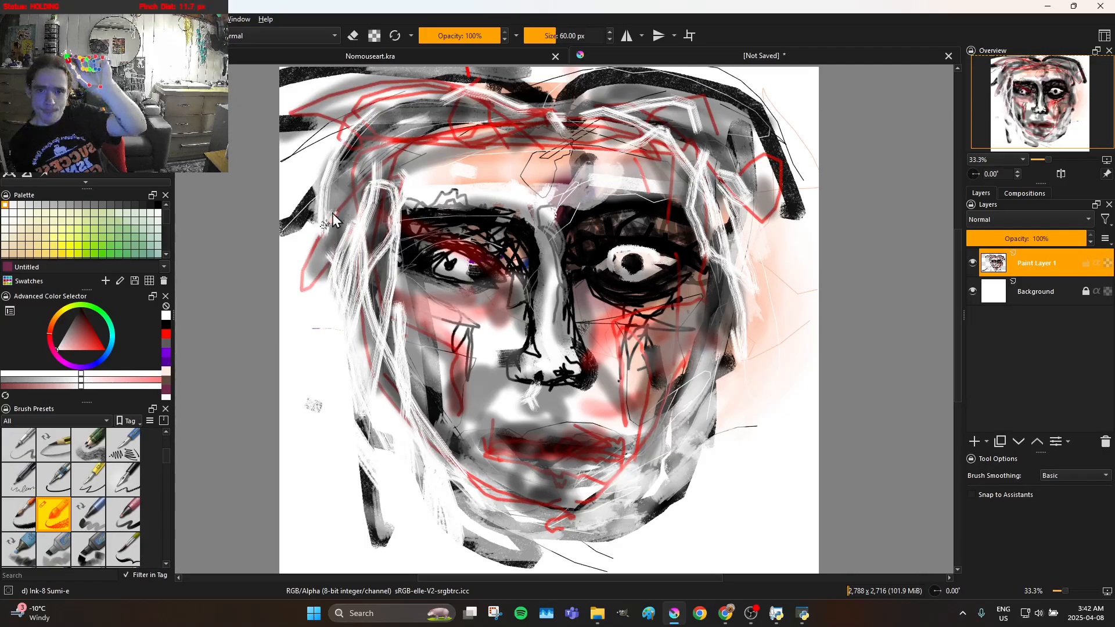
mouse_move(436, 133)
mouse_down()
mouse_move(564, 150)
mouse_move(681, 200)
mouse_move(714, 223)
mouse_move(706, 275)
mouse_up()
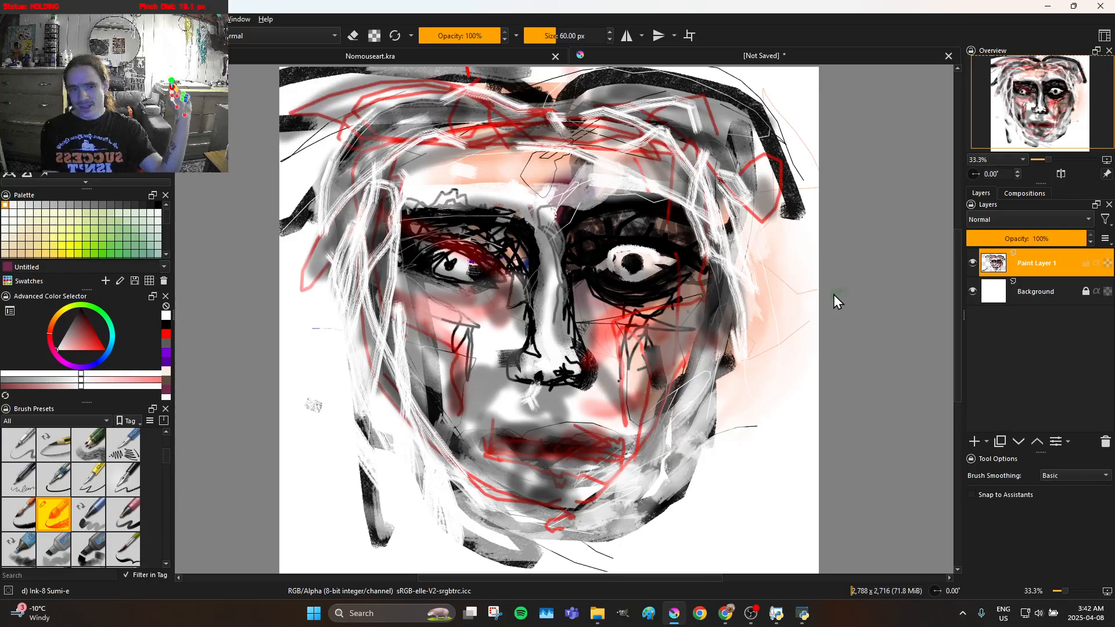
Build up white bristle strokes down the right cheek, around the jaw and back up the left side of the face
drag(807, 309, 821, 316)
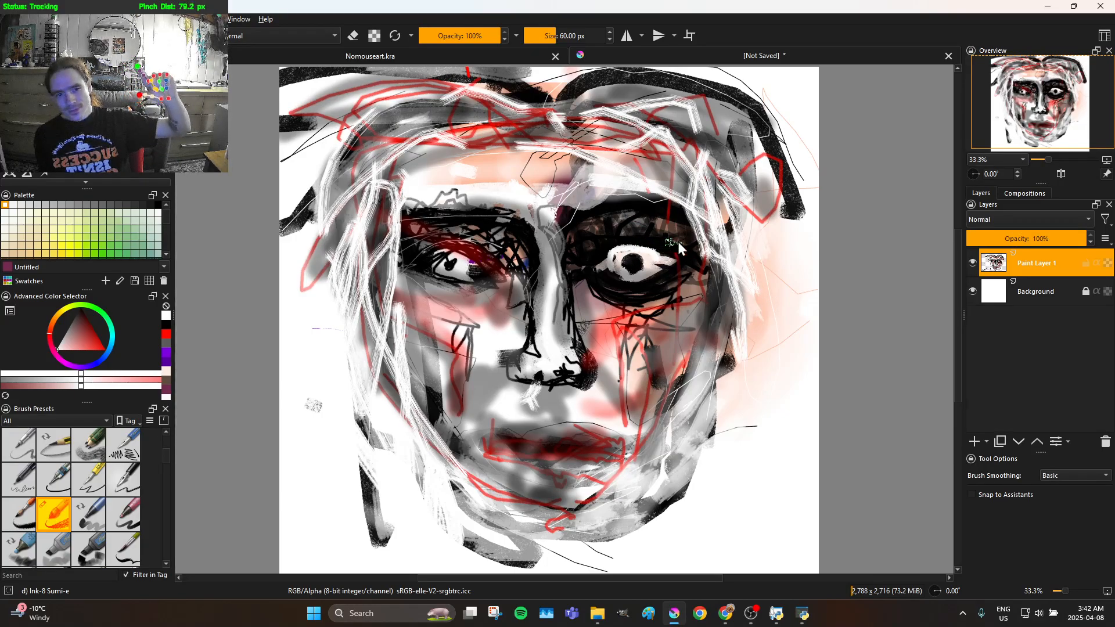
mouse_move(740, 264)
mouse_down()
mouse_move(722, 341)
mouse_move(720, 267)
mouse_move(732, 307)
mouse_move(714, 369)
mouse_move(714, 331)
mouse_up()
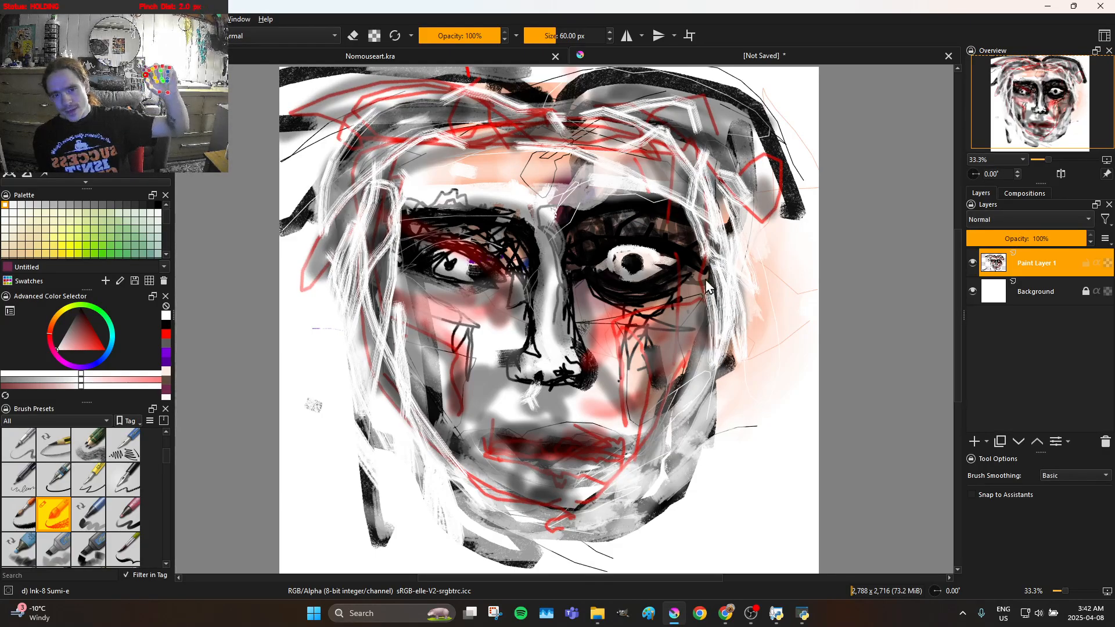
mouse_move(672, 406)
mouse_down()
mouse_move(653, 482)
mouse_move(744, 377)
mouse_move(682, 407)
mouse_move(592, 514)
mouse_move(674, 488)
mouse_move(660, 479)
mouse_move(564, 520)
mouse_move(473, 496)
mouse_move(400, 395)
mouse_move(407, 405)
mouse_up()
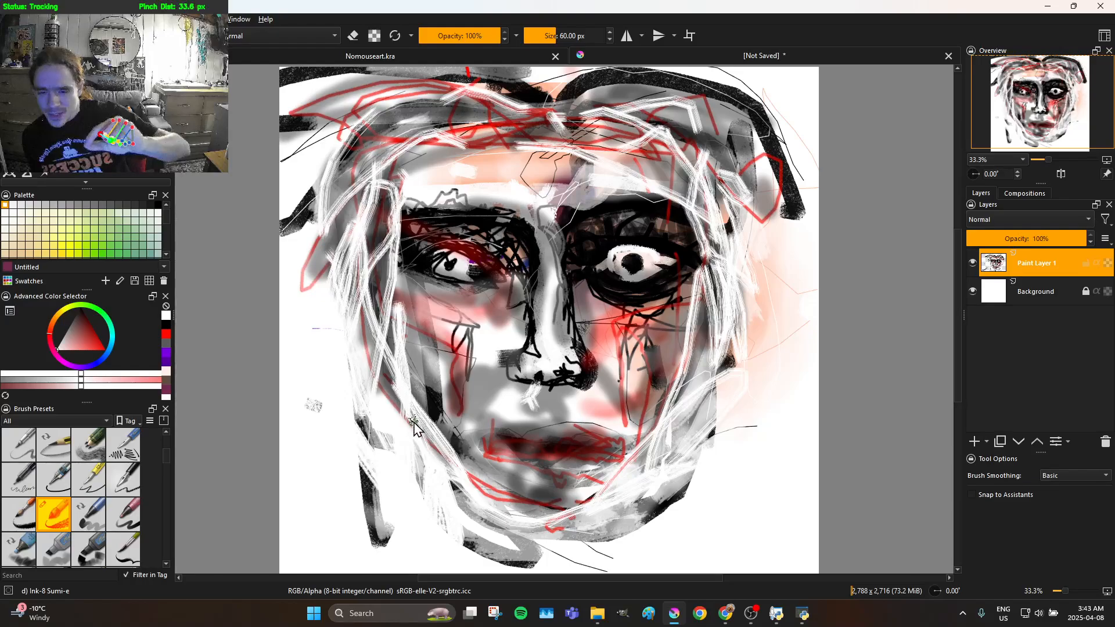
mouse_move(406, 366)
mouse_down()
mouse_move(375, 308)
mouse_move(396, 348)
mouse_move(396, 452)
mouse_move(369, 329)
mouse_move(367, 206)
mouse_move(382, 242)
mouse_move(388, 457)
mouse_move(317, 259)
mouse_move(317, 217)
mouse_move(334, 218)
mouse_move(341, 267)
mouse_up()
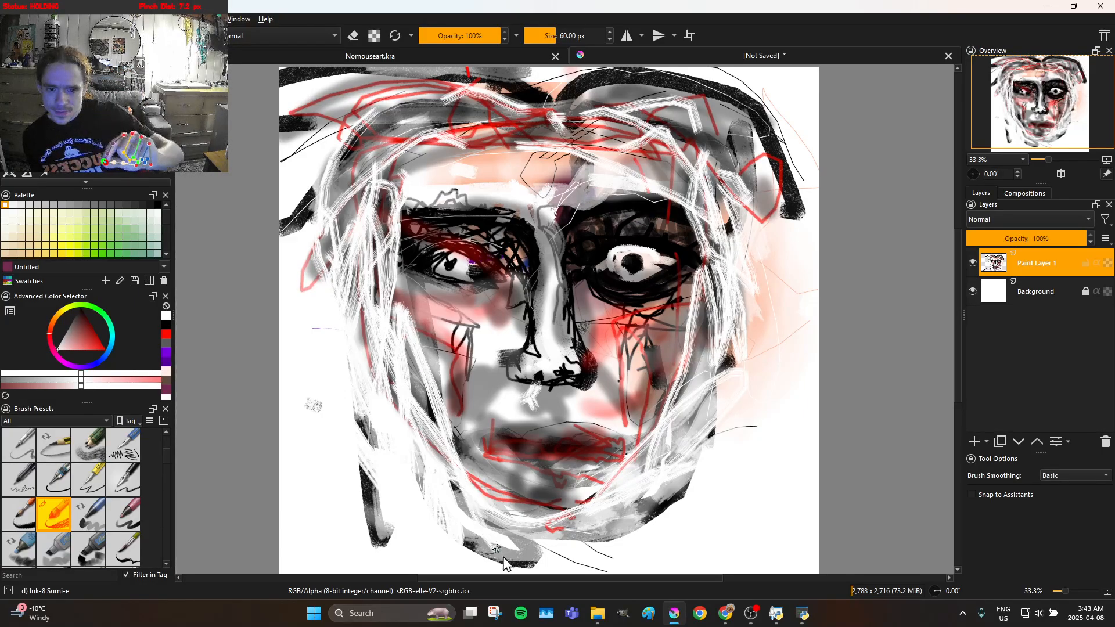
mouse_move(461, 418)
mouse_down()
mouse_move(535, 539)
mouse_move(435, 438)
mouse_move(418, 395)
mouse_move(473, 503)
mouse_move(504, 540)
mouse_move(323, 210)
mouse_up()
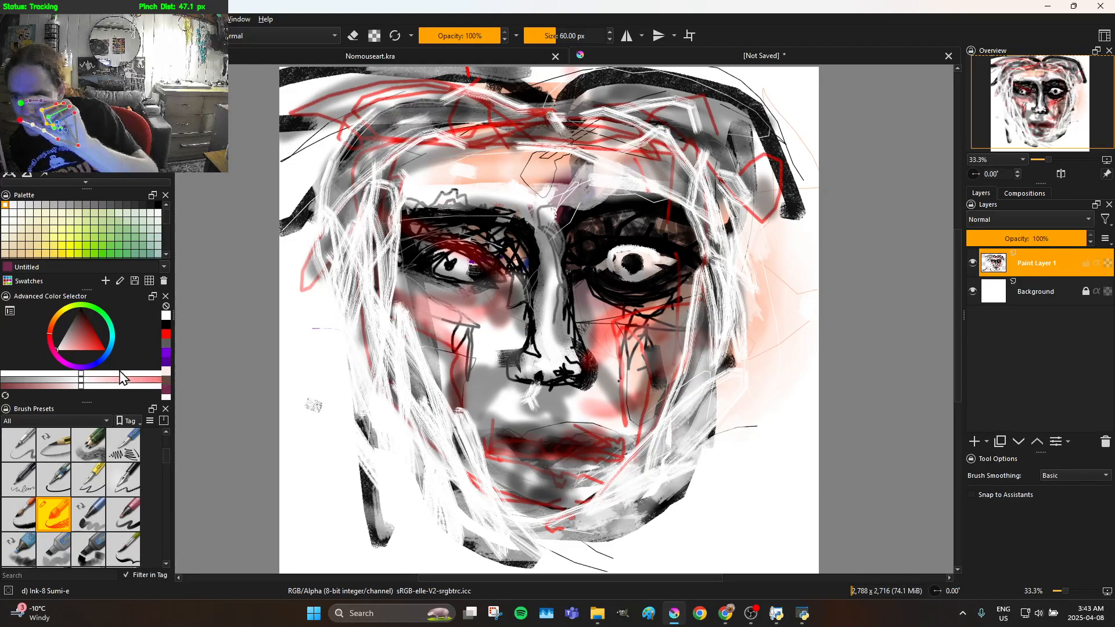
Change the painting colour to dark navy blue and outline the left cheek, chin, right cheek and right brow
drag(99, 360, 84, 314)
click(88, 341)
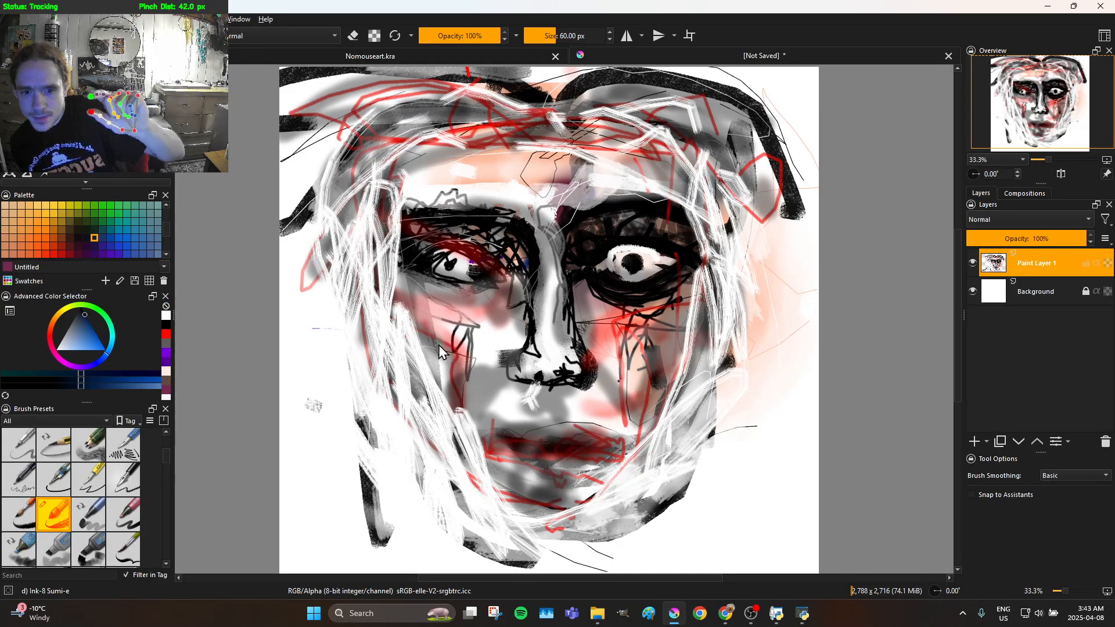
drag(383, 335, 449, 365)
mouse_move(469, 444)
mouse_down()
mouse_move(479, 500)
mouse_move(546, 529)
mouse_move(607, 522)
mouse_up()
mouse_move(670, 463)
mouse_down()
mouse_move(652, 321)
mouse_move(677, 299)
mouse_move(726, 289)
mouse_up()
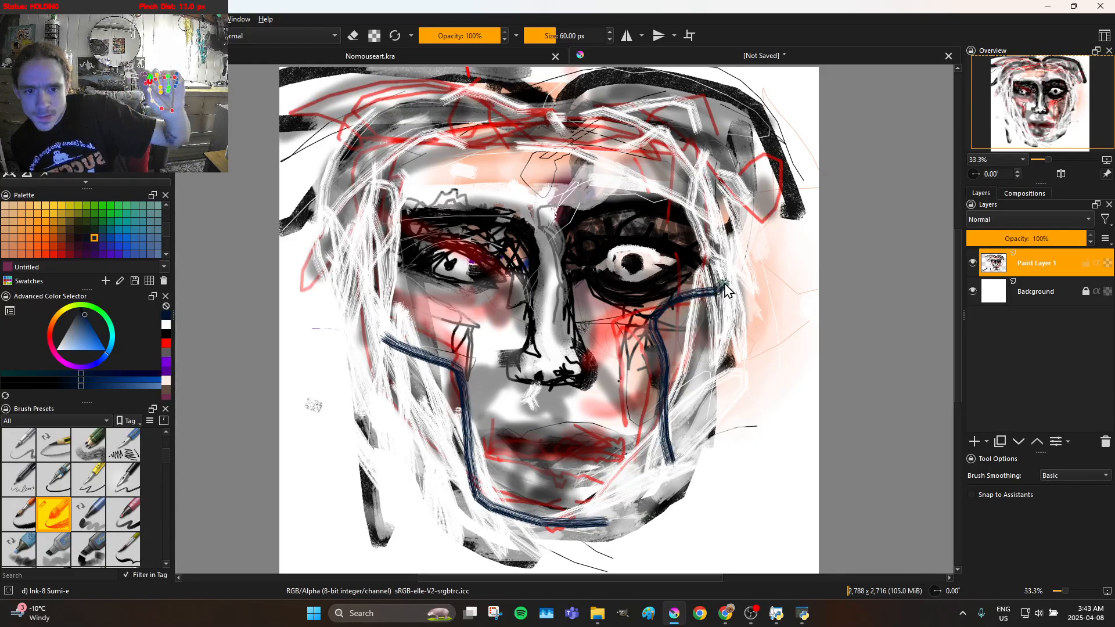
mouse_move(715, 184)
mouse_down()
mouse_move(565, 225)
mouse_move(605, 183)
mouse_move(647, 188)
mouse_move(723, 228)
mouse_up()
drag(560, 198, 559, 196)
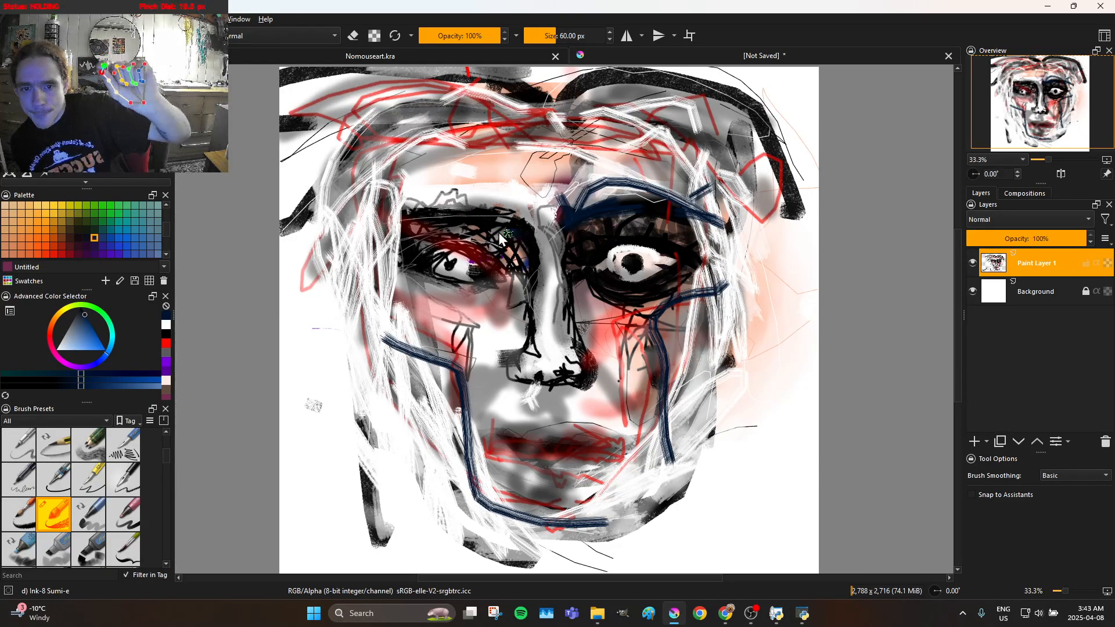
Paint bold navy strokes down the left side of the face, along the jaw, up the right side and across the hairline
mouse_move(408, 192)
mouse_down()
mouse_move(419, 192)
mouse_move(386, 349)
mouse_move(370, 365)
mouse_move(346, 272)
mouse_move(364, 191)
mouse_move(381, 197)
mouse_move(390, 334)
mouse_move(406, 342)
mouse_move(400, 117)
mouse_move(389, 444)
mouse_move(407, 301)
mouse_move(377, 207)
mouse_move(413, 439)
mouse_move(432, 473)
mouse_move(407, 371)
mouse_move(498, 483)
mouse_up()
mouse_move(452, 411)
mouse_down()
mouse_move(422, 332)
mouse_move(494, 527)
mouse_move(490, 491)
mouse_move(554, 514)
mouse_move(564, 500)
mouse_move(600, 523)
mouse_move(557, 539)
mouse_move(611, 513)
mouse_move(567, 506)
mouse_move(651, 503)
mouse_move(693, 477)
mouse_move(609, 489)
mouse_move(691, 367)
mouse_move(654, 444)
mouse_move(682, 389)
mouse_move(690, 324)
mouse_move(666, 422)
mouse_move(665, 398)
mouse_up()
mouse_move(649, 328)
mouse_down()
mouse_move(752, 309)
mouse_move(736, 293)
mouse_move(705, 158)
mouse_move(733, 308)
mouse_move(713, 198)
mouse_move(641, 115)
mouse_move(470, 122)
mouse_move(572, 73)
mouse_move(724, 59)
mouse_move(875, 200)
mouse_up()
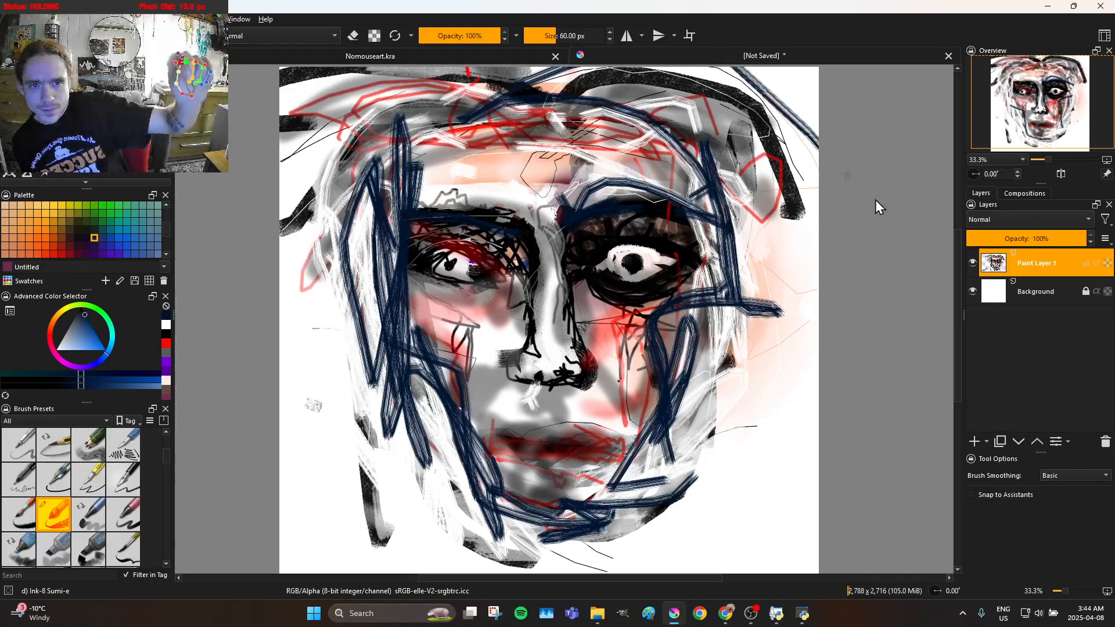
mouse_move(799, 152)
mouse_down()
mouse_move(699, 137)
mouse_move(592, 147)
mouse_move(496, 113)
mouse_up()
mouse_move(402, 124)
mouse_down()
mouse_move(308, 160)
mouse_move(387, 125)
mouse_move(598, 127)
mouse_move(655, 140)
mouse_move(498, 103)
mouse_up()
mouse_move(390, 139)
mouse_down()
mouse_move(356, 225)
mouse_move(357, 207)
mouse_move(402, 170)
mouse_move(443, 156)
mouse_up()
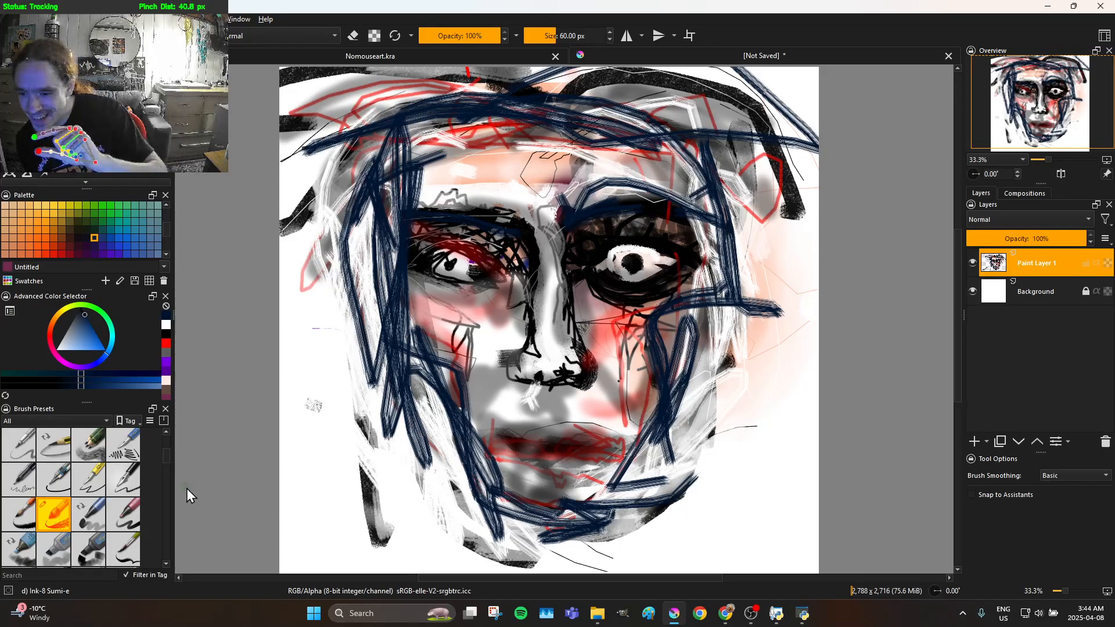
Switch to the Ink-4 Pen Rough brush preset at 7 px and change the painting colour to bright red
click(130, 469)
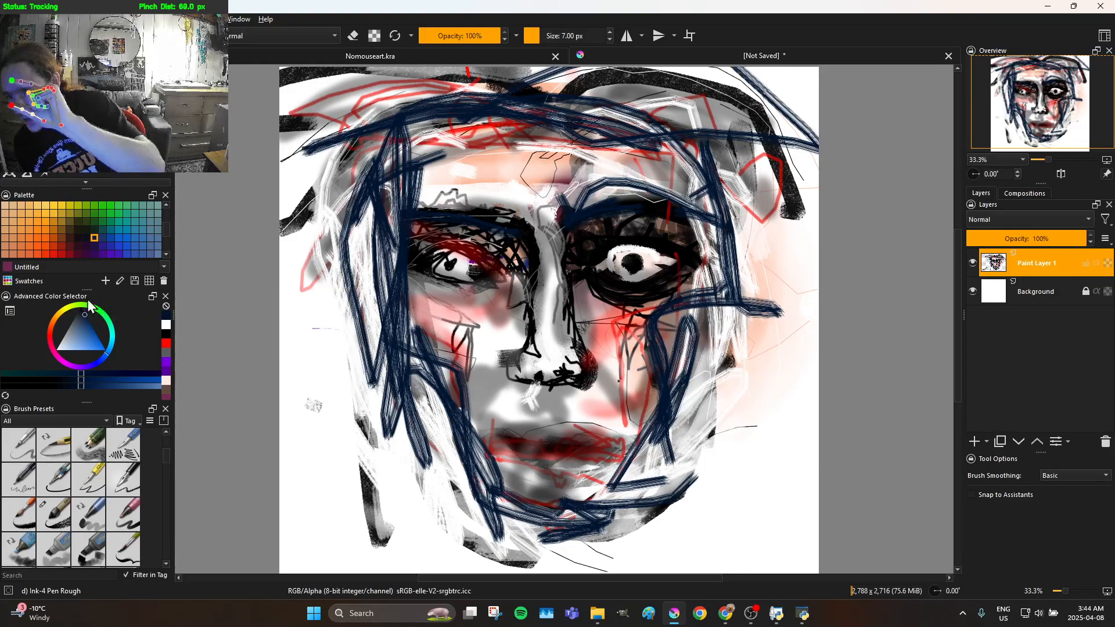
drag(97, 343, 102, 288)
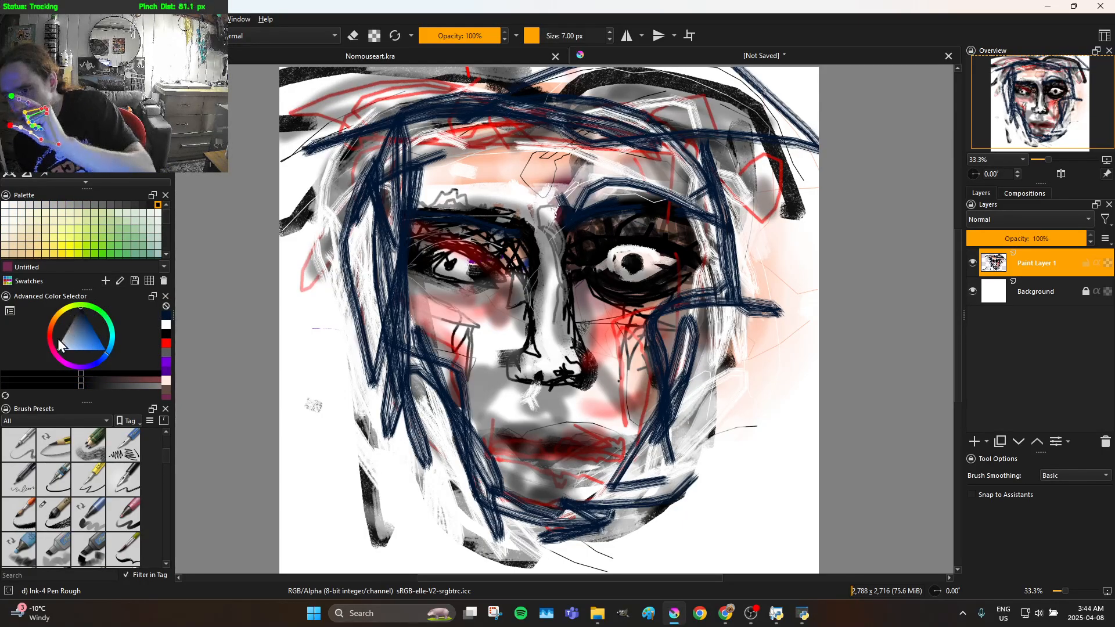
drag(45, 360, 54, 340)
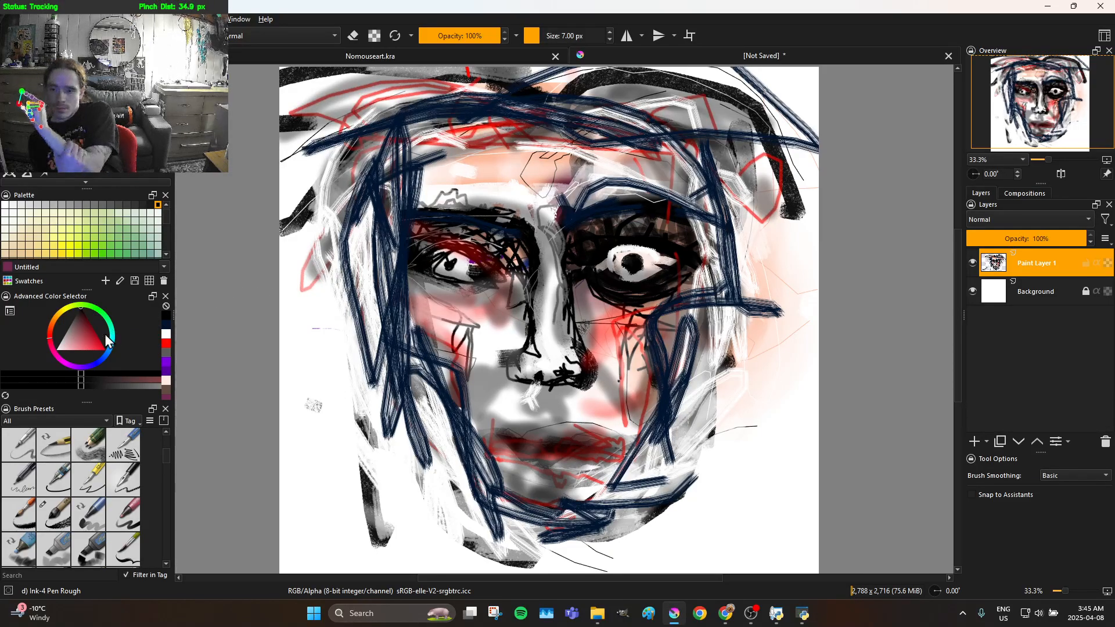
drag(89, 339, 139, 348)
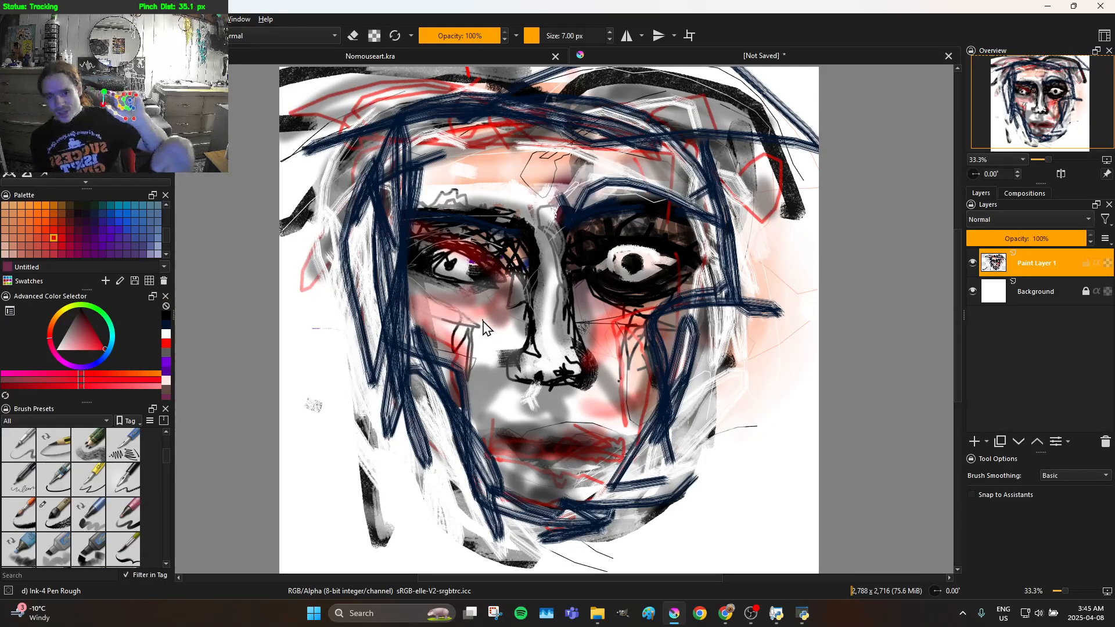
Draw thin red lines across the left cheek, down around the chin and up to the right cheek
drag(483, 324, 471, 326)
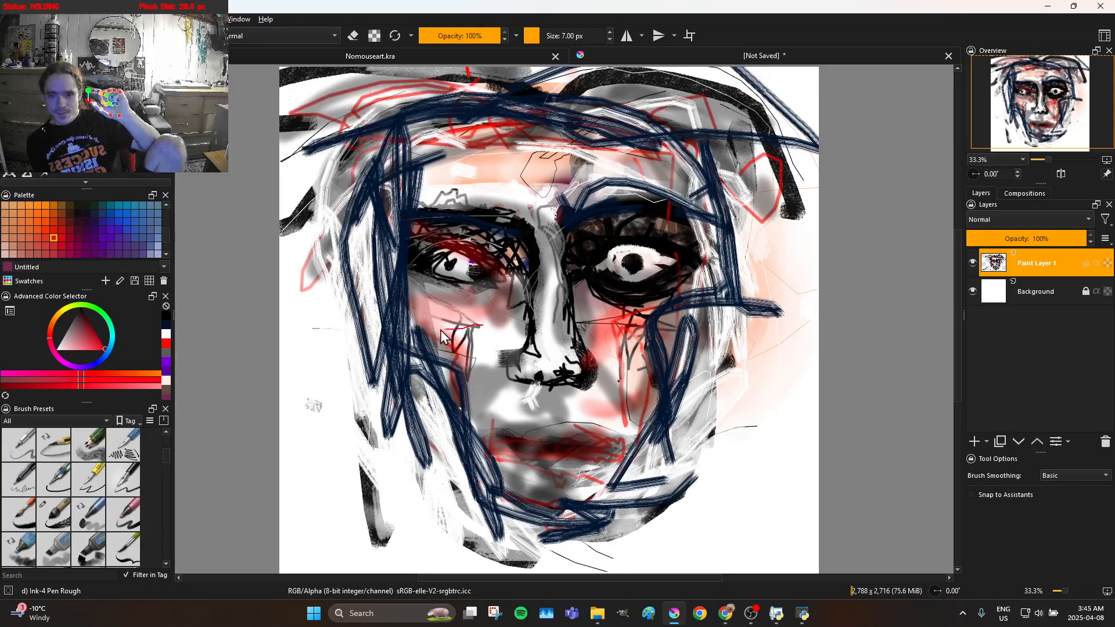
drag(423, 328, 459, 352)
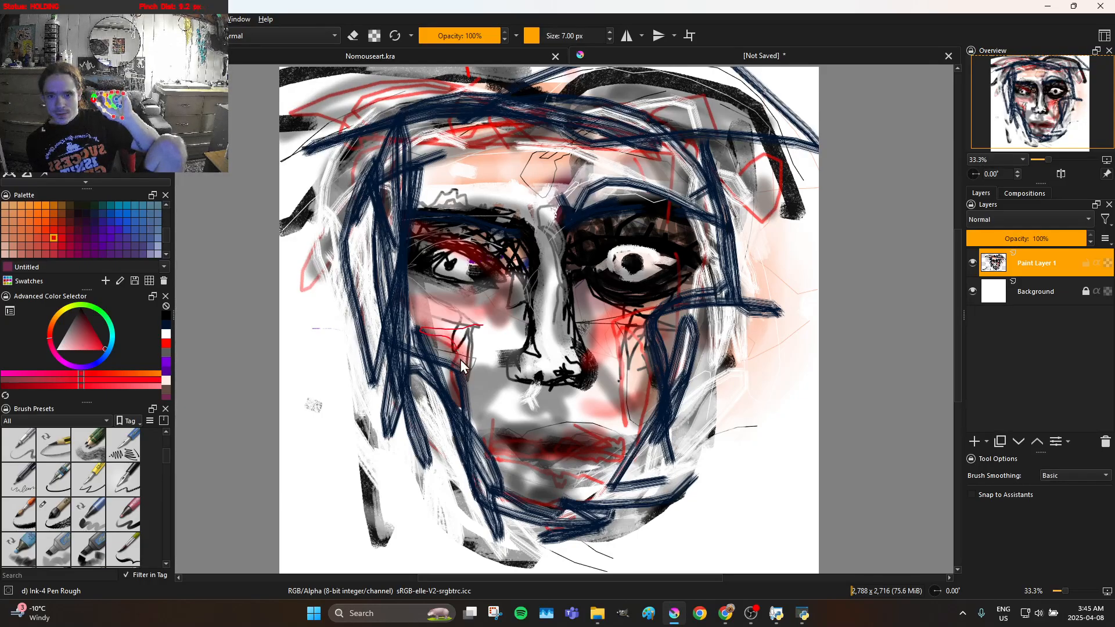
drag(472, 410, 492, 455)
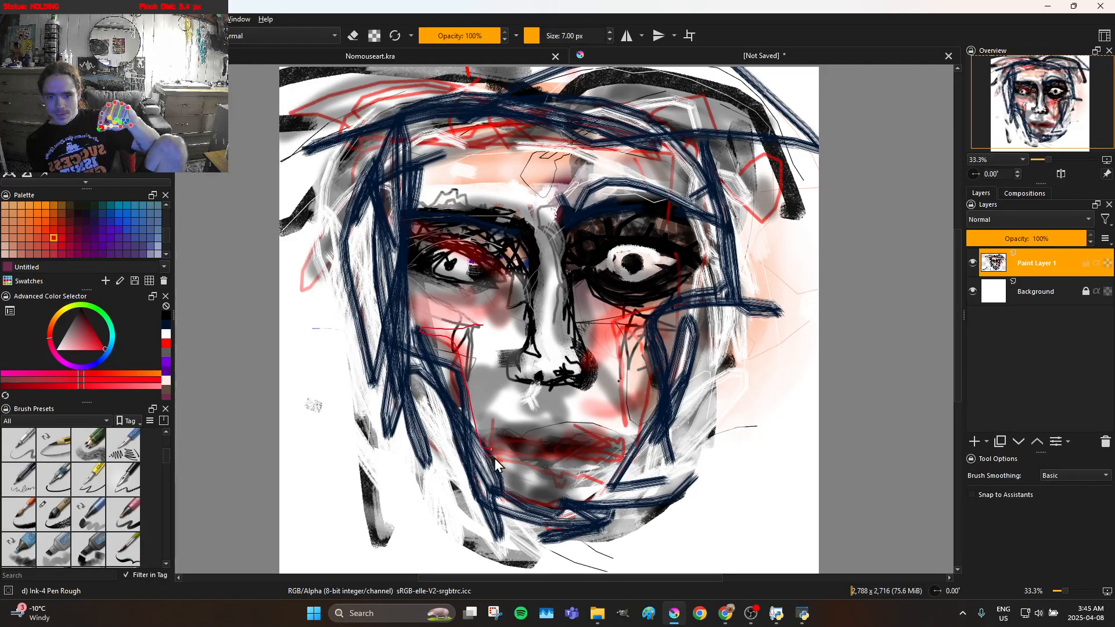
mouse_move(531, 492)
mouse_down()
mouse_move(558, 499)
mouse_move(621, 479)
mouse_move(657, 376)
mouse_move(654, 311)
mouse_up()
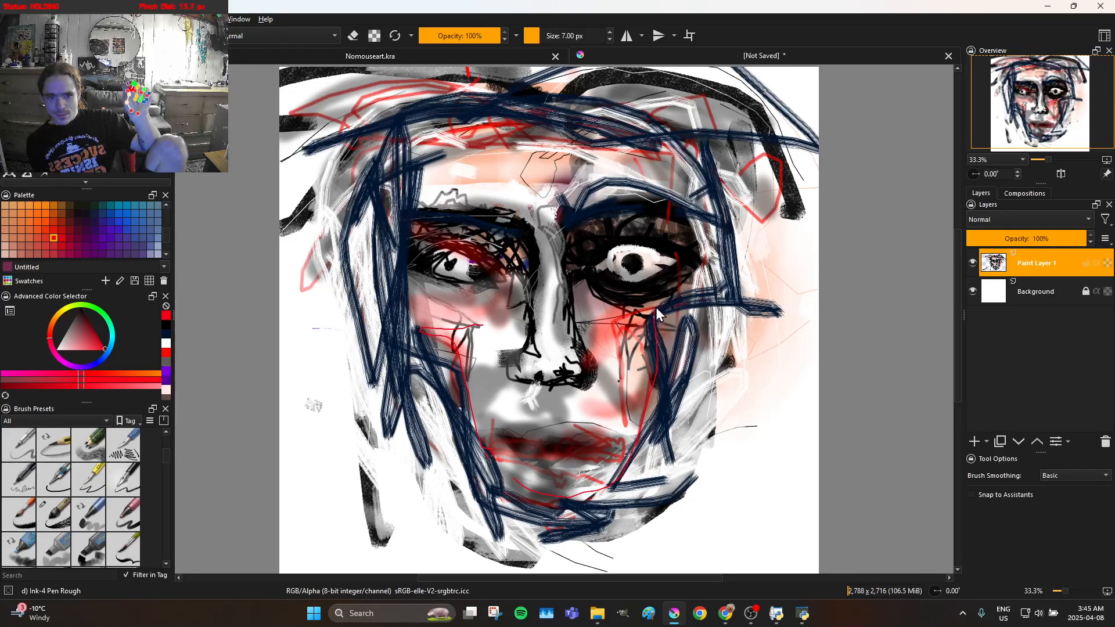
Draw thin red lines beside the right eye, over the right brow and through the hair at the upper right
mouse_move(714, 290)
mouse_down()
mouse_move(706, 295)
mouse_move(696, 244)
mouse_up()
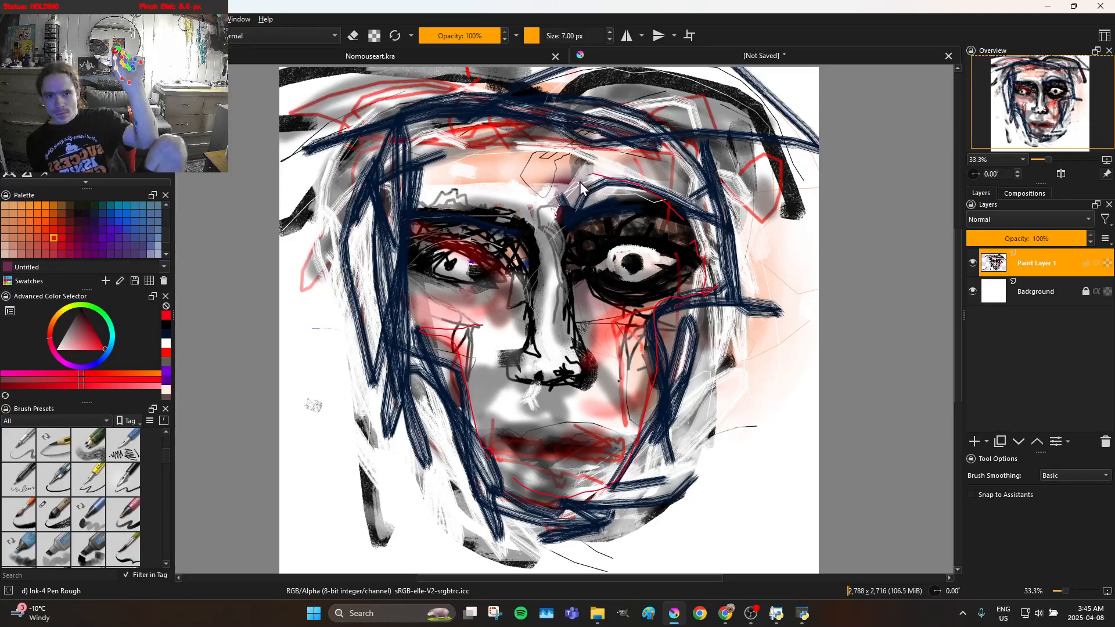
mouse_move(580, 182)
mouse_down()
mouse_move(654, 181)
mouse_move(610, 168)
mouse_up()
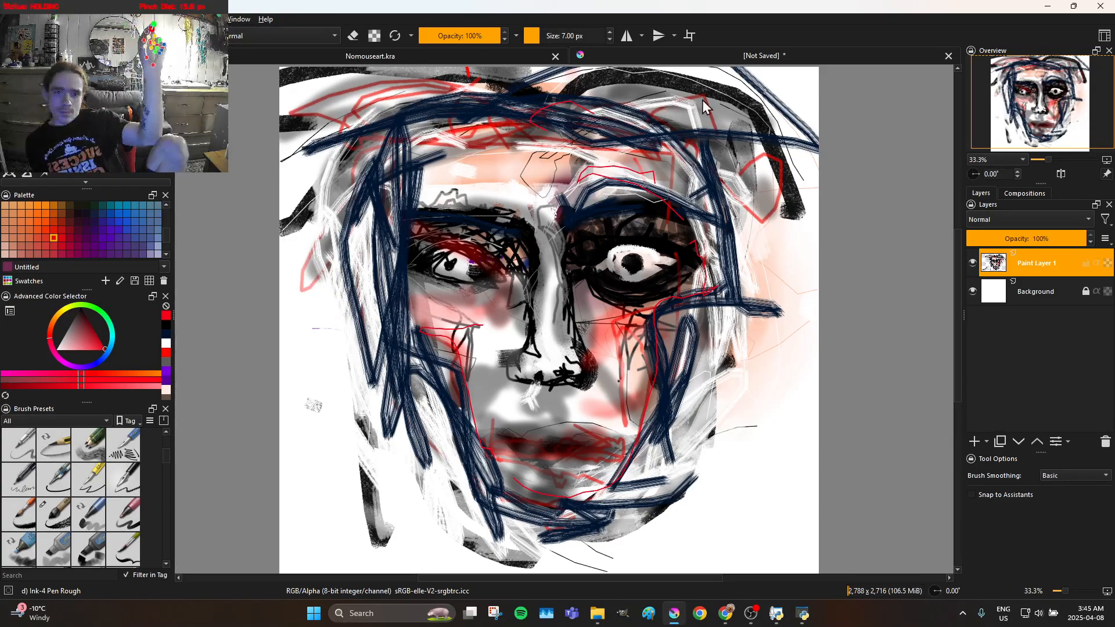
drag(713, 98, 572, 142)
mouse_move(746, 135)
mouse_down()
mouse_move(791, 155)
mouse_move(784, 169)
mouse_up()
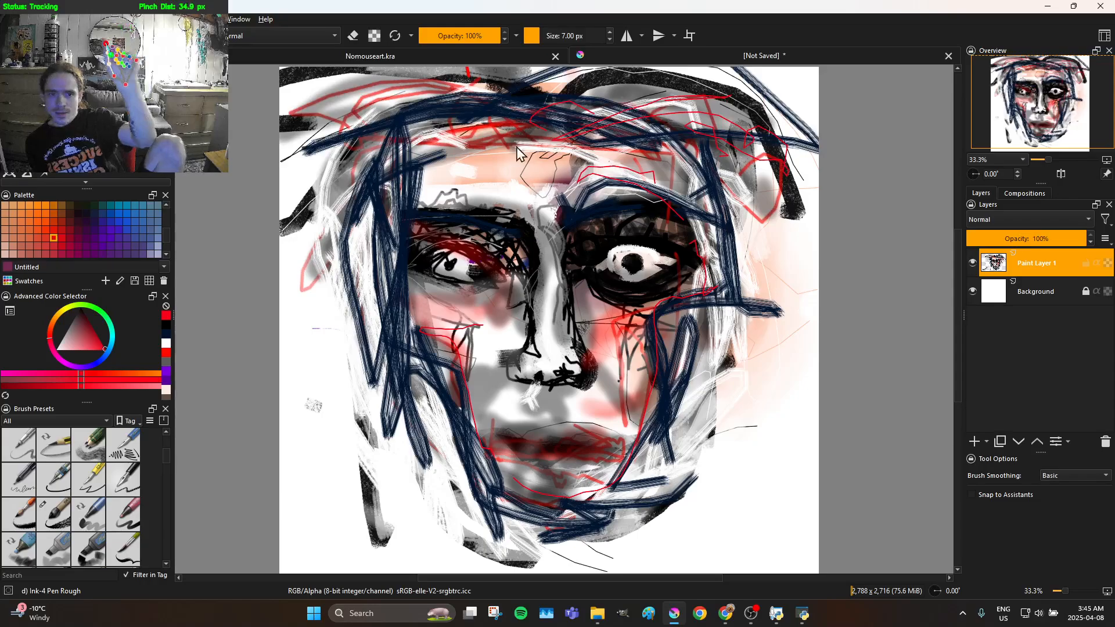
Draw thin red lines through the upper-left hair and forehead and sketch around the left brow and eye
mouse_move(333, 112)
mouse_down()
mouse_move(448, 99)
mouse_move(591, 131)
mouse_up()
mouse_move(392, 108)
mouse_down()
mouse_move(355, 118)
mouse_move(353, 134)
mouse_move(333, 132)
mouse_move(380, 152)
mouse_up()
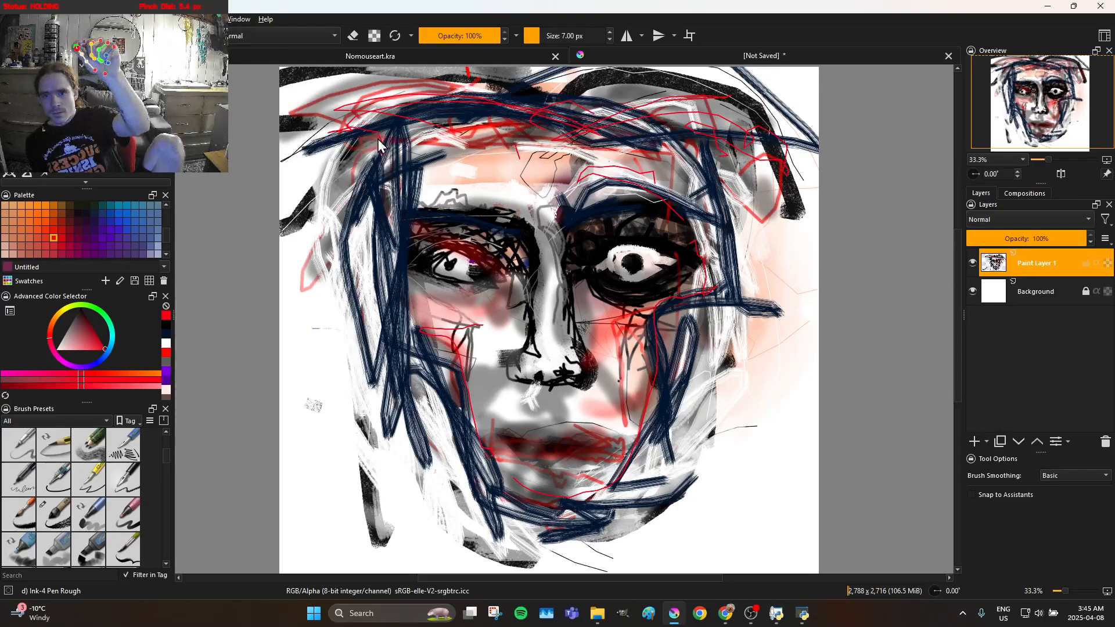
mouse_move(462, 85)
mouse_down()
mouse_move(417, 102)
mouse_move(346, 178)
mouse_move(415, 147)
mouse_move(401, 145)
mouse_move(390, 121)
mouse_move(341, 156)
mouse_move(317, 159)
mouse_move(316, 145)
mouse_move(365, 111)
mouse_move(427, 114)
mouse_move(506, 142)
mouse_move(425, 105)
mouse_move(362, 135)
mouse_move(321, 203)
mouse_move(389, 163)
mouse_move(407, 185)
mouse_move(413, 274)
mouse_up()
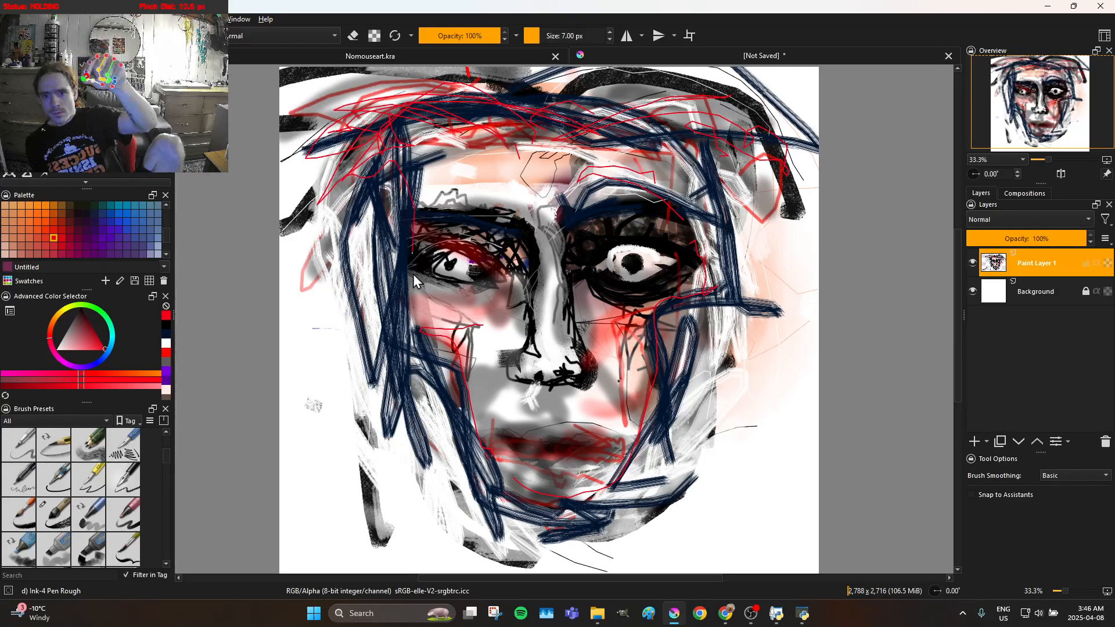
mouse_move(493, 231)
mouse_down()
mouse_move(524, 245)
mouse_move(490, 201)
mouse_move(444, 198)
mouse_move(394, 228)
mouse_move(403, 216)
mouse_move(438, 238)
mouse_up()
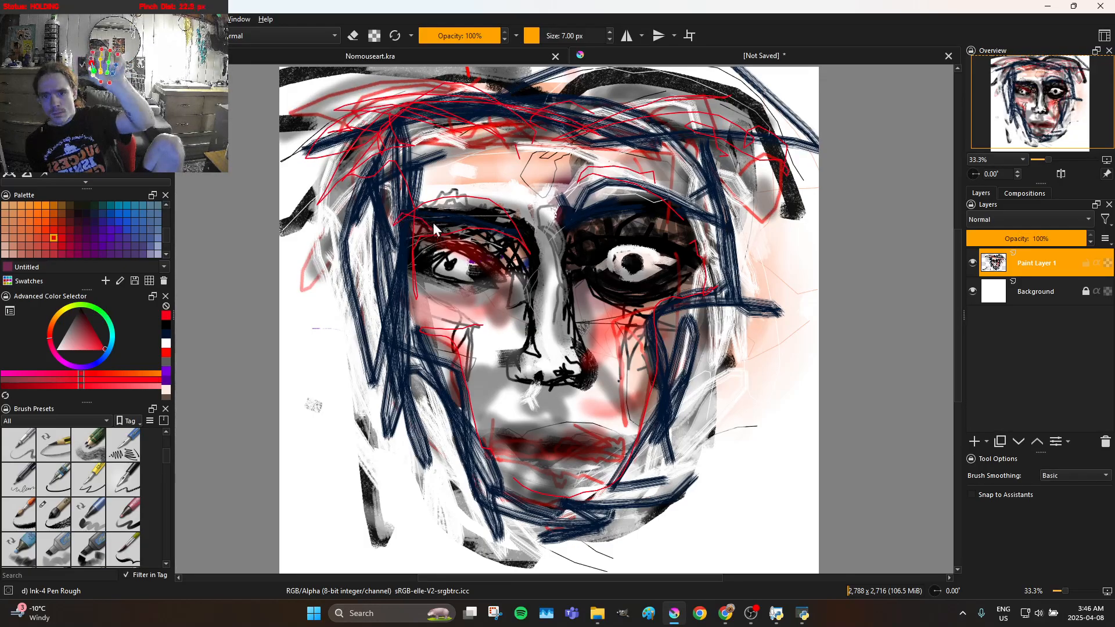
mouse_move(430, 184)
mouse_down()
mouse_move(455, 170)
mouse_move(479, 209)
mouse_move(490, 191)
mouse_move(487, 217)
mouse_move(505, 201)
mouse_move(500, 229)
mouse_move(516, 210)
mouse_move(500, 273)
mouse_move(453, 272)
mouse_move(418, 232)
mouse_move(448, 264)
mouse_up()
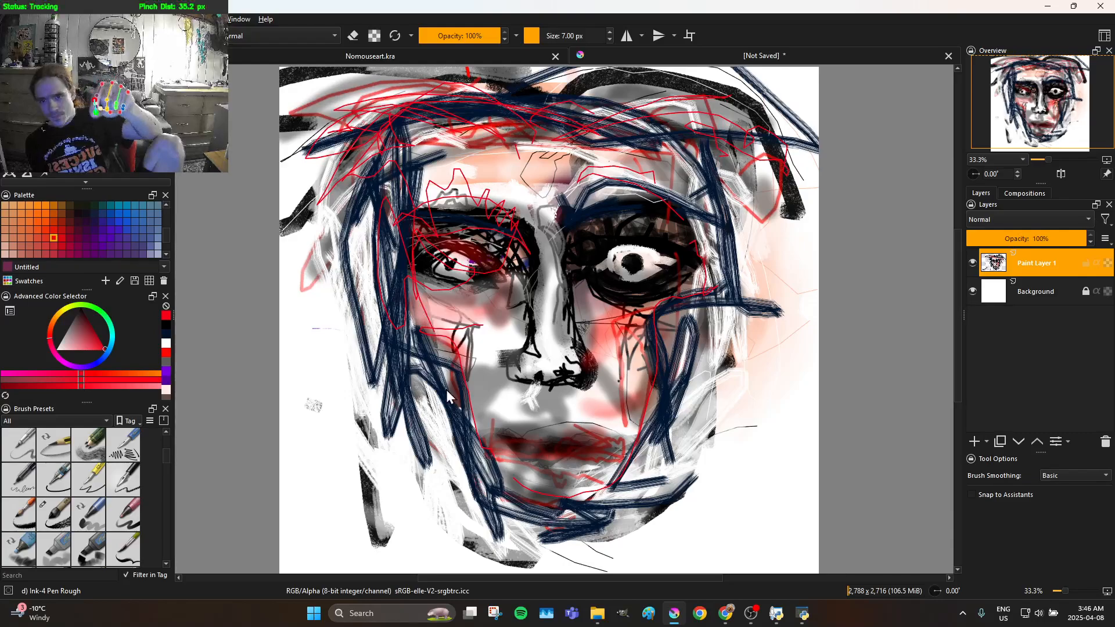
Draw thin red lines down the left jaw and over the lips, undo the last lip stroke and start redrawing it
mouse_move(460, 393)
mouse_down()
mouse_move(481, 459)
mouse_move(447, 353)
mouse_move(471, 438)
mouse_up()
mouse_move(546, 483)
mouse_down()
mouse_move(605, 490)
mouse_move(536, 461)
mouse_move(505, 439)
mouse_move(499, 412)
mouse_up()
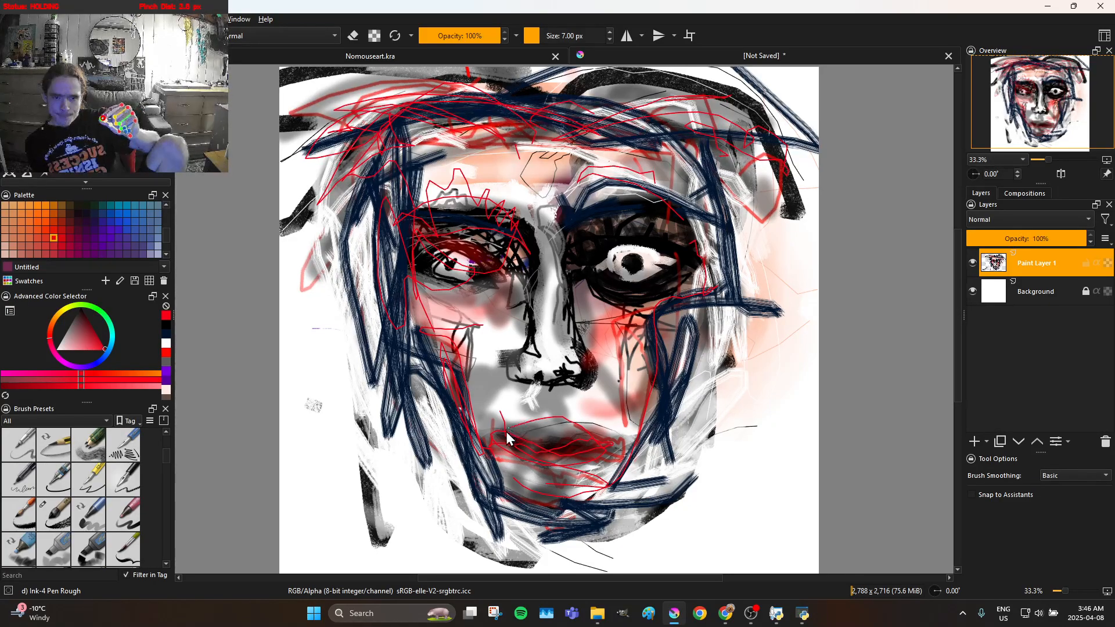
key(ctrl+z)
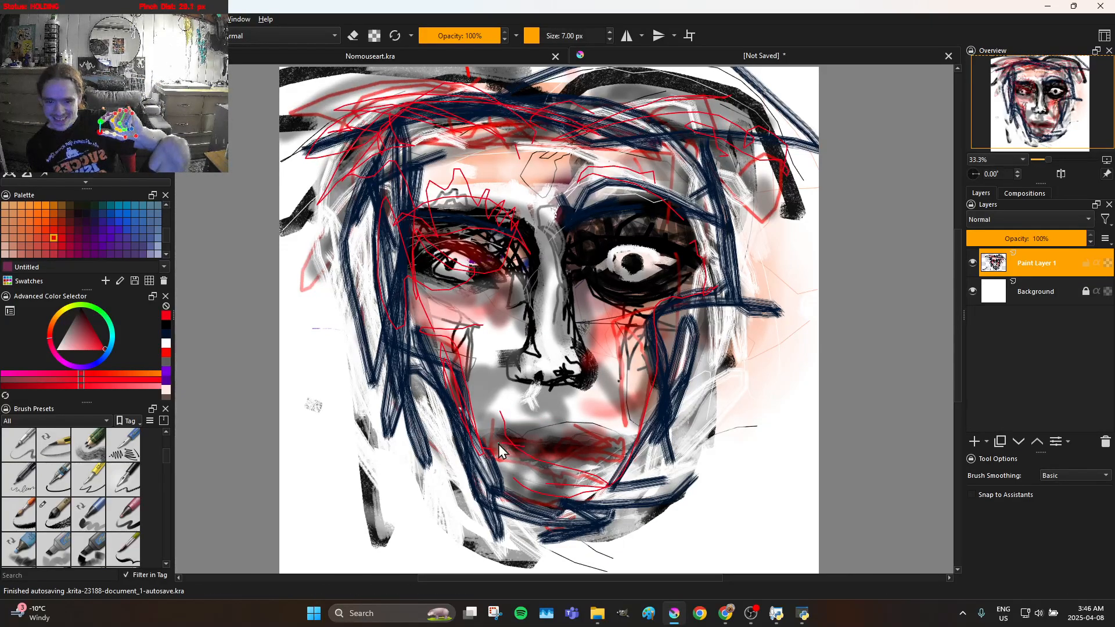
drag(507, 444, 549, 450)
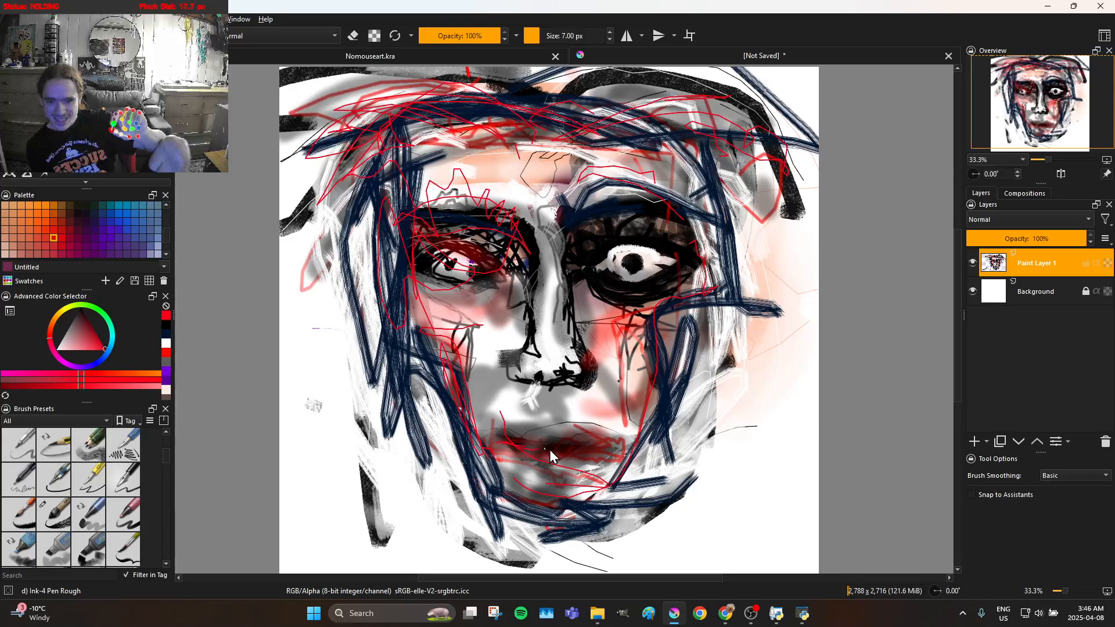
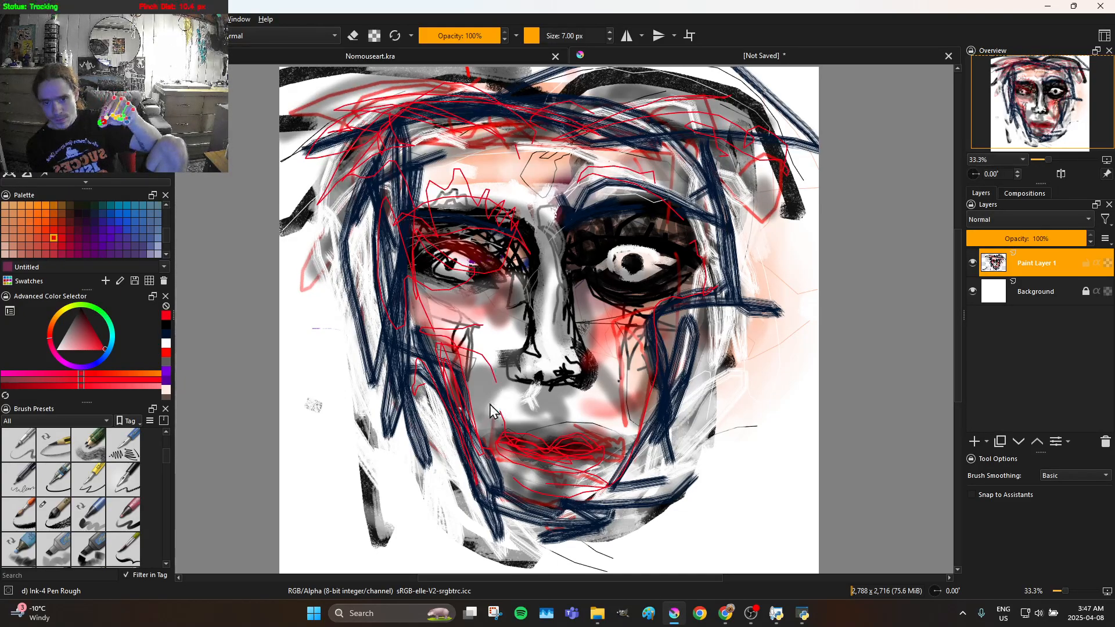
Draw a thin red line across the left cheek below the eye, and close the Nomouseart.kra document
mouse_move(471, 348)
mouse_down()
mouse_move(439, 315)
mouse_move(497, 331)
mouse_move(526, 320)
mouse_move(534, 299)
mouse_up()
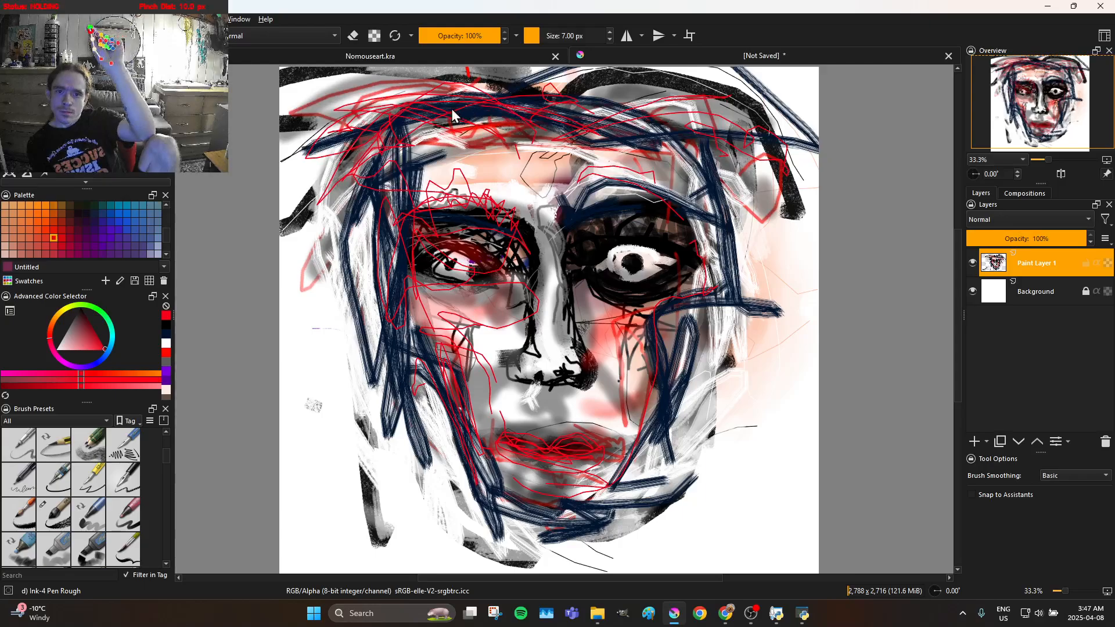
mouse_move(533, 111)
mouse_down()
mouse_move(526, 123)
mouse_move(523, 58)
mouse_up()
click(523, 58)
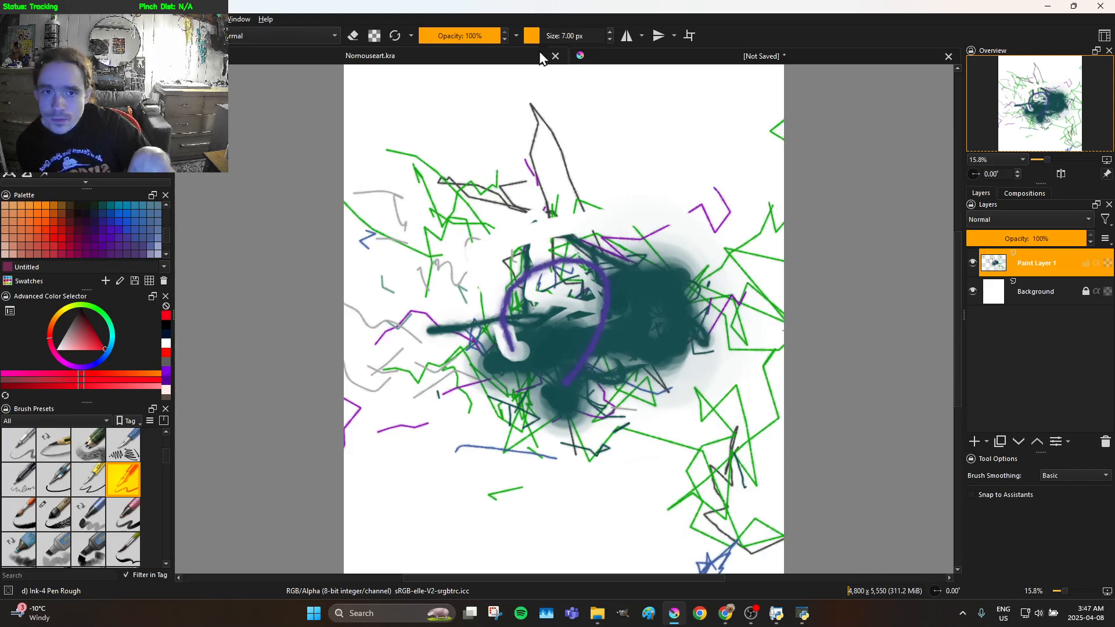
click(555, 56)
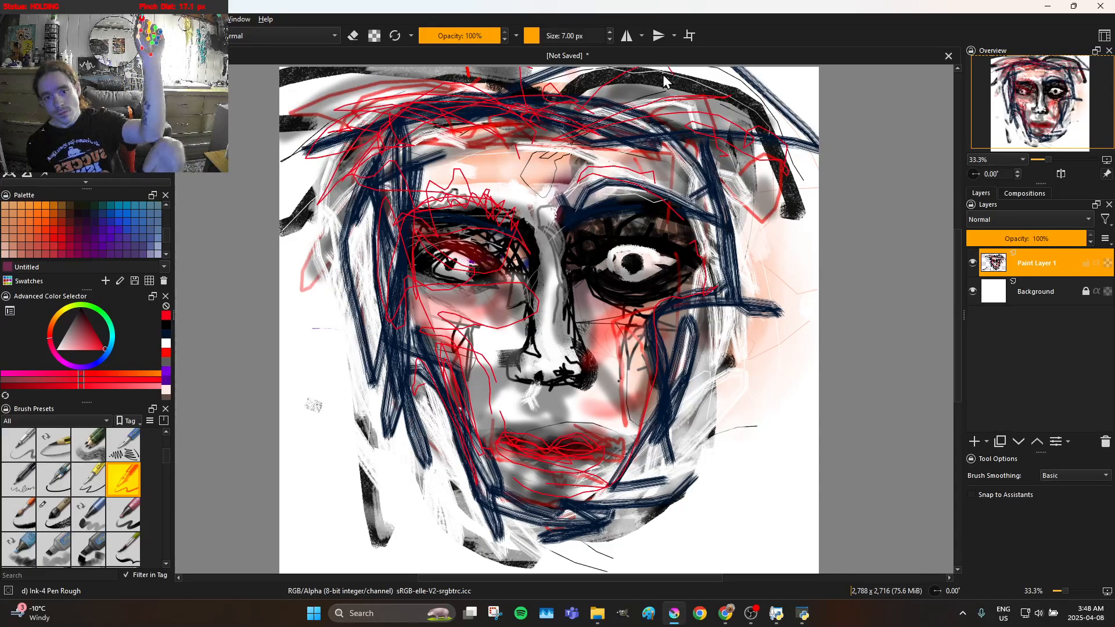
Draw thin red lines through the upper-right hair, around the right eye and down the right cheek to the jaw
mouse_move(618, 93)
mouse_down()
mouse_move(575, 108)
mouse_move(675, 99)
mouse_move(801, 139)
mouse_move(733, 135)
mouse_up()
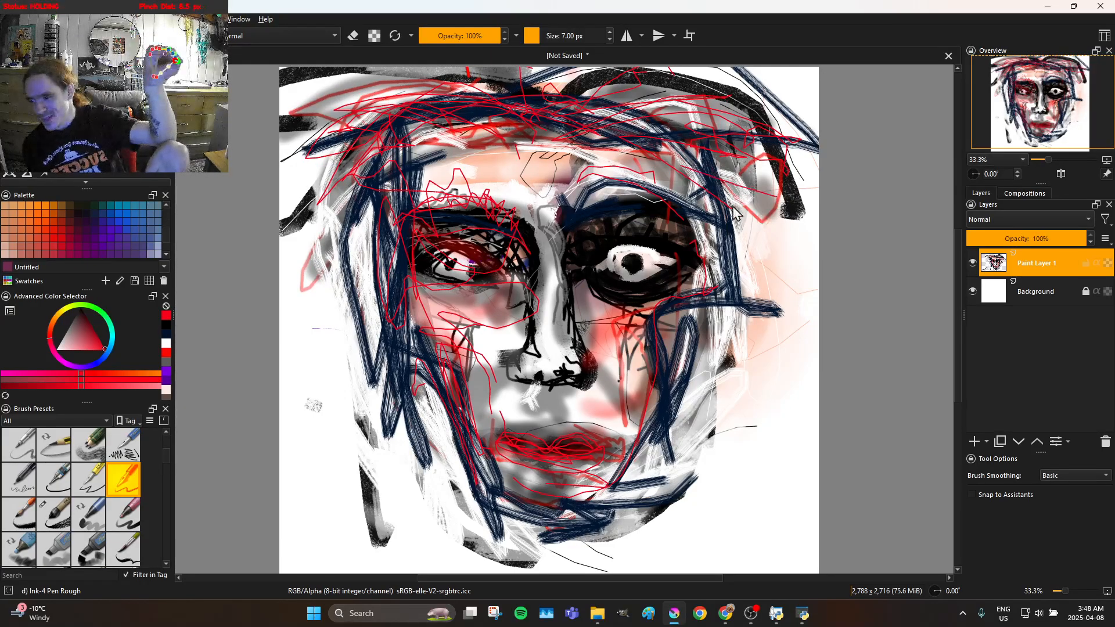
drag(796, 217, 842, 234)
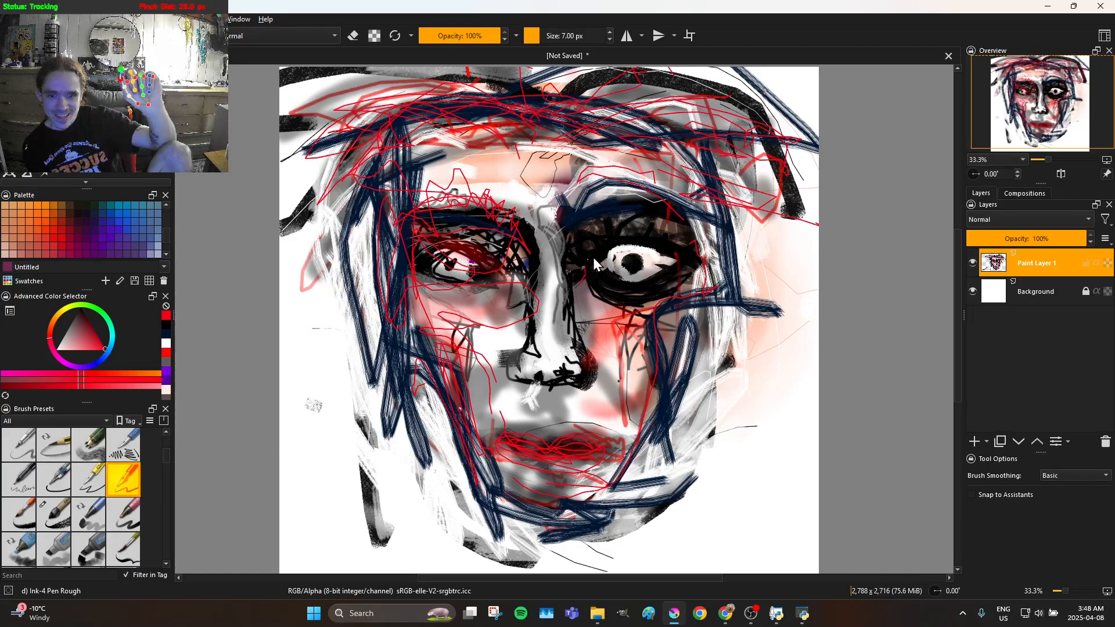
mouse_move(598, 244)
mouse_down()
mouse_move(674, 216)
mouse_move(718, 229)
mouse_move(753, 278)
mouse_up()
mouse_move(627, 243)
mouse_down()
mouse_move(614, 241)
mouse_move(710, 264)
mouse_up()
mouse_move(699, 351)
mouse_down()
mouse_move(691, 383)
mouse_move(714, 350)
mouse_move(704, 333)
mouse_move(634, 387)
mouse_move(622, 359)
mouse_move(631, 314)
mouse_move(631, 463)
mouse_move(679, 419)
mouse_move(701, 366)
mouse_move(709, 266)
mouse_move(699, 335)
mouse_move(631, 452)
mouse_move(590, 483)
mouse_up()
mouse_move(680, 422)
mouse_down()
mouse_move(715, 327)
mouse_move(696, 311)
mouse_up()
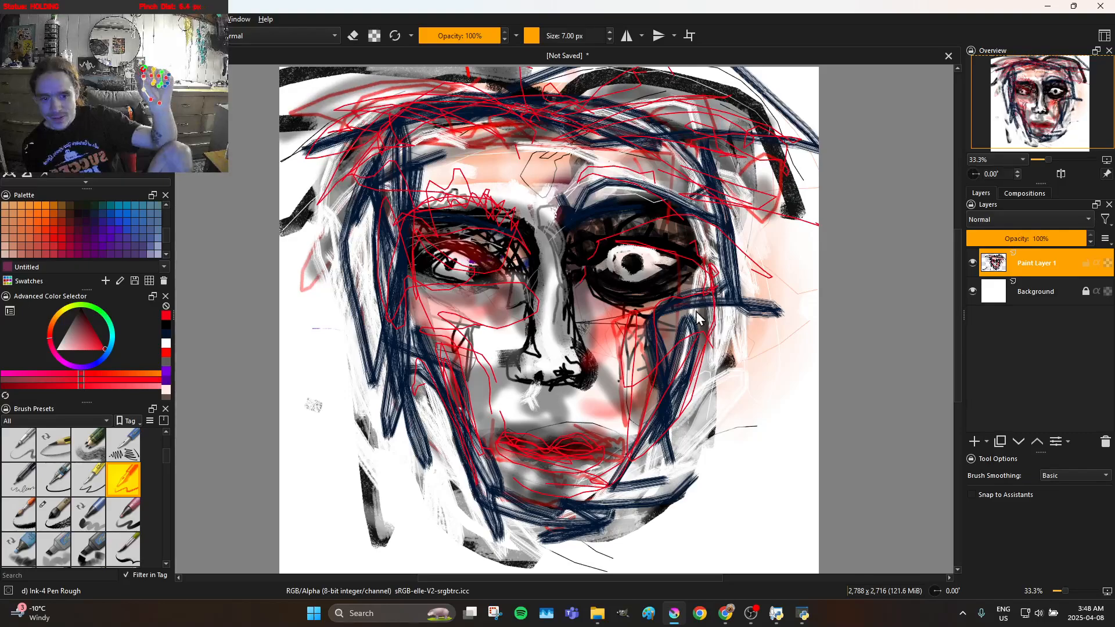
Draw thin red lines over the lower-right jaw, up the right cheek, around the right eye and across the forehead
drag(657, 406, 600, 501)
mouse_move(670, 445)
mouse_down()
mouse_move(678, 426)
mouse_move(596, 479)
mouse_up()
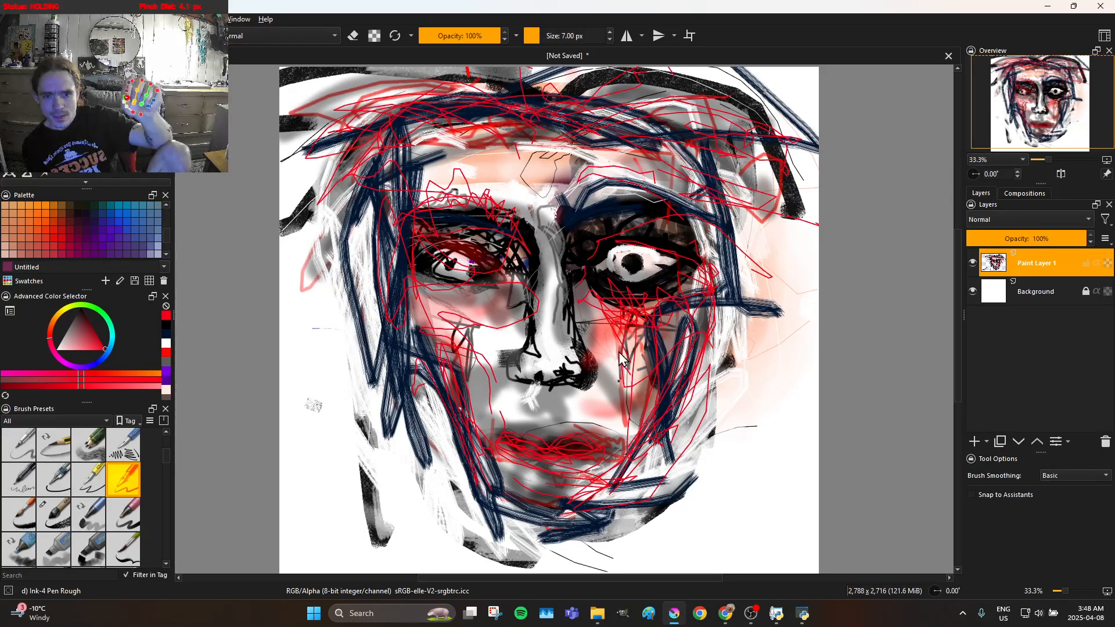
mouse_move(607, 375)
mouse_down()
mouse_move(606, 337)
mouse_move(599, 419)
mouse_move(621, 364)
mouse_move(646, 432)
mouse_move(724, 361)
mouse_move(732, 293)
mouse_move(711, 249)
mouse_move(736, 235)
mouse_move(760, 288)
mouse_move(763, 256)
mouse_move(748, 267)
mouse_move(732, 331)
mouse_move(713, 296)
mouse_move(736, 276)
mouse_up()
mouse_move(734, 322)
mouse_down()
mouse_move(719, 252)
mouse_move(667, 218)
mouse_move(676, 254)
mouse_move(575, 238)
mouse_up()
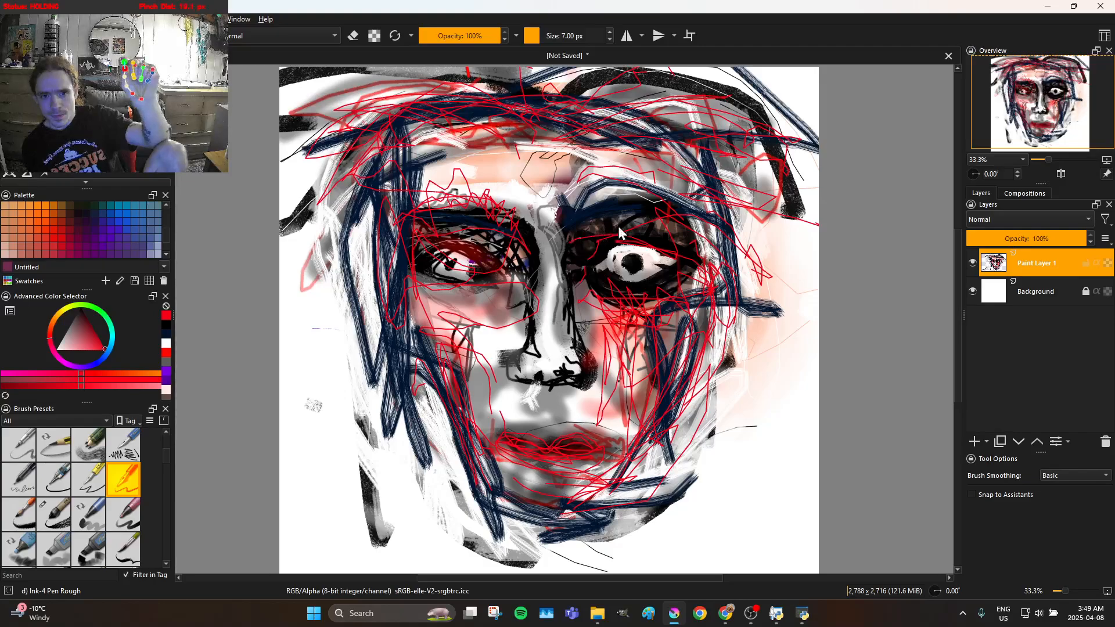
mouse_move(694, 255)
mouse_down()
mouse_move(603, 174)
mouse_move(684, 153)
mouse_move(416, 183)
mouse_move(532, 177)
mouse_move(441, 162)
mouse_move(728, 154)
mouse_move(540, 155)
mouse_move(506, 149)
mouse_up()
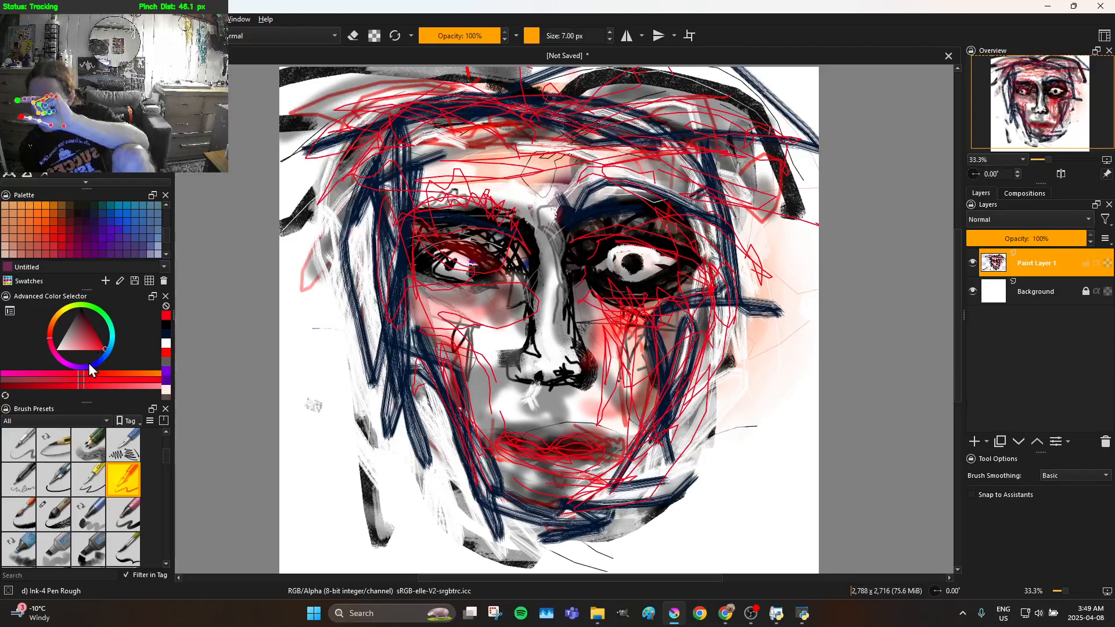
Choose a dark purple and sketch thin lines around and below the left eye
mouse_move(71, 365)
mouse_down()
mouse_move(92, 361)
mouse_move(103, 318)
mouse_move(73, 352)
mouse_move(91, 282)
mouse_up()
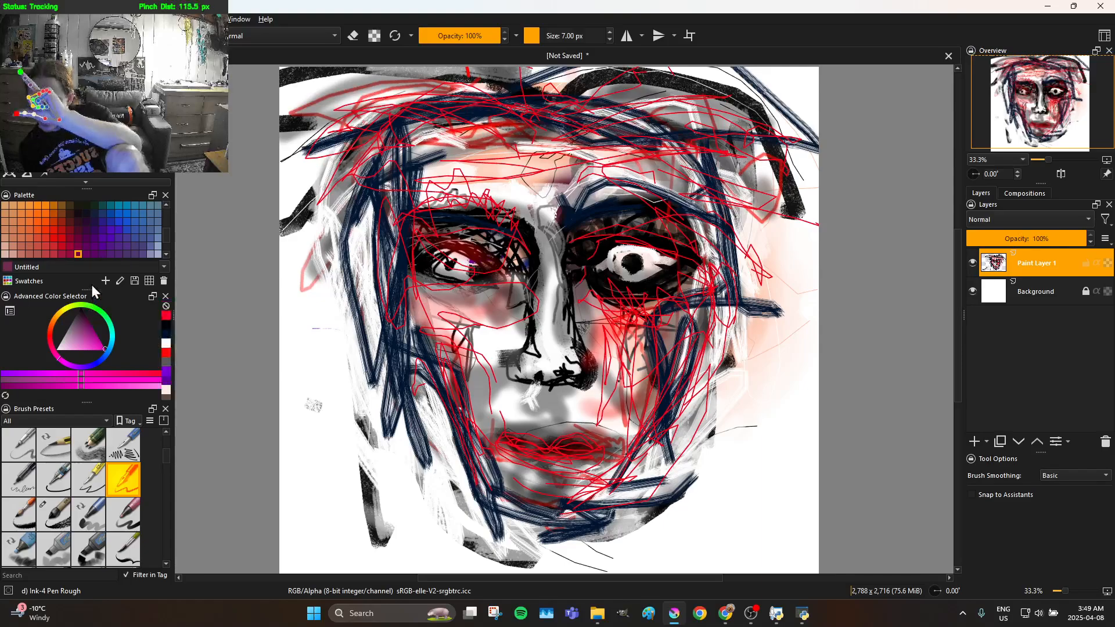
drag(83, 345, 102, 302)
mouse_move(86, 338)
mouse_down()
mouse_move(95, 321)
mouse_move(73, 333)
mouse_move(162, 330)
mouse_up()
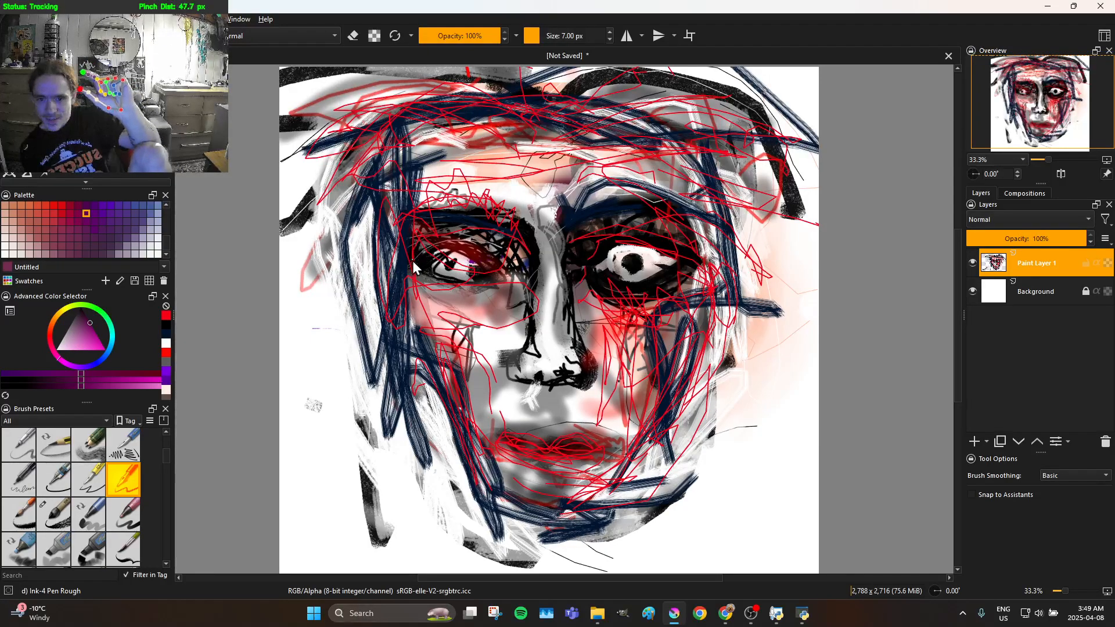
mouse_move(461, 260)
mouse_down()
mouse_move(452, 249)
mouse_move(440, 273)
mouse_up()
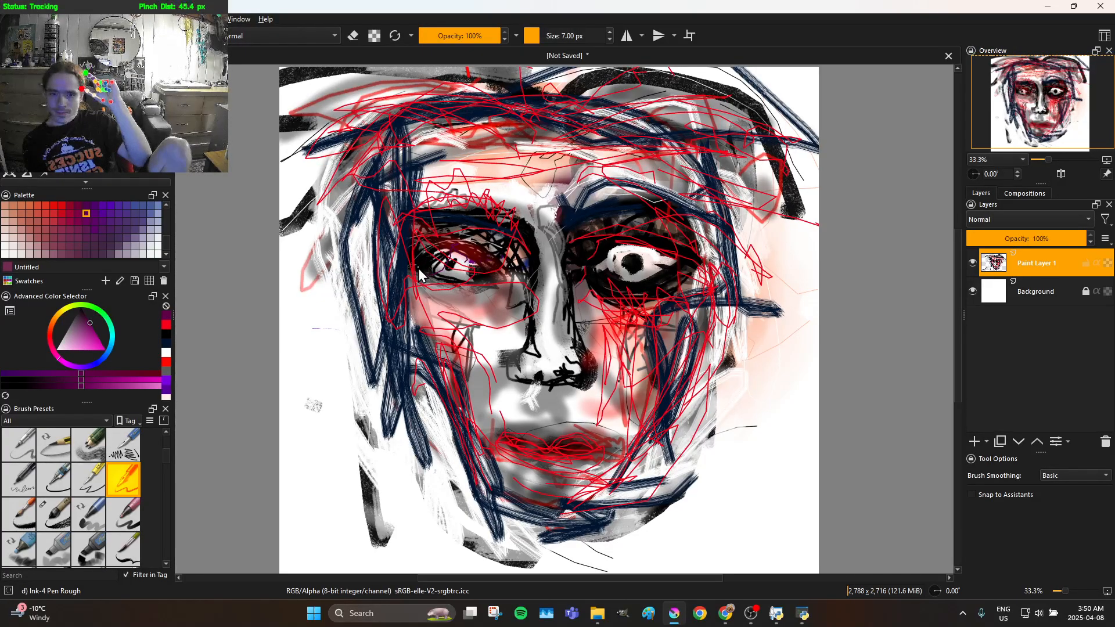
drag(425, 270, 452, 248)
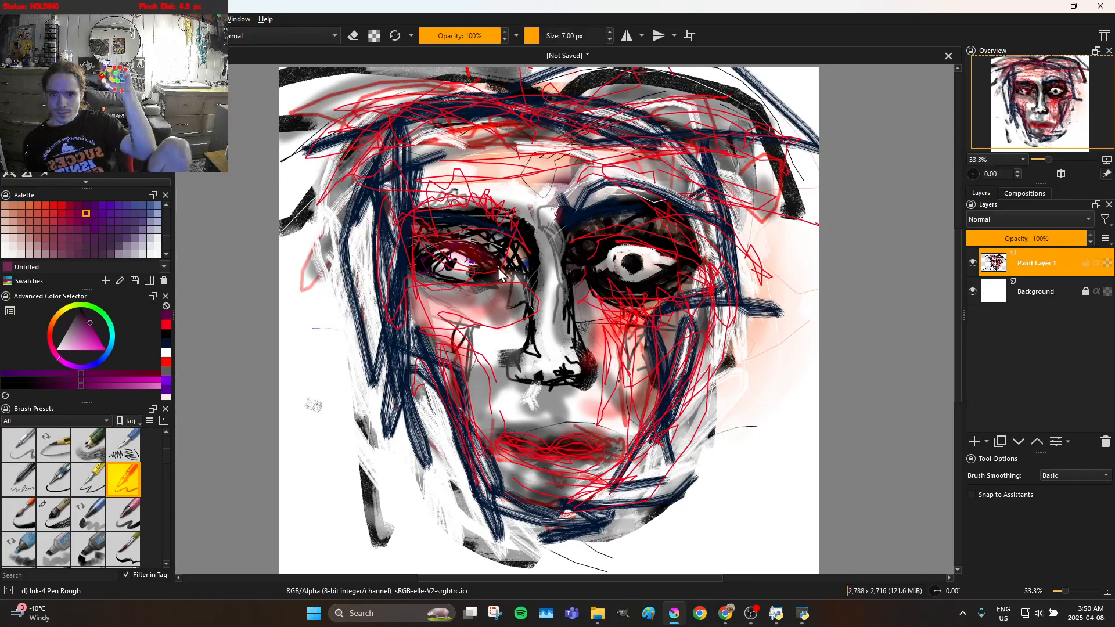
drag(464, 262, 432, 266)
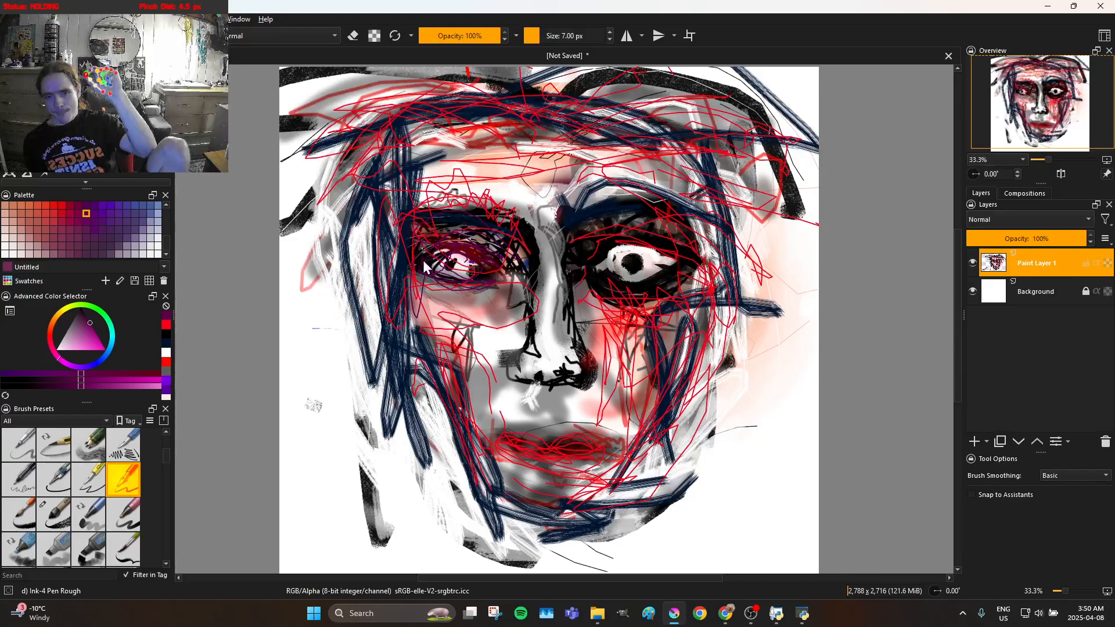
mouse_move(425, 319)
mouse_down()
mouse_move(438, 294)
mouse_move(449, 308)
mouse_move(459, 281)
mouse_up()
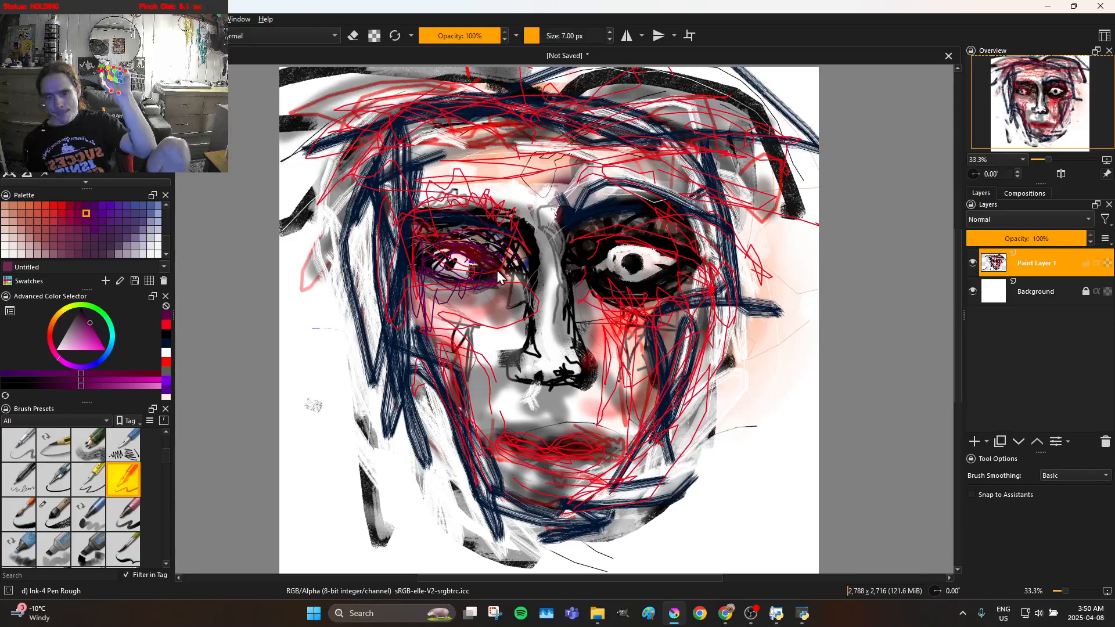
Draw thin purple lines around the nose and above the lip, up the nose bridge, around the right eye and over the lips
drag(494, 325, 500, 375)
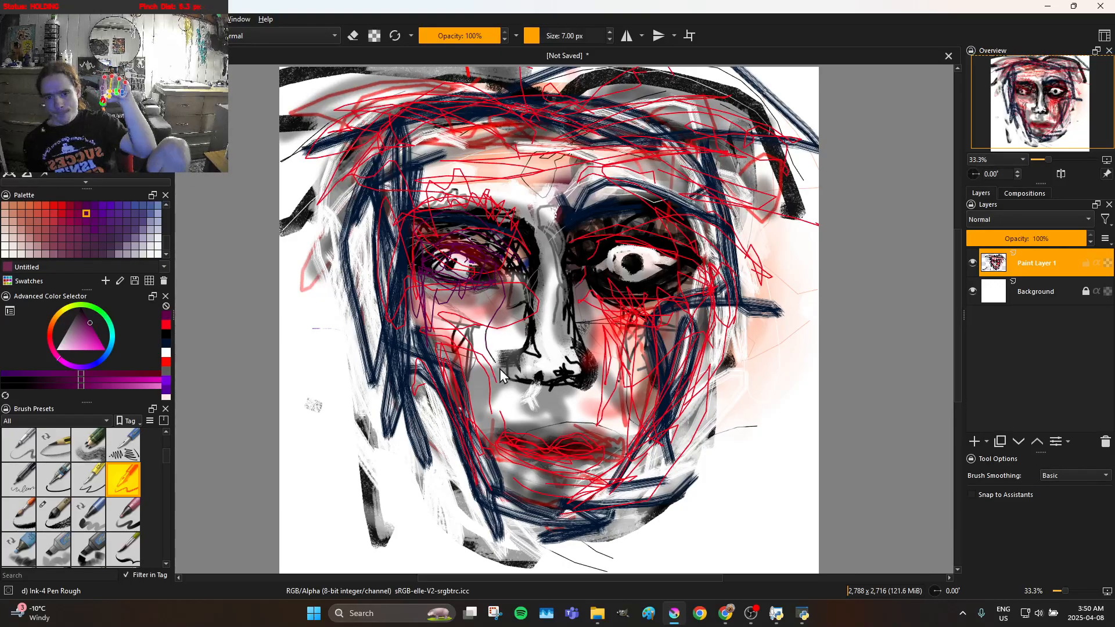
mouse_move(523, 335)
mouse_down()
mouse_move(490, 344)
mouse_move(510, 320)
mouse_move(510, 265)
mouse_move(527, 313)
mouse_move(506, 366)
mouse_move(554, 358)
mouse_move(561, 376)
mouse_move(511, 378)
mouse_move(505, 393)
mouse_move(554, 383)
mouse_move(516, 411)
mouse_move(559, 410)
mouse_move(544, 400)
mouse_move(524, 424)
mouse_move(522, 405)
mouse_move(520, 433)
mouse_move(523, 397)
mouse_move(549, 393)
mouse_move(559, 430)
mouse_move(551, 387)
mouse_up()
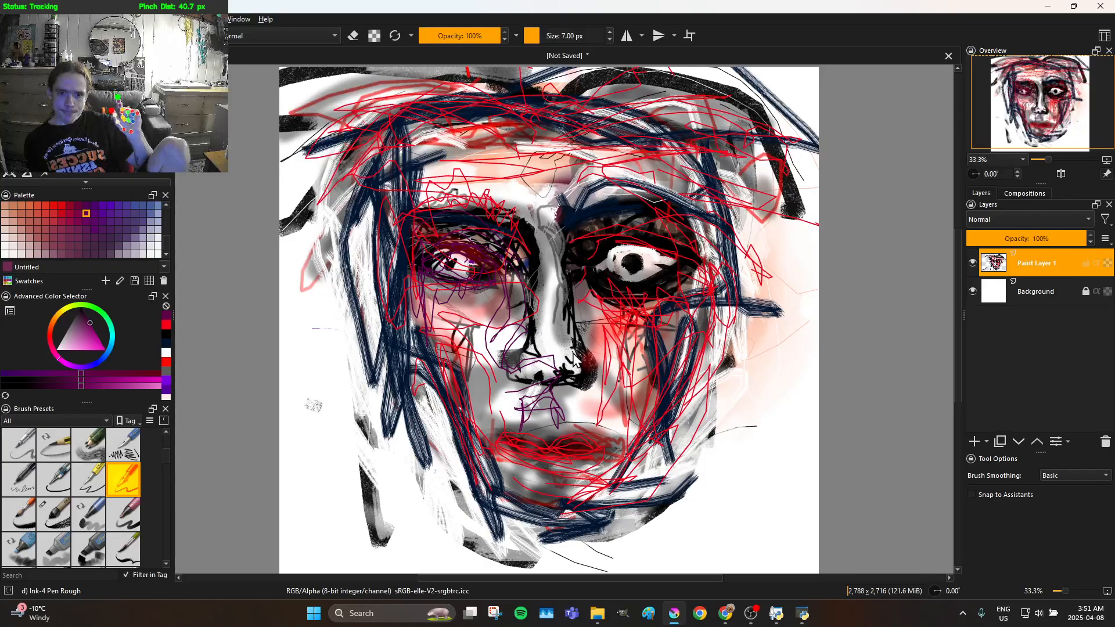
mouse_move(573, 358)
mouse_down()
mouse_move(558, 283)
mouse_move(592, 235)
mouse_up()
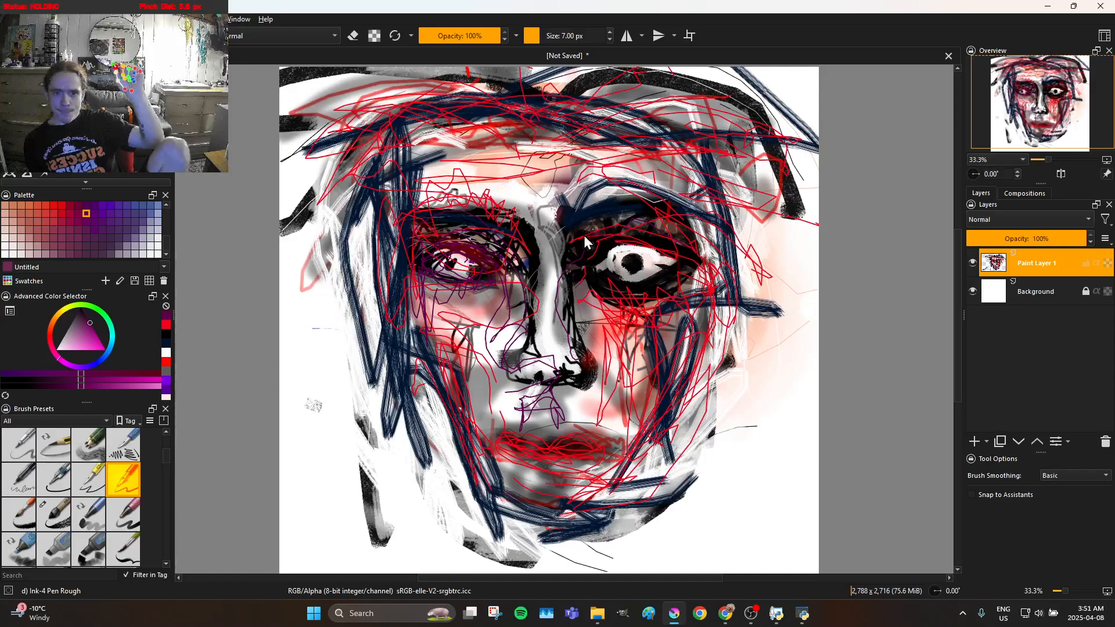
mouse_move(608, 243)
mouse_down()
mouse_move(659, 238)
mouse_move(712, 274)
mouse_move(621, 236)
mouse_move(598, 258)
mouse_move(619, 309)
mouse_move(656, 287)
mouse_move(658, 232)
mouse_move(666, 266)
mouse_up()
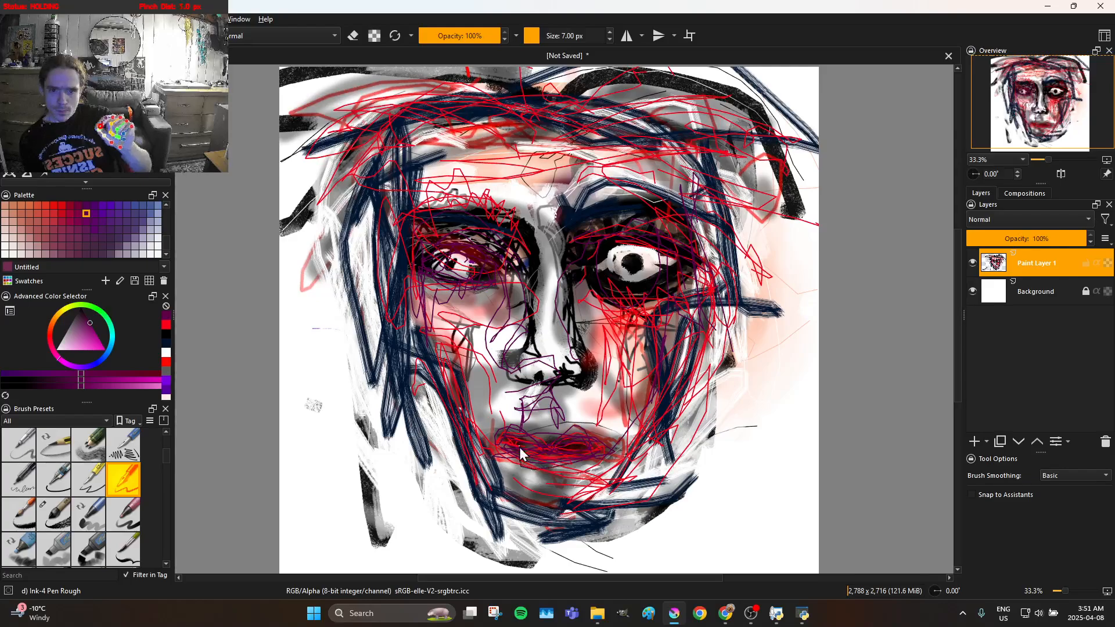
Draw thin purple lines over the left cheek, down the left jaw, across the chin and up the right jaw
mouse_move(494, 495)
mouse_down()
mouse_move(452, 433)
mouse_move(482, 484)
mouse_move(458, 451)
mouse_move(427, 358)
mouse_move(435, 331)
mouse_move(466, 445)
mouse_move(490, 410)
mouse_move(499, 323)
mouse_up()
mouse_move(469, 359)
mouse_down()
mouse_move(453, 341)
mouse_move(469, 407)
mouse_move(473, 365)
mouse_move(476, 421)
mouse_move(477, 386)
mouse_move(452, 333)
mouse_move(408, 308)
mouse_move(431, 321)
mouse_move(416, 338)
mouse_move(436, 362)
mouse_move(434, 384)
mouse_move(479, 417)
mouse_up()
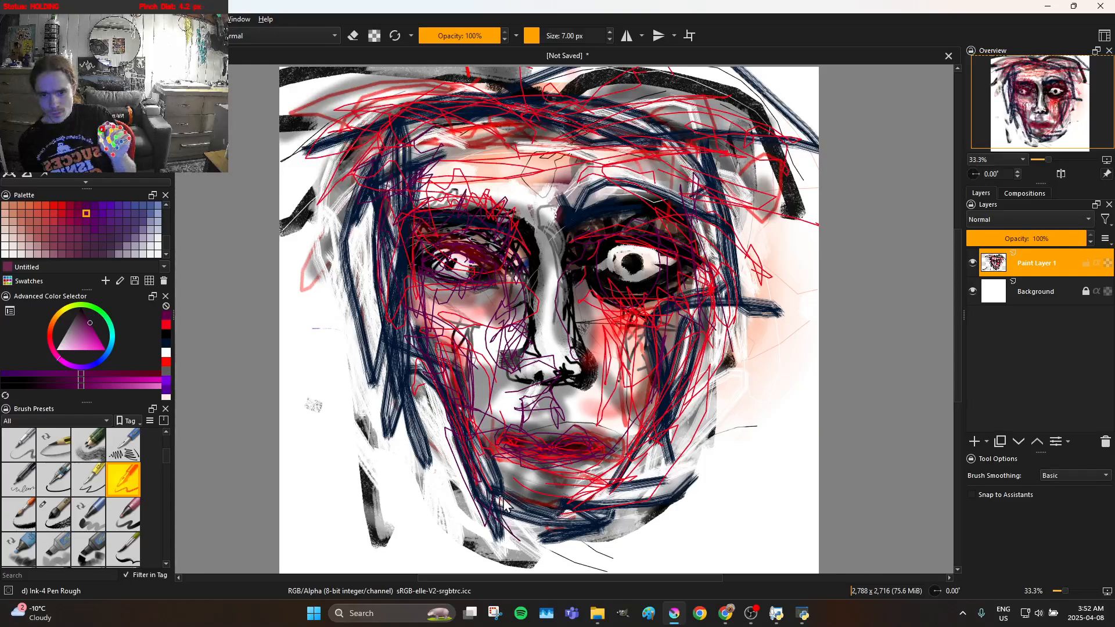
drag(593, 493, 611, 476)
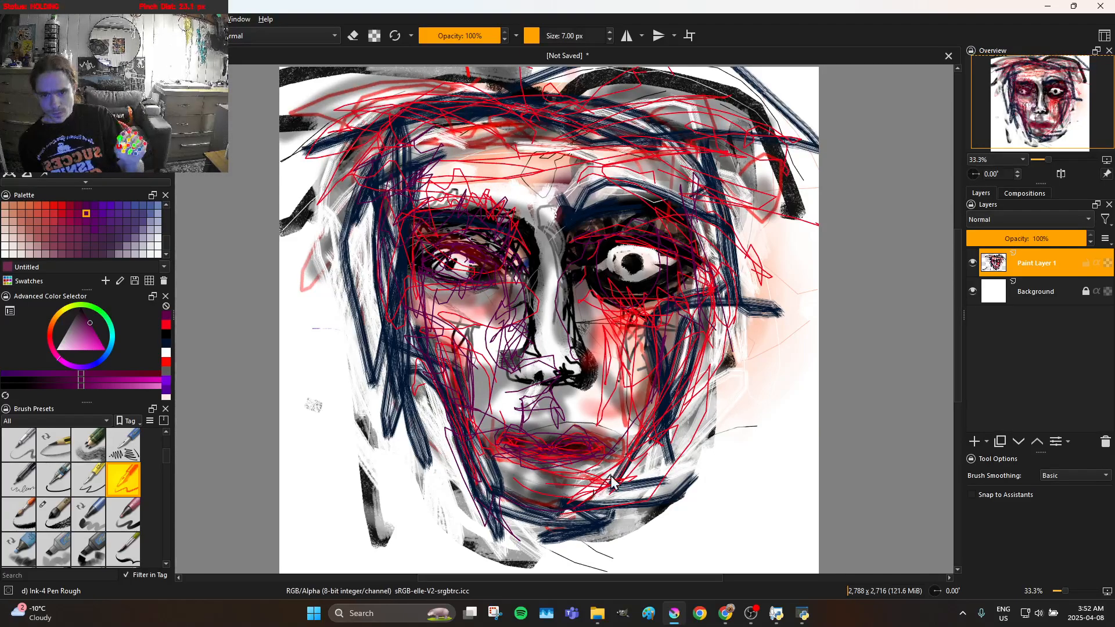
mouse_move(562, 504)
mouse_down()
mouse_move(610, 476)
mouse_move(516, 465)
mouse_move(562, 457)
mouse_move(496, 469)
mouse_move(585, 492)
mouse_up()
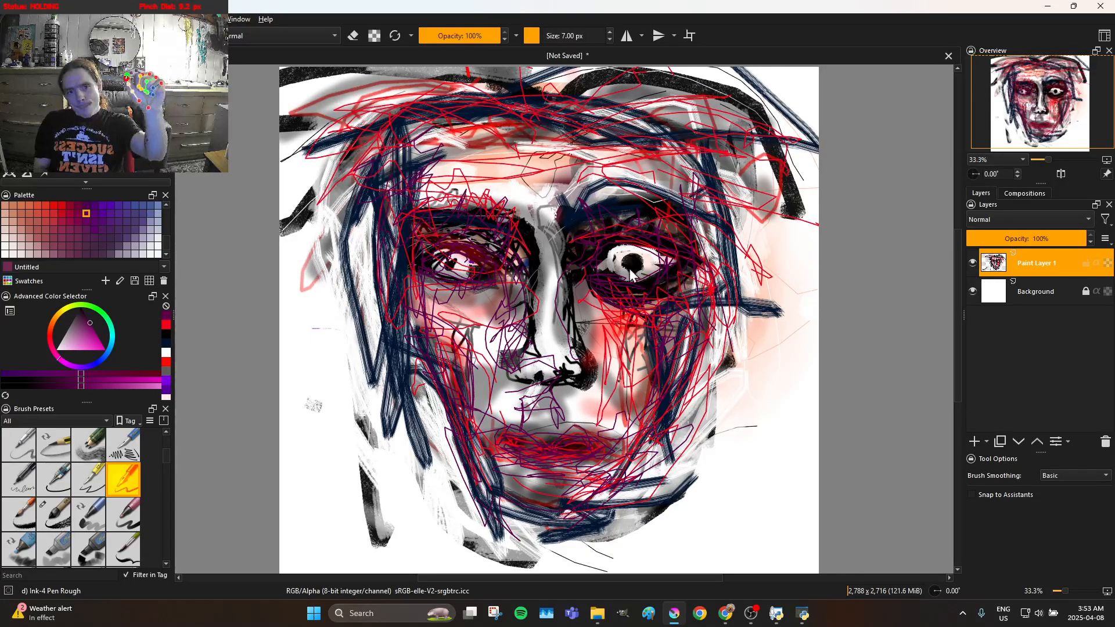
Draw thin purple lines over the right eye, down the right side of the nose and around the right brow
drag(602, 248, 691, 272)
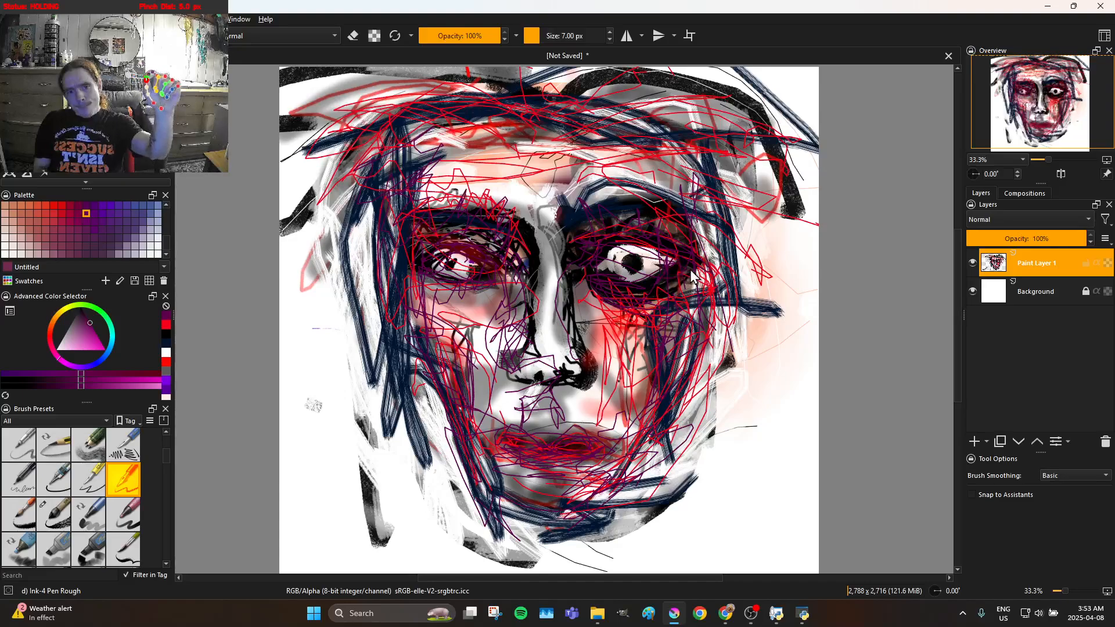
mouse_move(608, 274)
mouse_down()
mouse_move(605, 252)
mouse_move(593, 263)
mouse_move(614, 249)
mouse_move(611, 263)
mouse_up()
drag(581, 302, 585, 357)
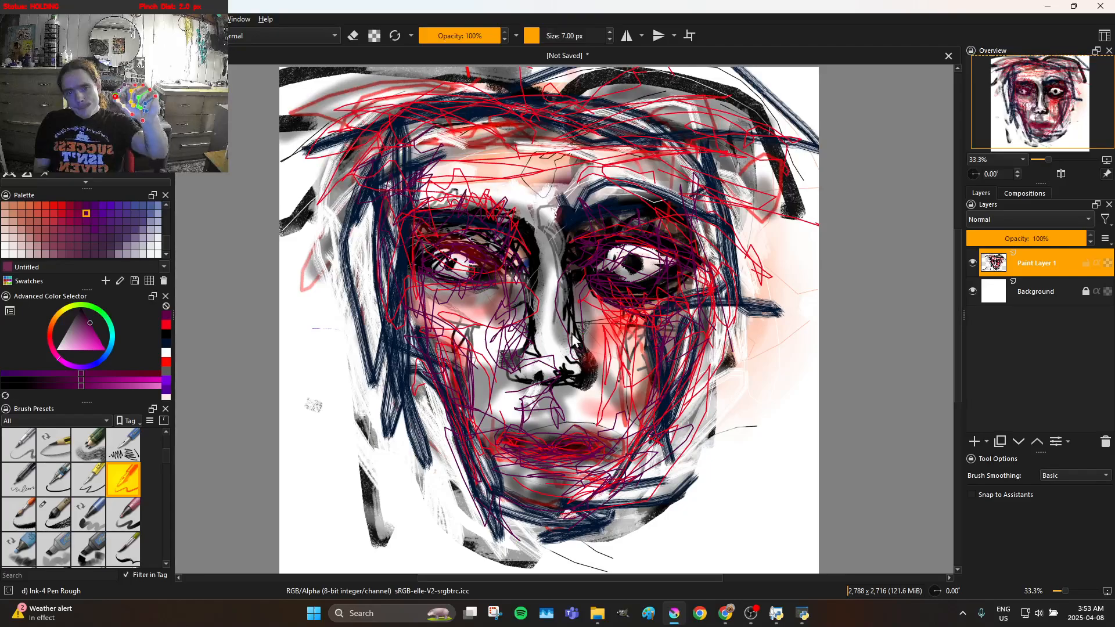
mouse_move(582, 216)
mouse_down()
mouse_move(636, 208)
mouse_move(643, 192)
mouse_move(638, 179)
mouse_move(623, 190)
mouse_move(608, 182)
mouse_move(593, 201)
mouse_move(570, 193)
mouse_move(571, 213)
mouse_move(568, 203)
mouse_move(596, 212)
mouse_move(592, 181)
mouse_move(613, 199)
mouse_move(619, 178)
mouse_move(643, 207)
mouse_move(669, 184)
mouse_move(675, 203)
mouse_move(695, 191)
mouse_move(686, 229)
mouse_move(704, 271)
mouse_move(718, 265)
mouse_move(699, 282)
mouse_move(708, 248)
mouse_move(698, 223)
mouse_move(719, 214)
mouse_move(703, 272)
mouse_move(732, 289)
mouse_move(643, 414)
mouse_up()
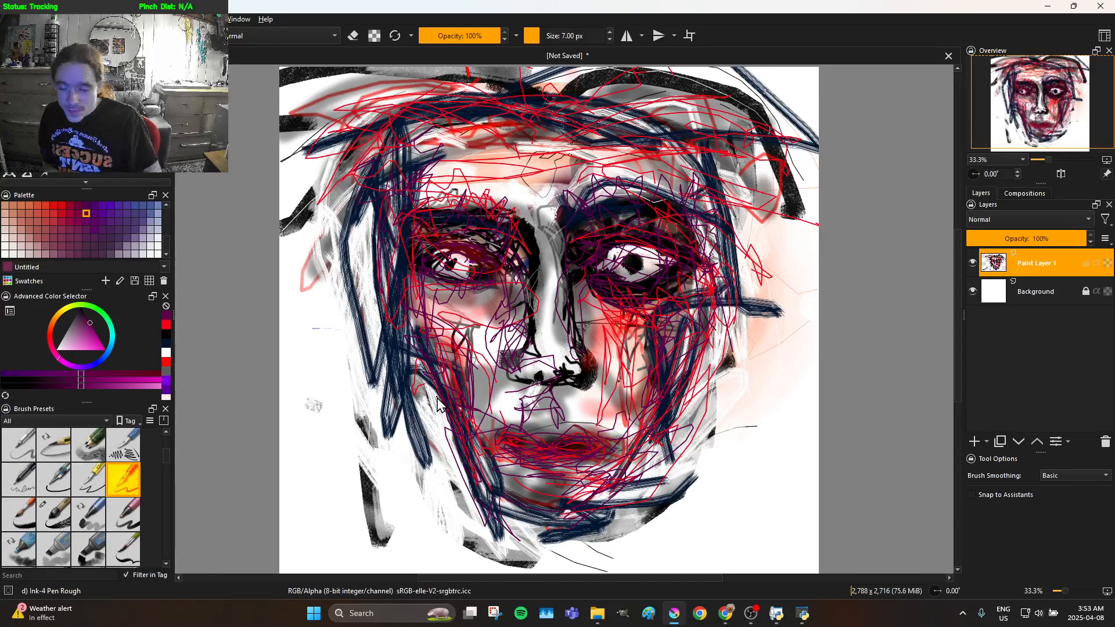
Select the WaterC Basic Round-Grain brush, try a purple stroke over the left jaw and undo it
scroll(103, 507, down, 5)
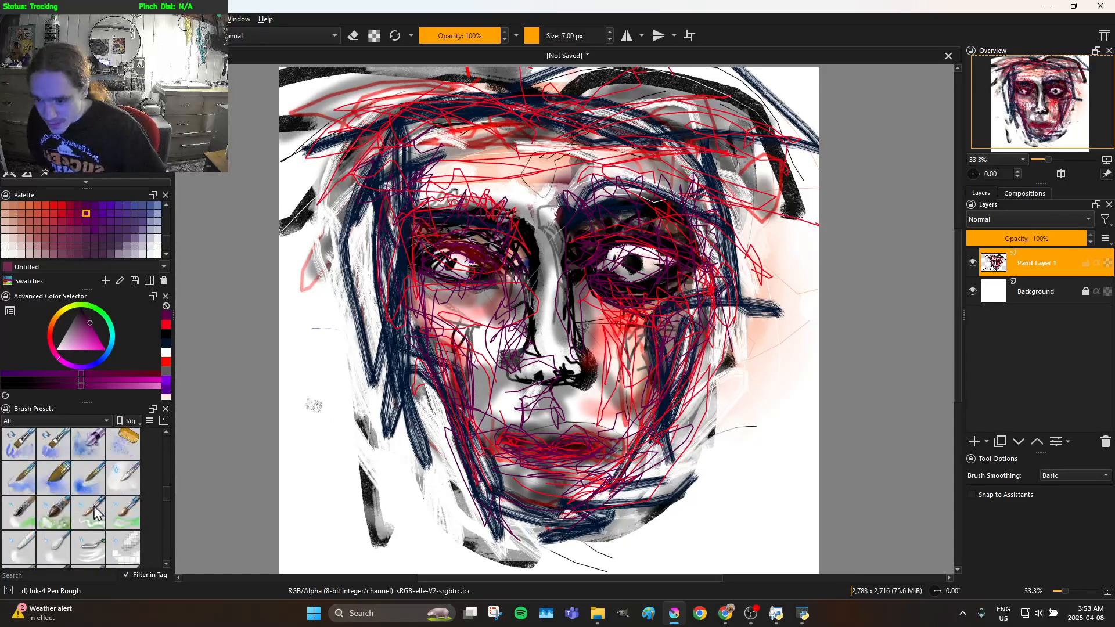
scroll(59, 525, up, 2)
click(93, 549)
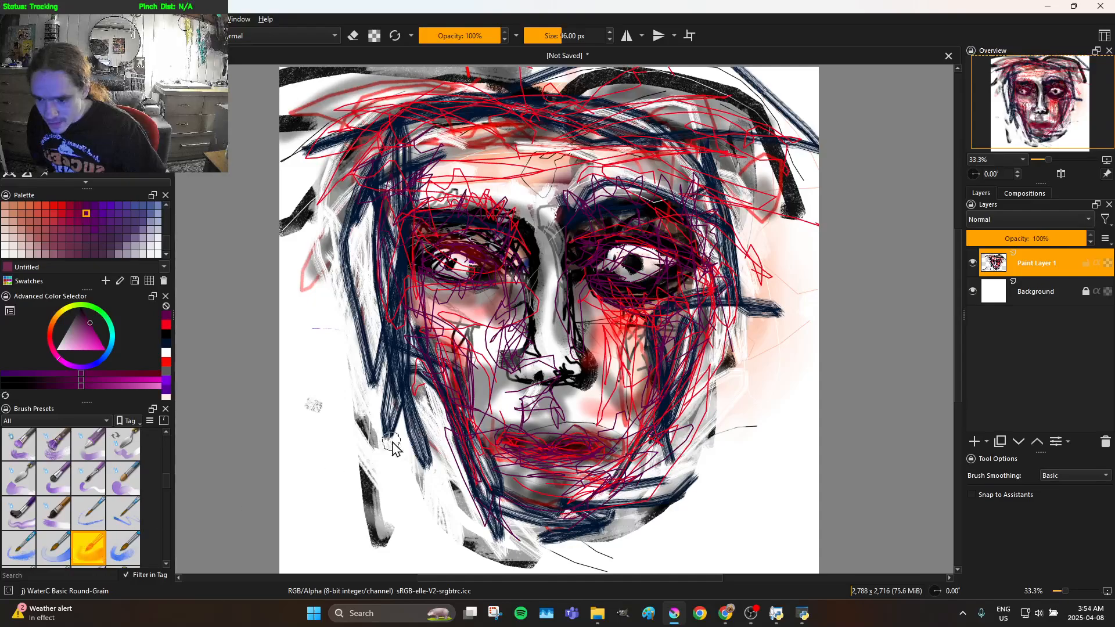
mouse_move(442, 380)
mouse_down()
mouse_move(464, 415)
mouse_move(429, 482)
mouse_move(467, 511)
mouse_up()
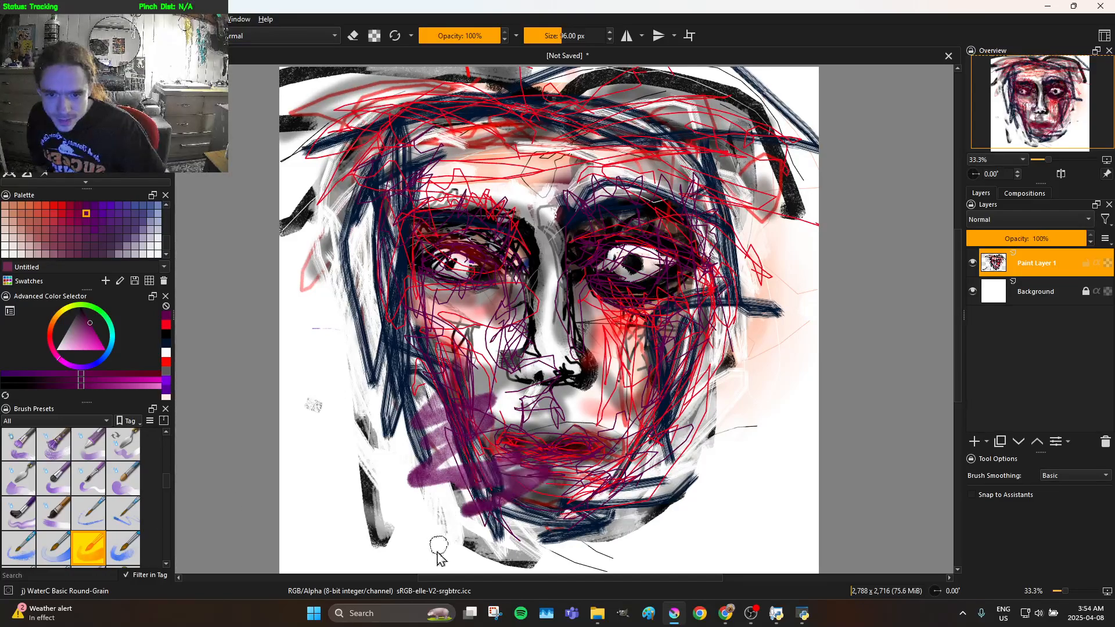
key(ctrl+z)
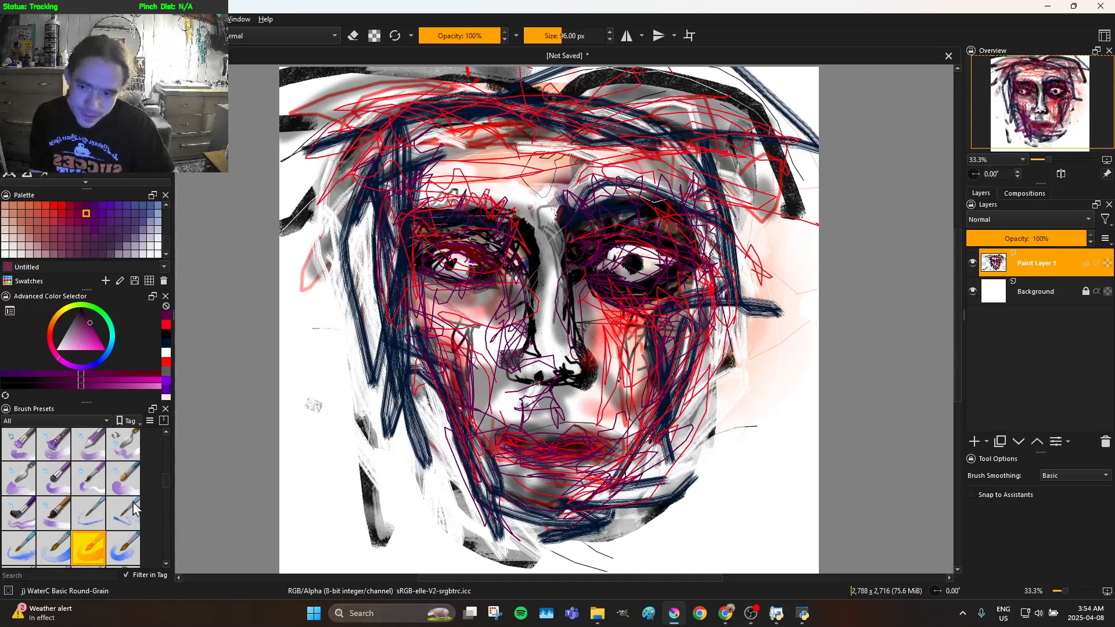
Switch the paint colour to white, try a stroke over the left jaw and undo it
drag(71, 347, 38, 359)
mouse_move(409, 393)
mouse_down()
mouse_move(442, 381)
mouse_move(418, 444)
mouse_move(466, 455)
mouse_up()
key(ctrl+z)
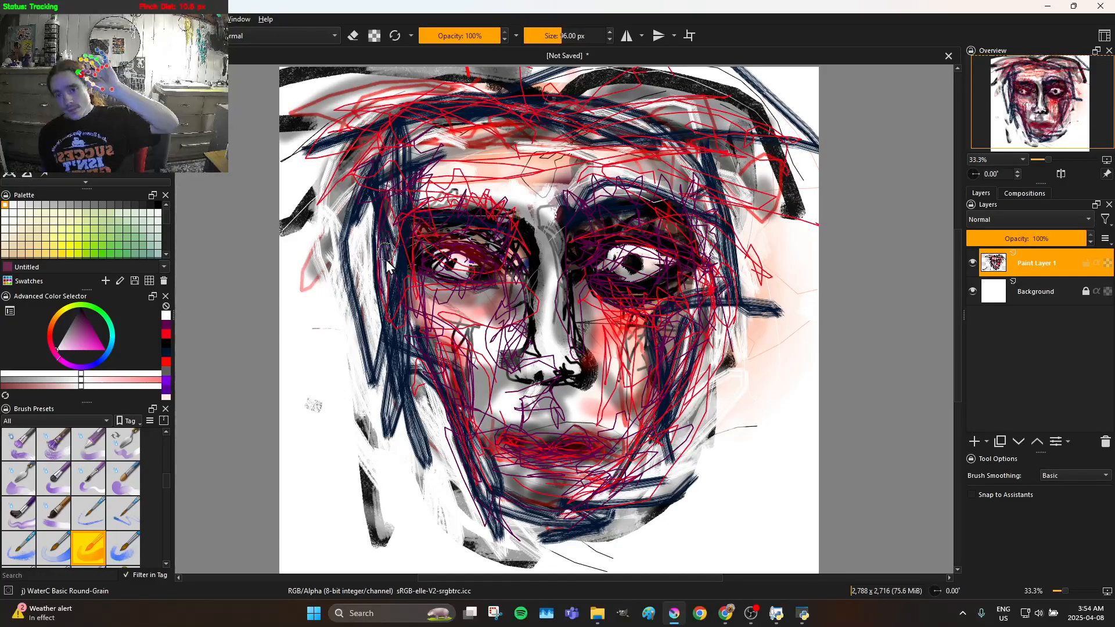
Paint translucent white strokes over the navy hair lines on the left, along the jaw and up the right side
mouse_move(399, 313)
mouse_down()
mouse_move(386, 195)
mouse_move(388, 258)
mouse_up()
mouse_move(381, 305)
mouse_down()
mouse_move(396, 172)
mouse_move(406, 310)
mouse_move(390, 273)
mouse_move(385, 281)
mouse_move(412, 377)
mouse_move(392, 321)
mouse_move(455, 481)
mouse_move(431, 435)
mouse_move(412, 305)
mouse_move(425, 380)
mouse_move(493, 564)
mouse_move(454, 512)
mouse_move(445, 462)
mouse_move(487, 454)
mouse_move(472, 464)
mouse_move(505, 524)
mouse_move(617, 517)
mouse_move(508, 528)
mouse_move(577, 527)
mouse_move(542, 531)
mouse_move(638, 506)
mouse_move(649, 496)
mouse_move(618, 506)
mouse_move(684, 430)
mouse_move(636, 448)
mouse_move(604, 485)
mouse_move(601, 508)
mouse_move(668, 430)
mouse_move(708, 348)
mouse_move(700, 400)
mouse_move(743, 288)
mouse_move(746, 330)
mouse_move(770, 325)
mouse_move(745, 322)
mouse_move(725, 283)
mouse_move(700, 138)
mouse_up()
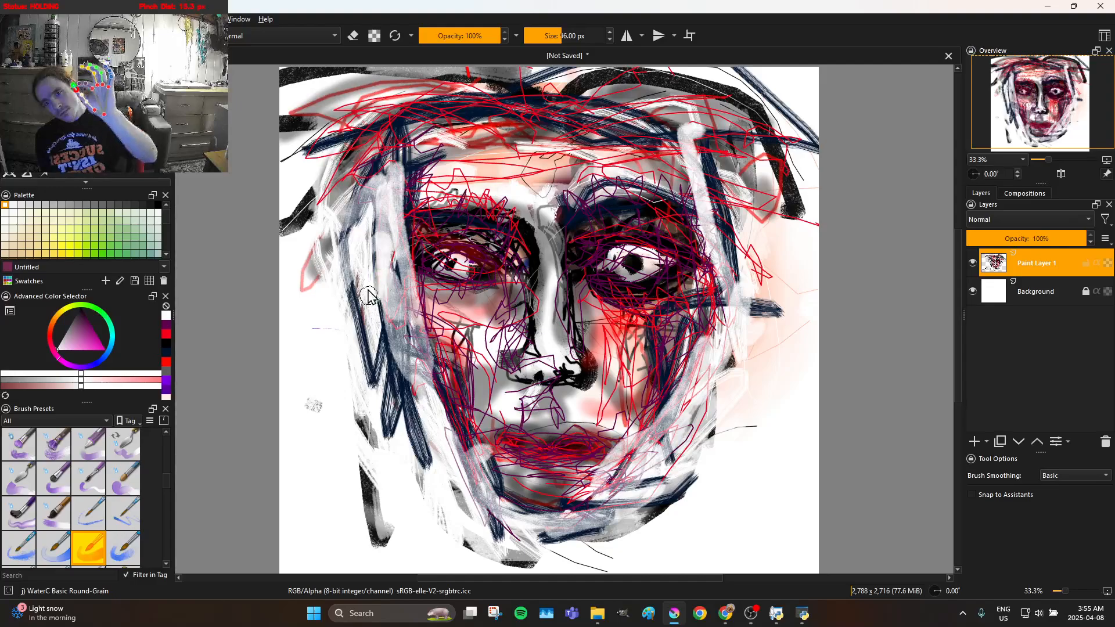
mouse_move(376, 298)
mouse_down()
mouse_move(379, 371)
mouse_move(397, 327)
mouse_move(382, 405)
mouse_move(398, 386)
mouse_up()
mouse_move(393, 413)
mouse_down()
mouse_move(411, 397)
mouse_move(414, 480)
mouse_move(429, 468)
mouse_move(429, 395)
mouse_up()
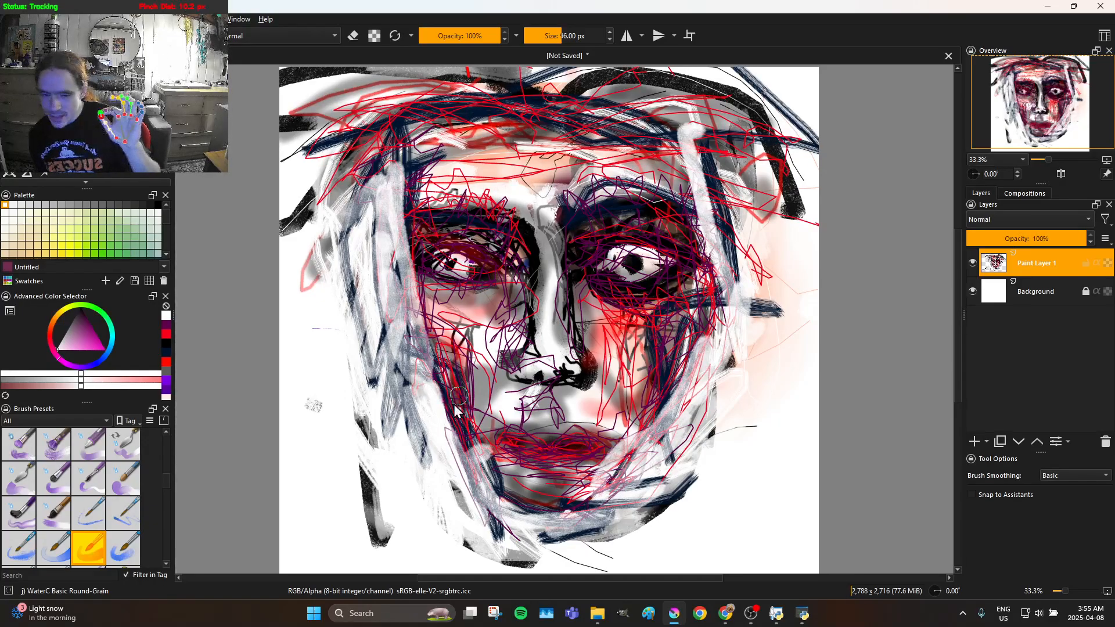
Paint white strokes over the lower-left jaw and chin, then undo the last stroke beside the upper-left hair
mouse_move(335, 537)
mouse_down()
mouse_move(345, 489)
mouse_move(380, 529)
mouse_move(374, 464)
mouse_move(410, 536)
mouse_move(399, 522)
mouse_move(428, 542)
mouse_move(456, 526)
mouse_move(450, 476)
mouse_move(462, 471)
mouse_move(521, 484)
mouse_move(538, 505)
mouse_move(508, 523)
mouse_move(457, 511)
mouse_move(428, 479)
mouse_move(480, 515)
mouse_move(526, 495)
mouse_move(572, 500)
mouse_up()
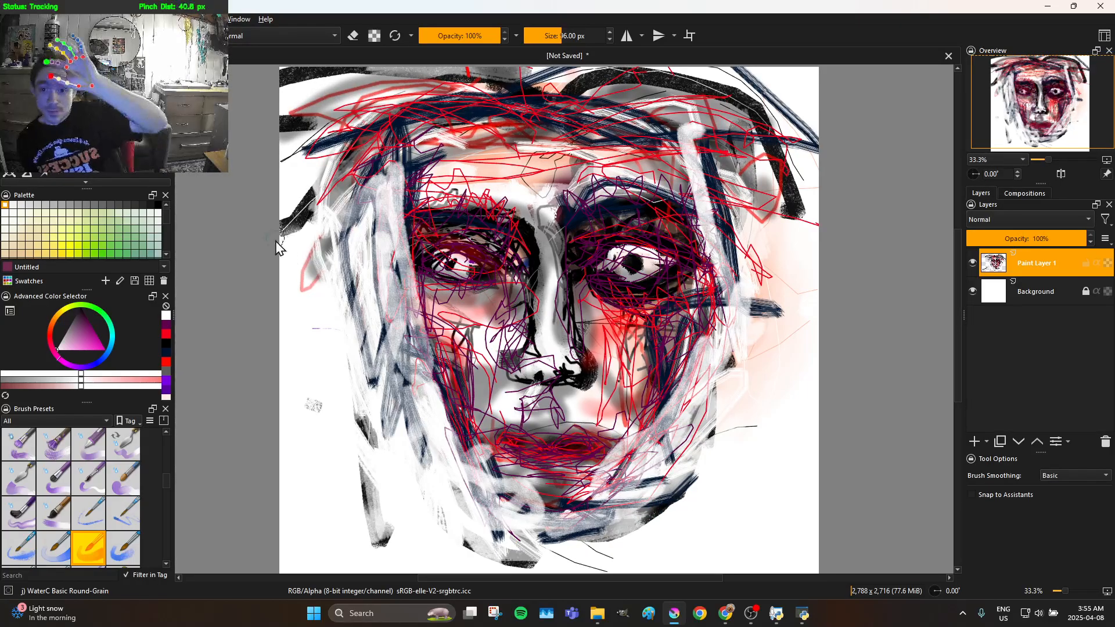
drag(283, 235, 316, 226)
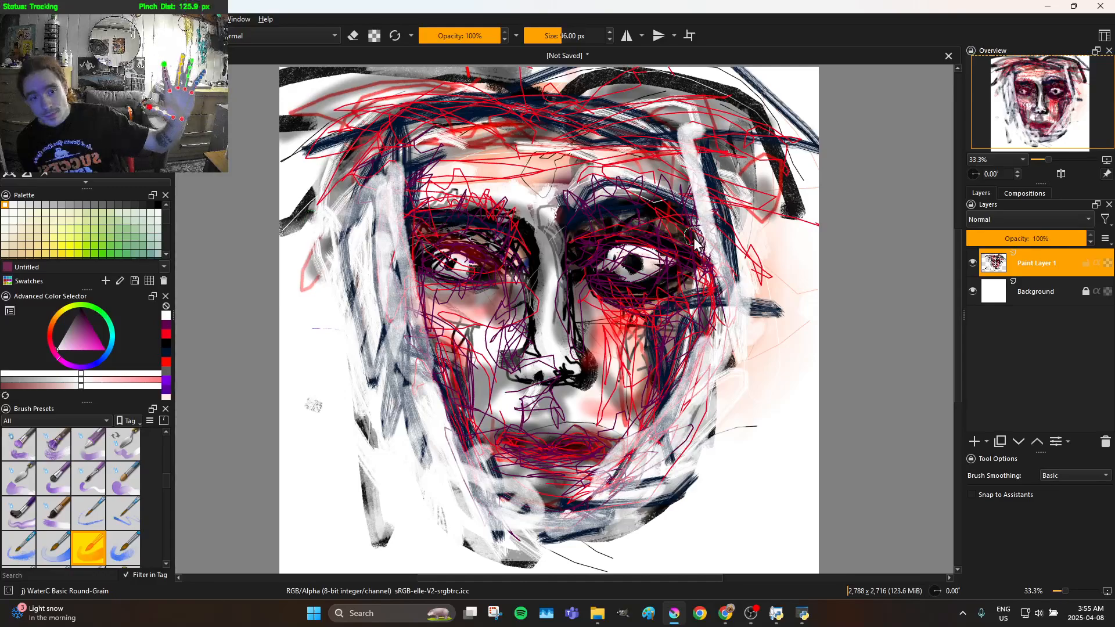
key(ctrl+z)
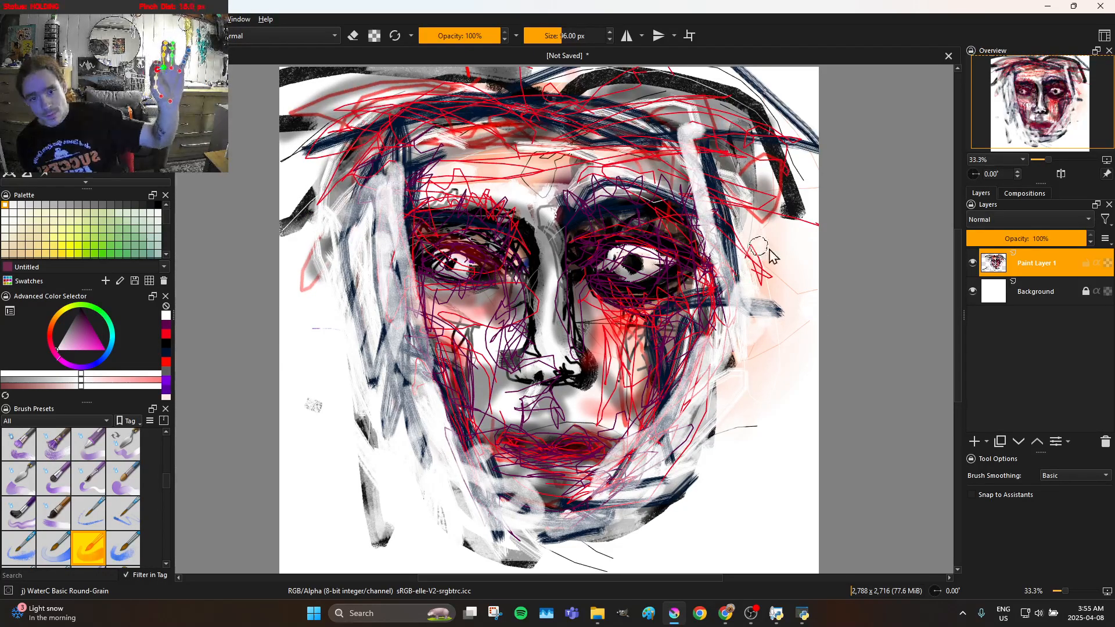
Paint white watercolour strokes over the right temple, the right brow and forehead, and down the right cheek and outer face edge
mouse_move(737, 216)
mouse_down()
mouse_move(710, 175)
mouse_move(738, 187)
mouse_move(682, 133)
mouse_move(704, 145)
mouse_up()
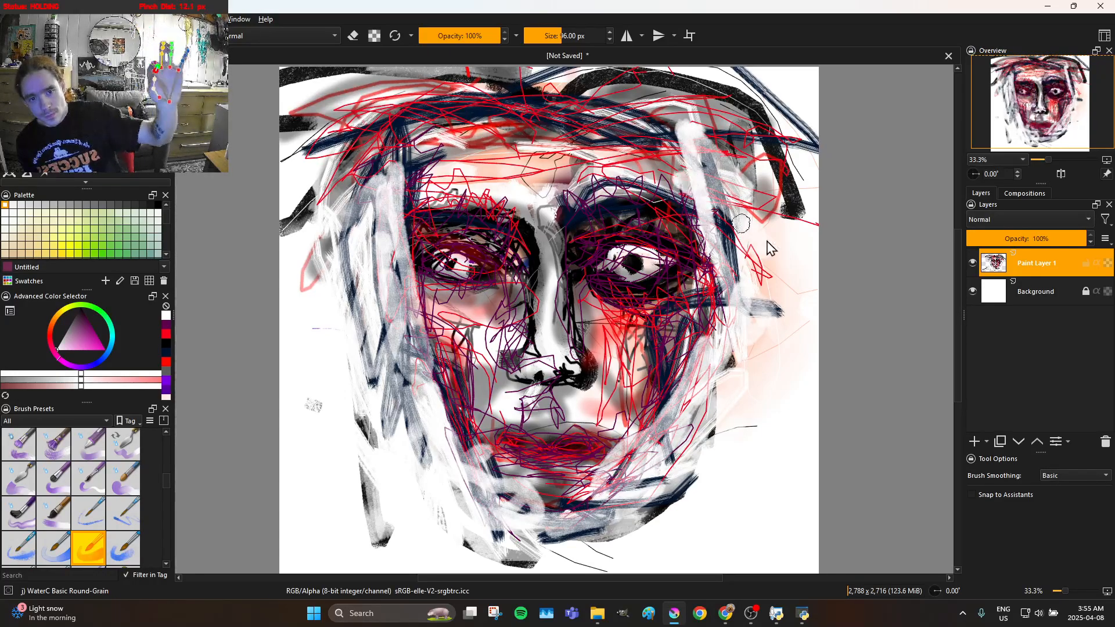
mouse_move(741, 233)
mouse_down()
mouse_move(536, 142)
mouse_move(618, 157)
mouse_up()
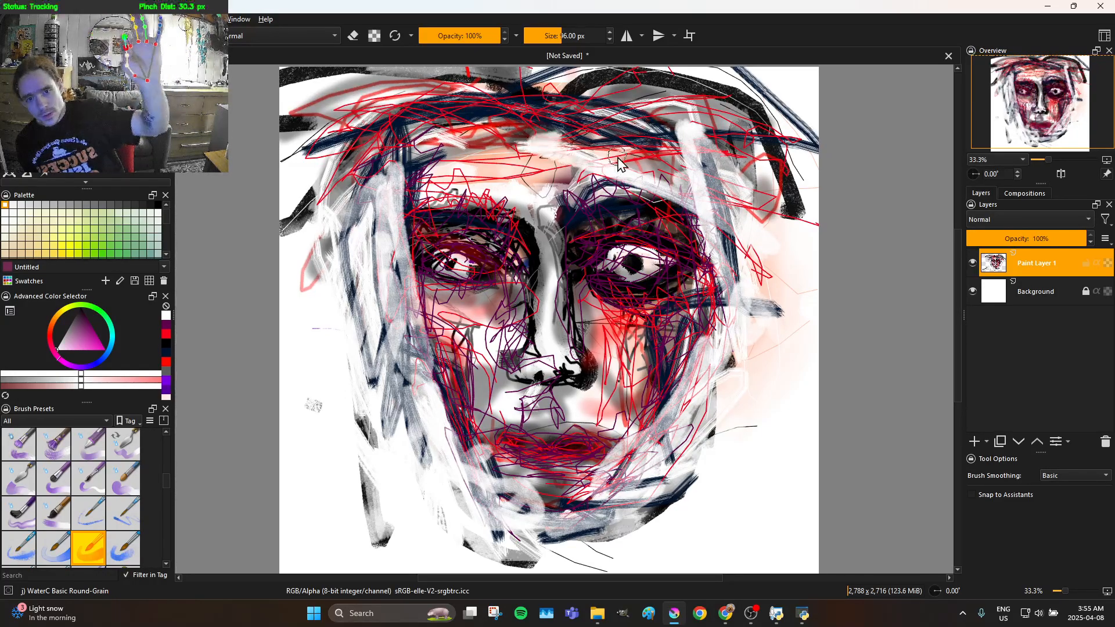
mouse_move(772, 209)
mouse_down()
mouse_move(700, 160)
mouse_move(743, 185)
mouse_move(737, 244)
mouse_move(704, 246)
mouse_move(735, 279)
mouse_move(730, 238)
mouse_move(765, 261)
mouse_move(750, 331)
mouse_move(748, 260)
mouse_move(662, 374)
mouse_move(688, 334)
mouse_move(679, 371)
mouse_move(690, 377)
mouse_move(783, 329)
mouse_move(716, 338)
mouse_move(724, 385)
mouse_move(733, 299)
mouse_move(694, 354)
mouse_move(709, 325)
mouse_move(772, 271)
mouse_move(725, 268)
mouse_move(720, 308)
mouse_move(696, 197)
mouse_move(730, 328)
mouse_move(728, 296)
mouse_move(706, 287)
mouse_move(695, 401)
mouse_move(670, 426)
mouse_move(670, 366)
mouse_move(656, 422)
mouse_up()
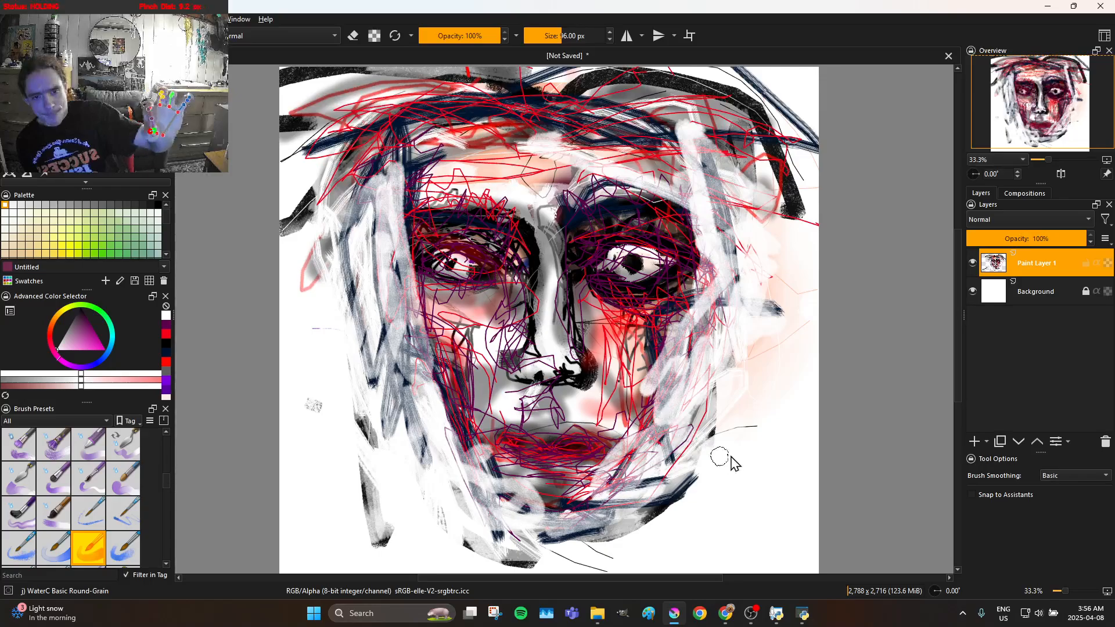
drag(714, 454, 697, 439)
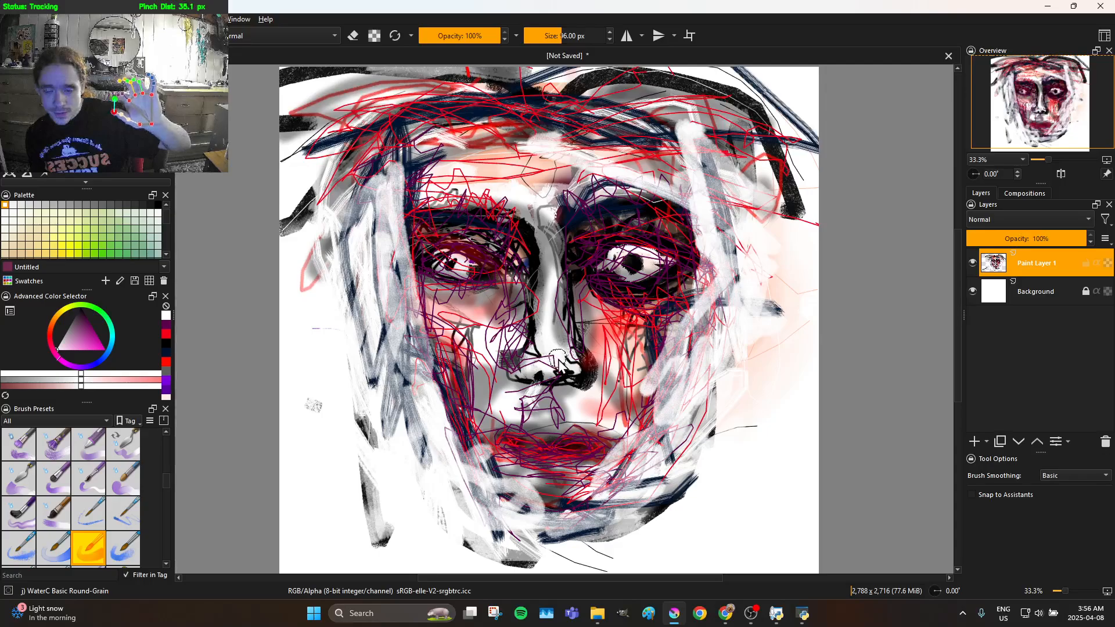
Paint white highlights along the nose and forehead centre and over both cheeks, softening the upper lip
mouse_move(552, 310)
mouse_down()
mouse_move(559, 254)
mouse_move(542, 183)
mouse_move(456, 176)
mouse_move(468, 167)
mouse_move(596, 173)
mouse_move(539, 203)
mouse_move(550, 373)
mouse_move(555, 364)
mouse_move(548, 352)
mouse_move(518, 359)
mouse_move(560, 343)
mouse_move(574, 355)
mouse_move(569, 330)
mouse_up()
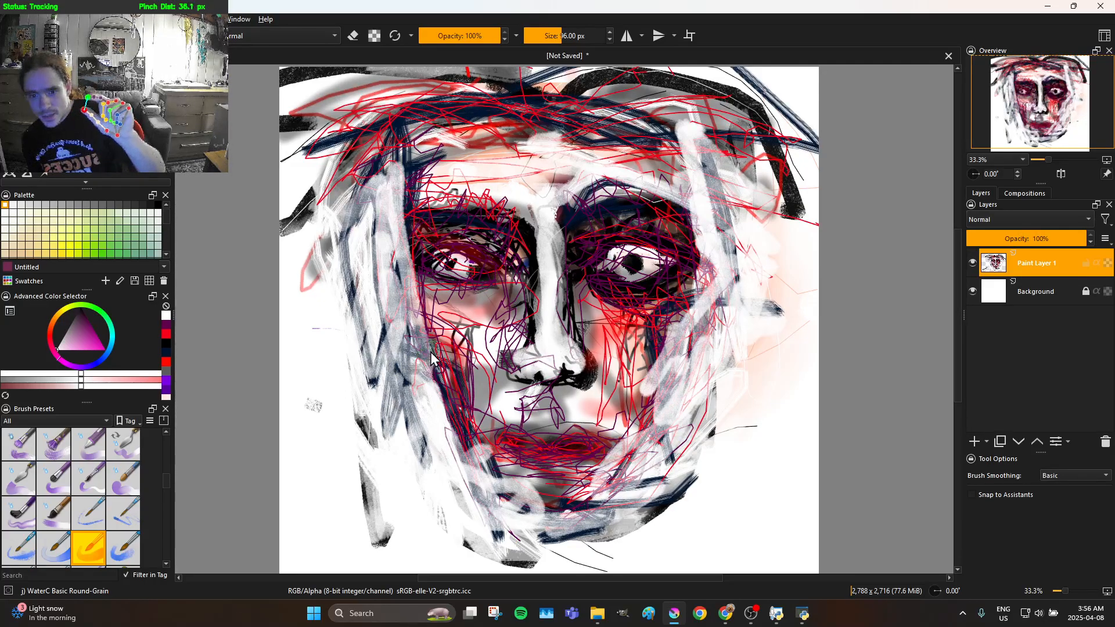
mouse_move(445, 343)
mouse_down()
mouse_move(474, 331)
mouse_move(460, 353)
mouse_move(447, 341)
mouse_move(455, 326)
mouse_move(472, 330)
mouse_move(473, 353)
mouse_move(460, 335)
mouse_move(482, 369)
mouse_up()
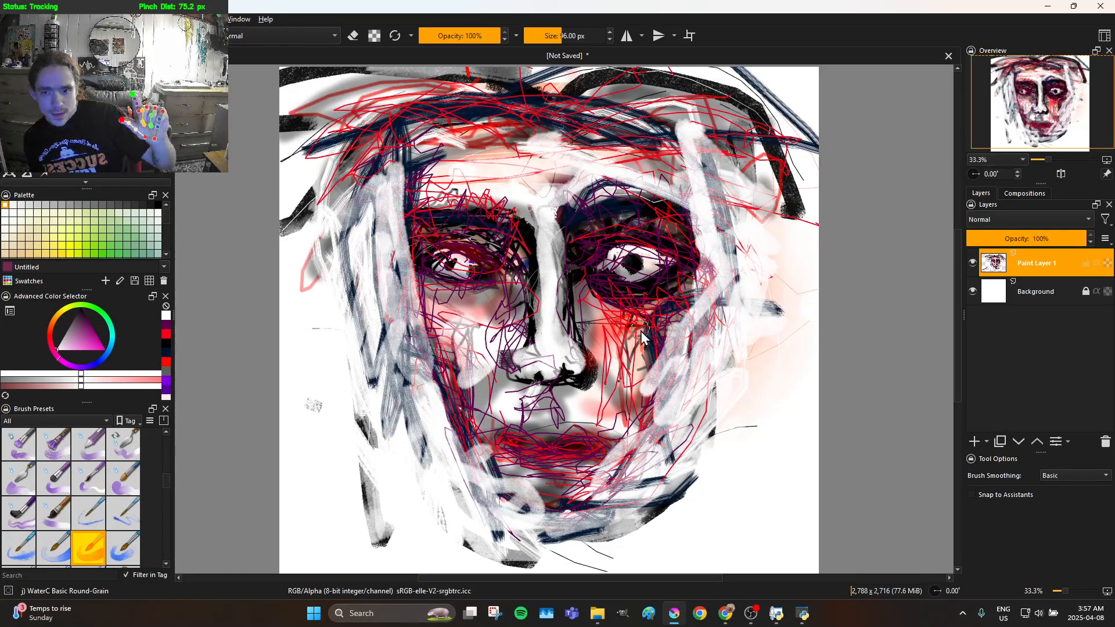
mouse_move(622, 350)
mouse_down()
mouse_move(602, 330)
mouse_move(621, 334)
mouse_move(616, 352)
mouse_move(602, 336)
mouse_move(615, 336)
mouse_move(606, 351)
mouse_move(593, 346)
mouse_move(613, 386)
mouse_move(612, 372)
mouse_move(644, 397)
mouse_move(617, 347)
mouse_up()
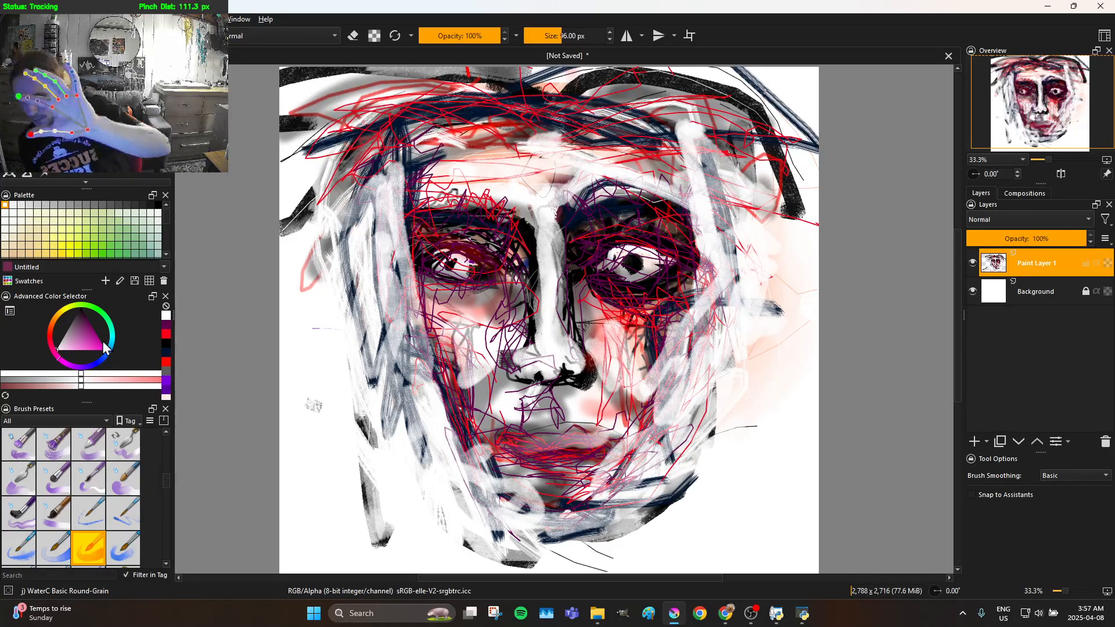
Switch the paint colour to black and shade the left cheek, chin, left eye socket and upper-left hairline with translucent strokes
mouse_move(58, 329)
mouse_down()
mouse_move(75, 347)
mouse_move(82, 303)
mouse_move(106, 343)
mouse_move(87, 328)
mouse_move(86, 250)
mouse_up()
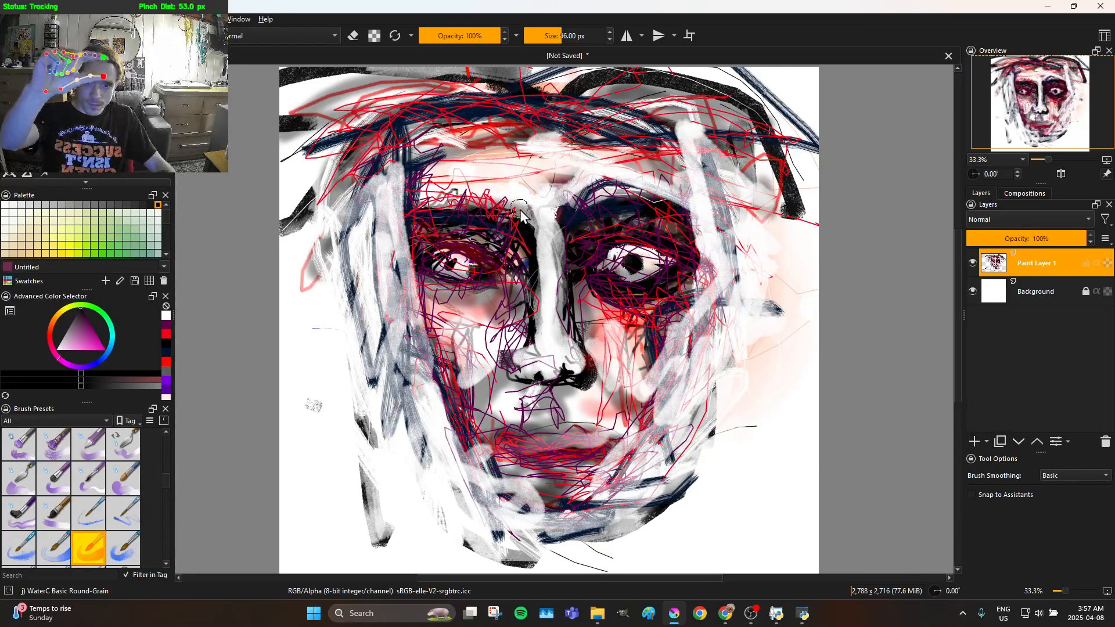
mouse_move(488, 238)
mouse_down()
mouse_move(417, 219)
mouse_move(414, 187)
mouse_move(401, 179)
mouse_move(397, 233)
mouse_move(417, 311)
mouse_move(467, 405)
mouse_move(485, 351)
mouse_move(437, 348)
mouse_move(426, 335)
mouse_move(448, 327)
mouse_move(435, 351)
mouse_move(486, 485)
mouse_move(480, 457)
mouse_move(497, 488)
mouse_move(617, 488)
mouse_move(575, 510)
mouse_move(518, 512)
mouse_move(487, 490)
mouse_move(480, 468)
mouse_move(474, 433)
mouse_move(508, 423)
mouse_move(481, 370)
mouse_move(468, 414)
mouse_up()
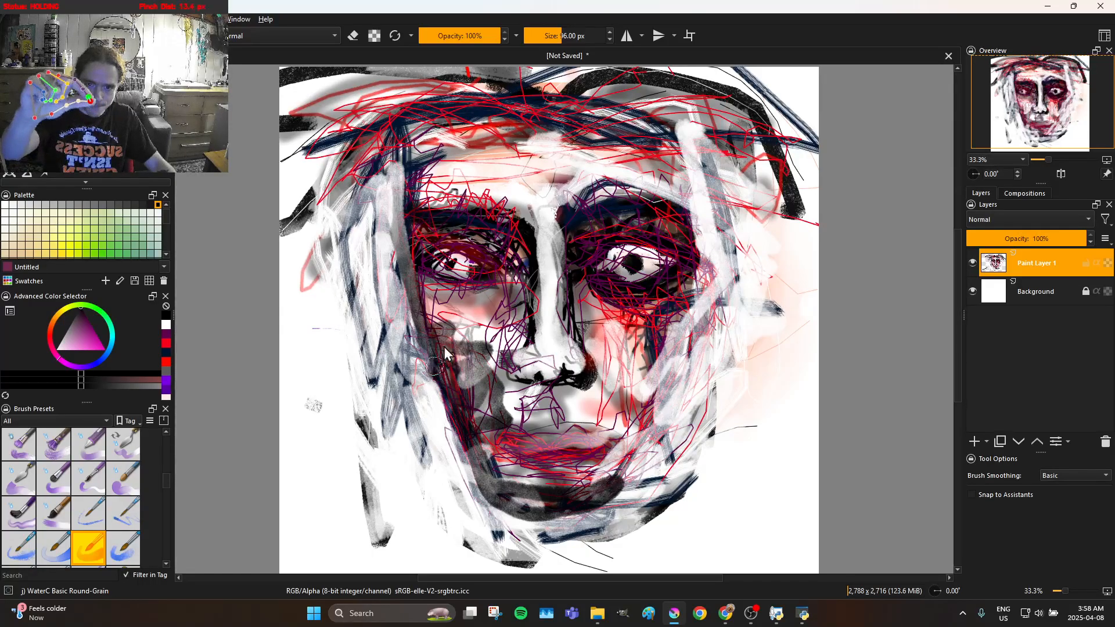
mouse_move(427, 346)
mouse_down()
mouse_move(427, 295)
mouse_move(448, 257)
mouse_move(461, 264)
mouse_move(510, 243)
mouse_up()
drag(443, 234, 418, 238)
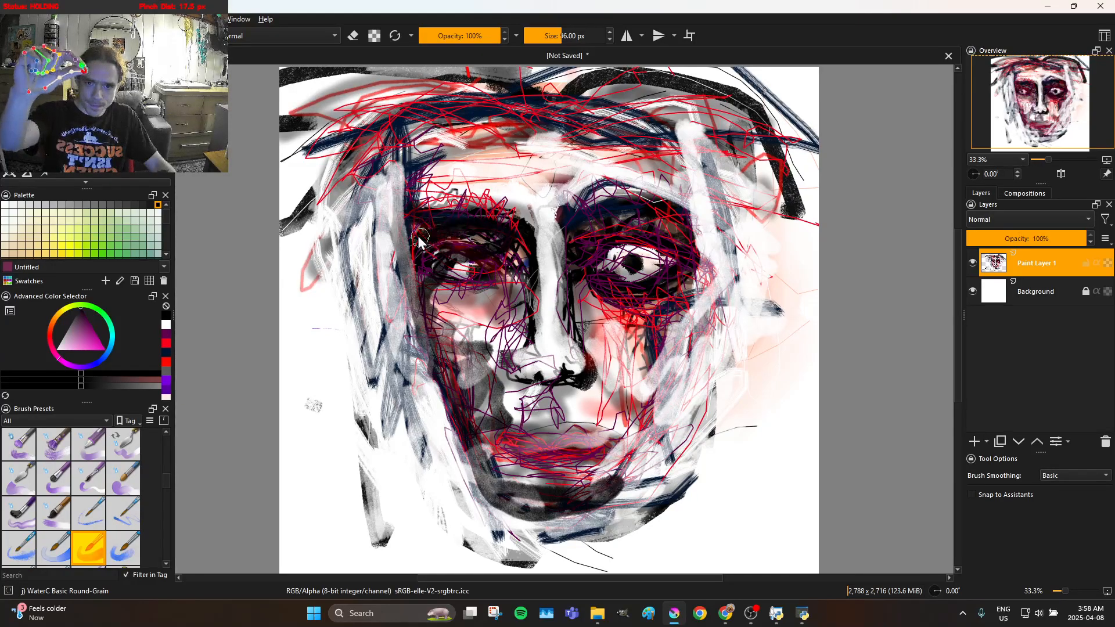
mouse_move(428, 191)
mouse_down()
mouse_move(446, 158)
mouse_move(399, 169)
mouse_move(445, 137)
mouse_move(443, 125)
mouse_move(420, 124)
mouse_move(496, 120)
mouse_move(420, 141)
mouse_up()
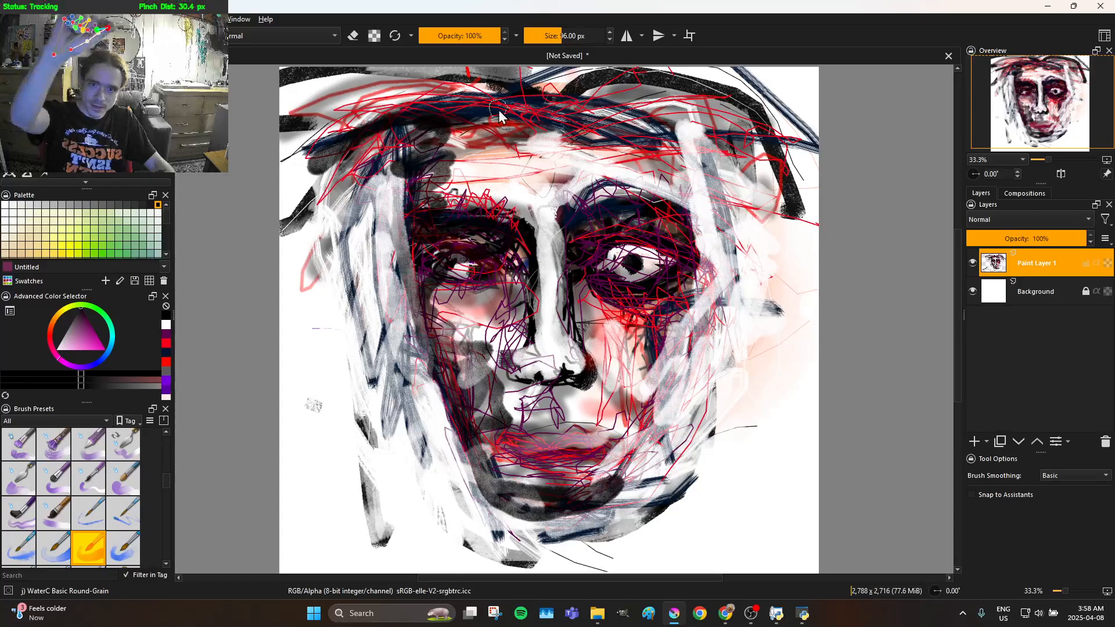
Paint translucent black strokes across the top of the hair and down the upper-left hair beside the face
mouse_move(531, 85)
mouse_down()
mouse_move(458, 76)
mouse_move(387, 107)
mouse_move(353, 143)
mouse_move(347, 176)
mouse_move(403, 121)
mouse_move(346, 220)
mouse_move(411, 166)
mouse_move(357, 244)
mouse_move(417, 144)
mouse_move(352, 211)
mouse_move(325, 221)
mouse_move(374, 171)
mouse_move(379, 196)
mouse_move(359, 233)
mouse_move(351, 228)
mouse_move(372, 197)
mouse_move(368, 262)
mouse_move(352, 238)
mouse_up()
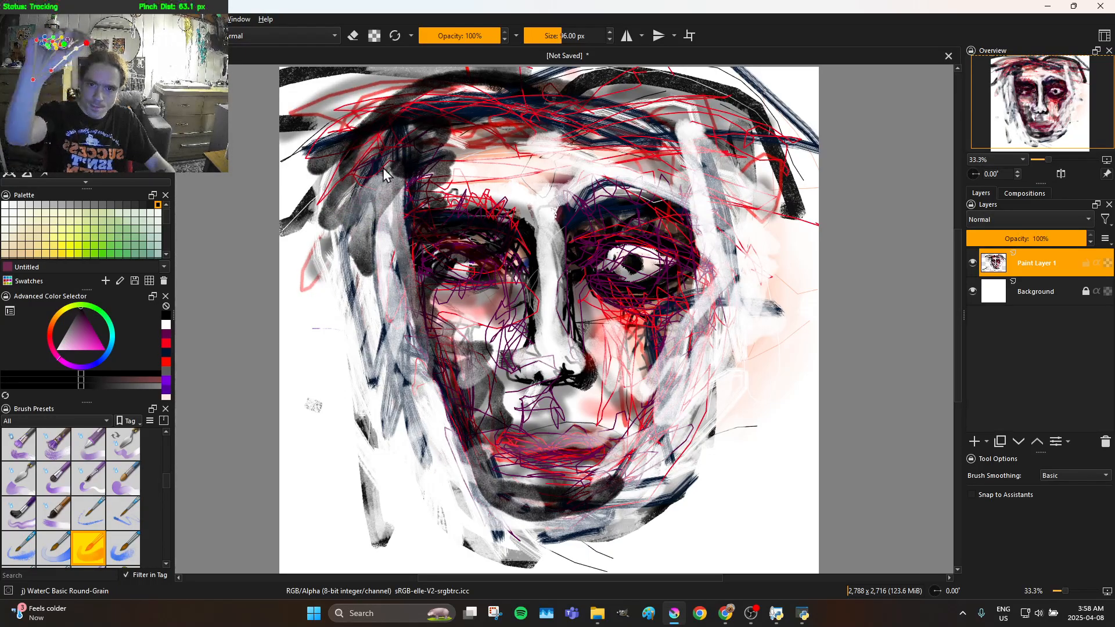
mouse_move(462, 235)
mouse_down()
mouse_move(457, 202)
mouse_move(407, 194)
mouse_move(384, 203)
mouse_move(366, 255)
mouse_move(378, 191)
mouse_up()
mouse_move(372, 238)
mouse_down()
mouse_move(395, 234)
mouse_move(404, 200)
mouse_up()
mouse_move(428, 270)
mouse_down()
mouse_move(394, 235)
mouse_move(409, 303)
mouse_move(382, 238)
mouse_up()
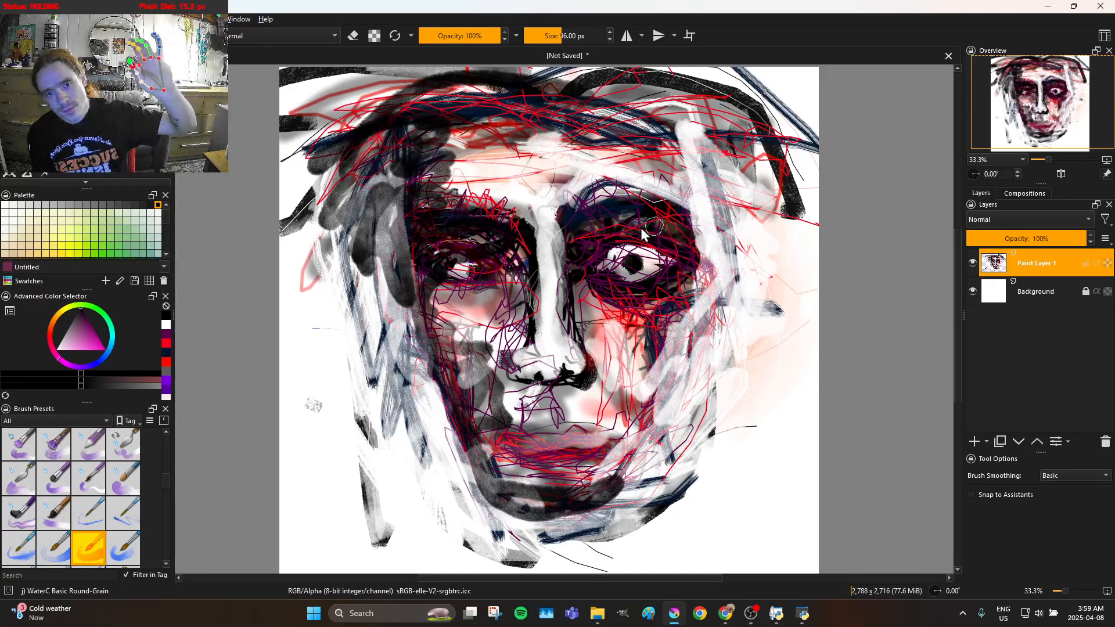
Paint translucent black shading around the right eye, up the right temple and hair, and down the right cheek and jaw
mouse_move(625, 201)
mouse_down()
mouse_move(681, 243)
mouse_move(686, 191)
mouse_move(673, 209)
mouse_move(645, 187)
mouse_move(608, 209)
mouse_move(584, 191)
mouse_move(602, 231)
mouse_up()
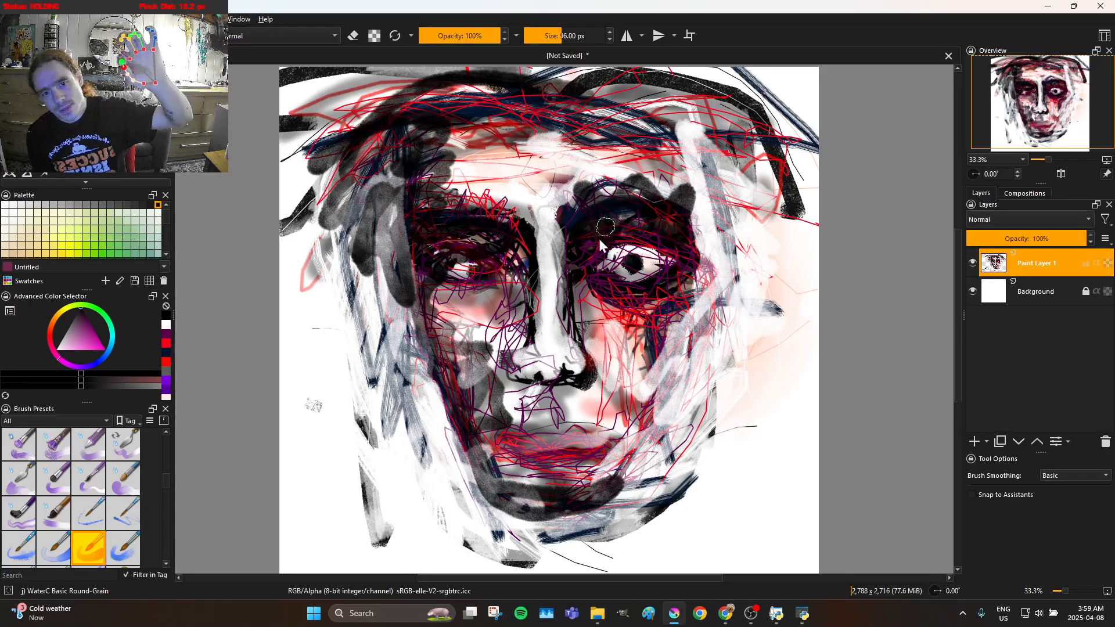
mouse_move(662, 318)
mouse_down()
mouse_move(710, 318)
mouse_move(647, 337)
mouse_up()
mouse_move(646, 420)
mouse_down()
mouse_move(637, 489)
mouse_move(647, 440)
mouse_up()
mouse_move(630, 490)
mouse_down()
mouse_move(627, 453)
mouse_move(606, 470)
mouse_move(614, 444)
mouse_move(673, 407)
mouse_move(629, 422)
mouse_move(628, 412)
mouse_move(661, 396)
mouse_move(681, 365)
mouse_move(677, 356)
mouse_move(657, 383)
mouse_move(663, 357)
mouse_move(647, 354)
mouse_move(638, 370)
mouse_move(617, 349)
mouse_move(648, 341)
mouse_move(614, 325)
mouse_move(651, 331)
mouse_move(626, 374)
mouse_move(640, 383)
mouse_move(615, 389)
mouse_move(640, 398)
mouse_move(689, 326)
mouse_move(658, 380)
mouse_up()
mouse_move(692, 304)
mouse_down()
mouse_move(700, 165)
mouse_move(687, 198)
mouse_move(660, 149)
mouse_move(669, 230)
mouse_move(647, 143)
mouse_move(657, 208)
mouse_move(624, 126)
mouse_move(504, 103)
mouse_move(566, 98)
mouse_up()
mouse_move(684, 133)
mouse_down()
mouse_move(588, 96)
mouse_move(644, 113)
mouse_move(711, 184)
mouse_move(709, 201)
mouse_move(655, 186)
mouse_move(718, 246)
mouse_move(720, 267)
mouse_move(671, 266)
mouse_move(643, 234)
mouse_move(597, 238)
mouse_move(636, 235)
mouse_move(608, 239)
mouse_move(613, 253)
mouse_move(632, 246)
mouse_move(665, 267)
mouse_move(622, 274)
mouse_move(640, 285)
mouse_move(674, 245)
mouse_move(687, 275)
mouse_move(670, 295)
mouse_up()
mouse_move(661, 401)
mouse_down()
mouse_move(657, 457)
mouse_move(674, 411)
mouse_move(613, 484)
mouse_move(638, 416)
mouse_move(631, 453)
mouse_up()
mouse_move(653, 399)
mouse_down()
mouse_move(657, 377)
mouse_move(628, 406)
mouse_move(615, 390)
mouse_move(629, 372)
mouse_move(588, 346)
mouse_move(634, 437)
mouse_up()
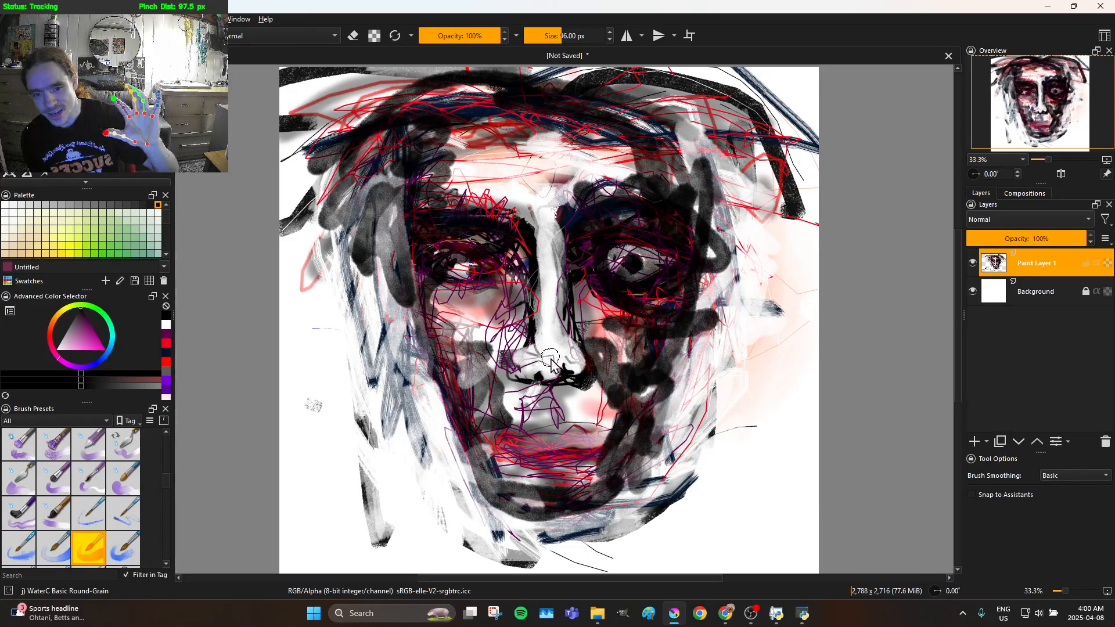
Add translucent black shading to the nose tip, the lips and the area beneath the mouth along the chin
mouse_move(554, 393)
mouse_down()
mouse_move(538, 381)
mouse_move(550, 378)
mouse_move(525, 378)
mouse_move(531, 363)
mouse_up()
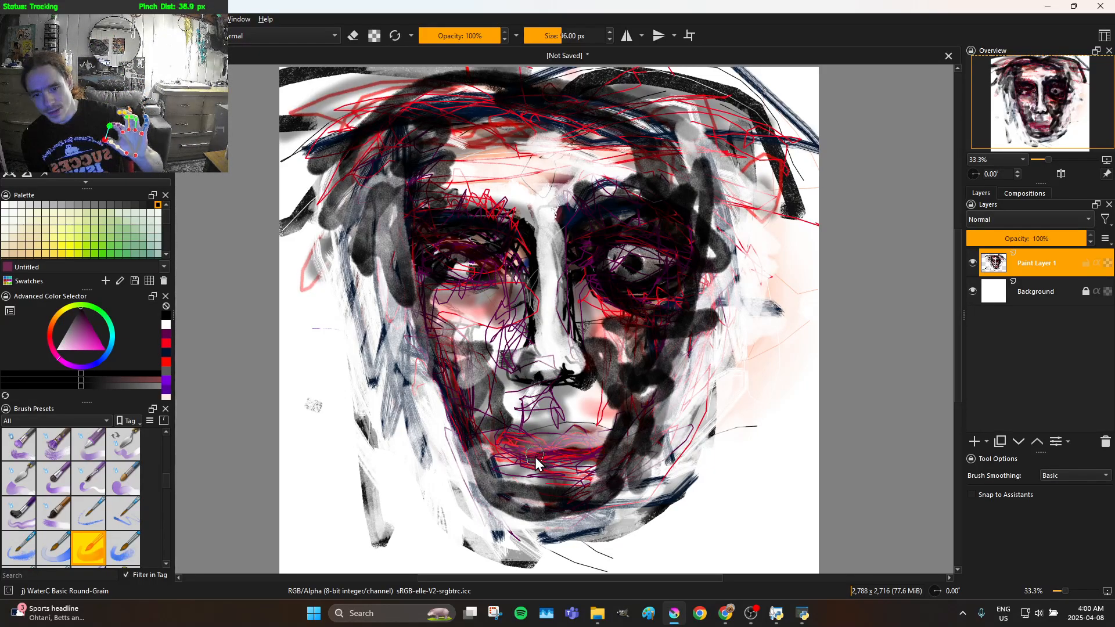
drag(555, 470, 543, 472)
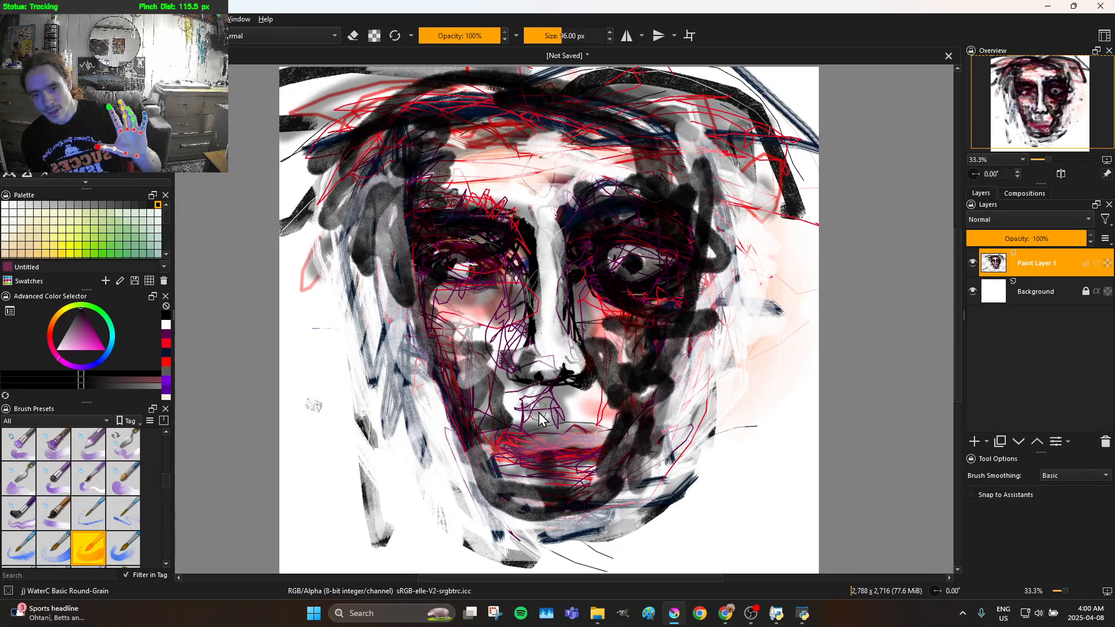
mouse_move(512, 457)
mouse_down()
mouse_move(583, 447)
mouse_move(516, 449)
mouse_move(592, 448)
mouse_move(536, 441)
mouse_move(511, 453)
mouse_move(584, 449)
mouse_up()
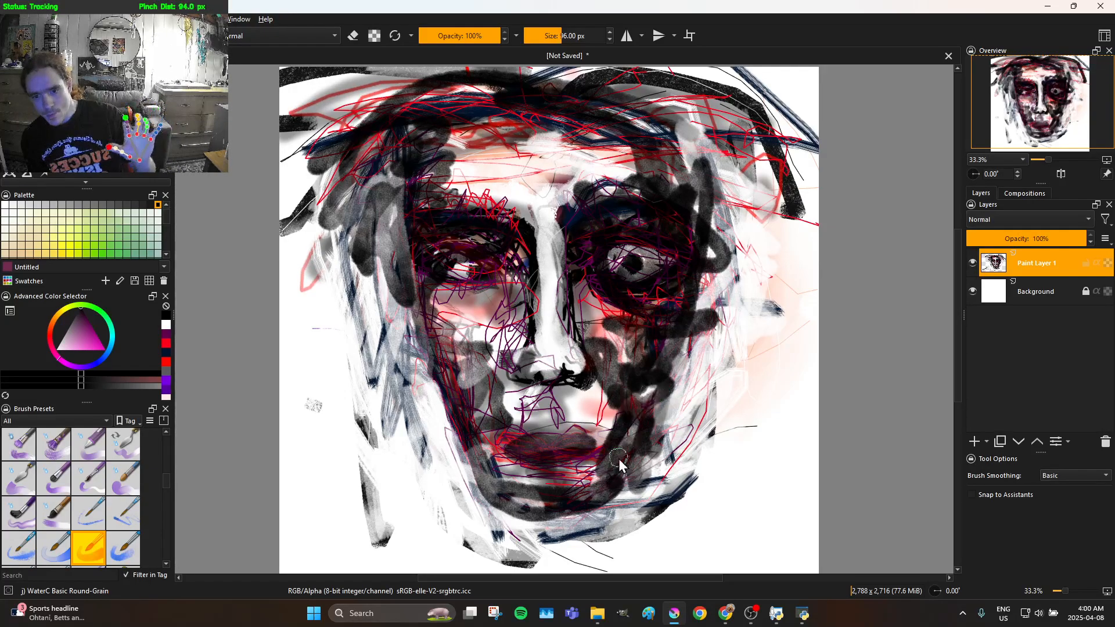
mouse_move(622, 498)
mouse_down()
mouse_move(608, 462)
mouse_move(557, 501)
mouse_move(576, 476)
mouse_up()
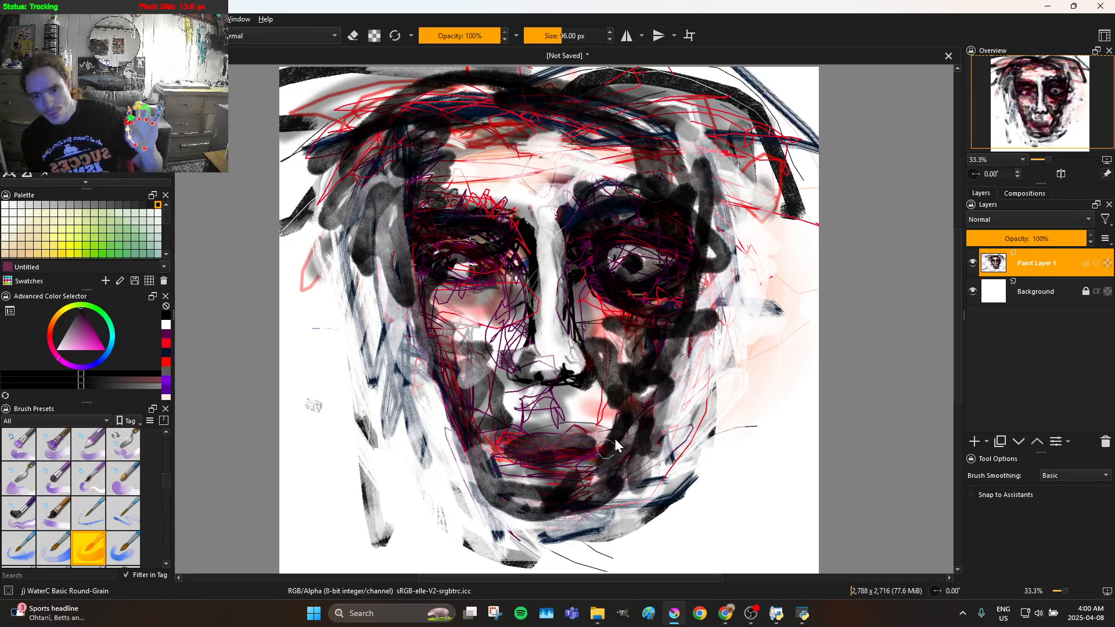
drag(616, 434, 571, 487)
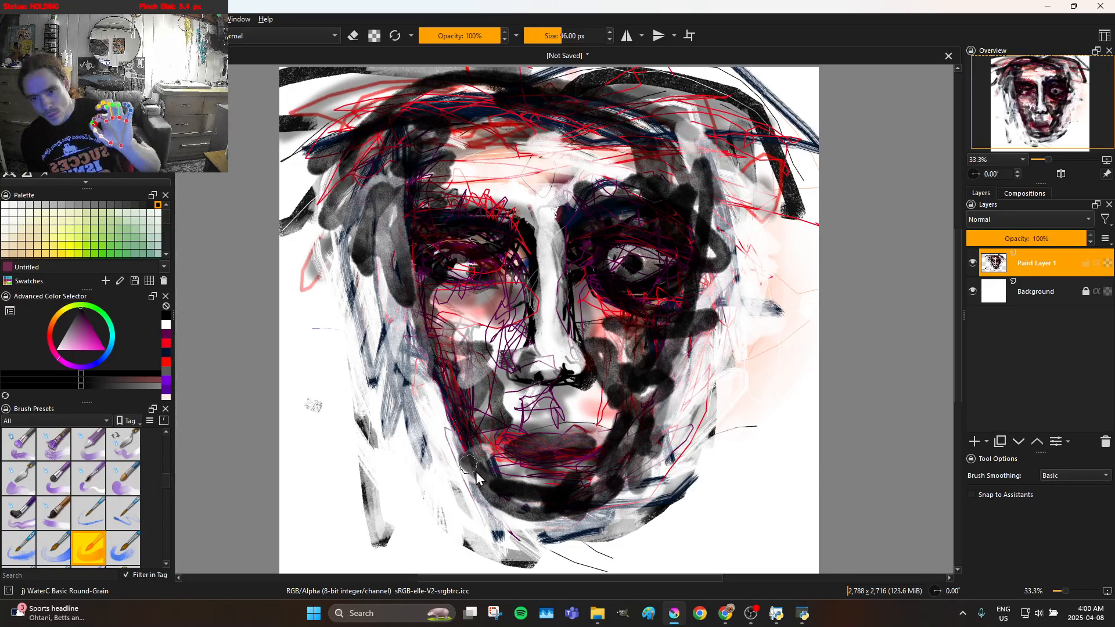
Darken the left jaw, left cheek and left side of the face with translucent black strokes
mouse_move(491, 493)
mouse_down()
mouse_move(480, 434)
mouse_move(516, 478)
mouse_move(506, 425)
mouse_move(482, 426)
mouse_up()
mouse_move(484, 387)
mouse_down()
mouse_move(473, 364)
mouse_move(442, 373)
mouse_move(392, 271)
mouse_up()
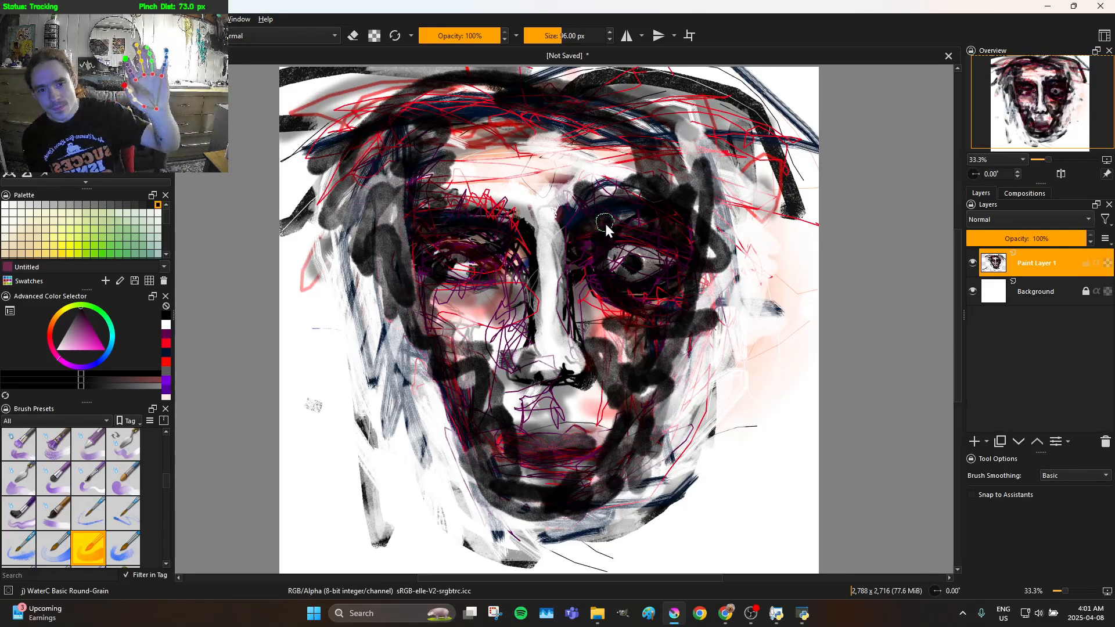
Darken the right eye and right cheek edge in black and paint a rounded ear beside the right temple
drag(617, 269, 608, 262)
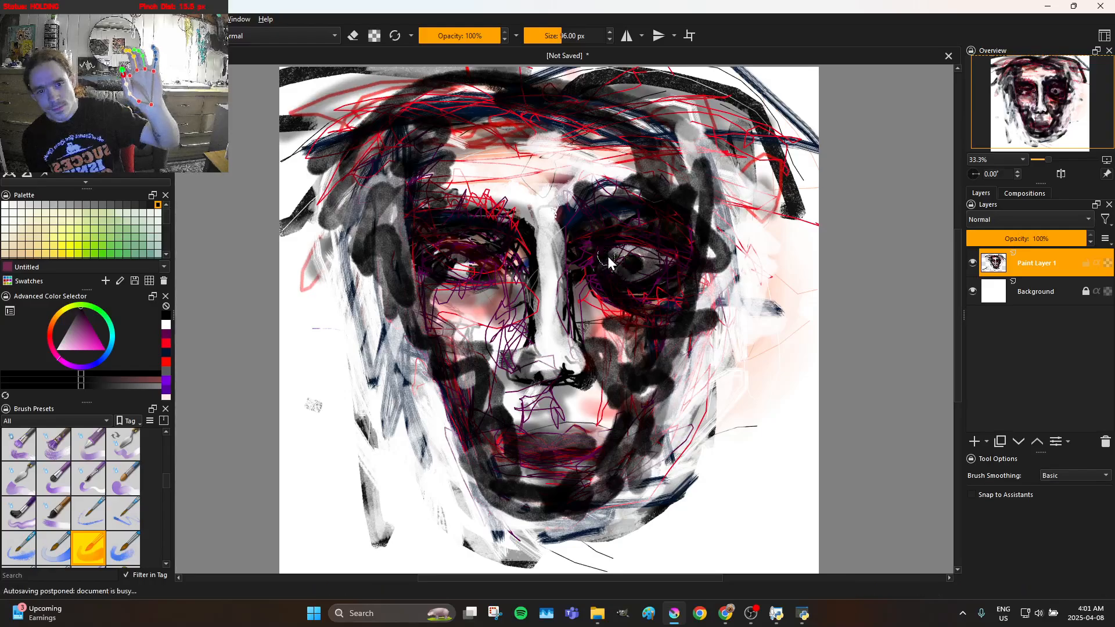
mouse_move(677, 253)
mouse_down()
mouse_move(694, 360)
mouse_move(685, 380)
mouse_move(696, 349)
mouse_up()
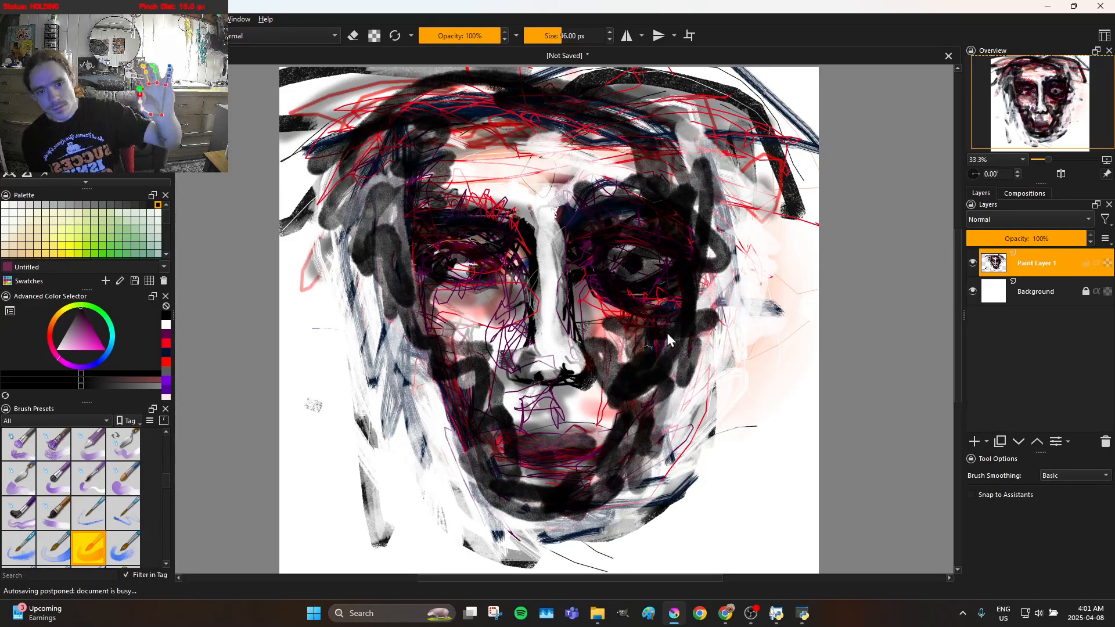
mouse_move(696, 264)
mouse_down()
mouse_move(703, 231)
mouse_move(759, 253)
mouse_move(757, 289)
mouse_move(704, 288)
mouse_move(682, 268)
mouse_up()
mouse_move(685, 312)
mouse_down()
mouse_move(745, 248)
mouse_move(732, 245)
mouse_move(719, 262)
mouse_move(732, 292)
mouse_move(742, 279)
mouse_move(679, 253)
mouse_move(691, 283)
mouse_move(711, 293)
mouse_move(731, 285)
mouse_move(710, 261)
mouse_move(693, 262)
mouse_move(687, 289)
mouse_move(720, 317)
mouse_move(742, 310)
mouse_move(751, 283)
mouse_move(709, 224)
mouse_move(738, 237)
mouse_move(756, 269)
mouse_move(753, 287)
mouse_move(730, 300)
mouse_move(704, 284)
mouse_move(704, 245)
mouse_move(700, 269)
mouse_up()
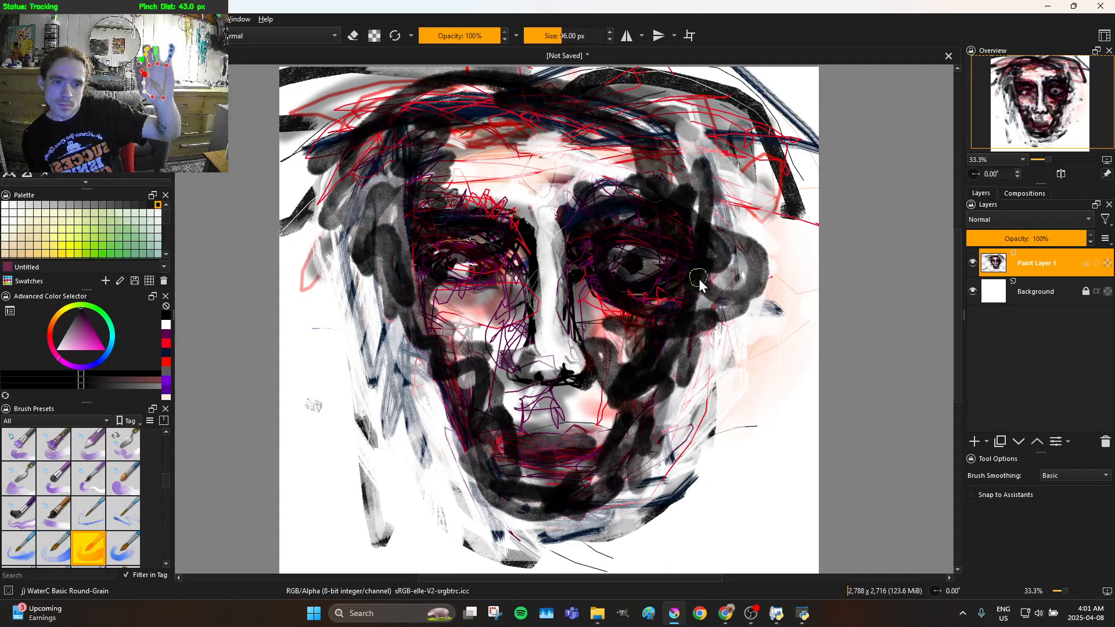
Thicken the hair at the upper right and across the crown with translucent black strokes
mouse_move(705, 222)
mouse_down()
mouse_move(685, 169)
mouse_move(603, 104)
mouse_move(738, 109)
mouse_move(687, 98)
mouse_move(770, 213)
mouse_move(703, 183)
mouse_move(574, 152)
mouse_move(664, 174)
mouse_move(602, 135)
mouse_move(602, 123)
mouse_move(635, 130)
mouse_move(614, 119)
mouse_move(519, 104)
mouse_move(558, 91)
mouse_move(567, 113)
mouse_up()
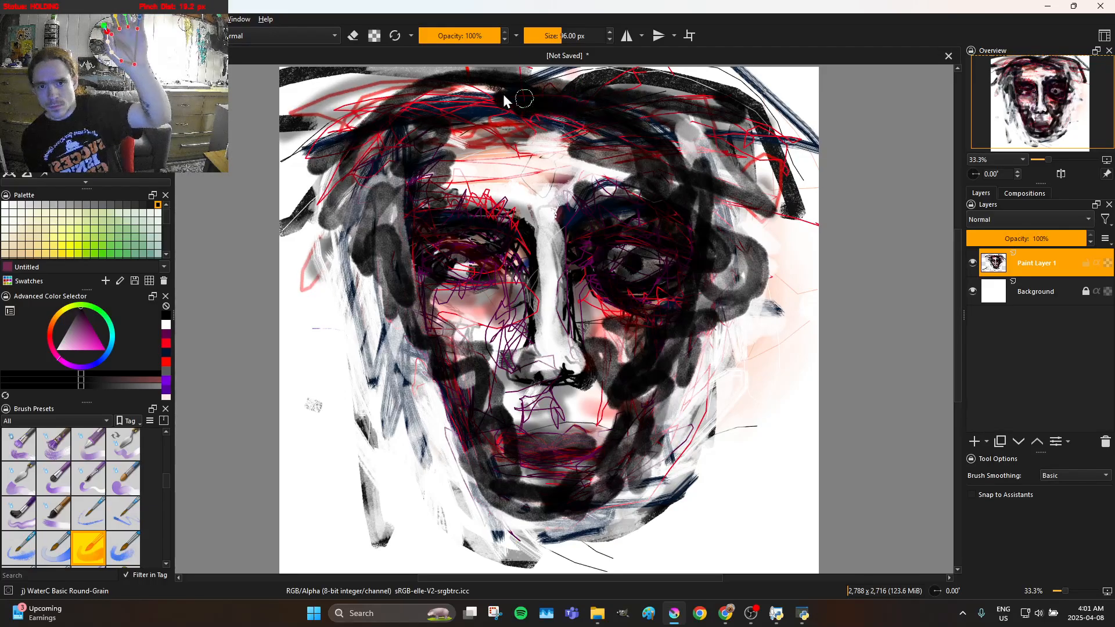
drag(459, 140, 449, 138)
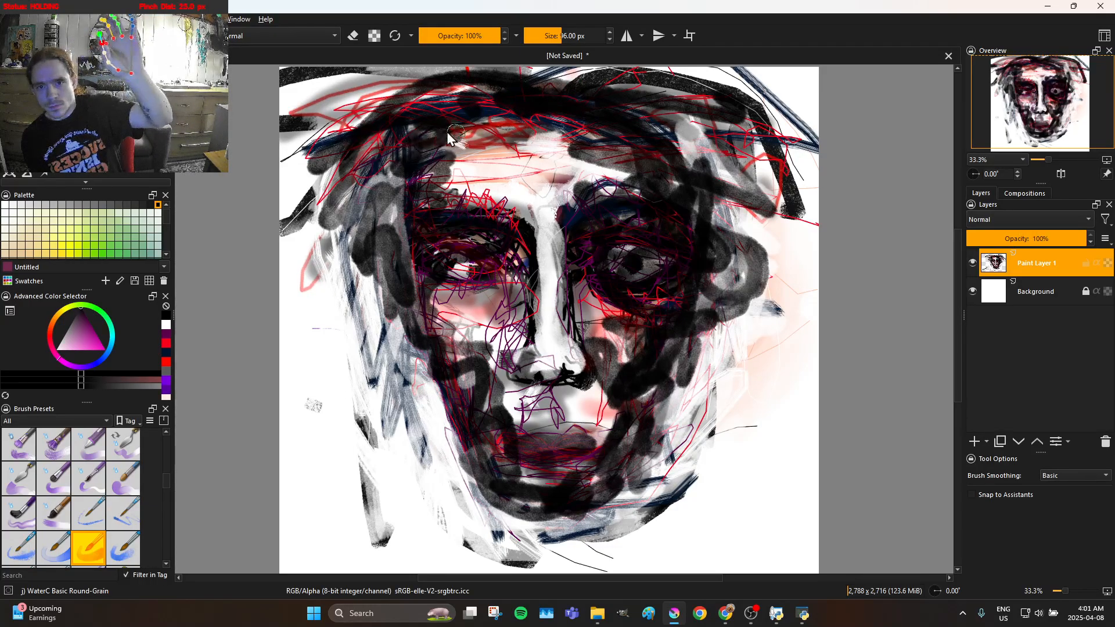
mouse_move(512, 104)
mouse_down()
mouse_move(529, 81)
mouse_move(437, 118)
mouse_move(519, 111)
mouse_move(558, 131)
mouse_move(465, 111)
mouse_move(537, 126)
mouse_move(587, 110)
mouse_move(680, 117)
mouse_up()
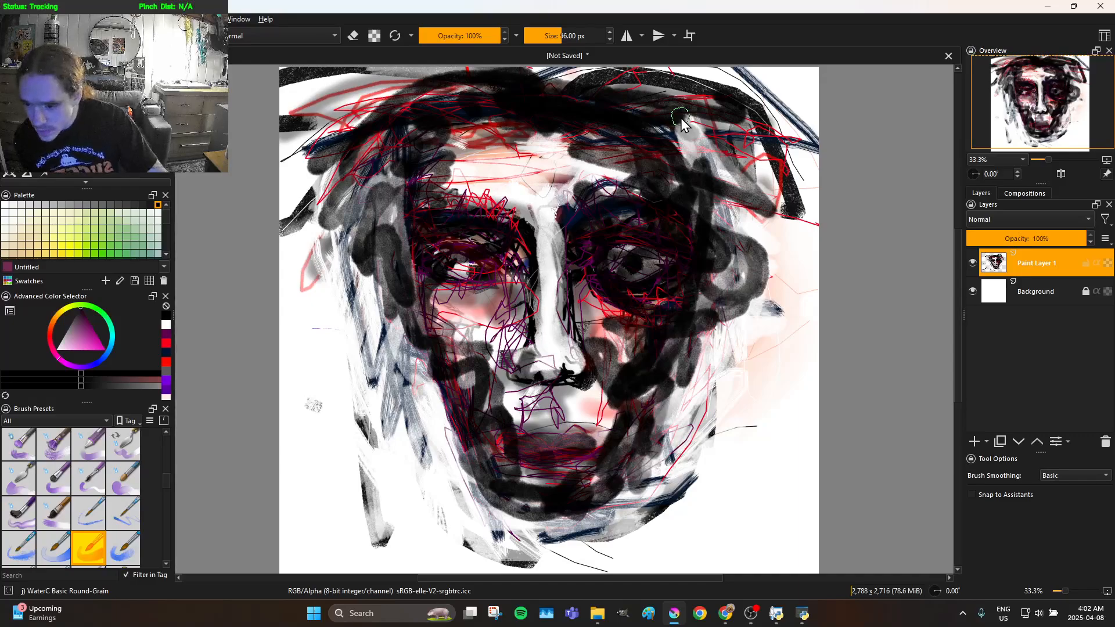
Select the WaterC Basic Lines-Dry brush and switch the paint colour to white
click(95, 522)
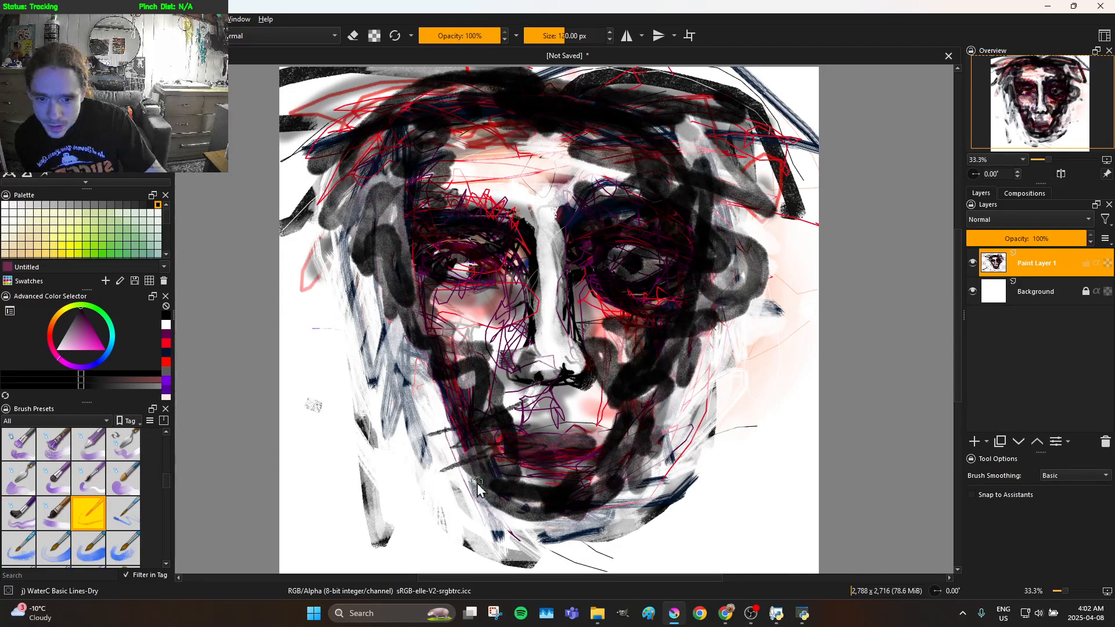
drag(78, 349, 56, 349)
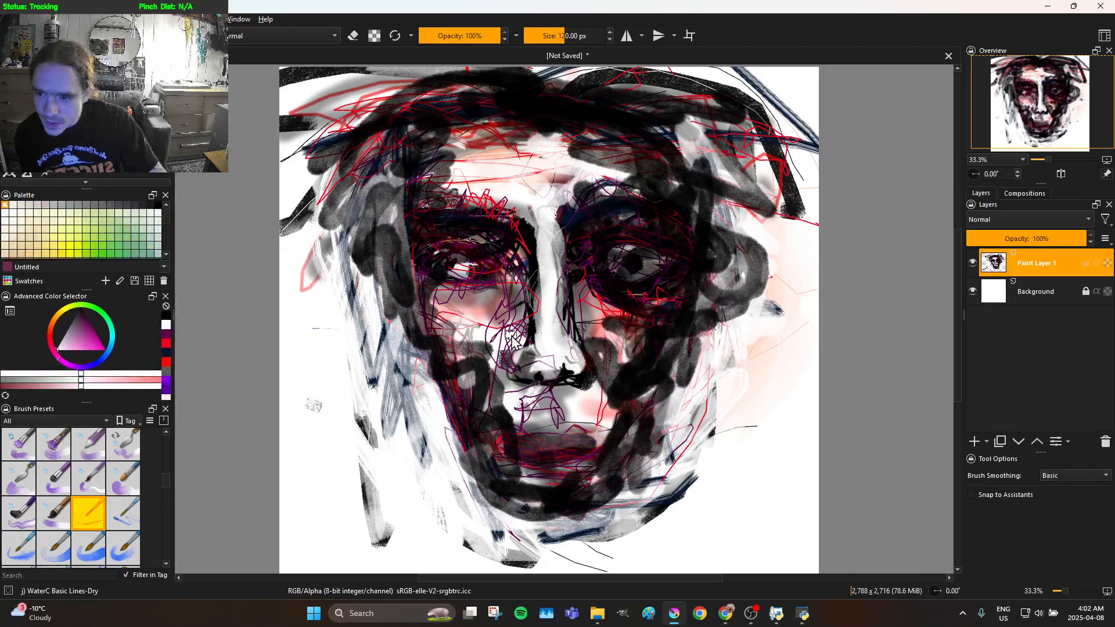
Try white Lines-Dry strokes on both eyes and undo them
drag(463, 269, 458, 267)
drag(629, 260, 630, 261)
key(ctrl+z)
key(ctrl+z)
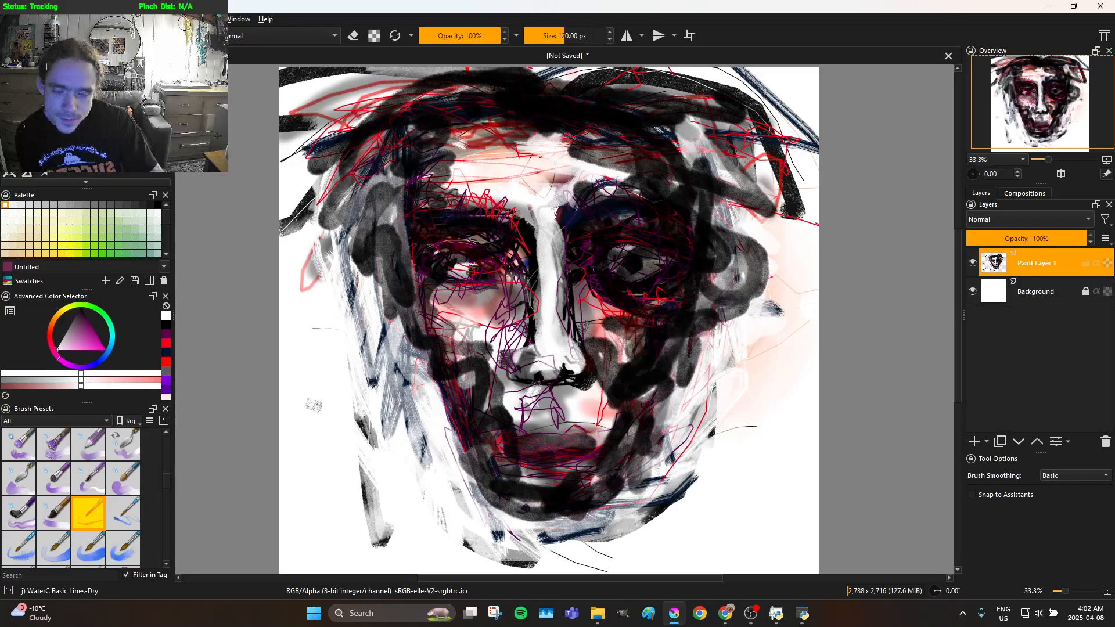
Try another watercolour brush in white on the left cheek, left eye and nose, undoing each stroke
click(94, 556)
mouse_move(494, 348)
mouse_down()
mouse_move(501, 385)
mouse_move(480, 395)
mouse_up()
key(ctrl+z)
mouse_move(464, 260)
mouse_down()
mouse_move(455, 266)
mouse_move(464, 271)
mouse_up()
drag(525, 372, 526, 375)
key(ctrl+z)
key(ctrl+z)
Select the WaterC Basic Lines-Wet brush and try white strokes on the left cheek and both eyes
scroll(117, 476, down, 3)
scroll(118, 501, down, 3)
click(124, 481)
click(127, 511)
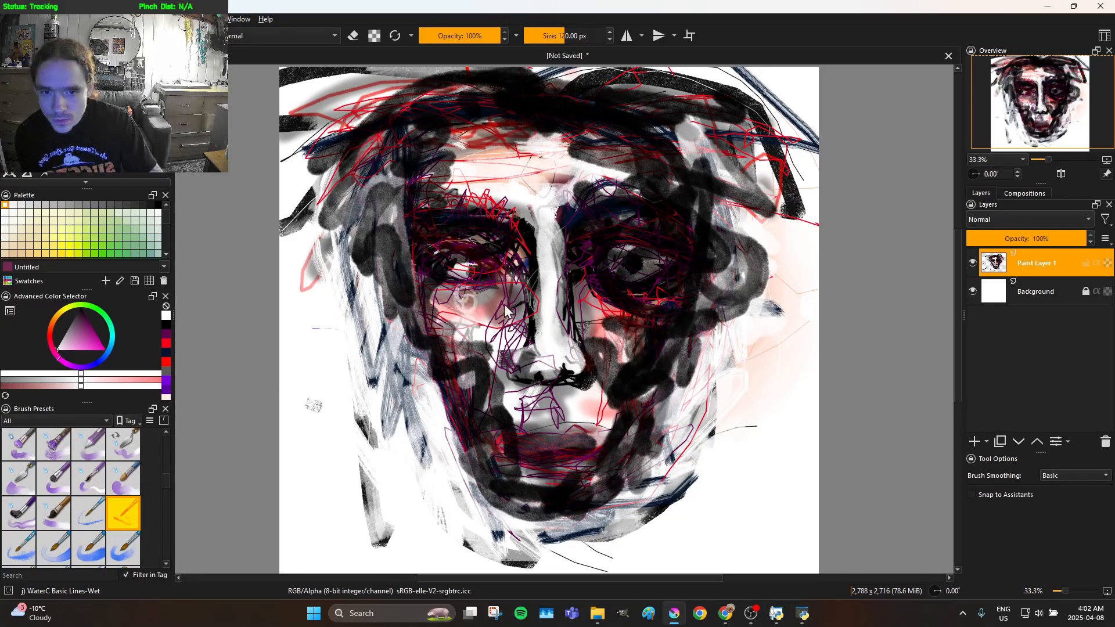
drag(474, 274, 464, 268)
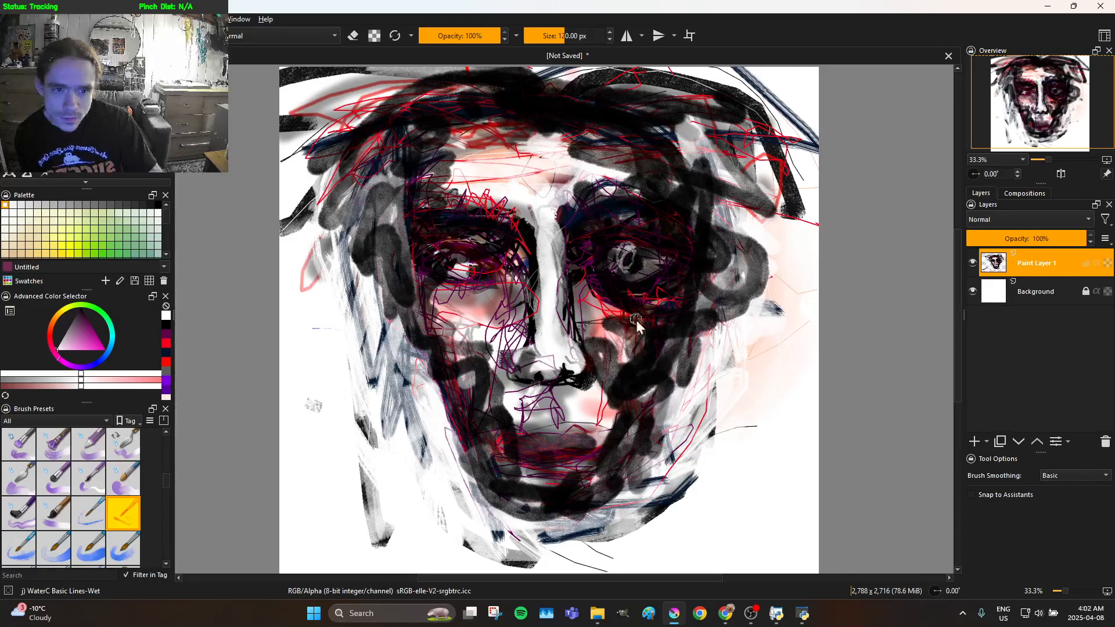
Try the Ink-3 Gpen brush in white on the left eye, undo it and settle on the Ink-8 Sumi-e brush
scroll(99, 454, up, 3)
click(104, 483)
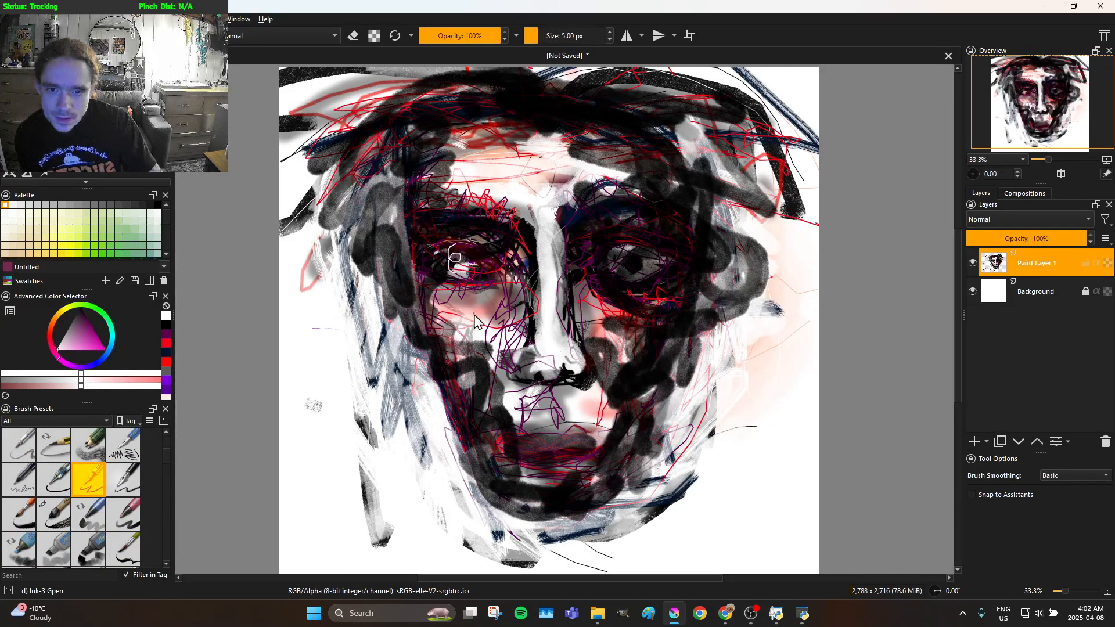
click(93, 519)
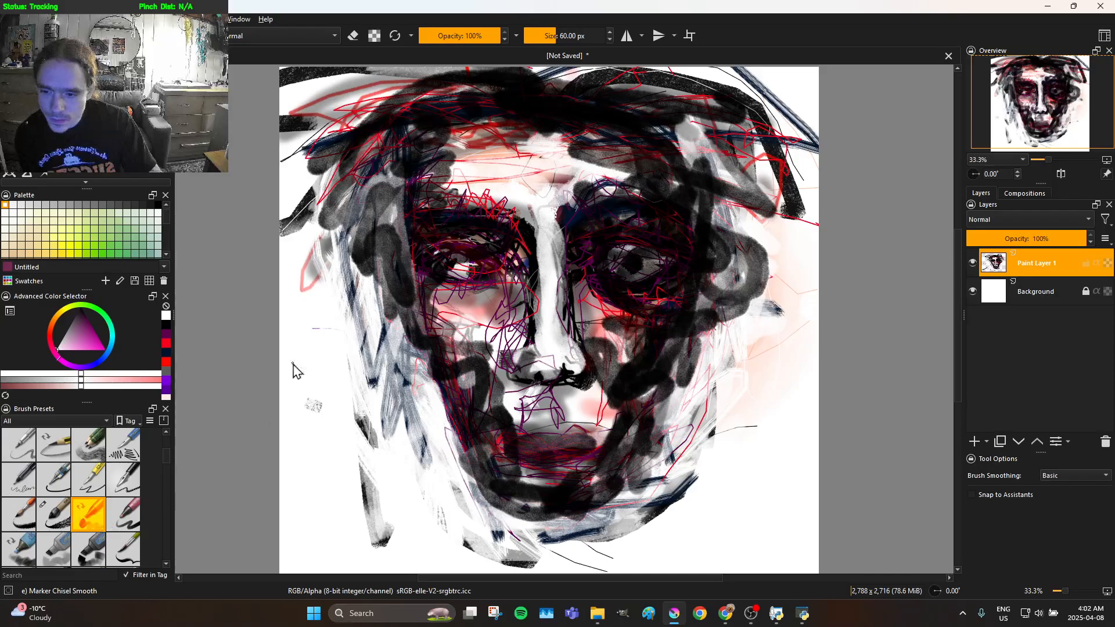
click(55, 514)
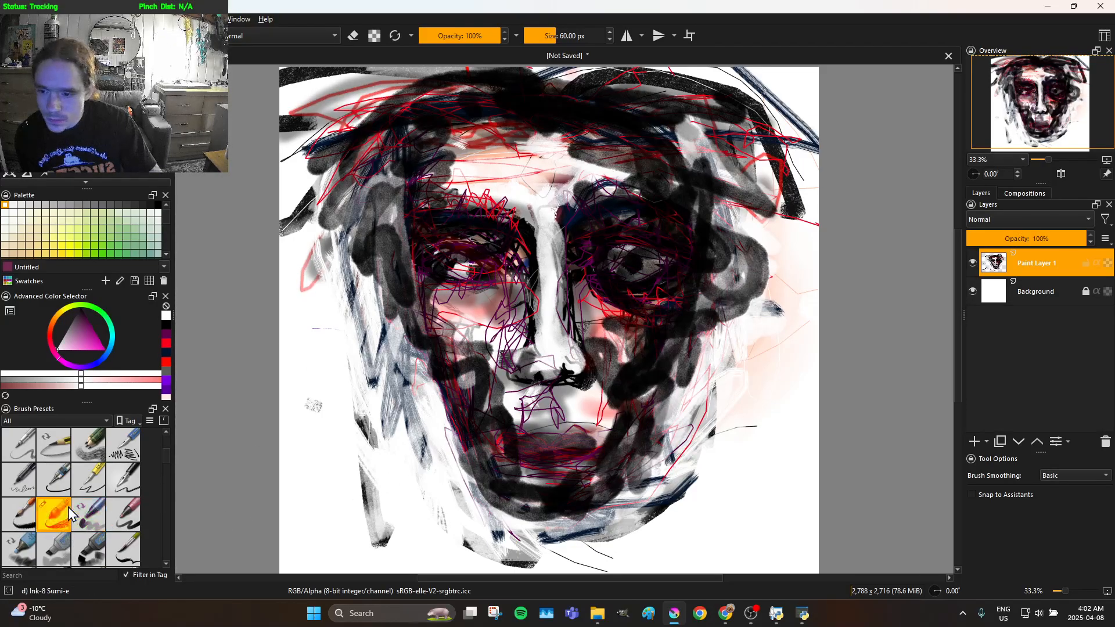
Try white strokes with the Ink-8 Sumi-e brush on the left eye and Ink-7 Brush Rough on the right eye, undoing them
drag(477, 252, 471, 272)
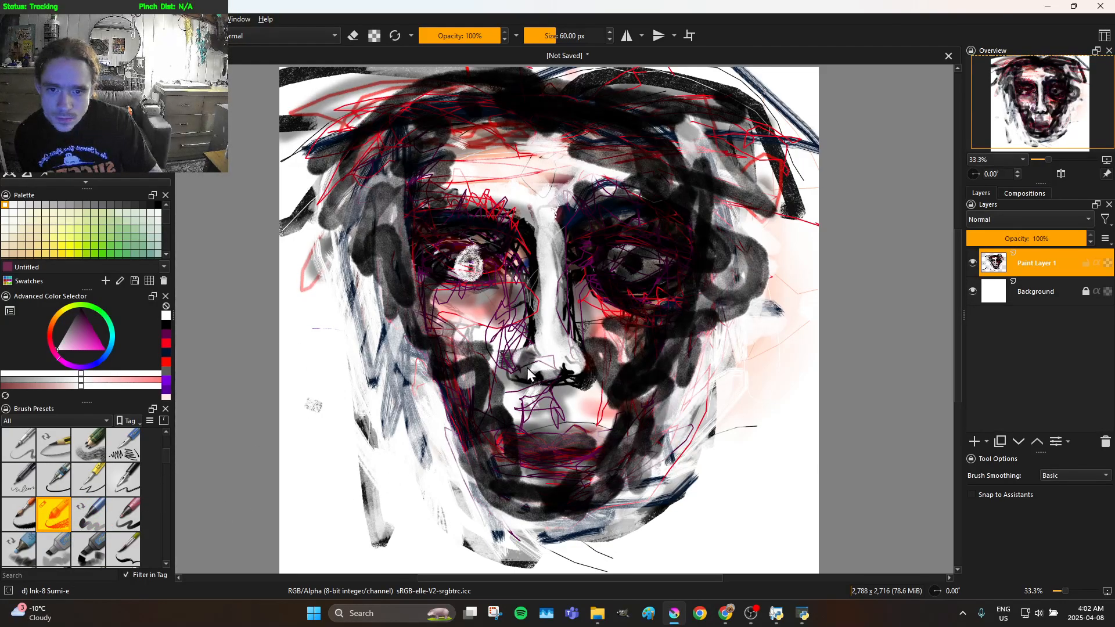
key(ctrl+z)
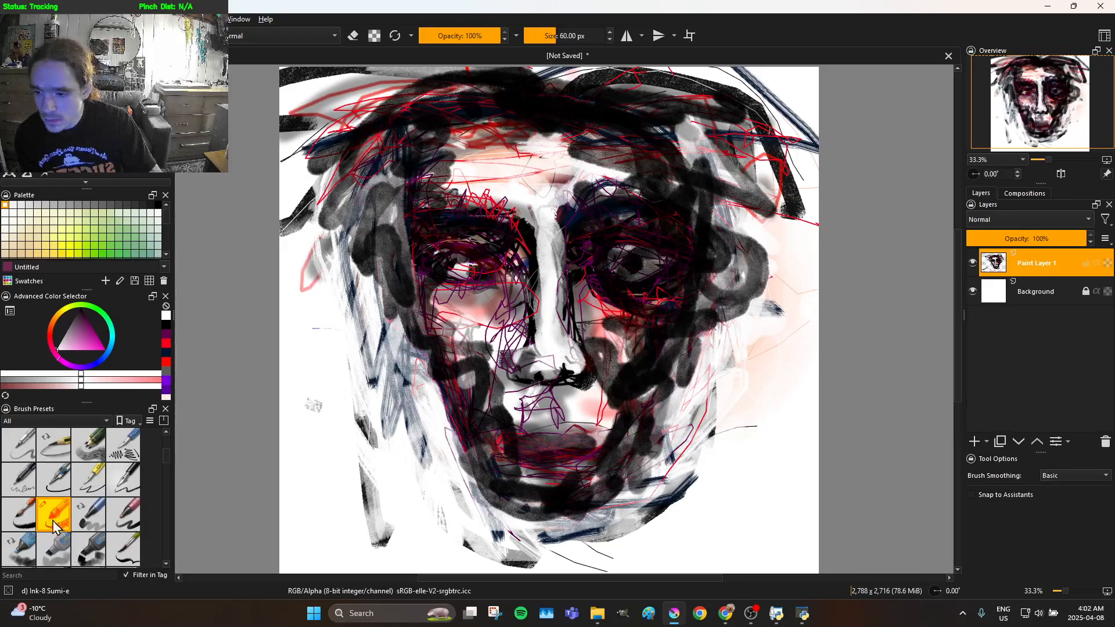
click(30, 515)
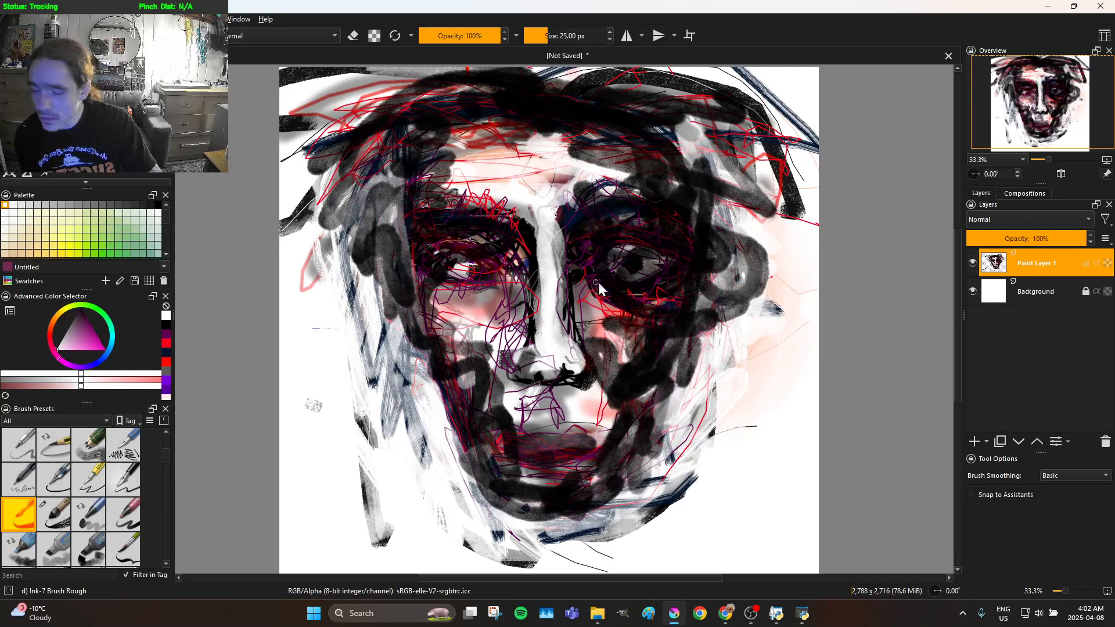
drag(631, 271, 628, 260)
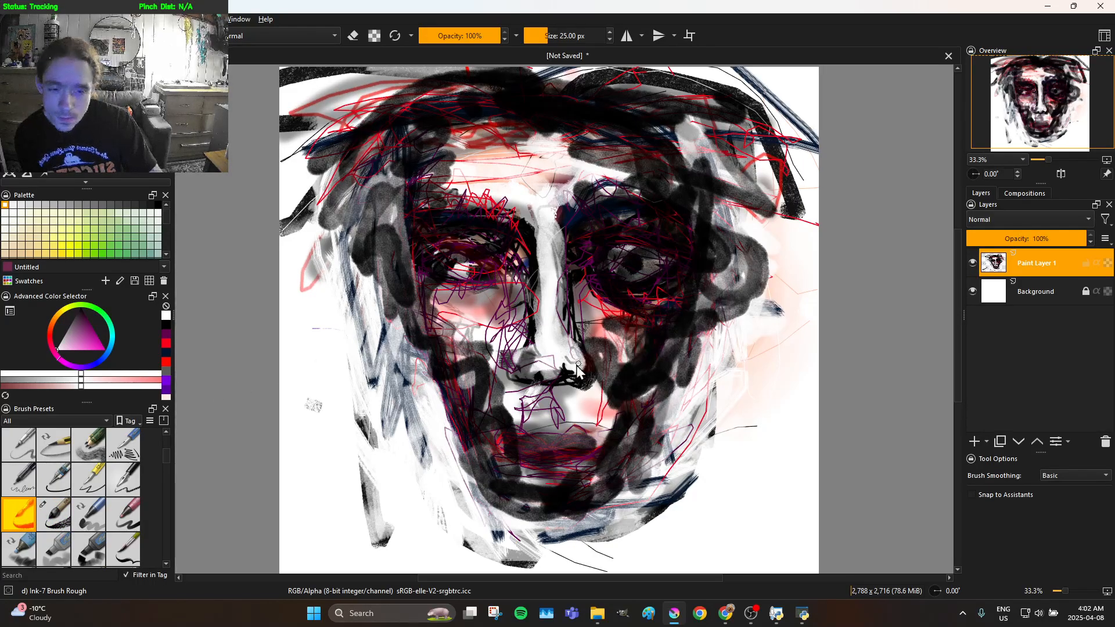
Try the Marker Details brush in white across the left eye and left cheek, and undo both strokes
click(123, 516)
drag(473, 264, 360, 355)
drag(459, 367, 351, 386)
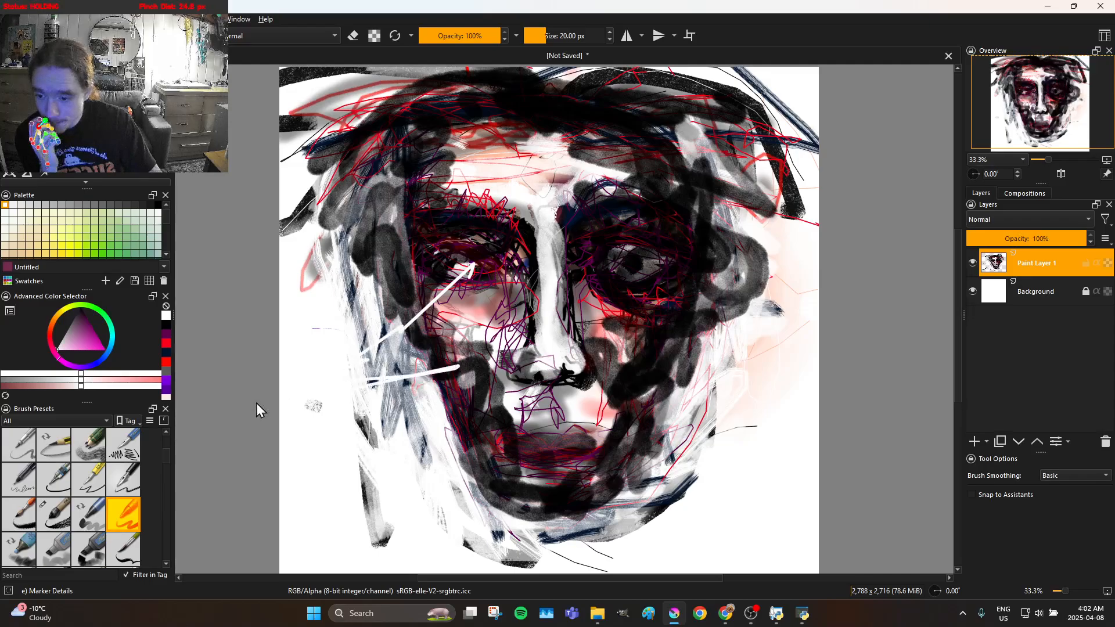
key(ctrl+z)
key(ctrl+z)
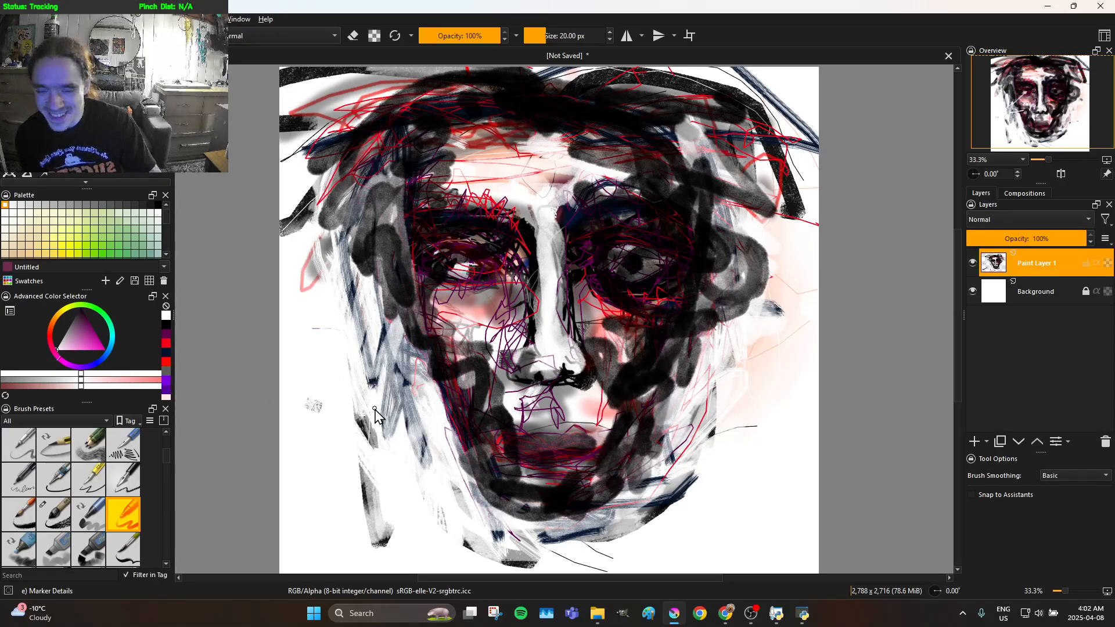
Select the Ink-4 Pen Rough brush and scribble white highlights over the right and left eyes
click(123, 485)
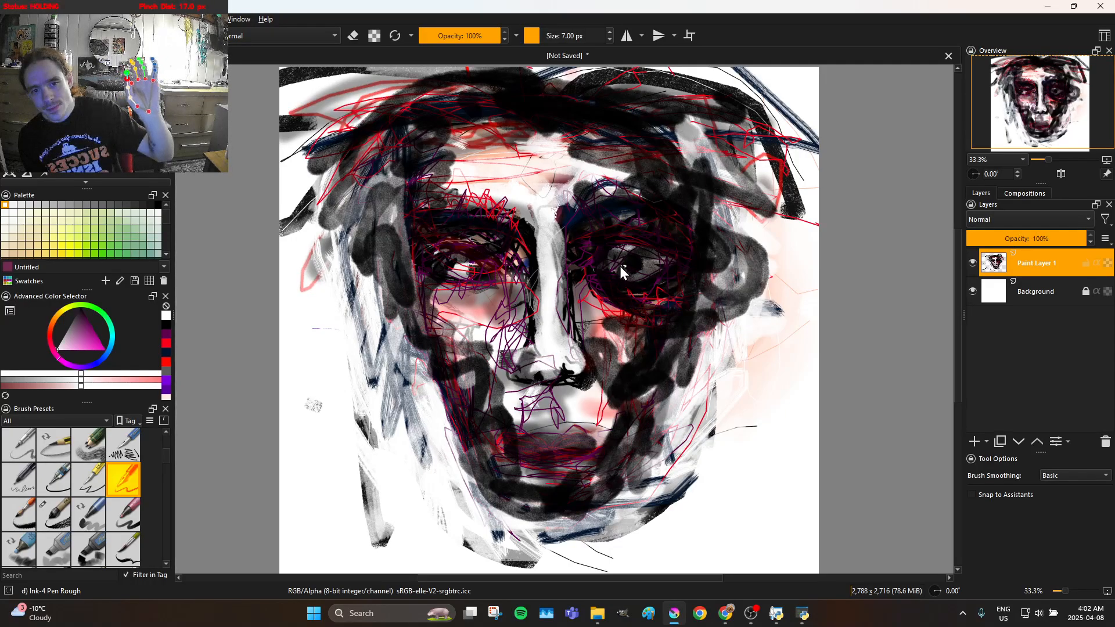
mouse_move(617, 252)
mouse_down()
mouse_move(649, 264)
mouse_move(624, 275)
mouse_move(621, 256)
mouse_move(635, 262)
mouse_move(618, 277)
mouse_move(625, 248)
mouse_move(654, 277)
mouse_move(625, 279)
mouse_move(624, 256)
mouse_move(631, 266)
mouse_move(618, 272)
mouse_move(632, 256)
mouse_move(646, 282)
mouse_move(621, 280)
mouse_move(629, 253)
mouse_move(636, 278)
mouse_up()
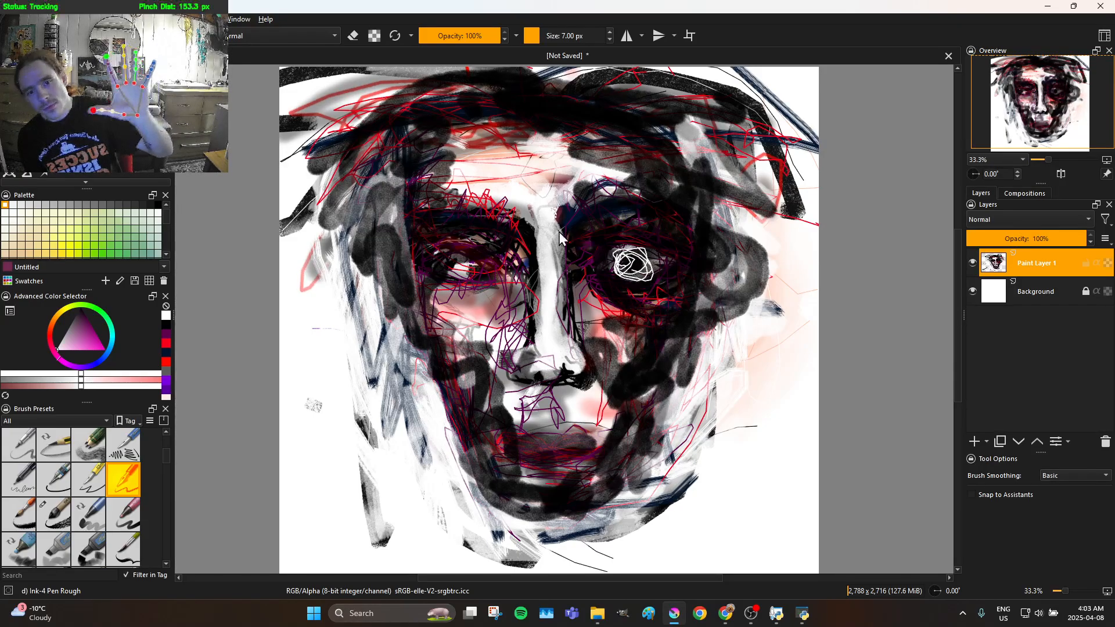
mouse_move(460, 297)
mouse_down()
mouse_move(485, 308)
mouse_move(490, 297)
mouse_move(460, 281)
mouse_move(464, 248)
mouse_move(449, 284)
mouse_move(459, 276)
mouse_move(459, 266)
mouse_move(448, 285)
mouse_move(440, 277)
mouse_move(468, 268)
mouse_move(456, 284)
mouse_move(447, 271)
mouse_move(458, 266)
mouse_move(467, 287)
mouse_move(442, 274)
mouse_move(464, 264)
mouse_move(460, 279)
mouse_move(474, 274)
mouse_up()
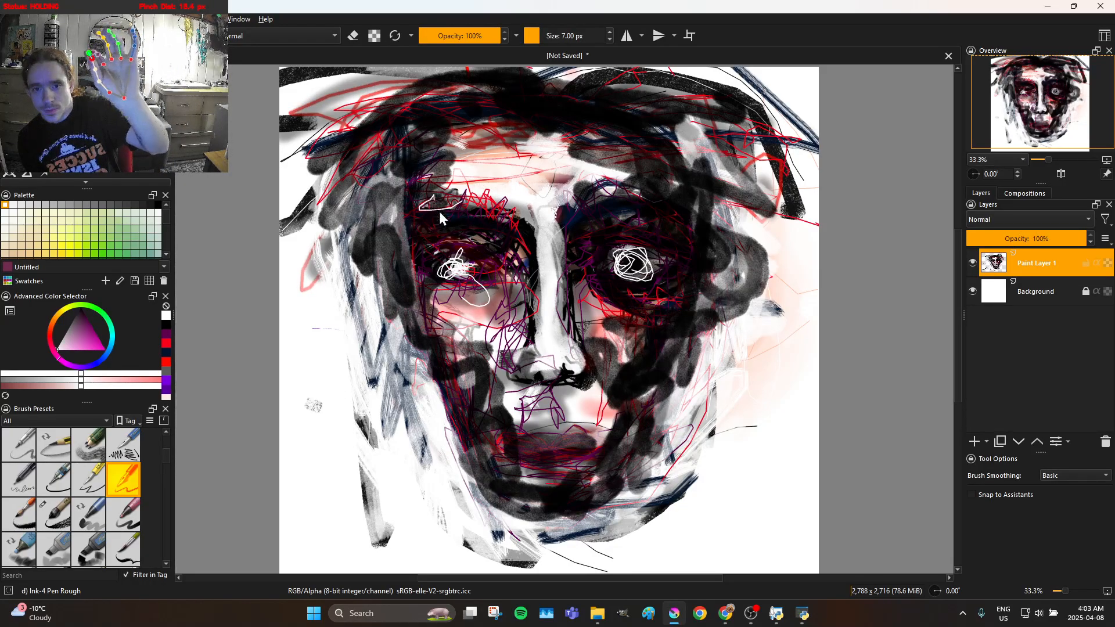
Draw white zigzag lines over both eyebrows and outline the lips in white
mouse_move(444, 201)
mouse_down()
mouse_move(449, 176)
mouse_move(473, 215)
mouse_move(494, 183)
mouse_move(503, 229)
mouse_move(534, 206)
mouse_move(533, 245)
mouse_move(565, 196)
mouse_move(592, 221)
mouse_move(582, 176)
mouse_move(626, 208)
mouse_move(676, 204)
mouse_move(672, 236)
mouse_up()
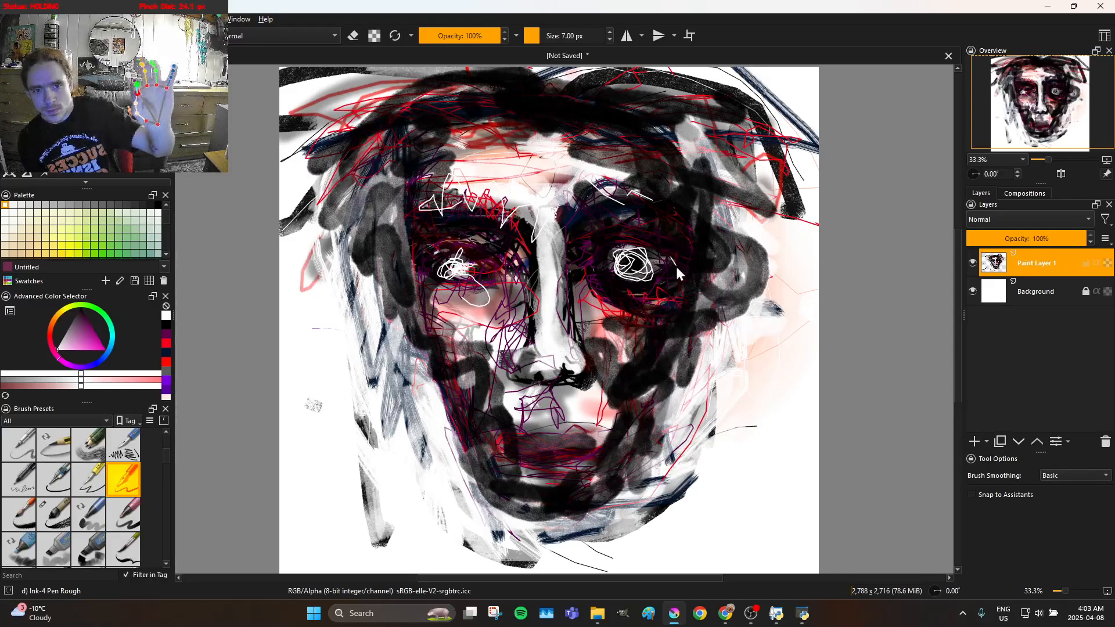
mouse_move(661, 235)
mouse_down()
mouse_move(687, 195)
mouse_move(638, 234)
mouse_move(613, 203)
mouse_move(613, 233)
mouse_move(581, 211)
mouse_move(591, 198)
mouse_move(615, 226)
mouse_move(632, 200)
mouse_up()
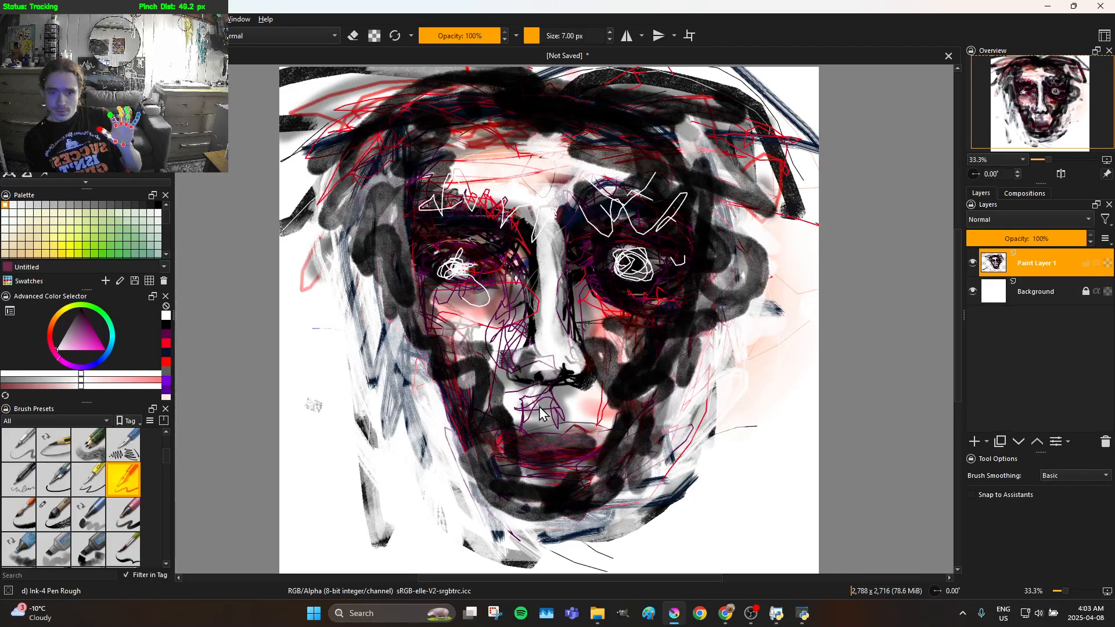
drag(502, 438, 497, 451)
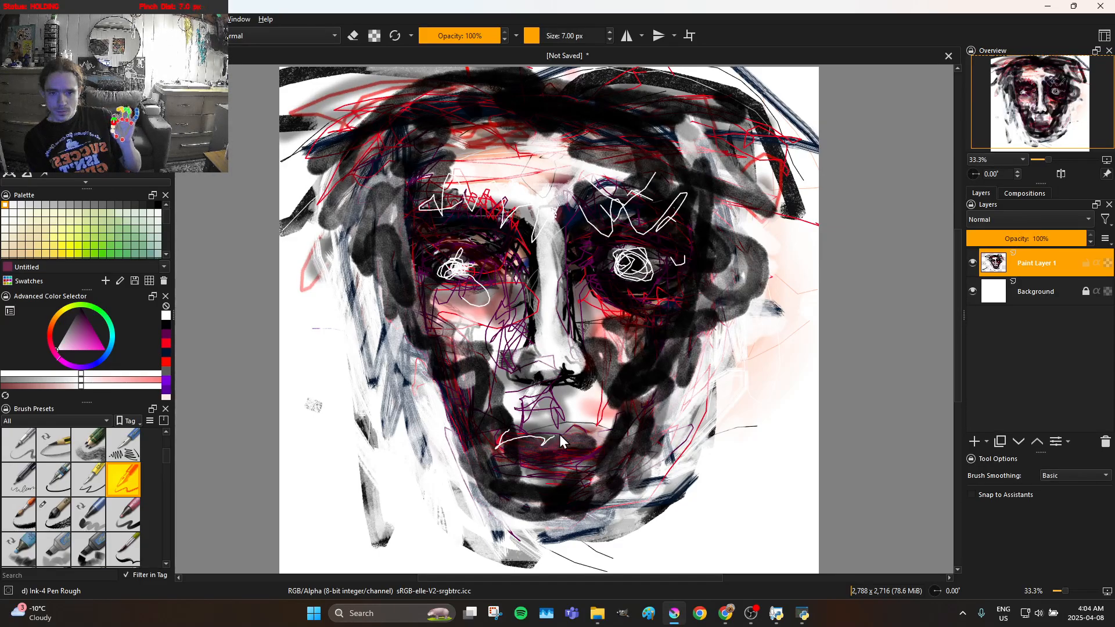
mouse_move(579, 429)
mouse_down()
mouse_move(493, 469)
mouse_move(517, 479)
mouse_move(548, 460)
mouse_move(578, 464)
mouse_move(592, 426)
mouse_up()
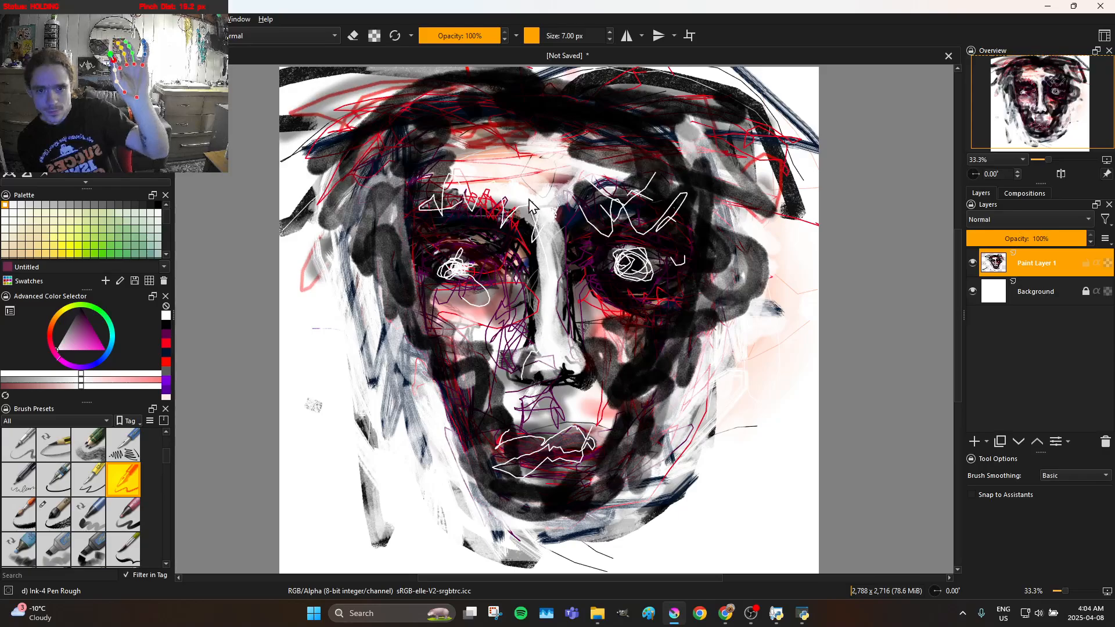
Draw thin white lines across the forehead and hairline and down the nose
mouse_move(454, 177)
mouse_down()
mouse_move(497, 171)
mouse_move(455, 150)
mouse_move(620, 137)
mouse_up()
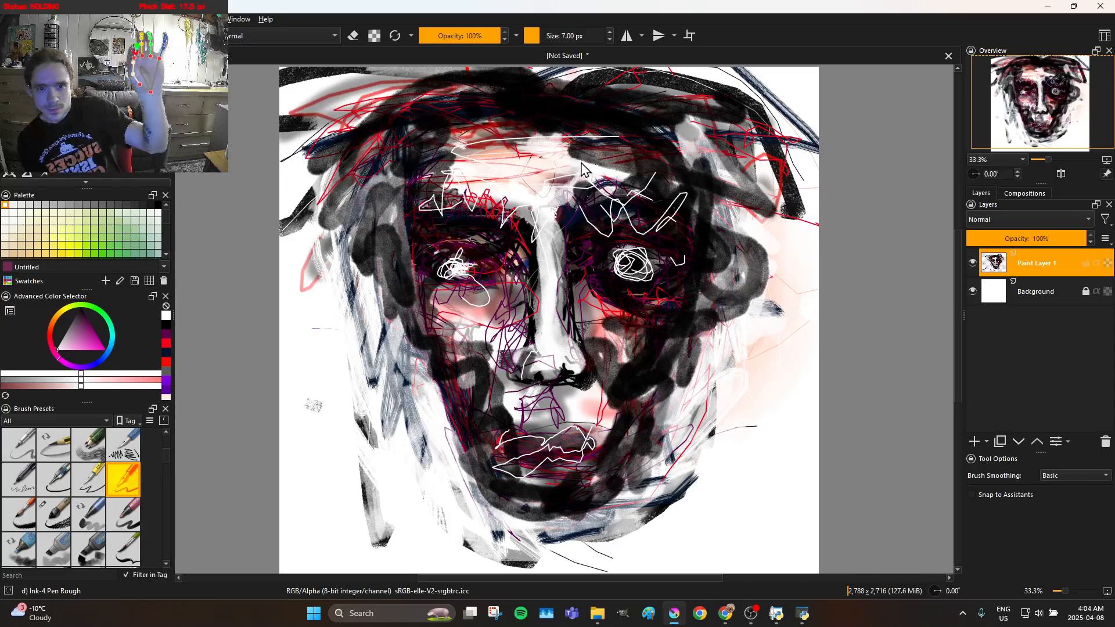
mouse_move(566, 197)
mouse_down()
mouse_move(539, 229)
mouse_move(535, 291)
mouse_move(556, 361)
mouse_move(575, 370)
mouse_move(564, 335)
mouse_move(562, 363)
mouse_move(550, 366)
mouse_move(580, 377)
mouse_move(548, 348)
mouse_move(534, 384)
mouse_move(523, 354)
mouse_move(546, 333)
mouse_move(565, 207)
mouse_move(577, 187)
mouse_move(598, 196)
mouse_move(633, 153)
mouse_up()
mouse_move(511, 120)
mouse_down()
mouse_move(585, 120)
mouse_move(530, 94)
mouse_move(488, 97)
mouse_up()
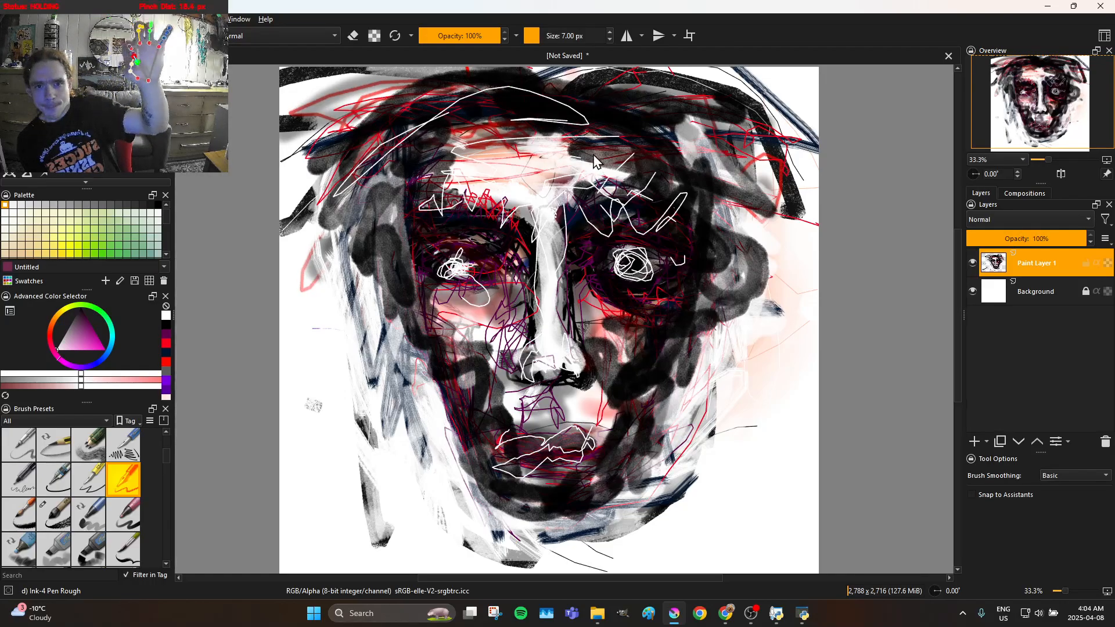
mouse_move(529, 130)
mouse_down()
mouse_move(551, 101)
mouse_move(647, 93)
mouse_up()
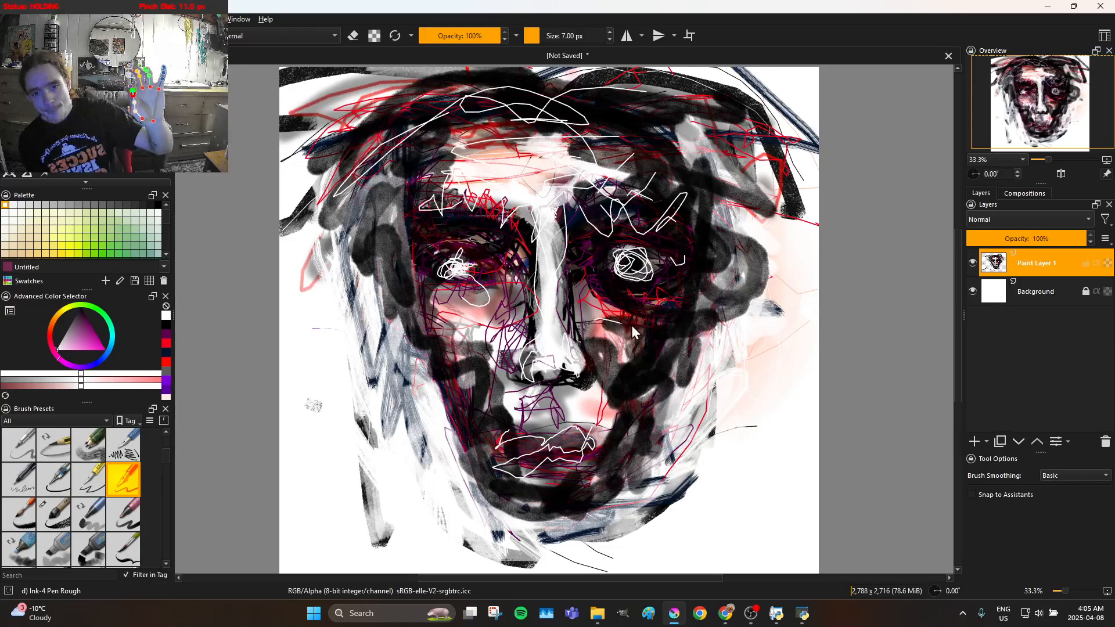
Draw white contour lines under the right eye, on both cheeks and along the left side of the nose
mouse_move(602, 347)
mouse_down()
mouse_move(582, 293)
mouse_move(596, 284)
mouse_move(673, 299)
mouse_move(611, 323)
mouse_move(615, 361)
mouse_move(581, 370)
mouse_move(609, 366)
mouse_up()
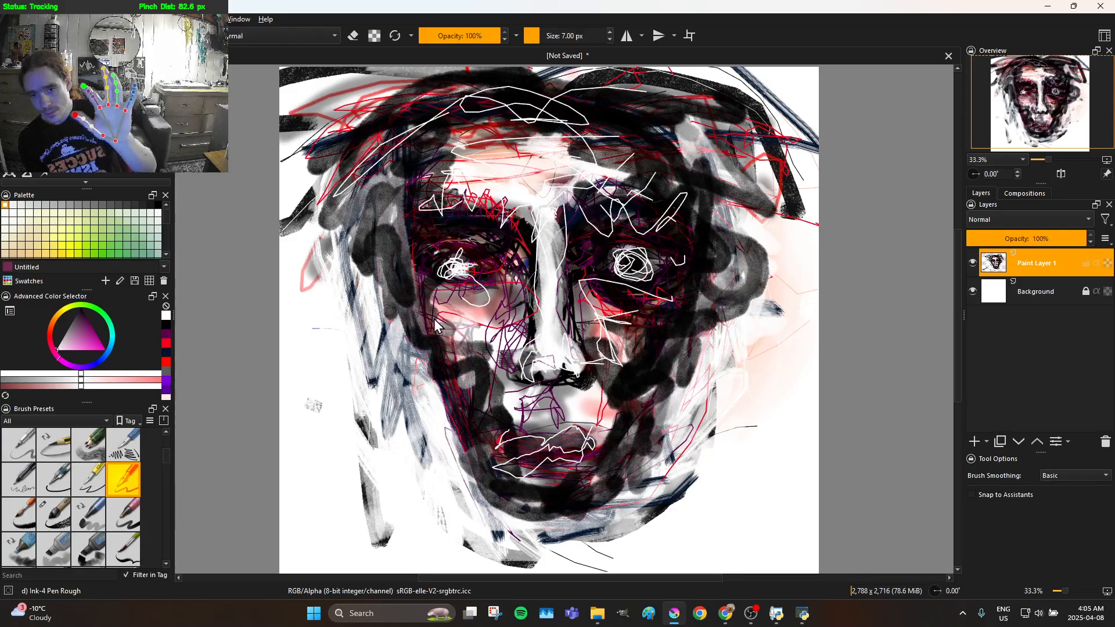
mouse_move(447, 322)
mouse_down()
mouse_move(497, 314)
mouse_move(483, 373)
mouse_move(508, 327)
mouse_move(433, 312)
mouse_move(467, 328)
mouse_move(456, 337)
mouse_move(493, 366)
mouse_move(498, 402)
mouse_up()
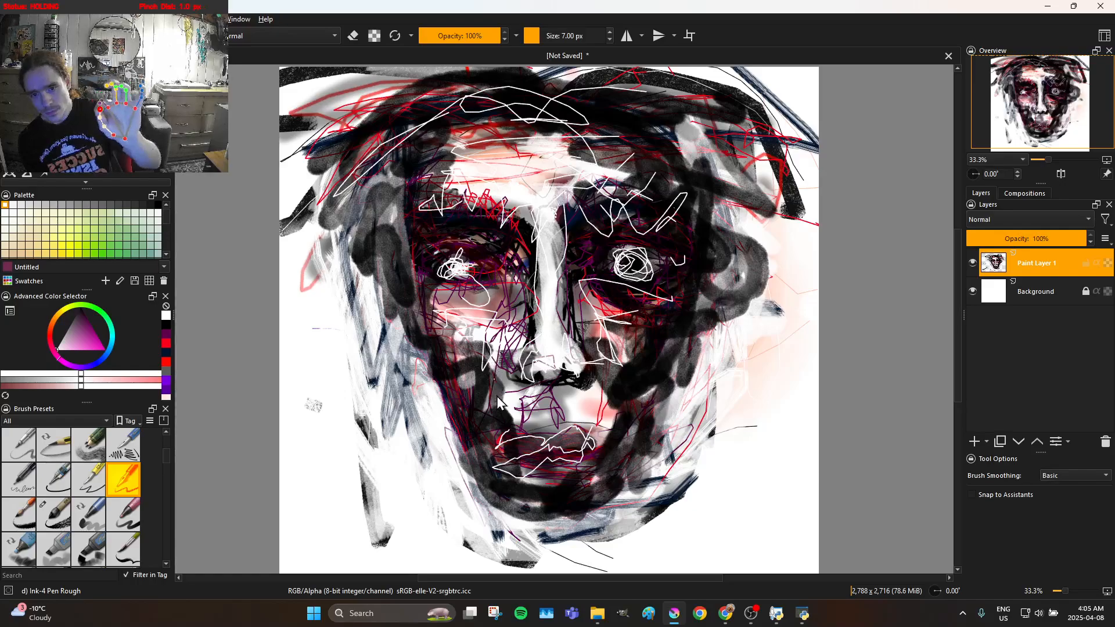
mouse_move(464, 326)
mouse_down()
mouse_move(482, 347)
mouse_move(525, 325)
mouse_move(546, 354)
mouse_move(514, 352)
mouse_move(501, 369)
mouse_move(525, 278)
mouse_move(512, 239)
mouse_move(466, 227)
mouse_up()
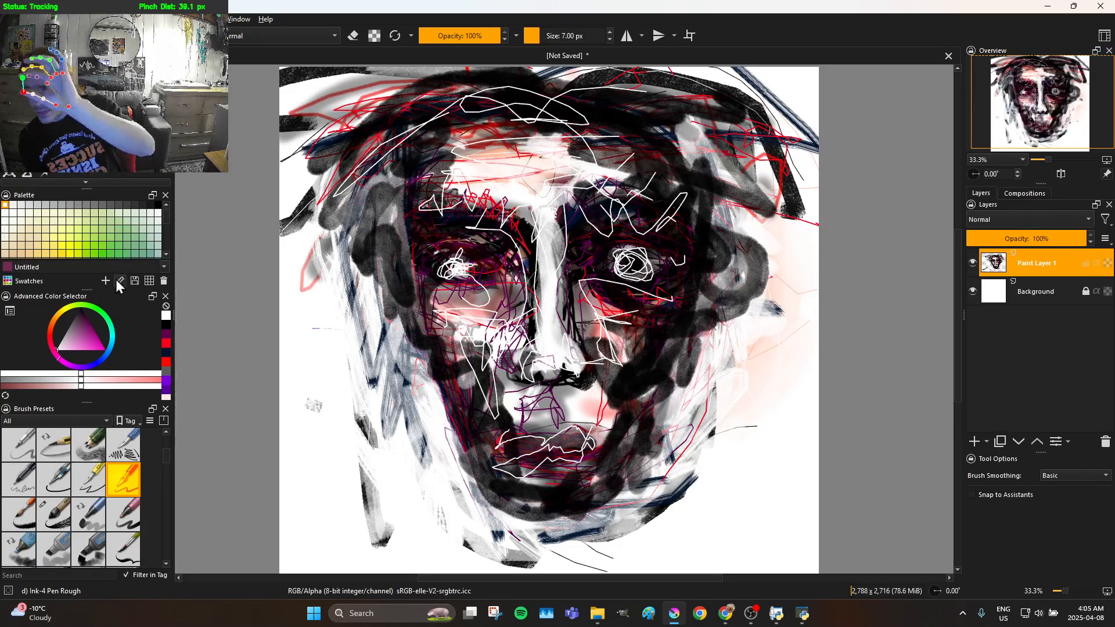
Set the brush colour to orange-red and fill the lips with scribbled strokes
mouse_move(79, 335)
mouse_down()
mouse_move(49, 333)
mouse_move(56, 323)
mouse_up()
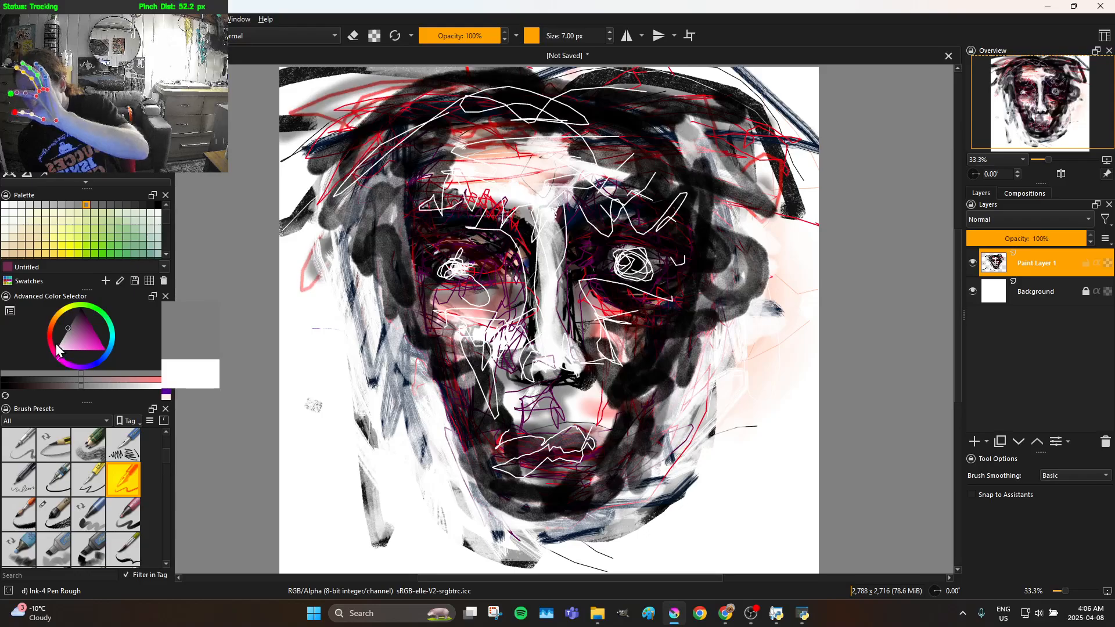
click(57, 349)
click(49, 334)
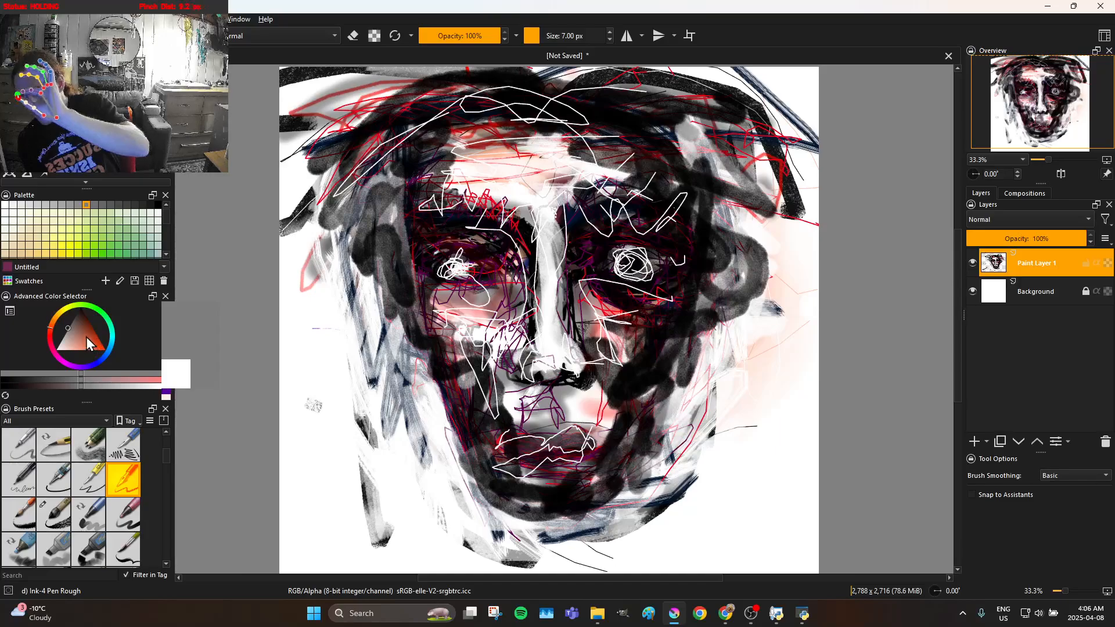
drag(89, 329, 232, 372)
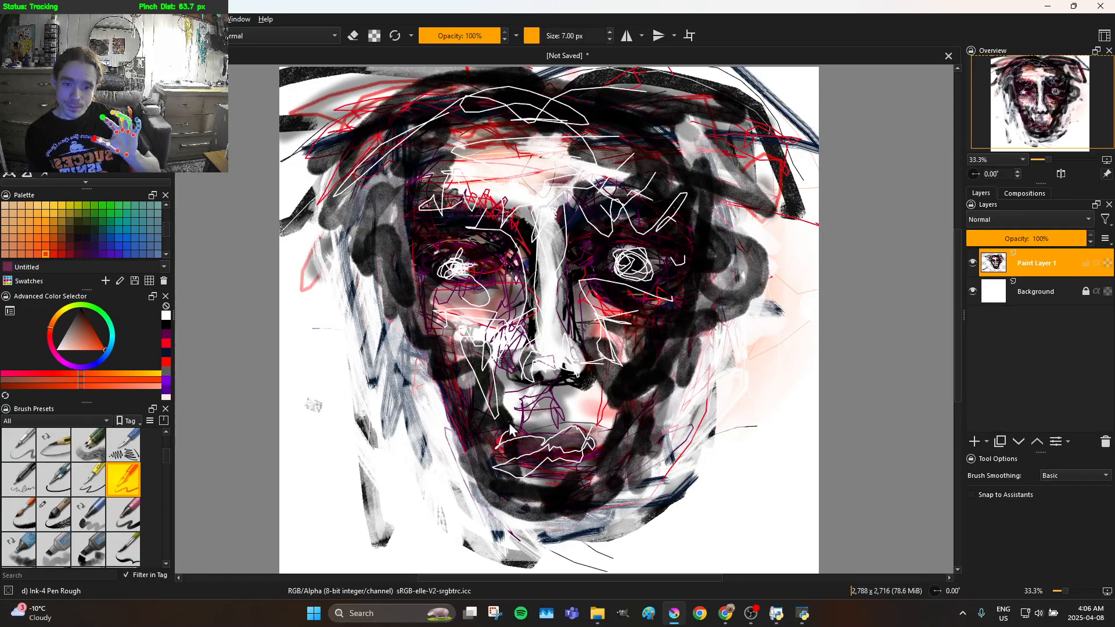
mouse_move(502, 446)
mouse_down()
mouse_move(592, 448)
mouse_move(508, 449)
mouse_move(532, 460)
mouse_move(589, 448)
mouse_move(515, 450)
mouse_move(522, 440)
mouse_move(522, 458)
mouse_move(527, 441)
mouse_move(525, 461)
mouse_move(550, 456)
mouse_up()
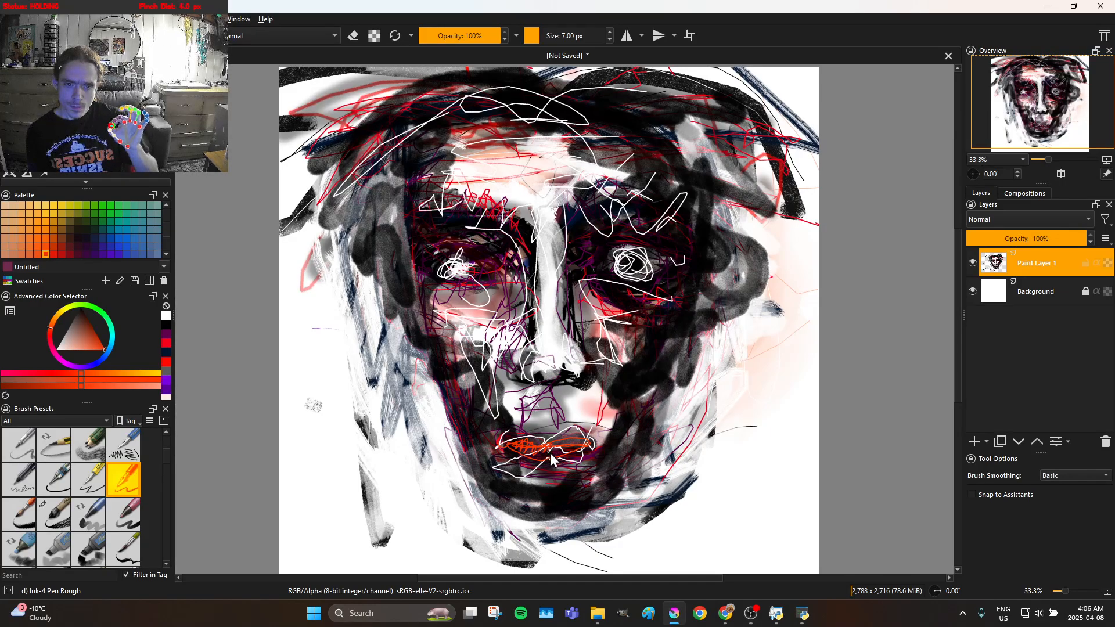
mouse_move(564, 449)
mouse_down()
mouse_move(579, 445)
mouse_move(515, 443)
mouse_move(591, 442)
mouse_up()
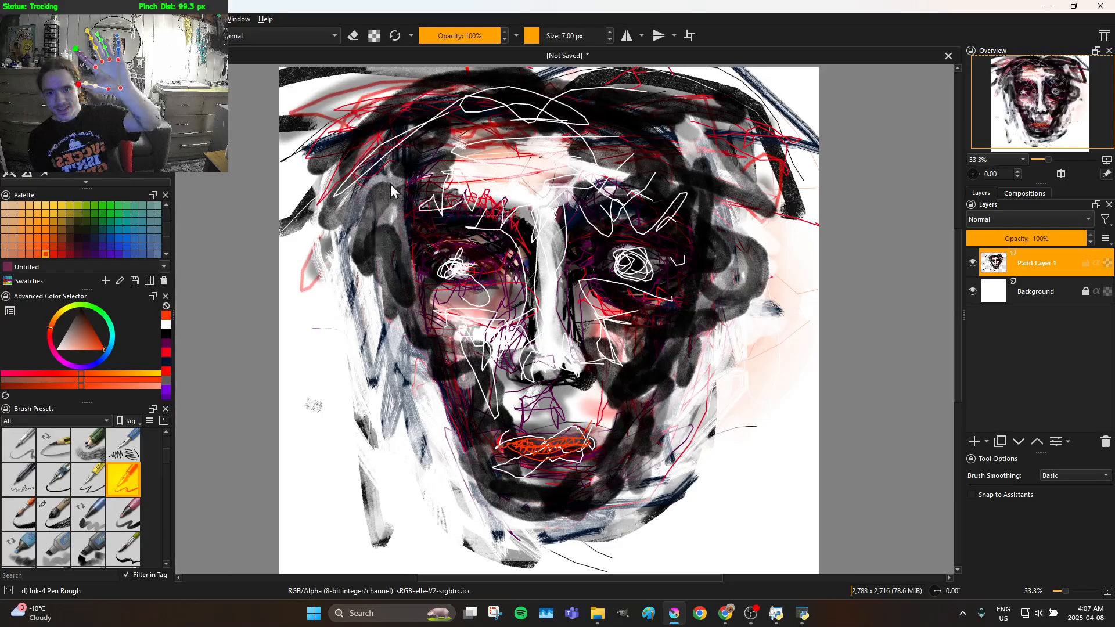
Sketch orange-red strokes through the hair on the left and across the top of the head, undoing the stray line down the right cheek
mouse_move(539, 132)
mouse_down()
mouse_move(547, 89)
mouse_move(491, 82)
mouse_move(423, 98)
mouse_up()
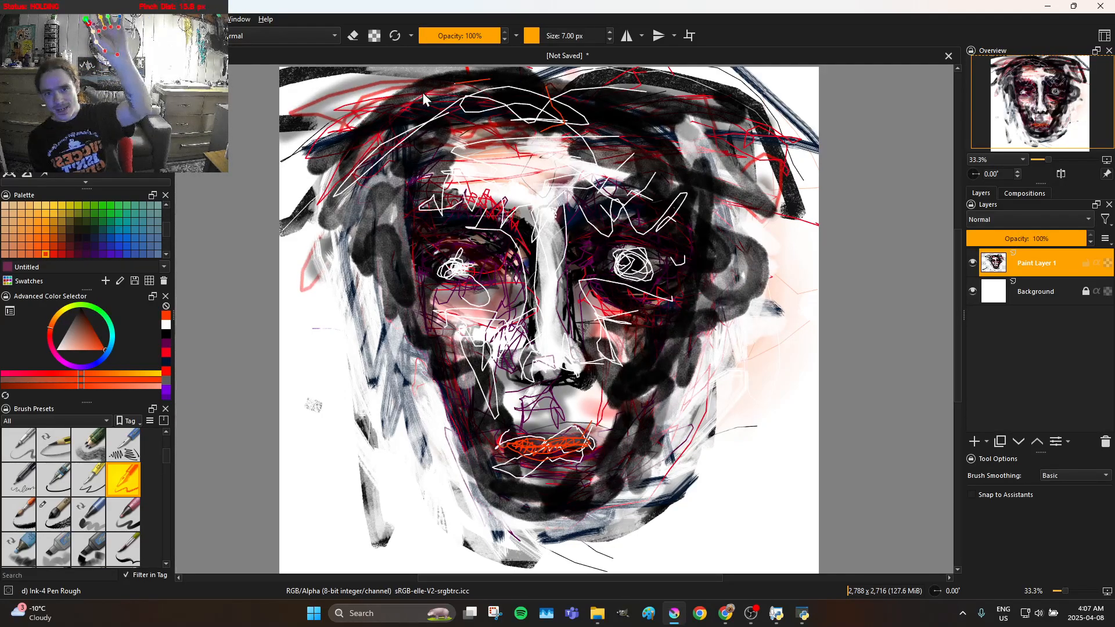
drag(346, 141, 300, 185)
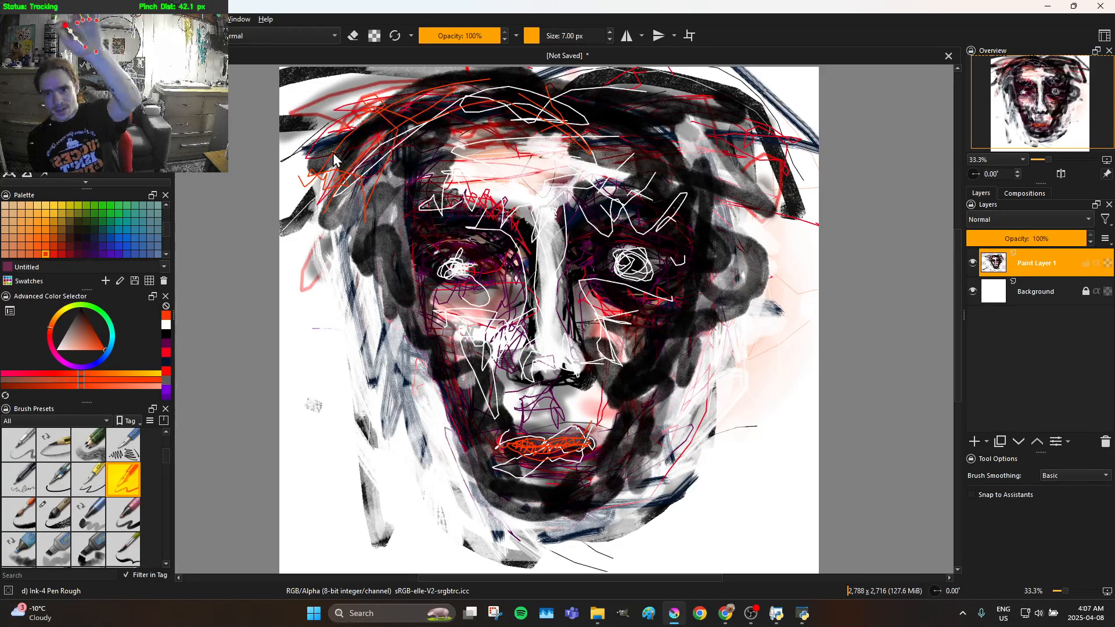
mouse_move(312, 141)
mouse_down()
mouse_move(393, 116)
mouse_move(607, 112)
mouse_move(609, 85)
mouse_move(569, 103)
mouse_move(535, 95)
mouse_move(507, 67)
mouse_move(508, 82)
mouse_move(550, 91)
mouse_move(542, 134)
mouse_move(559, 138)
mouse_move(595, 109)
mouse_up()
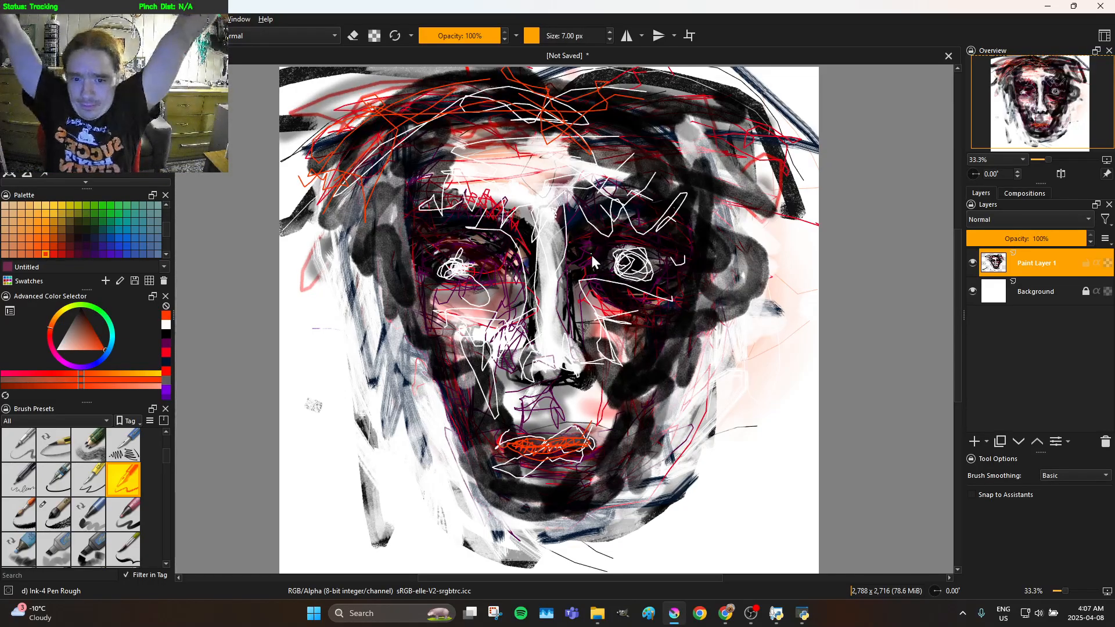
mouse_move(620, 367)
mouse_down()
mouse_move(651, 475)
mouse_move(633, 533)
mouse_move(591, 569)
mouse_up()
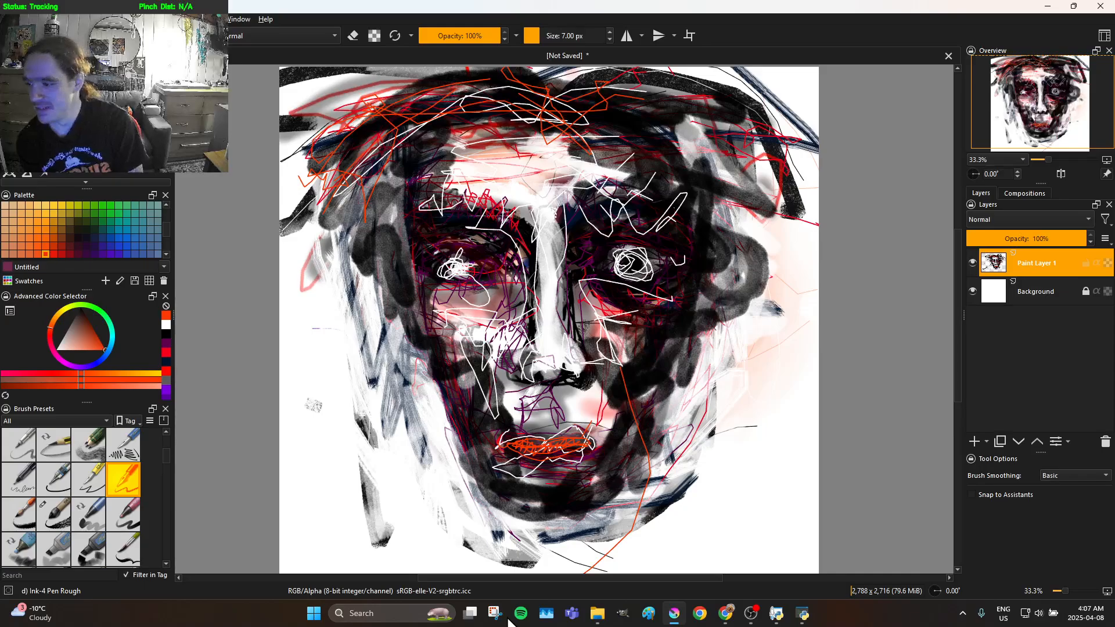
key(ctrl+z)
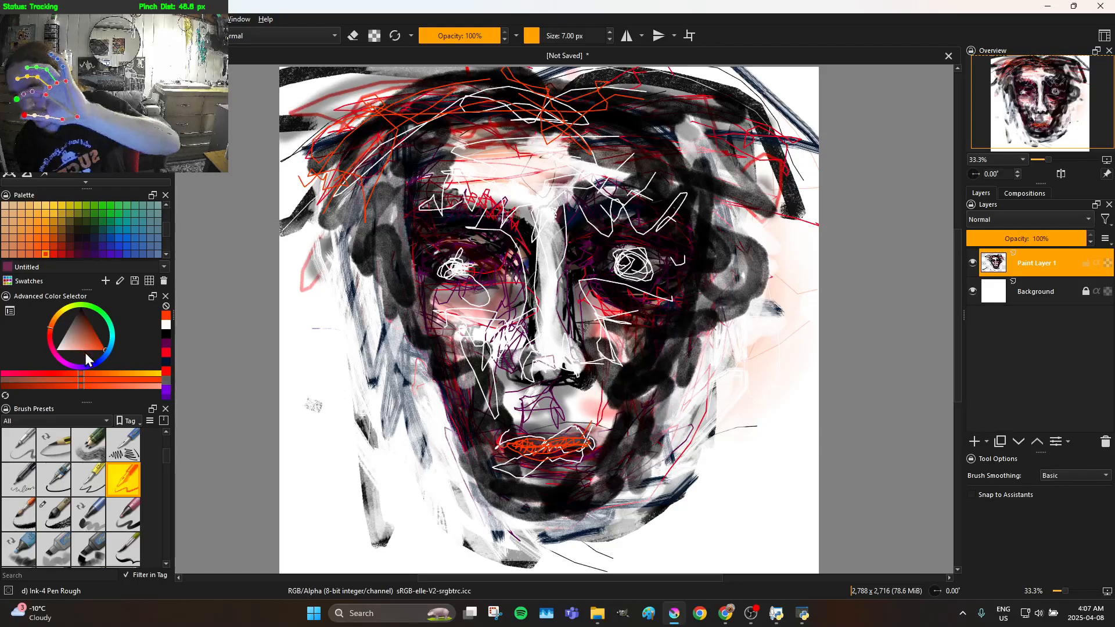
Set the brush colour to blue and sketch strokes through the hair on the right side of the head
mouse_move(109, 372)
mouse_down()
mouse_move(99, 345)
mouse_move(93, 363)
mouse_move(98, 348)
mouse_move(83, 346)
mouse_move(111, 368)
mouse_move(118, 360)
mouse_move(85, 343)
mouse_move(145, 318)
mouse_move(112, 360)
mouse_up()
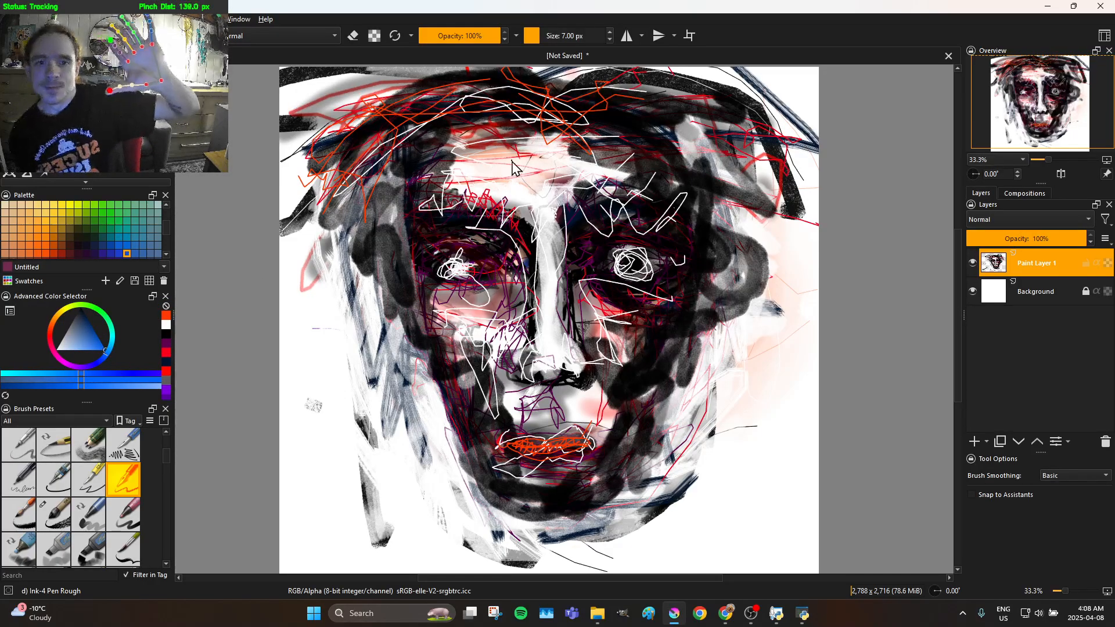
mouse_move(553, 96)
mouse_down()
mouse_move(566, 74)
mouse_move(655, 39)
mouse_move(754, 120)
mouse_move(810, 195)
mouse_move(812, 168)
mouse_move(691, 107)
mouse_move(536, 89)
mouse_up()
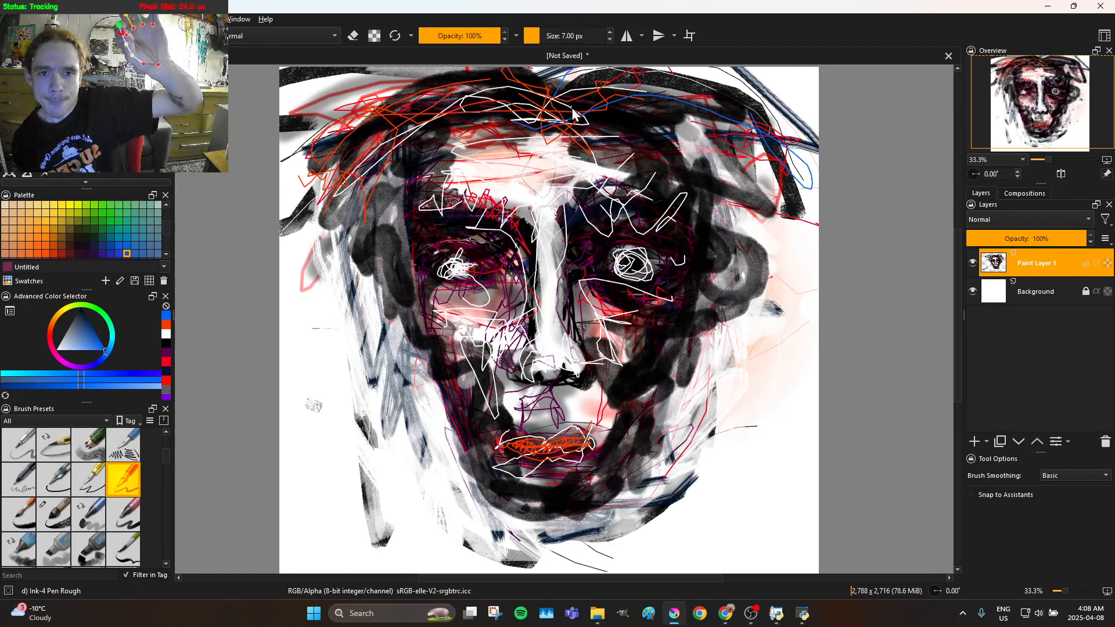
mouse_move(656, 106)
mouse_down()
mouse_move(755, 158)
mouse_move(758, 136)
mouse_move(738, 112)
mouse_up()
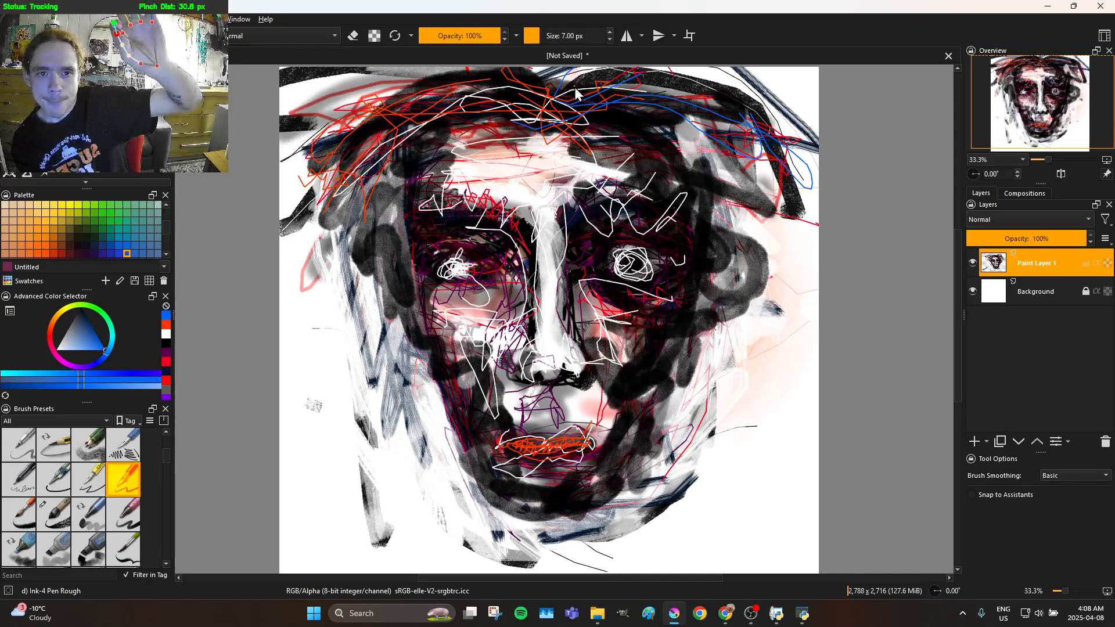
mouse_move(644, 102)
mouse_down()
mouse_move(731, 129)
mouse_move(721, 101)
mouse_up()
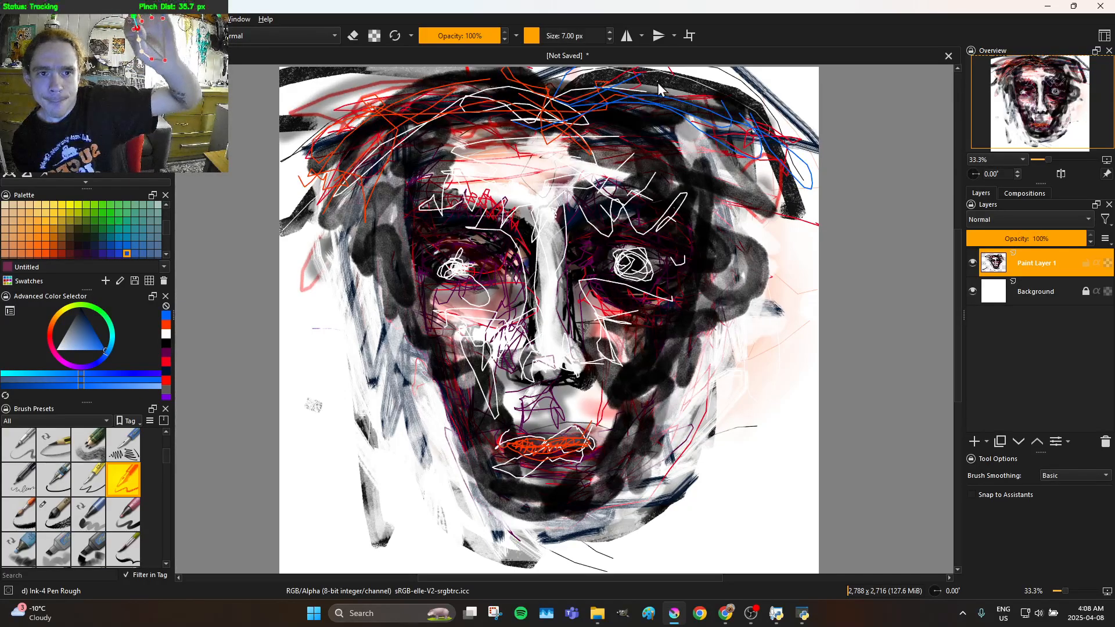
mouse_move(597, 87)
mouse_down()
mouse_move(558, 109)
mouse_move(761, 205)
mouse_move(651, 139)
mouse_up()
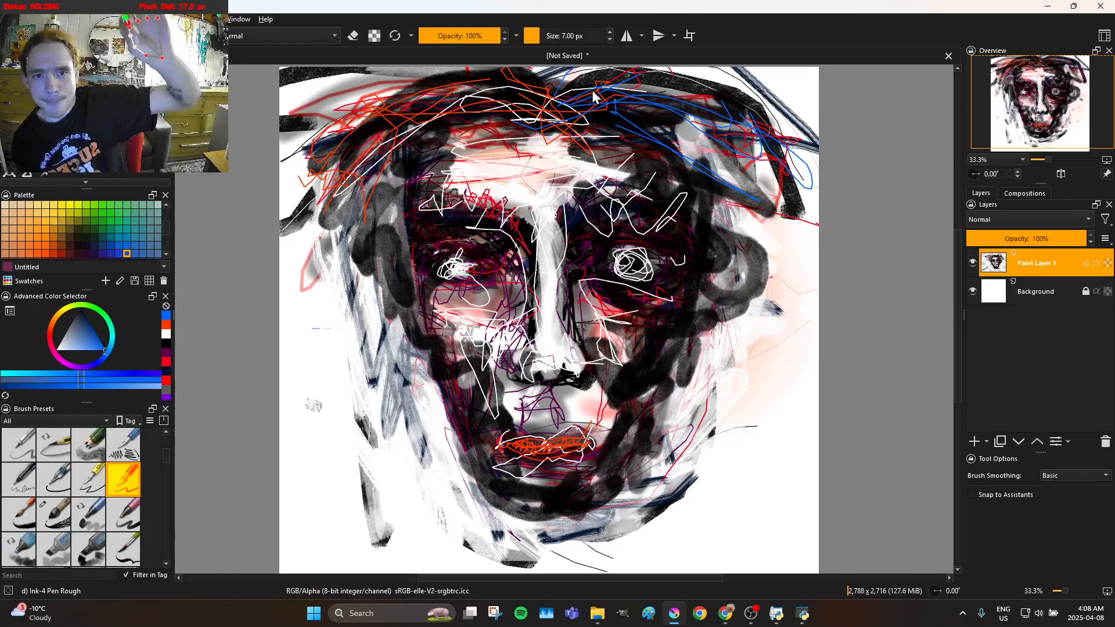
mouse_move(687, 102)
mouse_down()
mouse_move(693, 152)
mouse_move(719, 169)
mouse_move(668, 139)
mouse_move(697, 146)
mouse_up()
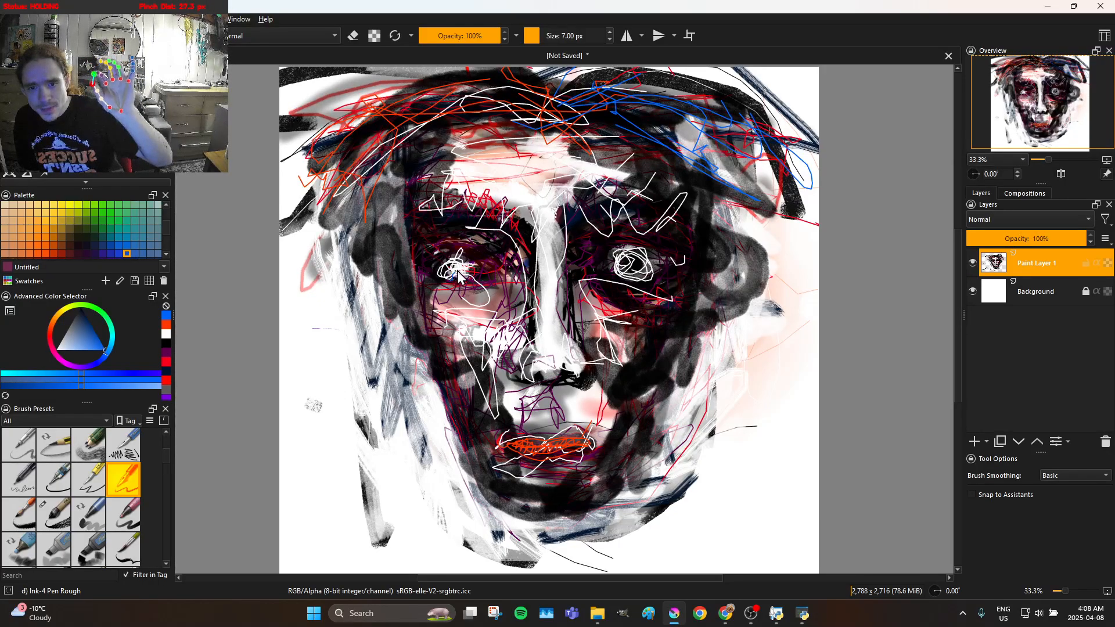
Scribble small blue irises inside the white circles of both eyes
drag(458, 275, 457, 271)
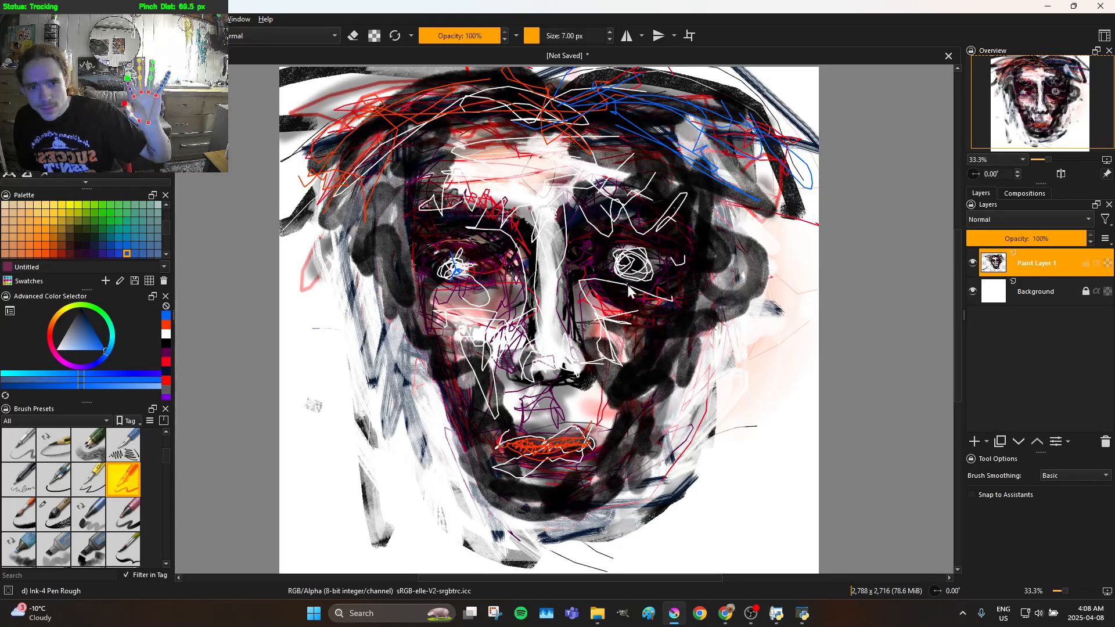
mouse_move(622, 284)
mouse_down()
mouse_move(637, 257)
mouse_move(624, 283)
mouse_move(644, 271)
mouse_move(631, 266)
mouse_up()
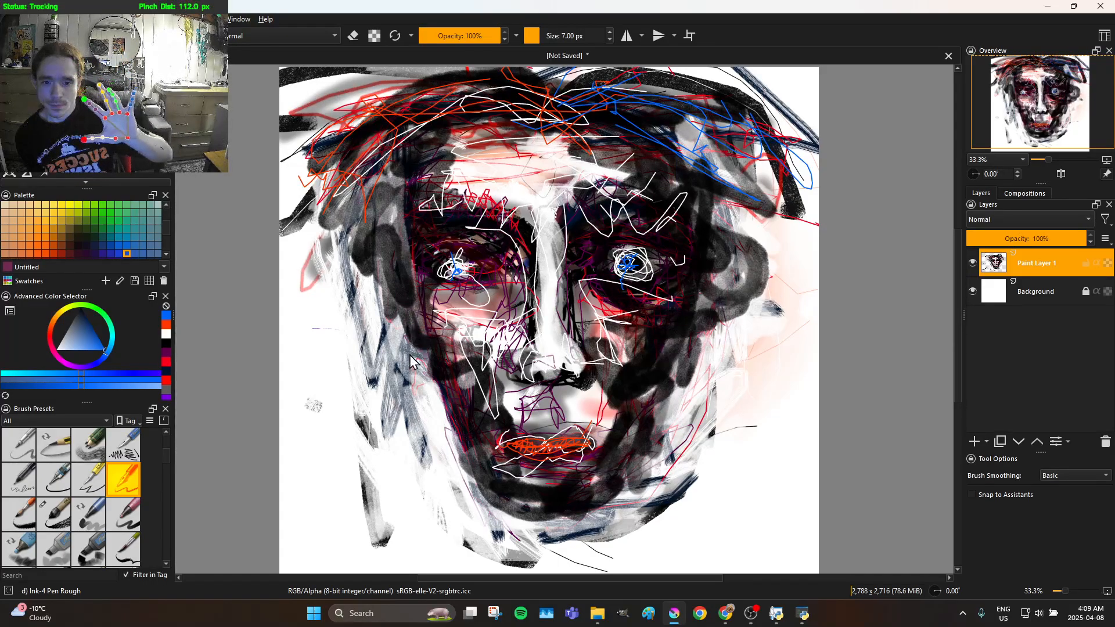
Set the brush colour to black and sketch dark lines over and around the lips
drag(81, 330, 73, 279)
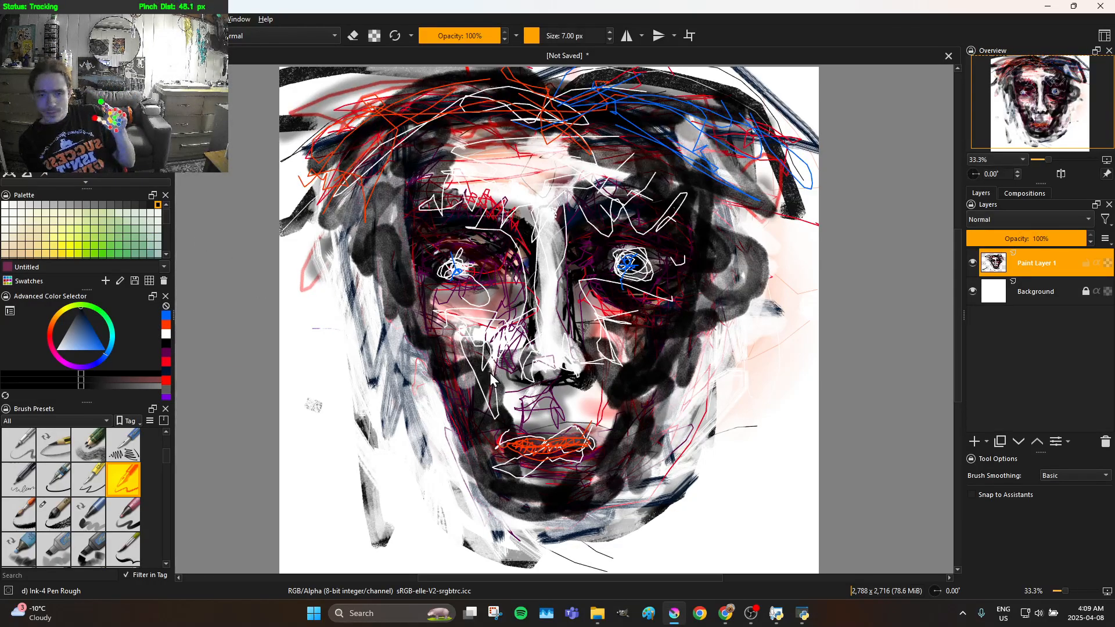
drag(486, 390, 488, 392)
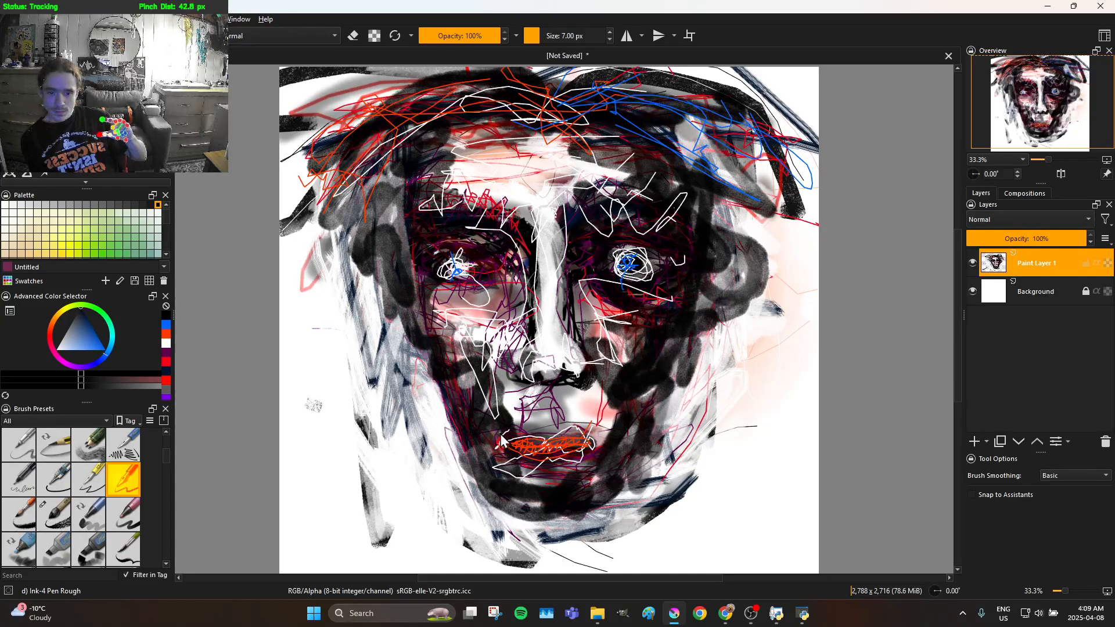
mouse_move(499, 447)
mouse_down()
mouse_move(505, 457)
mouse_move(528, 448)
mouse_move(591, 459)
mouse_move(548, 446)
mouse_move(504, 456)
mouse_move(567, 469)
mouse_move(590, 453)
mouse_move(520, 450)
mouse_move(592, 455)
mouse_move(581, 446)
mouse_move(540, 442)
mouse_move(501, 457)
mouse_move(581, 475)
mouse_move(632, 430)
mouse_move(608, 465)
mouse_move(559, 483)
mouse_move(503, 475)
mouse_move(518, 490)
mouse_up()
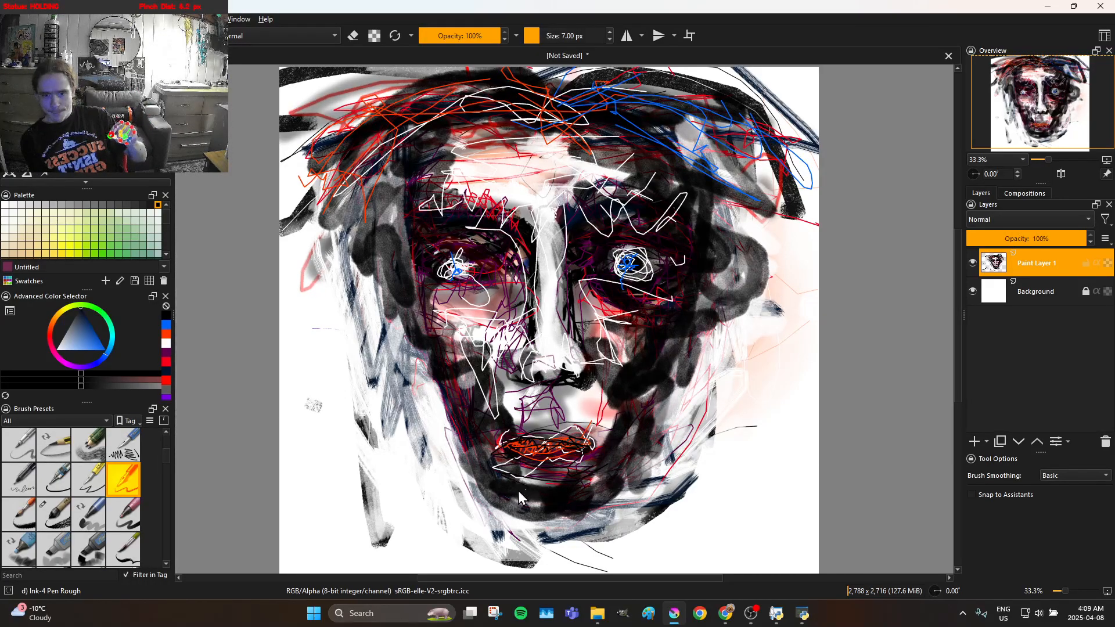
Sketch black contour strokes up the left side of the face from the chin to the temple and across the hairline
drag(484, 423, 490, 469)
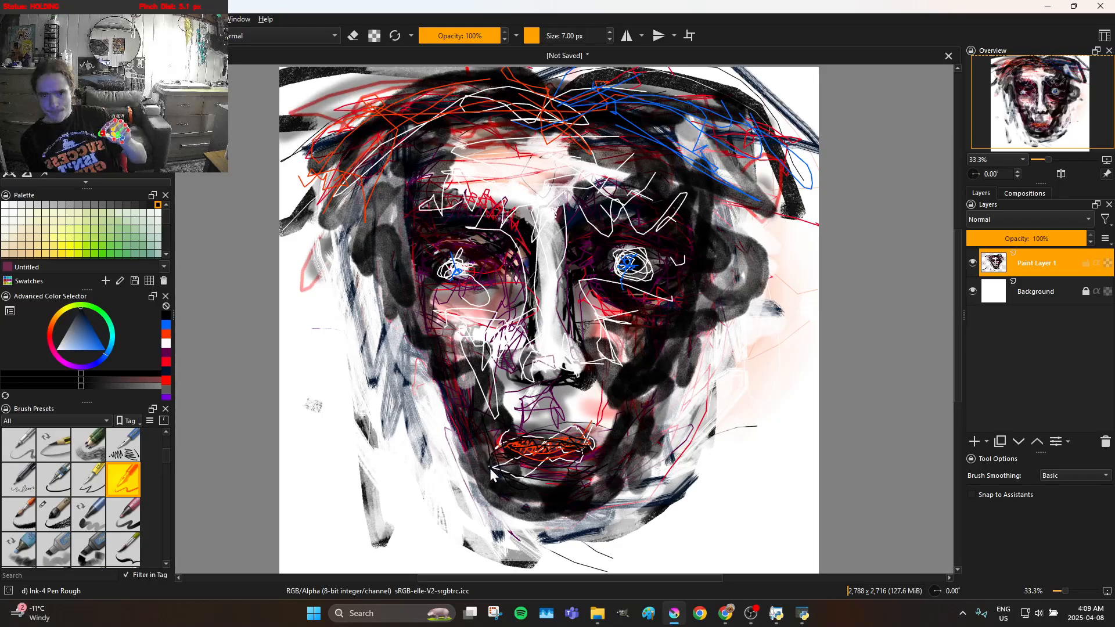
mouse_move(481, 385)
mouse_down()
mouse_move(472, 393)
mouse_move(451, 375)
mouse_move(448, 353)
mouse_move(434, 356)
mouse_up()
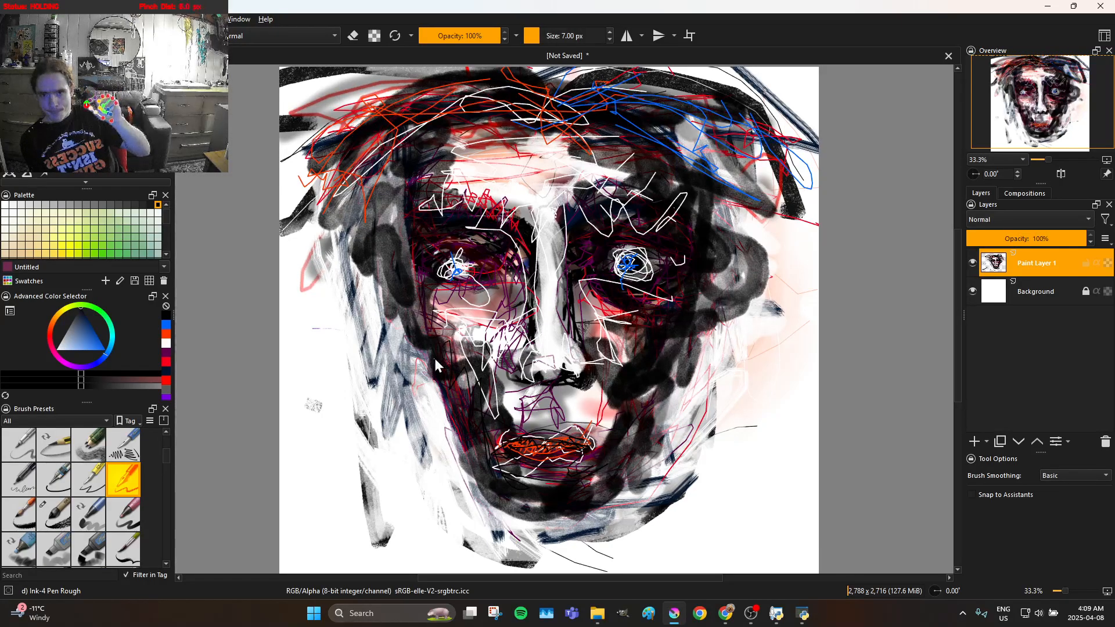
mouse_move(424, 297)
mouse_down()
mouse_move(416, 249)
mouse_move(414, 310)
mouse_move(391, 262)
mouse_move(387, 279)
mouse_move(426, 309)
mouse_up()
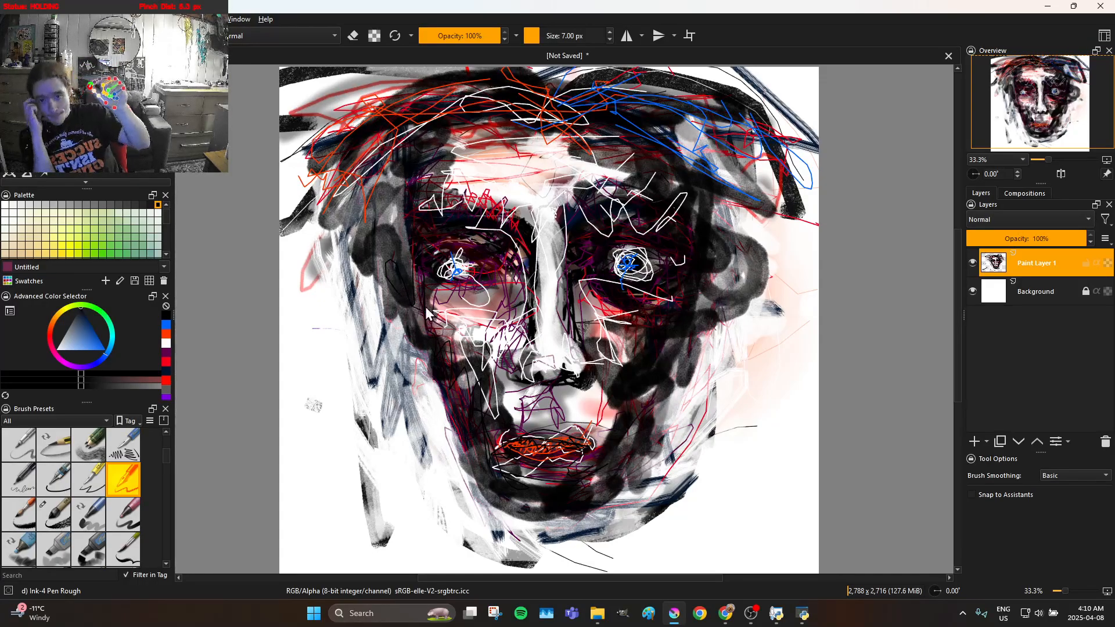
drag(409, 238, 411, 156)
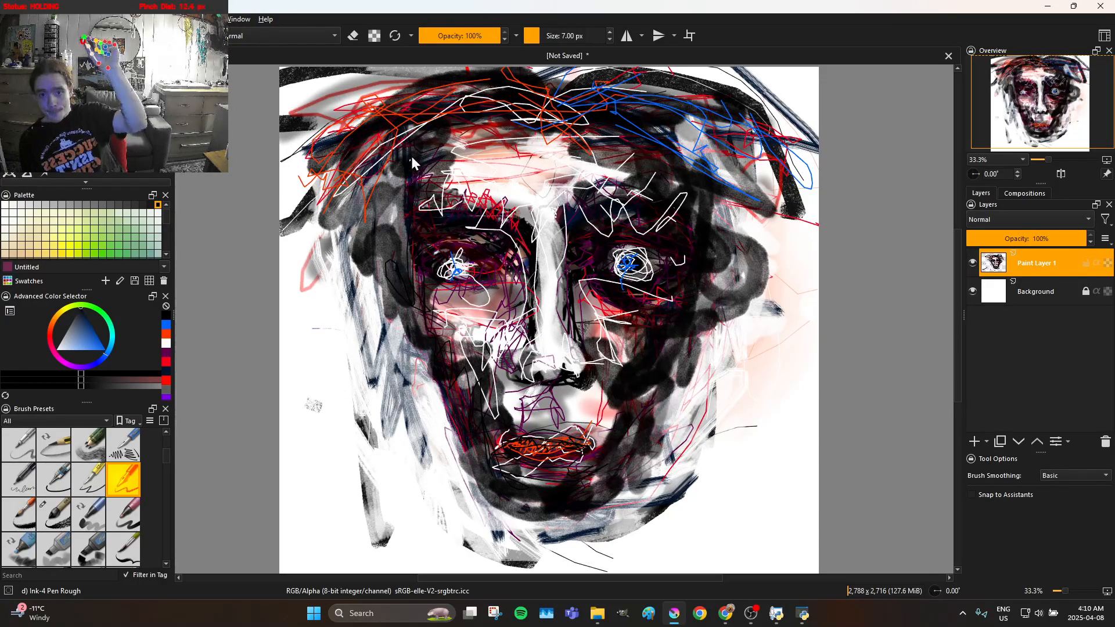
mouse_move(404, 224)
mouse_down()
mouse_move(395, 184)
mouse_move(428, 141)
mouse_move(471, 127)
mouse_move(563, 143)
mouse_move(487, 112)
mouse_move(414, 151)
mouse_up()
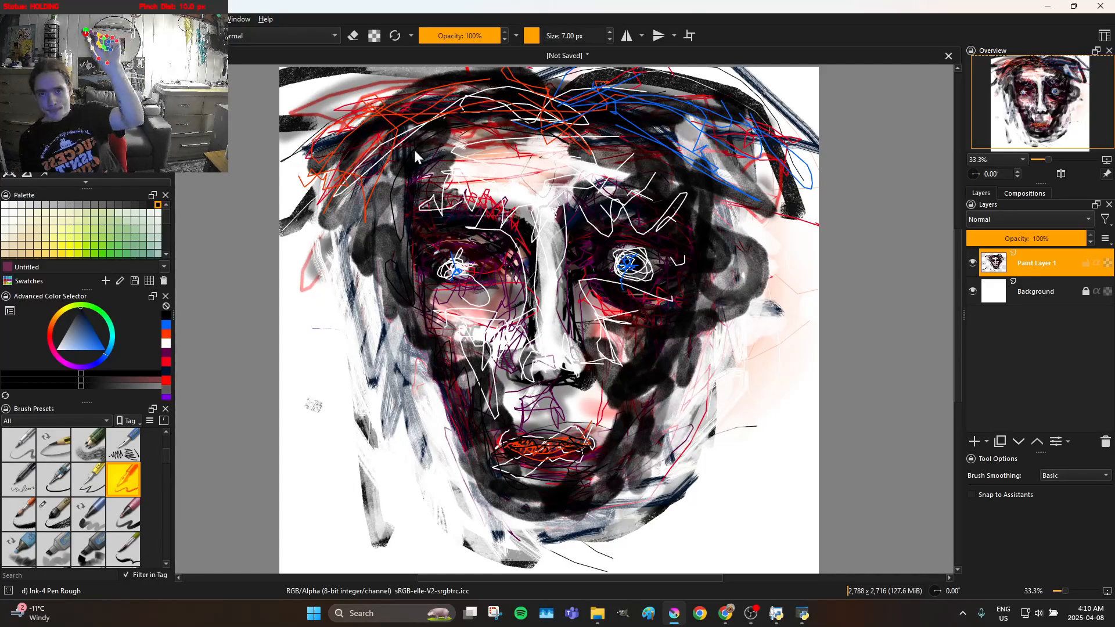
mouse_move(476, 112)
mouse_down()
mouse_move(554, 120)
mouse_move(459, 87)
mouse_move(431, 95)
mouse_move(324, 185)
mouse_move(366, 147)
mouse_move(463, 115)
mouse_move(582, 122)
mouse_up()
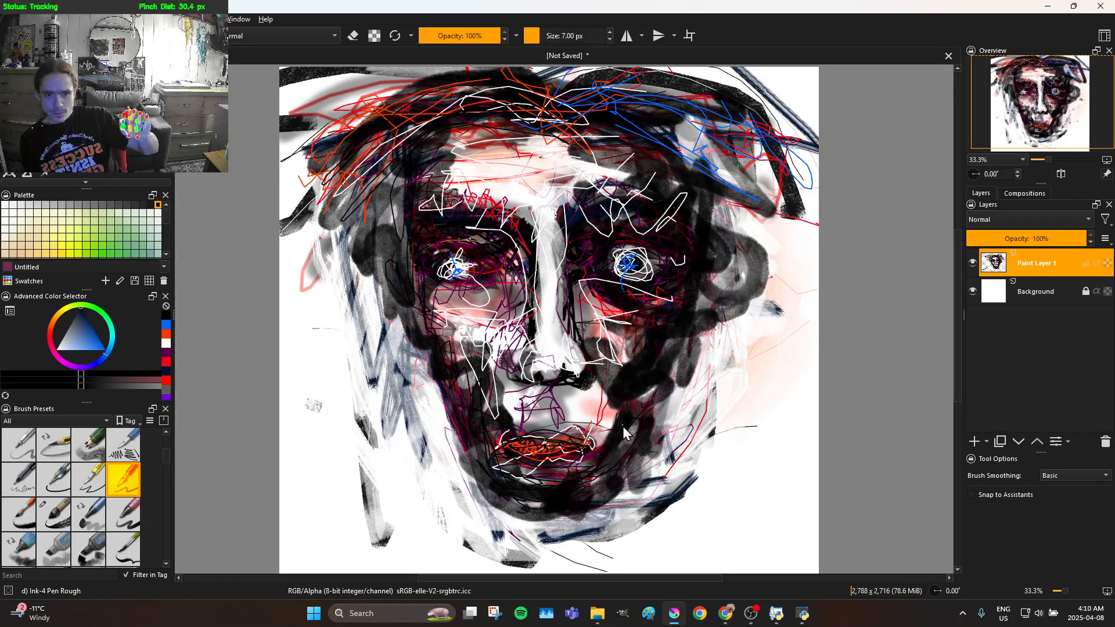
Sketch black shading strokes over the right jaw and cheek and up to the right ear and temple
mouse_move(618, 375)
mouse_down()
mouse_move(640, 394)
mouse_move(680, 343)
mouse_move(656, 372)
mouse_move(656, 337)
mouse_move(632, 337)
mouse_up()
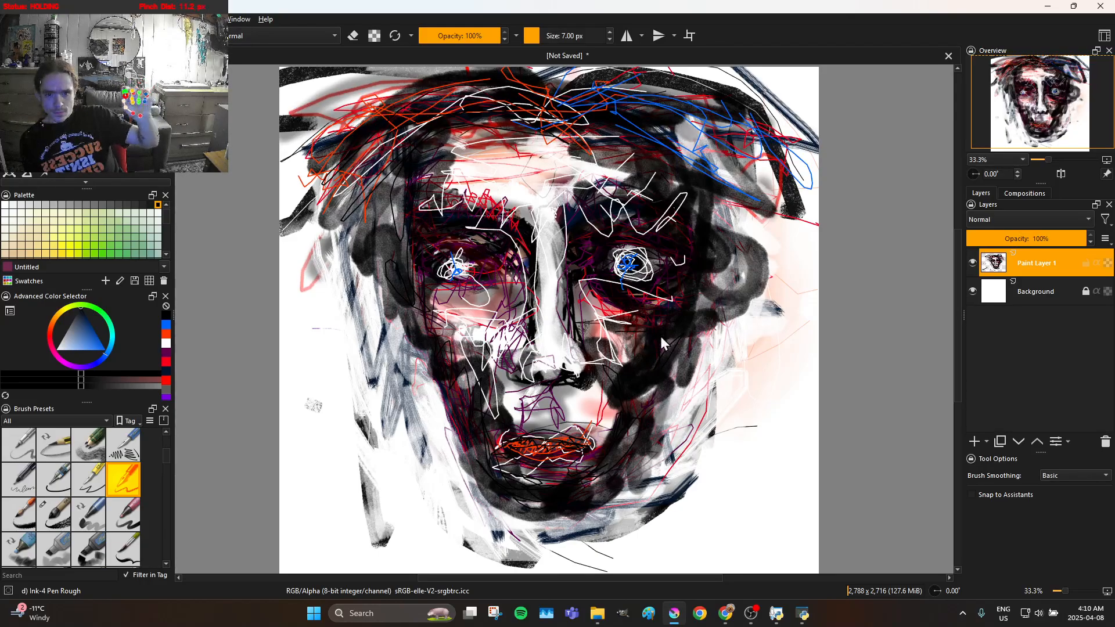
drag(717, 337, 718, 336)
drag(634, 361, 644, 369)
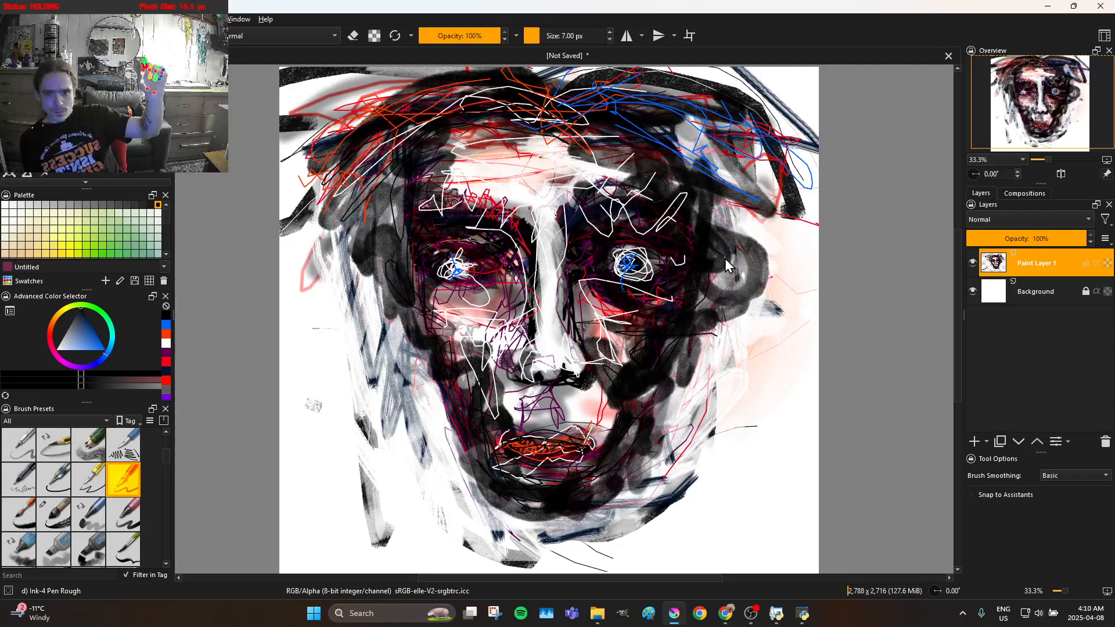
mouse_move(719, 252)
mouse_down()
mouse_move(717, 321)
mouse_move(702, 326)
mouse_move(684, 297)
mouse_move(692, 261)
mouse_move(688, 294)
mouse_move(709, 307)
mouse_move(717, 275)
mouse_move(708, 312)
mouse_move(695, 311)
mouse_move(679, 241)
mouse_move(693, 297)
mouse_move(681, 276)
mouse_up()
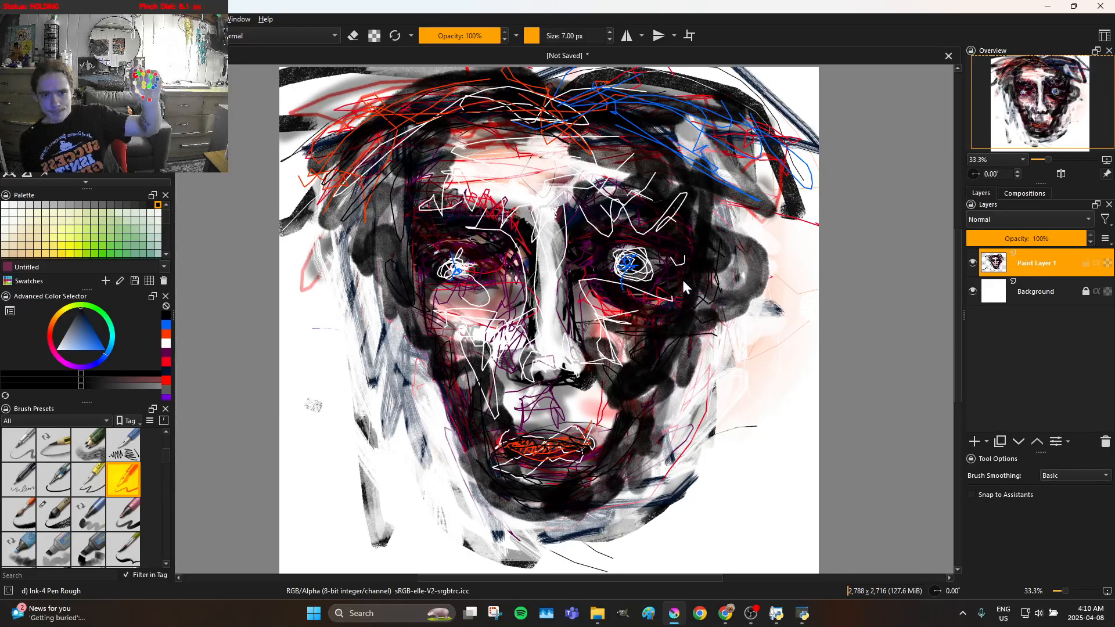
mouse_move(675, 237)
mouse_down()
mouse_move(656, 173)
mouse_move(616, 145)
mouse_move(571, 147)
mouse_move(574, 131)
mouse_move(602, 117)
mouse_move(672, 143)
mouse_move(720, 234)
mouse_up()
Draw black strokes from the right temple along the hairline and through the hair on the right side
mouse_move(690, 199)
mouse_down()
mouse_move(669, 177)
mouse_move(695, 190)
mouse_move(651, 178)
mouse_move(697, 202)
mouse_move(676, 174)
mouse_move(700, 173)
mouse_move(592, 133)
mouse_up()
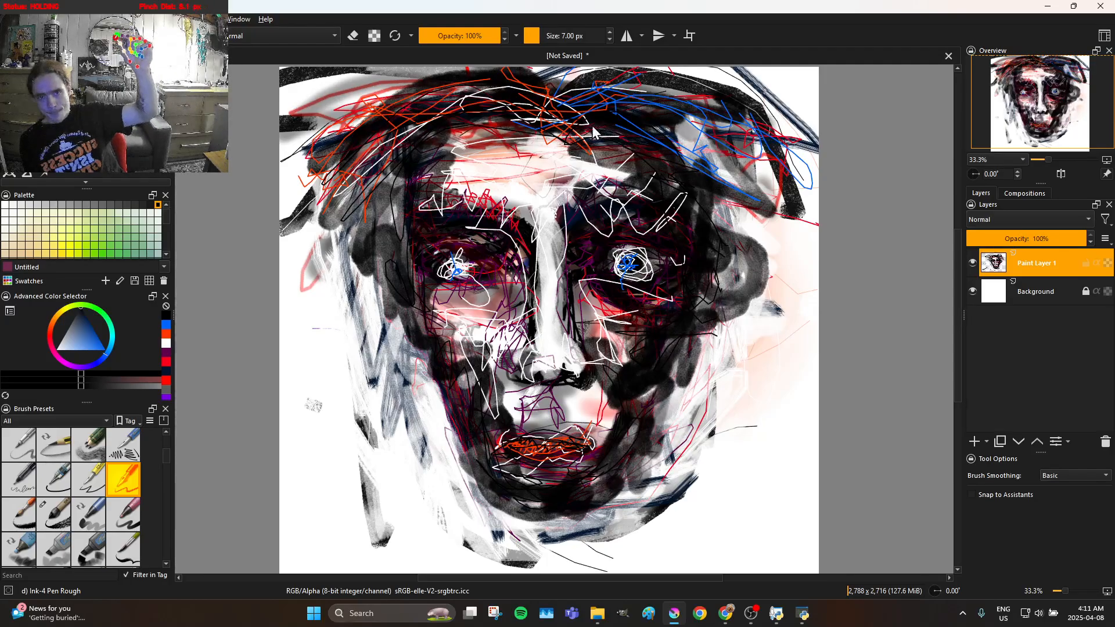
mouse_move(693, 159)
mouse_down()
mouse_move(714, 178)
mouse_move(633, 155)
mouse_move(675, 159)
mouse_move(748, 218)
mouse_up()
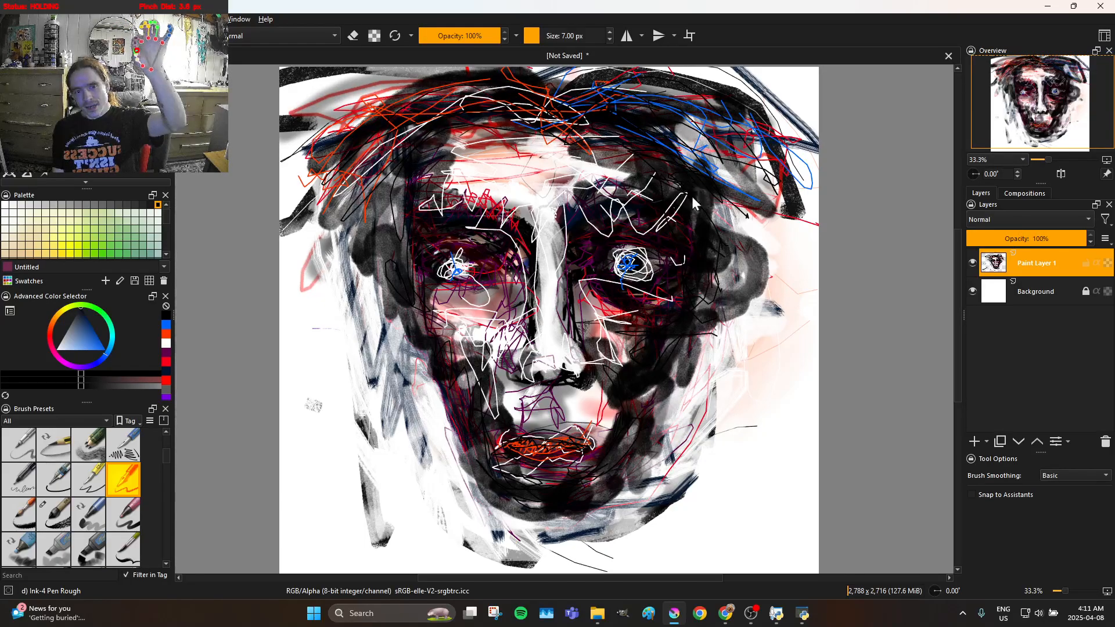
mouse_move(693, 202)
mouse_down()
mouse_move(662, 204)
mouse_move(676, 216)
mouse_move(754, 209)
mouse_up()
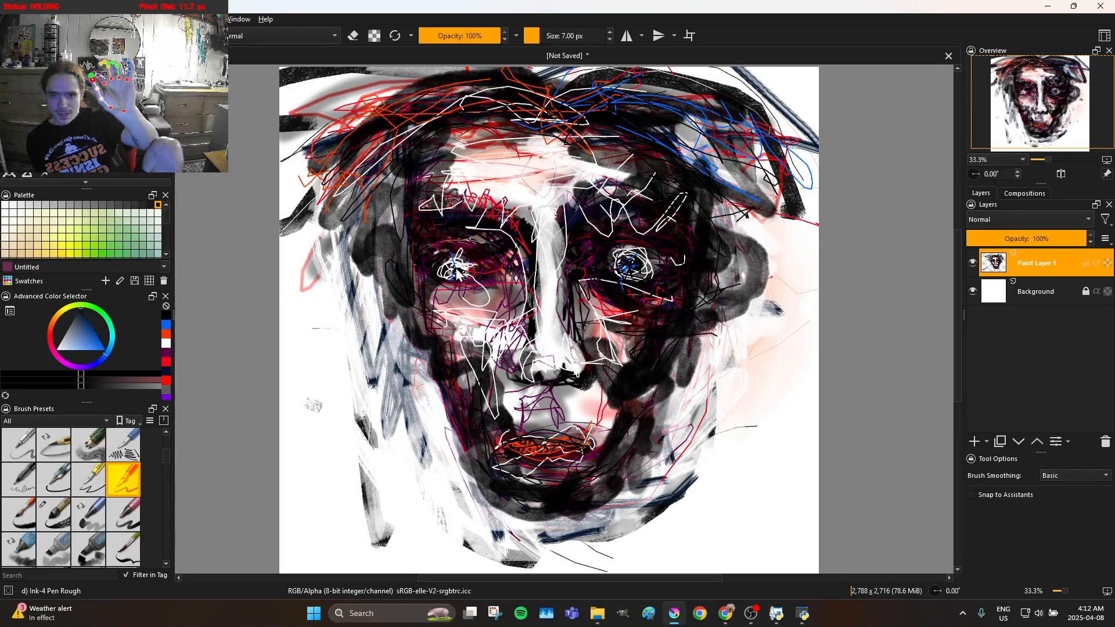
Add a black pupil to the left eye, undoing the stray stroke across it
mouse_move(430, 235)
mouse_down()
mouse_move(548, 245)
mouse_move(552, 322)
mouse_move(548, 299)
mouse_up()
key(ctrl+z)
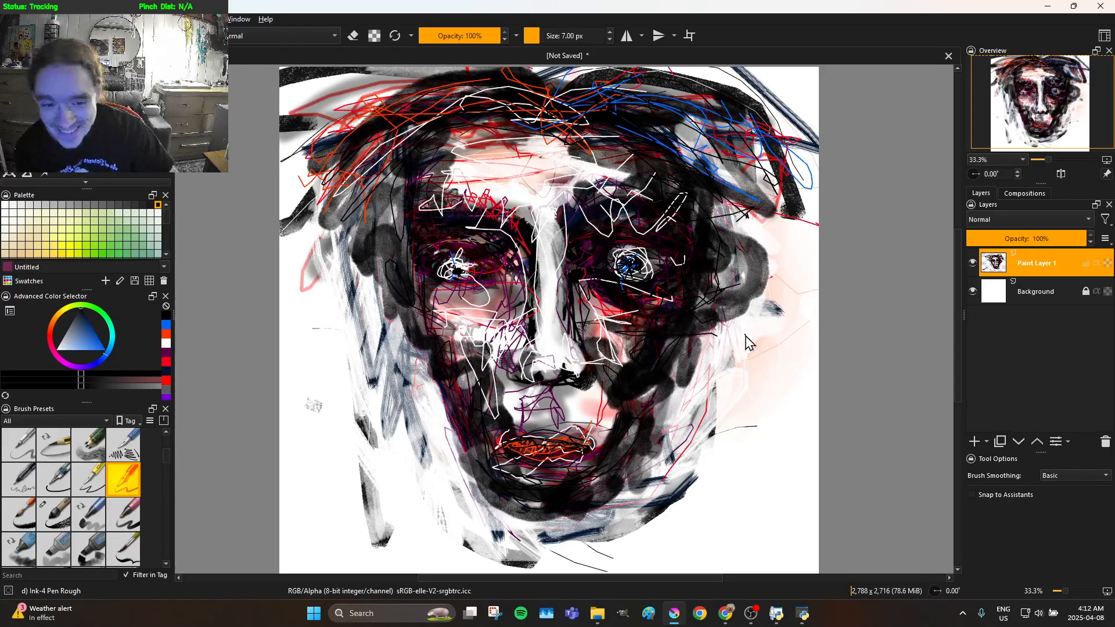
scroll(789, 356, down, 2)
scroll(793, 363, up, 2)
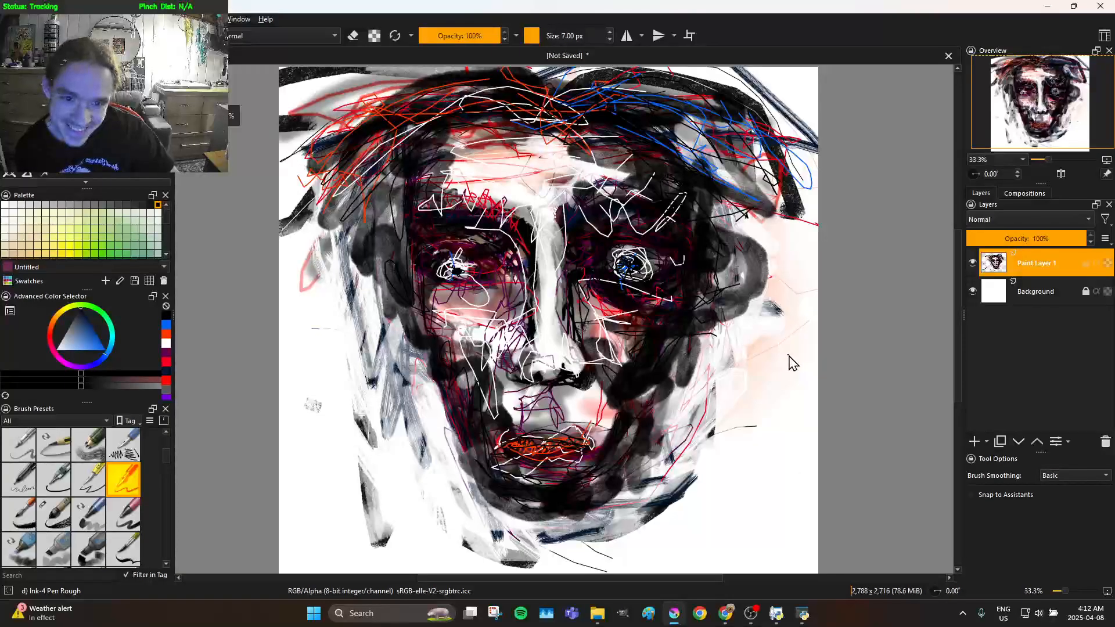